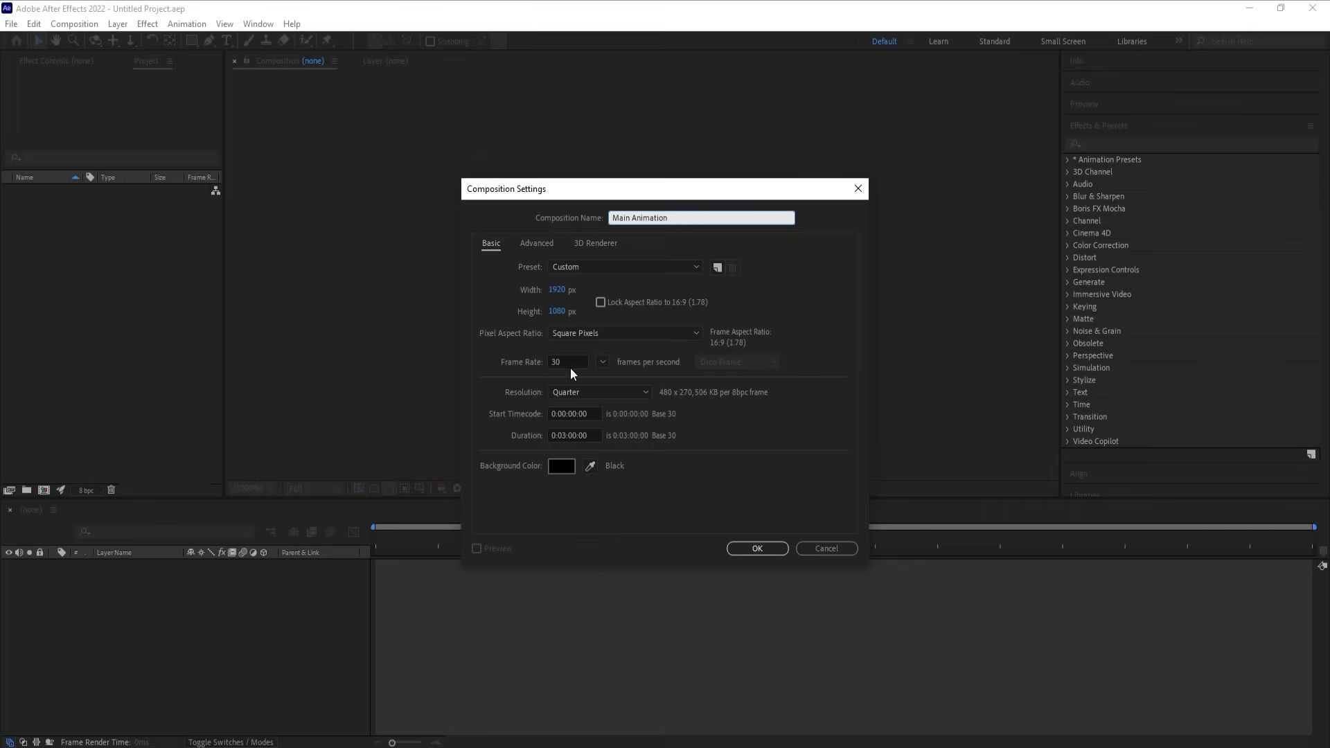
Step: Create the Main Animation composition with a duration of 0:01:00:00 and show the Title/Action Safe guides
click(566, 433)
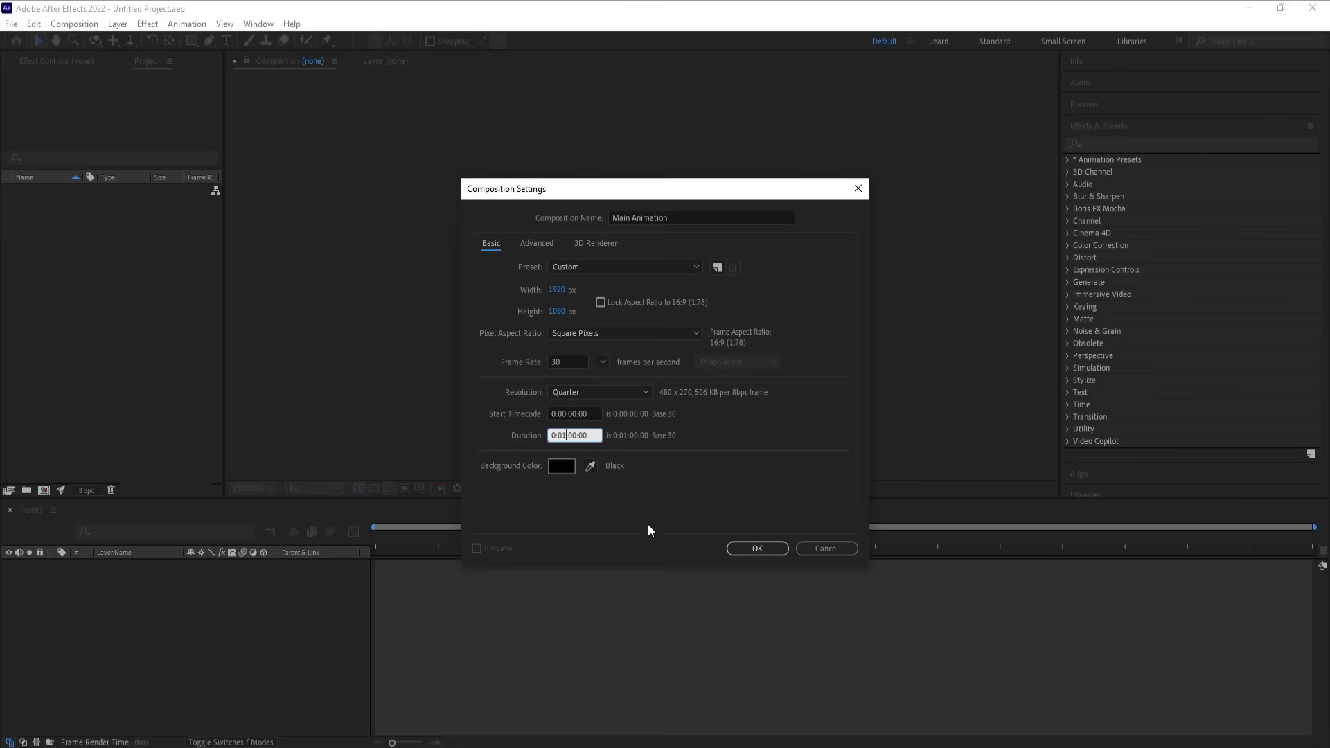
click(767, 548)
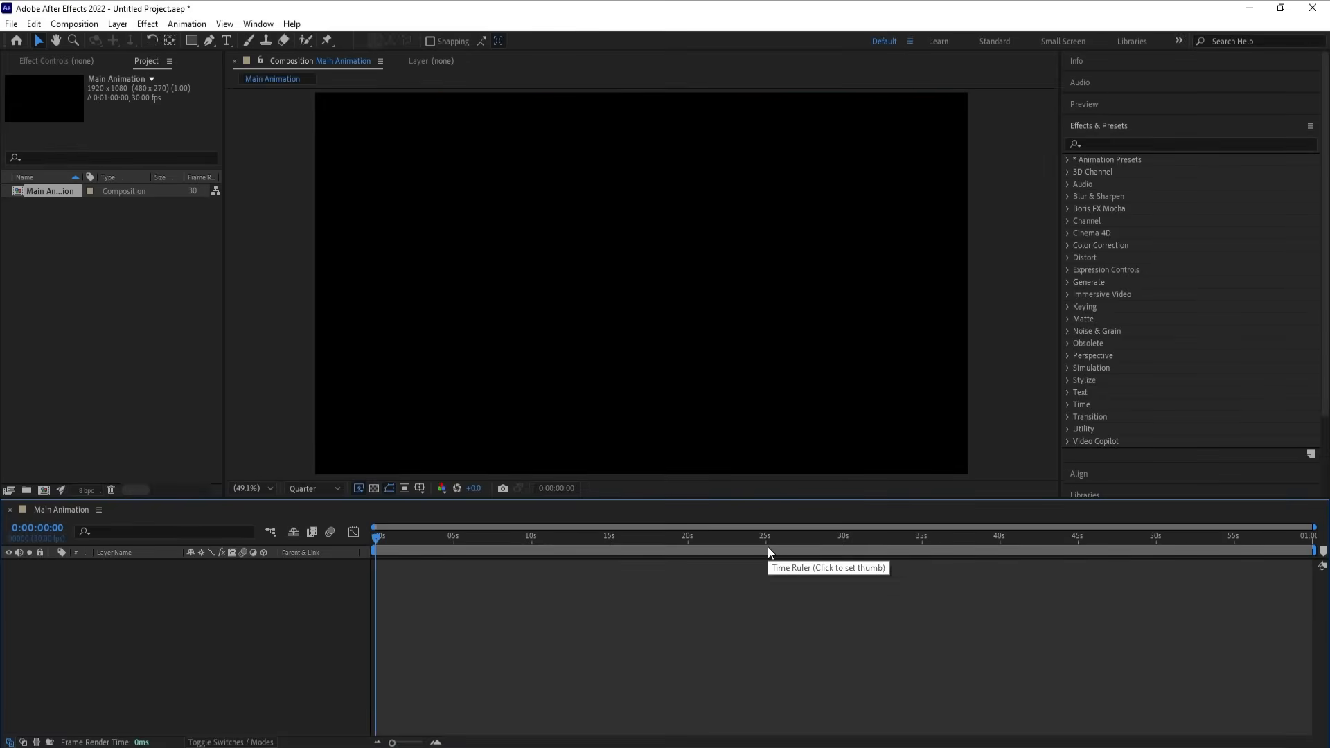
click(419, 488)
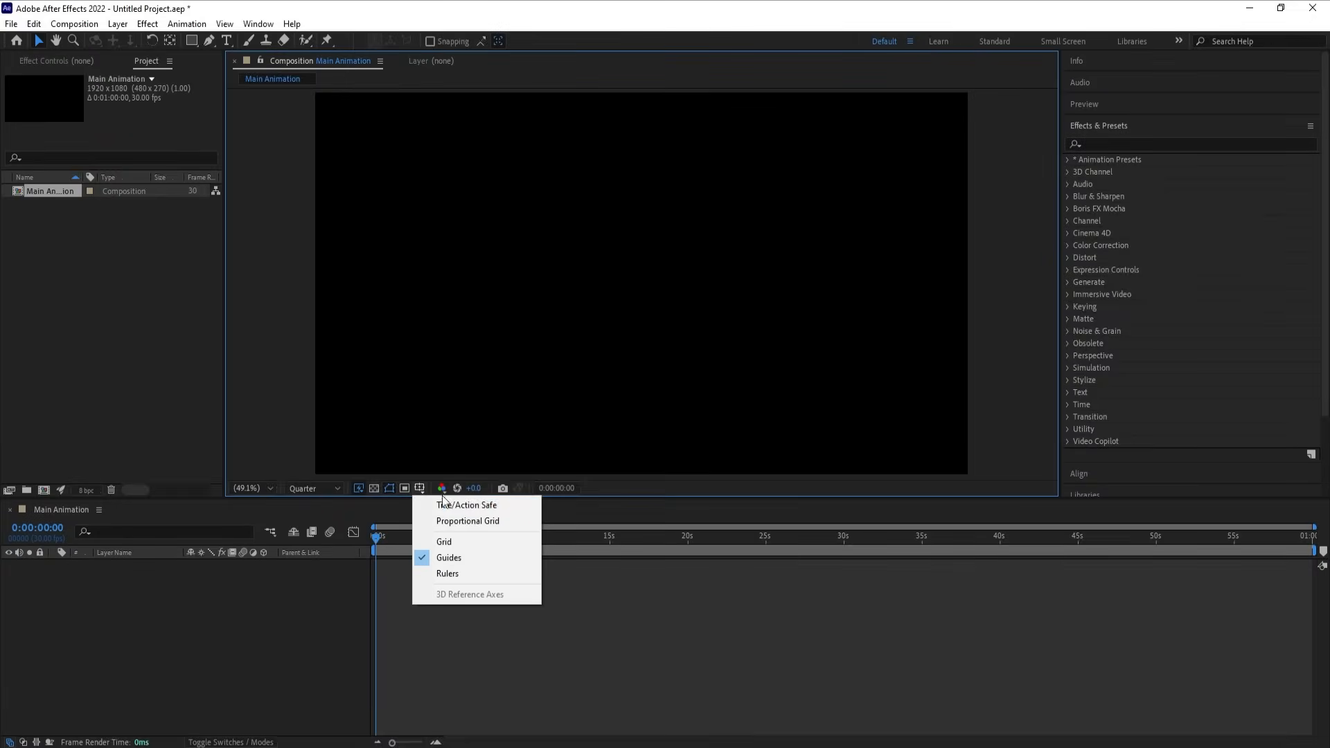
click(465, 504)
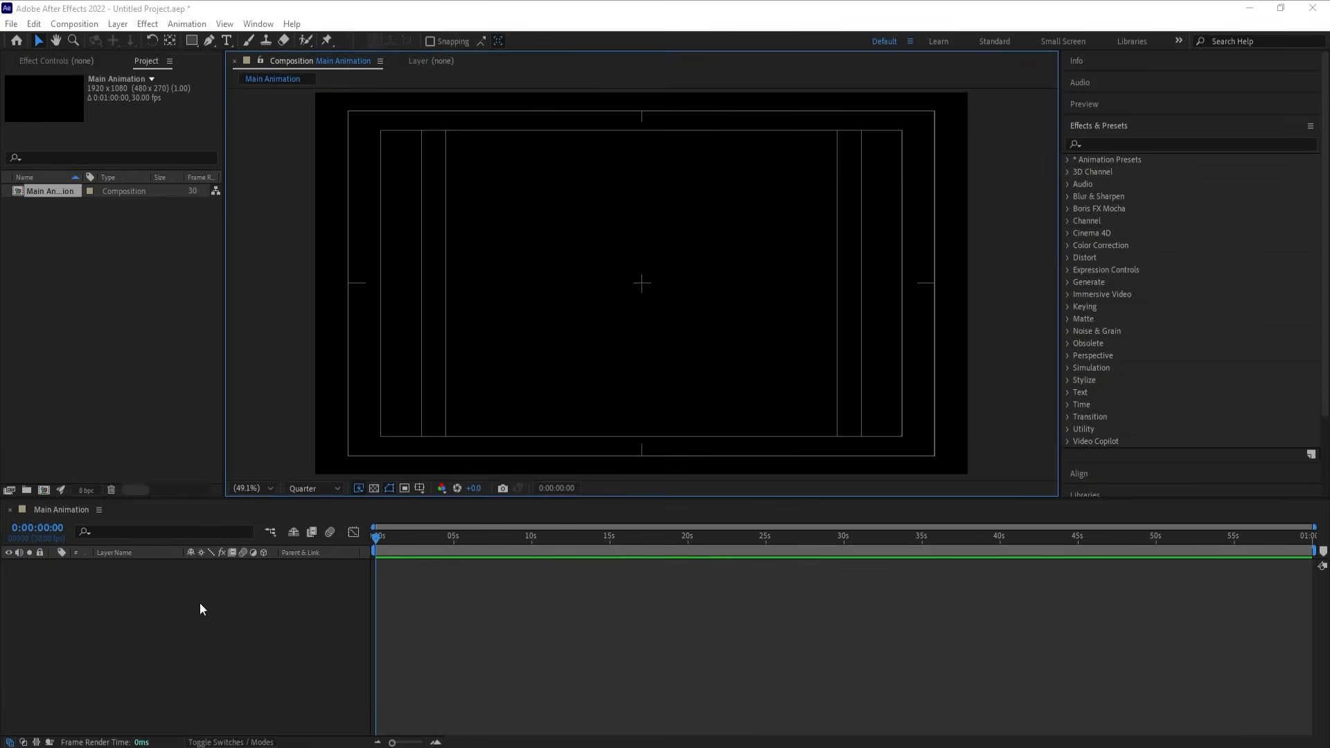
Step: Create a new composition named "Nucleous 01" with a width and height of 500 px
key(ctrl+n)
text(Nucleous 01)
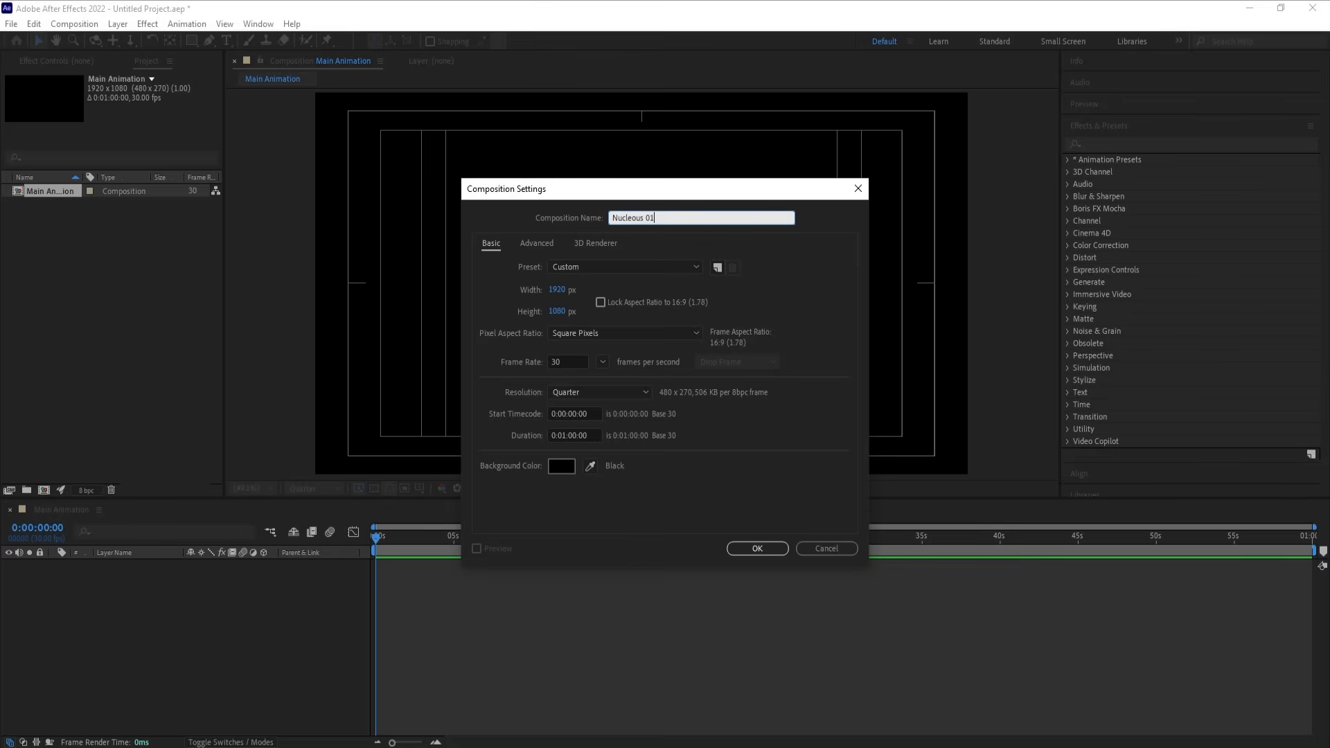
click(557, 291)
text(50)
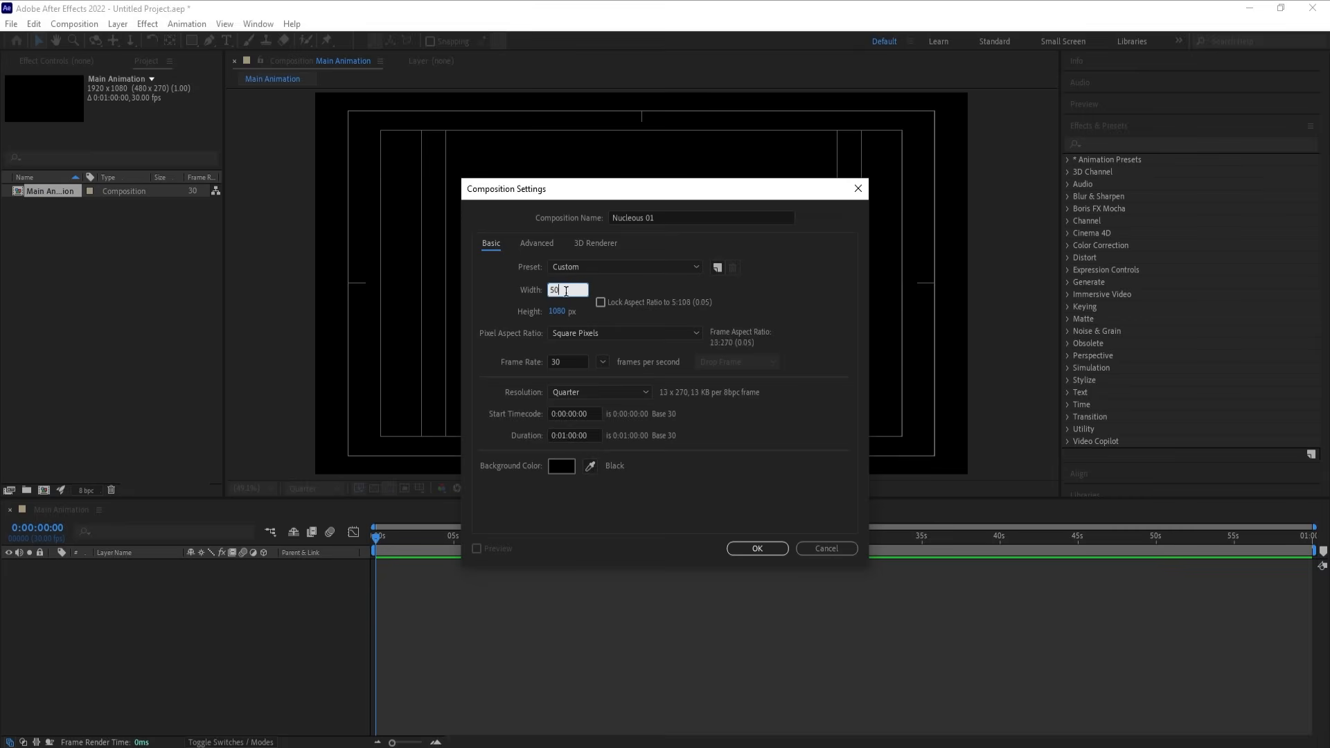
text(0)
key(Tab)
text(500)
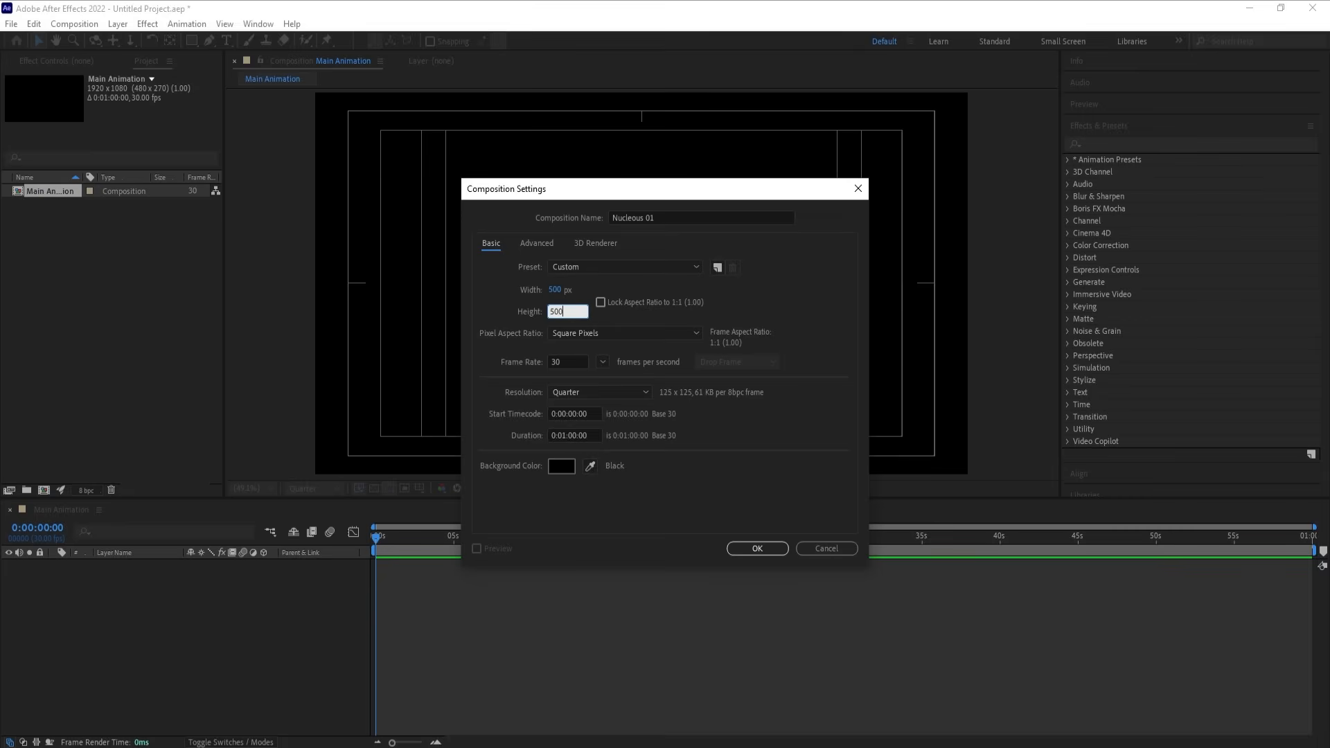
key(Return)
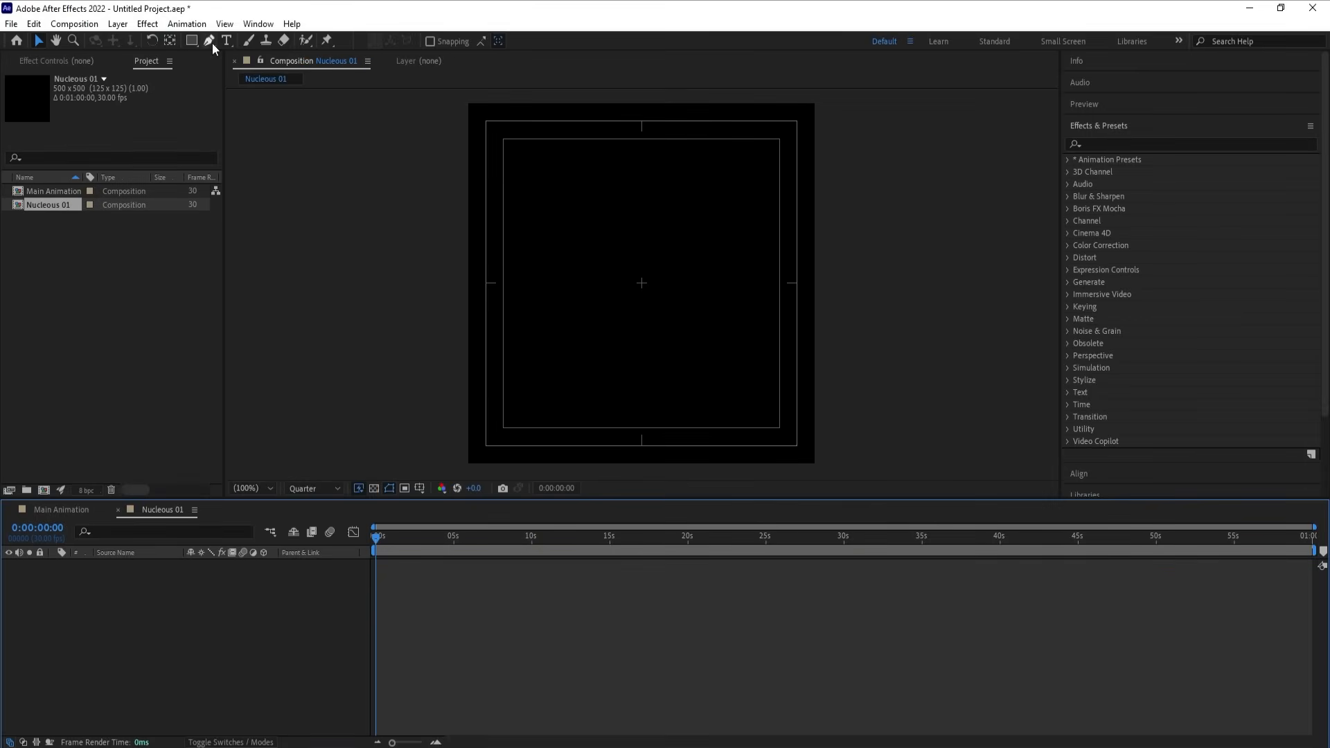
Step: Choose the Ellipse tool and set the shape fill color to pale mint C0FFEC
drag(192, 41, 222, 73)
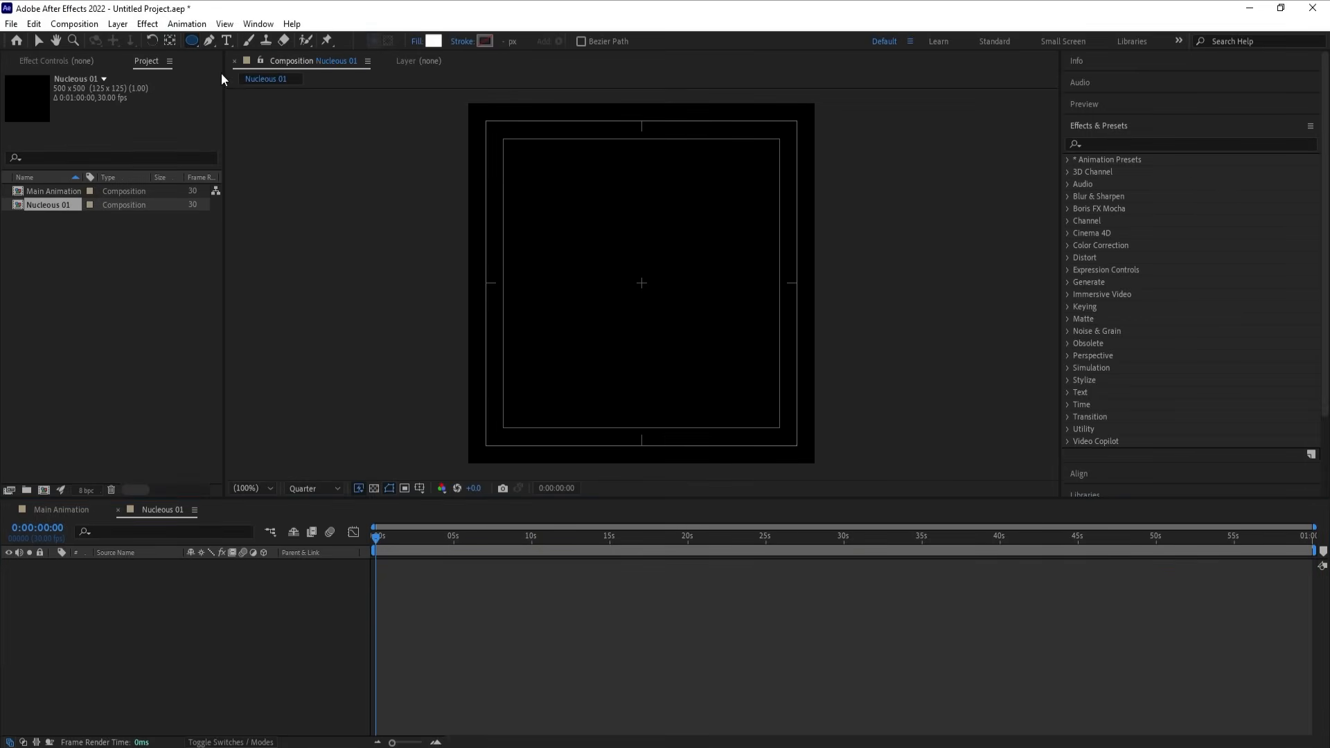
click(433, 41)
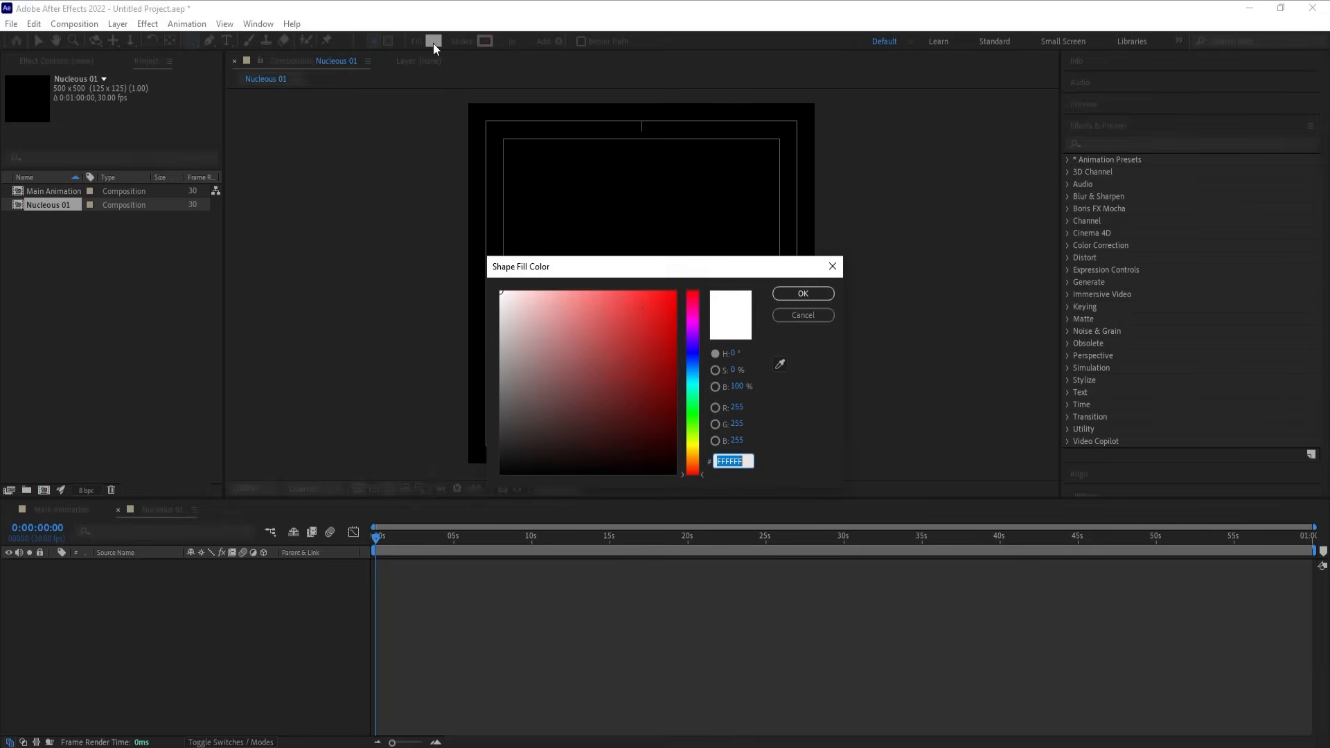
click(692, 395)
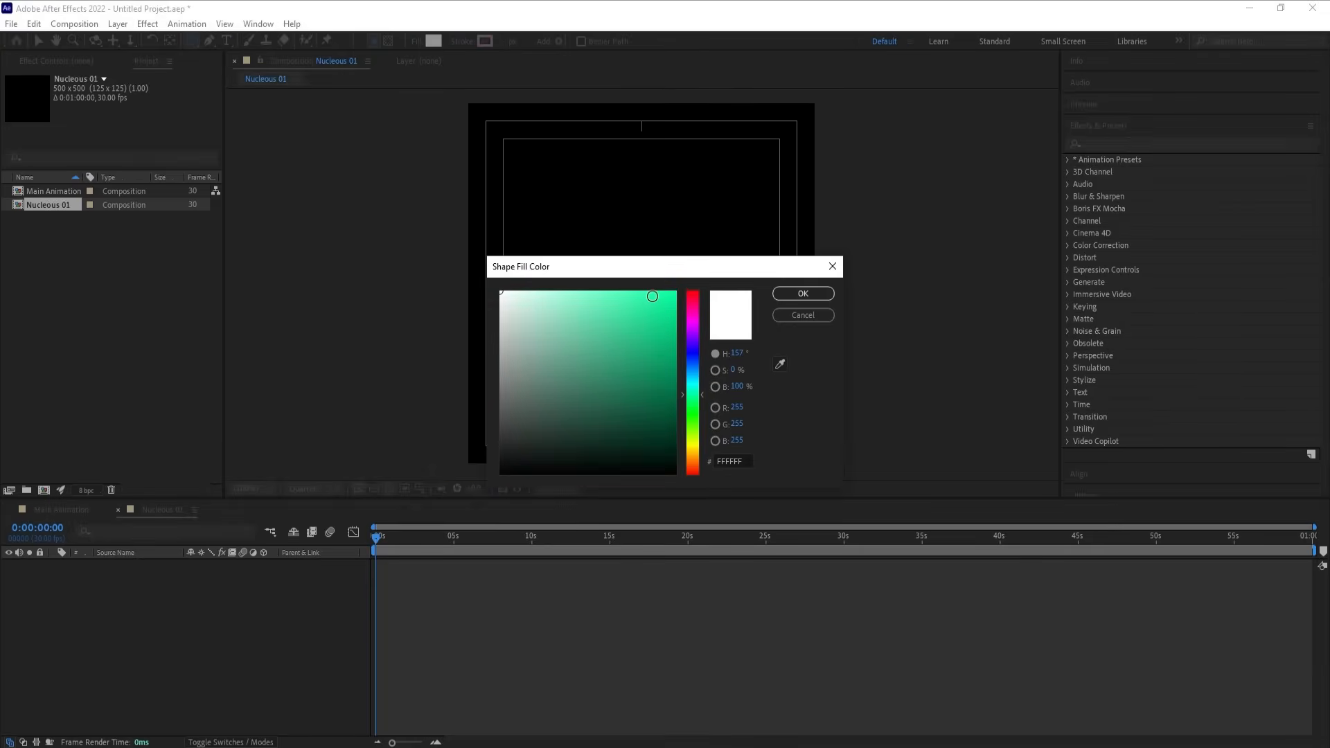
drag(649, 292, 654, 263)
click(685, 393)
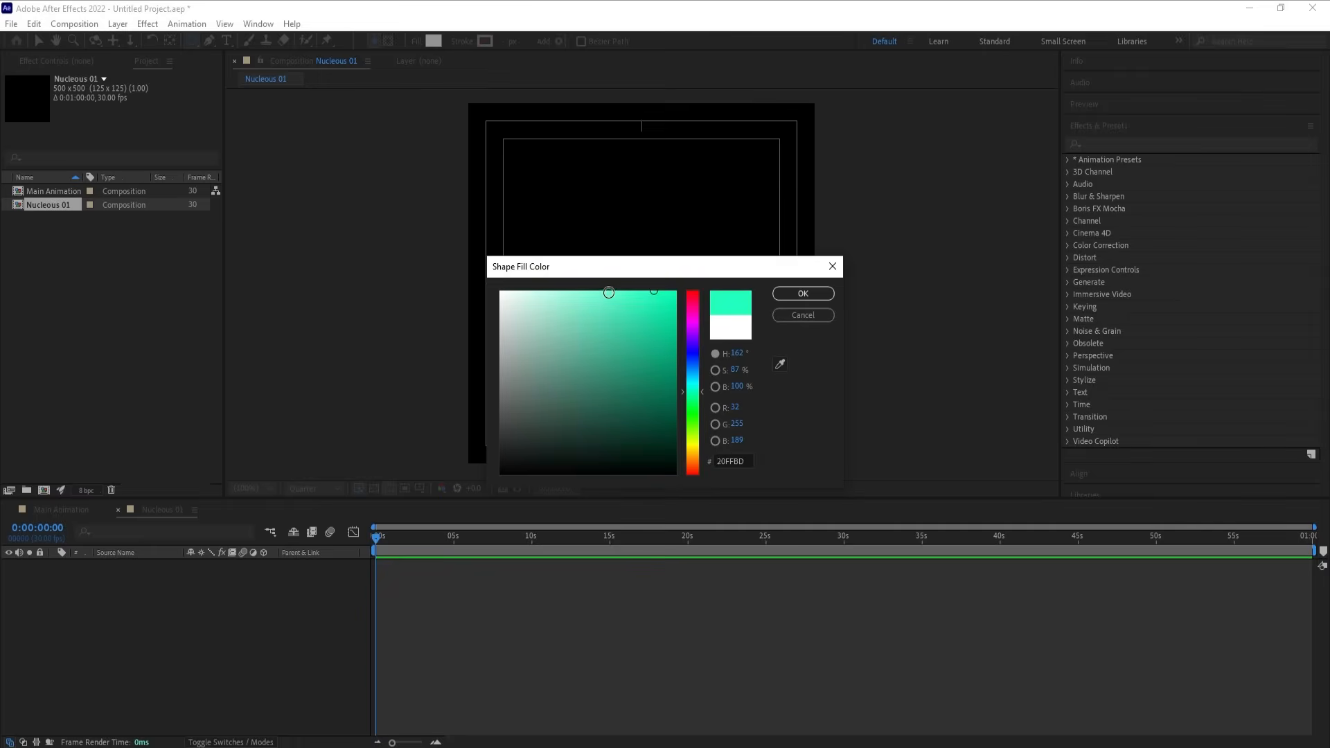
drag(605, 291, 544, 250)
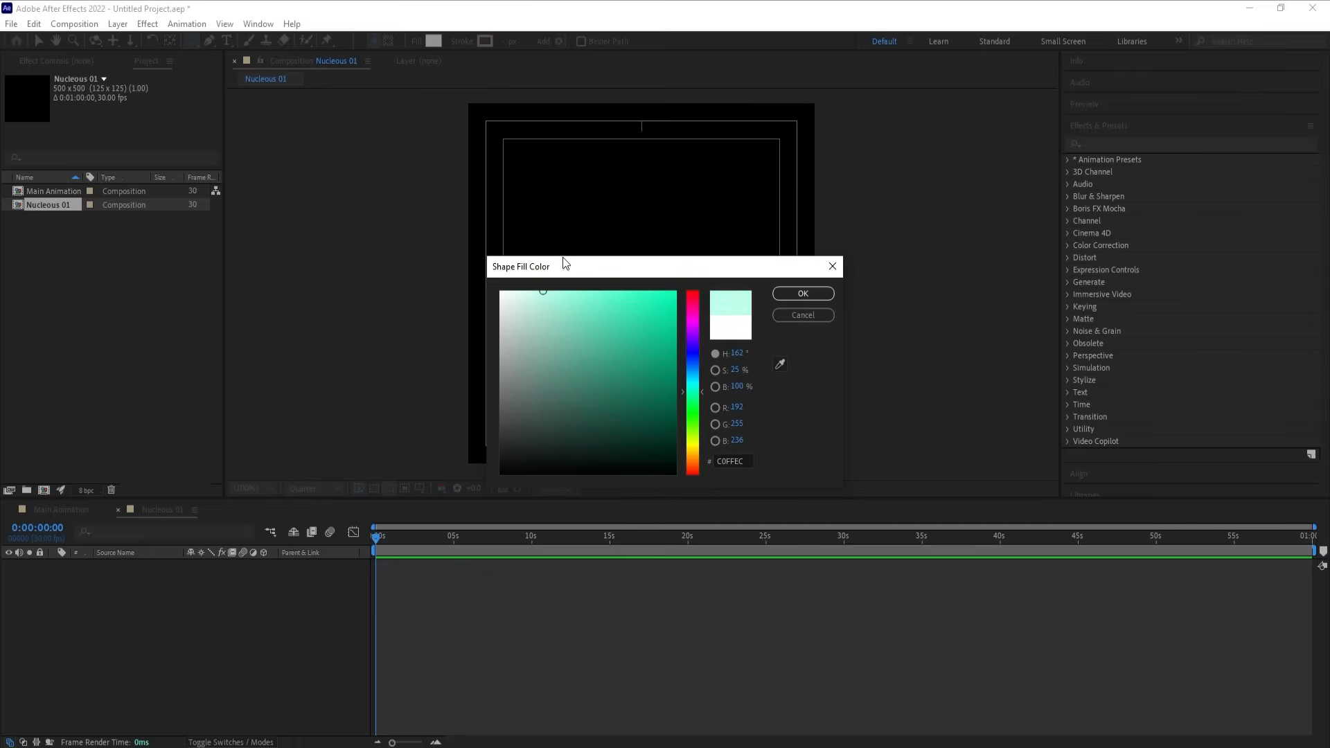
click(802, 293)
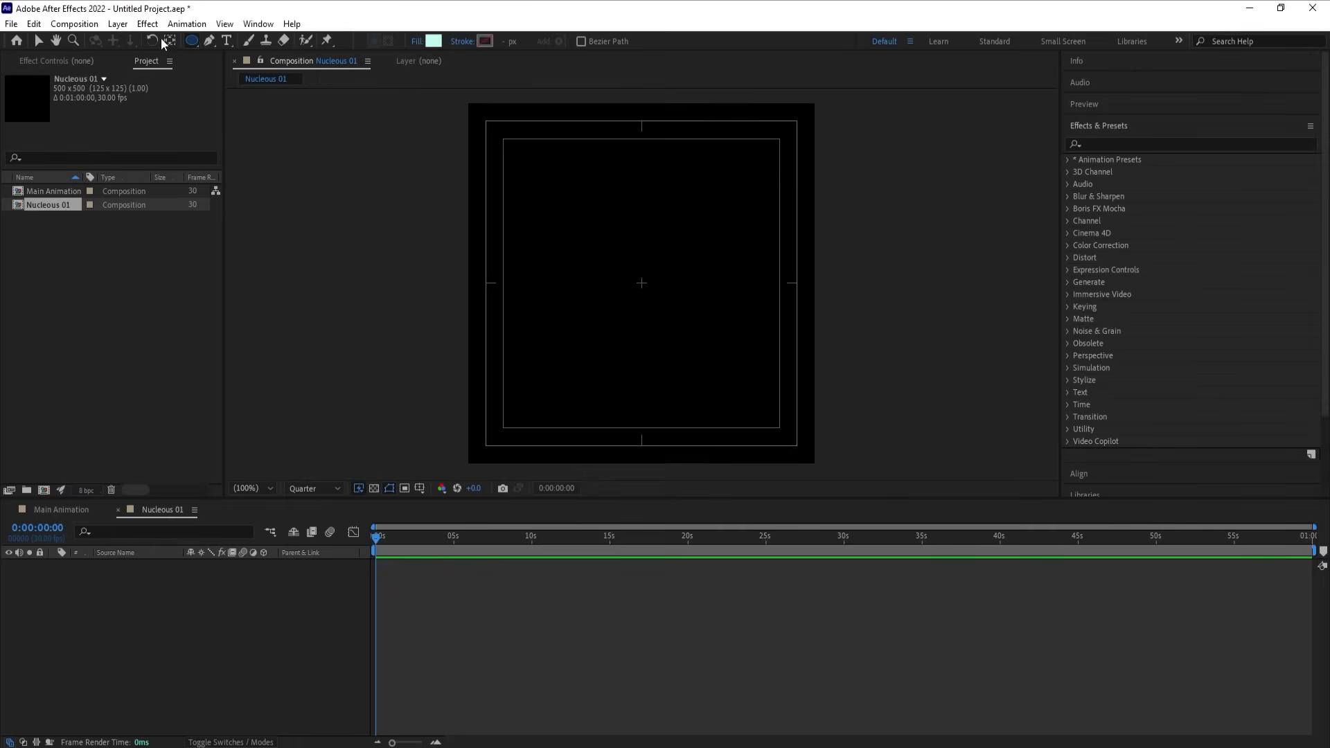
Step: Add an ellipse that fills the Nucleous 01 composition and set the preview resolution to Full
double_click(190, 42)
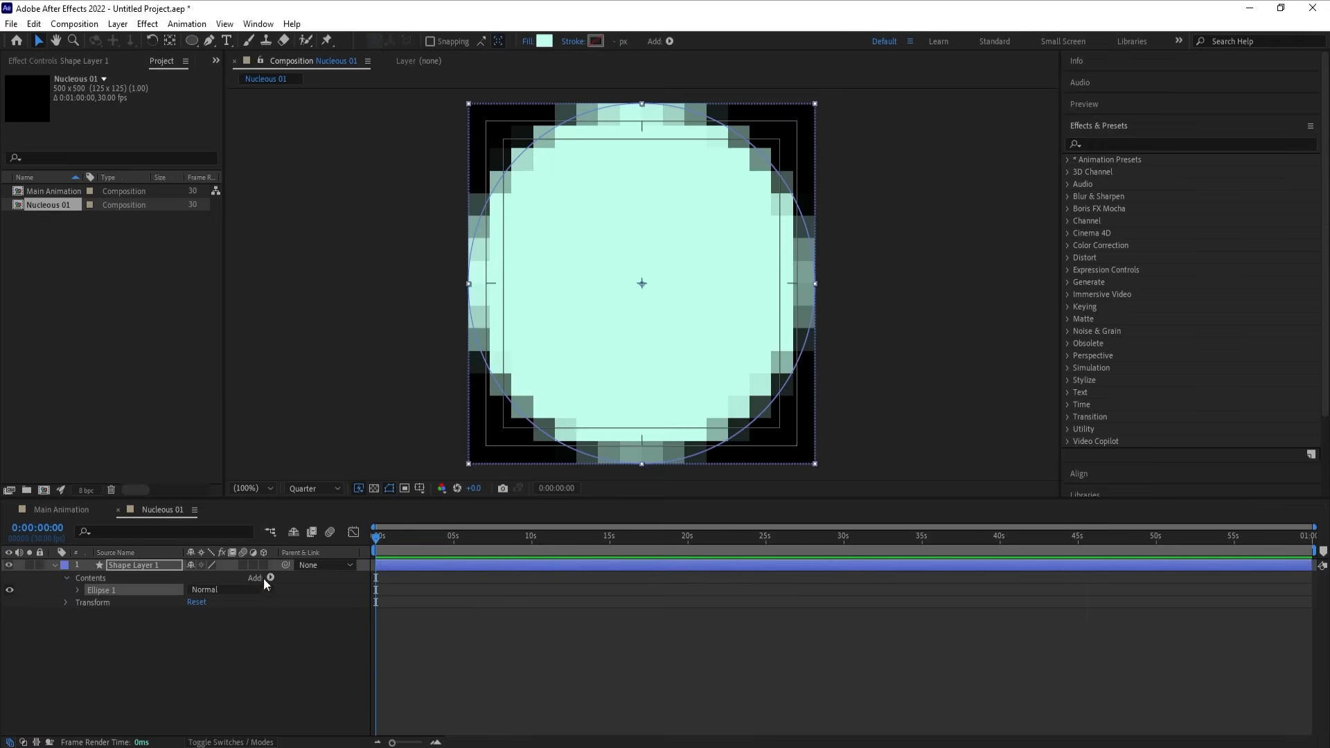
click(221, 672)
click(305, 485)
click(306, 520)
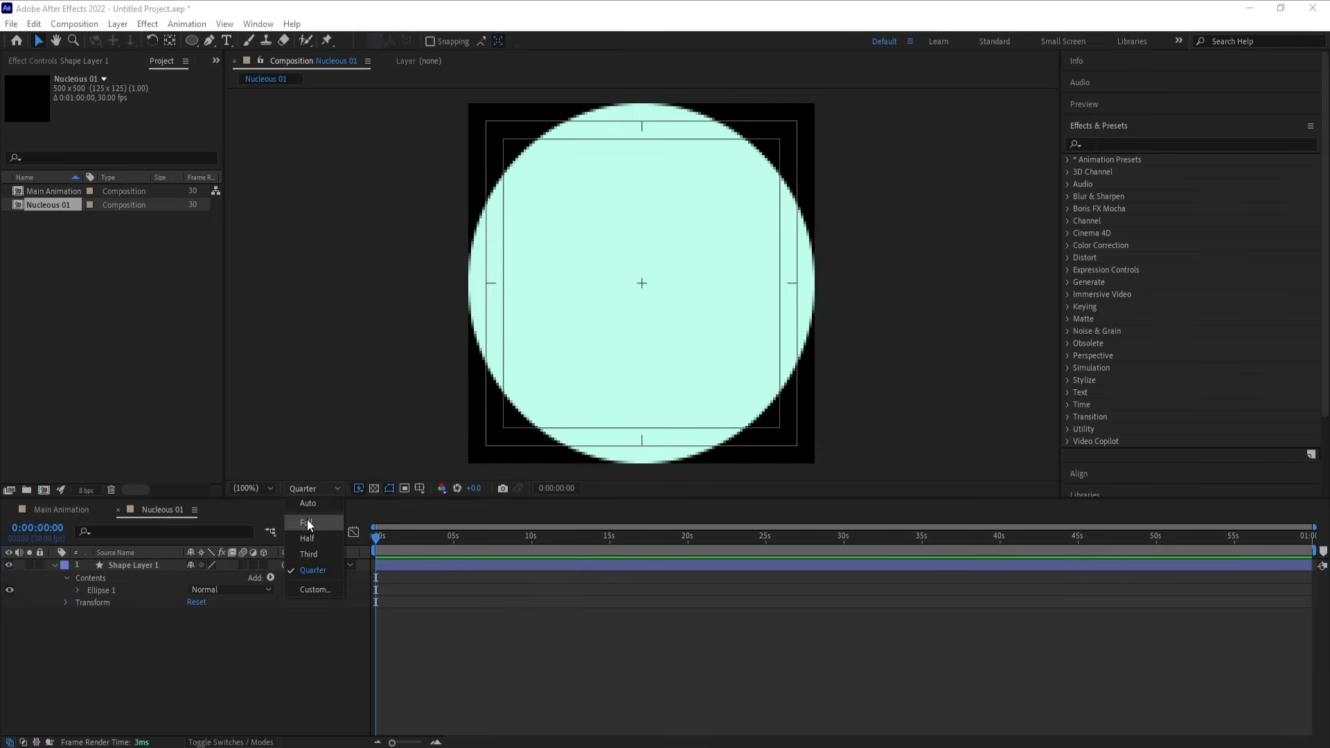
Step: Scale the ellipse's shape layer down to 84%
click(151, 565)
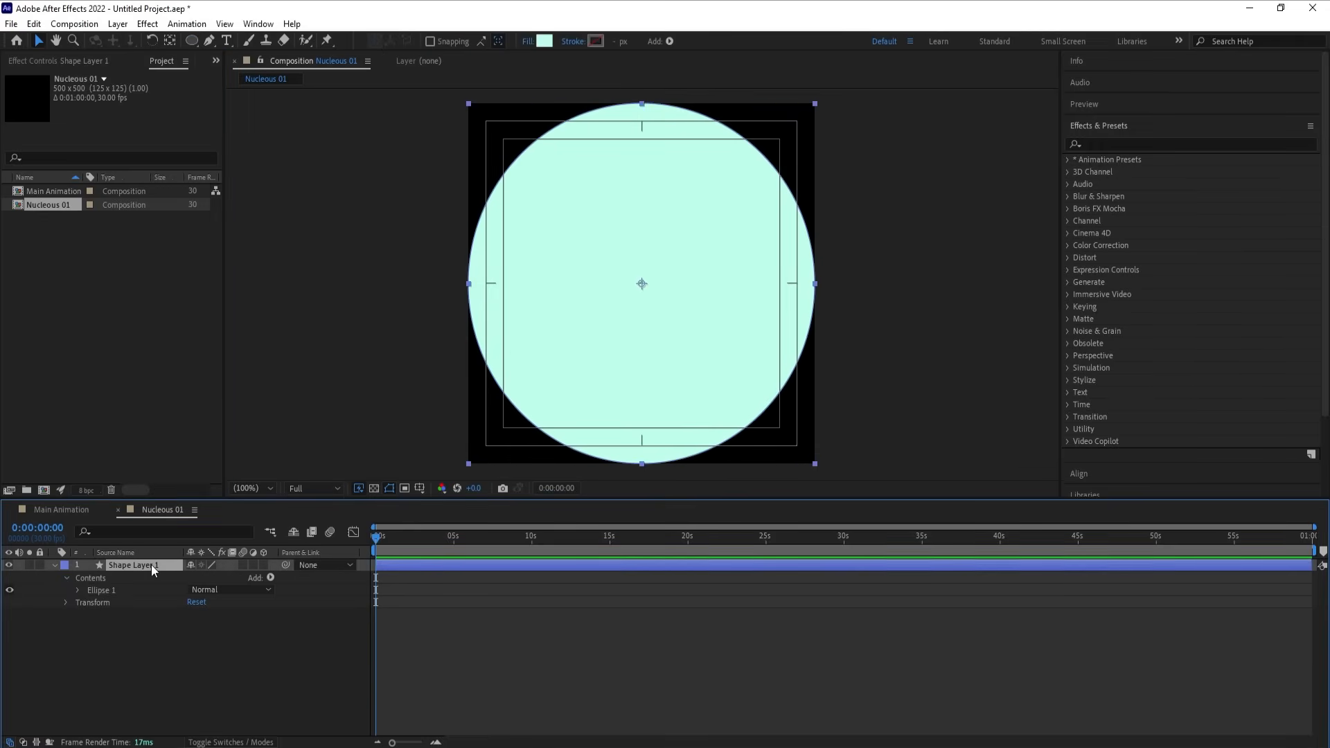
key(space)
key(s)
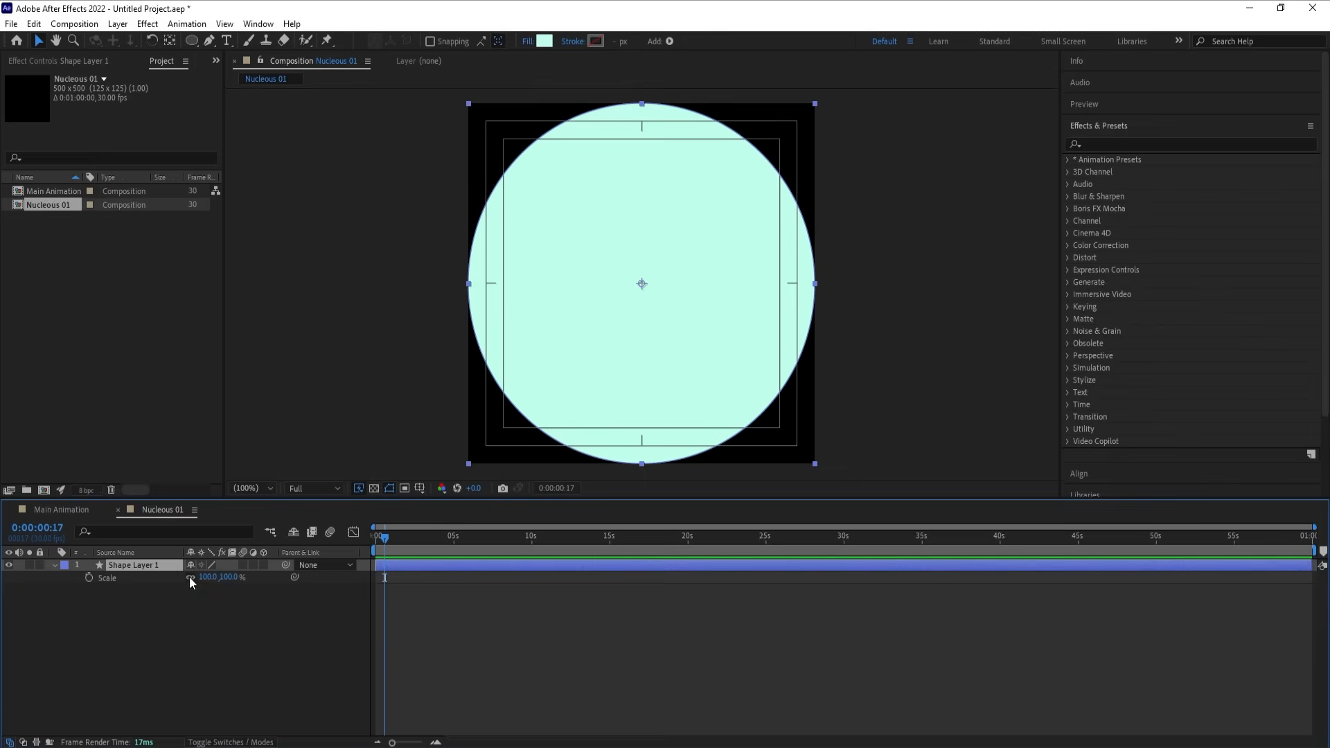
drag(208, 577, 196, 577)
key(space)
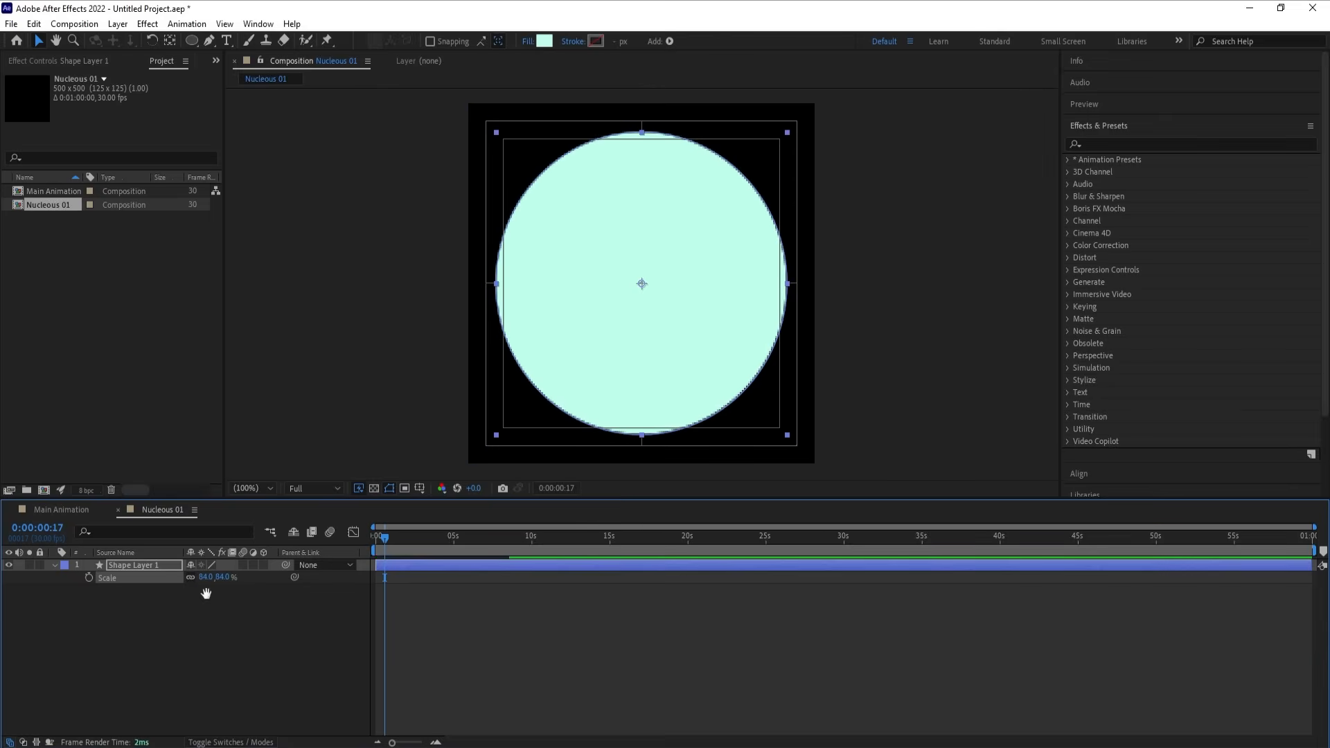
key(space)
click(216, 634)
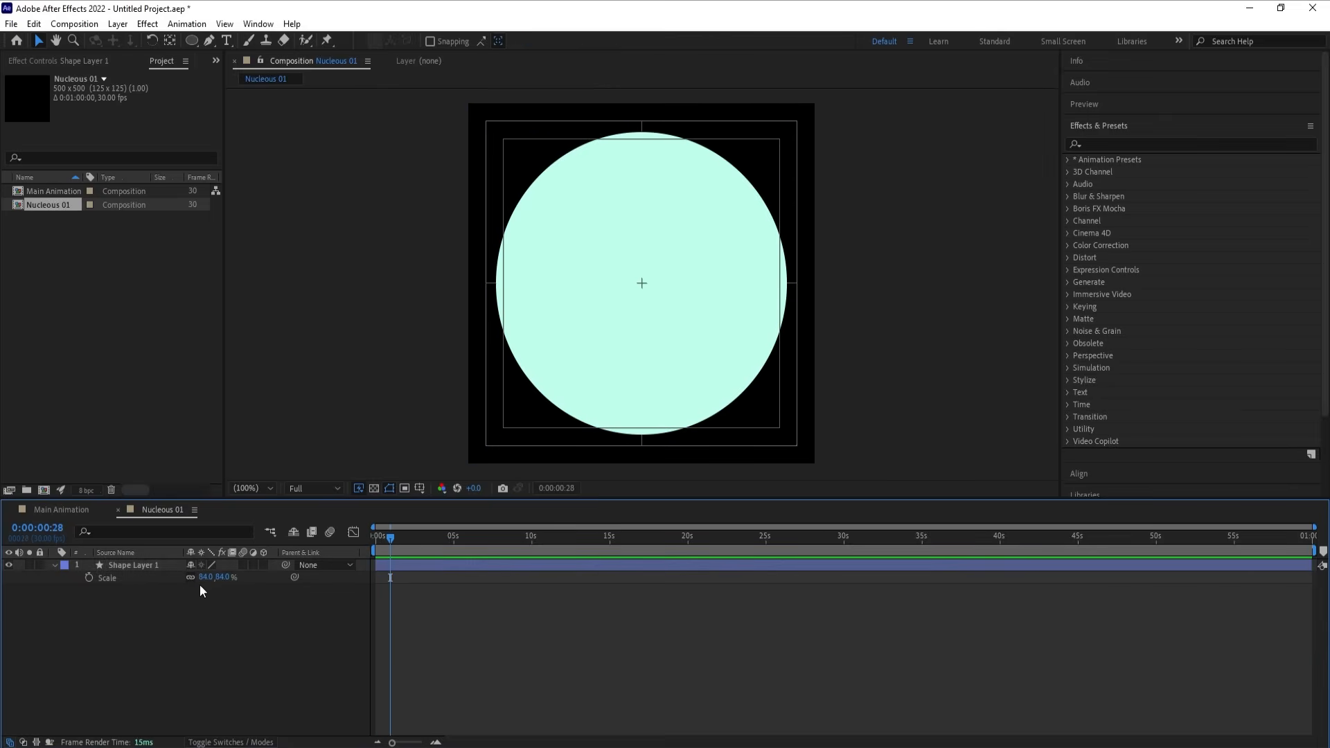
Step: Apply a Bevel and Emboss layer style to the ellipse layer and set its Size to 125
click(148, 566)
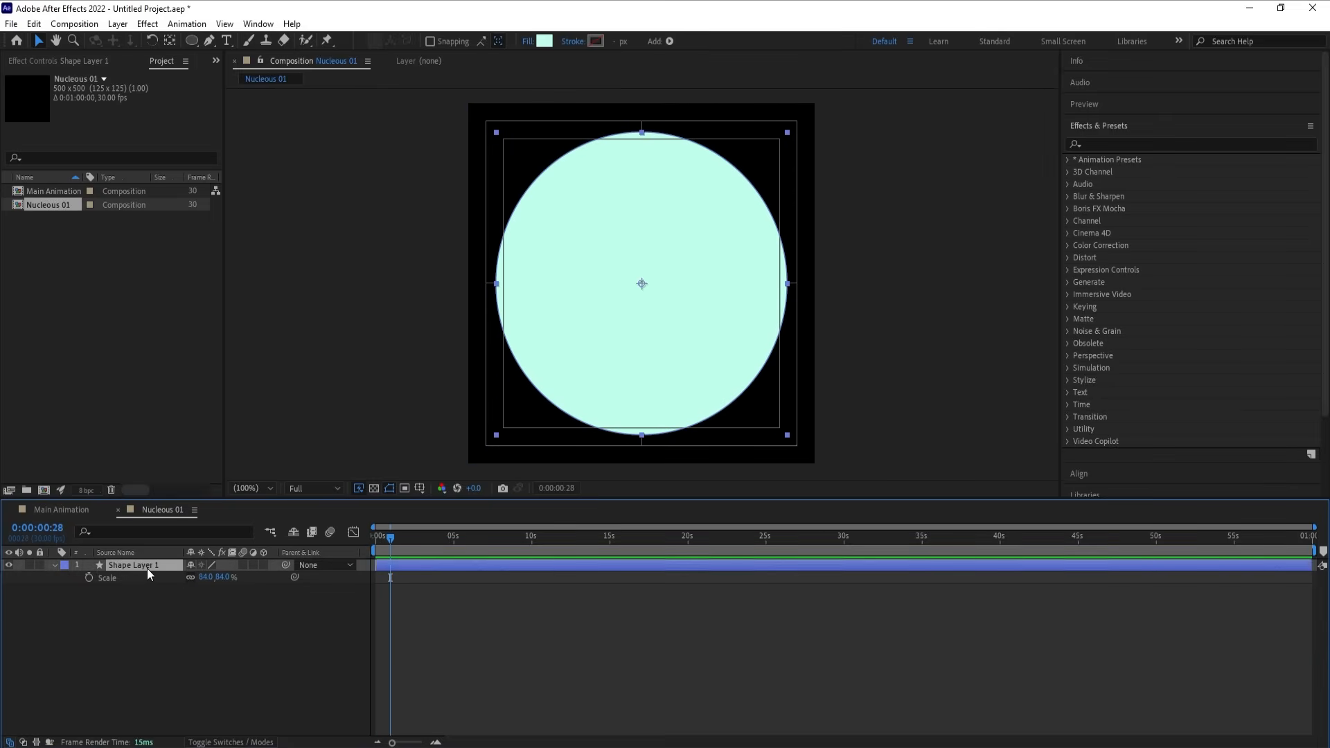
right_click(147, 568)
mouse_move(187, 355)
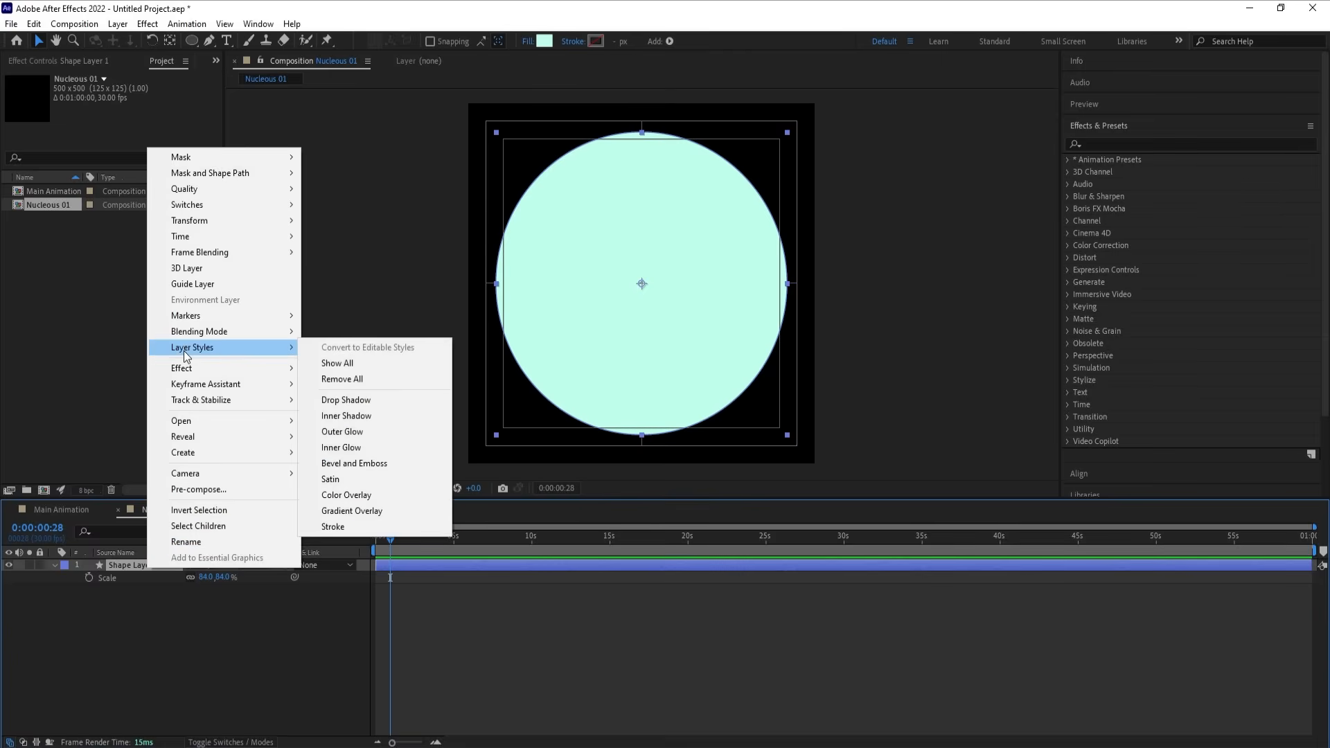
click(344, 464)
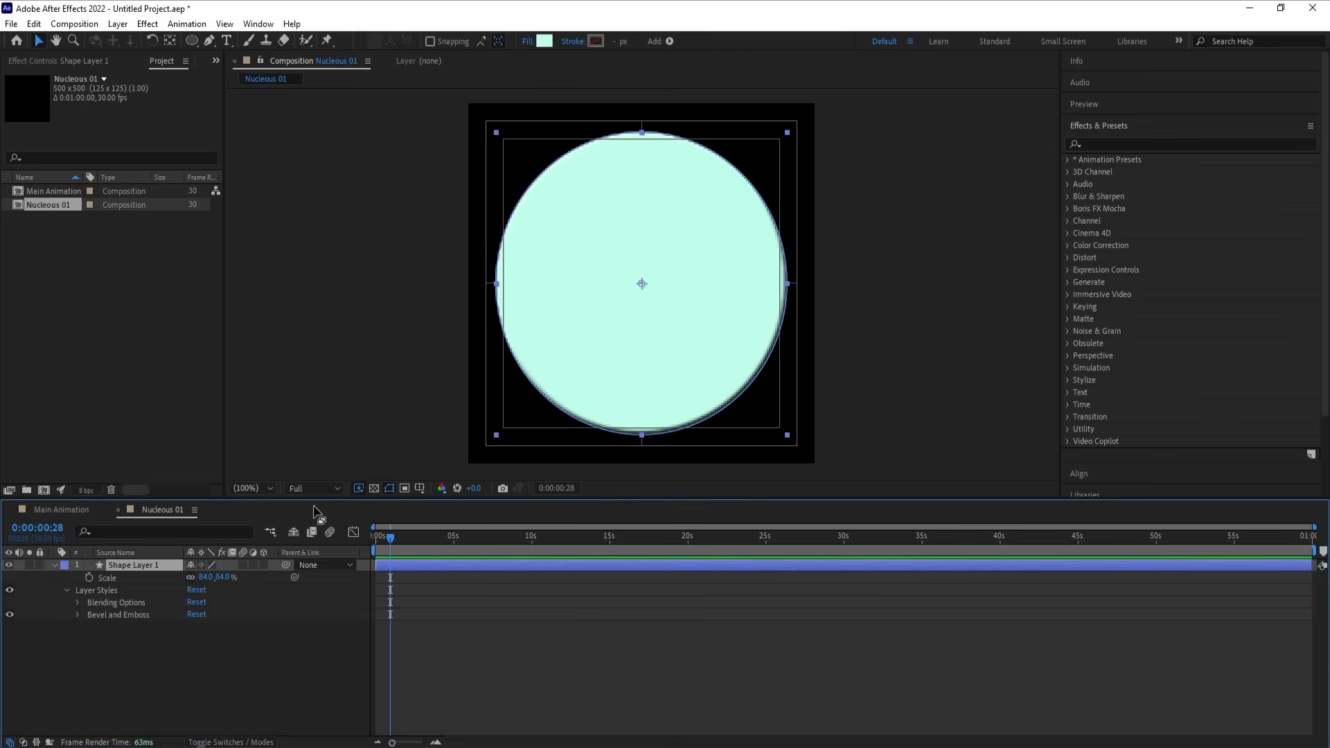
click(78, 614)
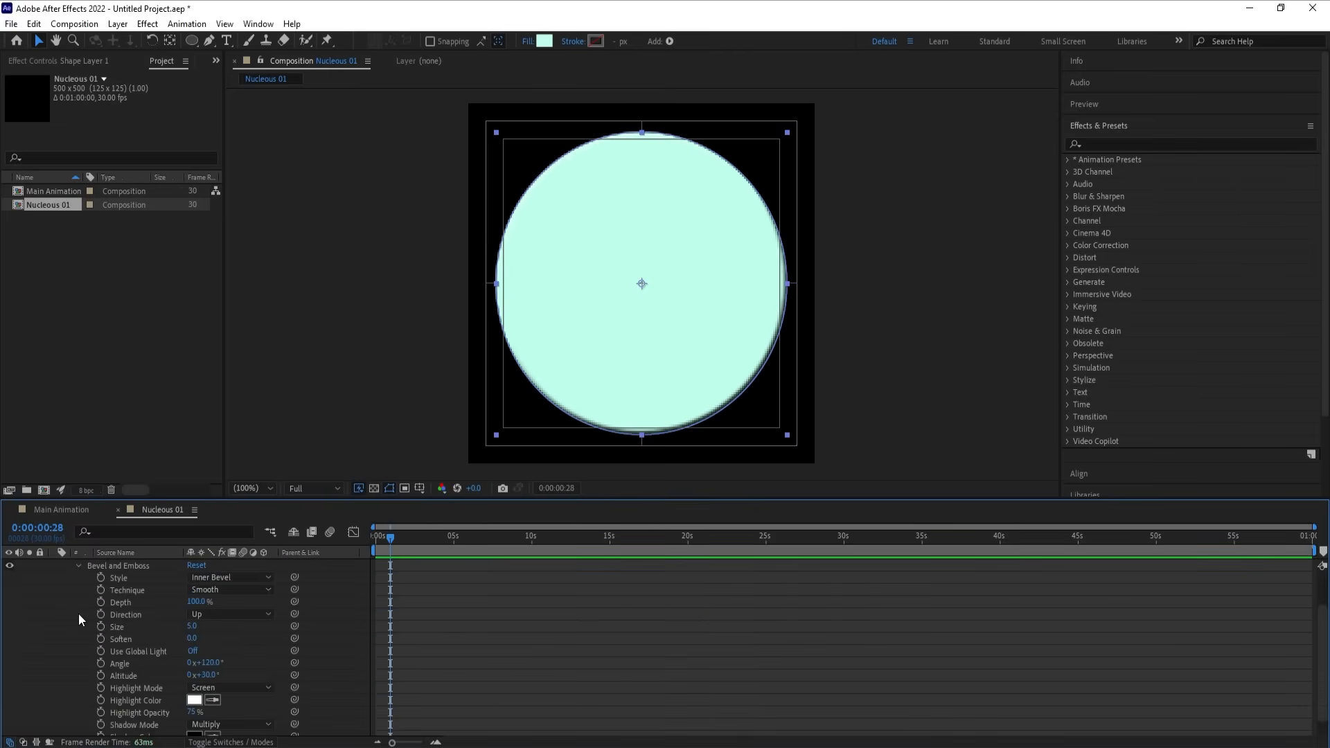
drag(193, 626, 269, 623)
scroll(148, 662, down, 1)
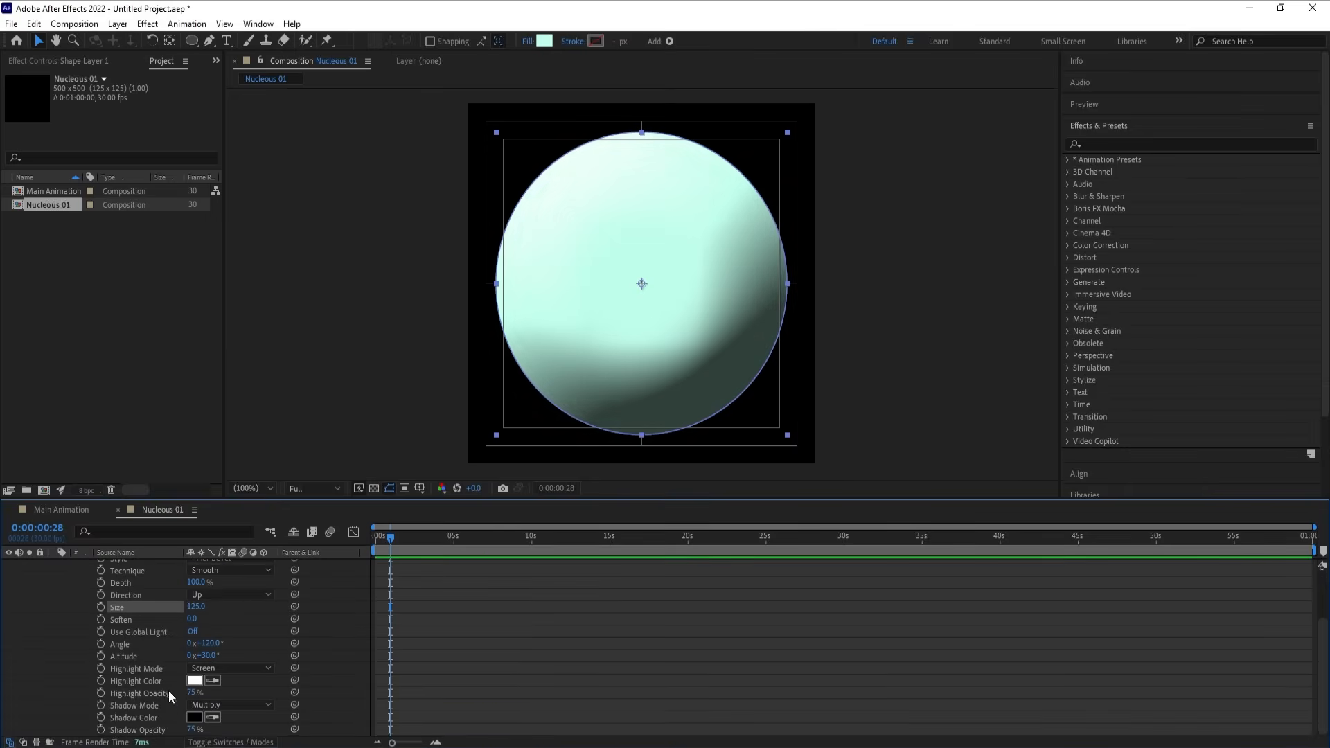
Step: Set the Bevel and Emboss shadow color to white FFFFFF
click(194, 717)
text(ffffff)
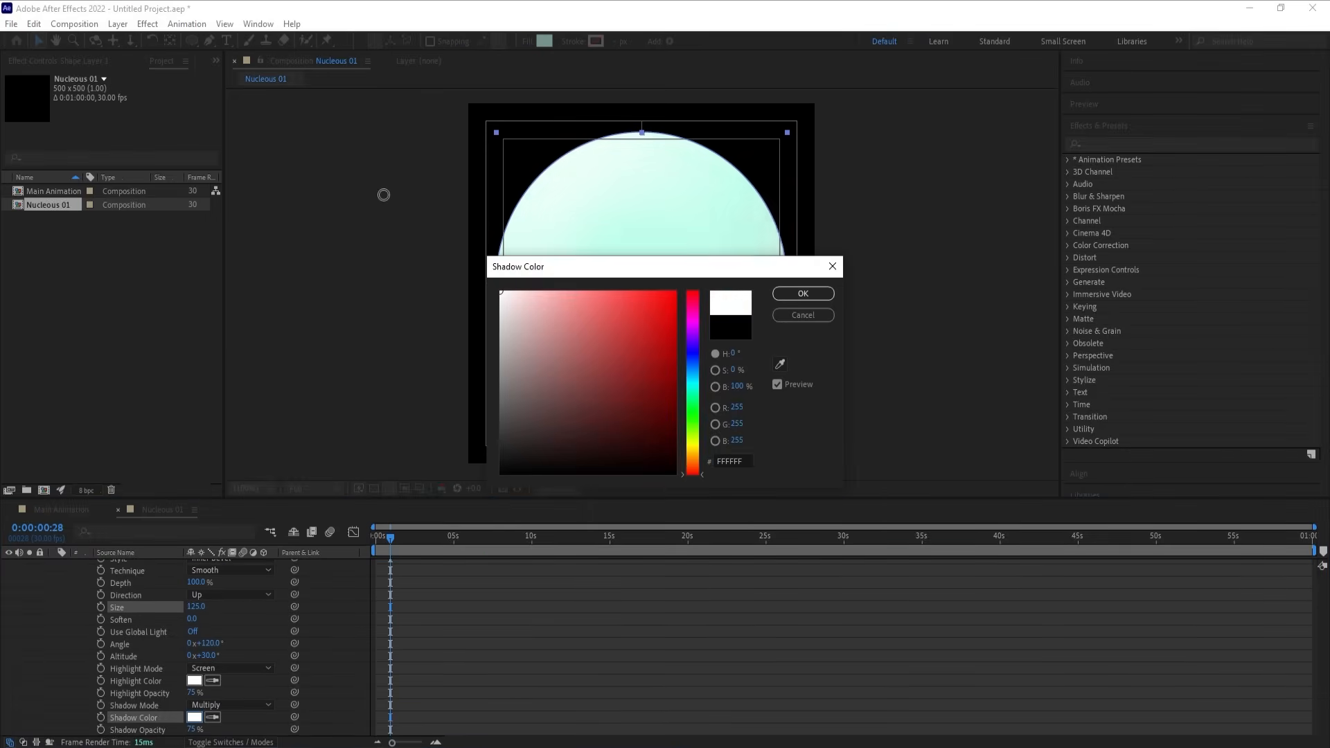
click(792, 300)
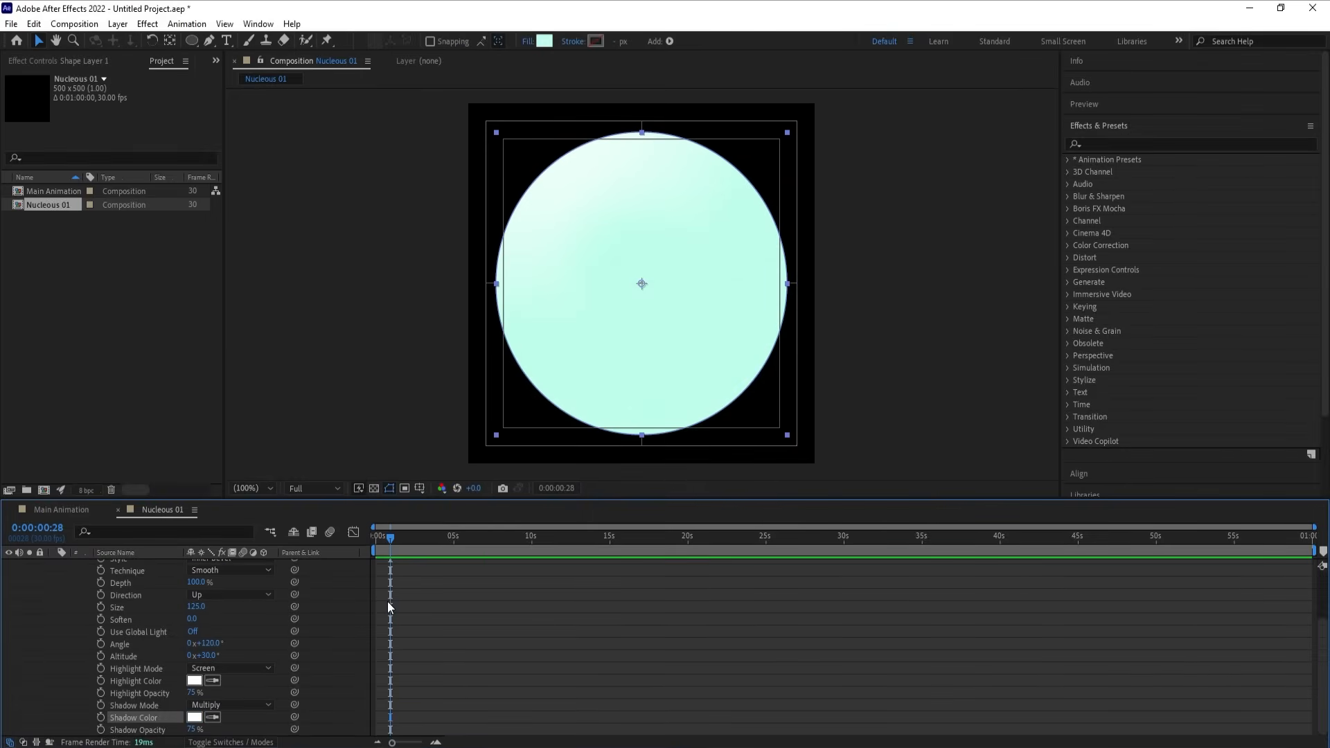
Step: Set the Bevel and Emboss highlight color to green 13F291
click(194, 681)
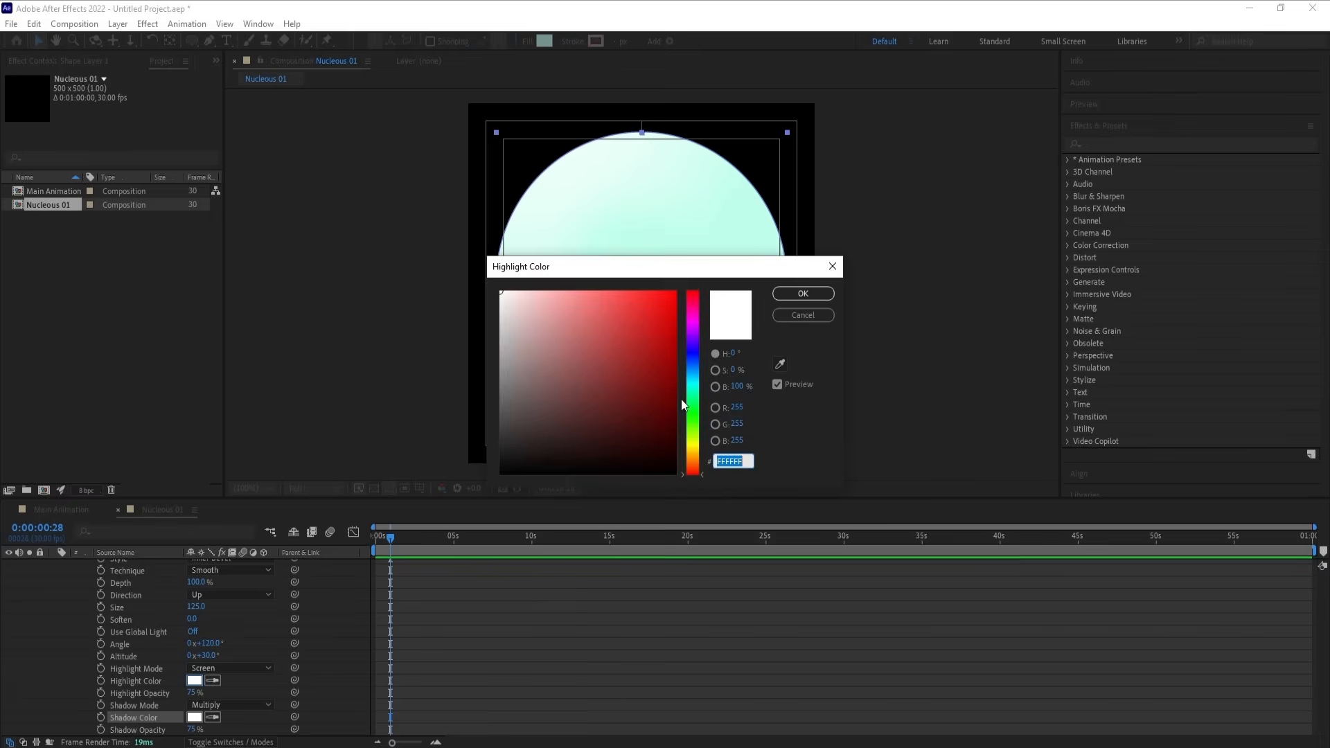
text(17fd99)
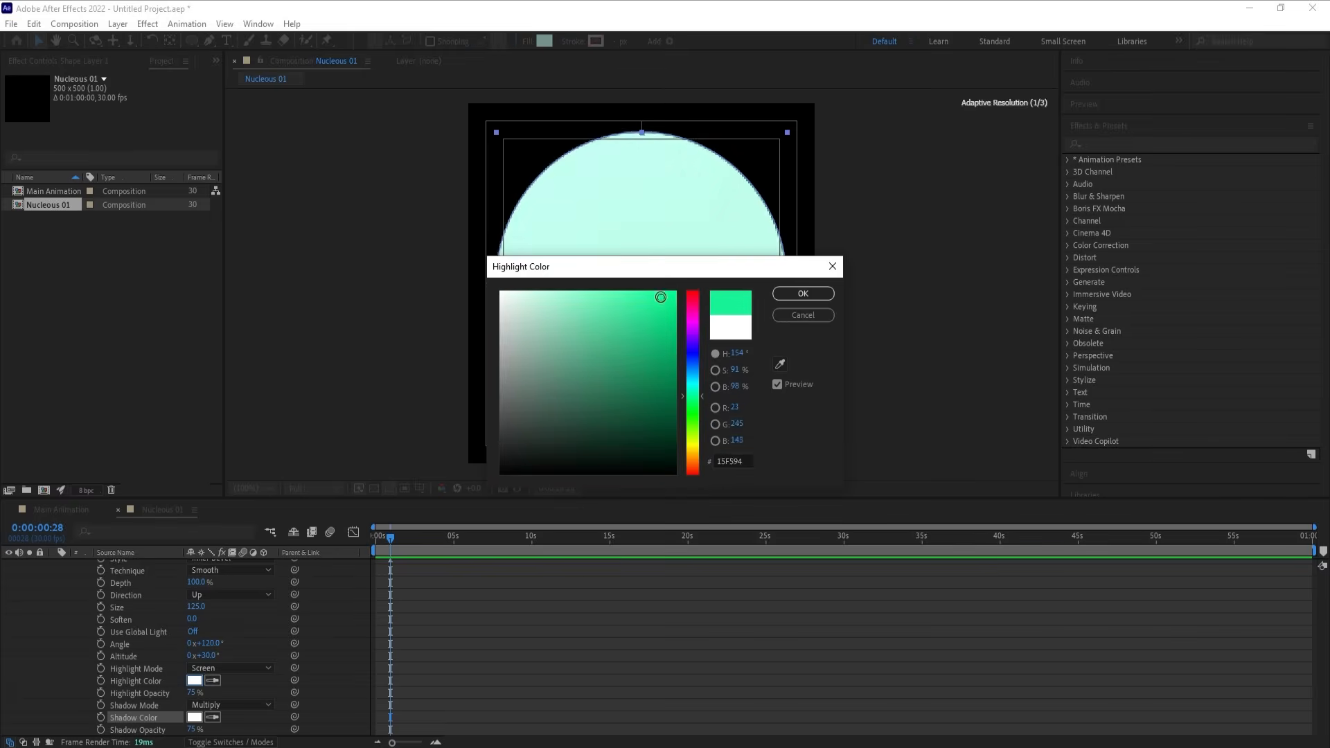
drag(646, 271, 890, 424)
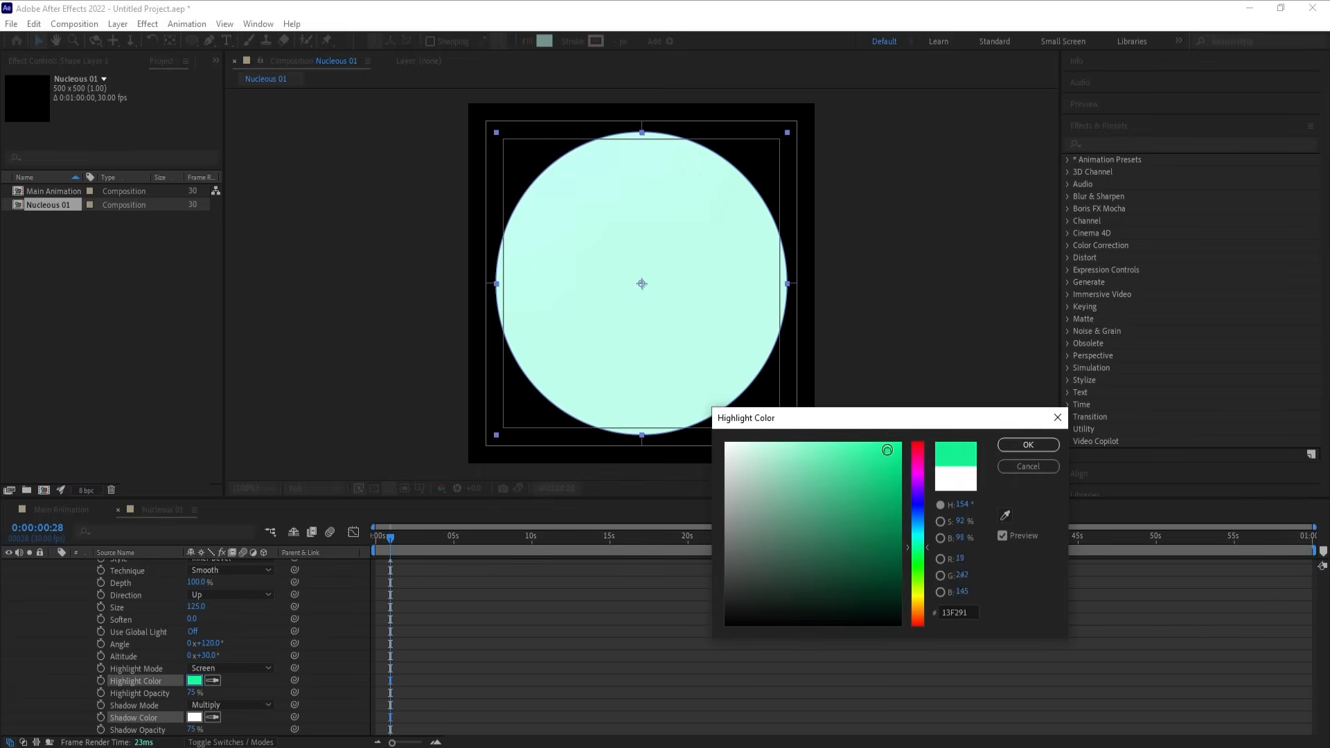
click(1002, 445)
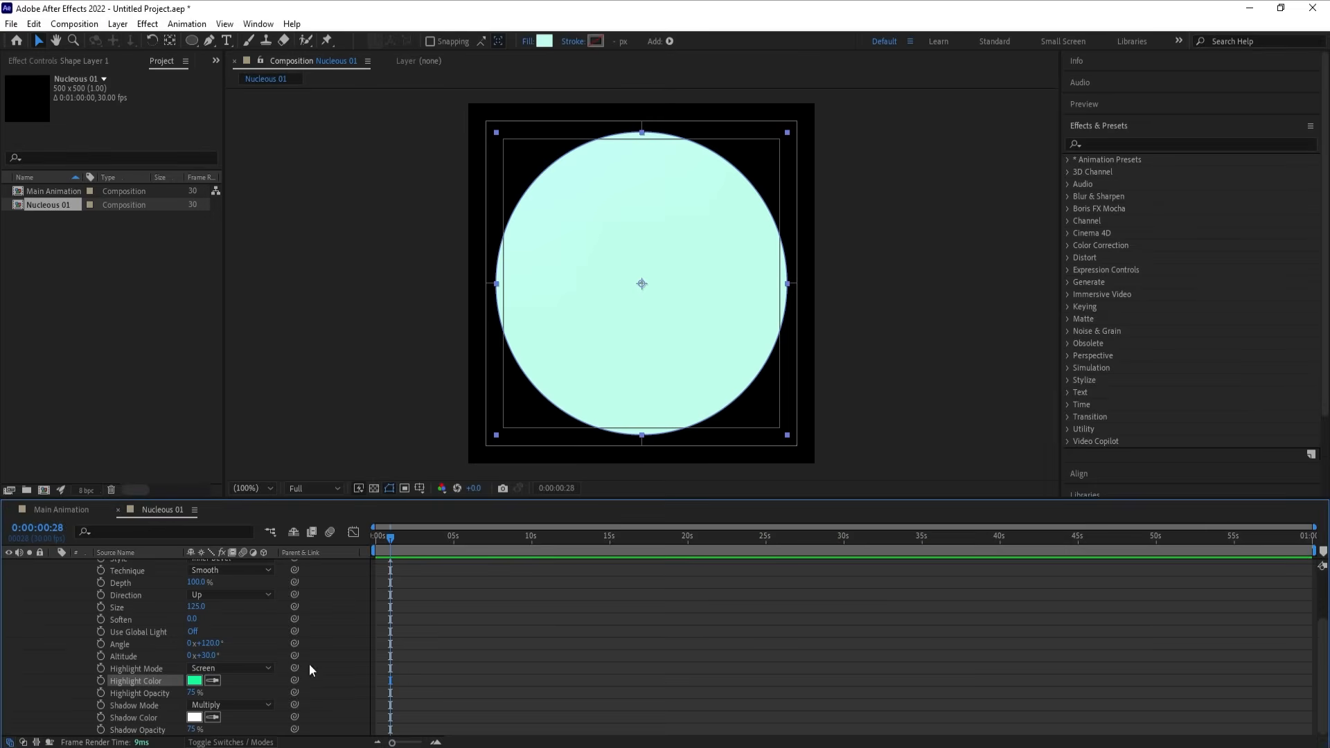
Step: Set the Bevel and Emboss highlight mode to Multiply and its shadow mode to Overlay
click(271, 668)
click(246, 266)
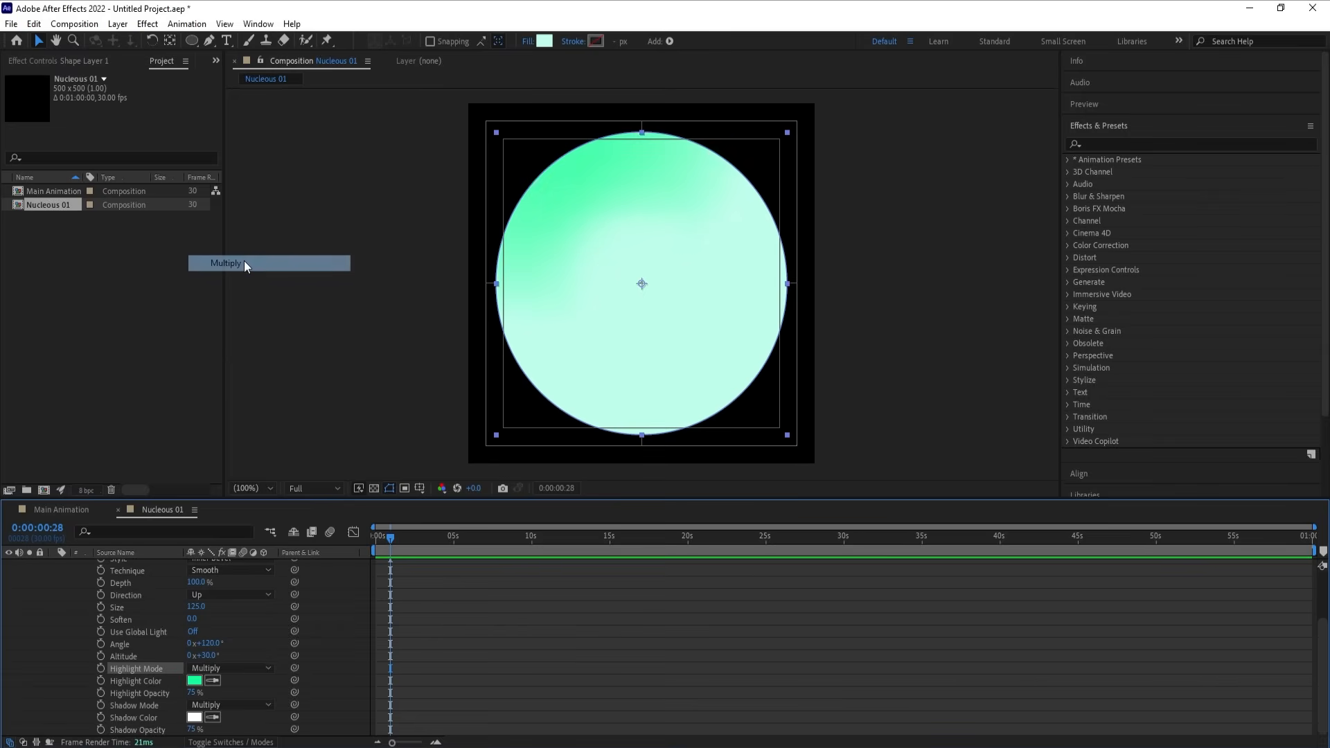
click(204, 707)
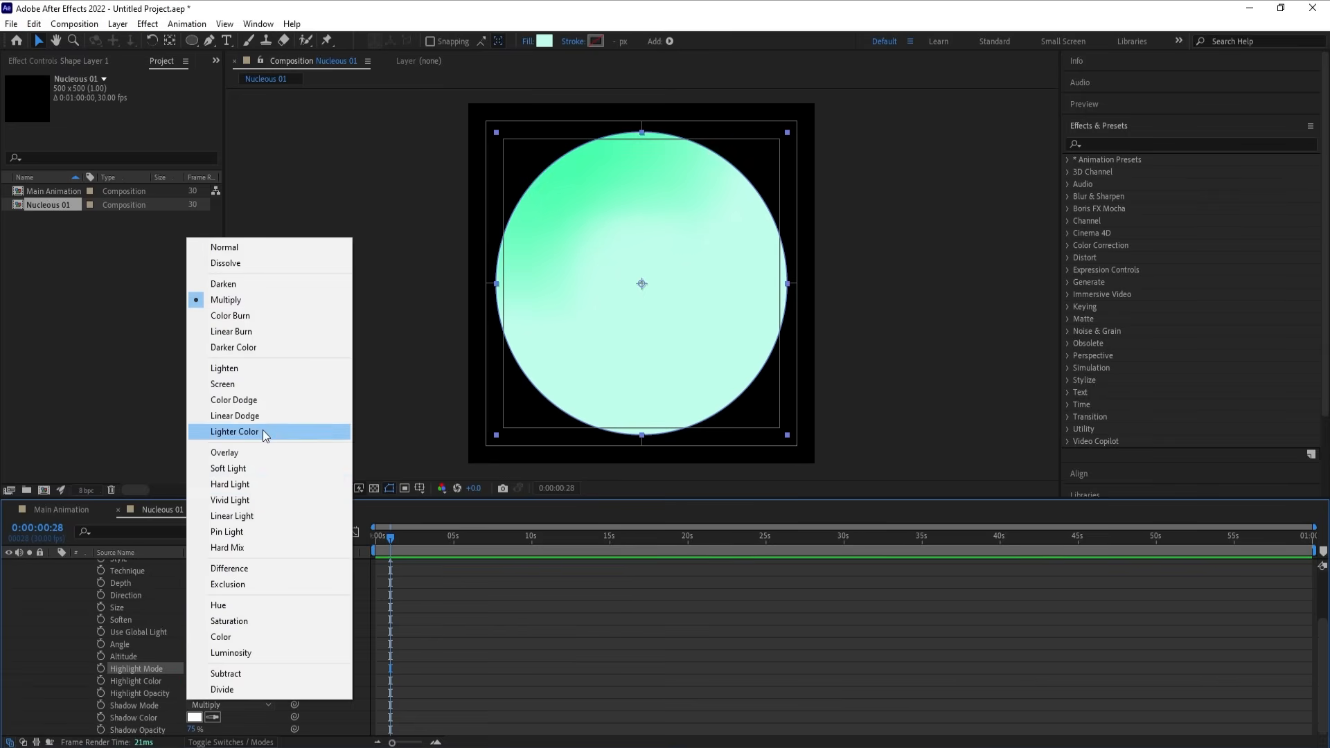
click(251, 455)
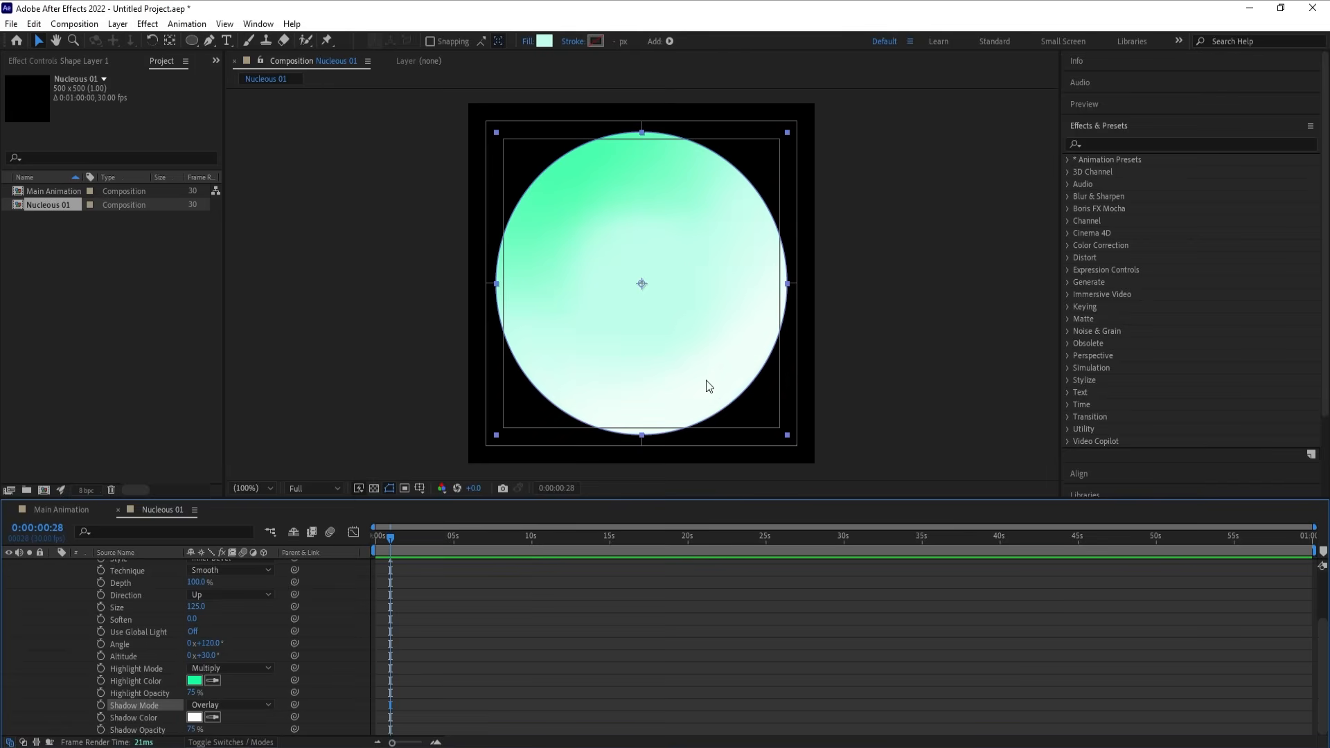
click(543, 650)
scroll(467, 641, up, 3)
scroll(450, 629, down, 1)
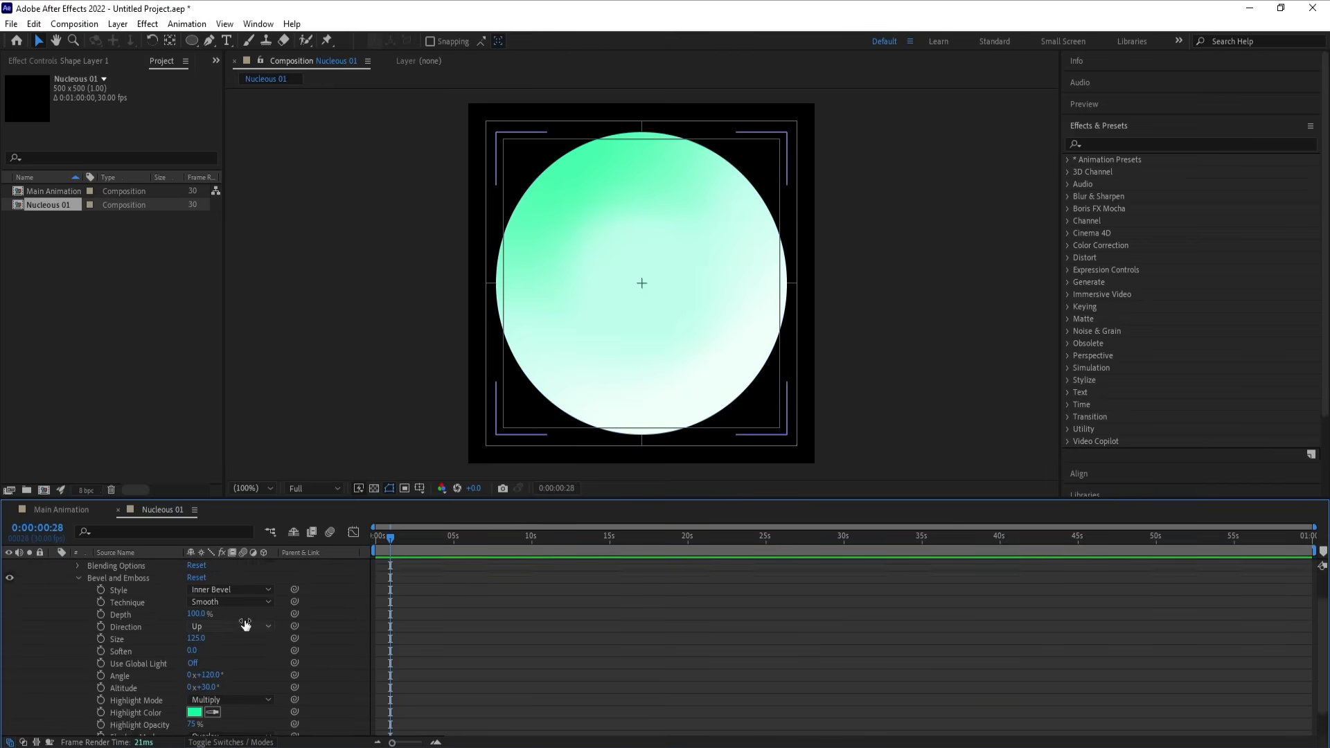
Step: Set the Bevel and Emboss Angle to 0° and keyframe it at the first frame
scroll(120, 631, down, 1)
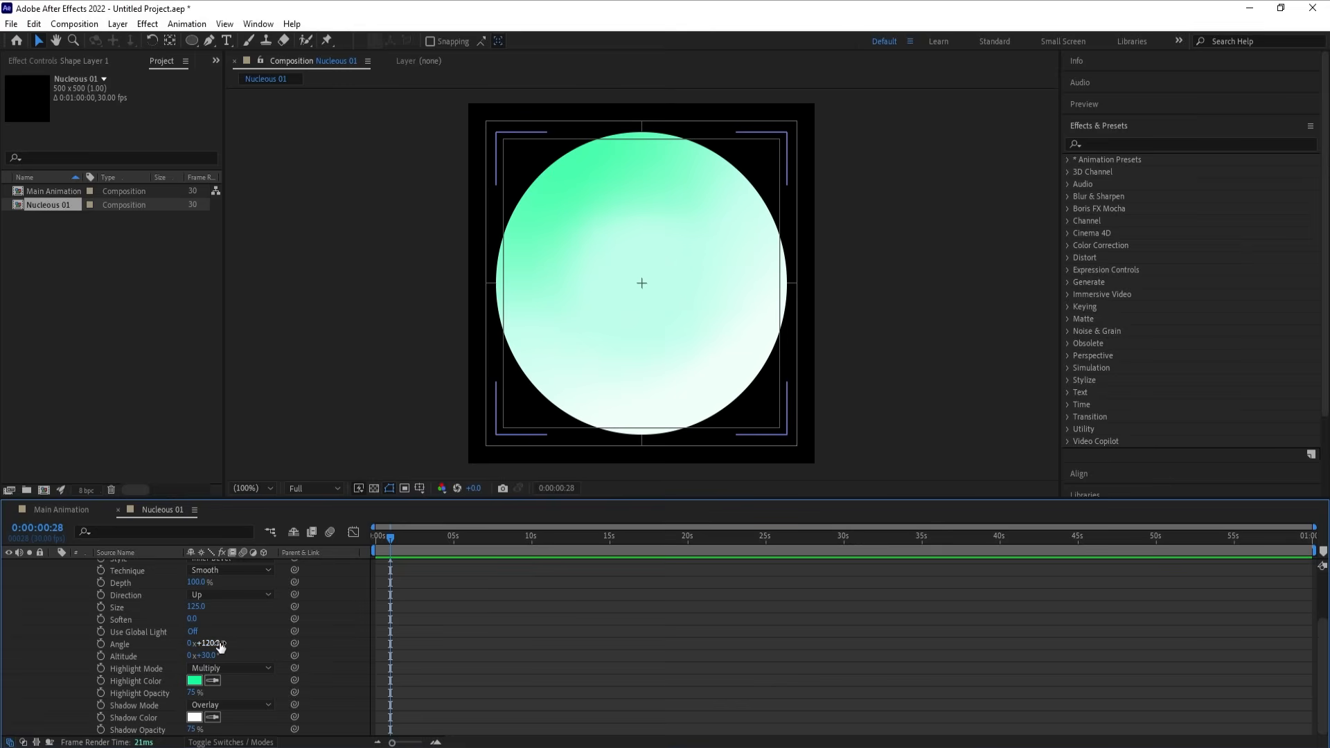
drag(205, 643, 316, 625)
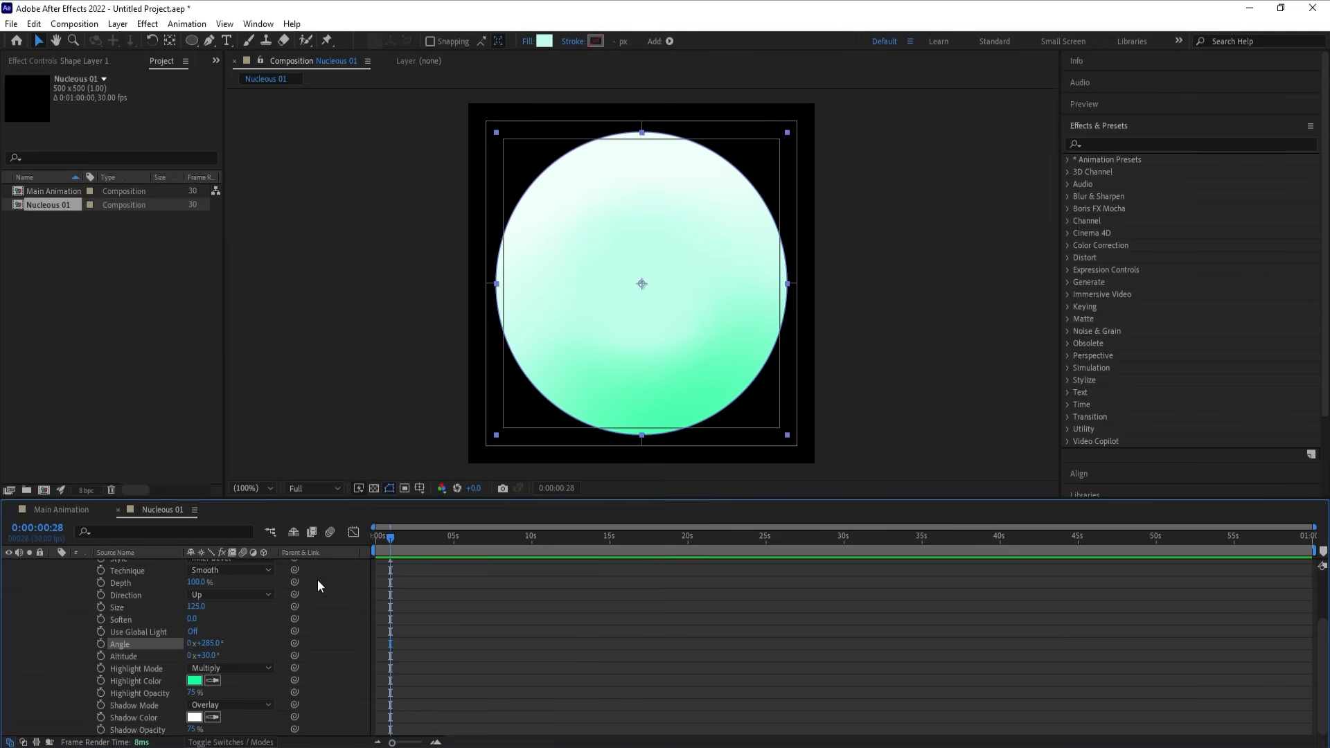
key(Home)
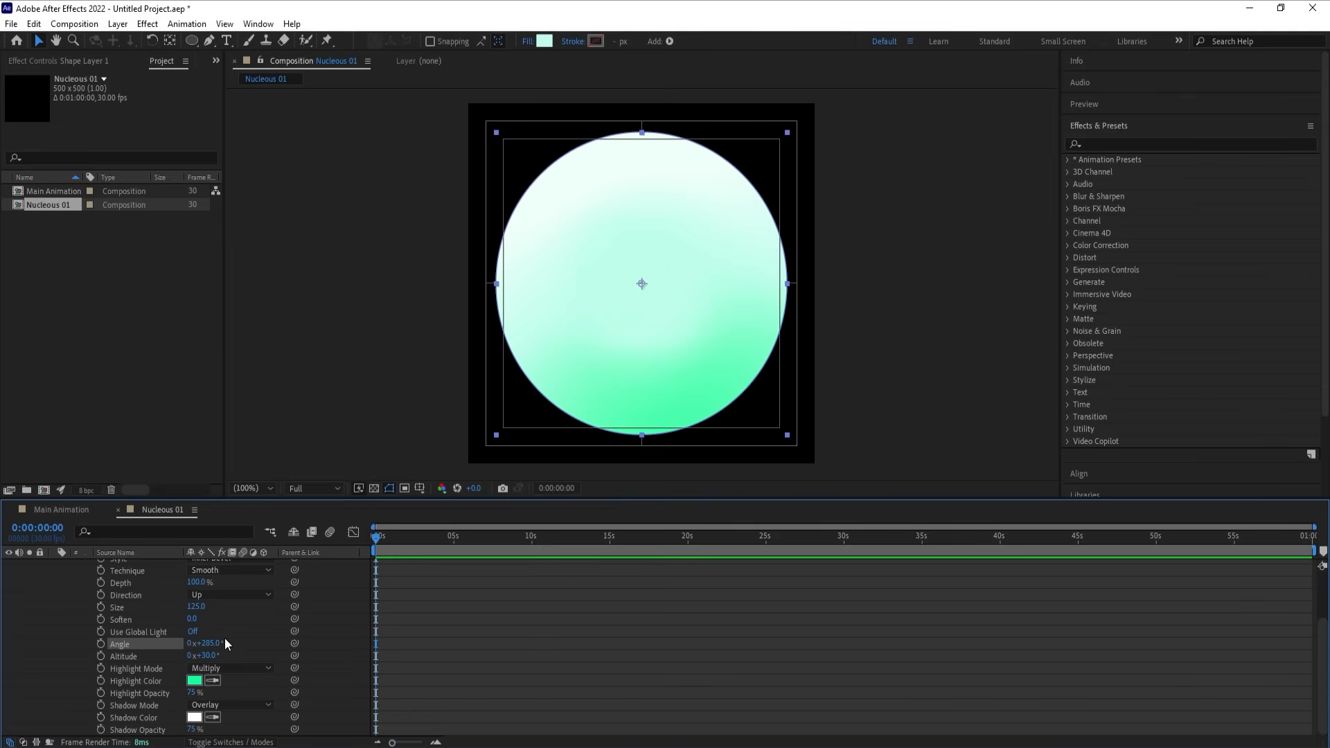
click(211, 643)
text(0)
key(Return)
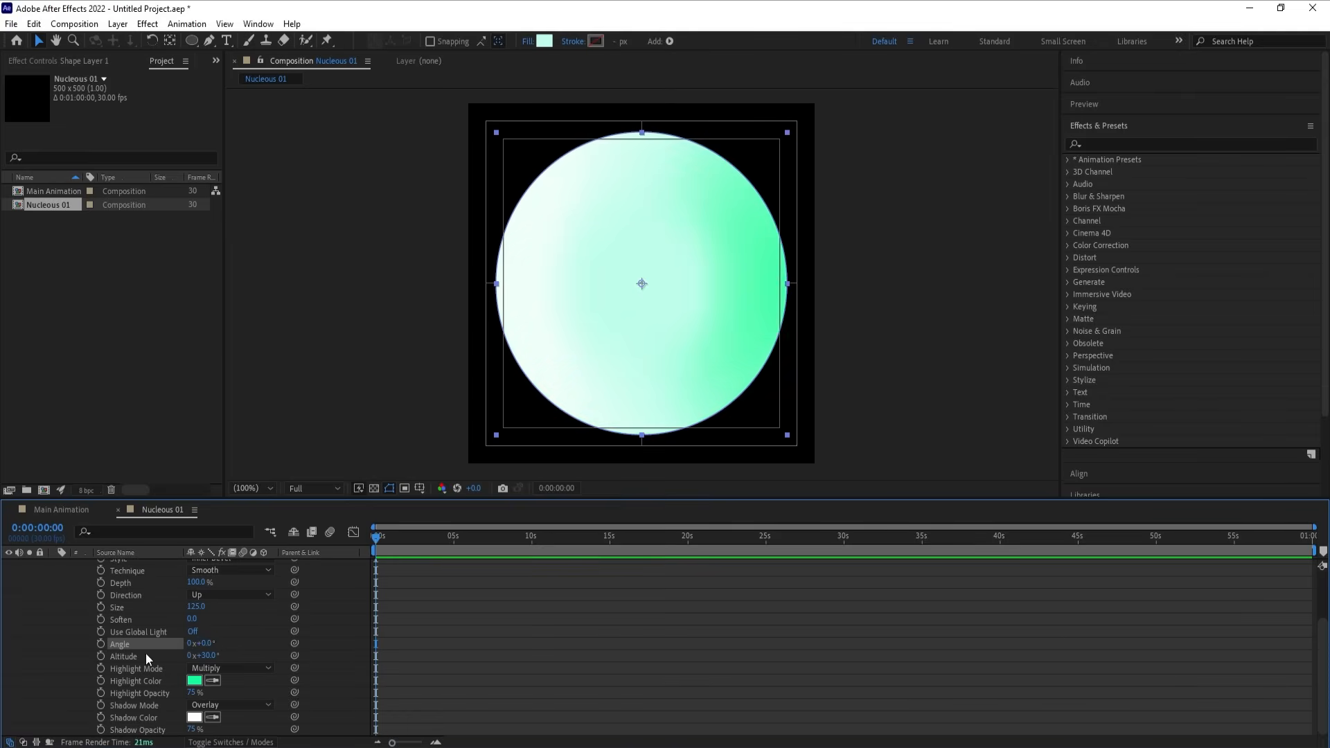
click(101, 644)
Step: Add a keyframe at 0:00:10:00 that sets the Bevel and Emboss Angle to 5 full revolutions
click(534, 537)
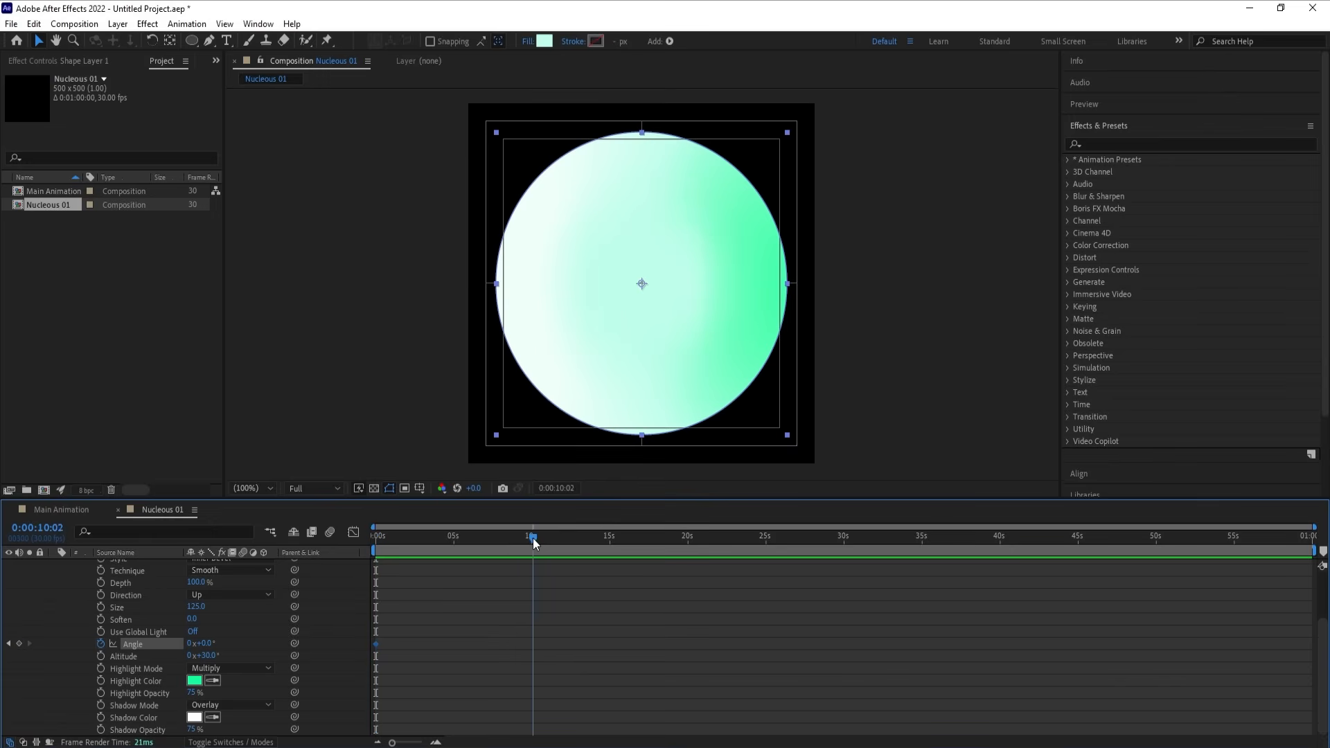
click(190, 644)
text(5)
key(Return)
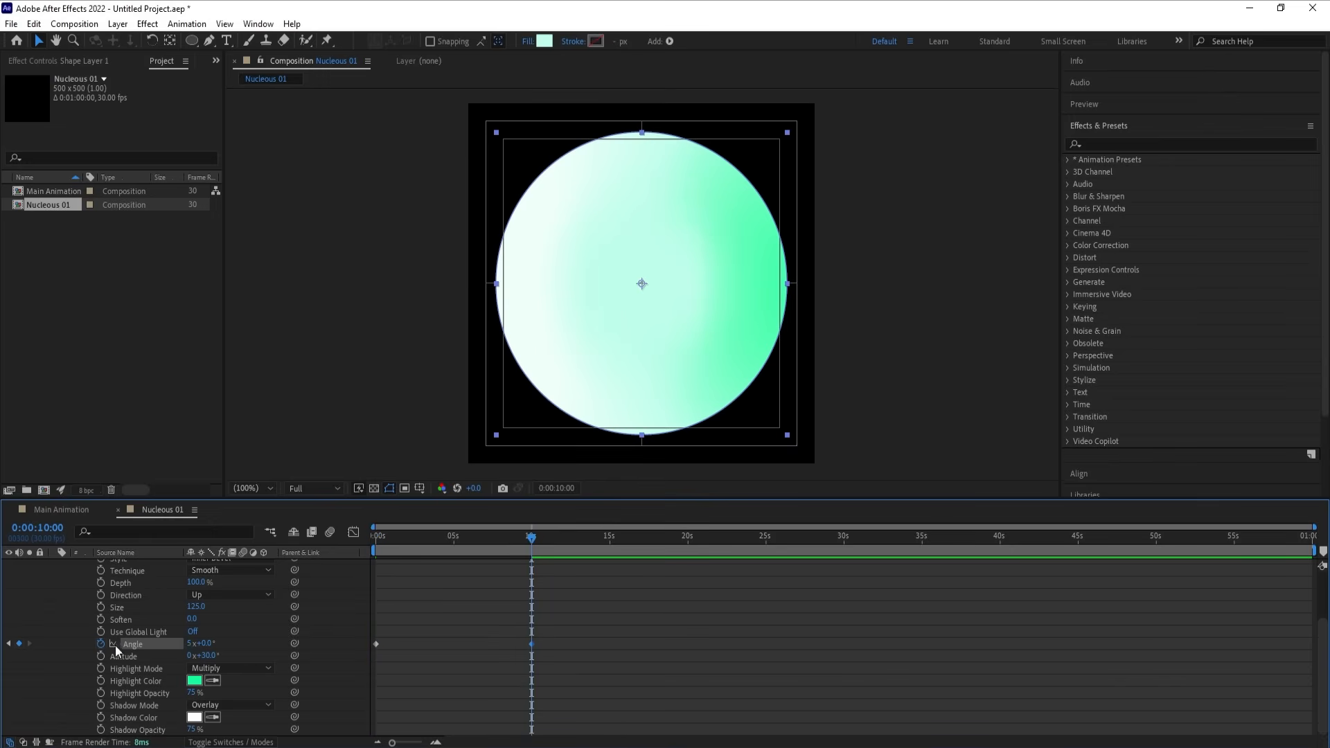
Step: Add the expression loopOut() to the Bevel and Emboss Angle
alt+click(102, 645)
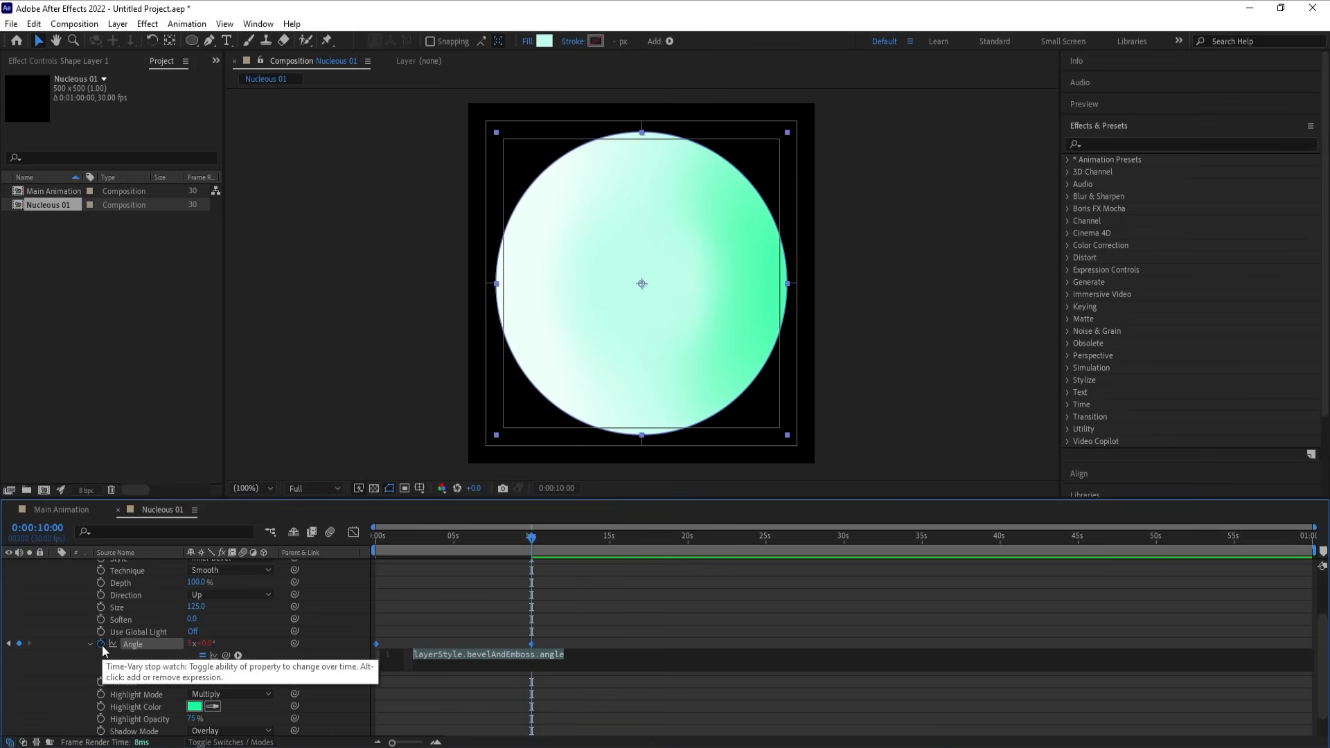
text(loo)
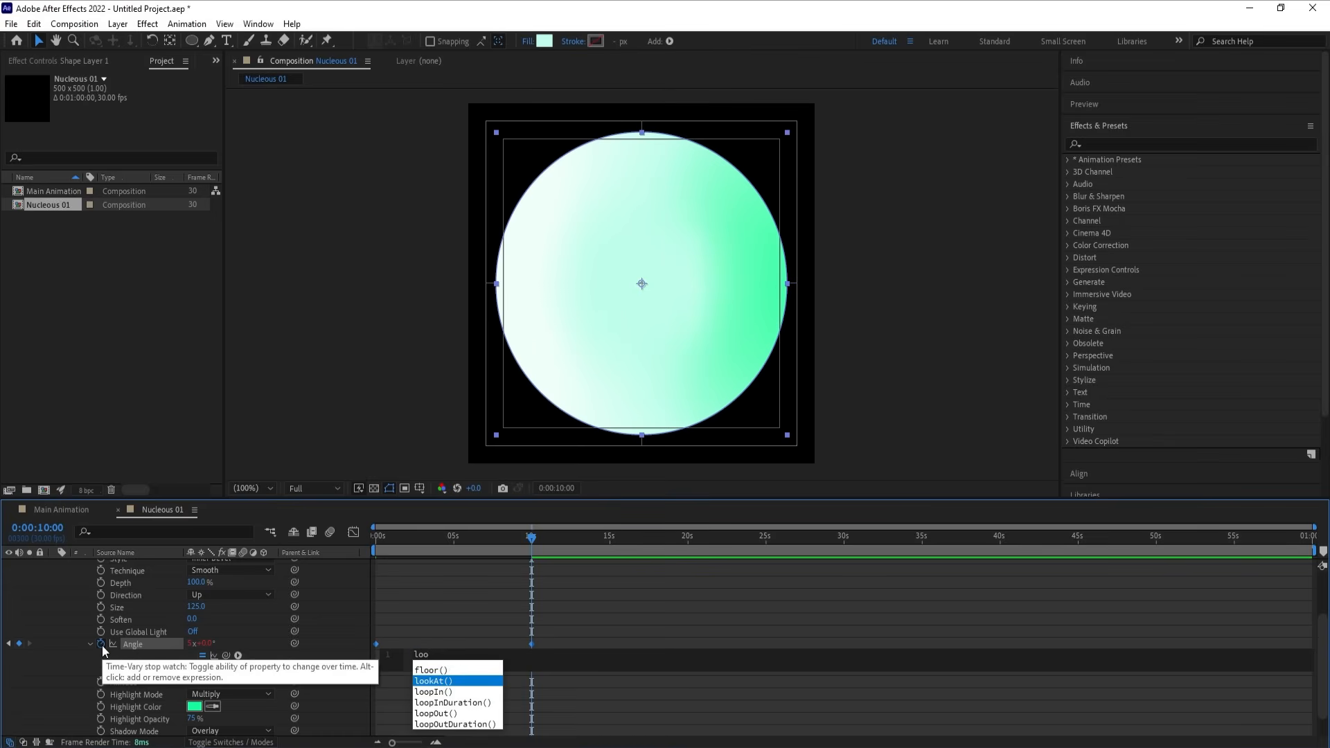
key(Down)
key(Down)
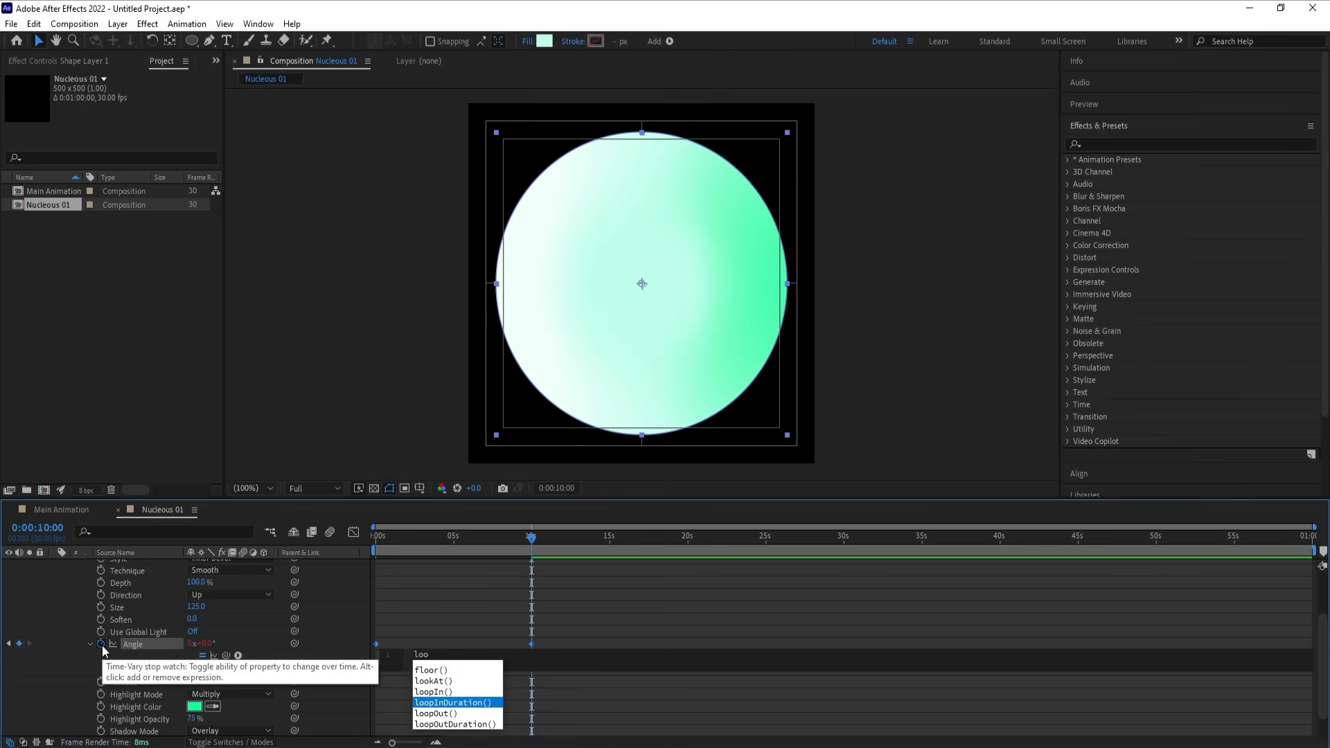
key(Down)
click(447, 637)
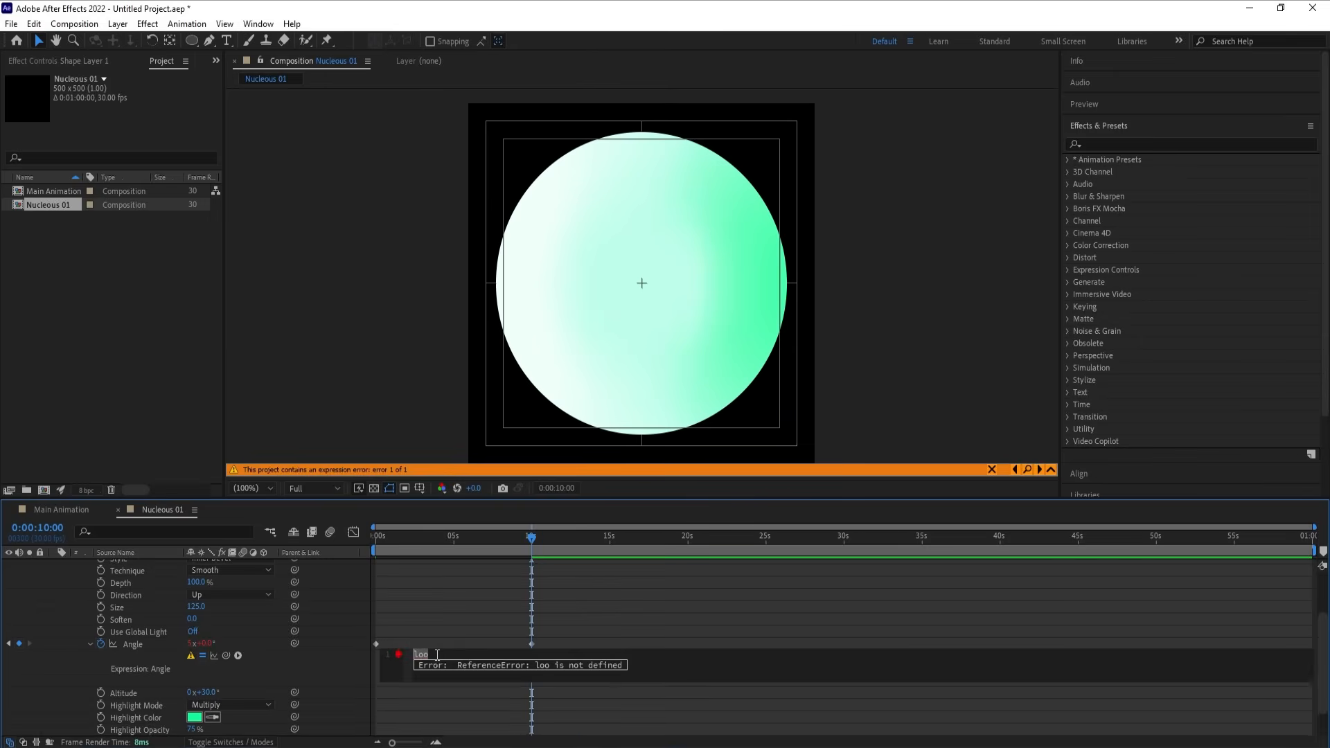
click(449, 655)
text(pO)
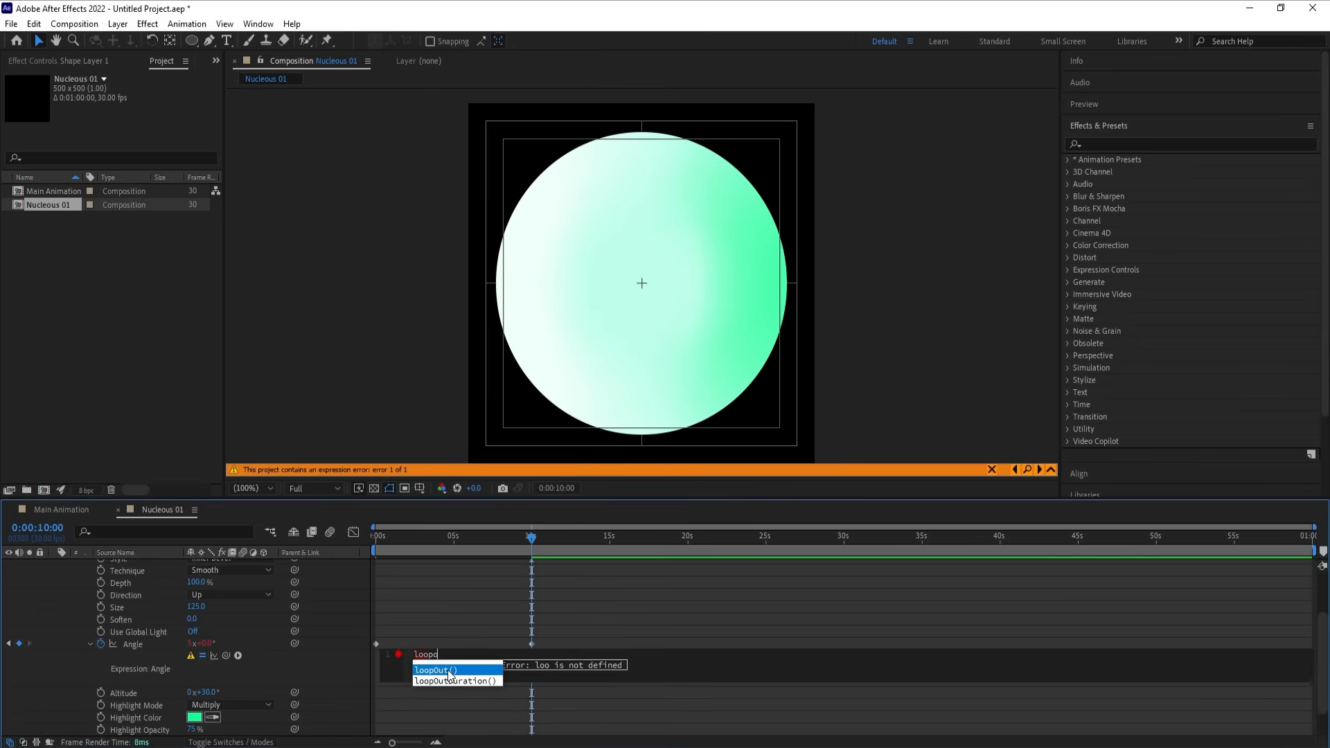
key(Return)
click(467, 621)
Step: Preview the rotating shading on the ellipse and collapse the shape layer's properties
key(space)
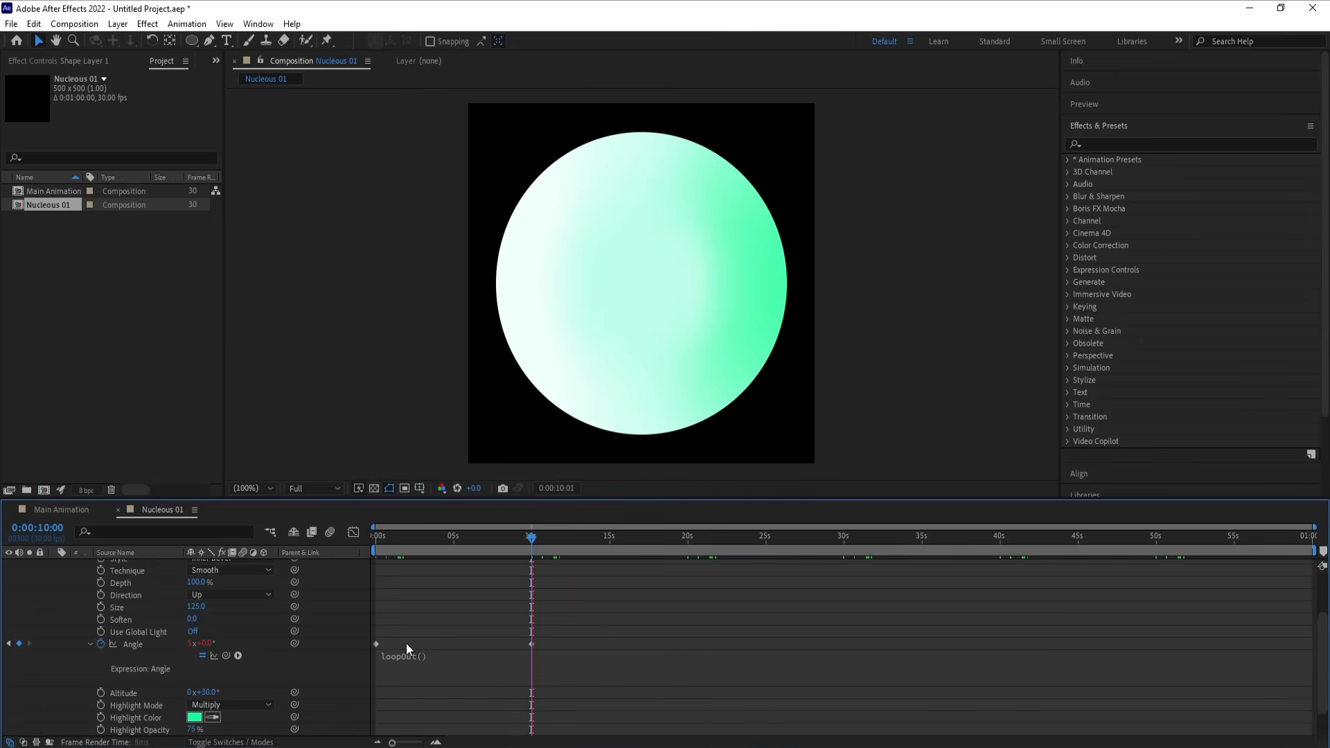
key(space)
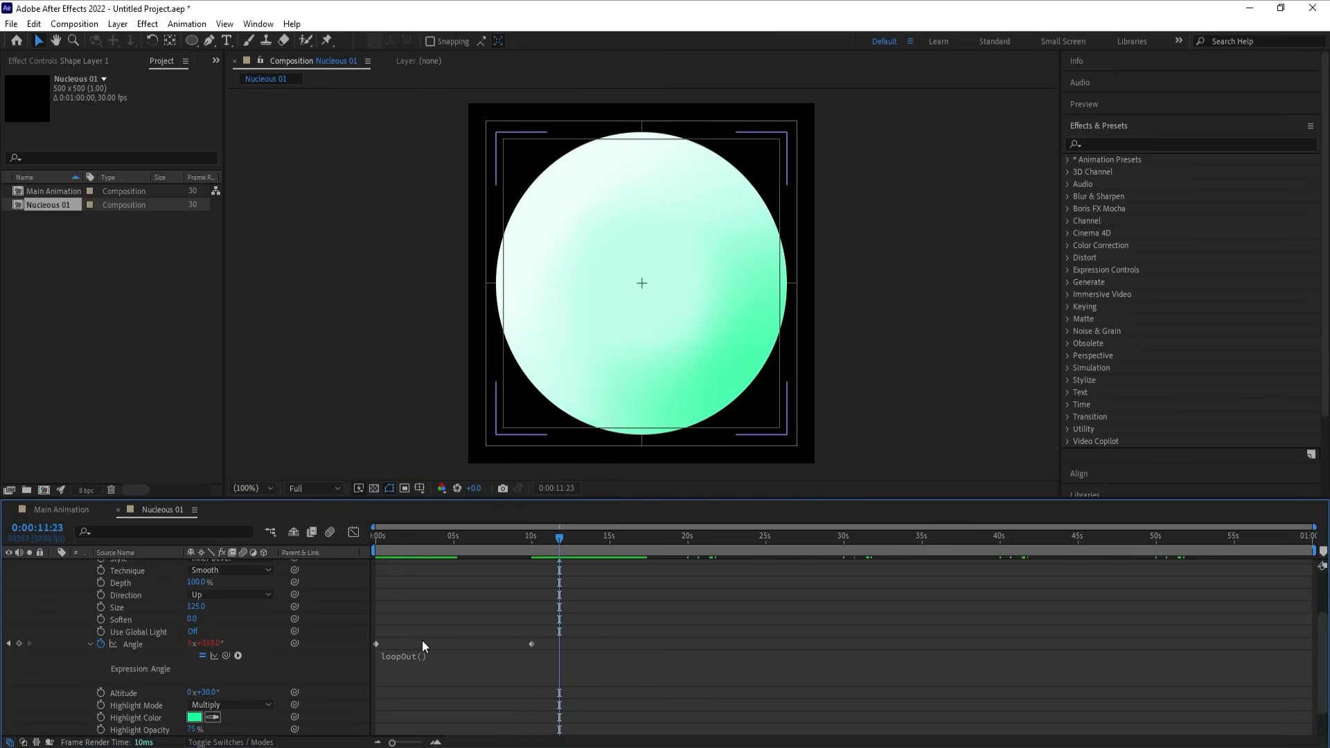
scroll(101, 594, up, 3)
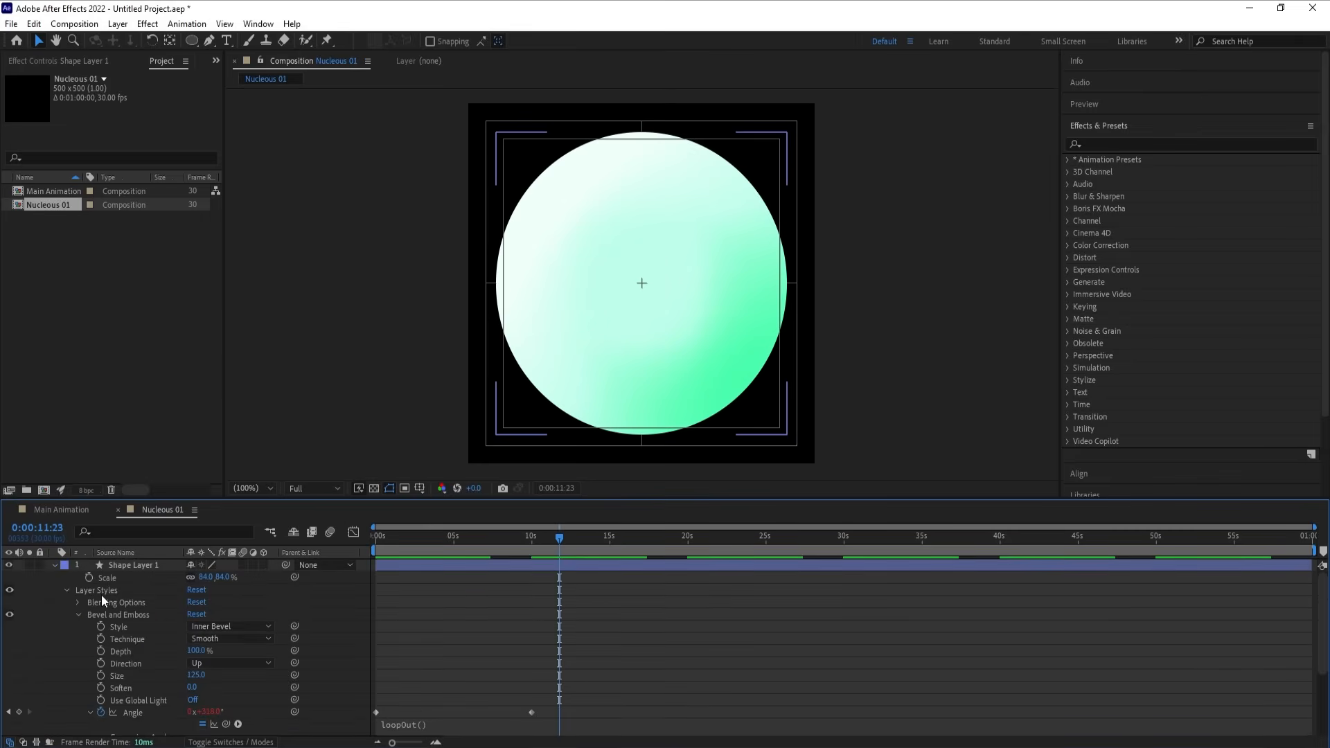
click(54, 565)
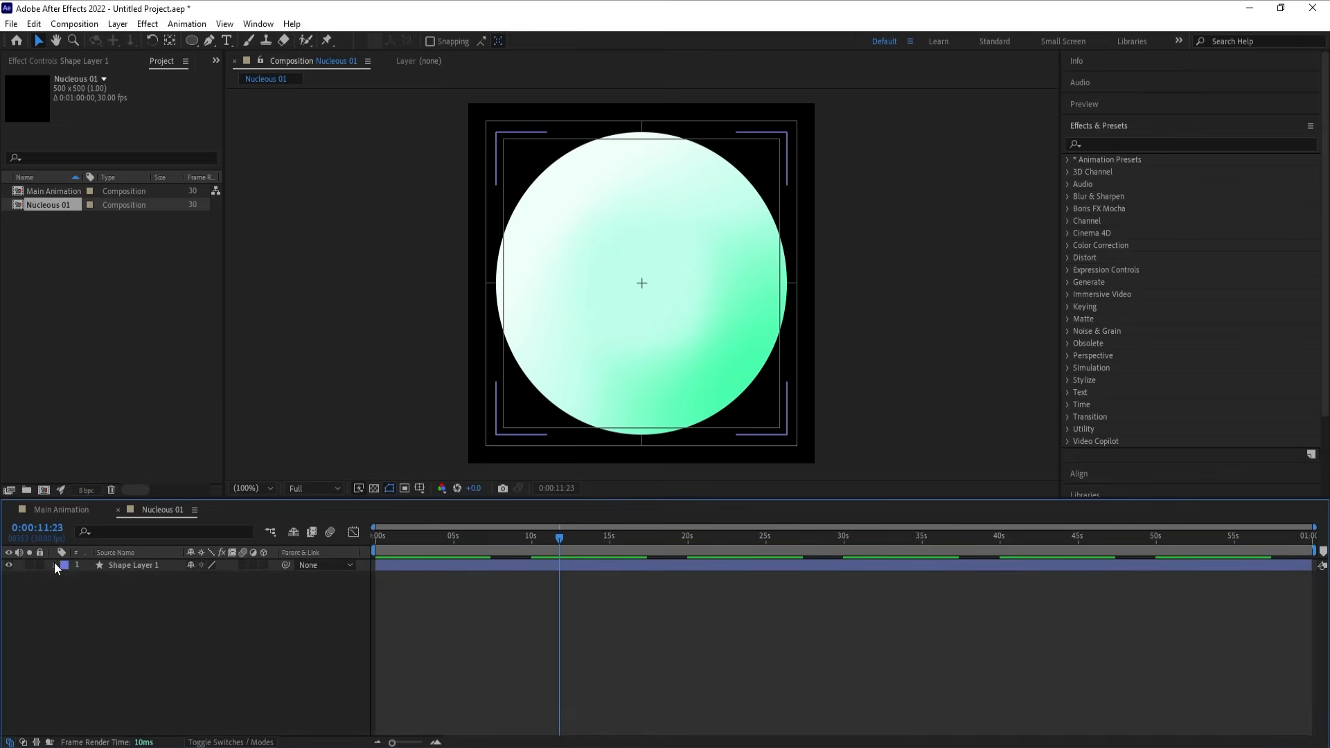
Step: Create a new composition named Scean 01 with a size of 1920 x 1080 px
click(73, 509)
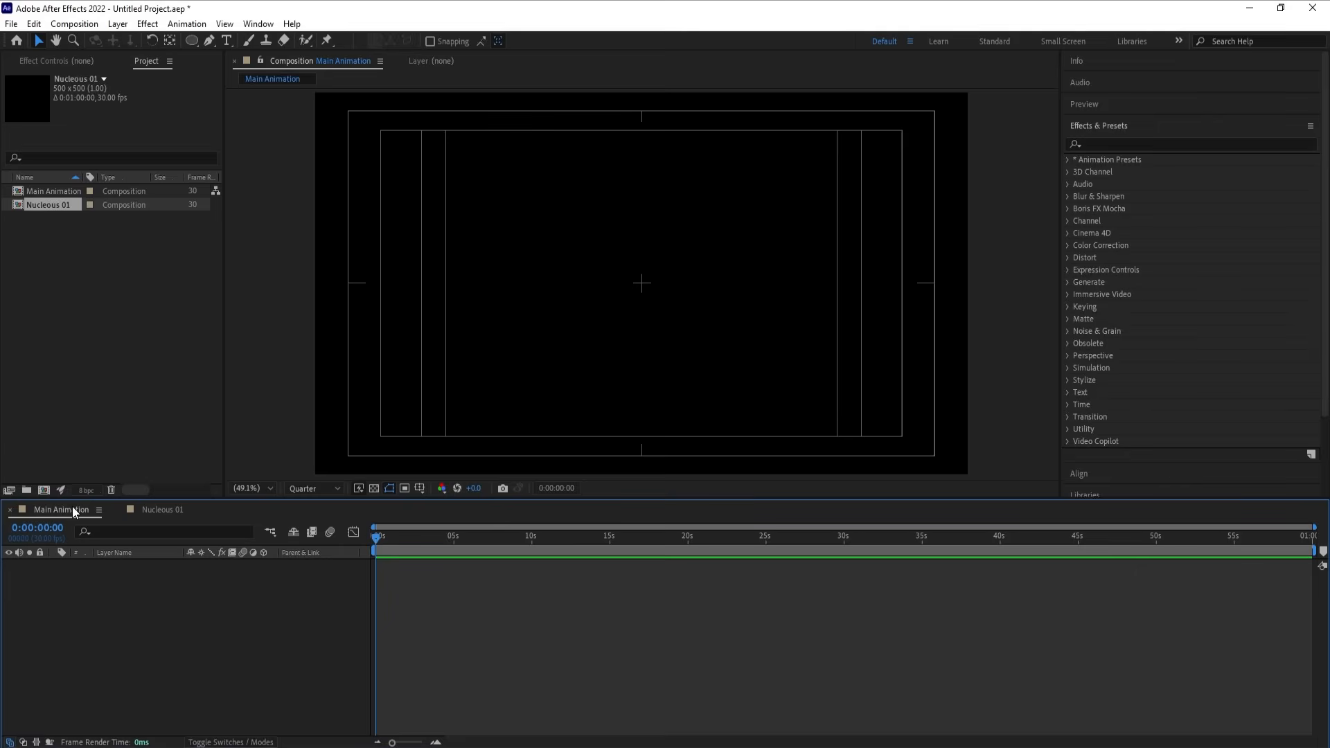
key(ctrl+n)
text(Sce)
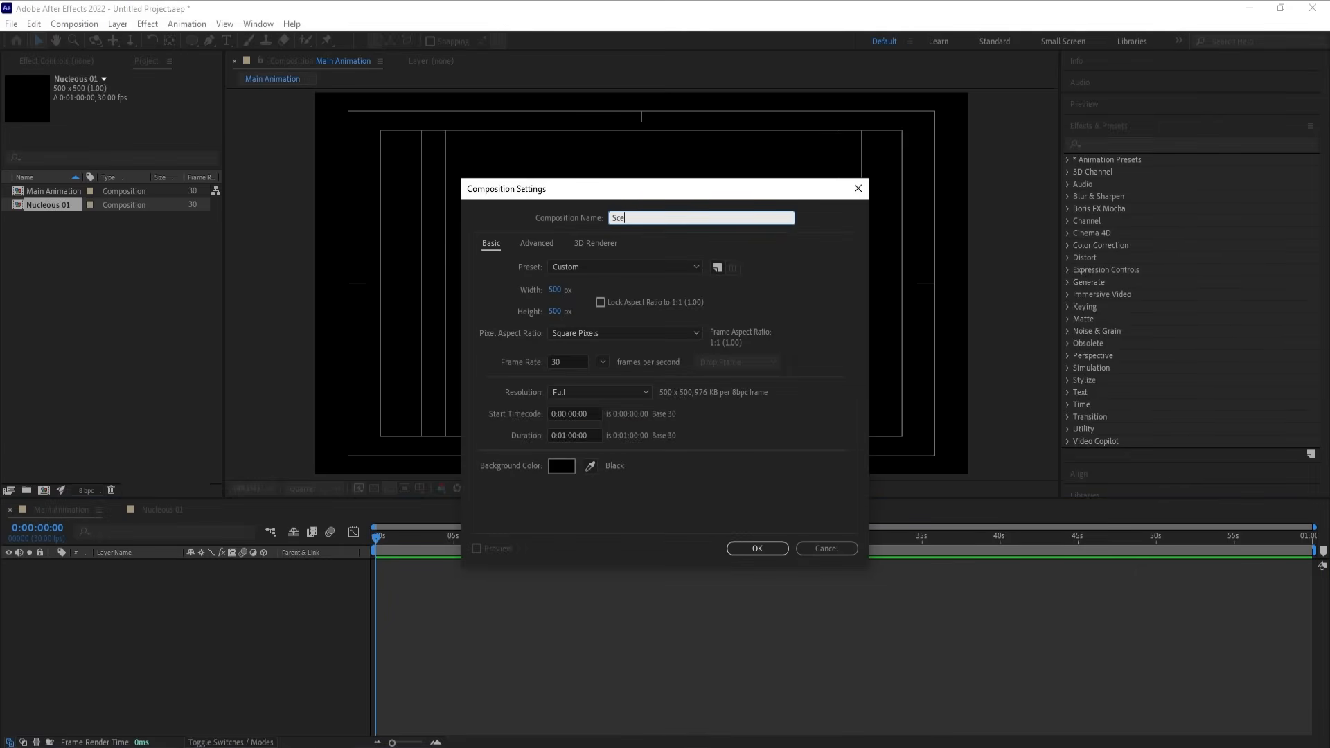
text(an 01)
click(555, 289)
text(1)
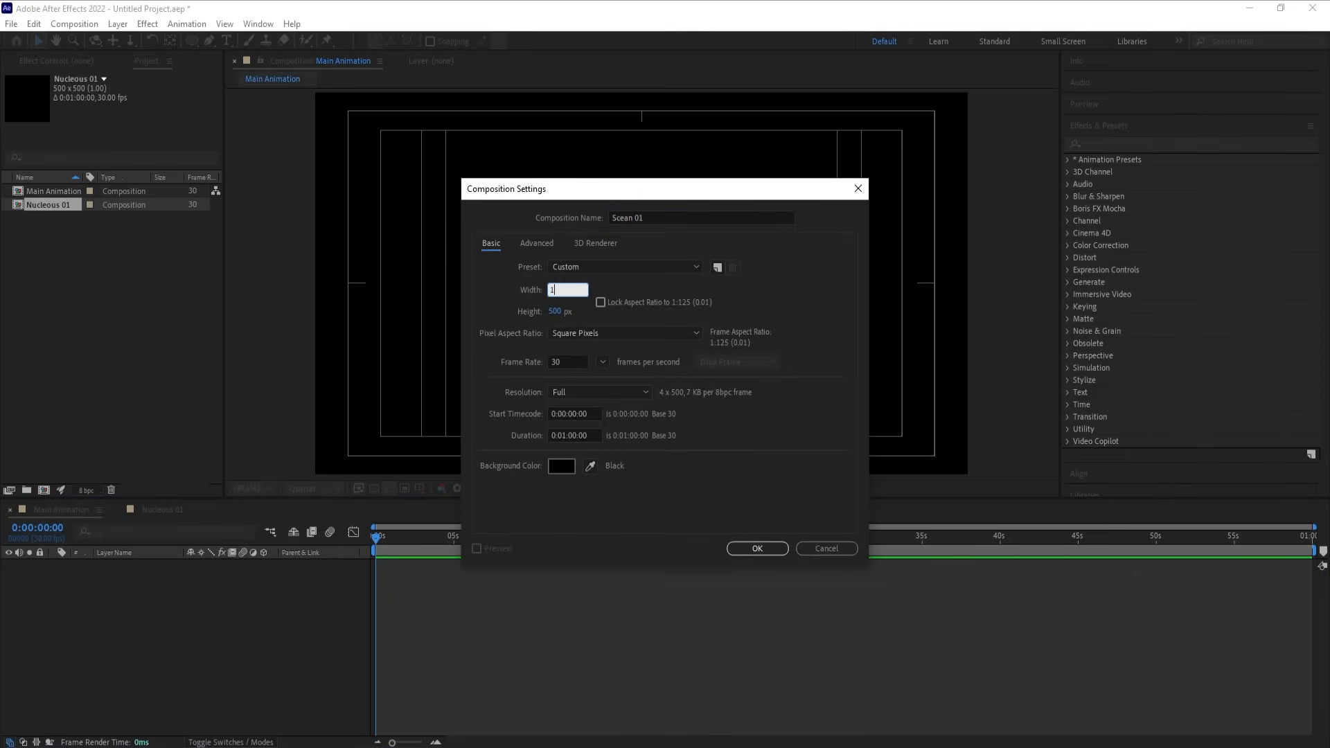
text(920)
key(Tab)
text(1080)
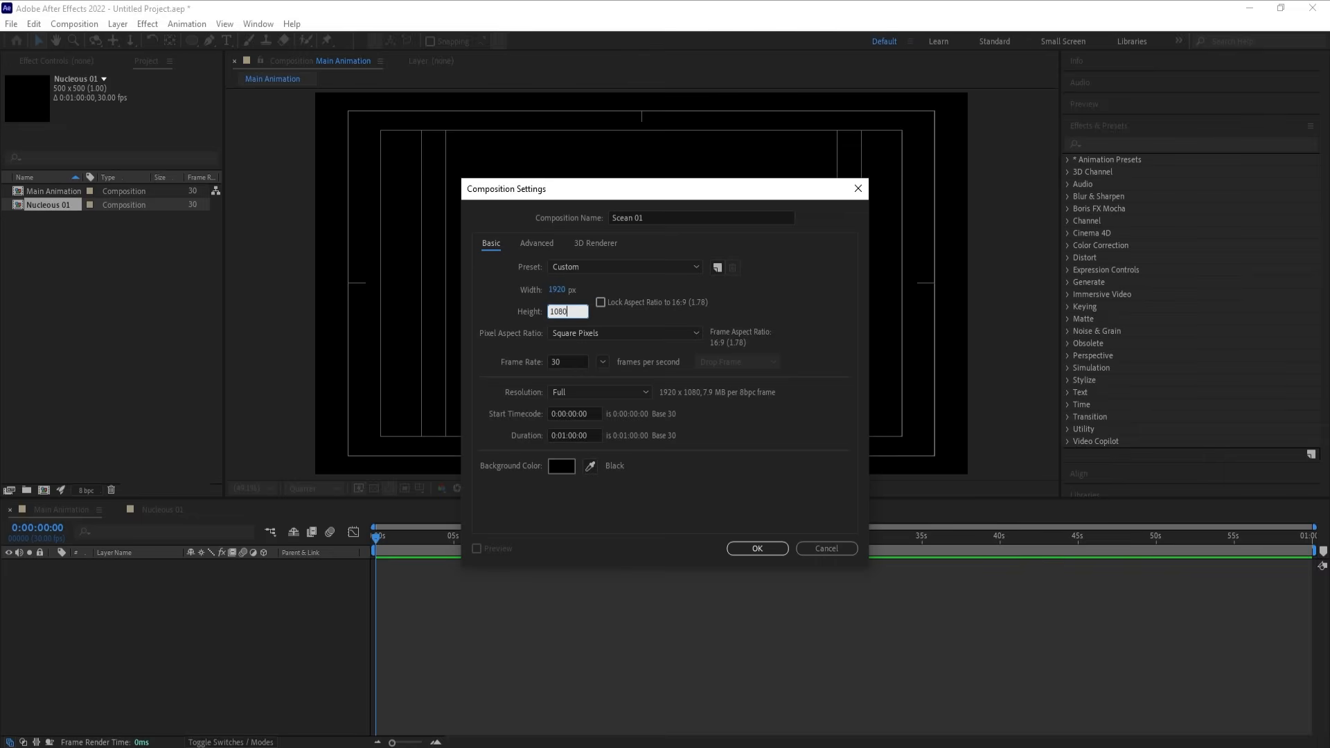
key(Return)
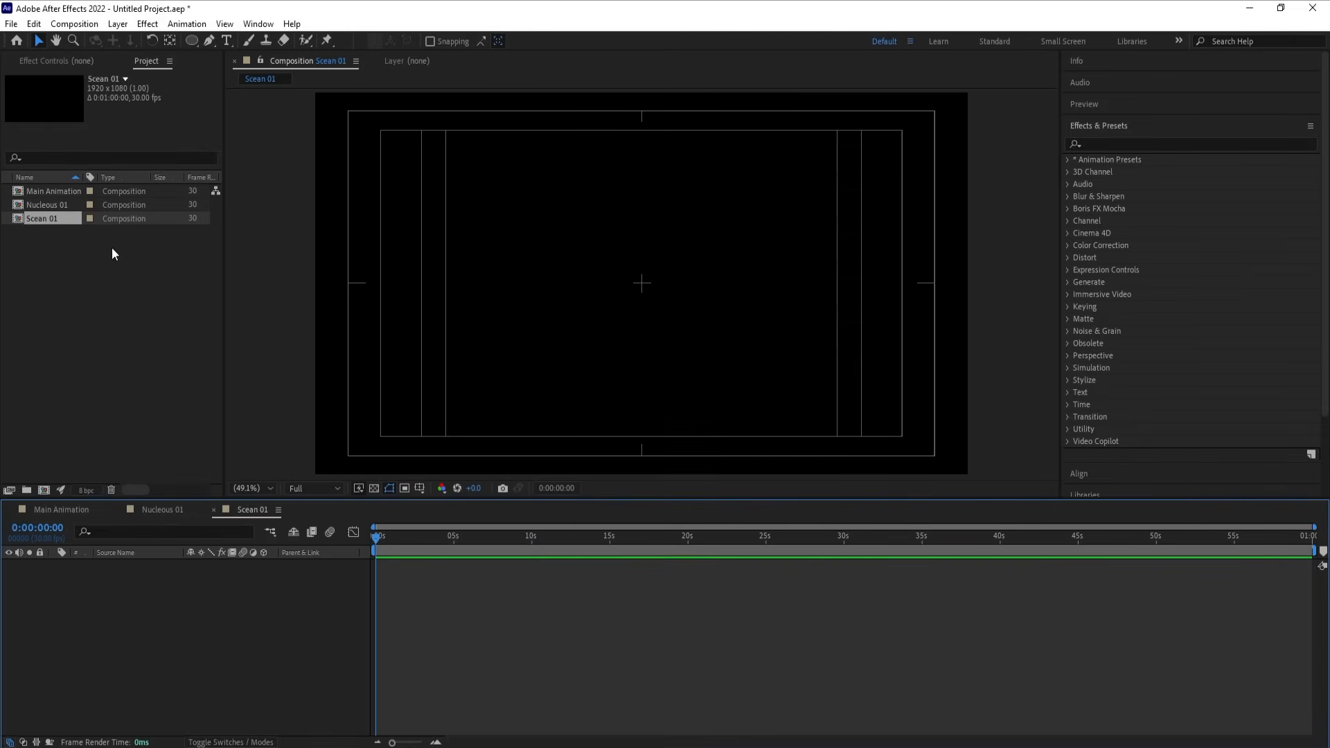
Step: Add the Nucleous 01 composition to Scean 01 as a layer and scale it to 49%
click(45, 204)
drag(177, 473, 174, 580)
key(s)
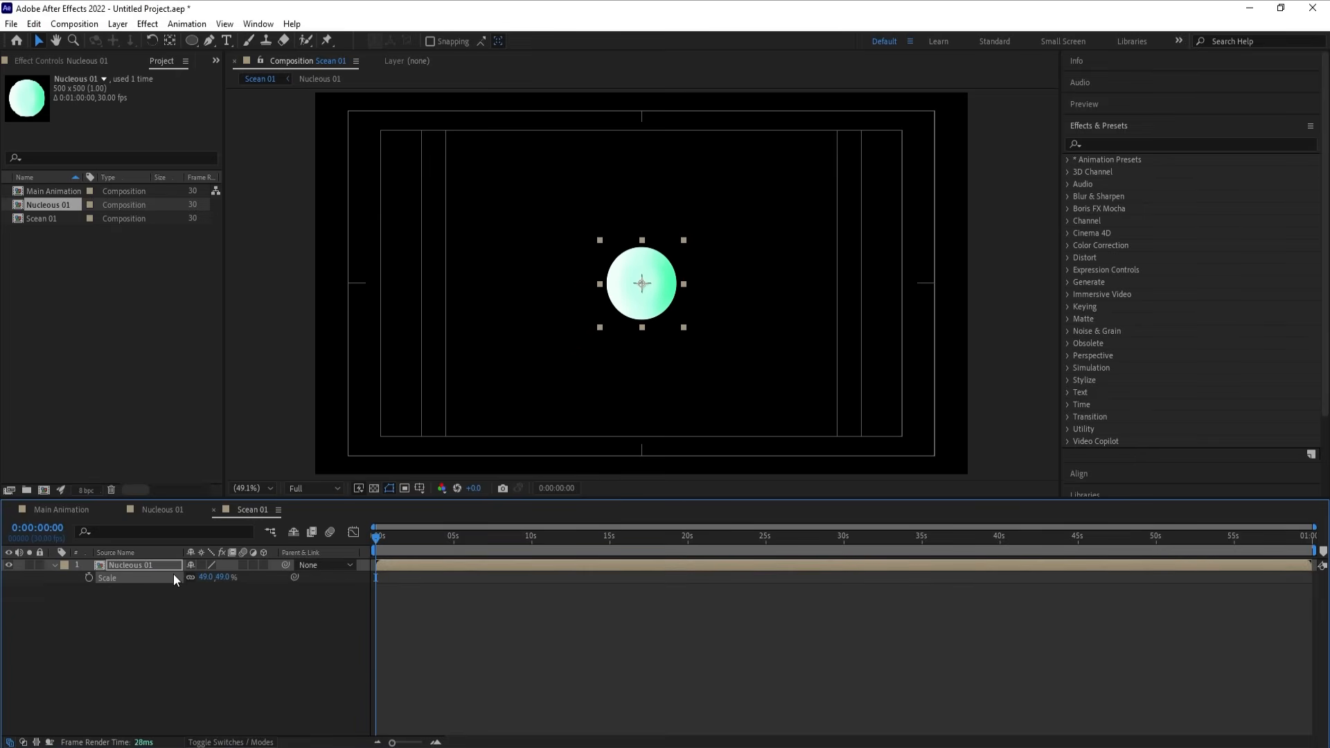
click(193, 634)
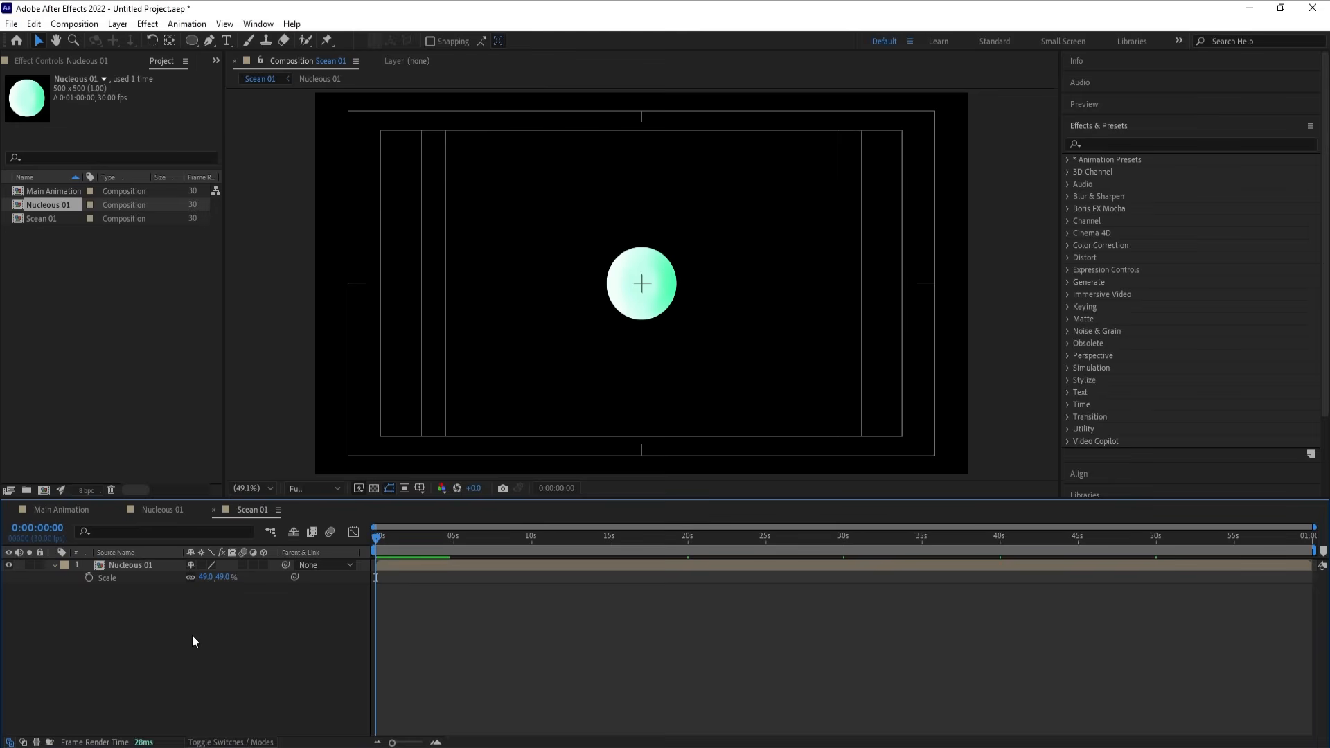
Step: Duplicate the Nucleous 01 composition, open the copy and rename it Atom 01
click(47, 204)
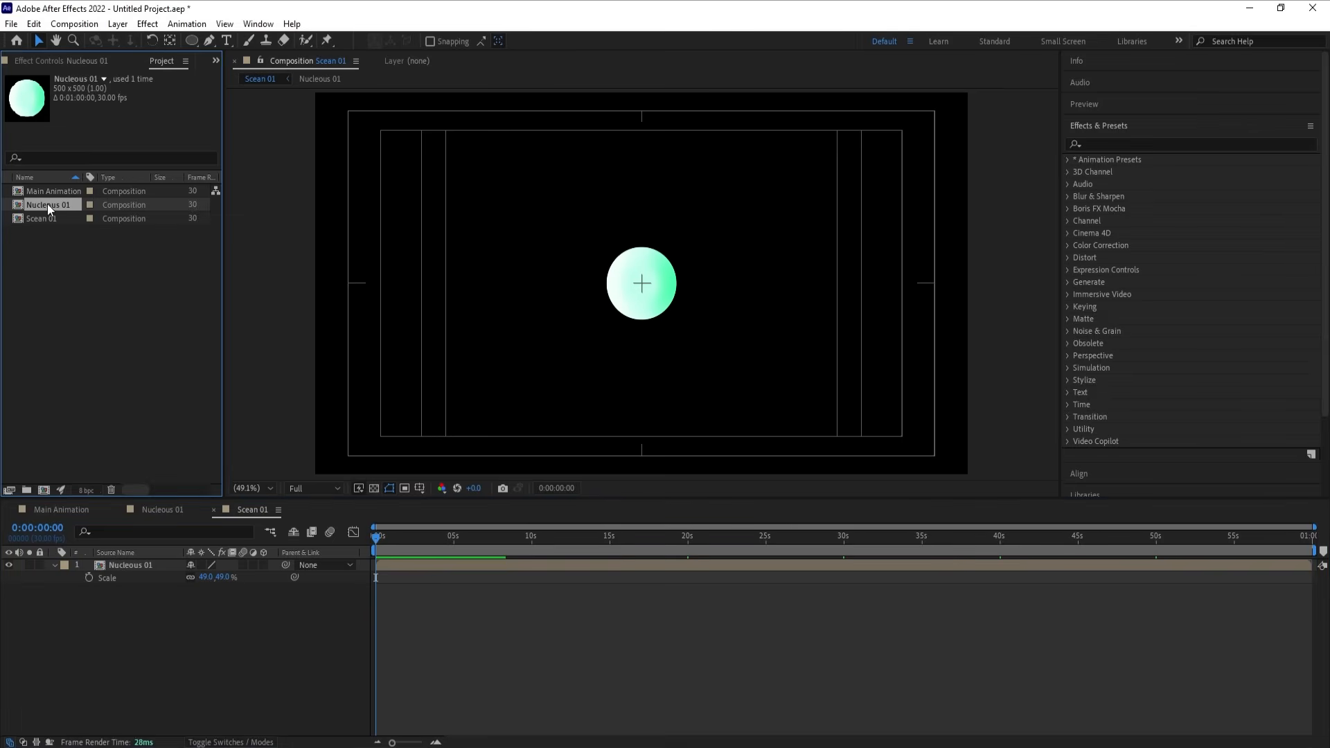
key(ctrl+d)
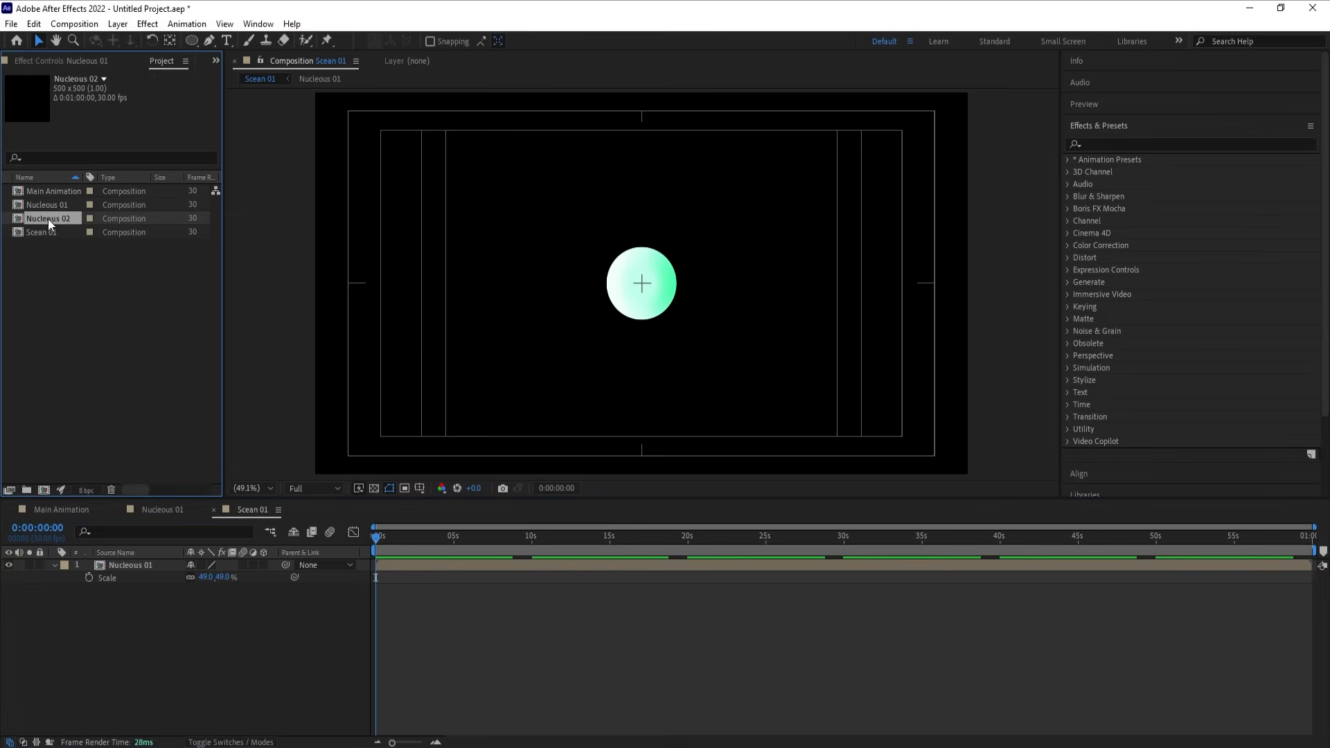
double_click(48, 219)
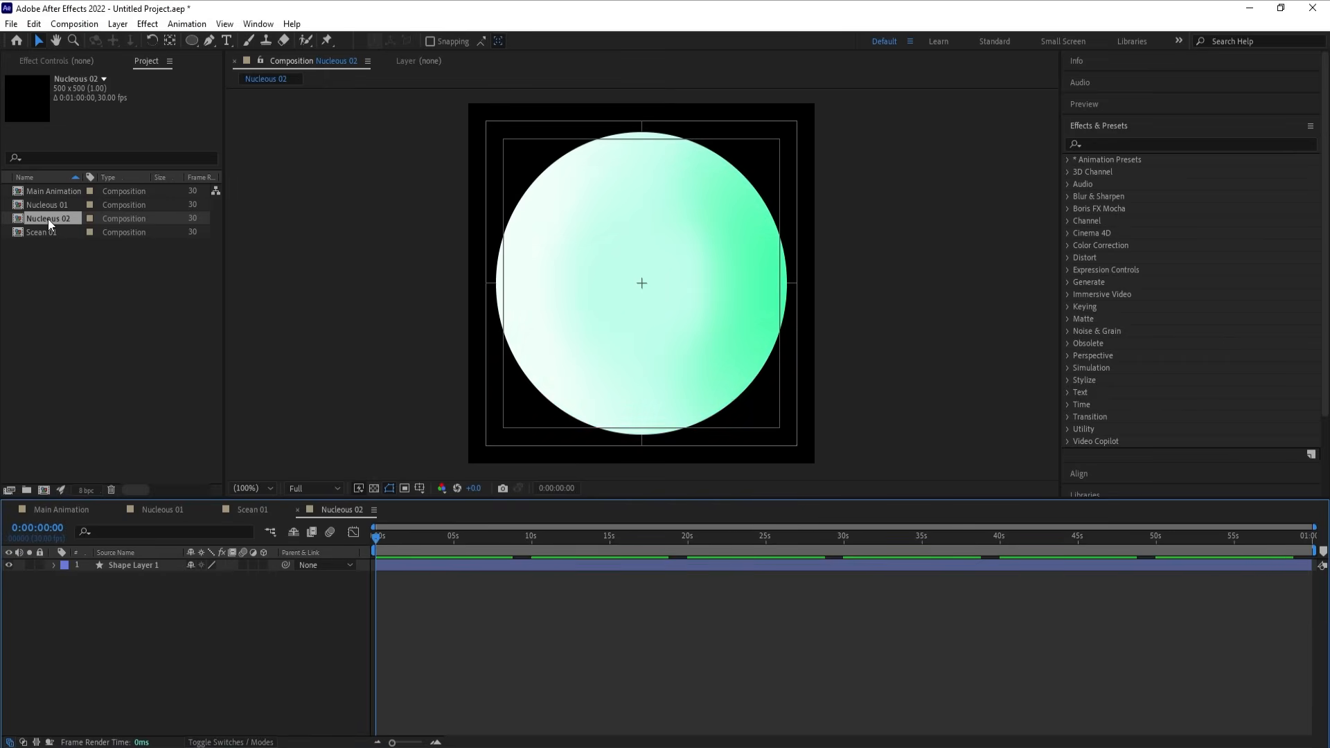
key(ctrl+k)
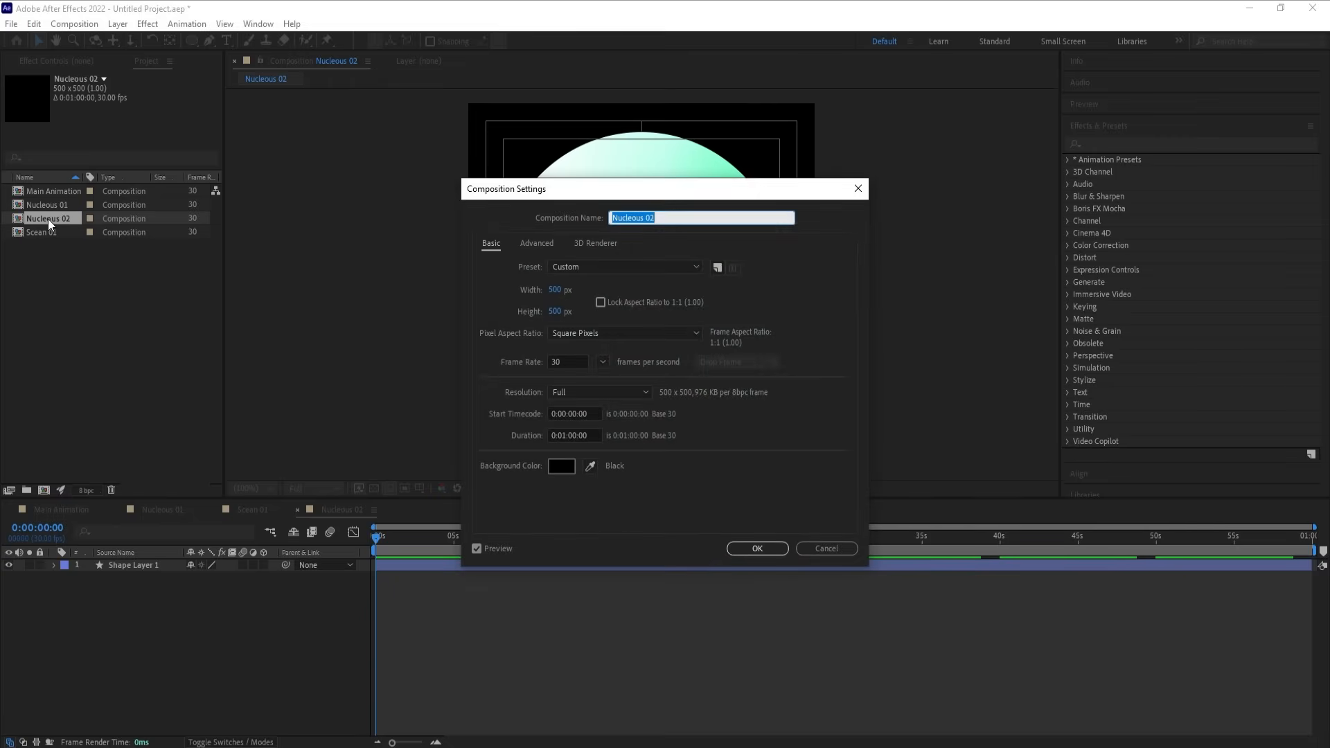
text(Atom 01)
key(Return)
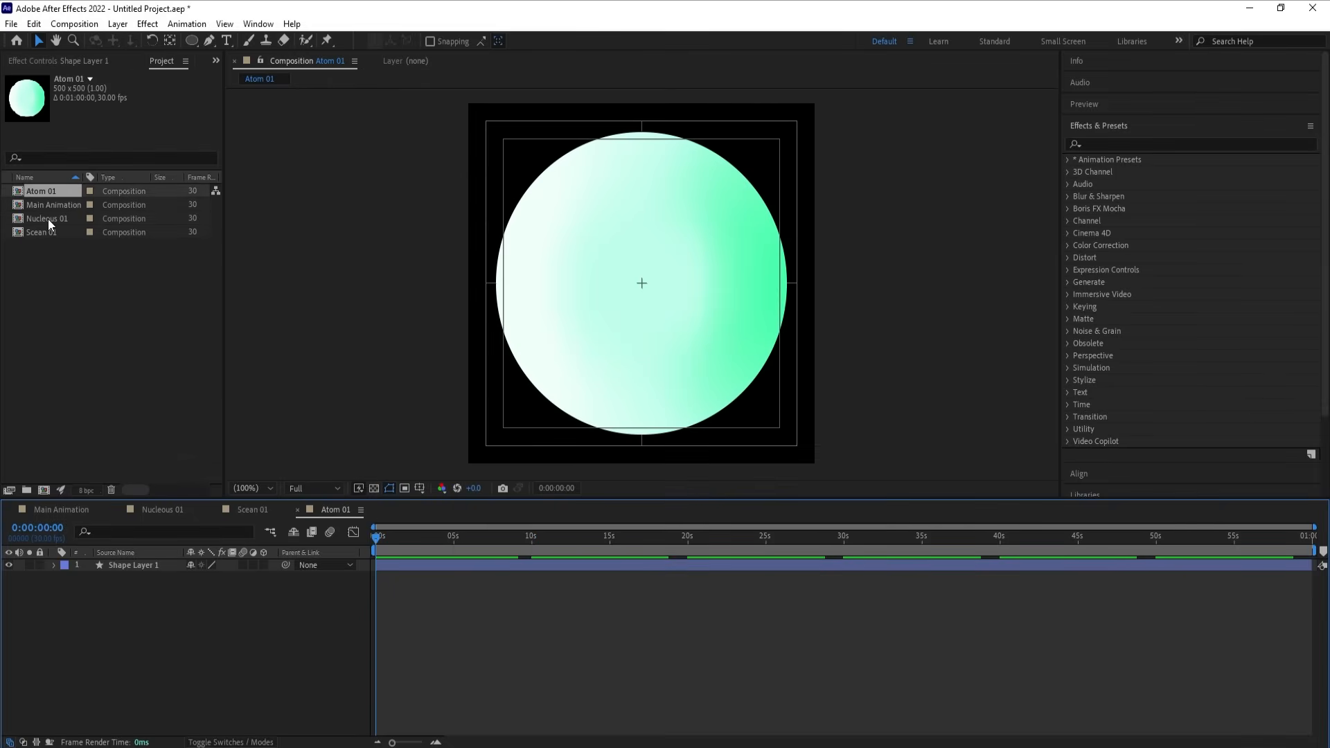
Step: Duplicate Shape Layer 1 in Atom 01 and scale the copy to 60%
click(134, 565)
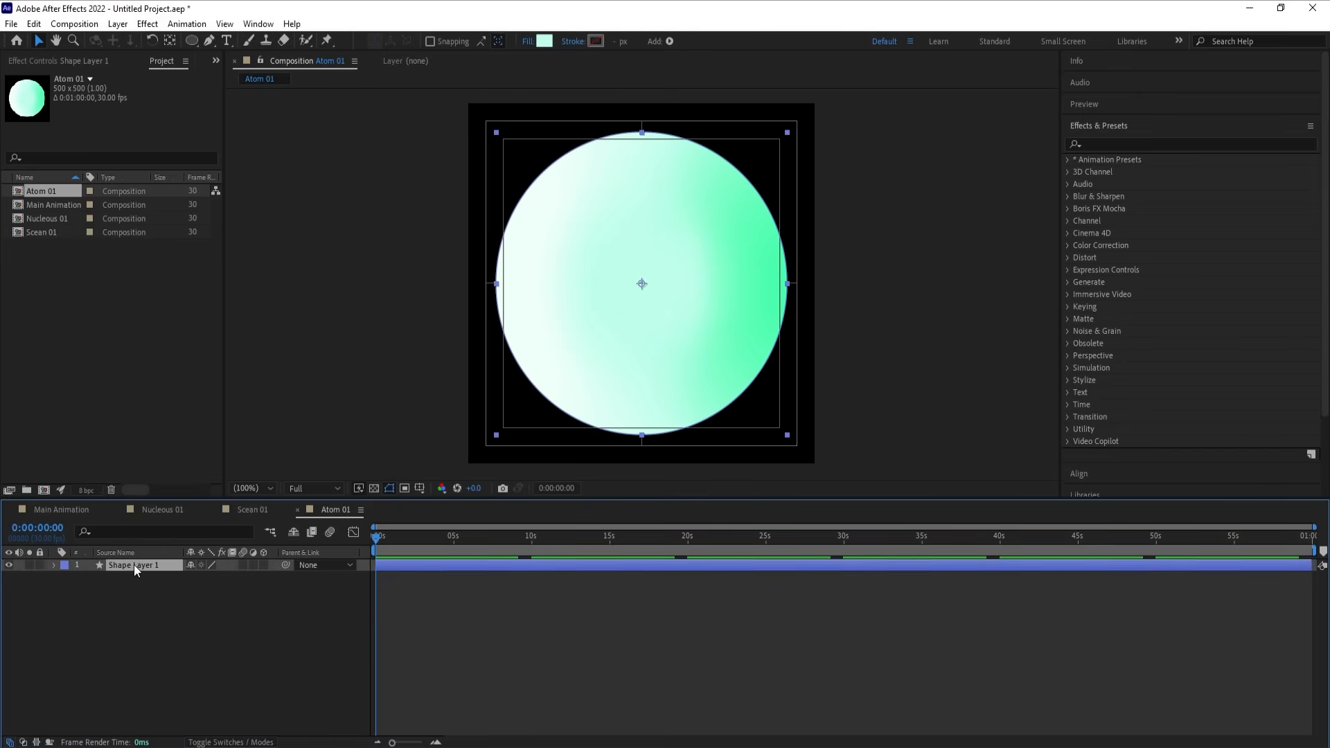
key(ctrl+d)
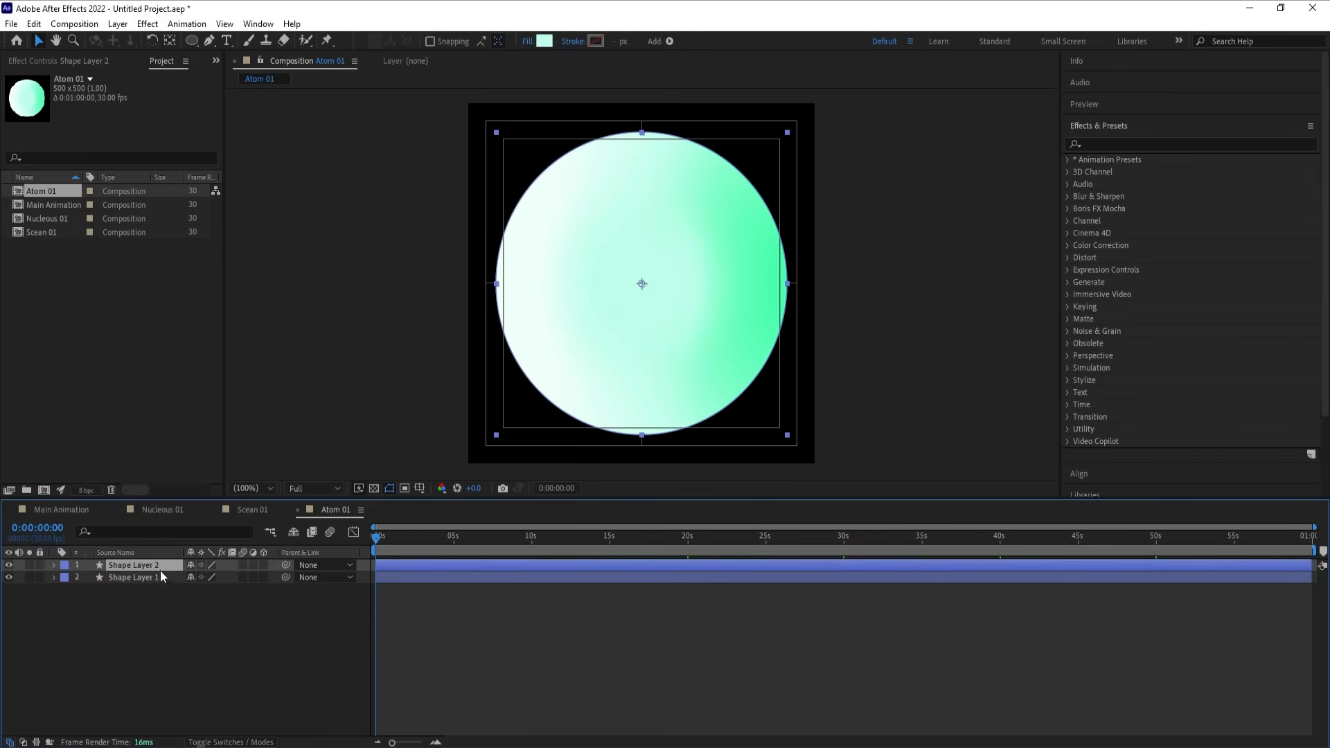
key(s)
mouse_move(207, 577)
mouse_down()
mouse_move(191, 581)
mouse_move(206, 602)
mouse_up()
Step: Scale the original Shape Layer 1 behind the smaller circle to 96%
click(123, 590)
key(s)
drag(208, 602, 211, 602)
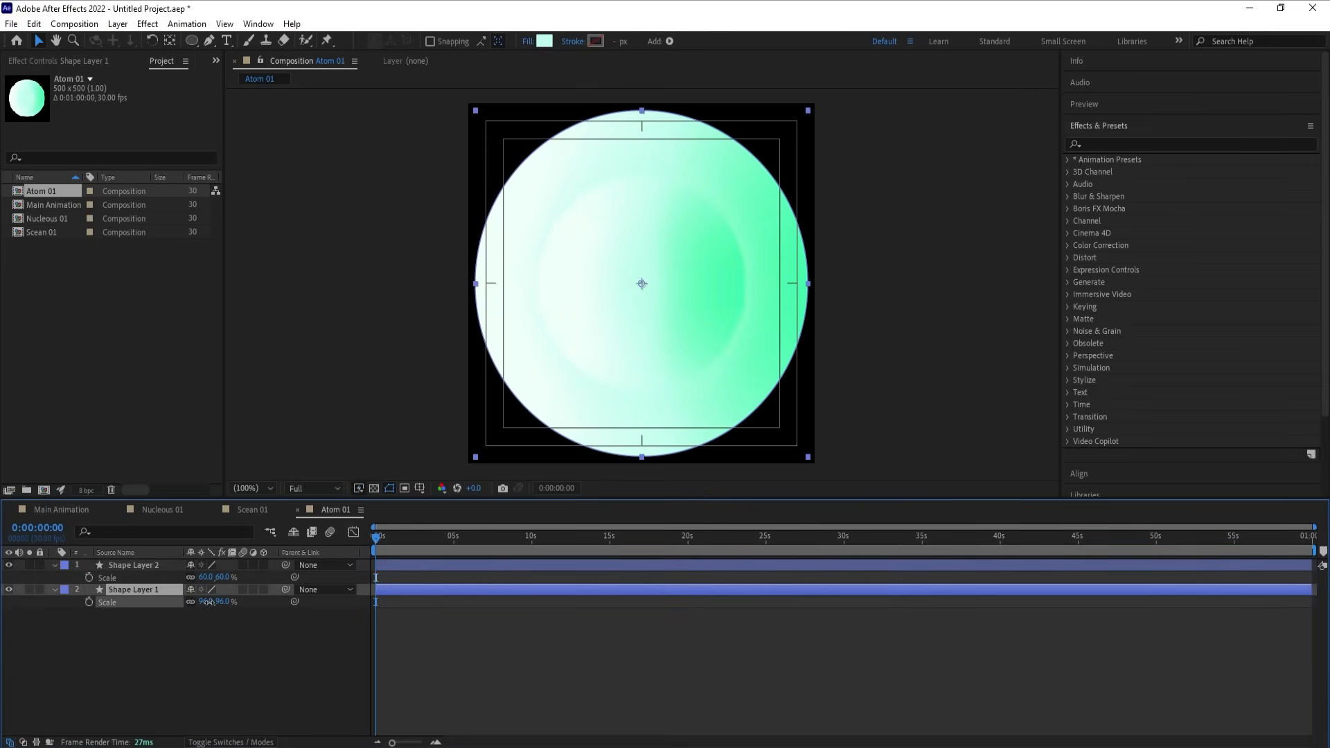
Step: Set the opacity of the large background circle, Shape Layer 1, to 10%
key(t)
click(195, 602)
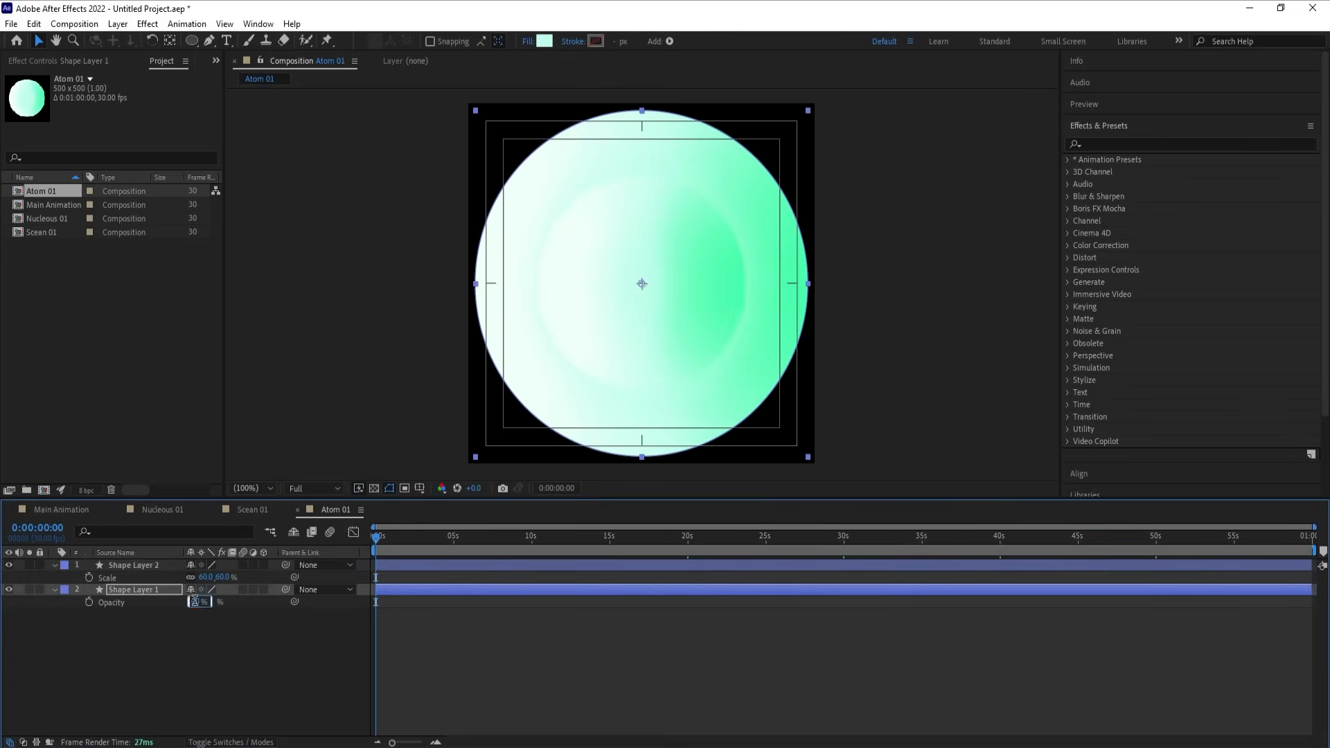
text(10)
key(Return)
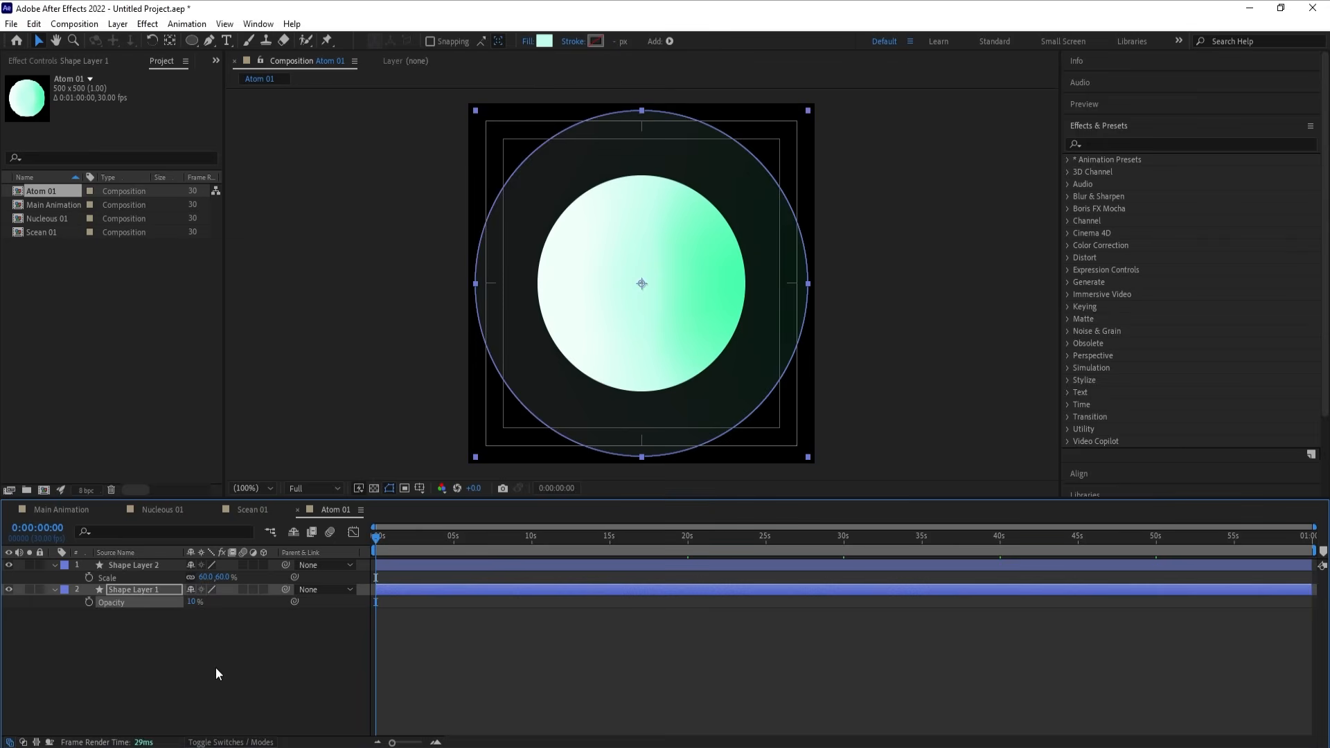
click(215, 668)
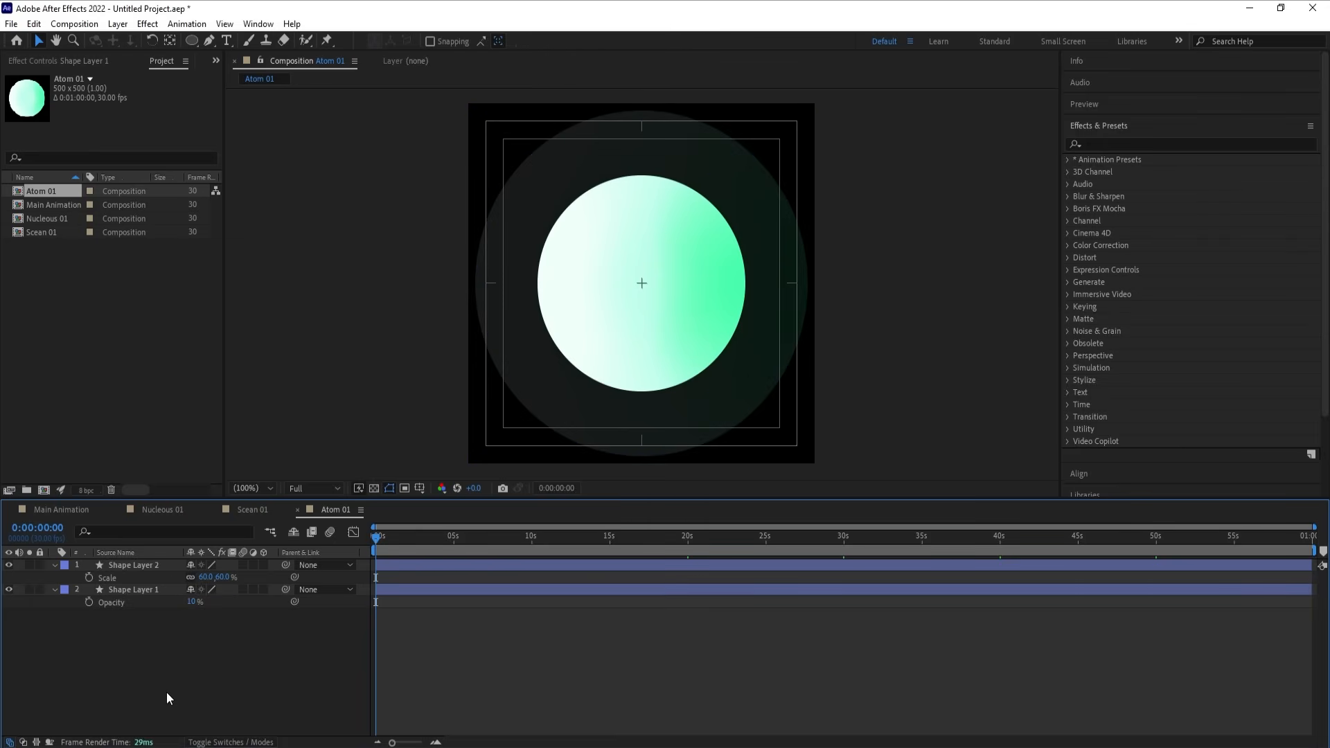
Step: Duplicate the smaller circle layer, Shape Layer 2, in the Atom 01 composition
click(155, 564)
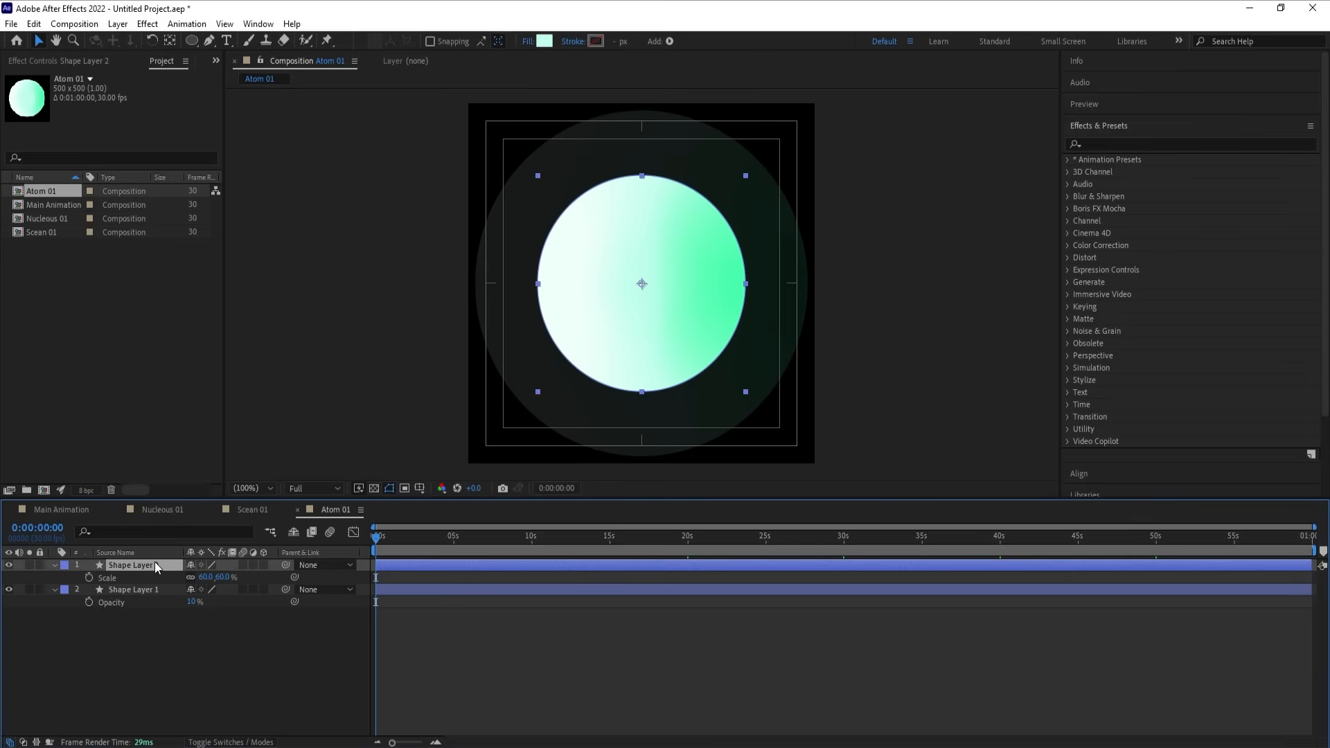
key(ctrl+d)
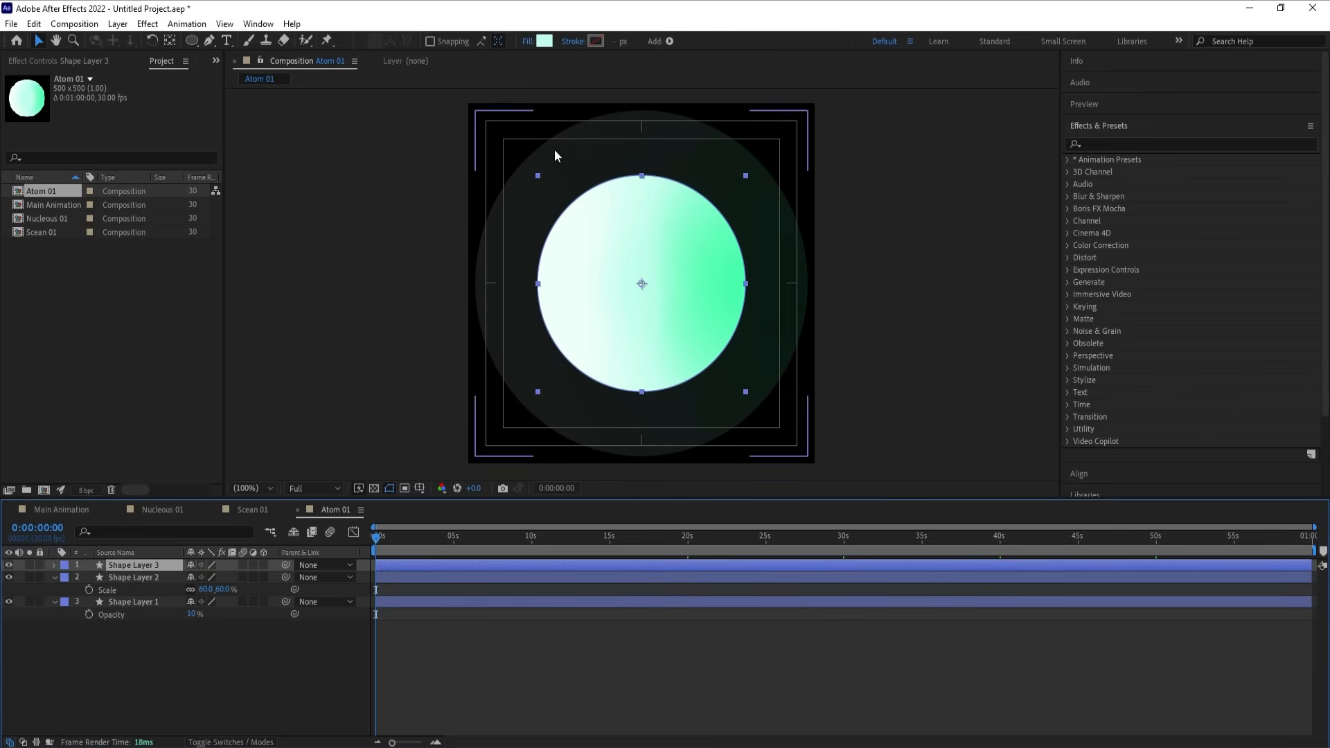
Step: Remove the fill from Shape Layer 3 and give it a white 2 px stroke
click(528, 41)
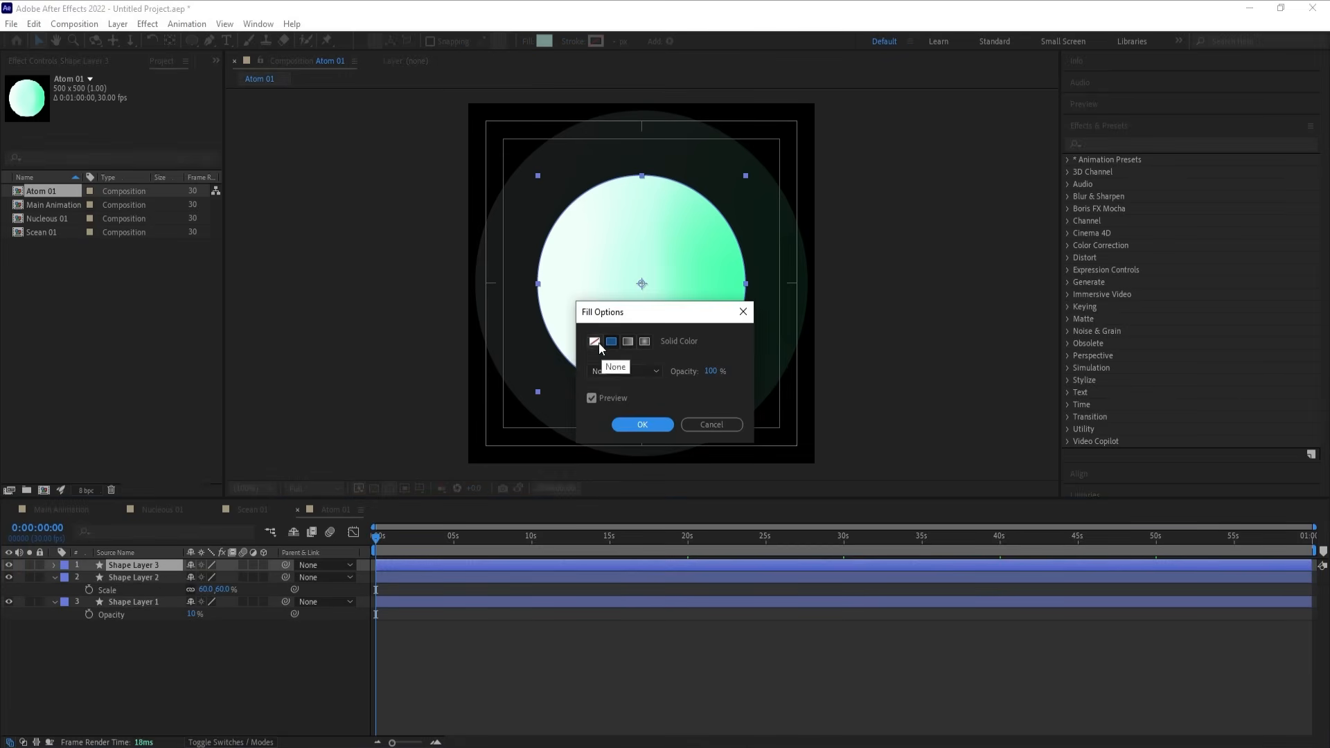
click(597, 342)
click(645, 421)
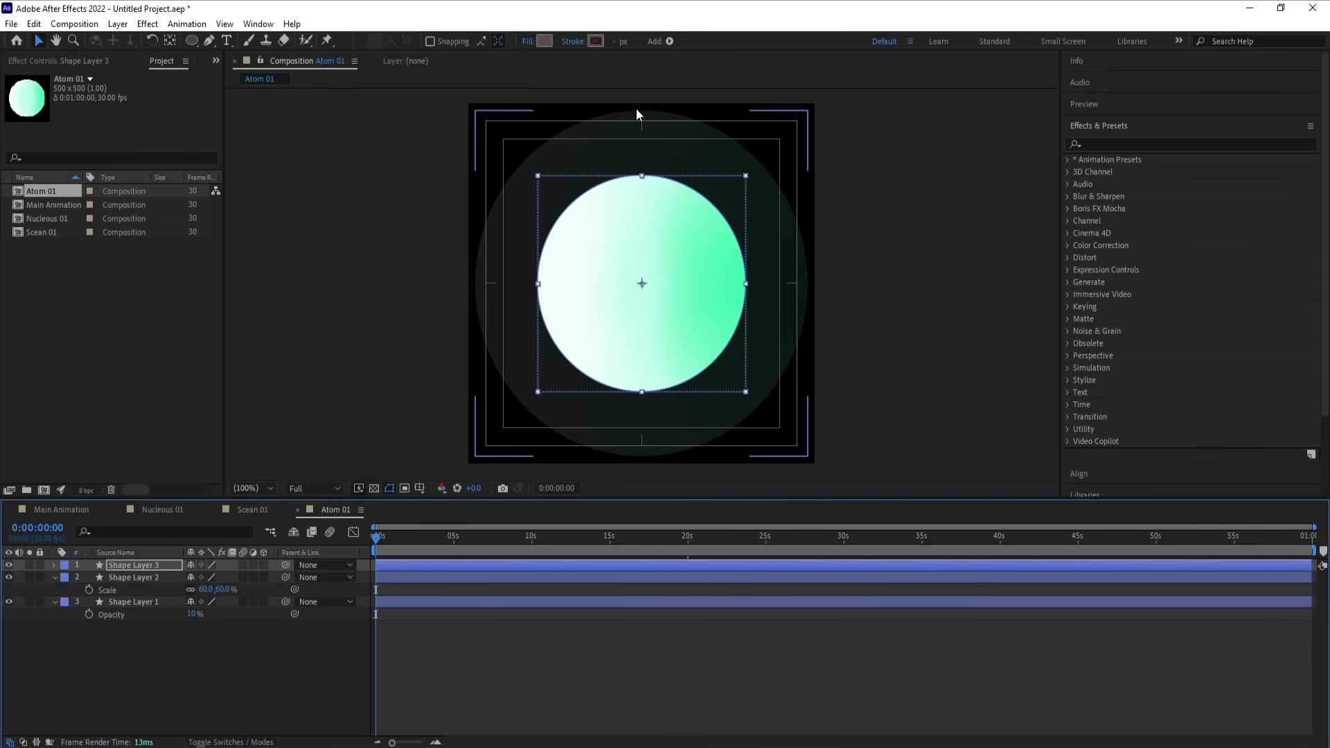
click(596, 40)
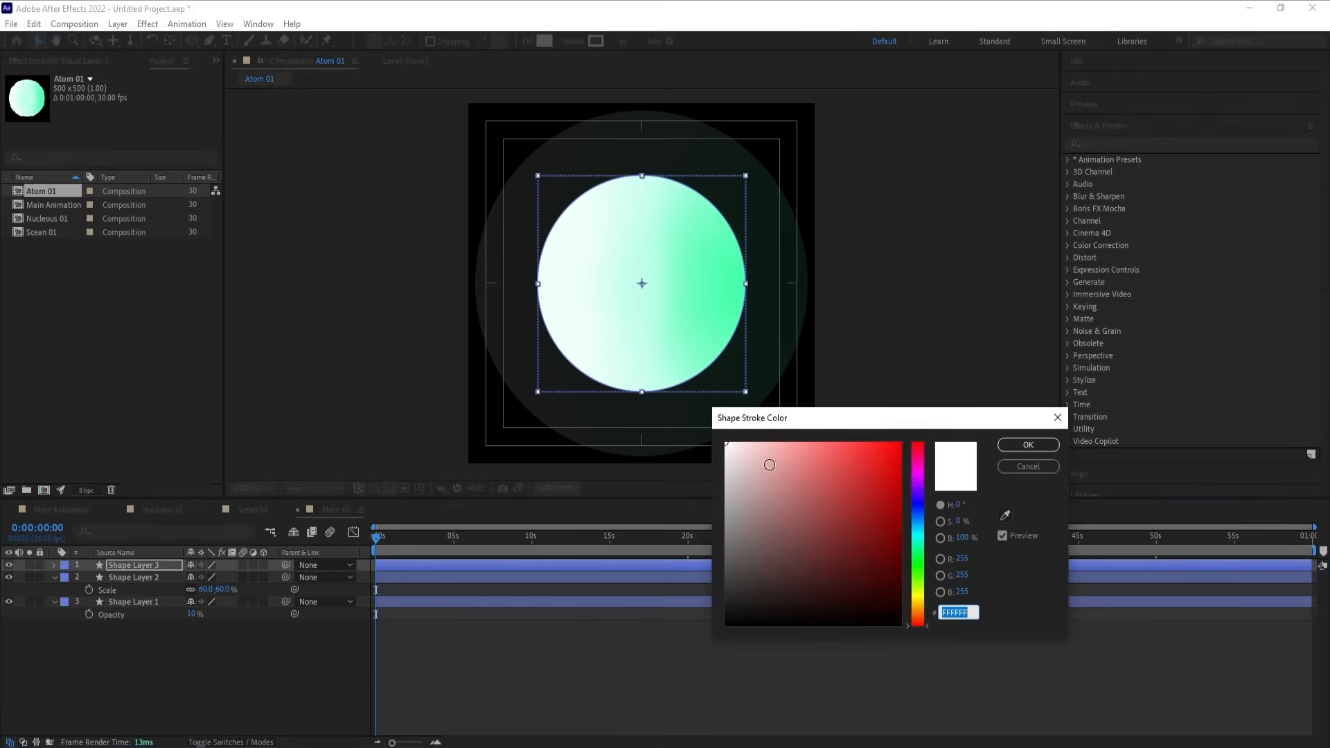
key(Return)
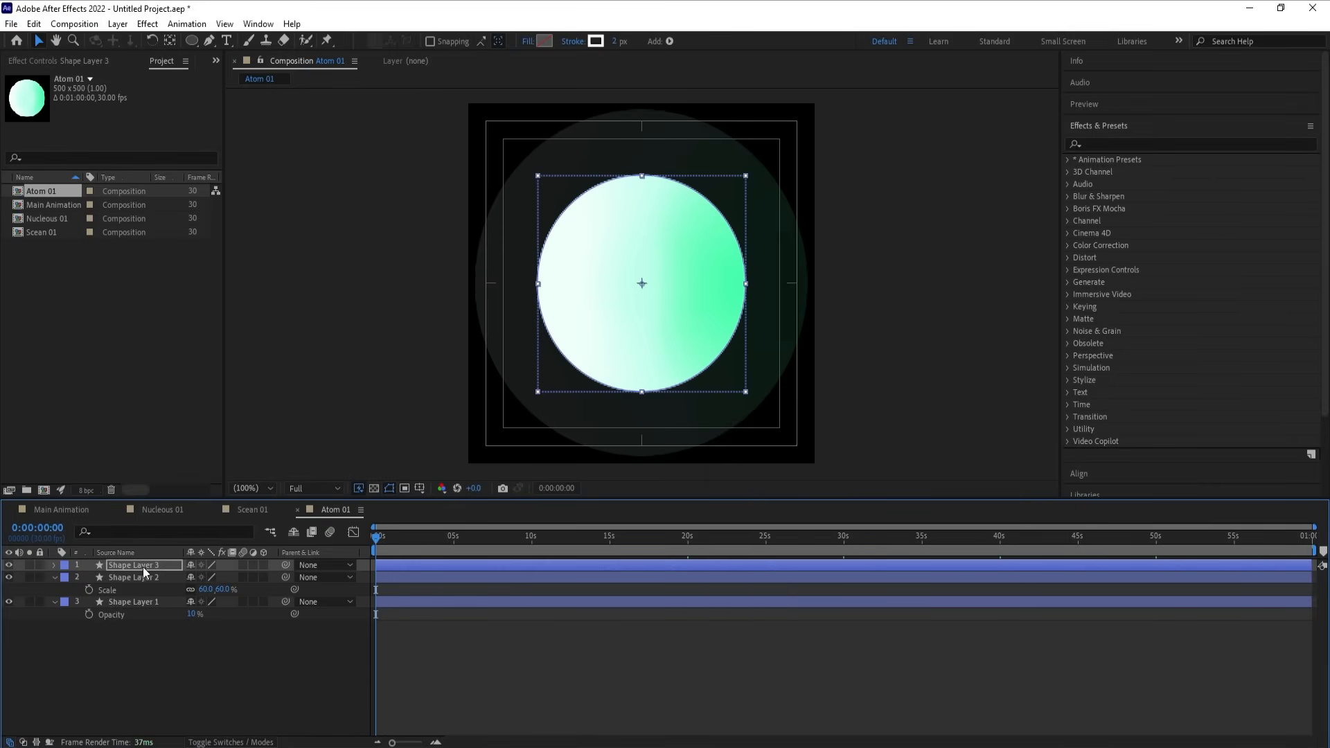
Step: Filter Shape Layer 3's properties for size and enlarge its ellipse path to 656 by 656
click(143, 566)
click(151, 532)
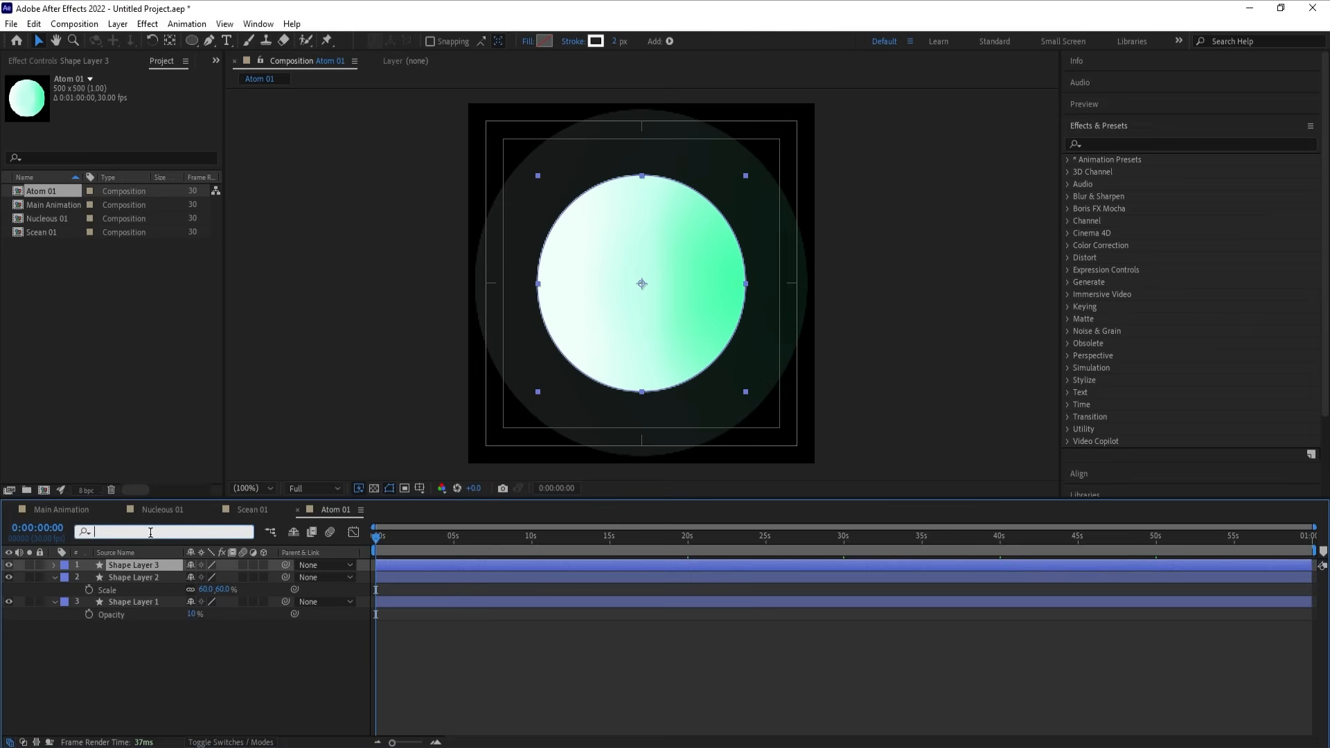
text(siz)
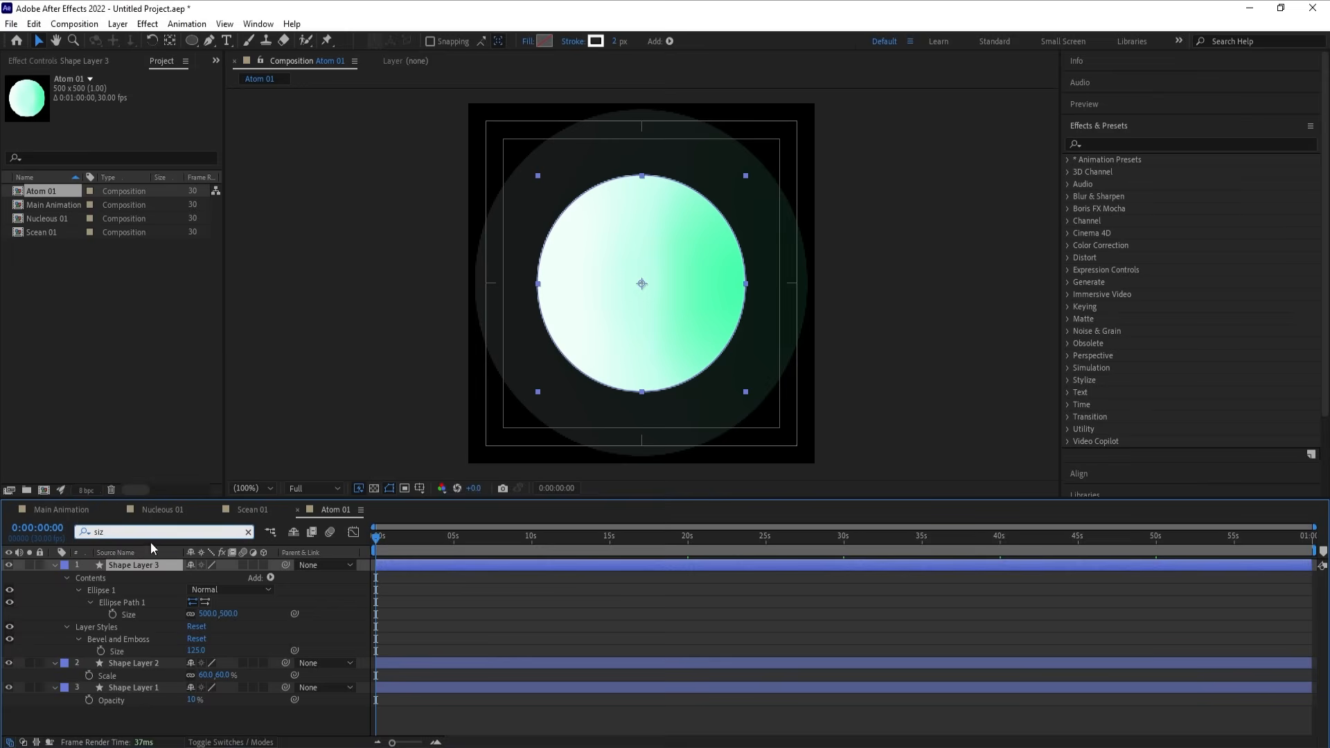
click(126, 564)
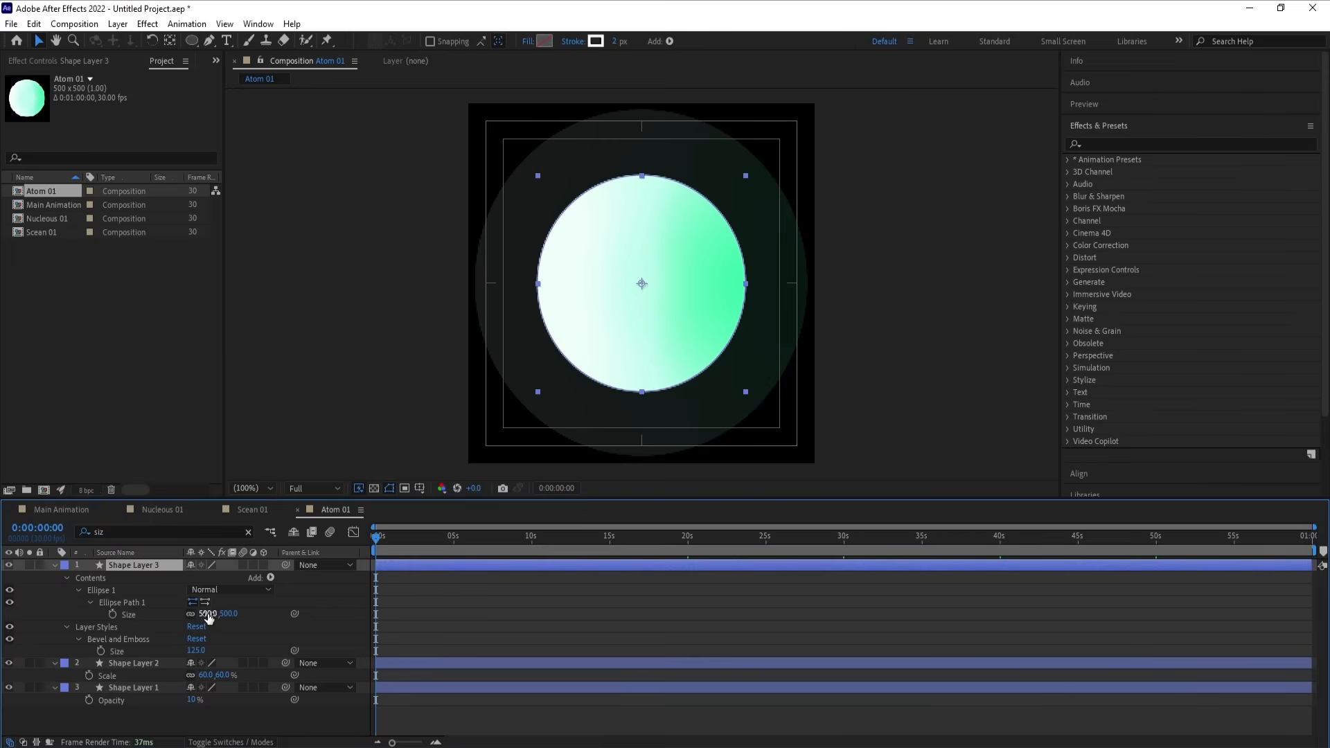
drag(208, 616, 285, 583)
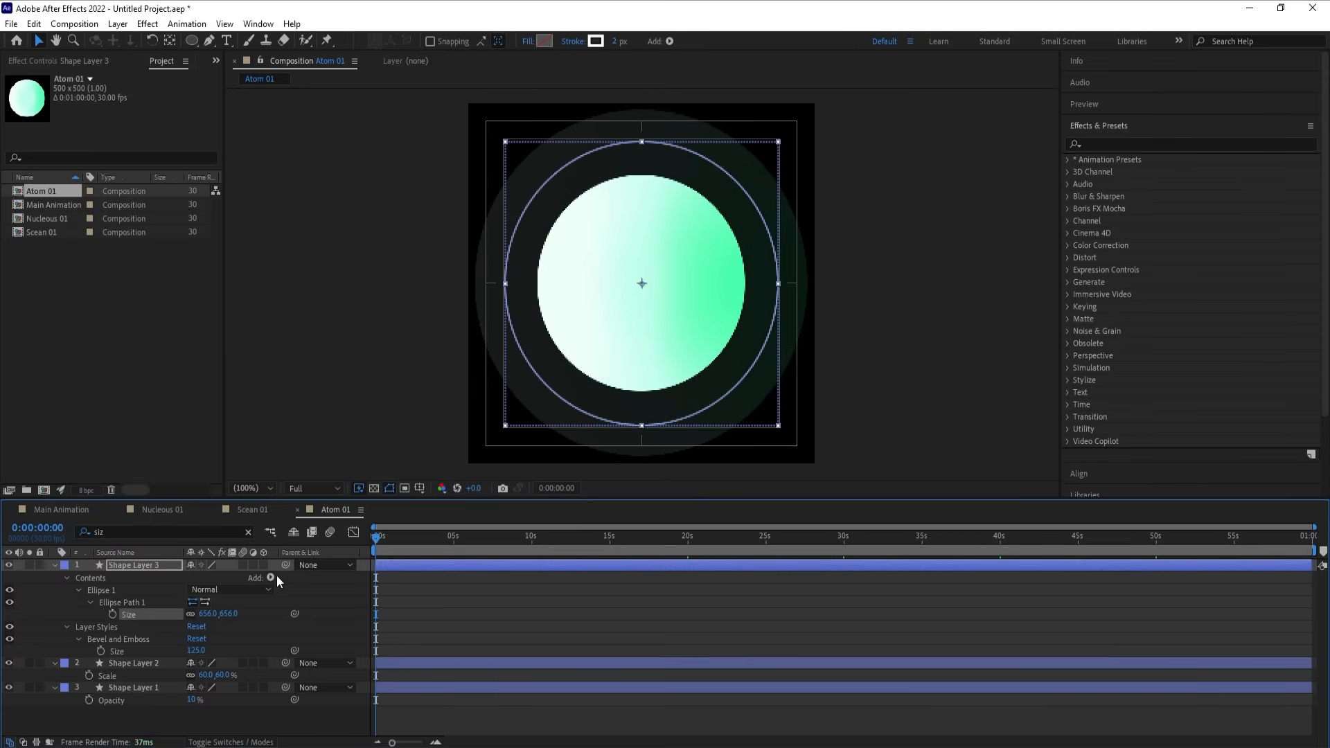
Step: Add Trim Paths to Shape Layer 3's ring and set its End to 80%
click(277, 576)
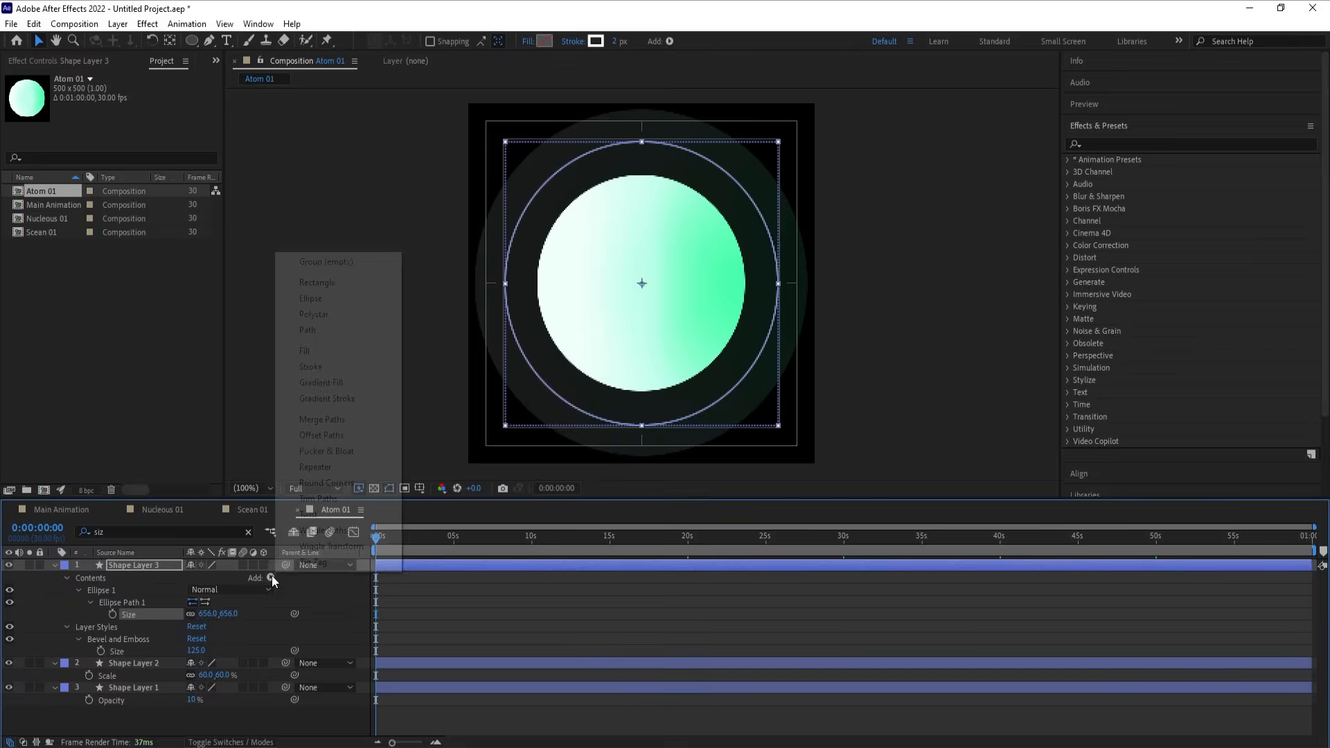
click(330, 498)
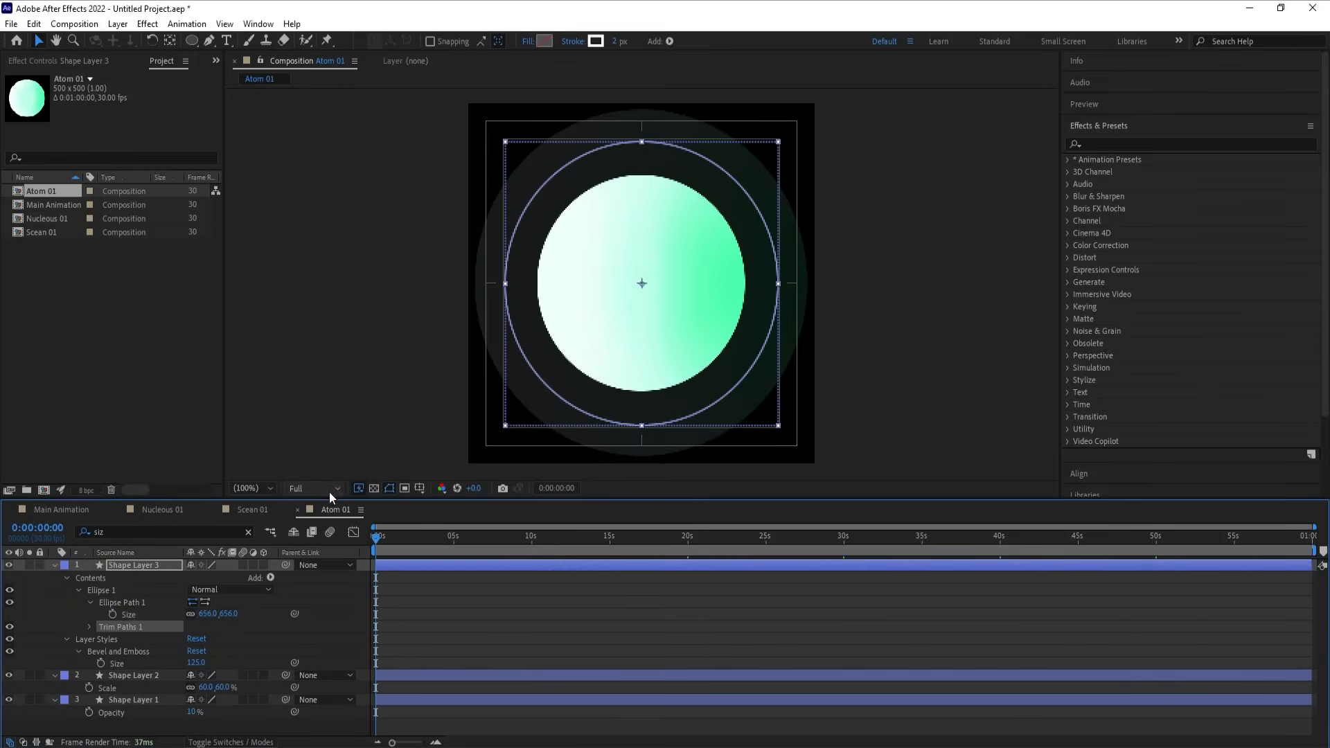
click(88, 628)
click(197, 650)
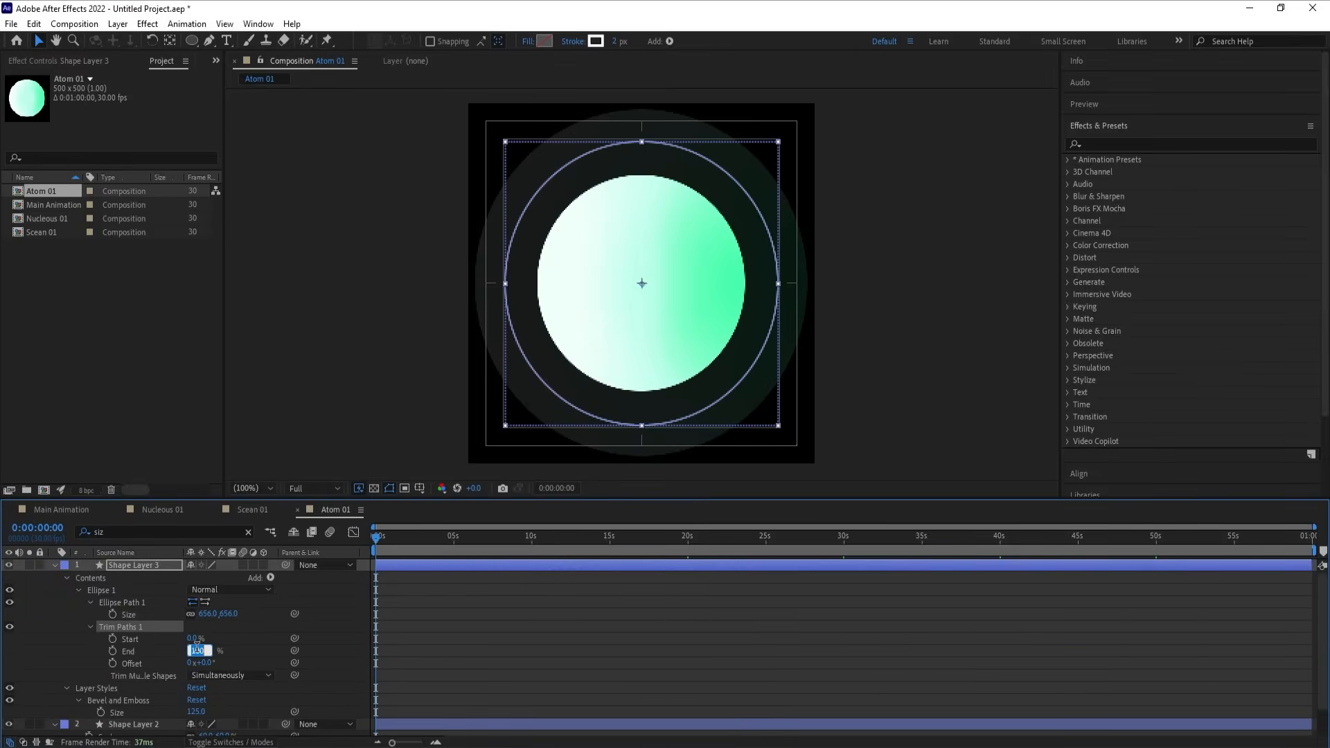
text(80)
key(Return)
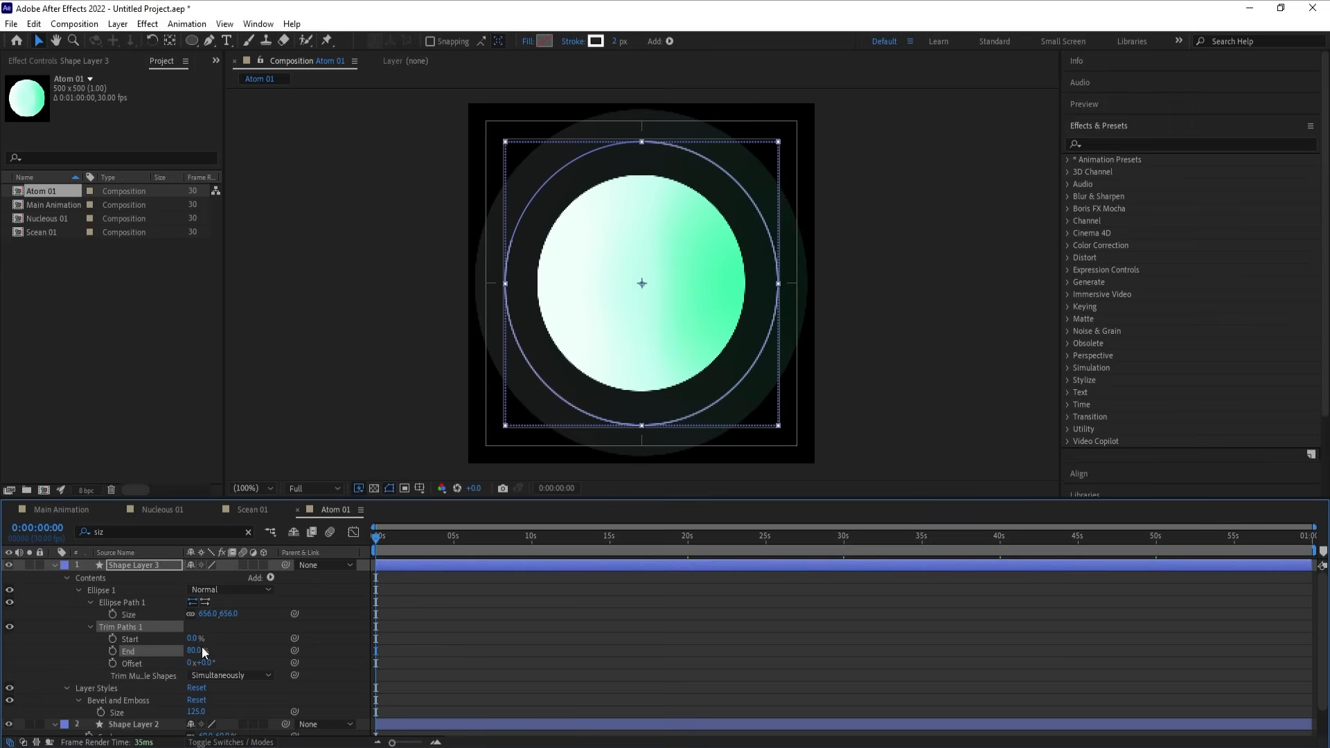
click(501, 622)
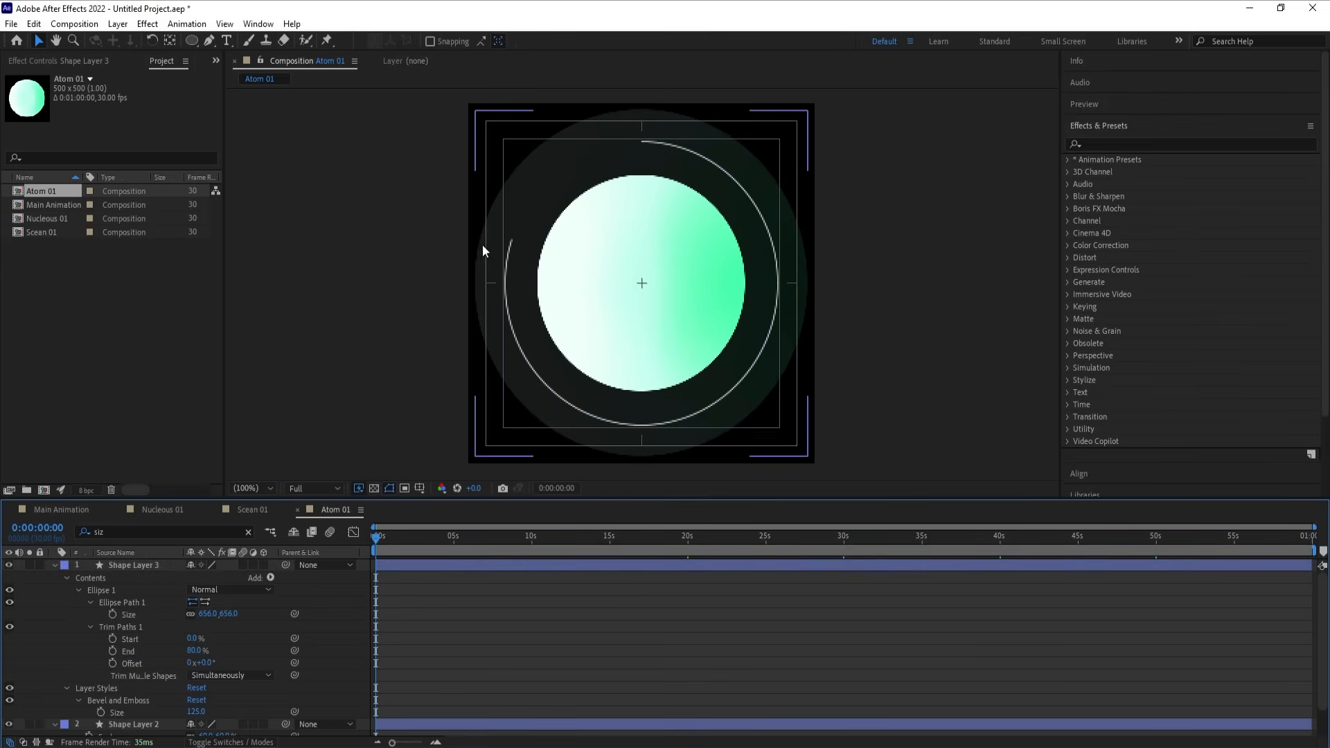
Step: Animate the Trim Paths Offset of Shape Layer 3 with the expression time*30 and preview the rotation
alt+click(111, 664)
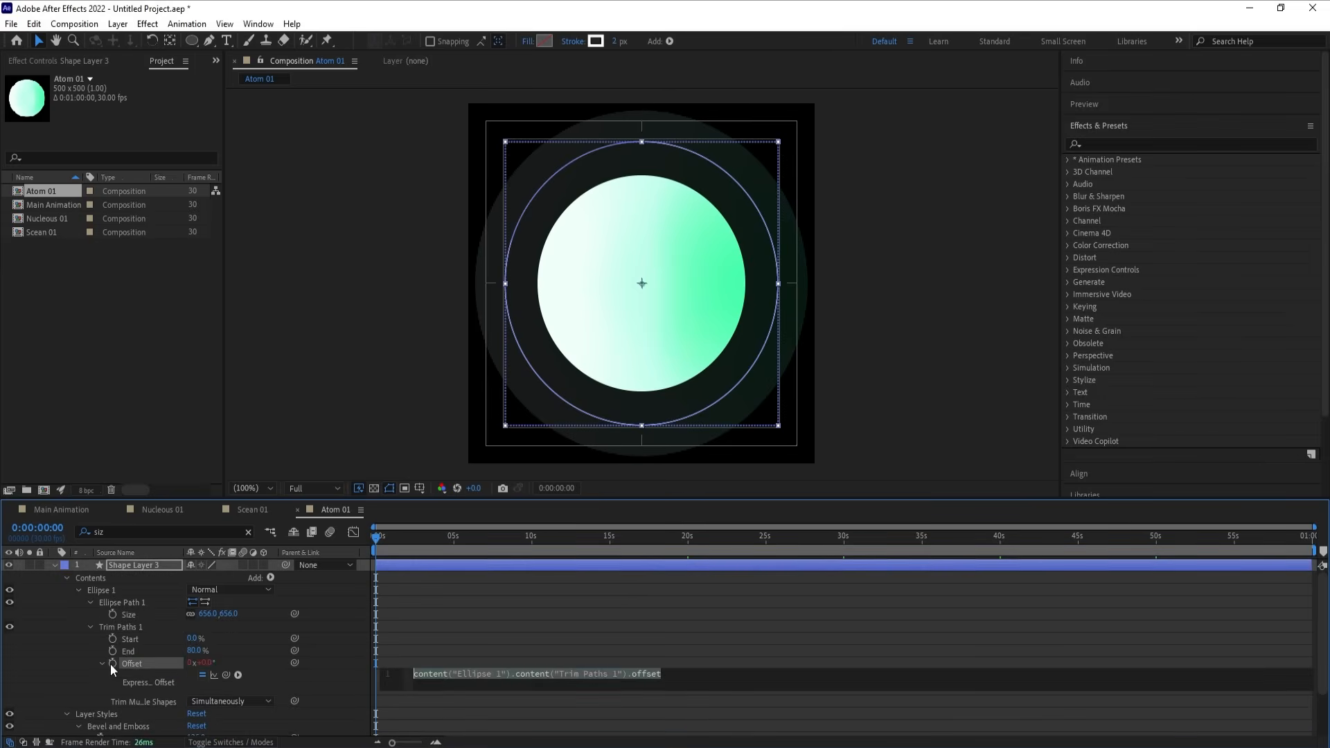
text(time)
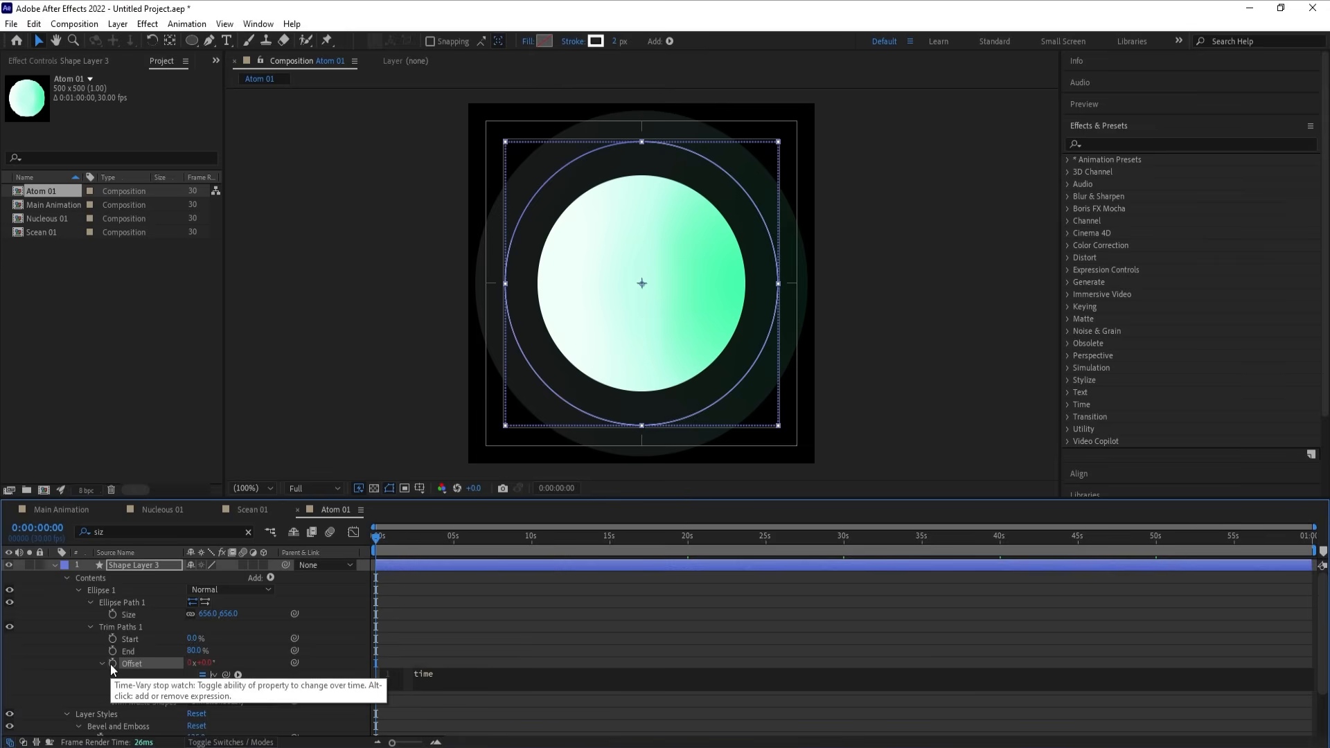
text(*30)
click(499, 633)
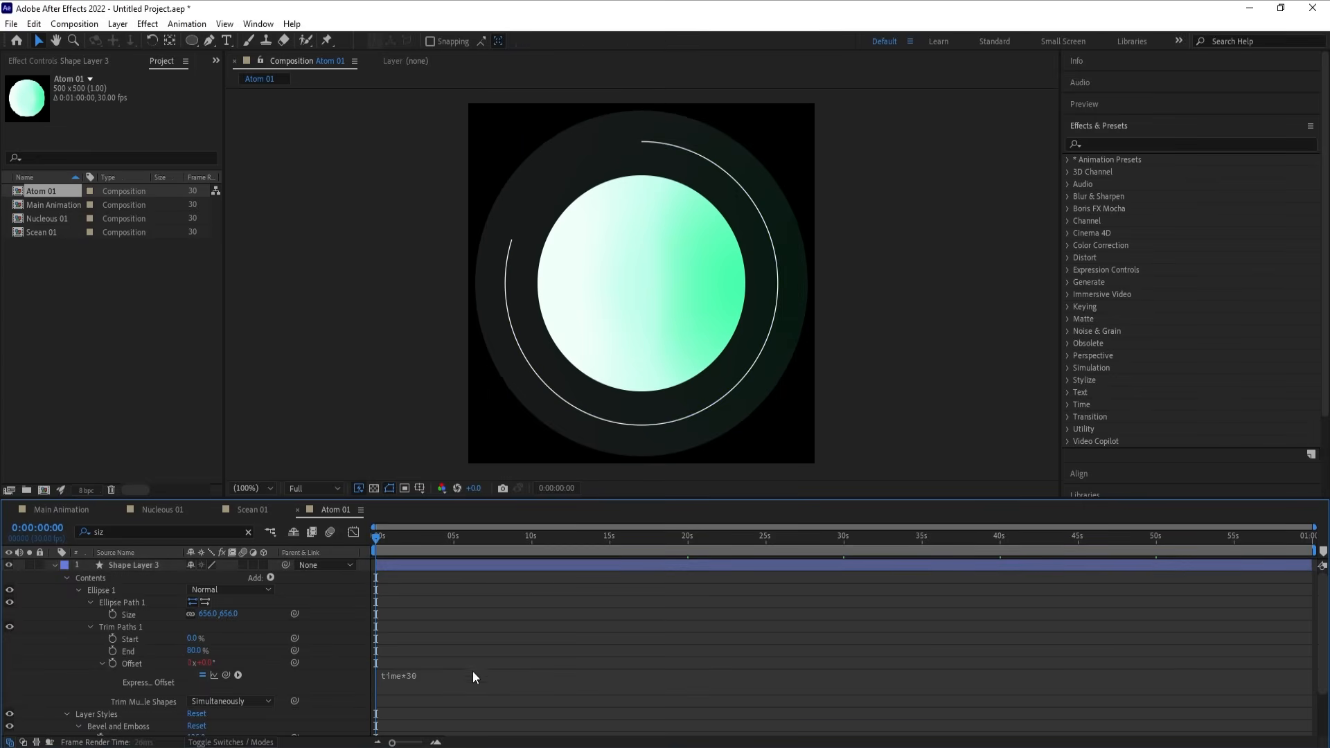
key(space)
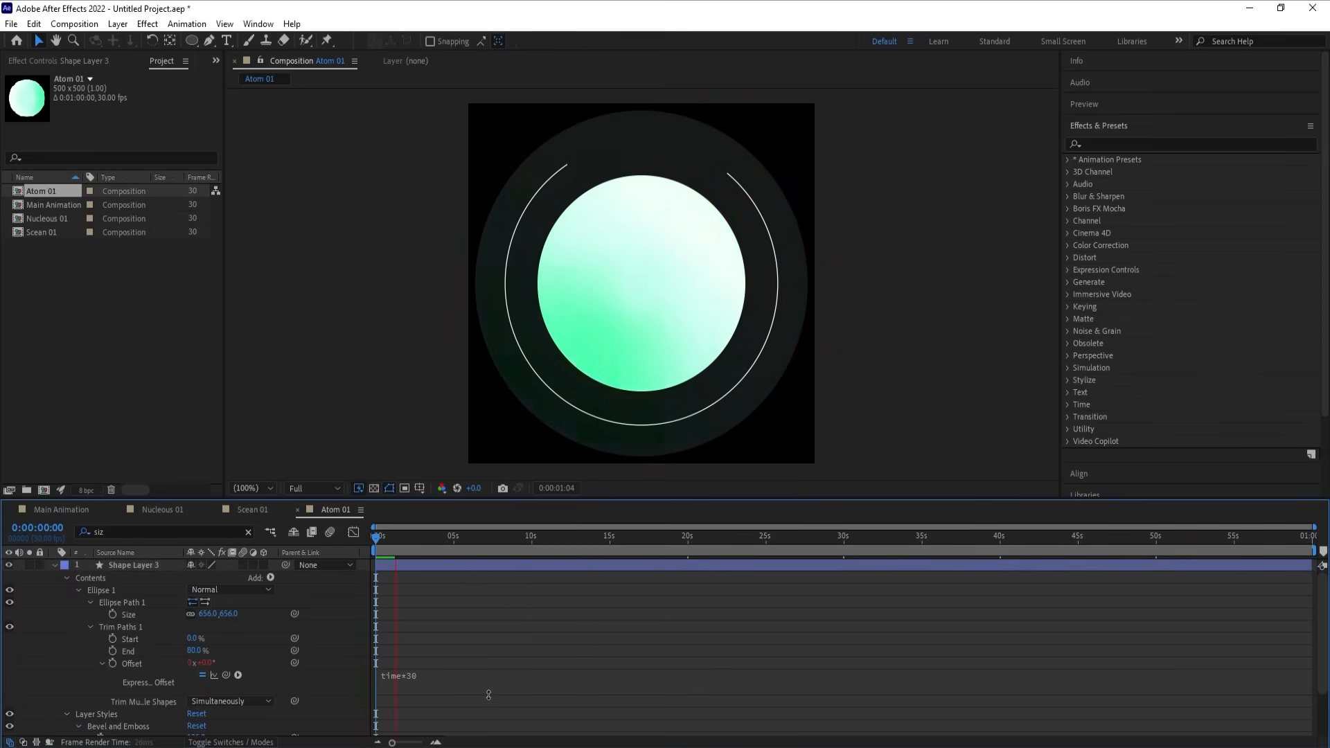
click(426, 604)
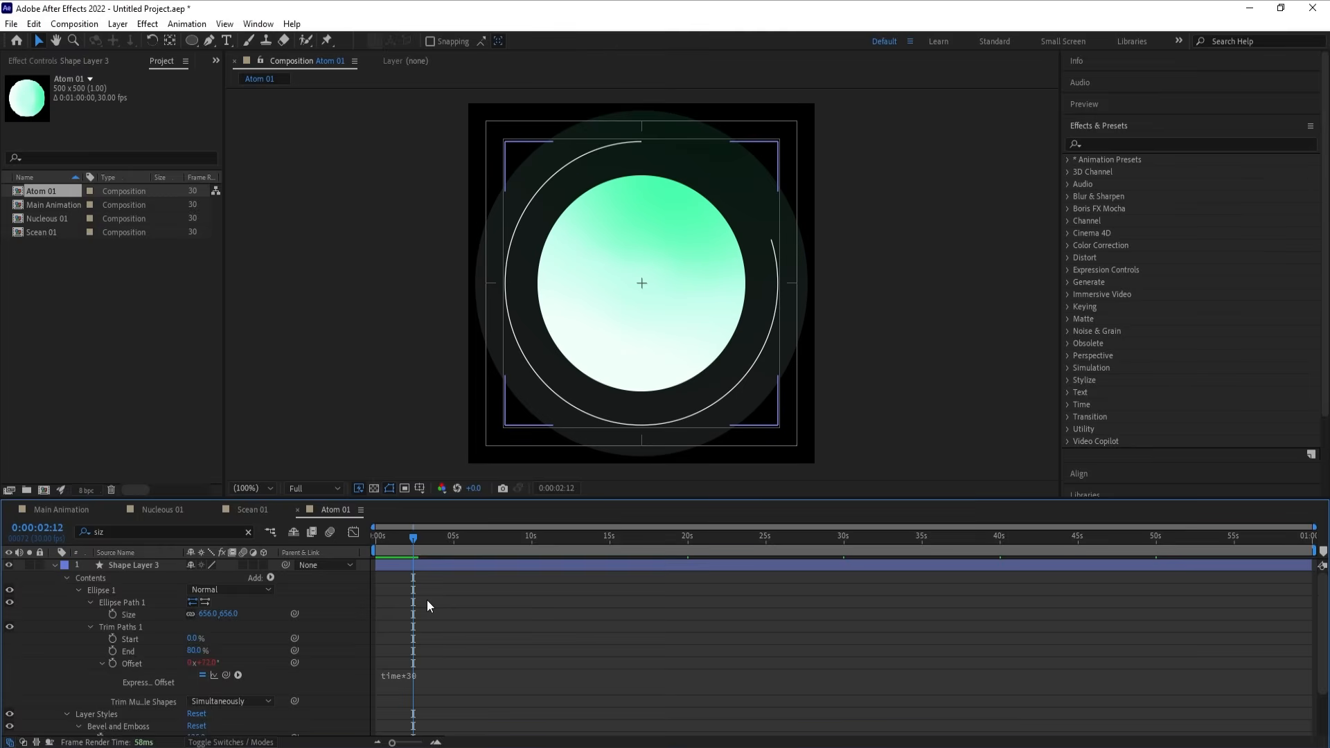
click(427, 600)
Step: Clear the layer property filter and scale the inner circle, Shape Layer 2, to 66%
click(248, 532)
click(126, 577)
key(s)
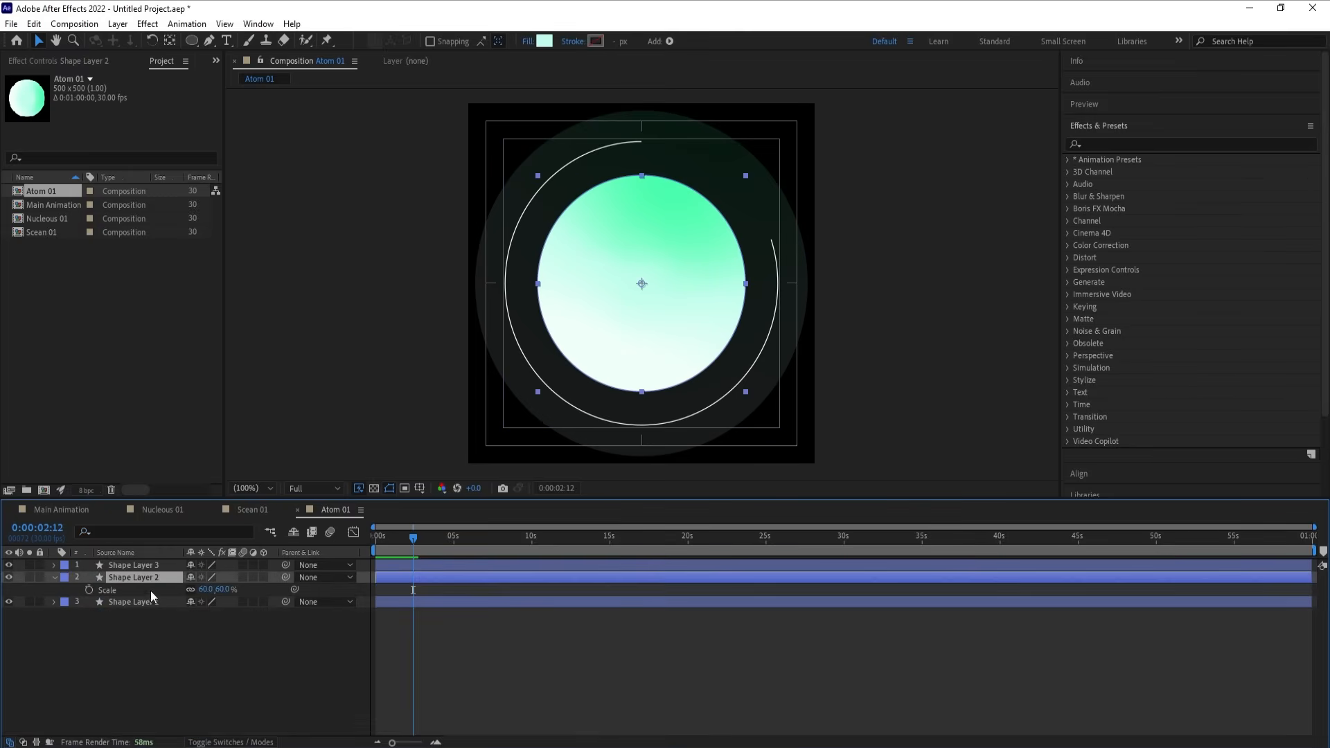
drag(205, 589, 208, 590)
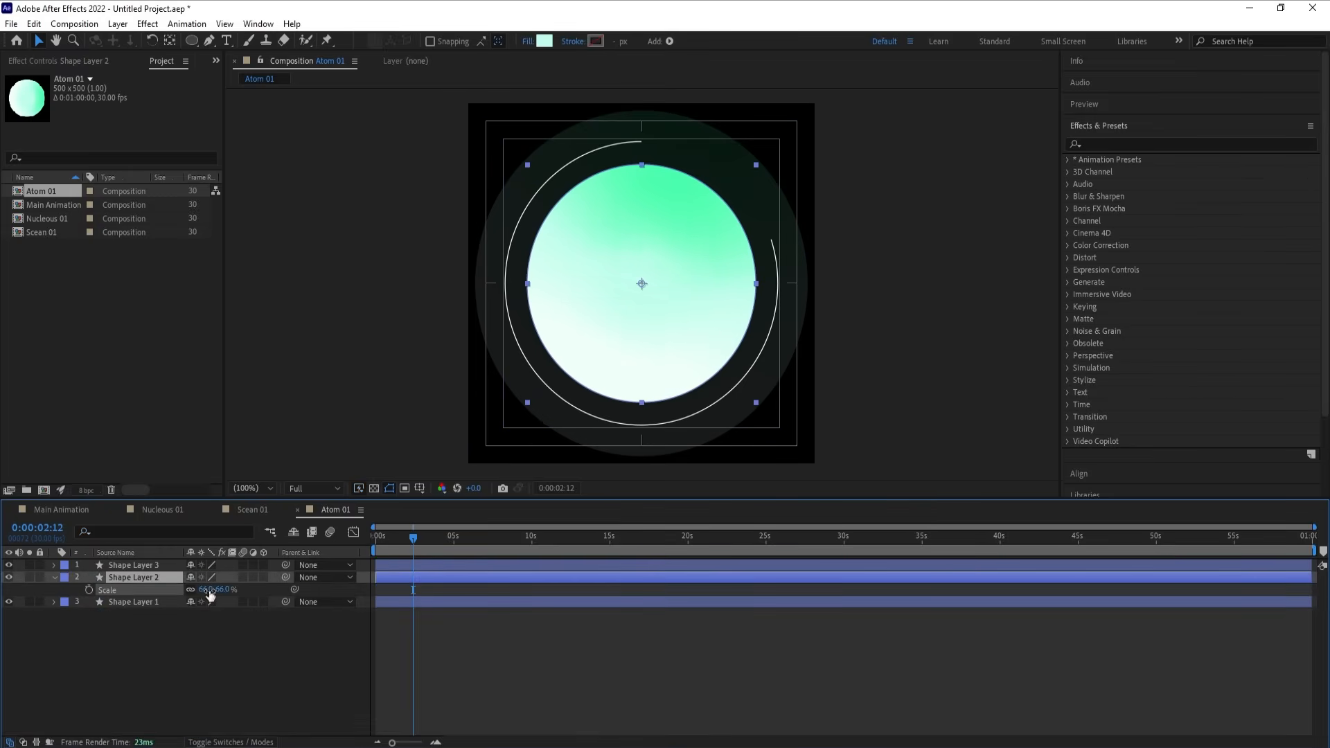
click(201, 697)
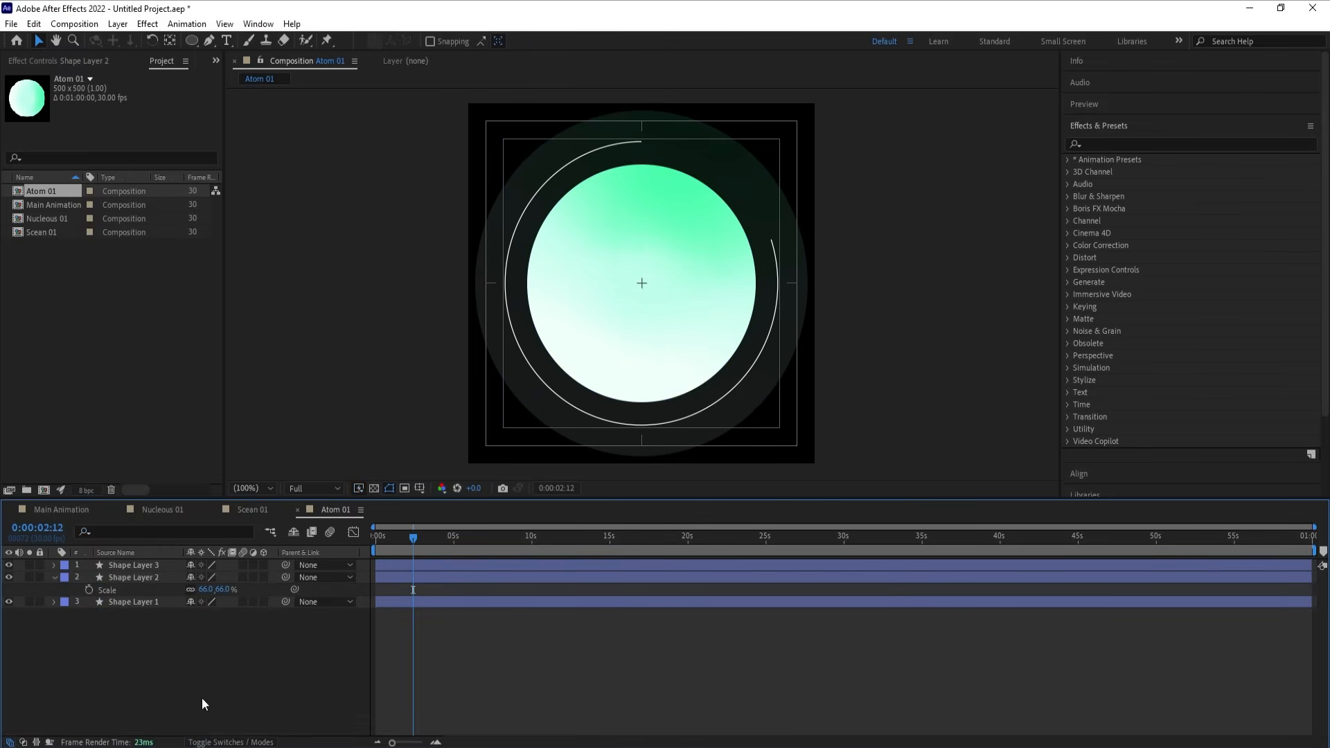
Step: Rename the Atom 01 composition as Electron 01 in its composition settings
key(ctrl+k)
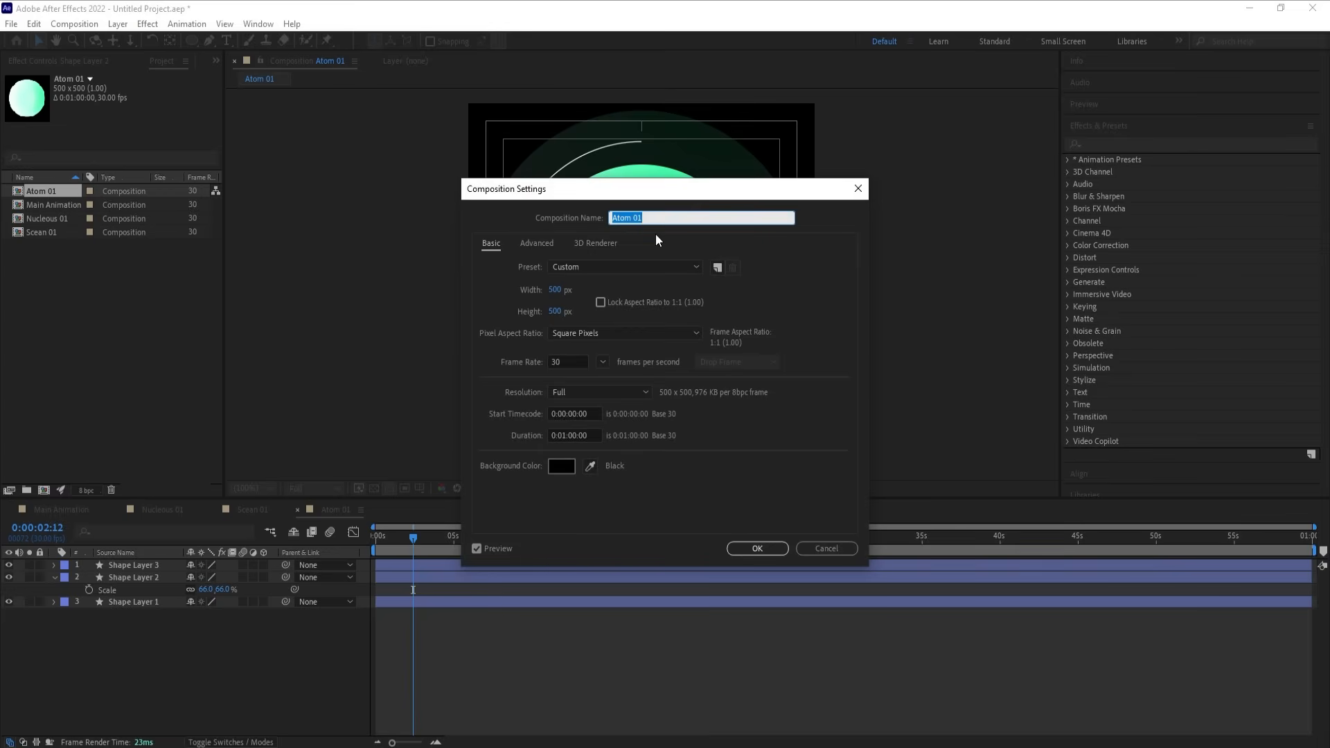
text(Electron 01)
key(Return)
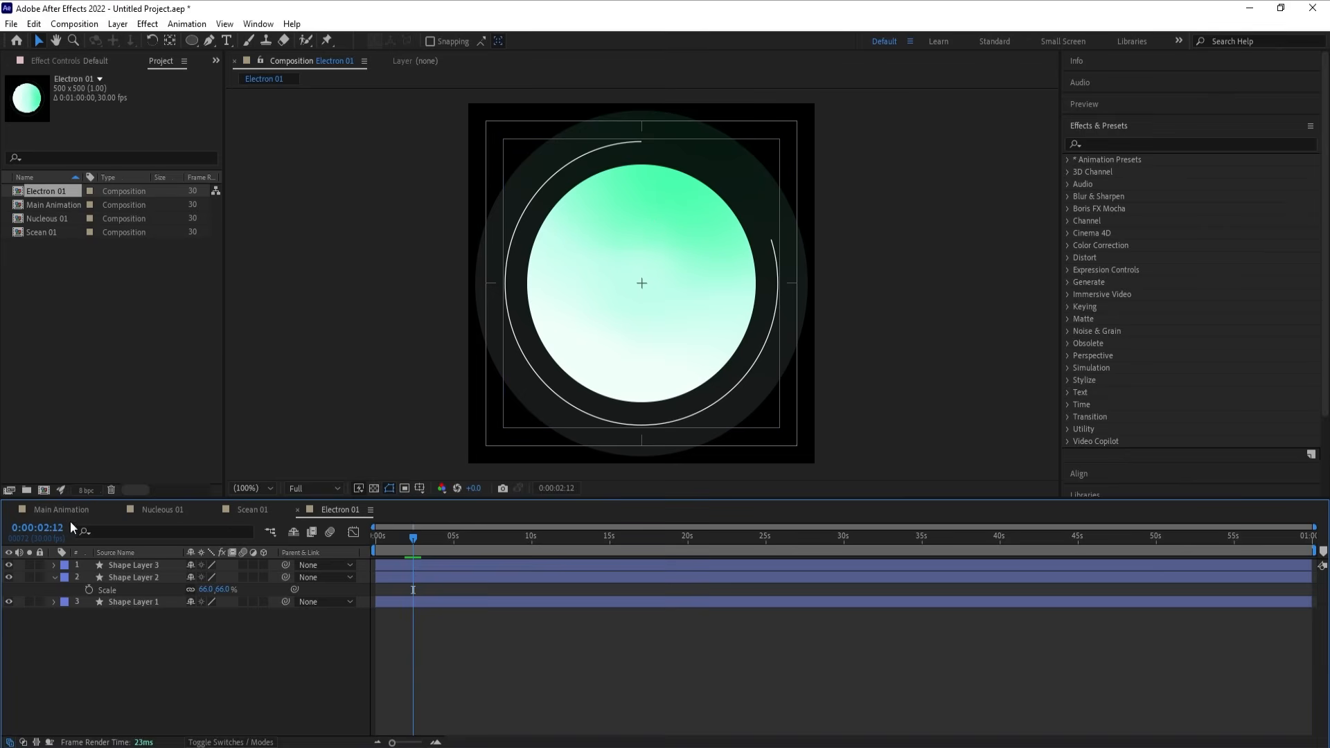
Step: In Scean 01, draw a tall narrow ellipse about 236 by 742 px around the nucleus with the Ellipse tool
click(241, 509)
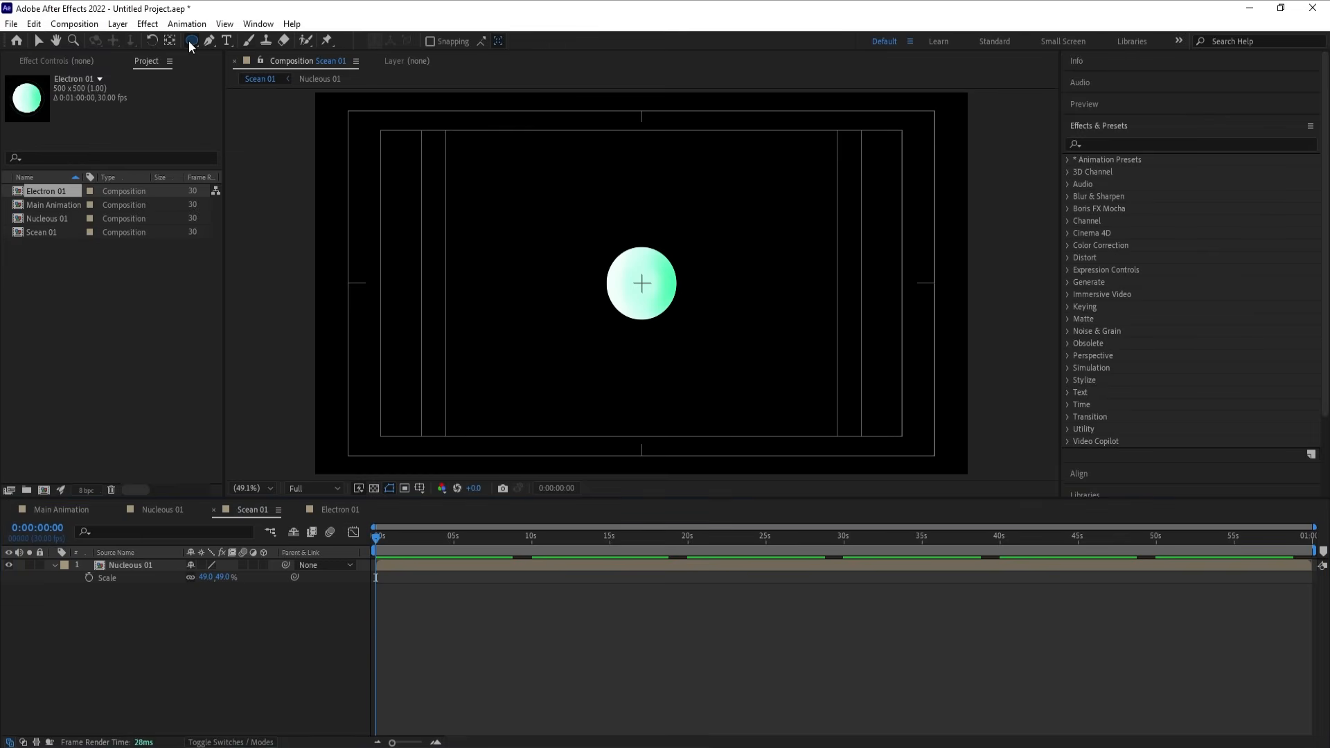
mouse_move(190, 41)
mouse_down()
mouse_move(230, 63)
mouse_move(224, 76)
mouse_up()
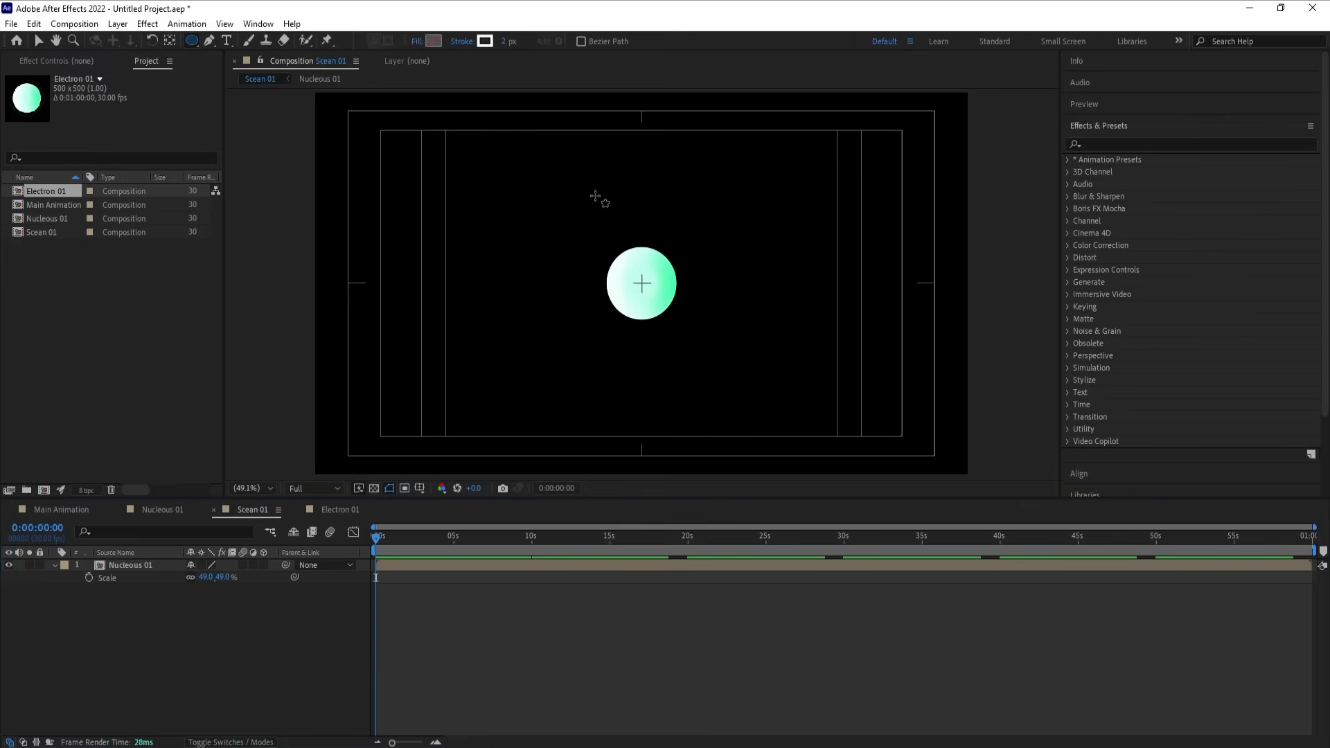
drag(605, 147, 685, 407)
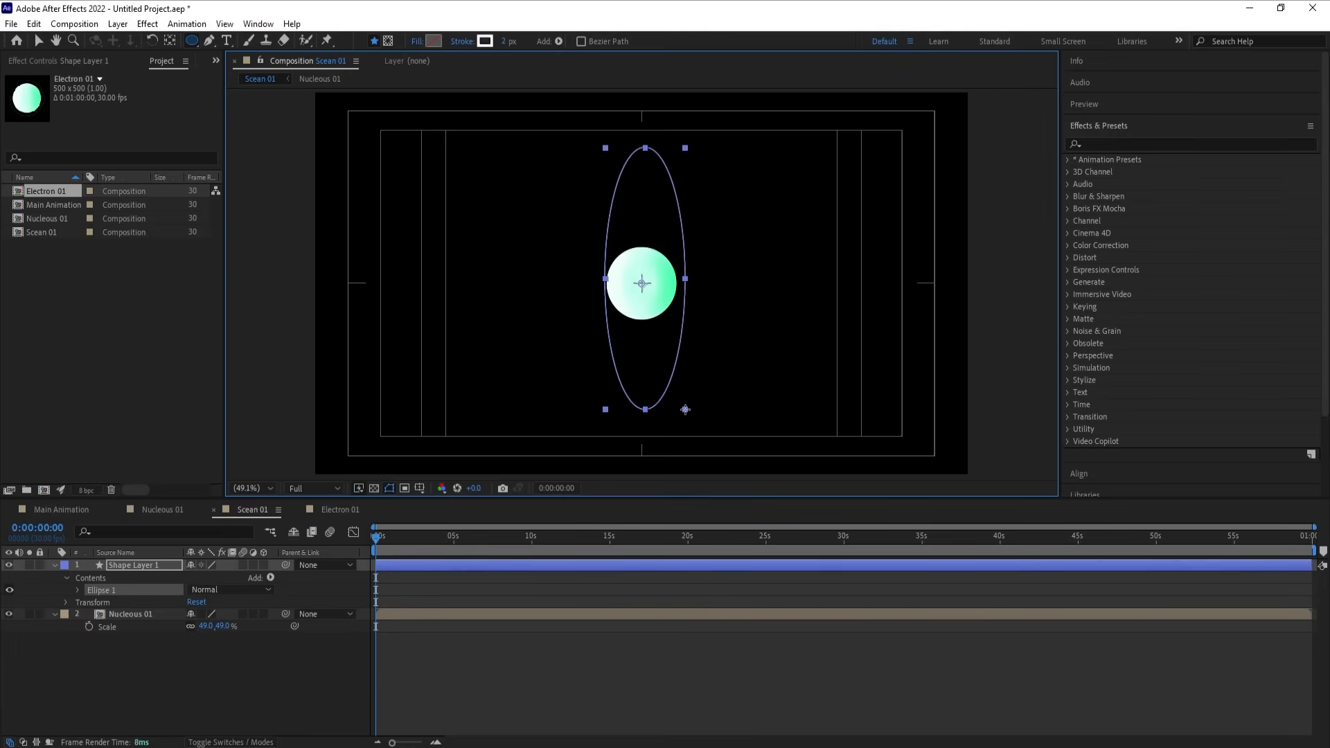
click(155, 692)
Step: Center the ellipse layer's anchor point and align the layer horizontally and vertically to the composition's center
click(131, 563)
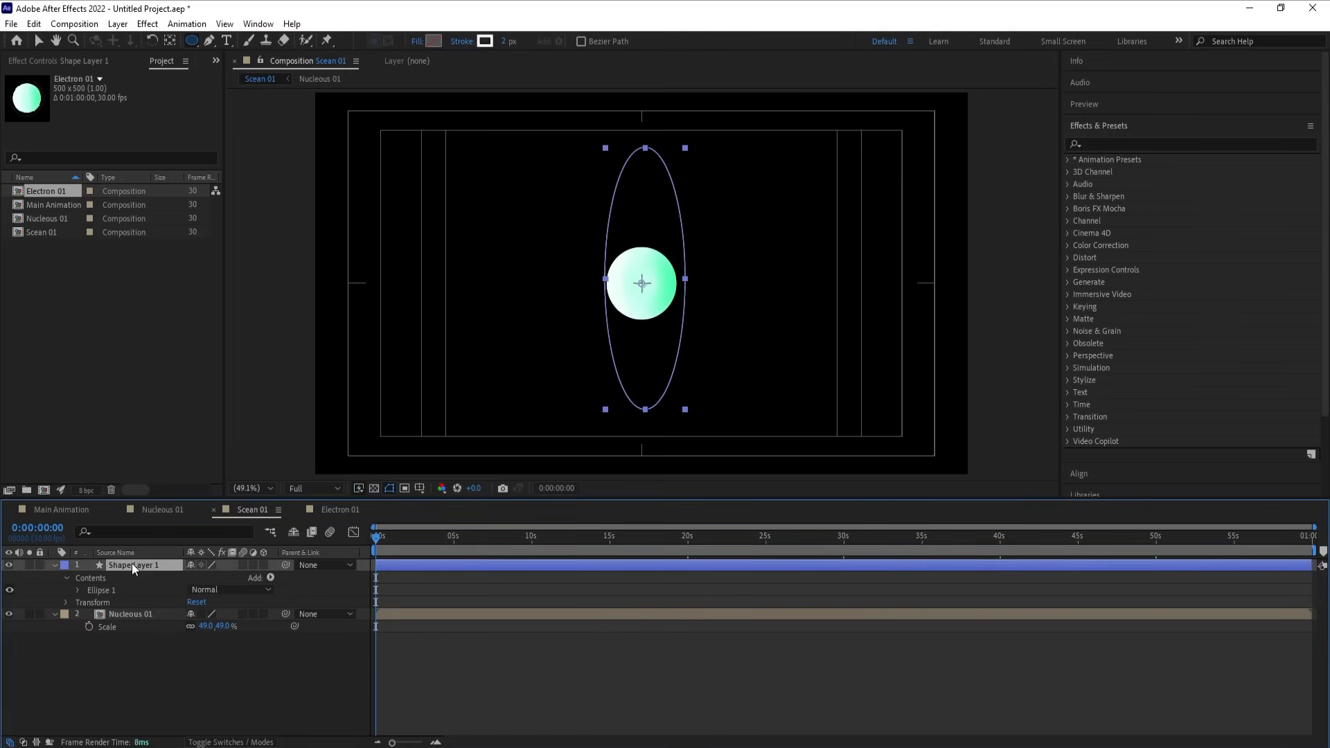
key(ctrl+alt+Home)
click(1137, 125)
click(1087, 148)
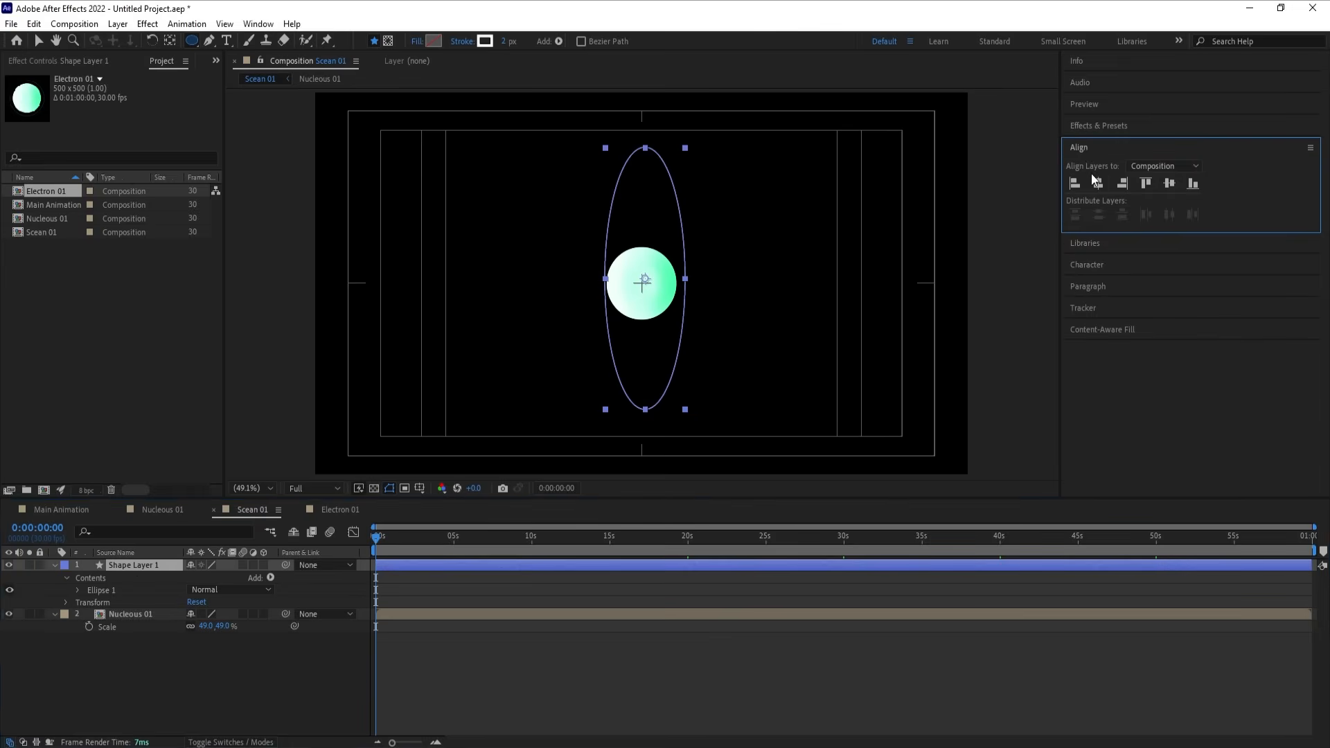
click(1098, 184)
click(1169, 184)
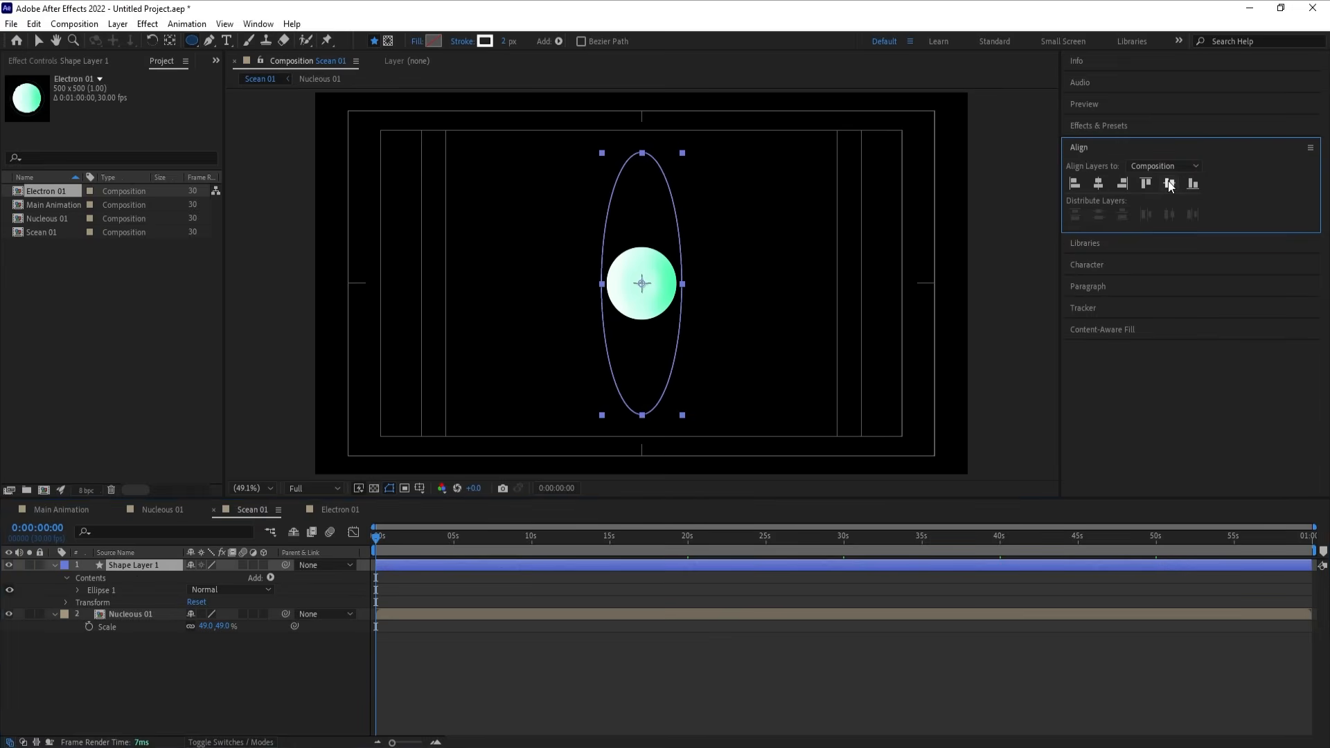
click(124, 662)
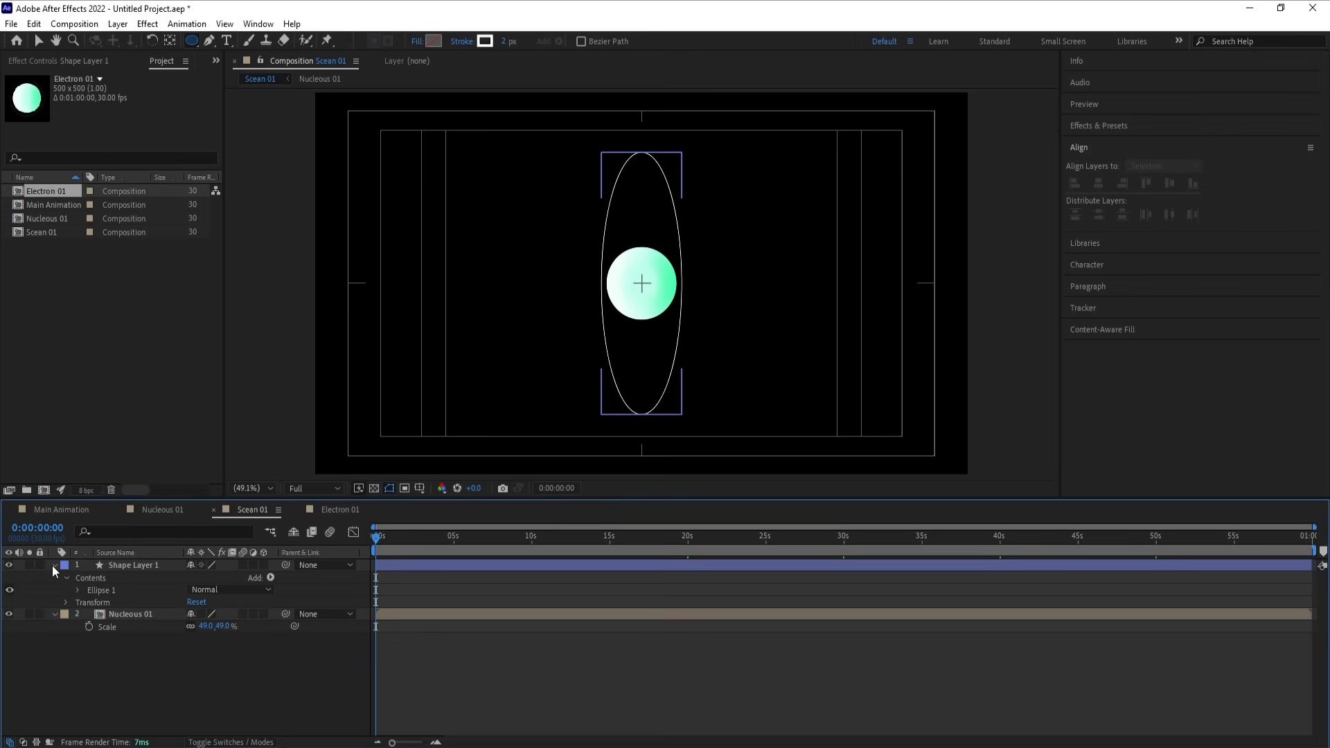
Step: Collapse the ellipse's Shape Layer 1 in Scean 01 and rename it as Orbit
click(54, 565)
click(128, 564)
shift+click(137, 577)
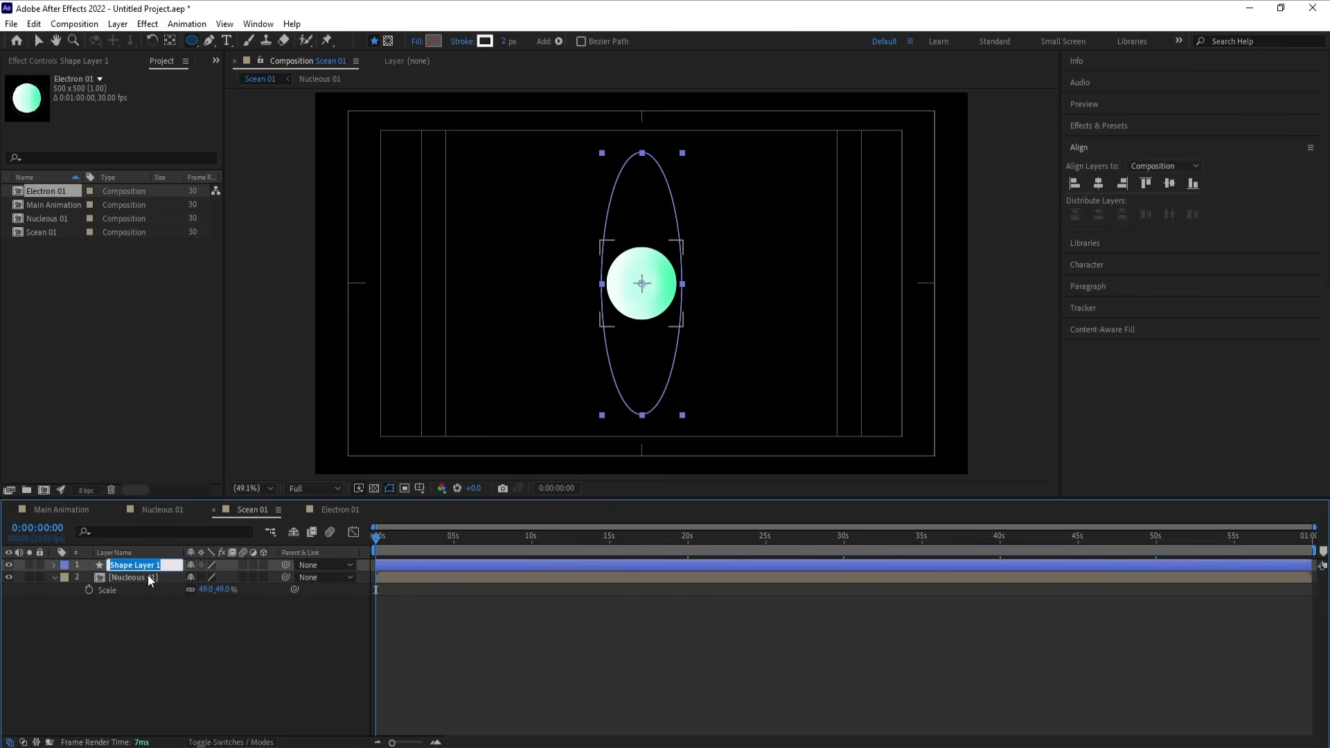
text(Orbit)
key(Return)
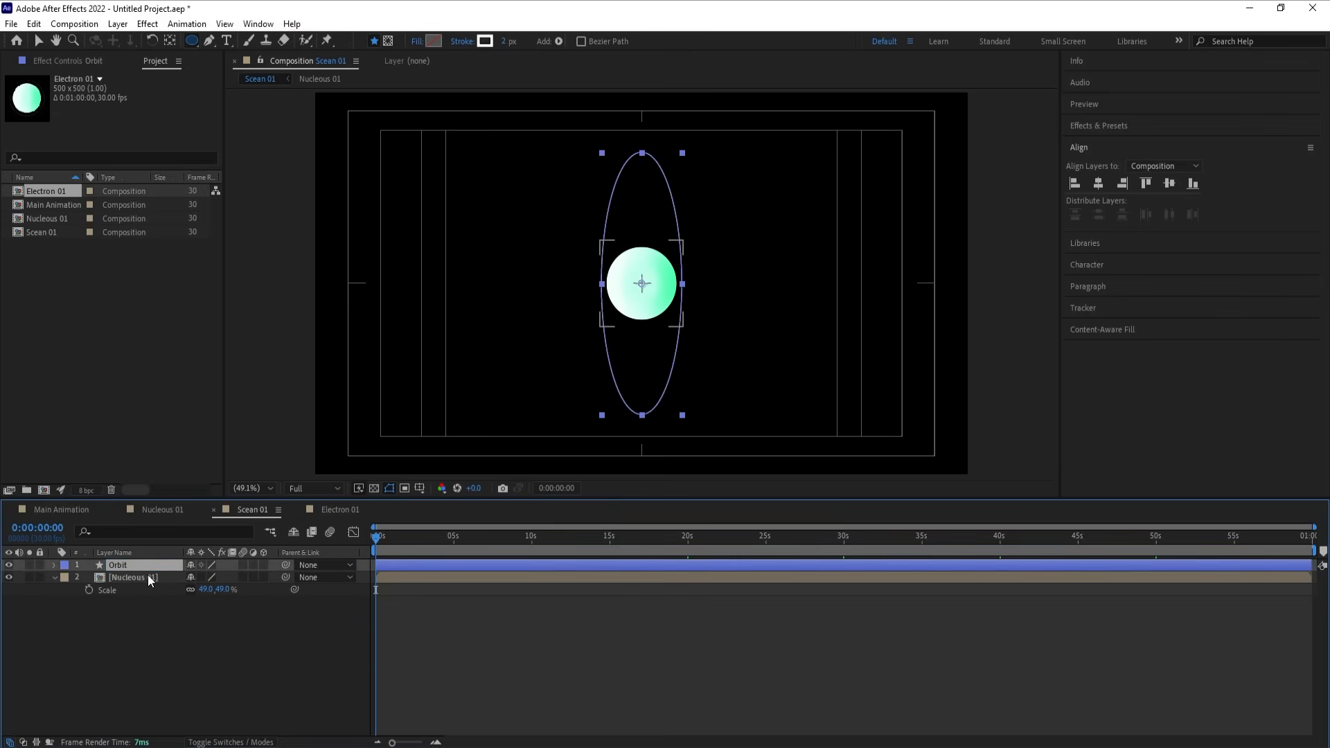
click(151, 635)
Step: Expand the Orbit layer's contents down to the Taper settings of Ellipse 1's stroke
click(127, 562)
click(54, 564)
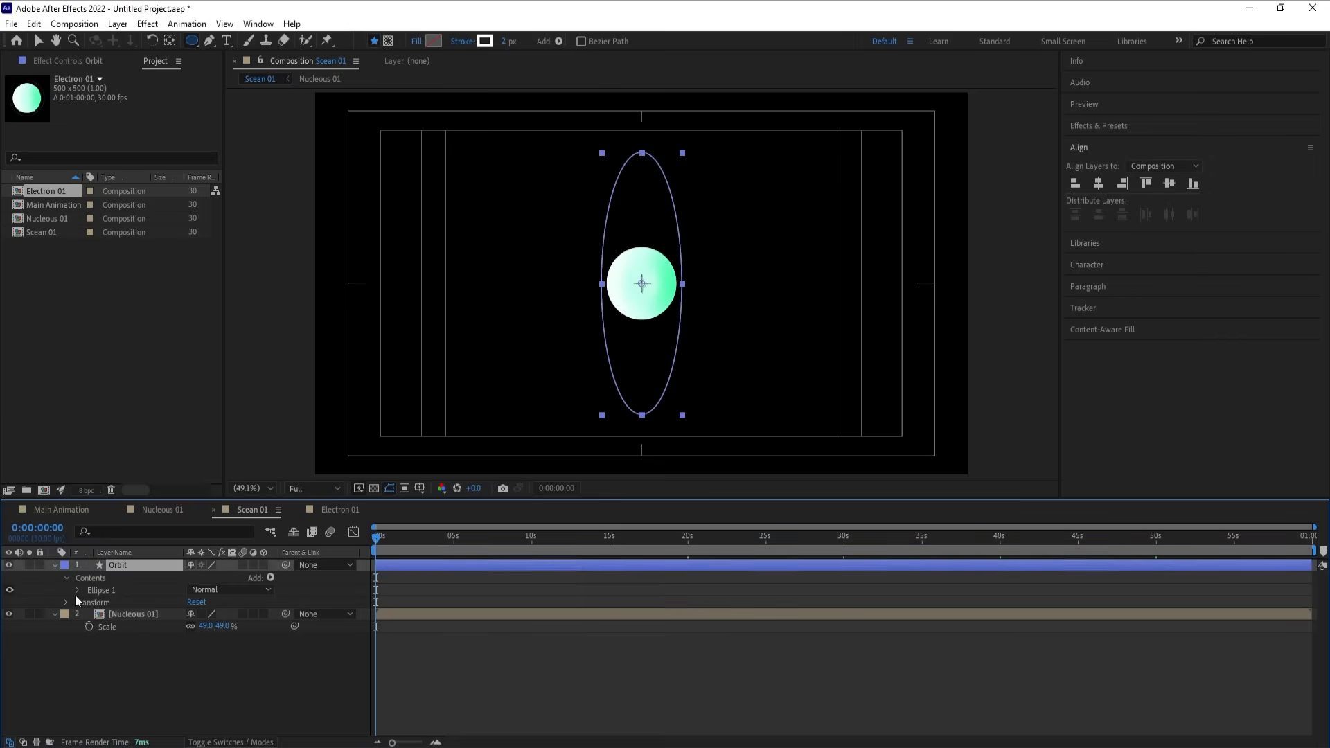
click(74, 594)
click(87, 602)
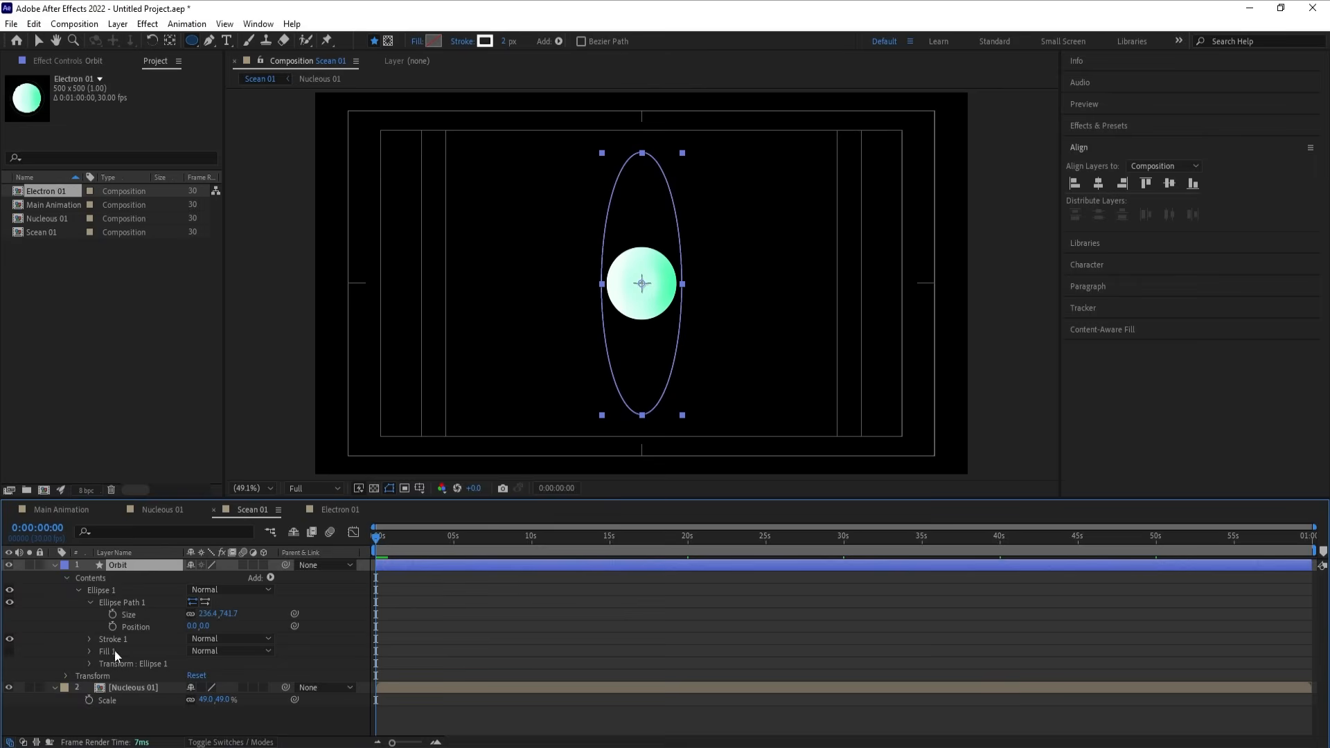
click(88, 638)
scroll(87, 643, down, 3)
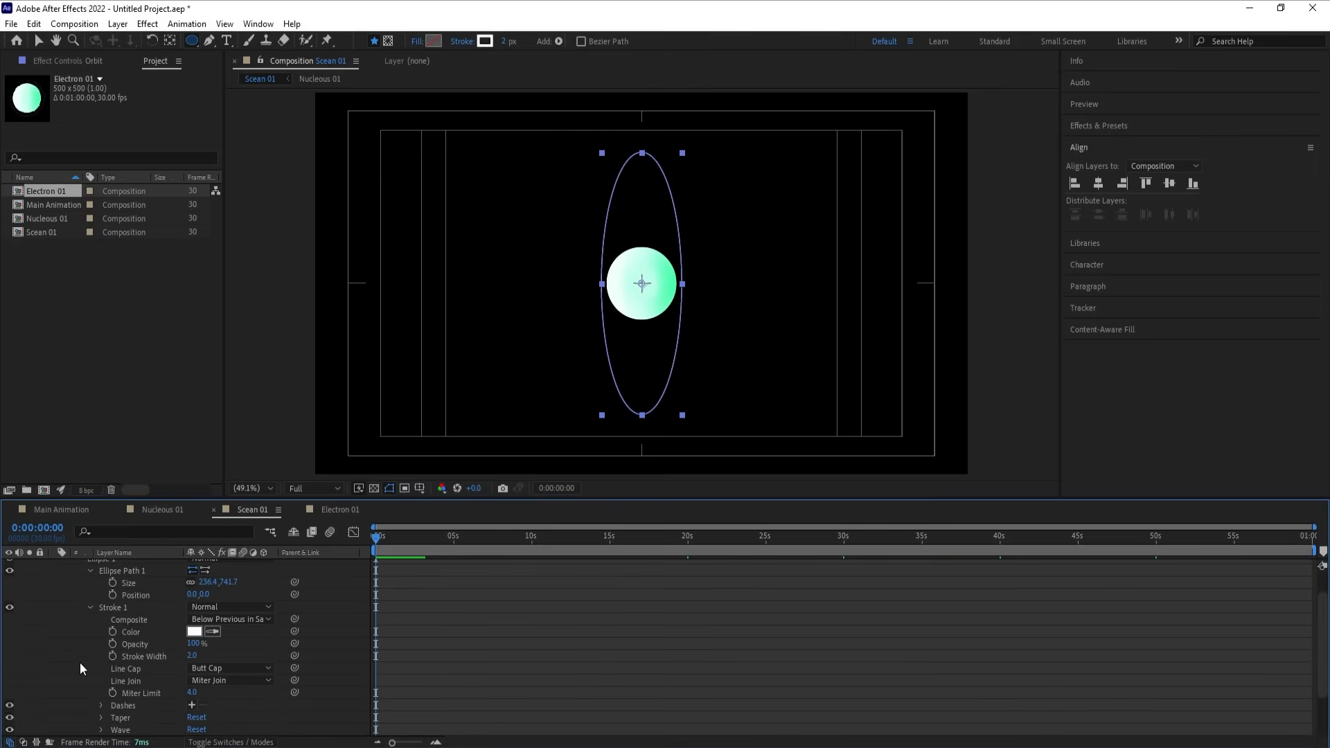
click(102, 681)
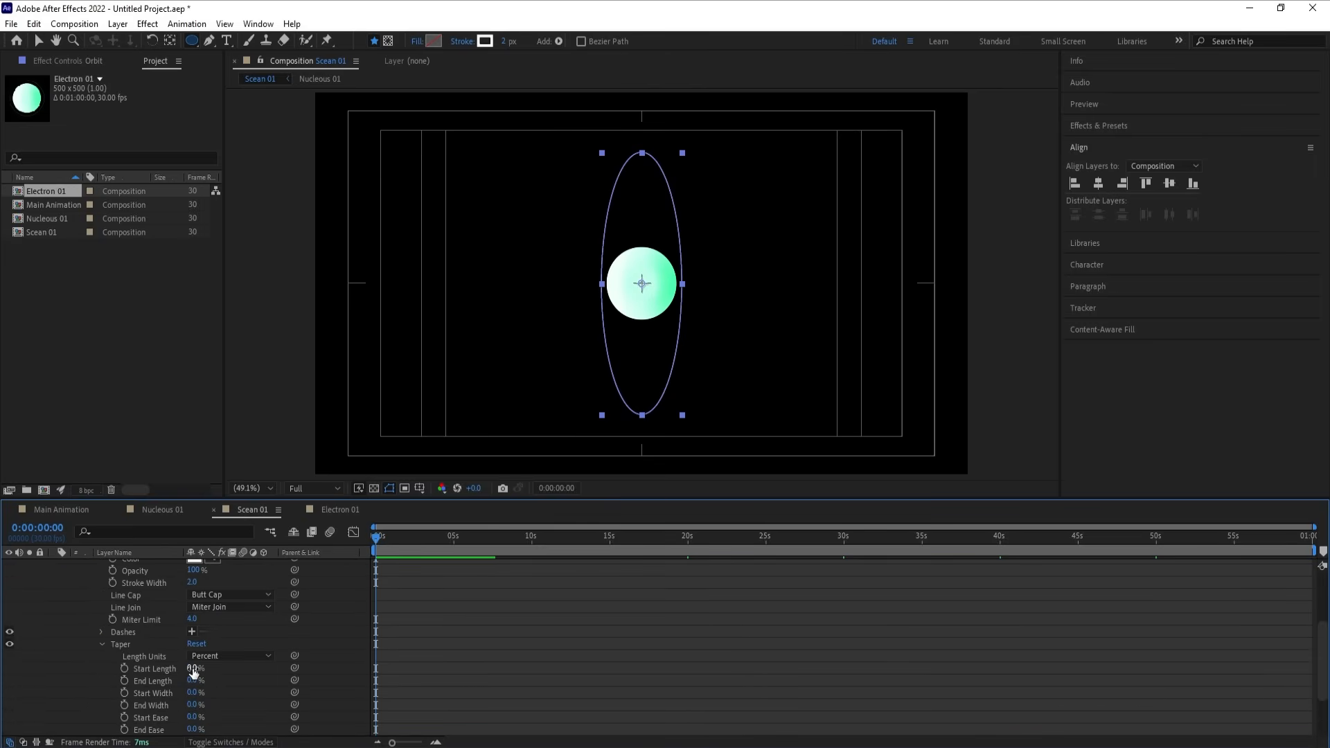
Step: Set the orbit stroke taper's Start Length to 42% and its End Length to 50%
drag(192, 671, 239, 674)
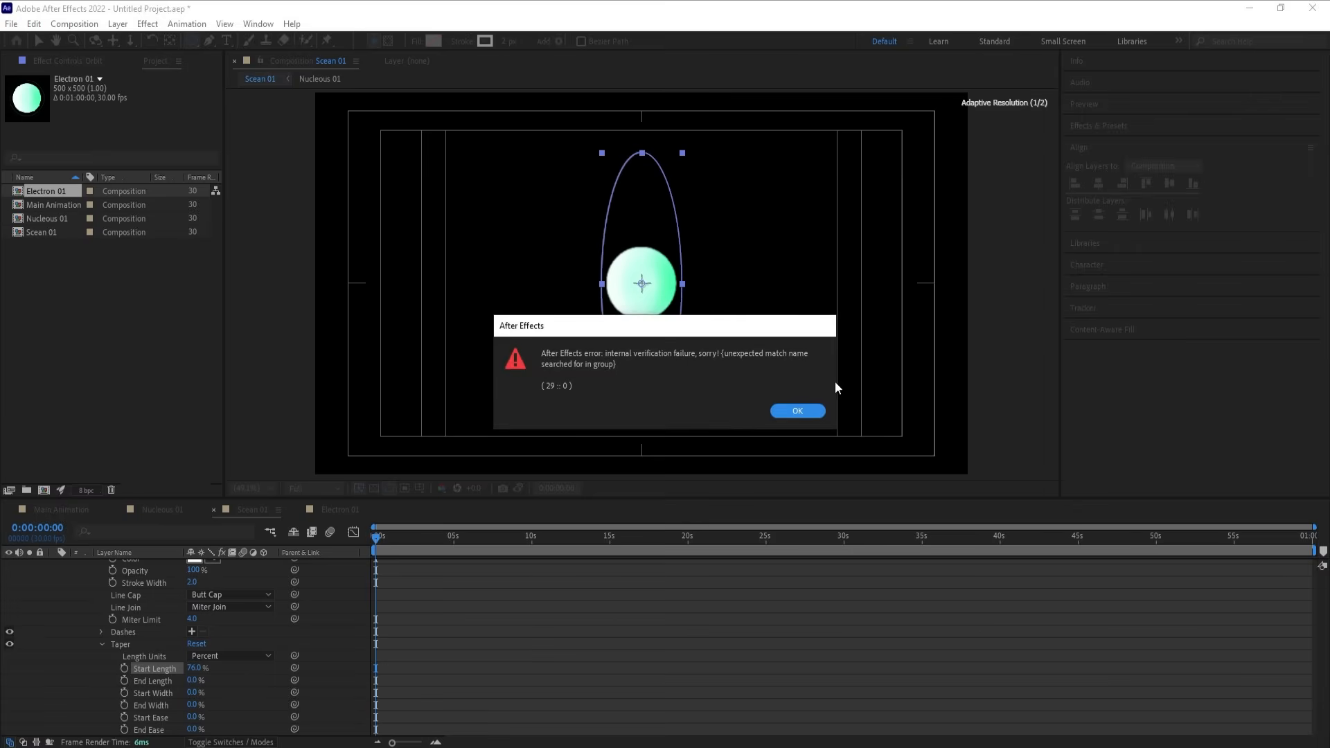
click(801, 405)
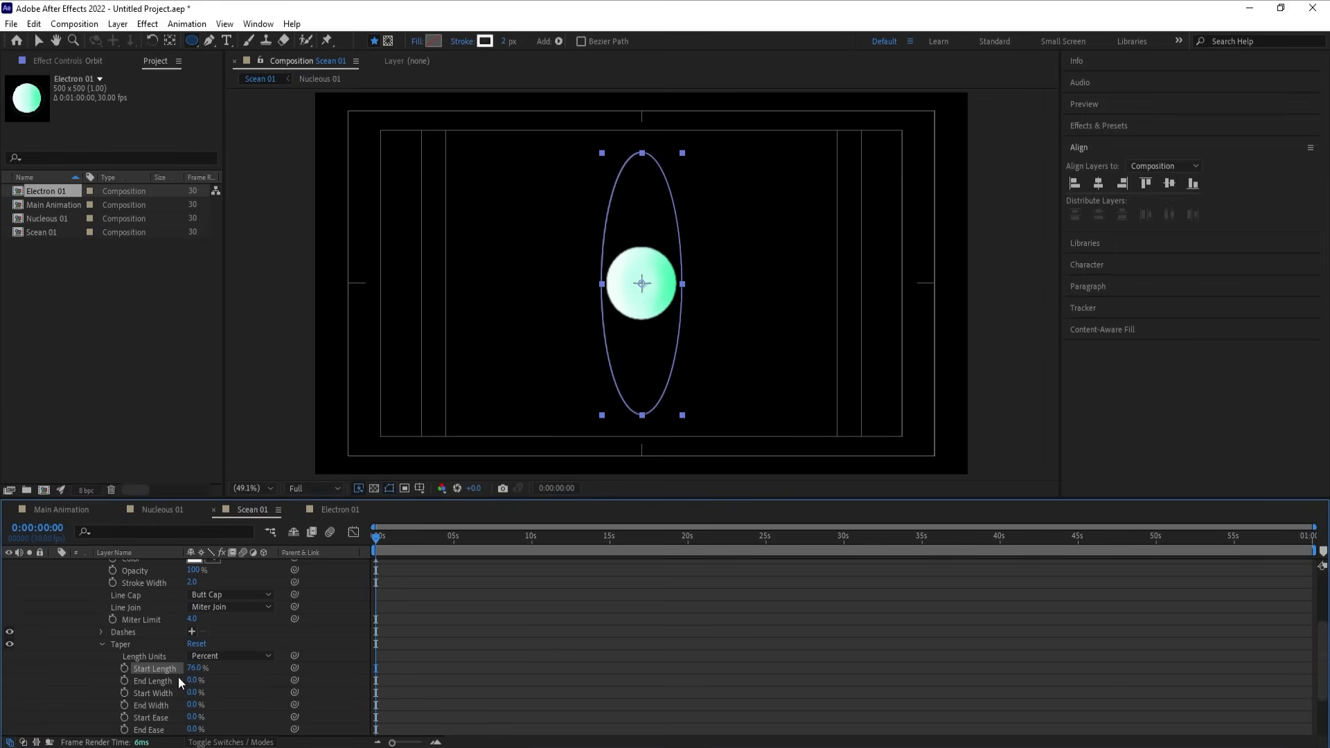
drag(189, 670, 166, 670)
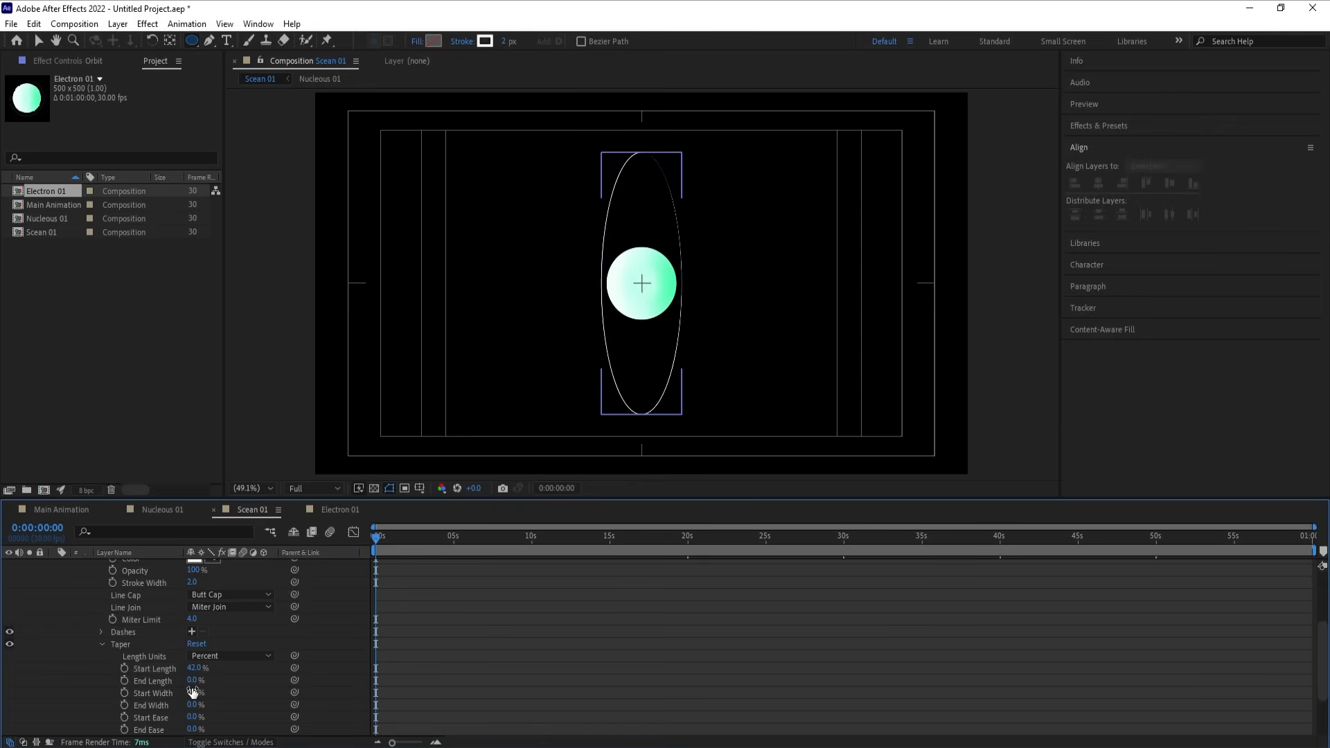
drag(193, 687, 224, 684)
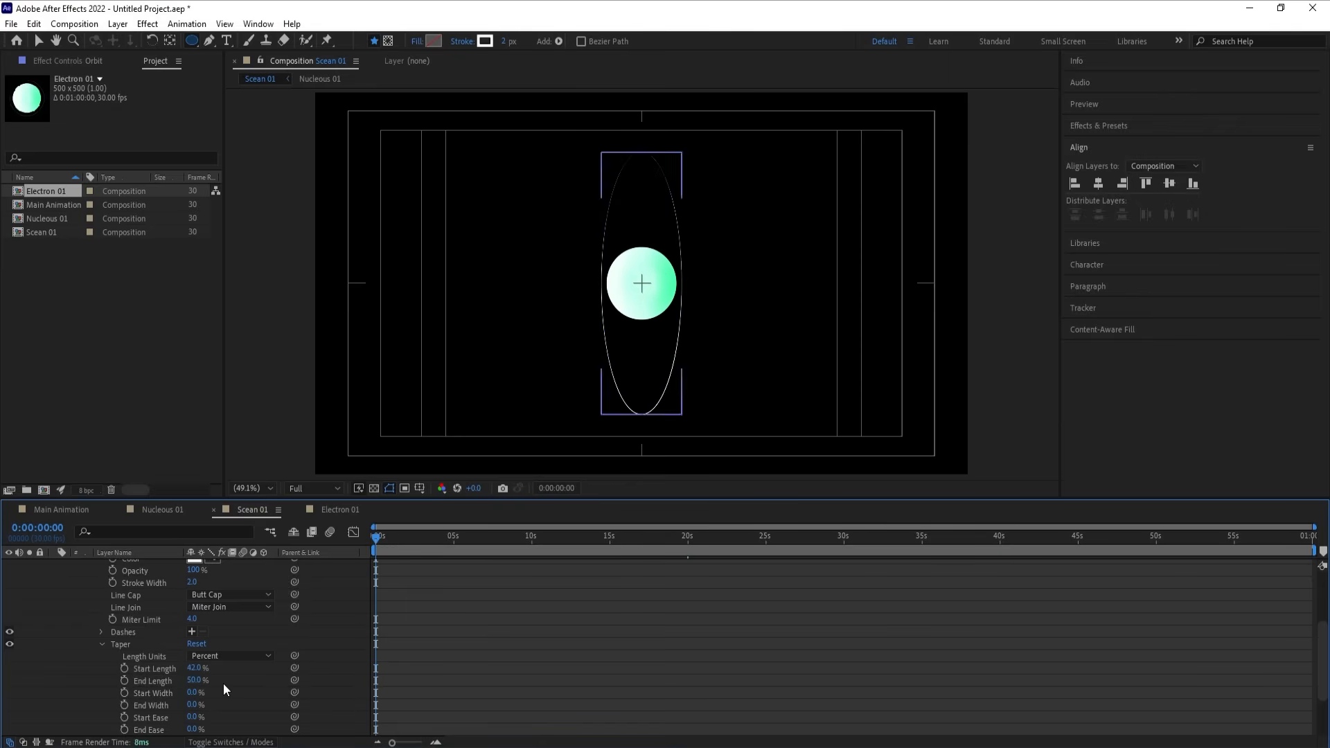
click(224, 690)
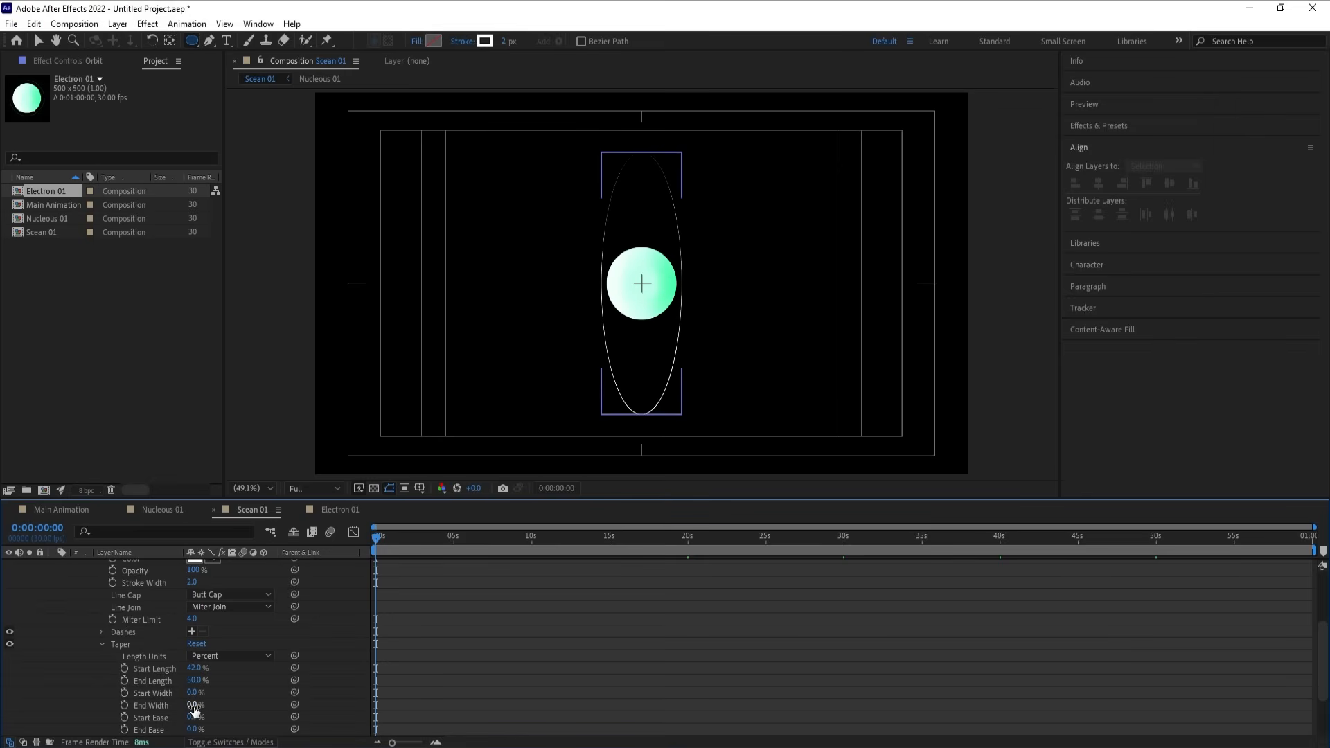
Step: Try a higher Start Ease on the orbit's stroke taper, then return it to 0%
drag(193, 717, 198, 717)
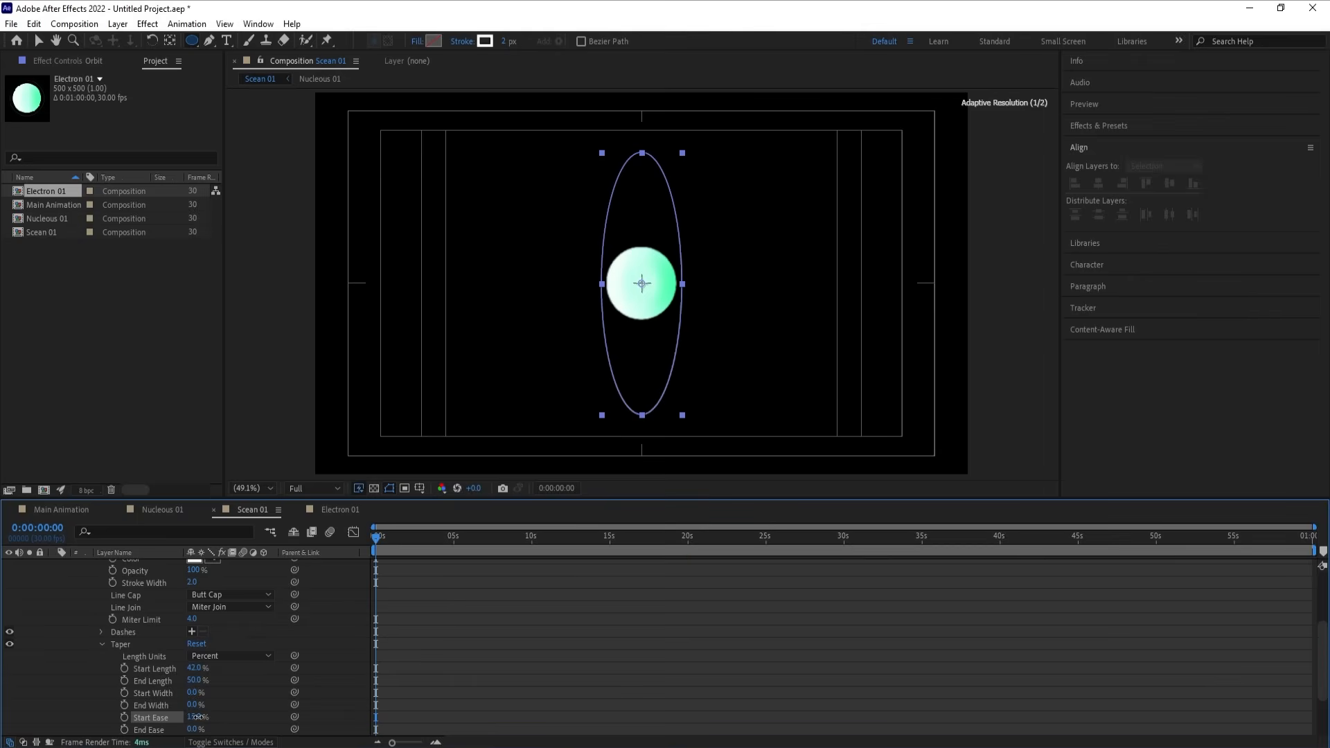
click(194, 716)
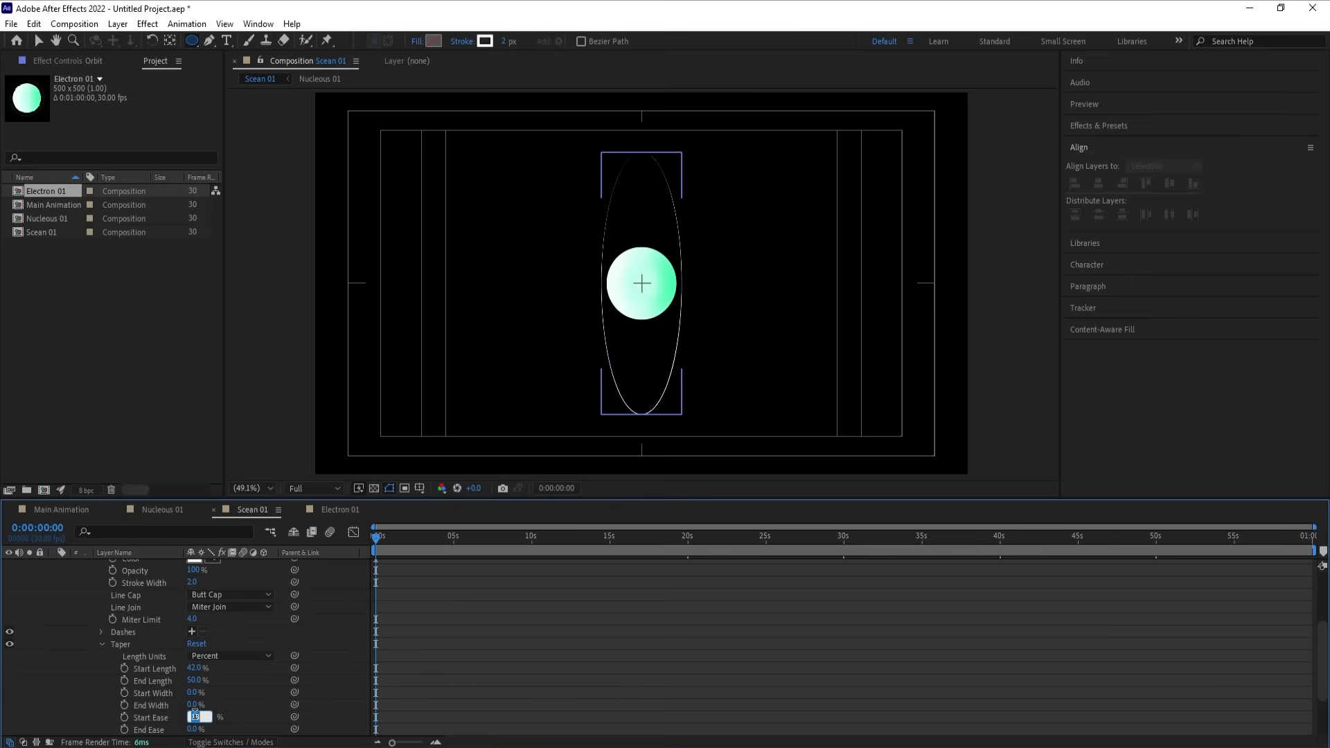
text(0)
key(Return)
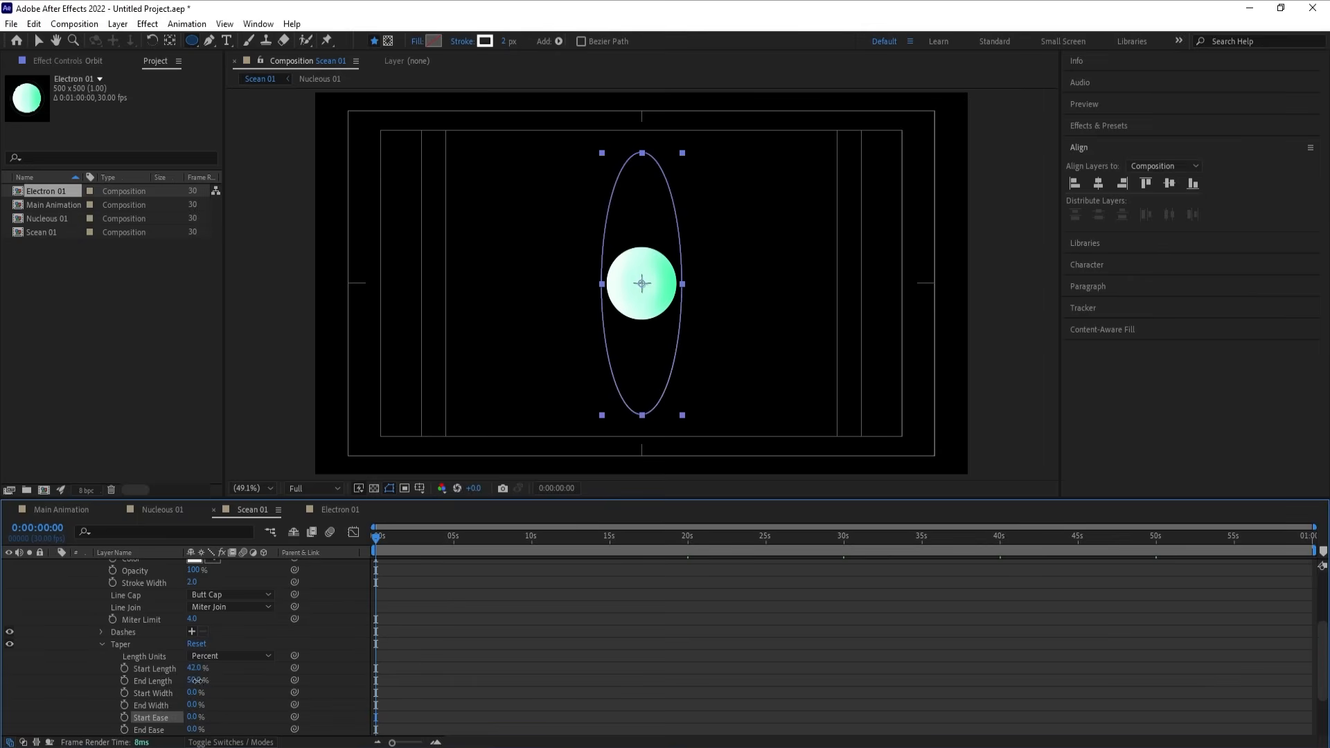
Step: Set the orbit stroke taper's End Length and Start Length to 30% each and check the tapered ellipse at full-window size
click(197, 680)
text(30)
key(Return)
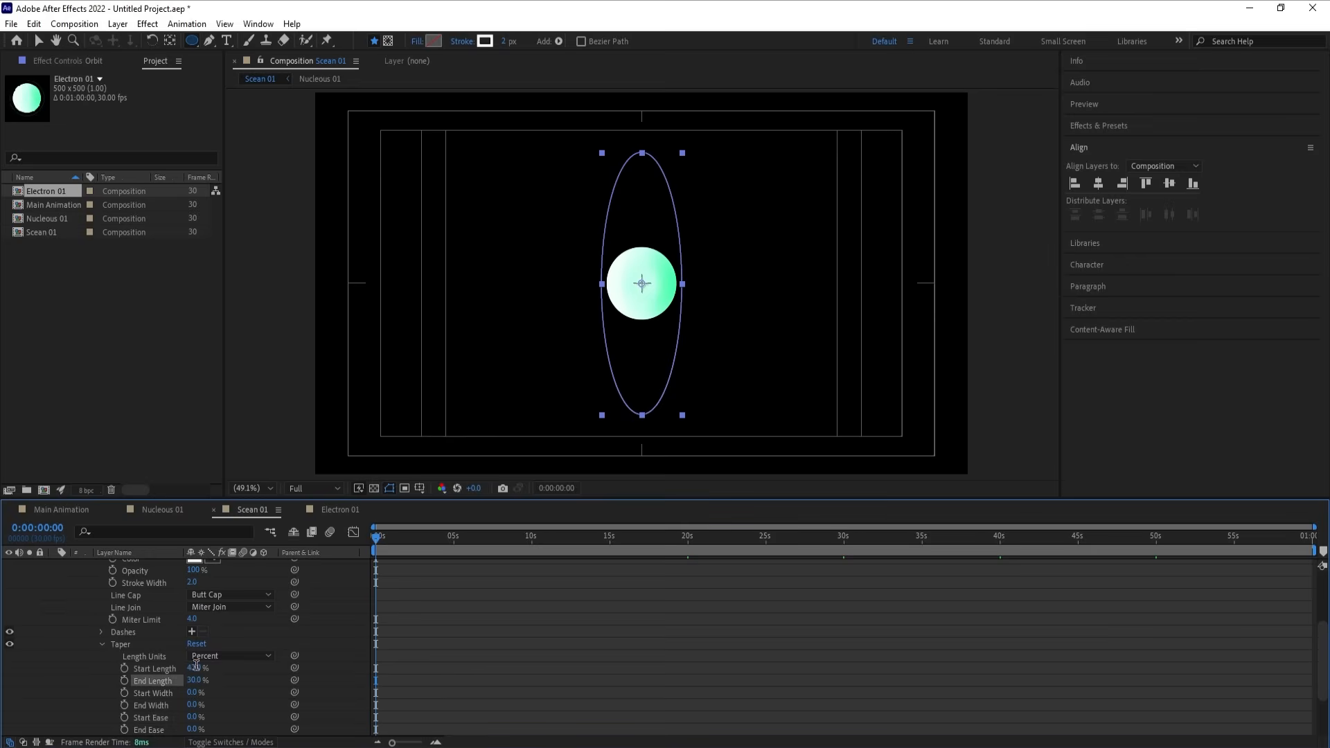
click(195, 667)
text(30)
key(Return)
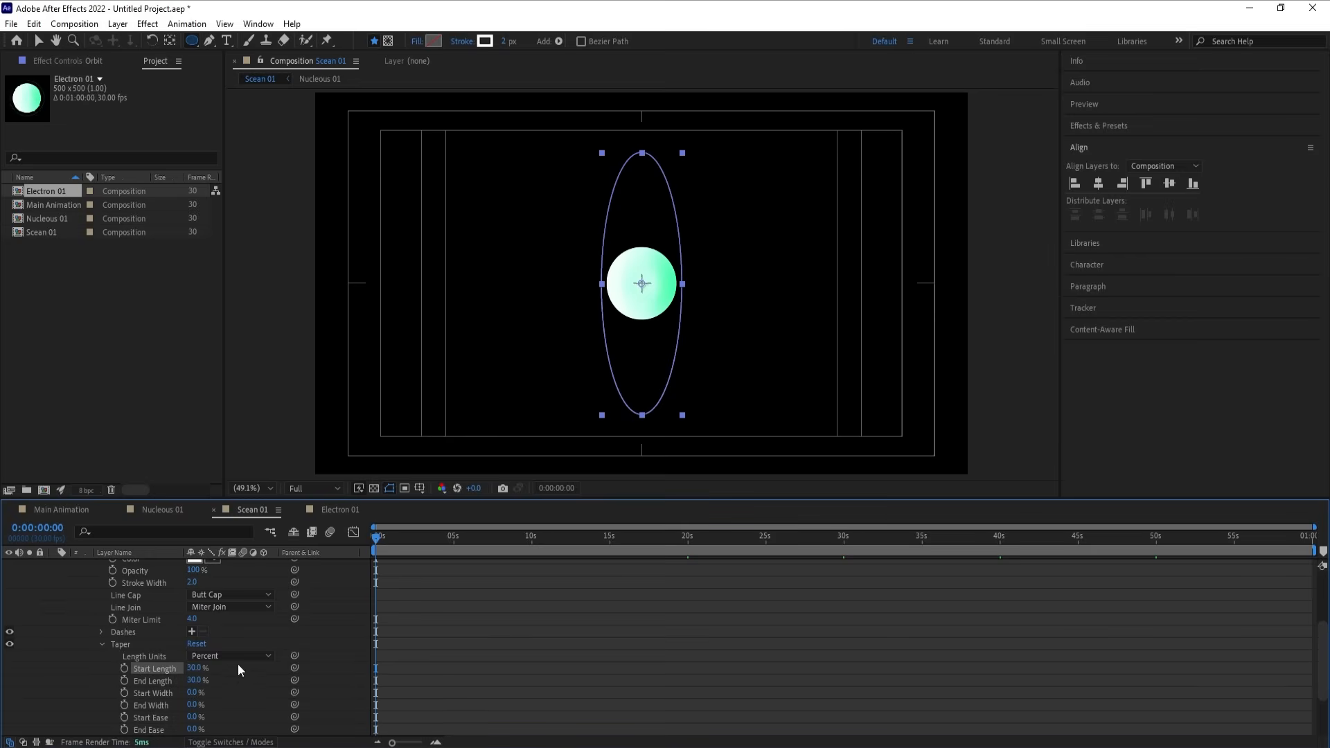
click(513, 625)
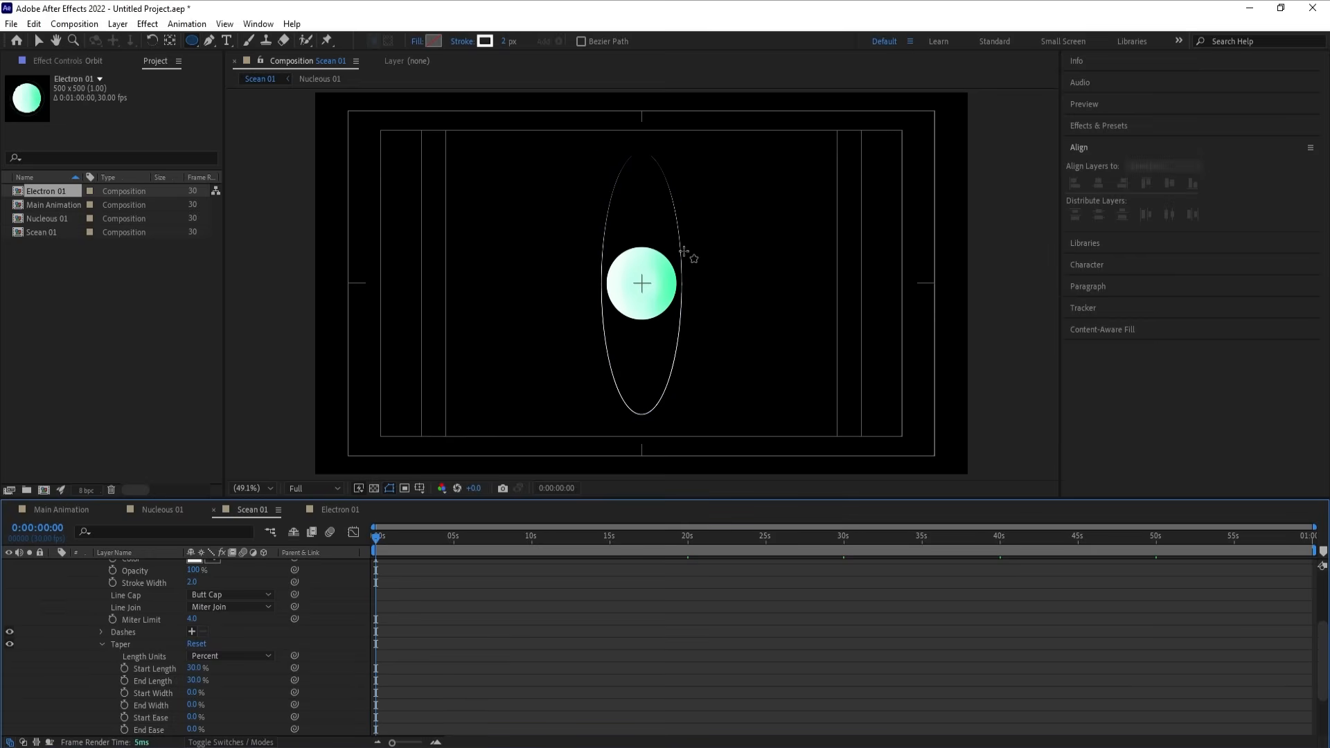
key(grave)
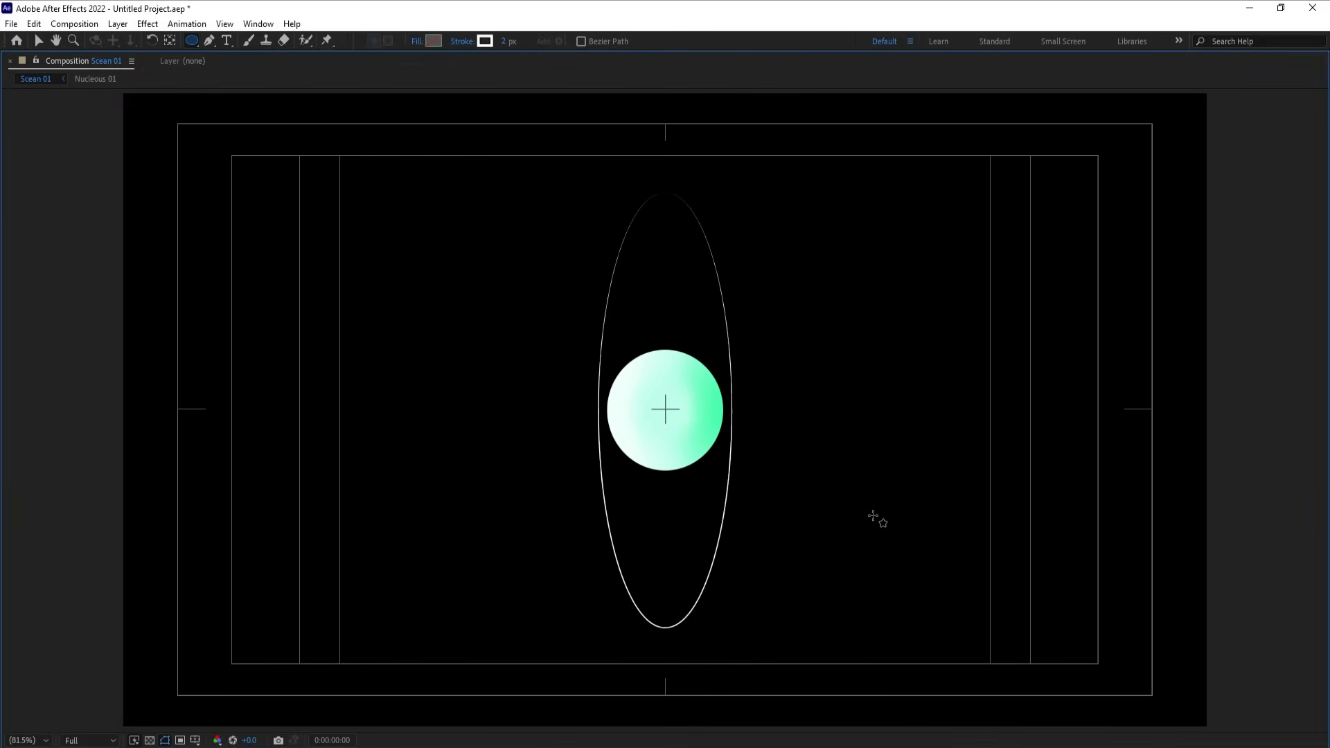
key(grave)
Step: Collapse the Orbit layer and set its stroke width to 1 px
scroll(71, 608, up, 3)
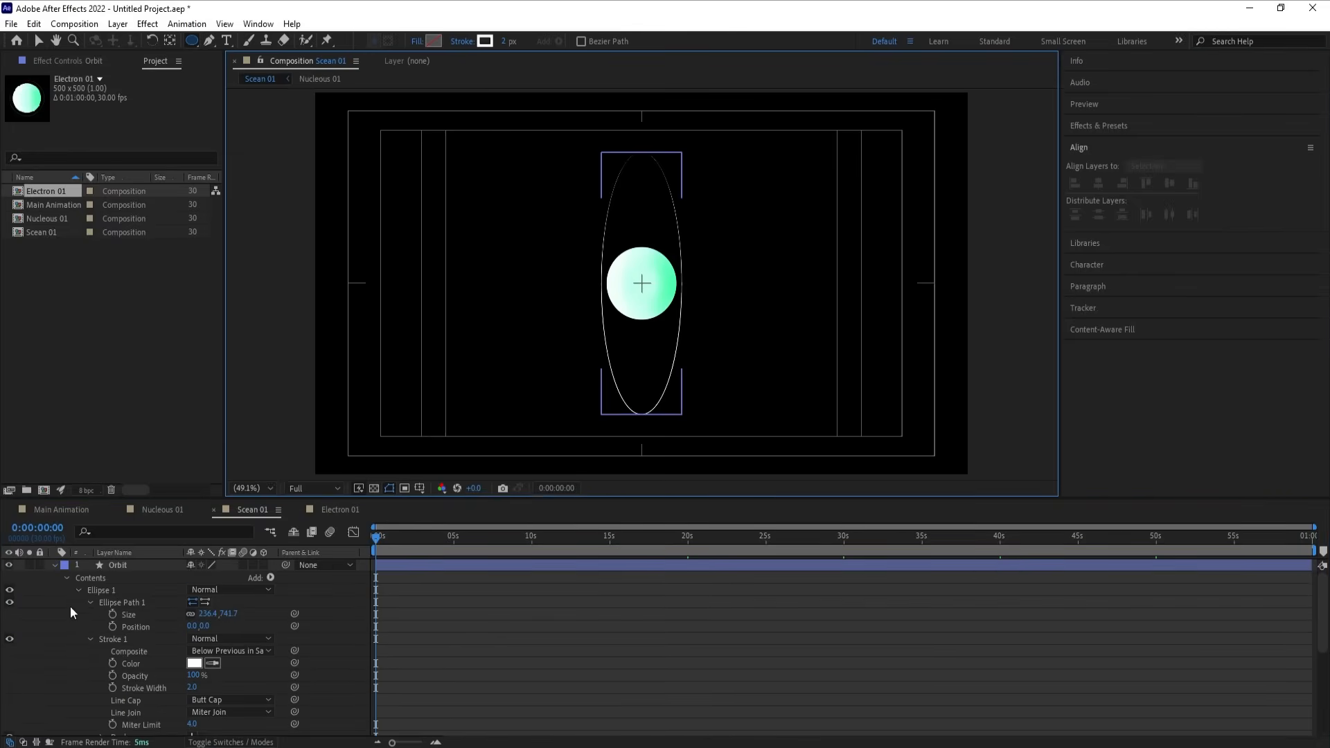
click(51, 565)
click(111, 565)
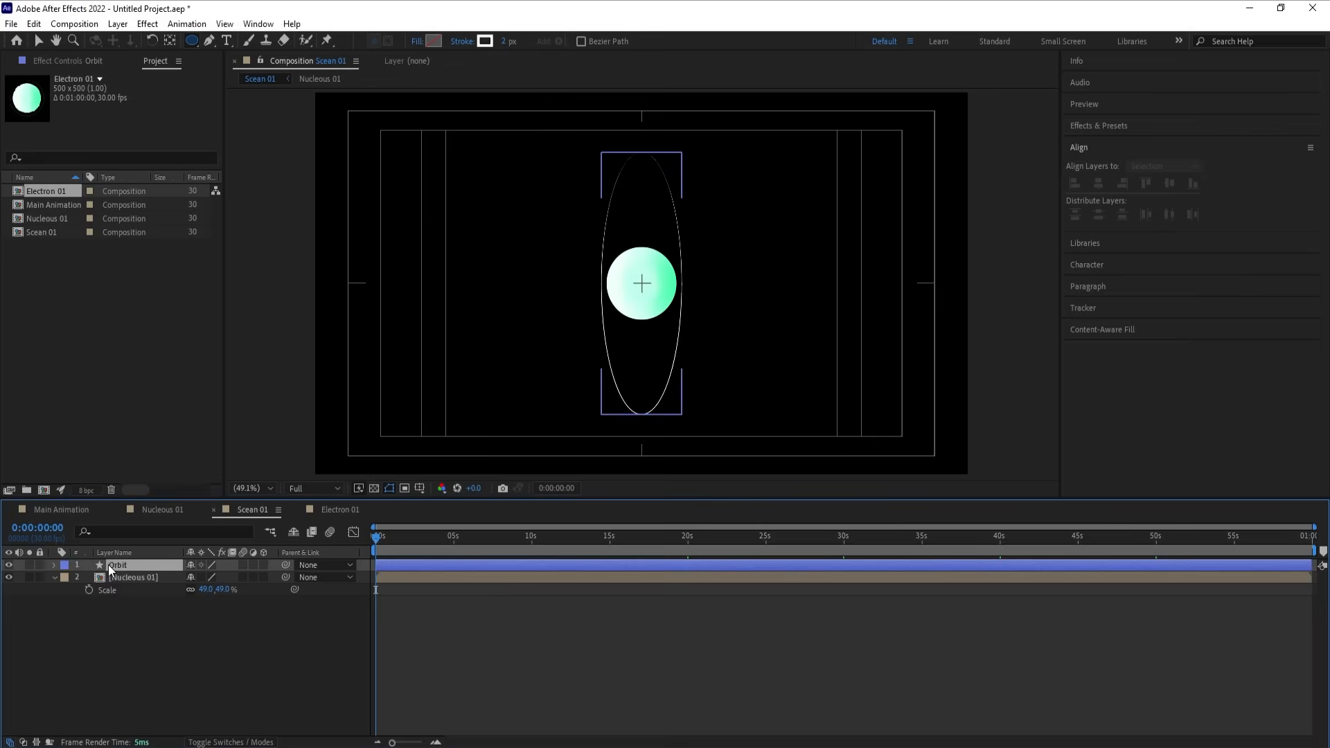
click(508, 40)
text(1)
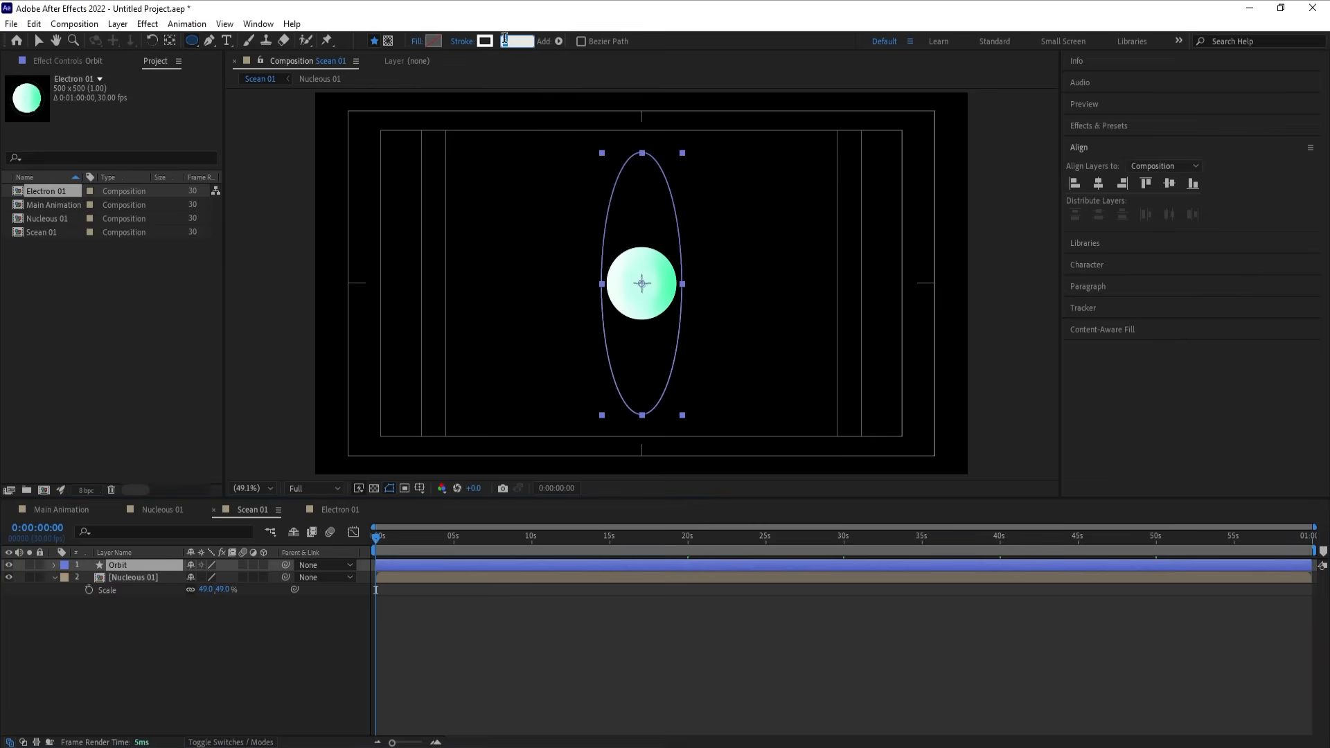
key(Return)
click(434, 673)
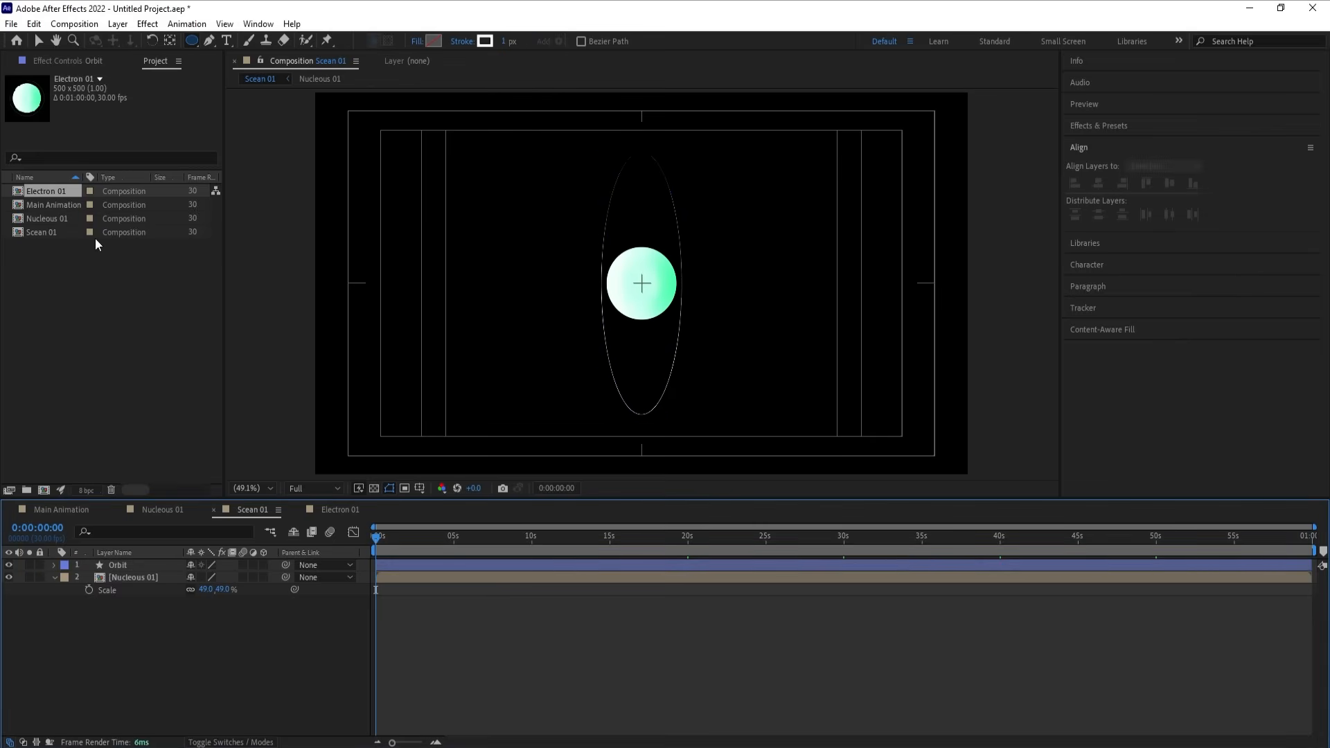
Step: Add the Electron 01 composition as the top layer of Scean 01 and scale it to 18%
click(48, 214)
drag(48, 192, 147, 563)
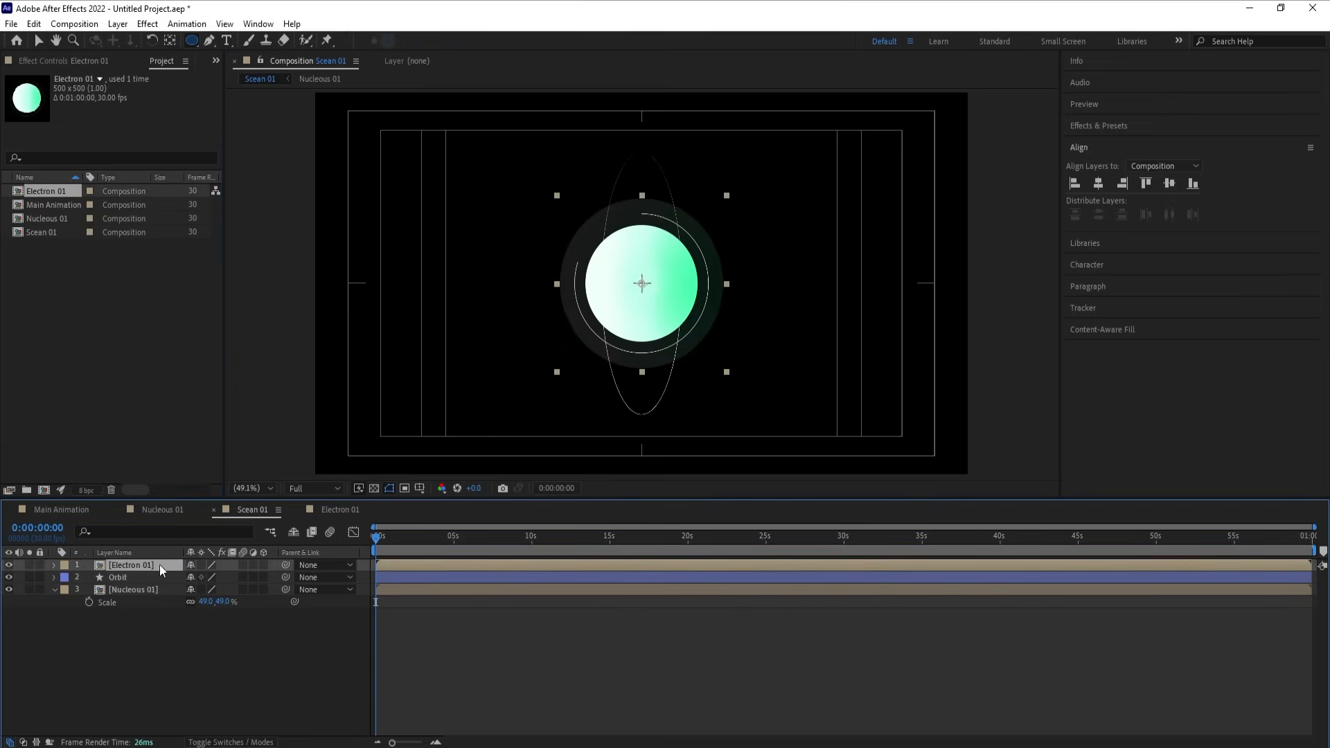
key(s)
drag(222, 585, 149, 570)
Step: Move the Electron 01 layer above the nucleus, inside the upper part of the orbit
key(v)
drag(642, 285, 643, 202)
click(209, 662)
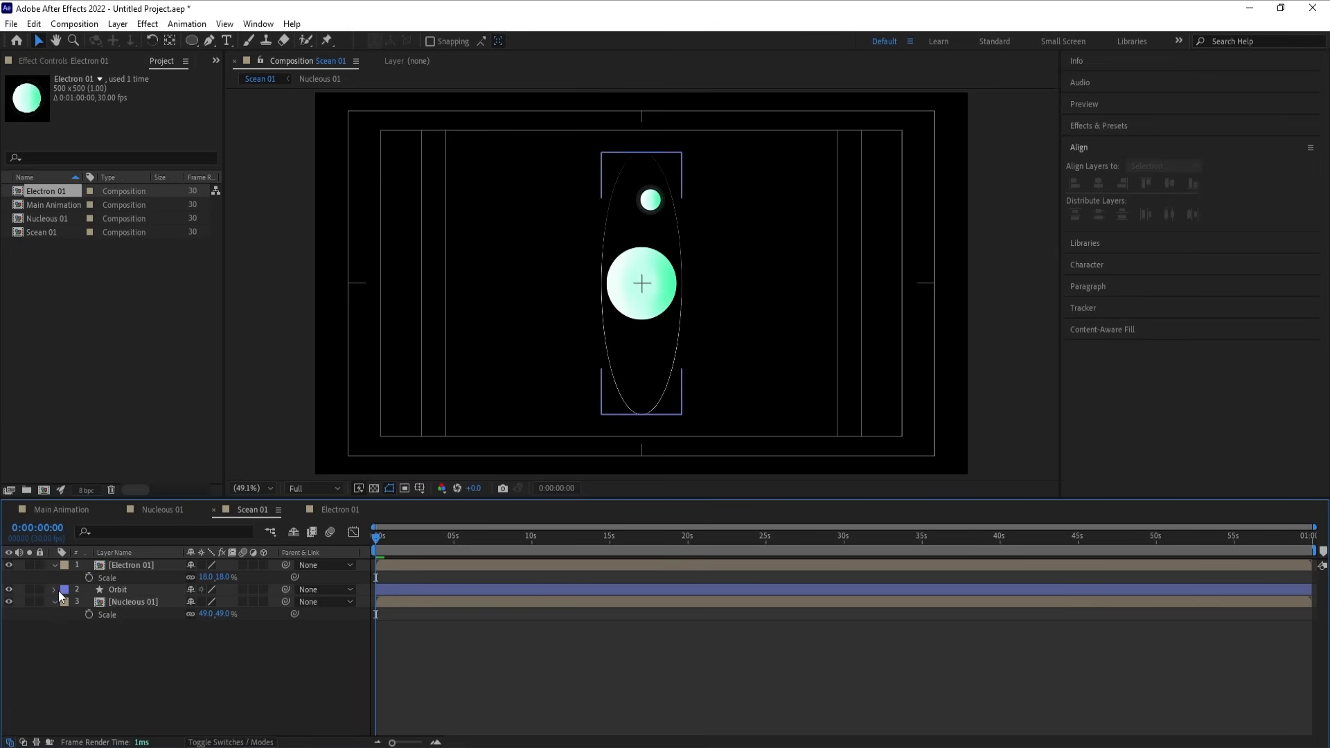
Step: Convert the Orbit layer's Ellipse Path 1 to a Bezier path
click(97, 594)
click(55, 590)
click(87, 601)
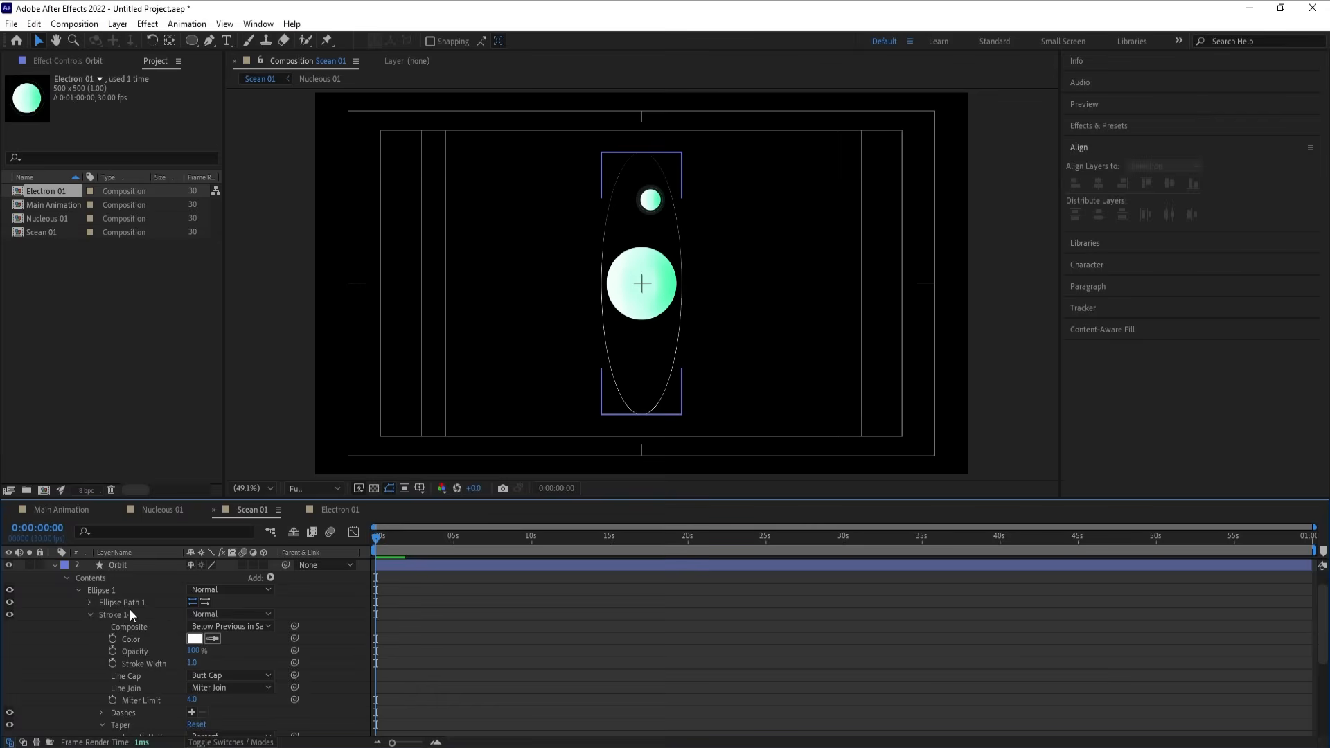
click(90, 615)
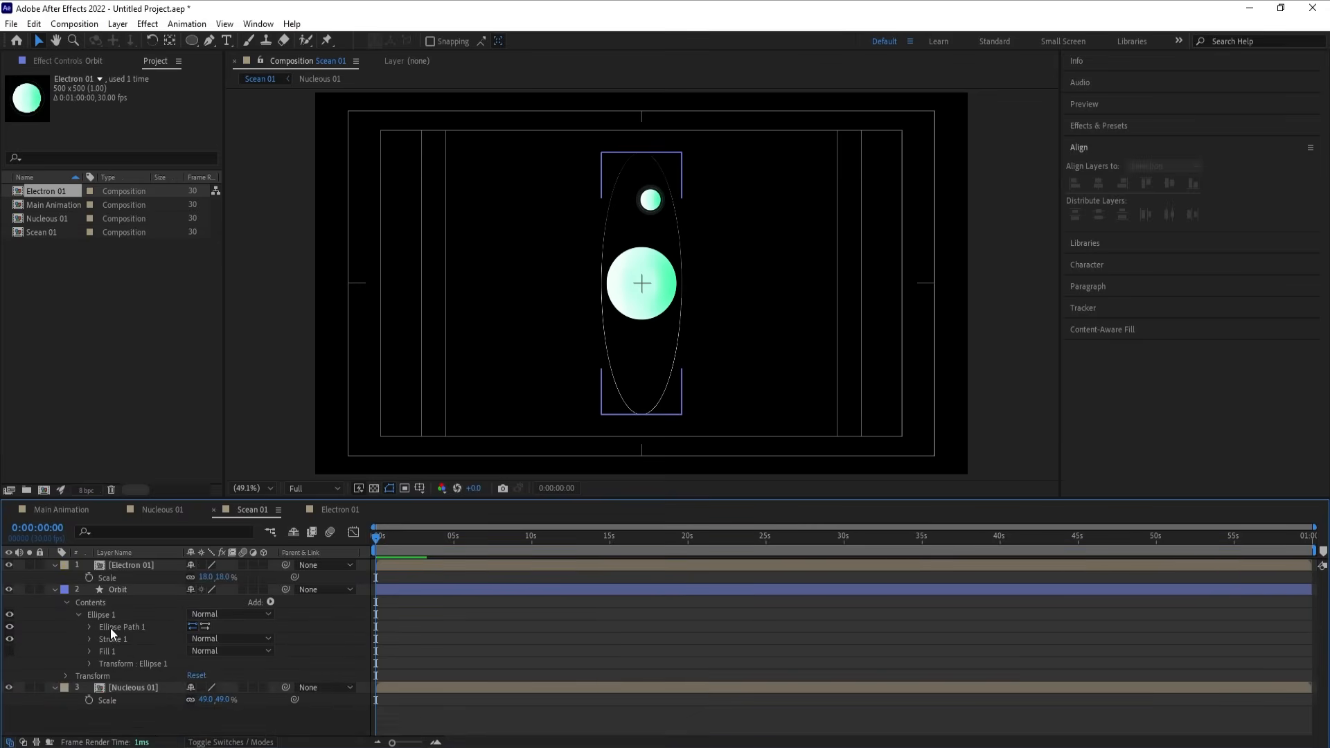
click(110, 628)
click(89, 626)
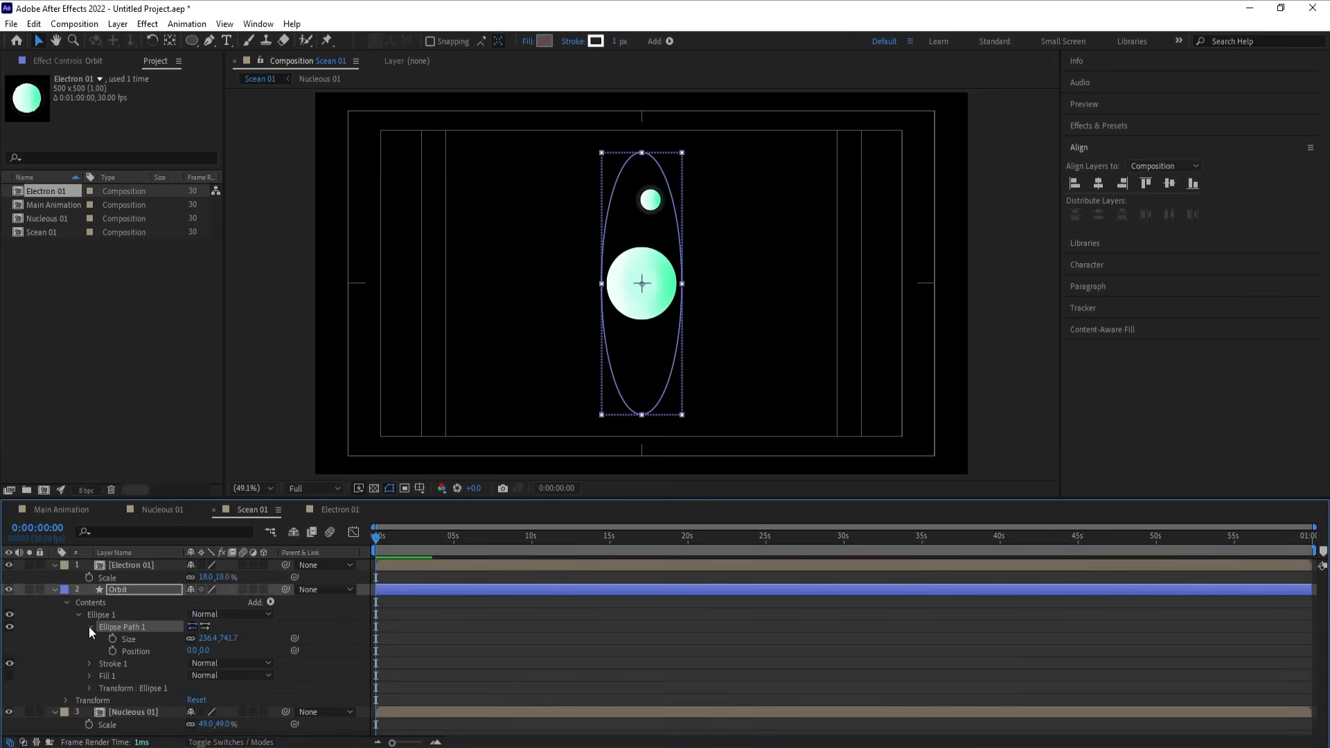
right_click(135, 627)
click(176, 539)
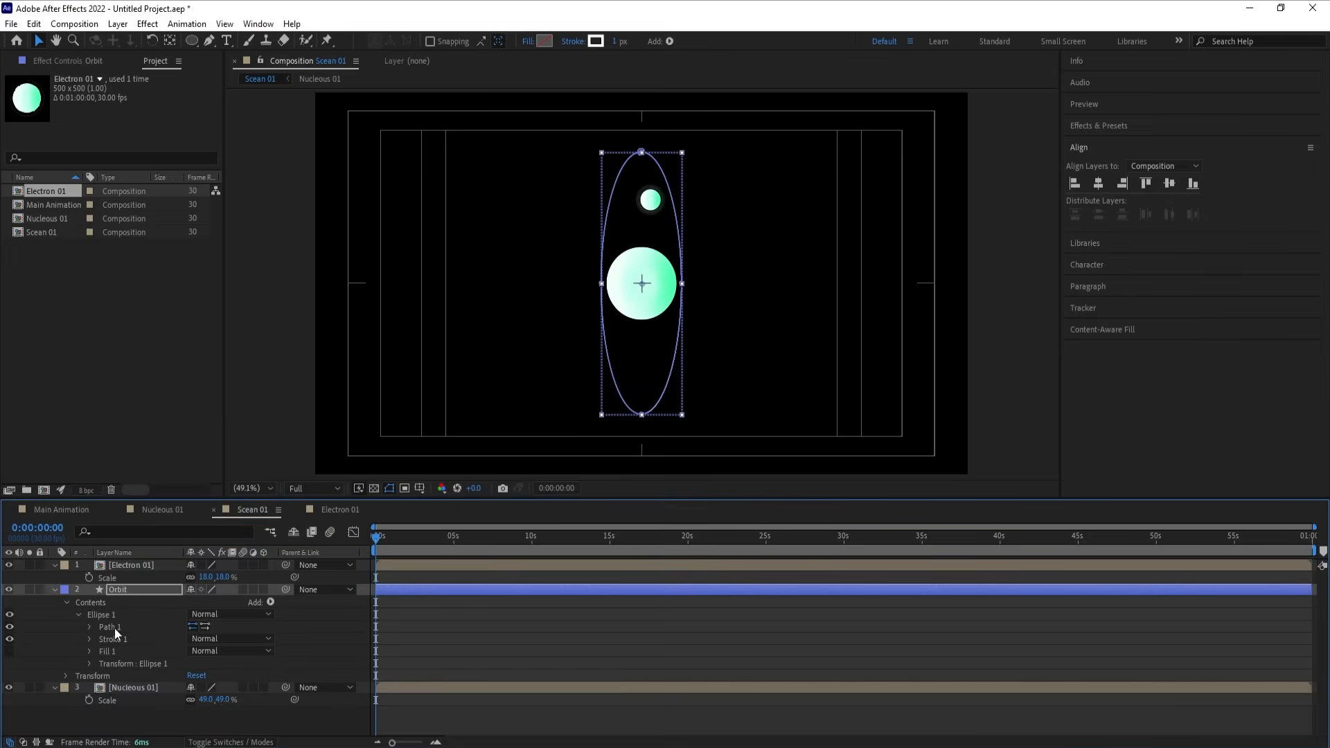
Step: Add a keyframe for the orbit's Path property at 0:00:00:00 and copy that keyframe
click(89, 627)
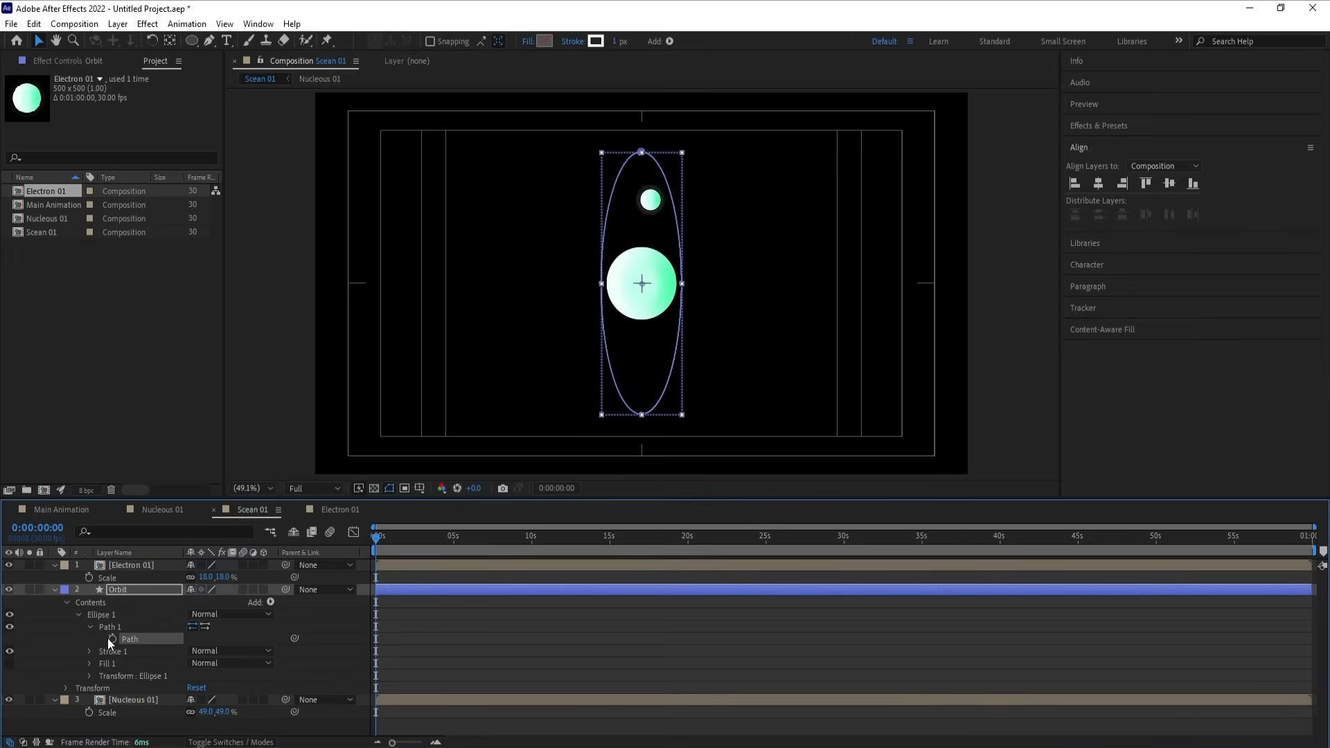
click(109, 638)
click(395, 630)
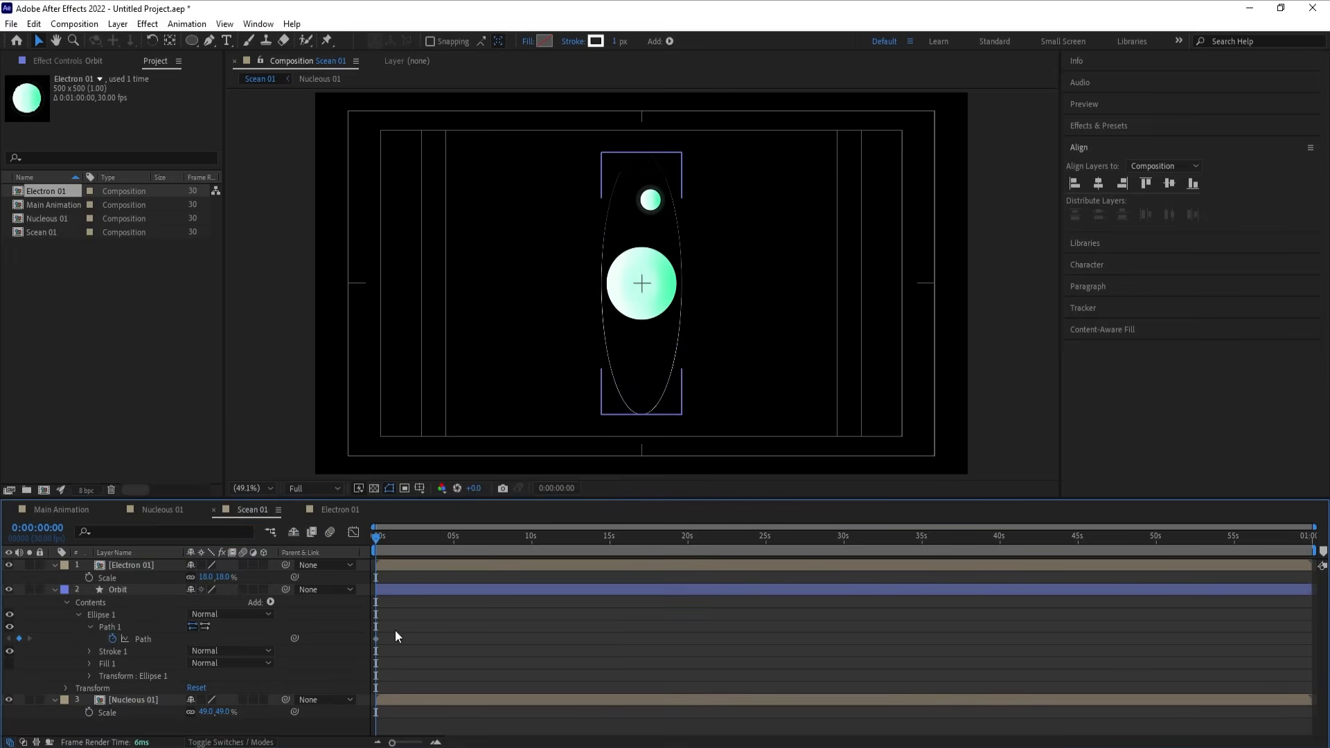
click(374, 640)
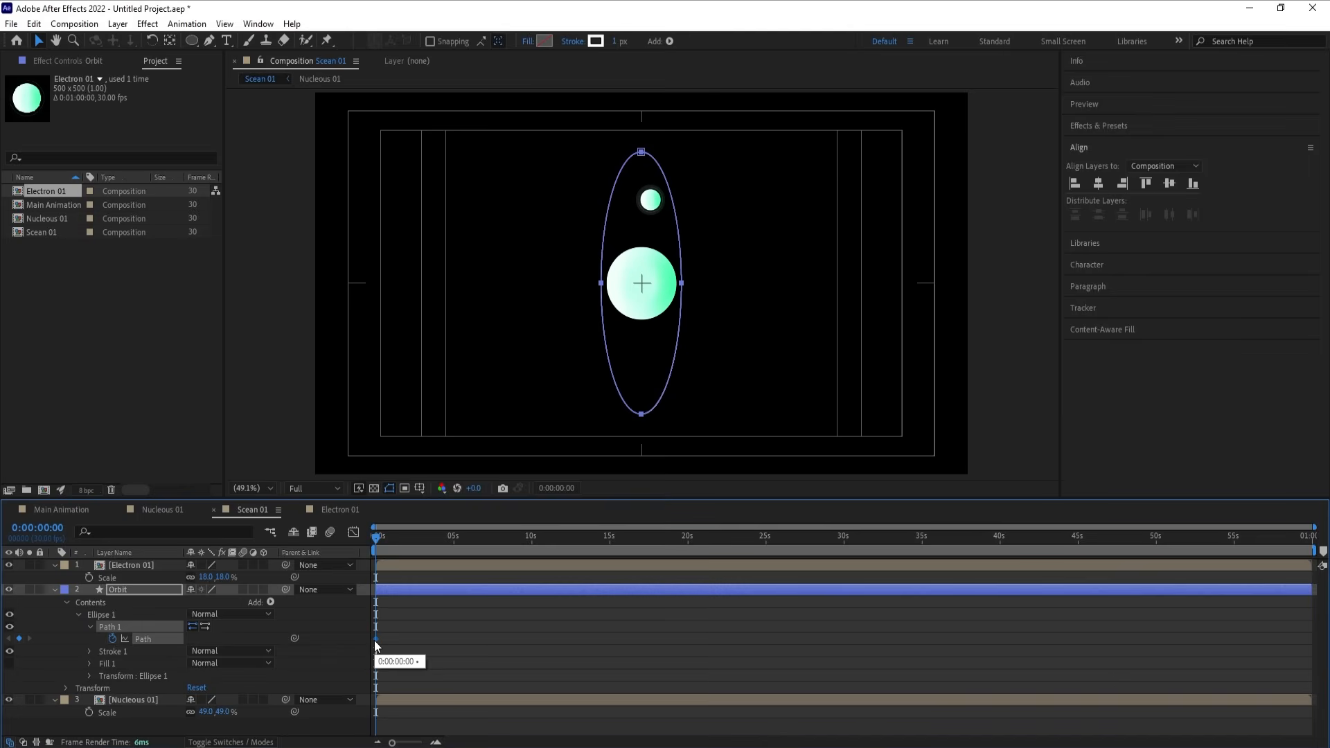
click(413, 626)
Step: Paste the copied orbit path into the Electron 01 layer's Position property as its motion path
click(382, 565)
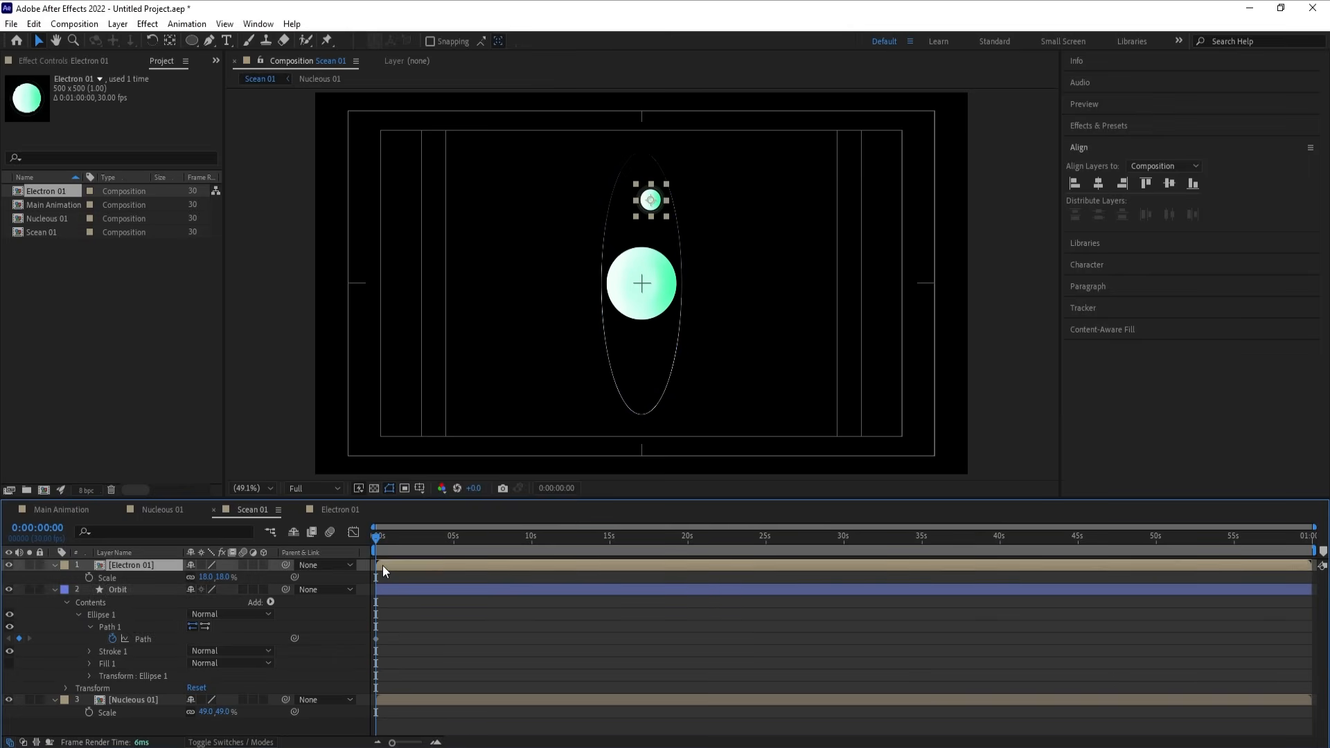
key(p)
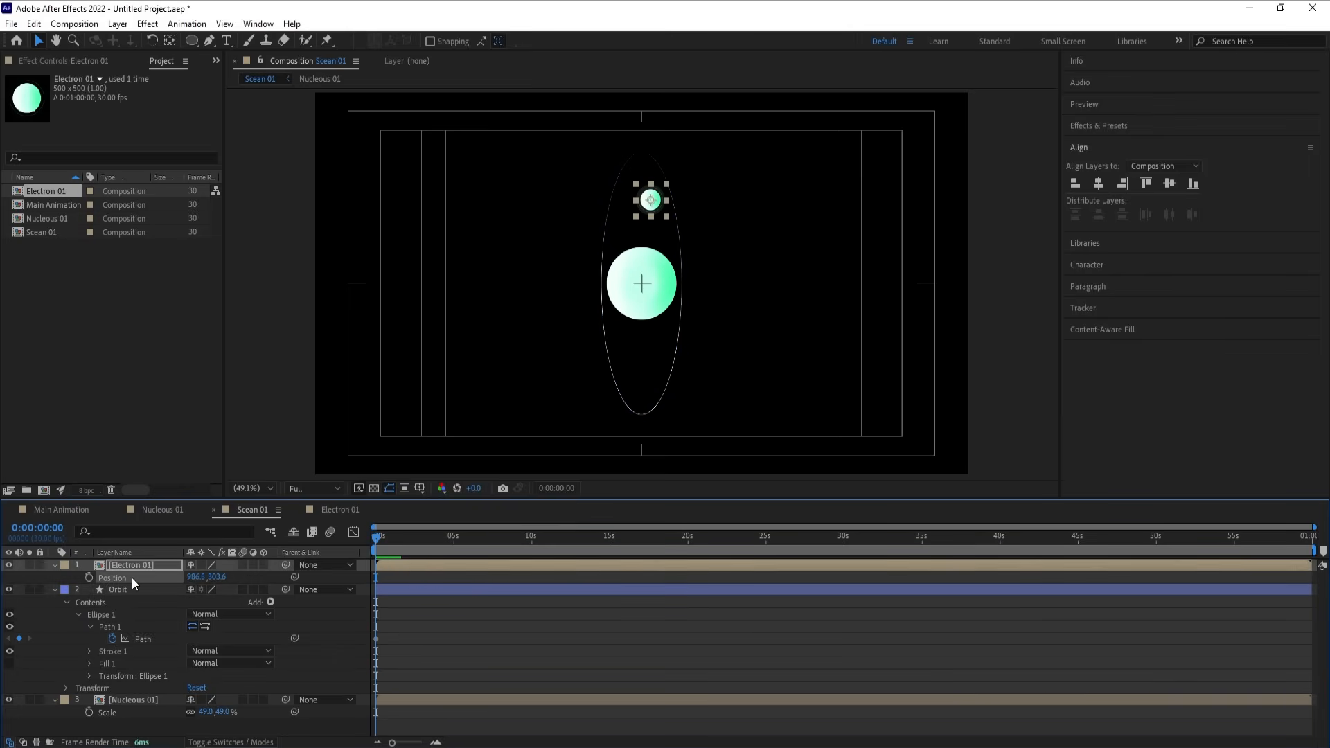
key(ctrl+v)
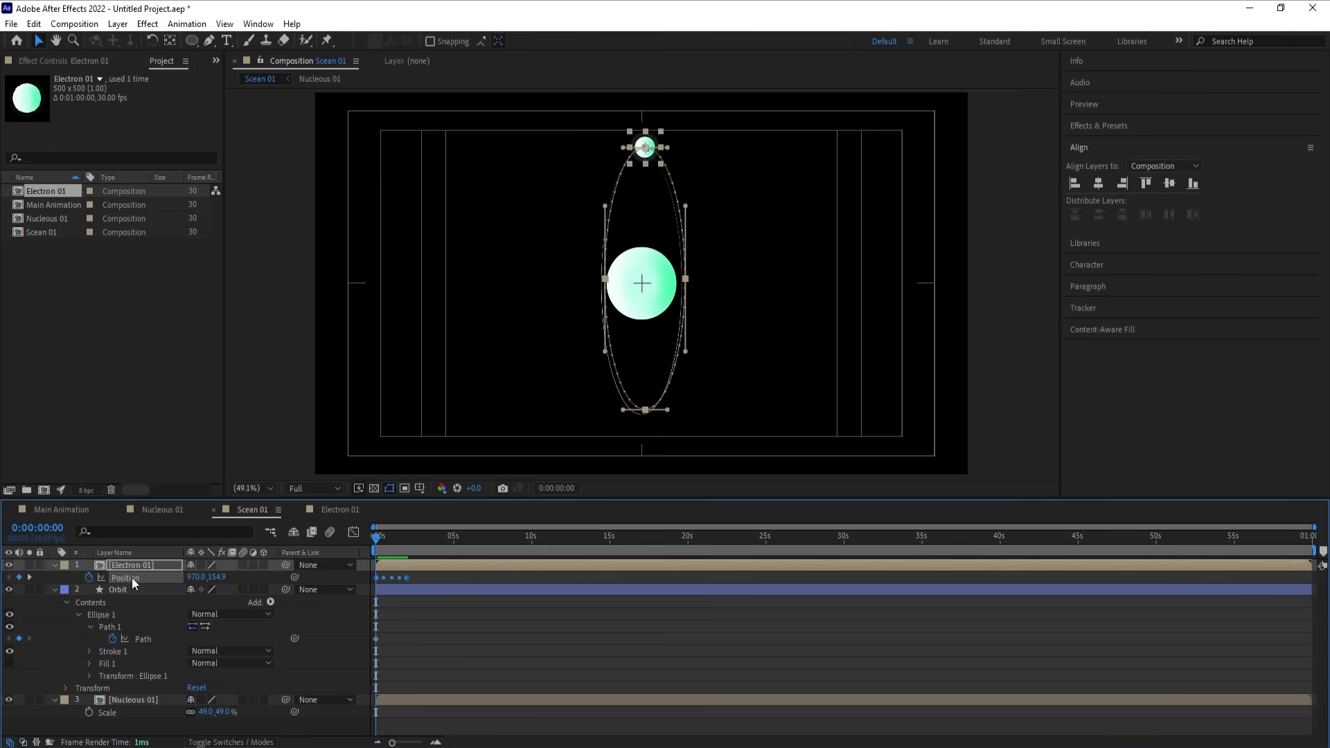
Step: Examine how Electron 01's motion path lines up with the orbit and how its Position keyframes are spaced
scroll(656, 222, up, 4)
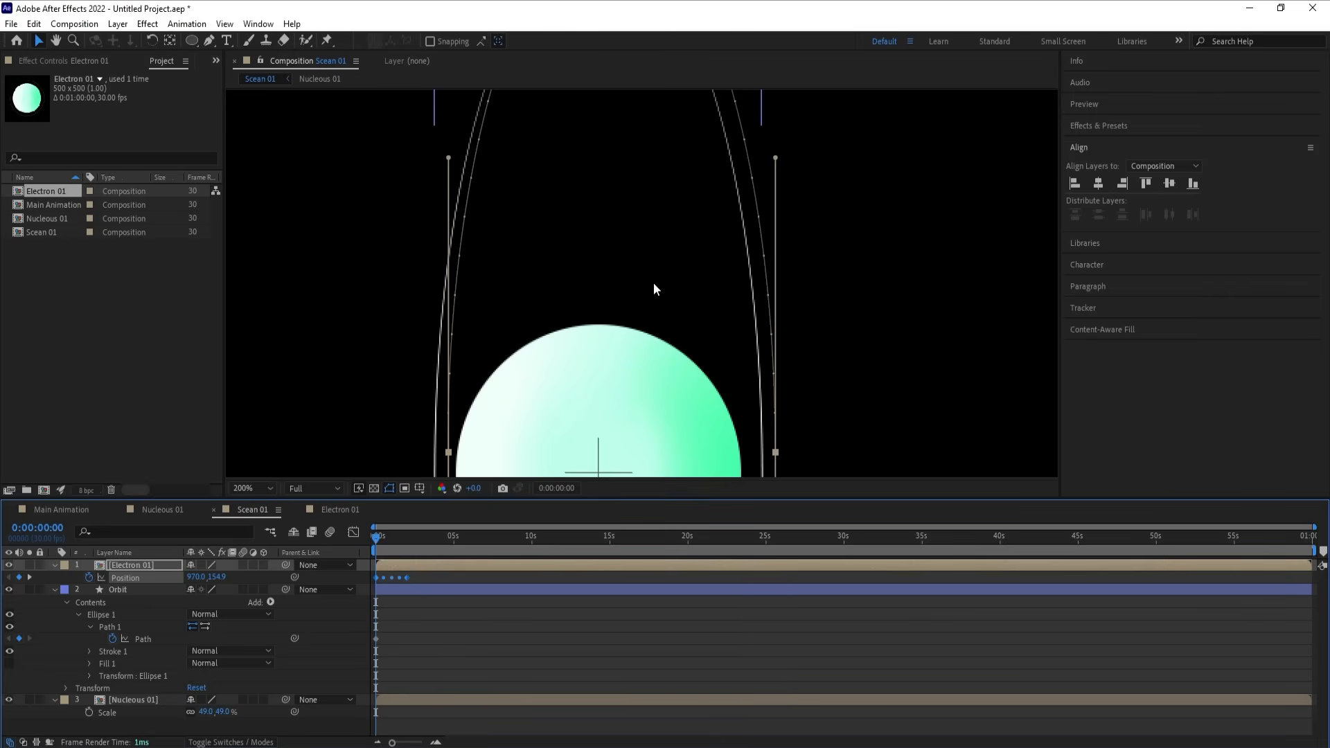
scroll(654, 290, down, 2)
key(=)
key(=)
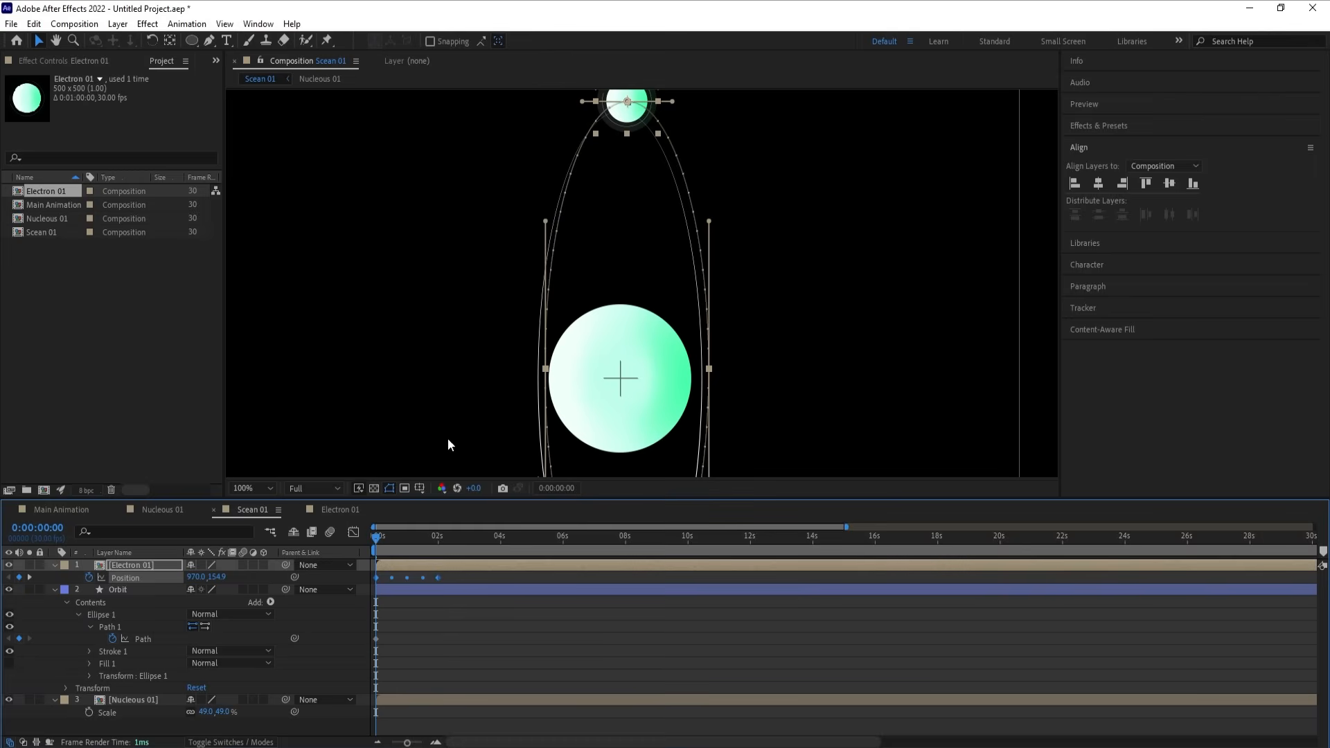
mouse_move(376, 539)
mouse_down()
mouse_move(389, 536)
mouse_move(374, 540)
mouse_up()
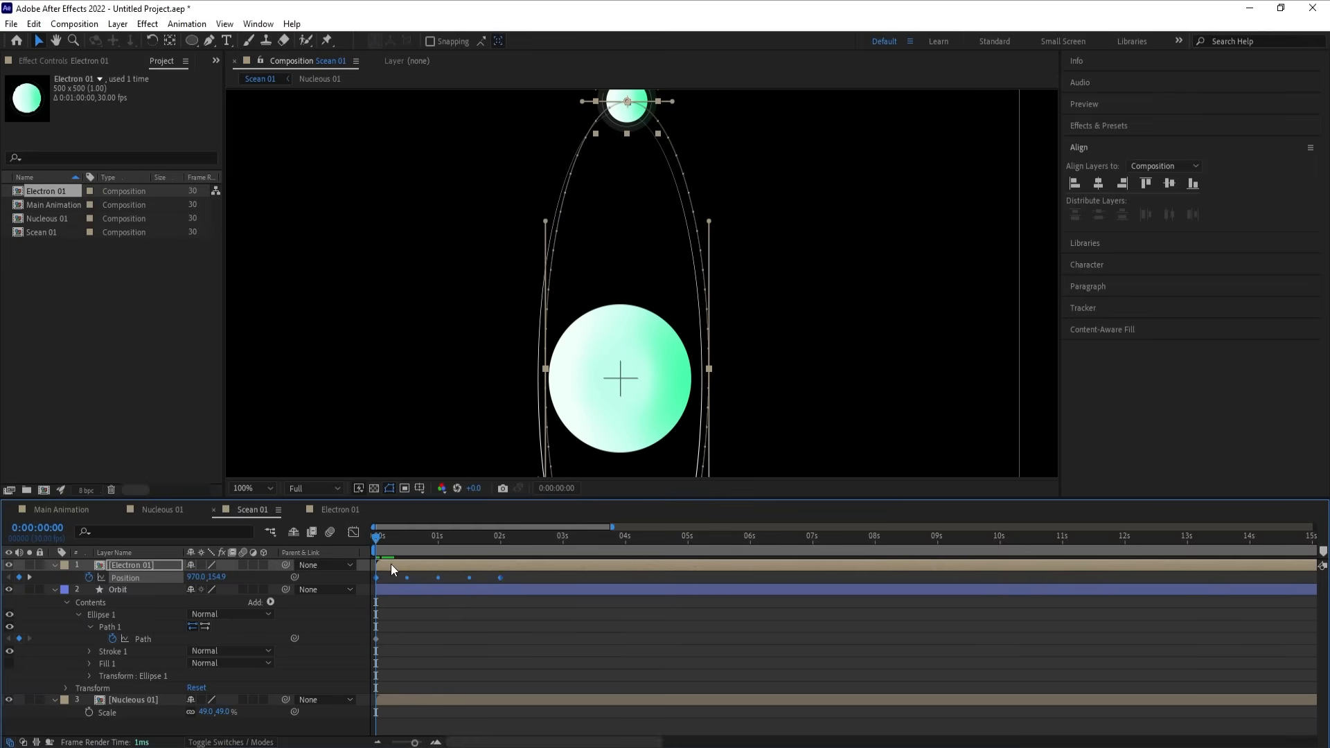
Step: Select all of Electron 01's Position keyframes, move its motion path onto the orbit with the electron at about 960, 172.9, and preview it
drag(528, 579, 357, 585)
click(630, 124)
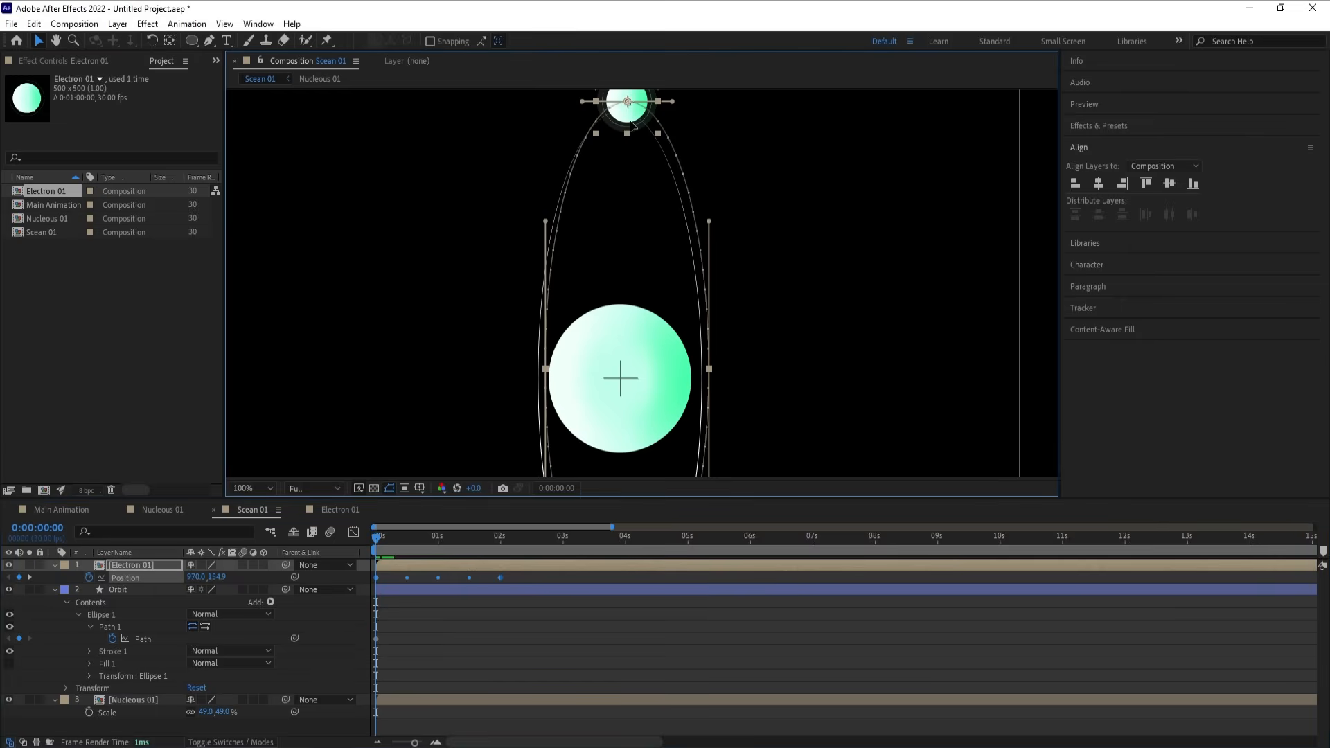
drag(631, 124, 624, 137)
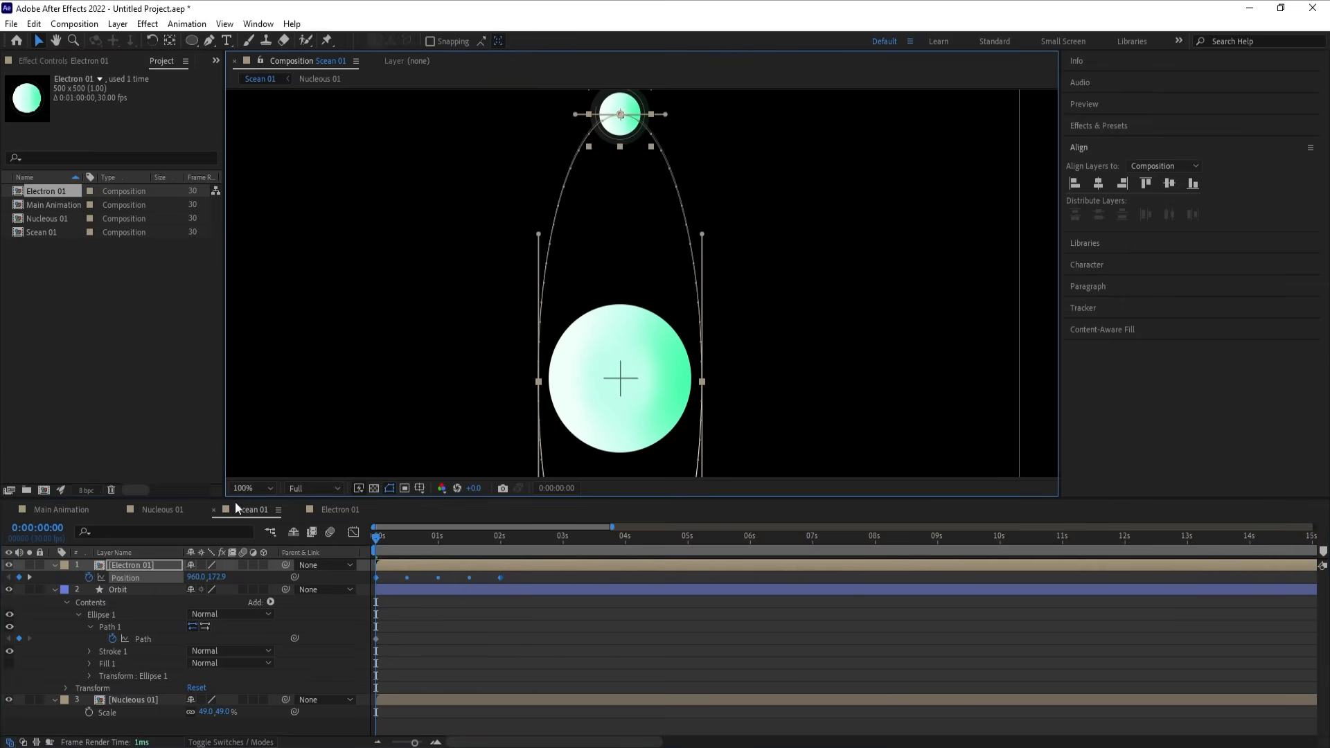
click(251, 488)
click(262, 235)
key(space)
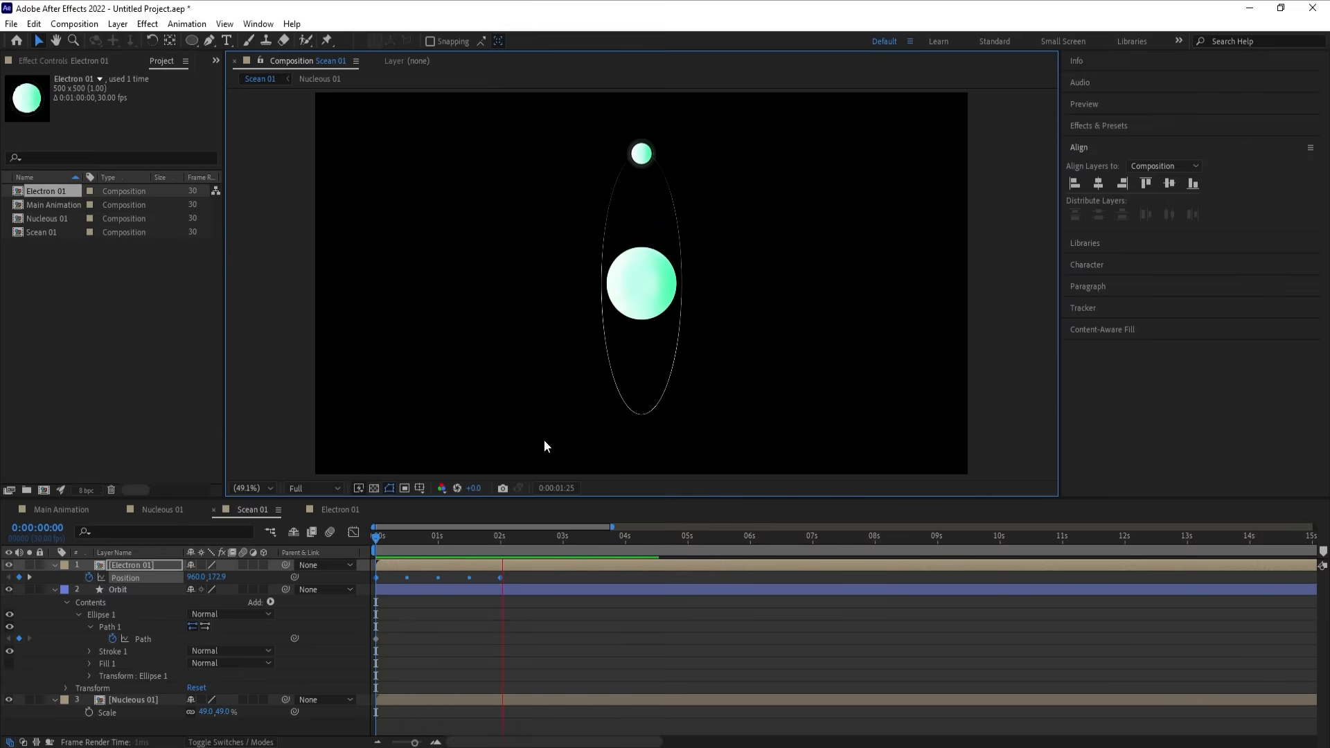
Step: Move Electron 01's last Position keyframe to about 5 seconds to slow the electron's travel, and preview the motion
click(500, 580)
drag(500, 580, 685, 575)
key(space)
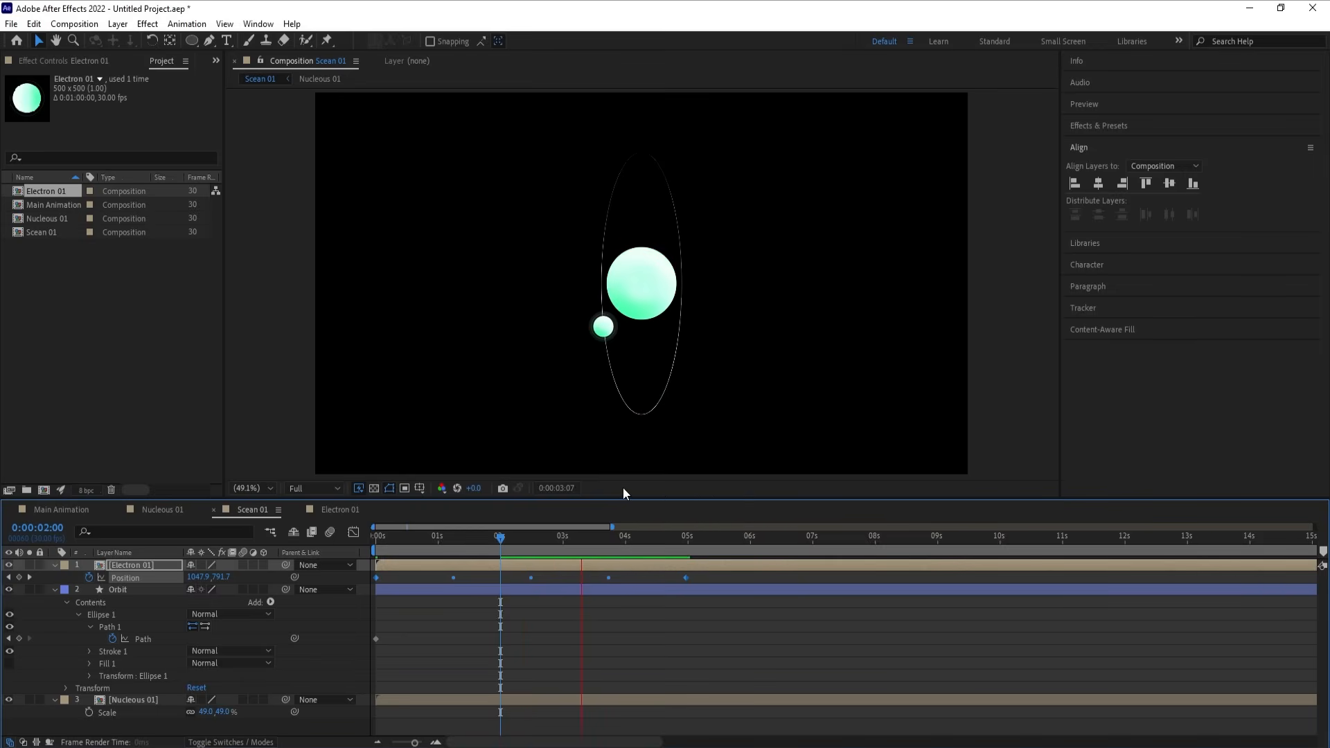
key(space)
Step: Set the Electron 01 layer's scale to 10%
click(404, 581)
click(395, 567)
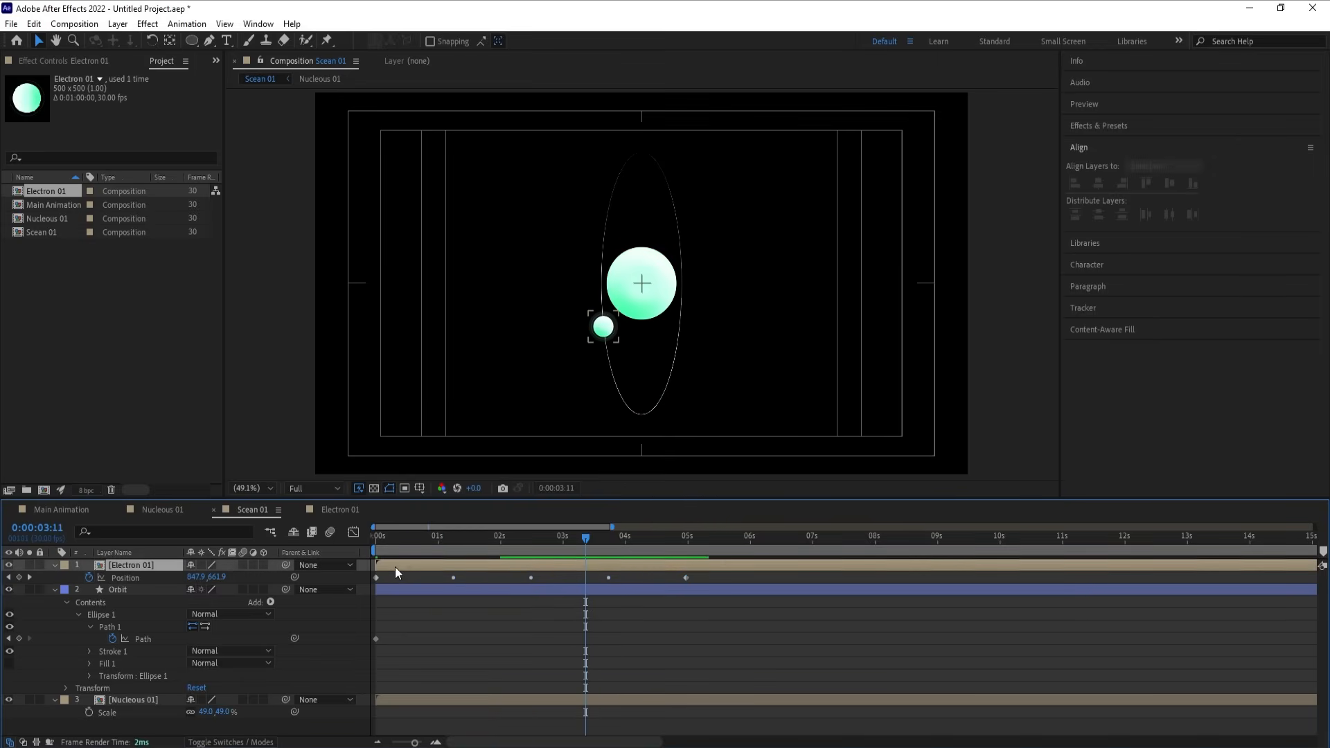
key(s)
click(209, 577)
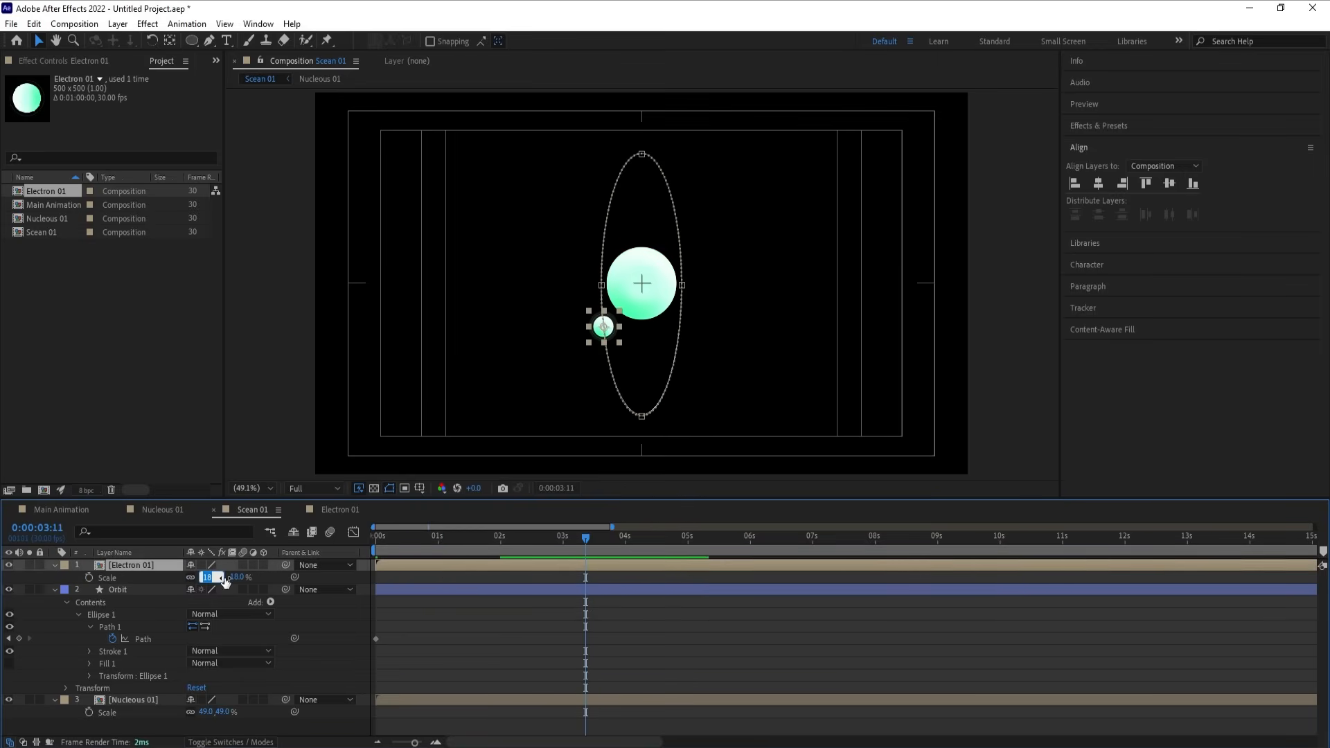
text(10)
key(Return)
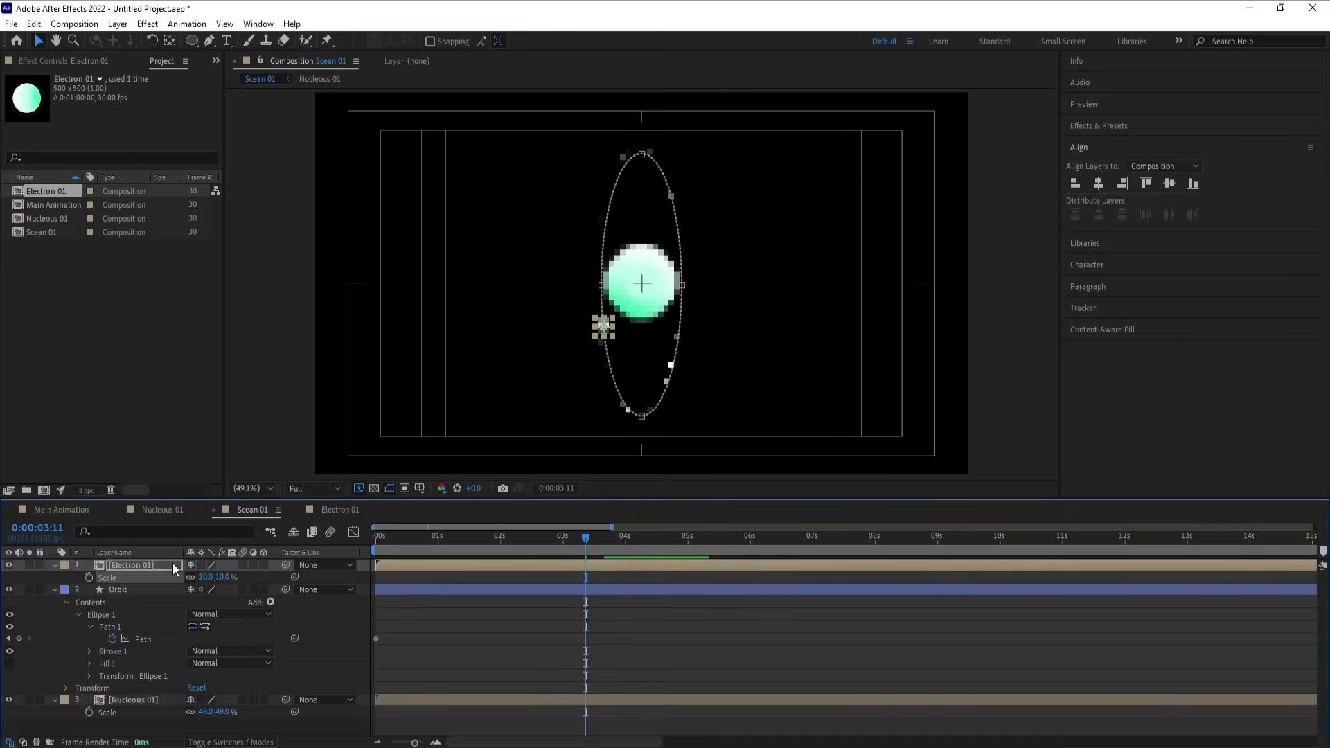
Step: In the Electron 01 composition, set Shape Layer 1's opacity to 30%, and preview the result in Scean 01
double_click(172, 565)
click(140, 601)
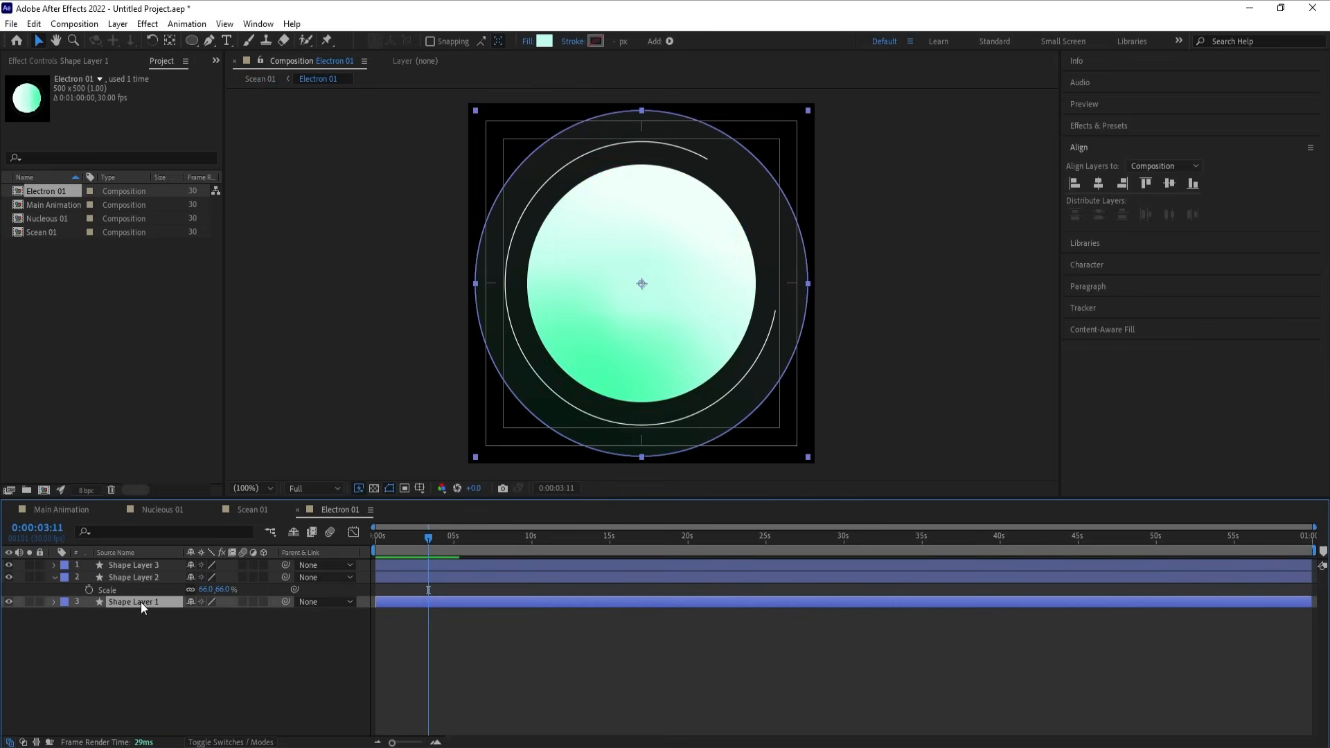
key(t)
click(194, 614)
key(Return)
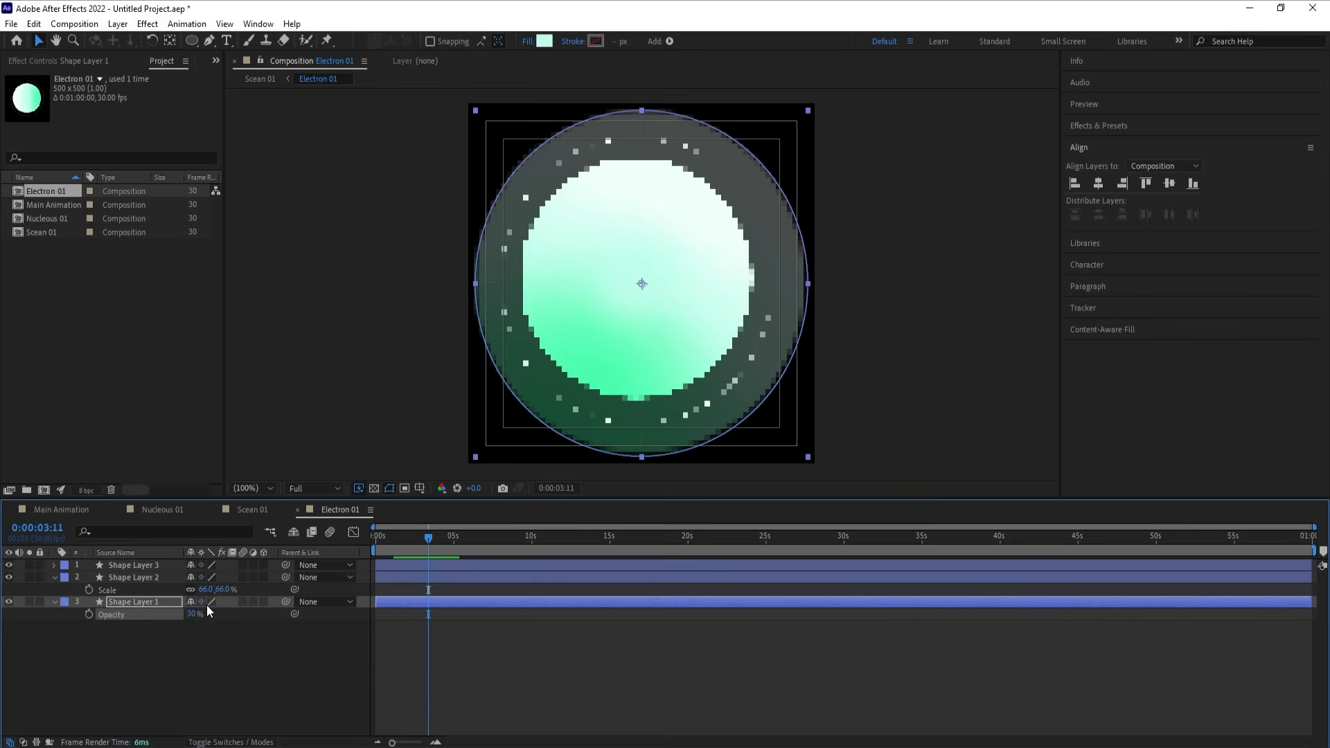
click(254, 510)
click(514, 687)
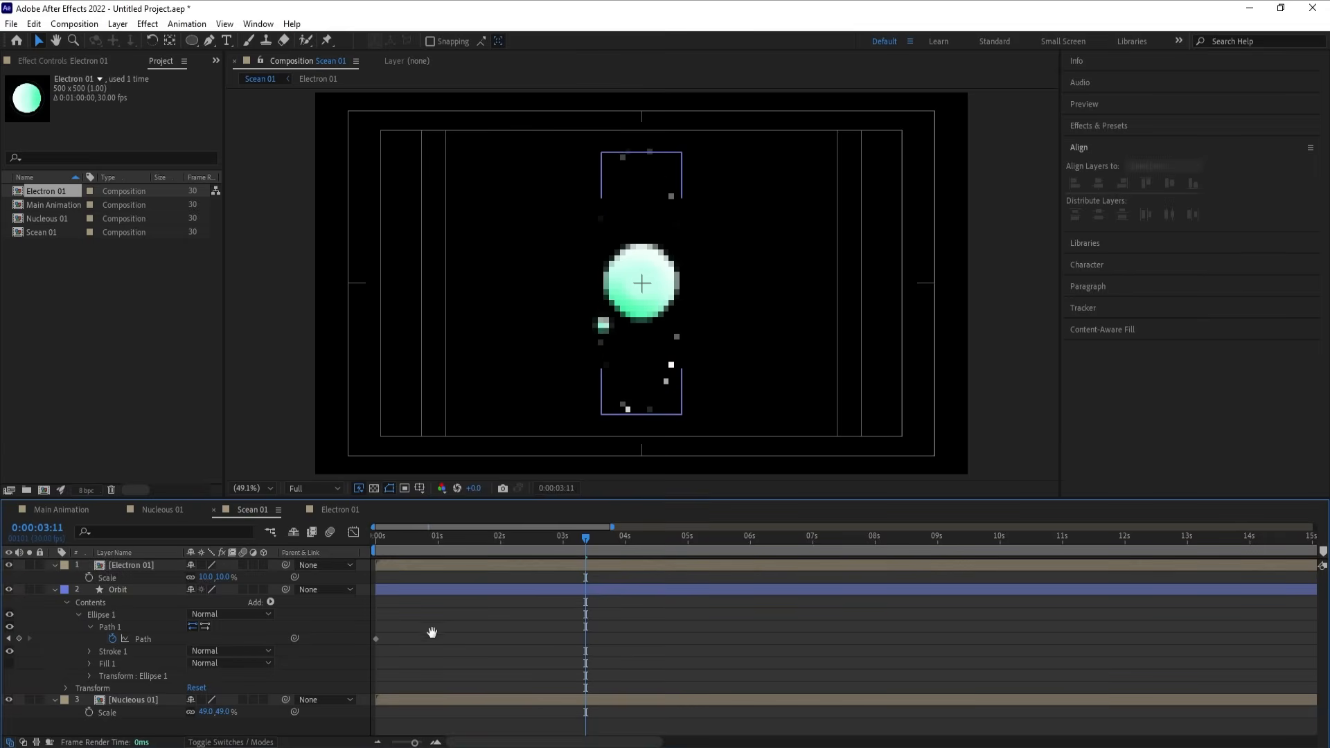
key(space)
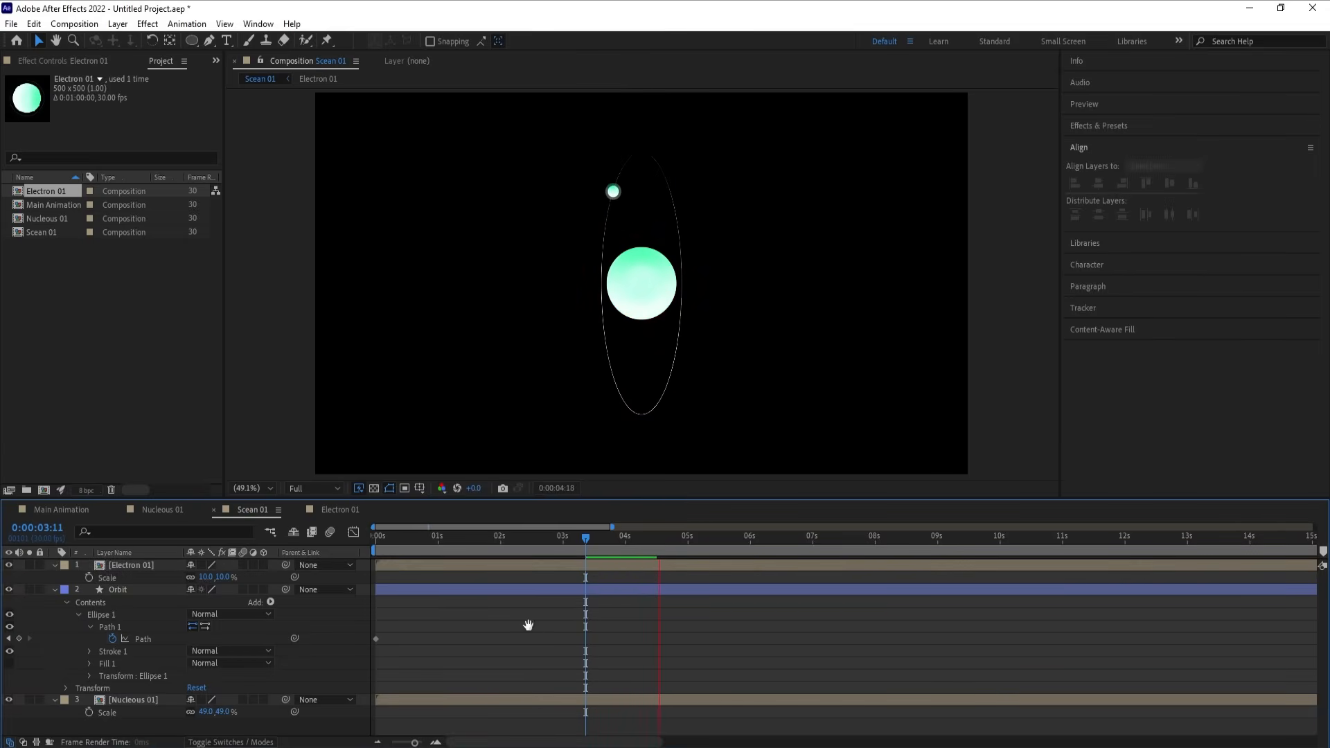
key(space)
Step: Collapse the layers' properties and add Trim Paths to the Orbit layer's contents
key(u)
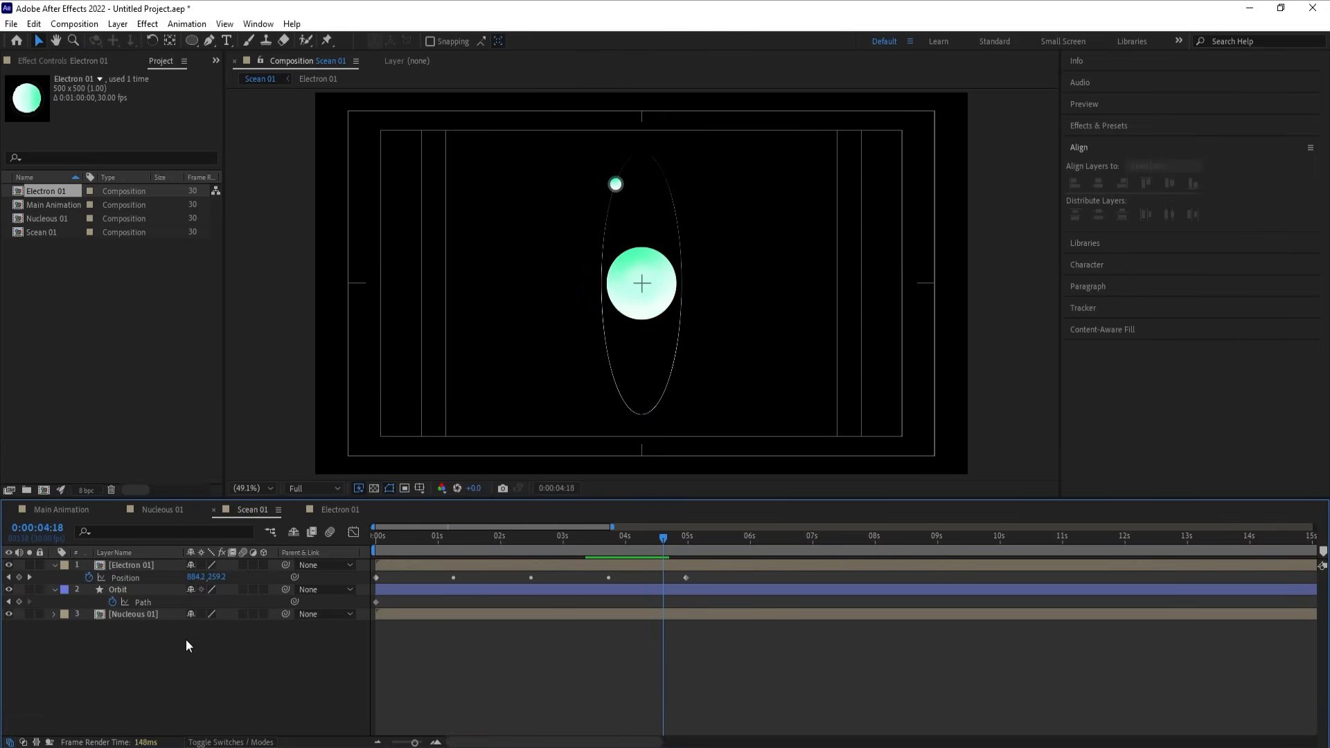
key(u)
click(122, 577)
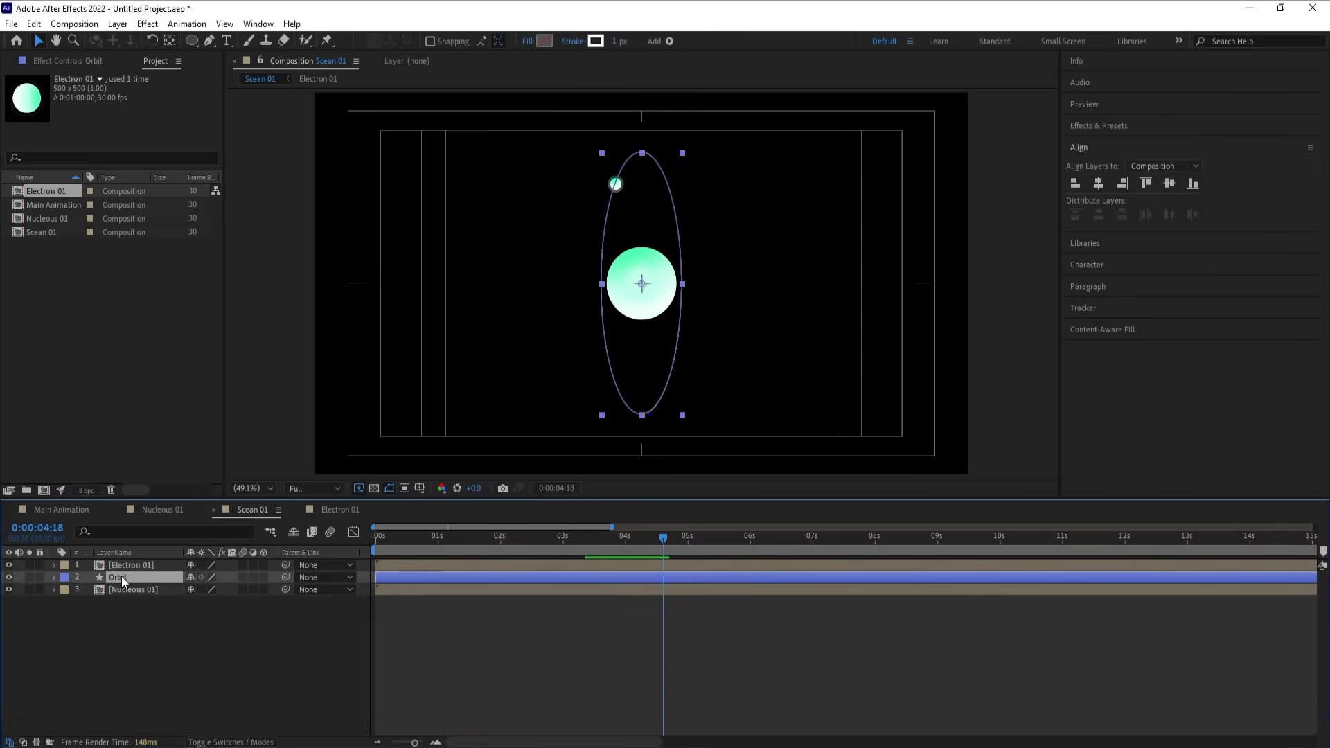
click(54, 577)
click(270, 589)
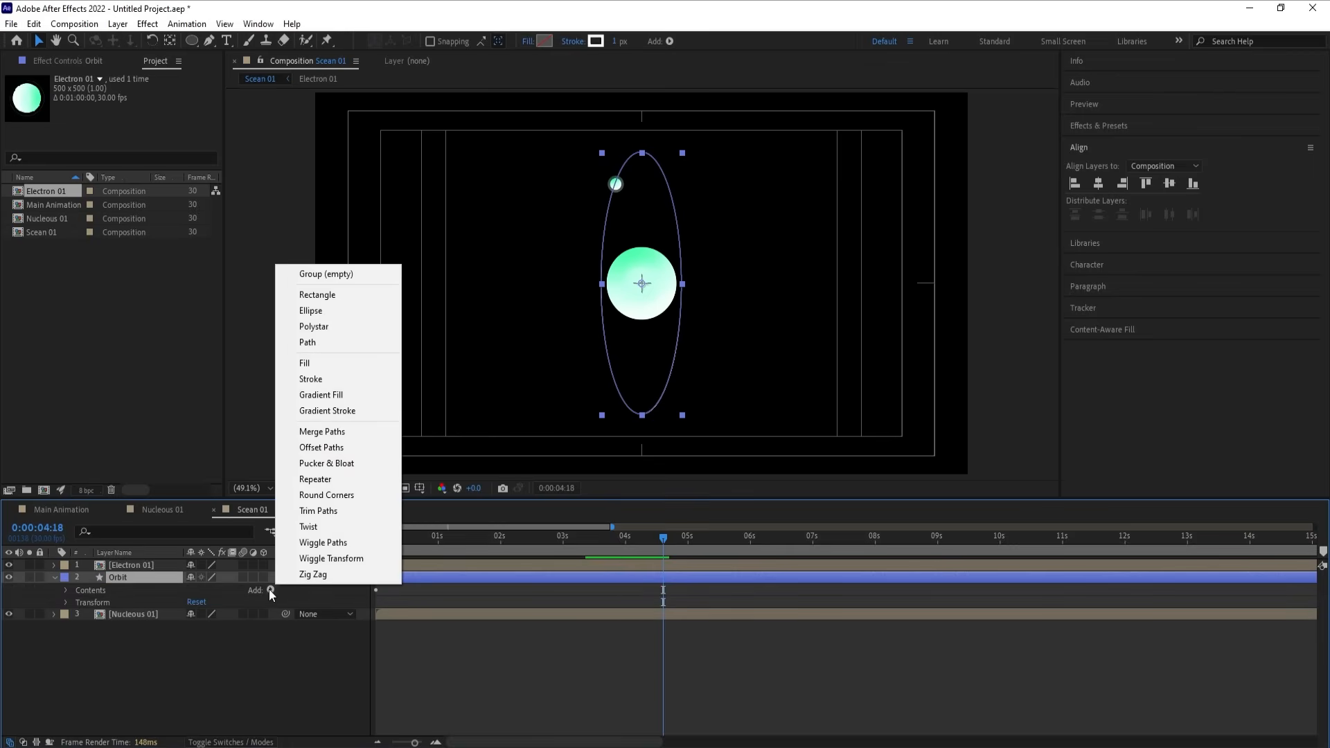
click(318, 512)
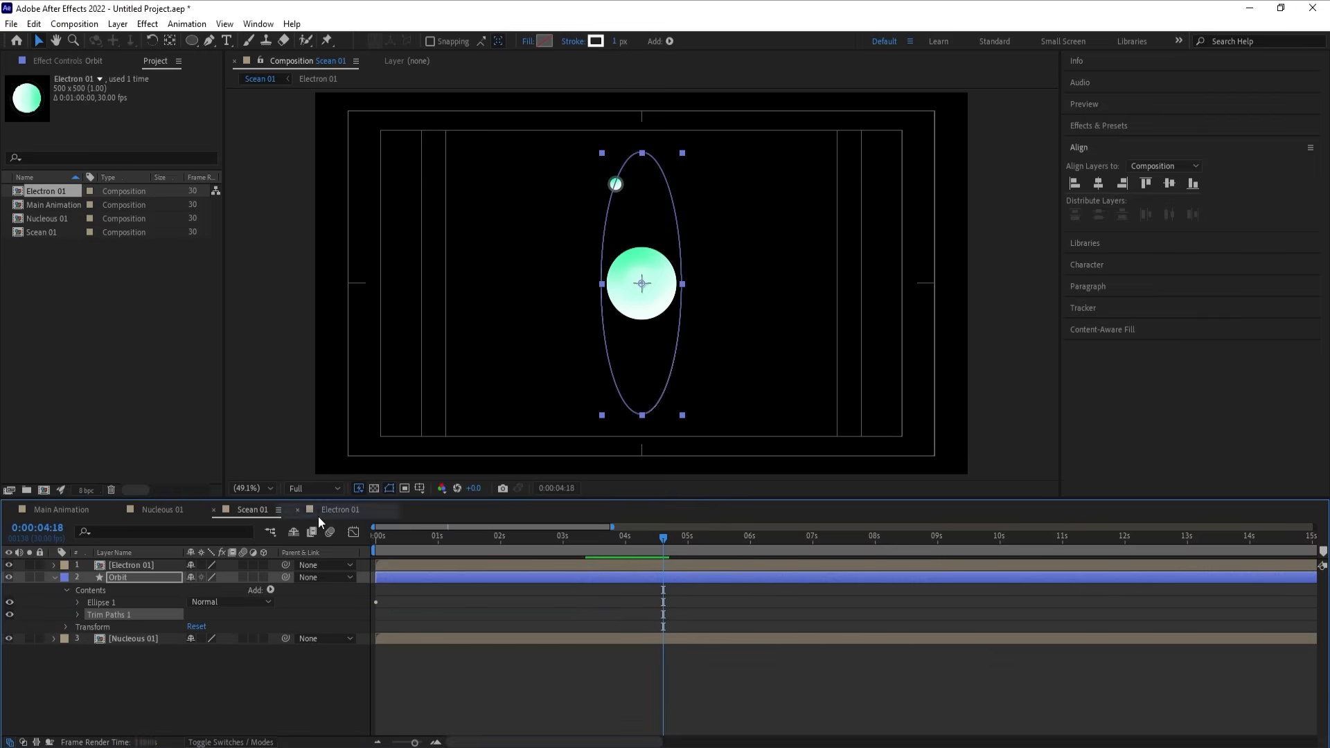
Step: Apply the expression time*100 to the Offset of the Orbit layer's Trim Paths 1
key(Home)
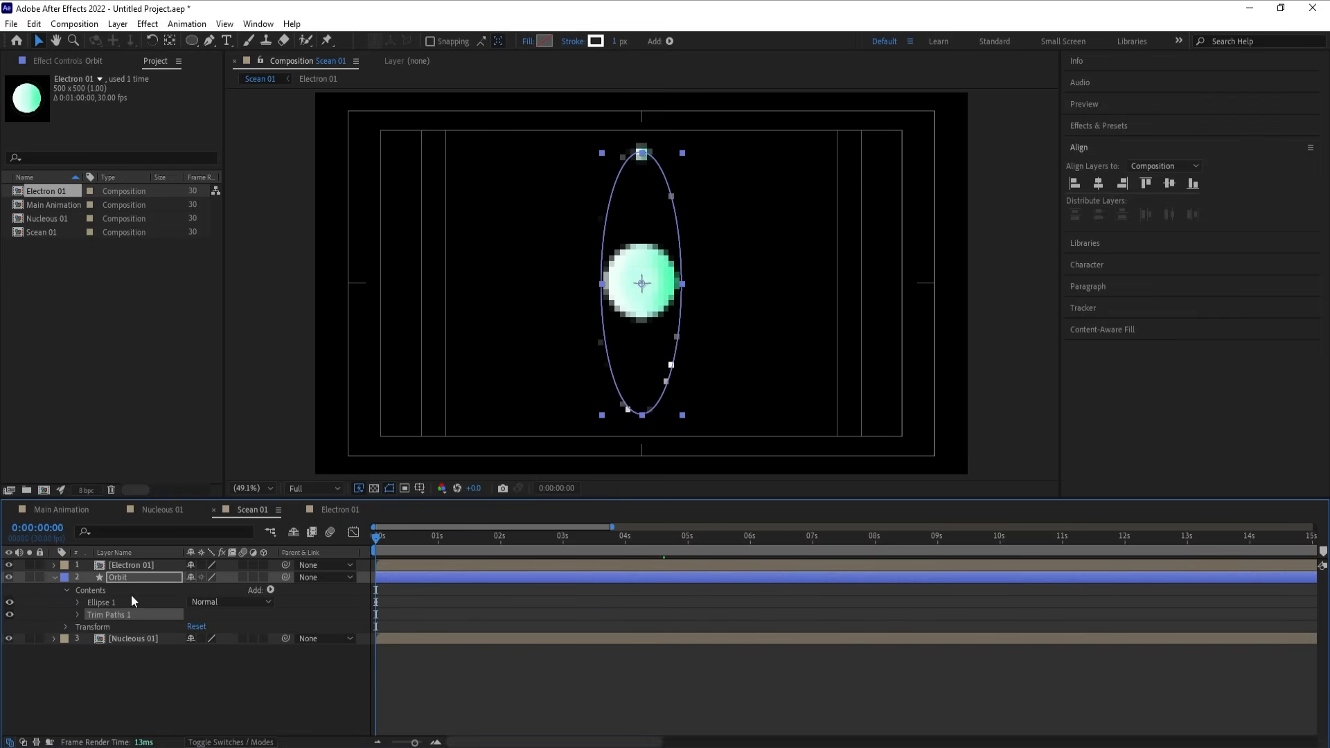
click(76, 615)
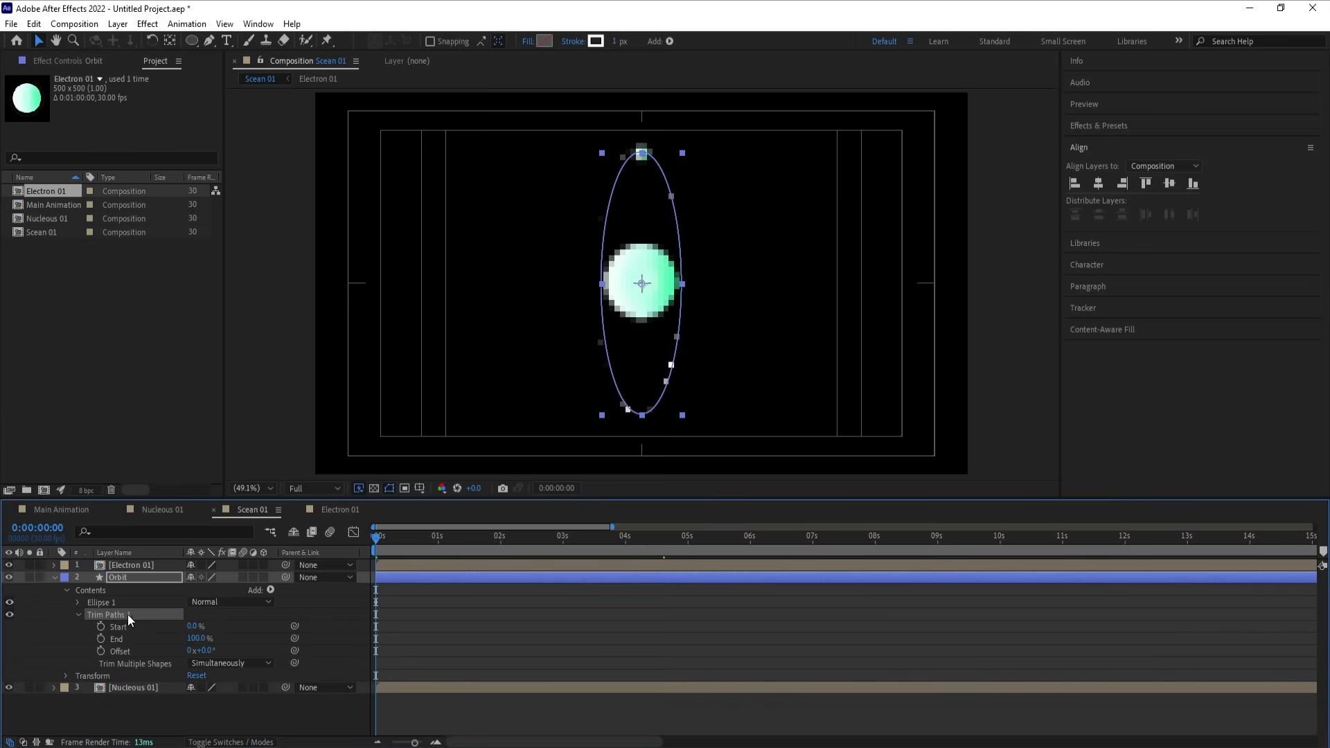
alt+click(102, 649)
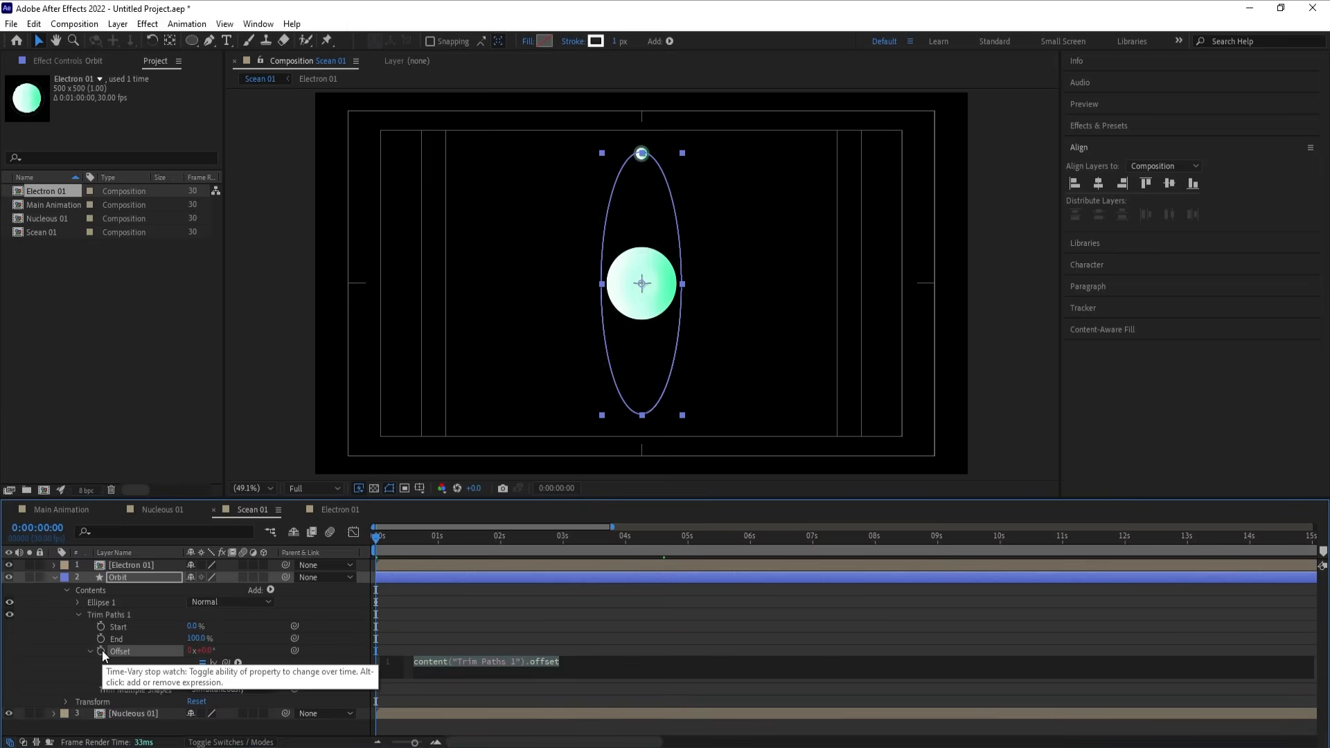
text(tim)
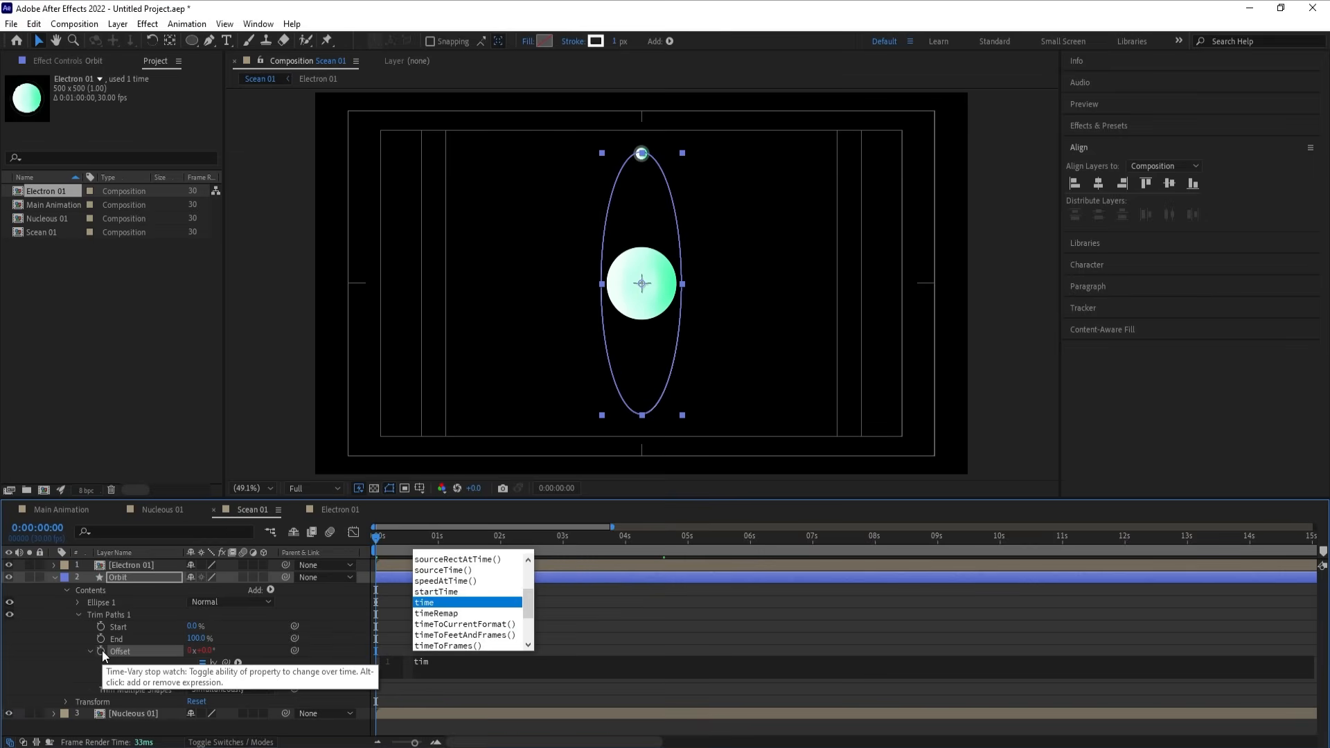
key(Return)
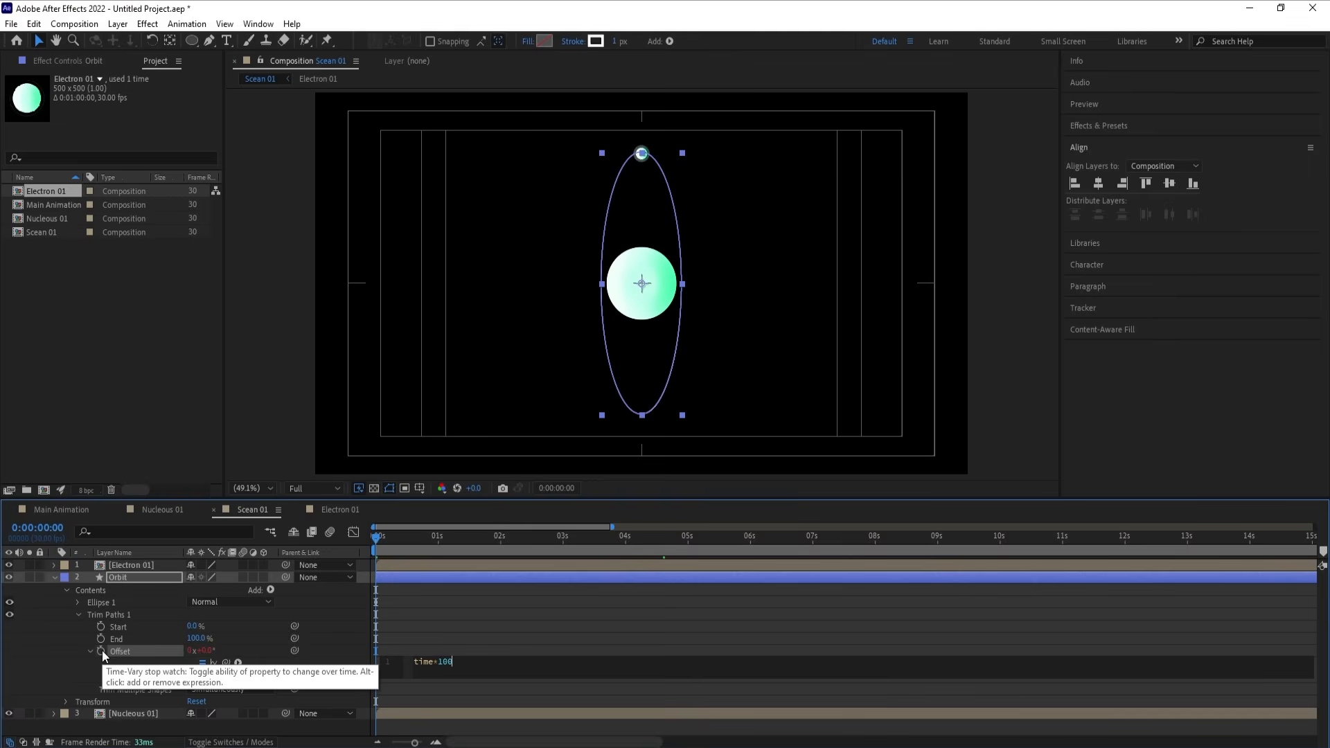
click(414, 604)
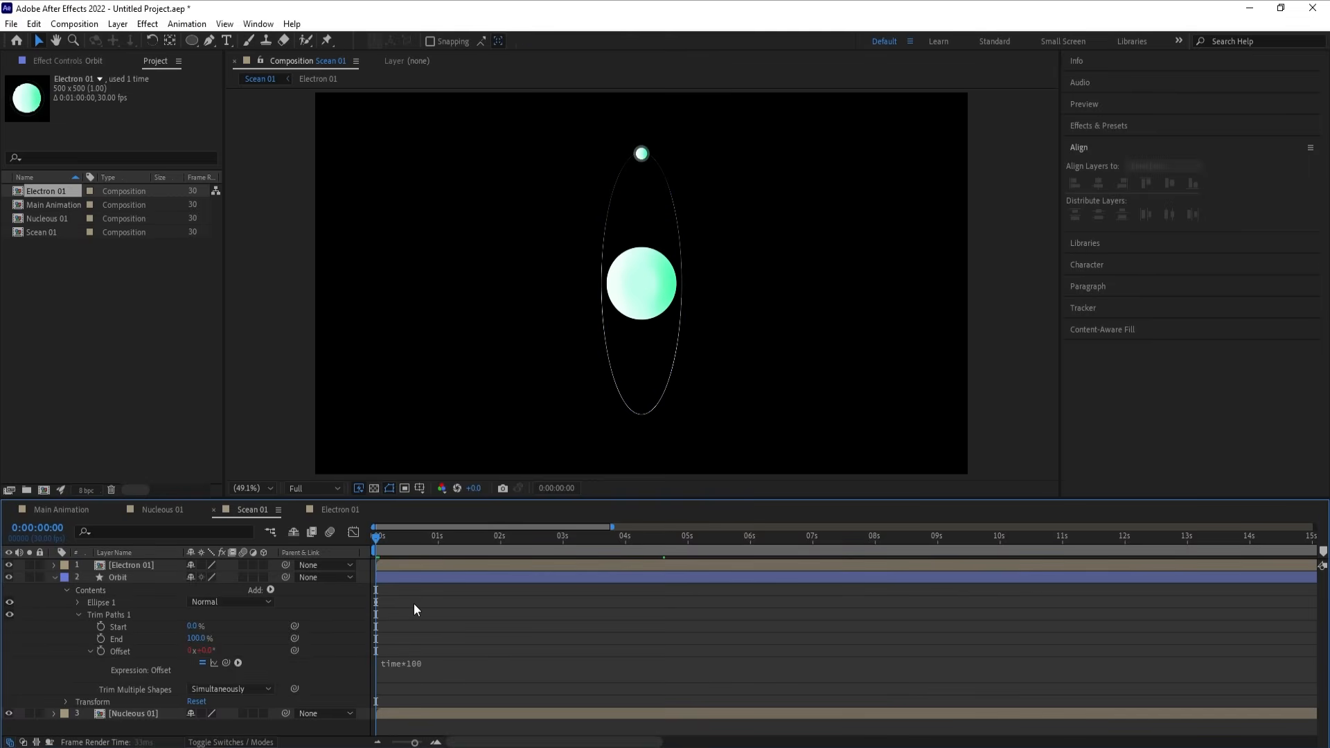
Step: Preview how the orbit line's taper rotates relative to the moving electron, from the start and from 0:00:01:20
key(space)
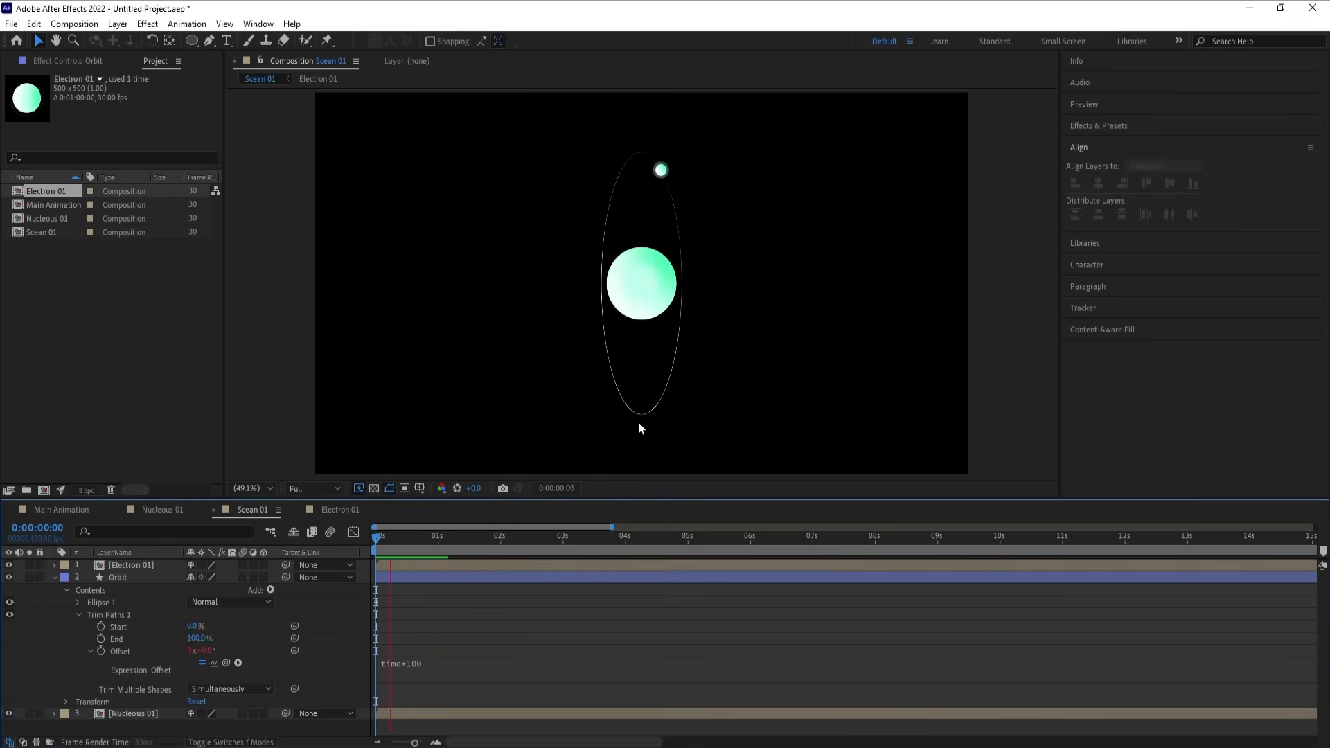
key(space)
drag(444, 542, 480, 552)
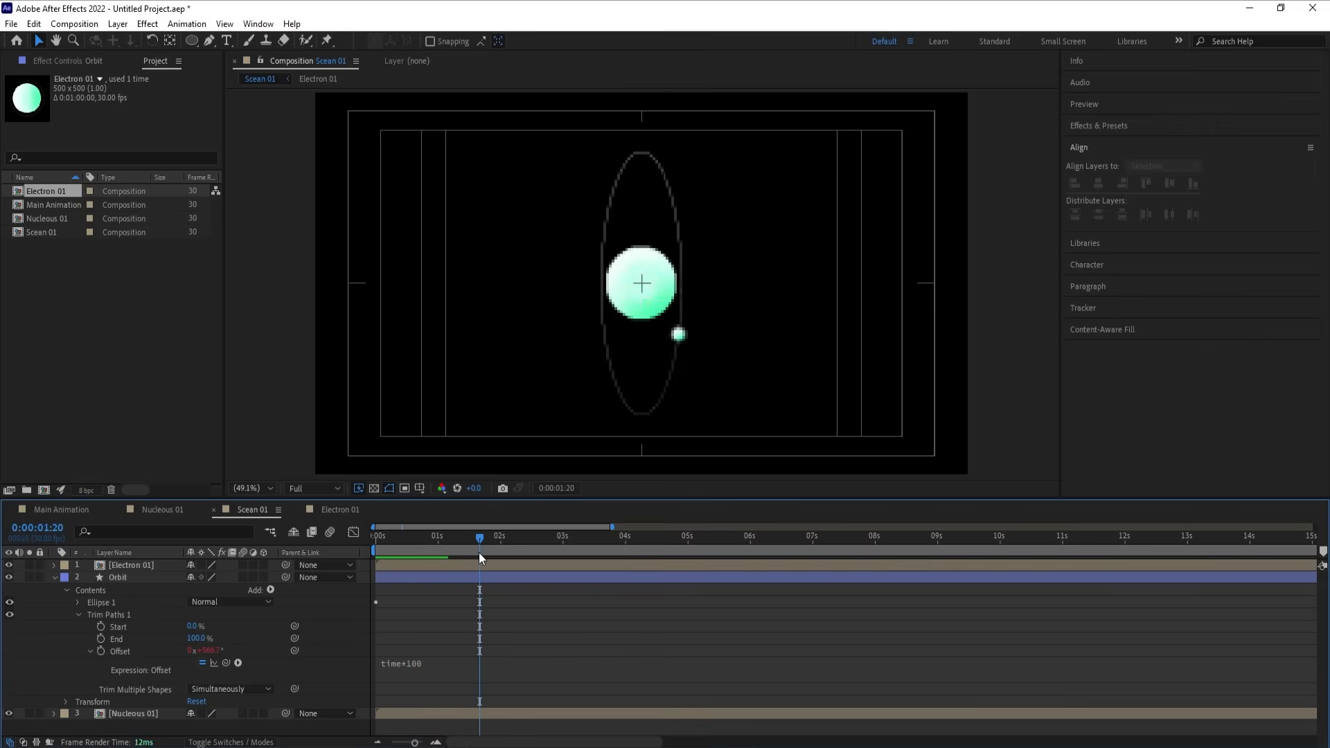
key(space)
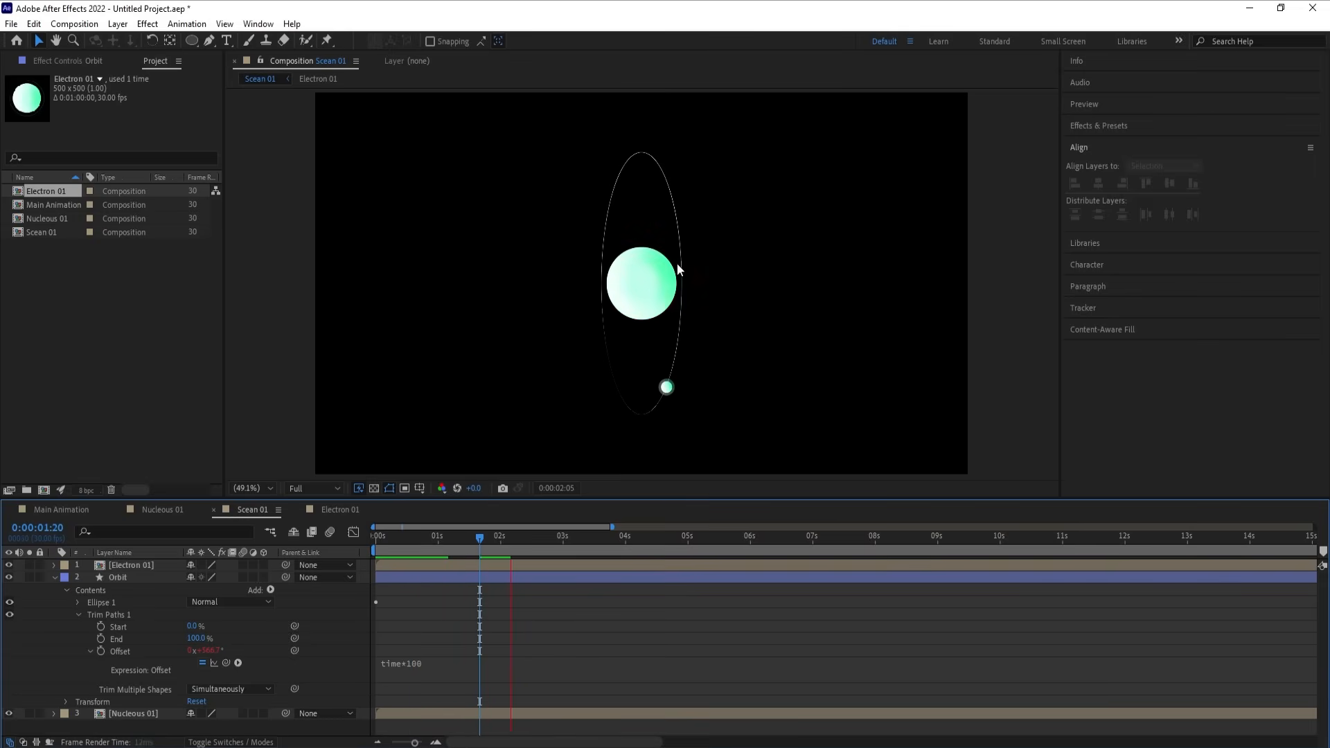
key(space)
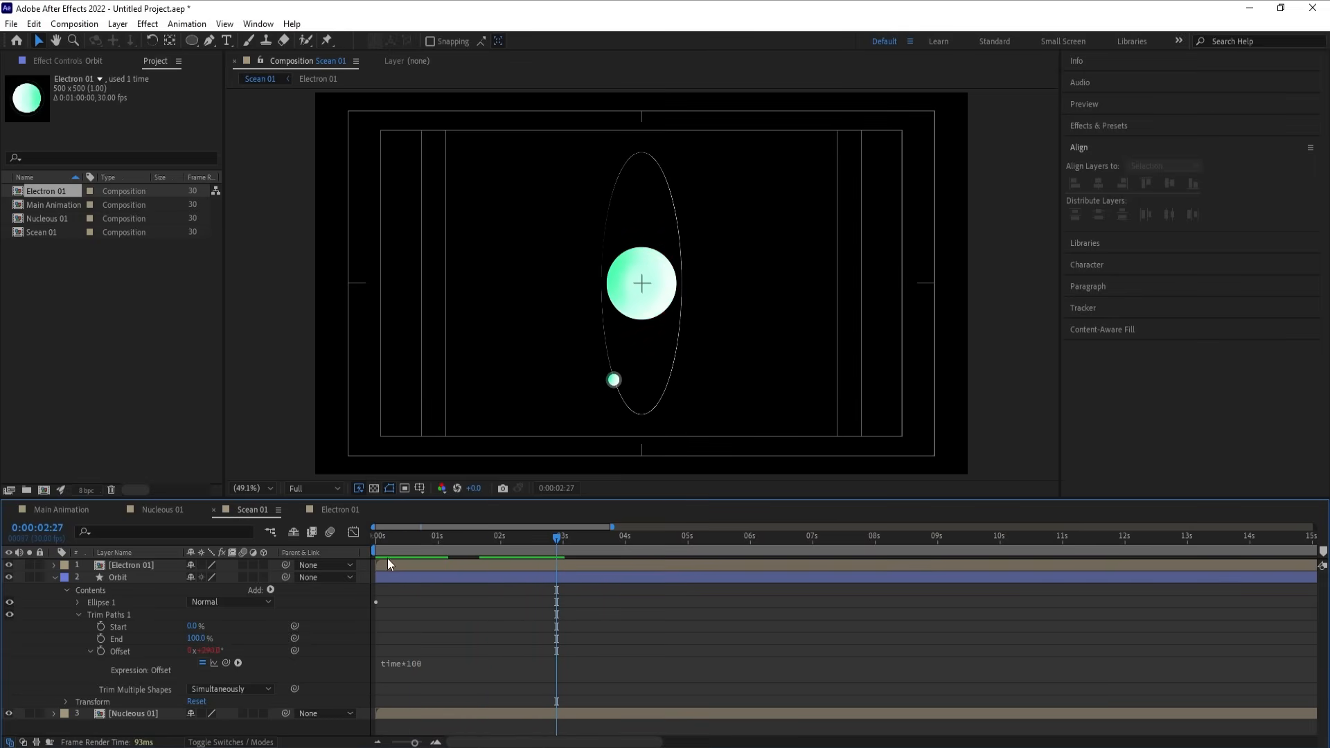
Step: Return to the start of the timeline, collapse the Orbit layer and parent Electron 01 to Orbit
key(Home)
click(55, 577)
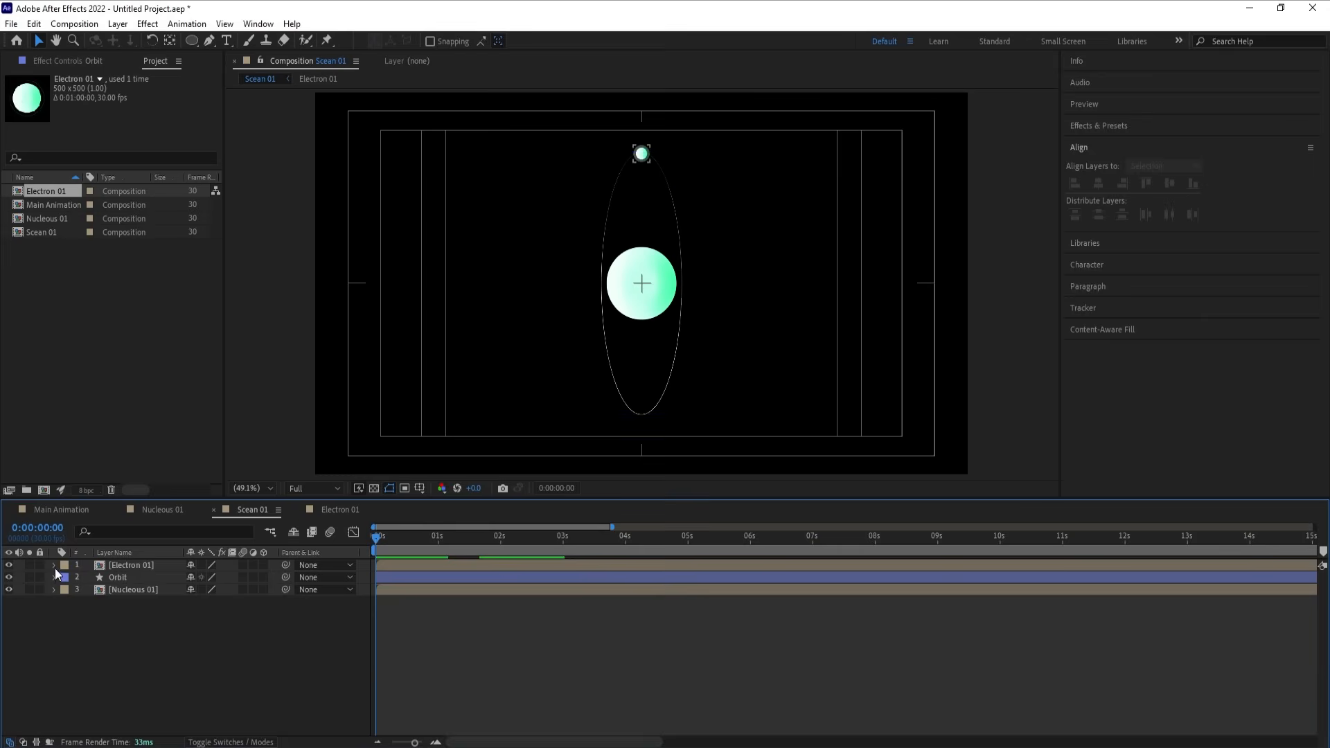
click(123, 565)
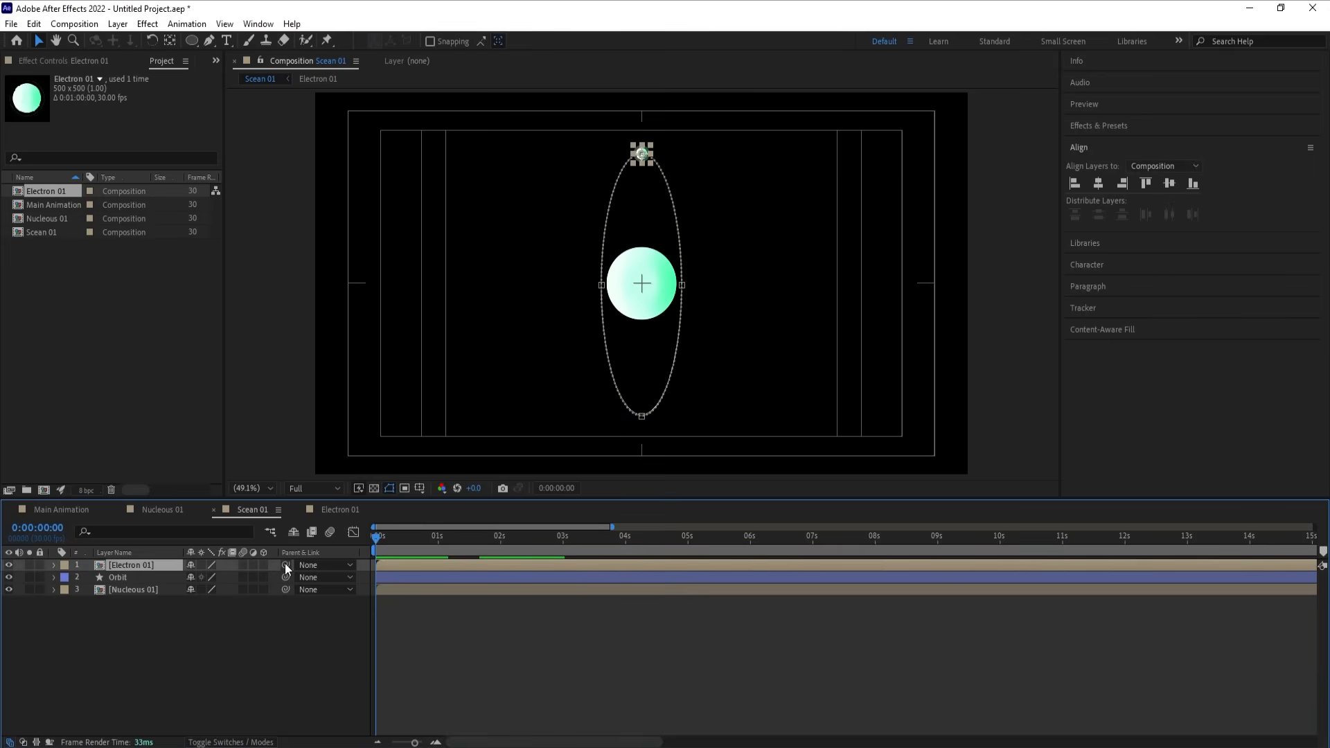
drag(285, 565, 136, 579)
click(153, 617)
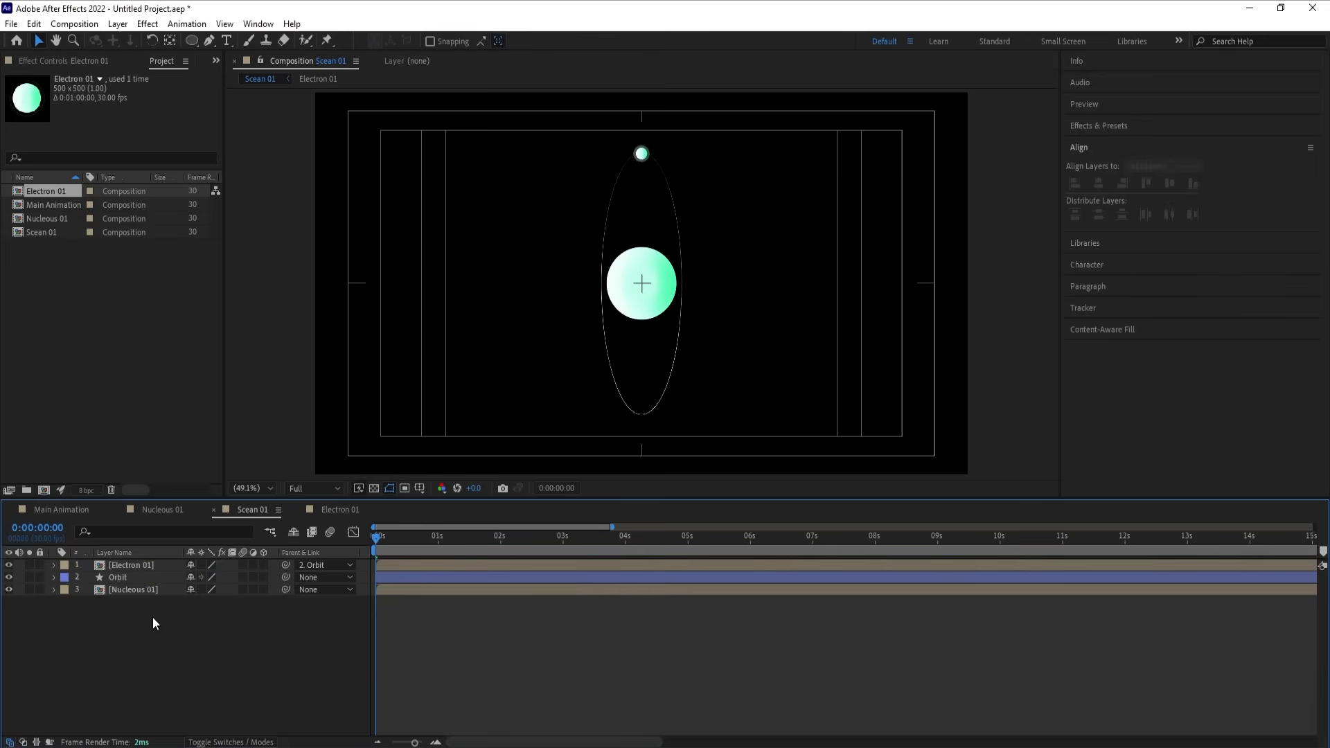
Step: Duplicate the Orbit and Electron 01 layers together, and place Orbit 2 directly beneath its own electron in the layer order
click(134, 579)
shift+click(135, 565)
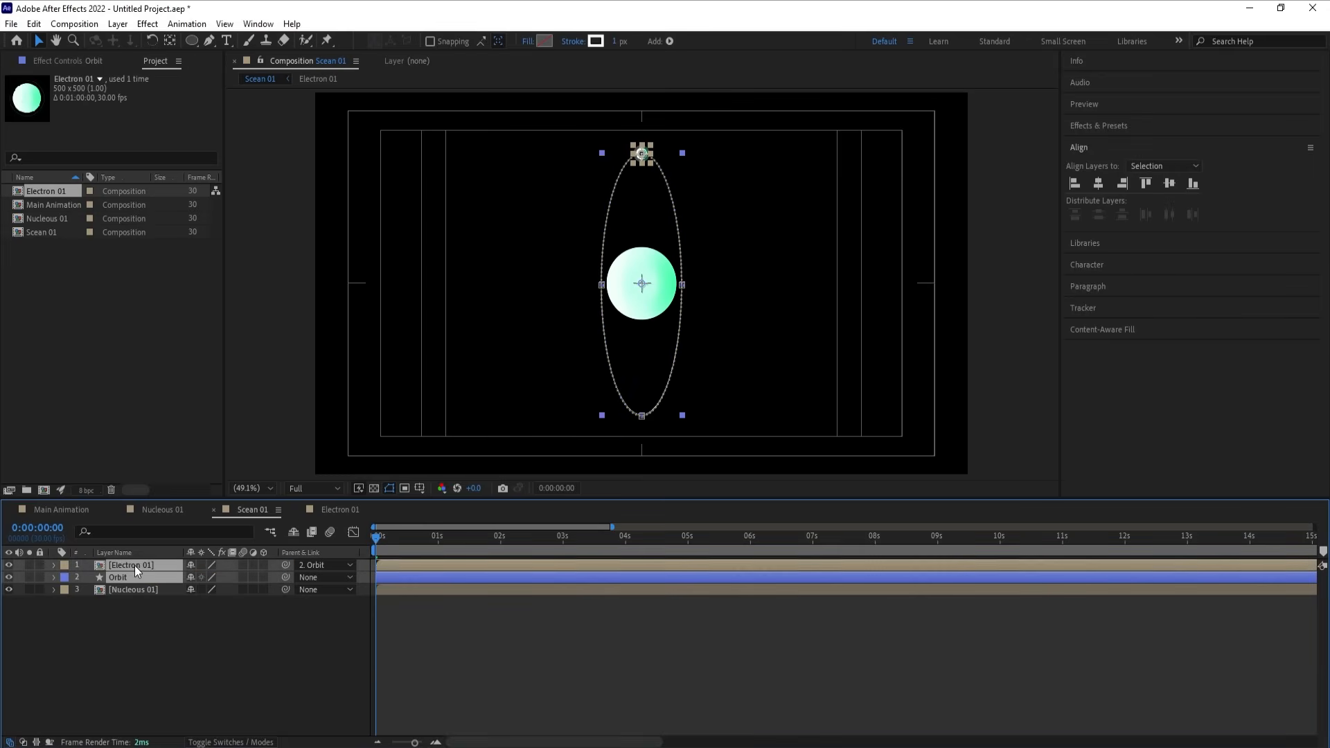
key(ctrl+d)
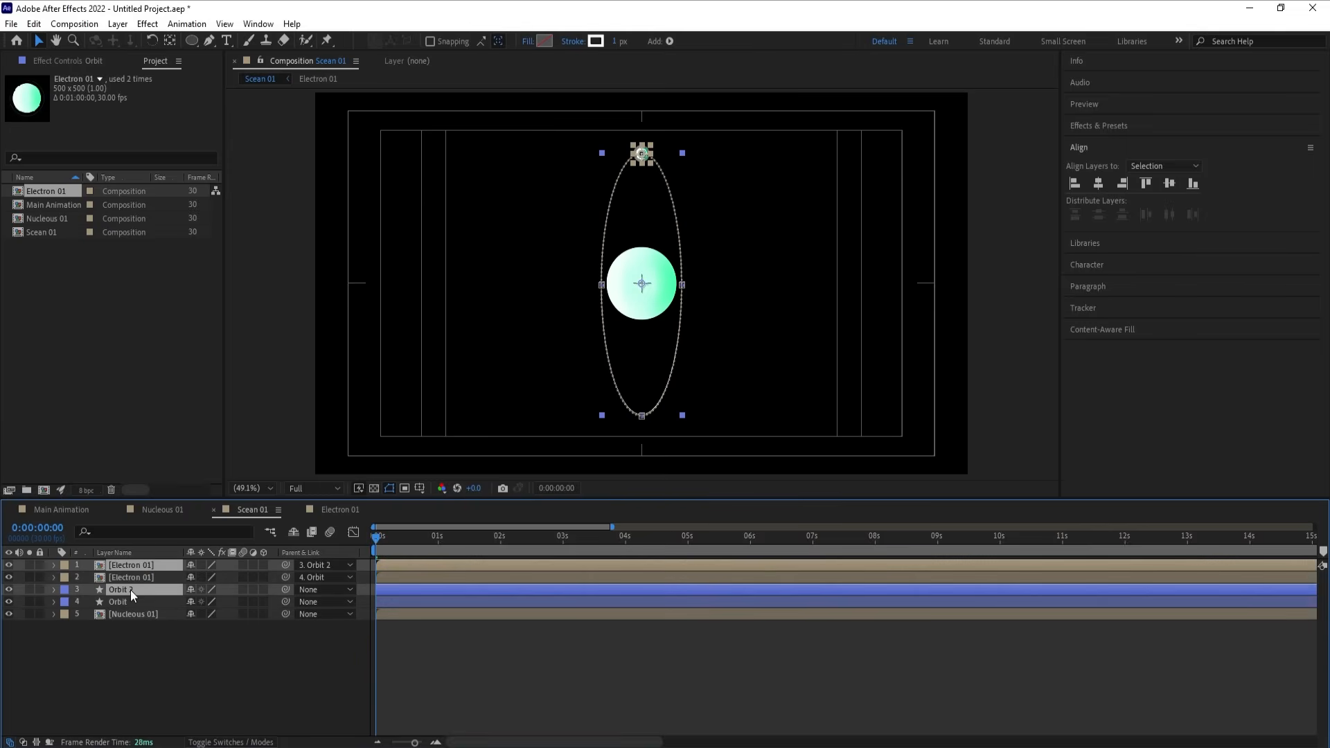
drag(130, 589, 121, 575)
click(147, 667)
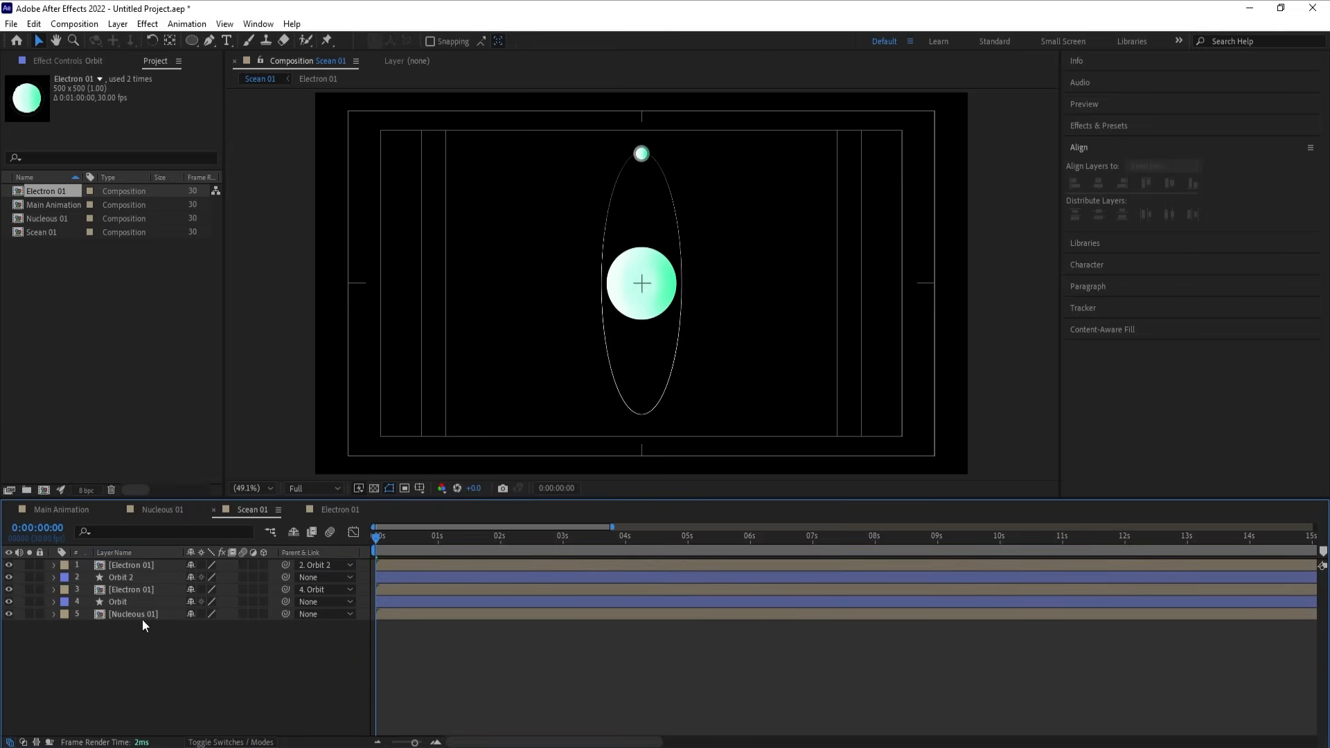
Step: Rotate Orbit 2 clockwise so it crosses the first orbit diagonally, and scale it to 115%
click(121, 576)
key(r)
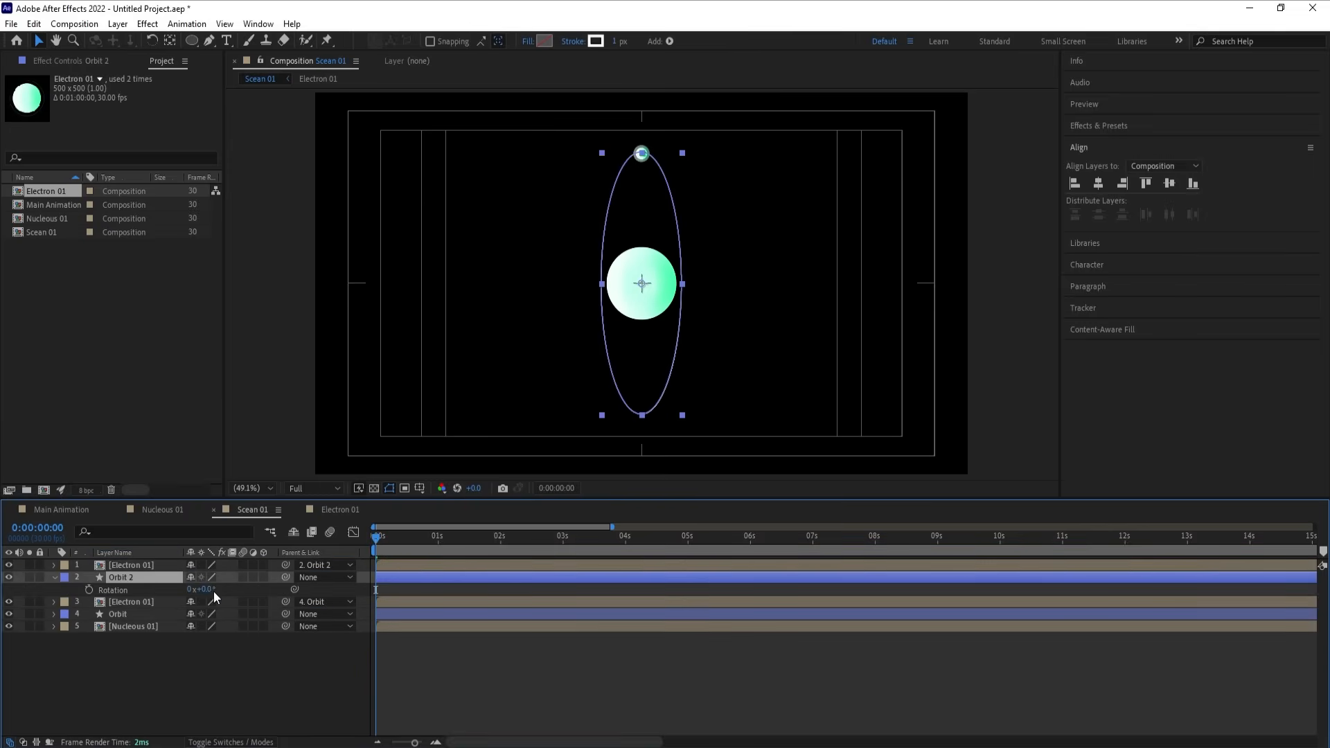
mouse_move(213, 591)
mouse_down()
mouse_move(247, 590)
mouse_move(217, 590)
mouse_up()
key(s)
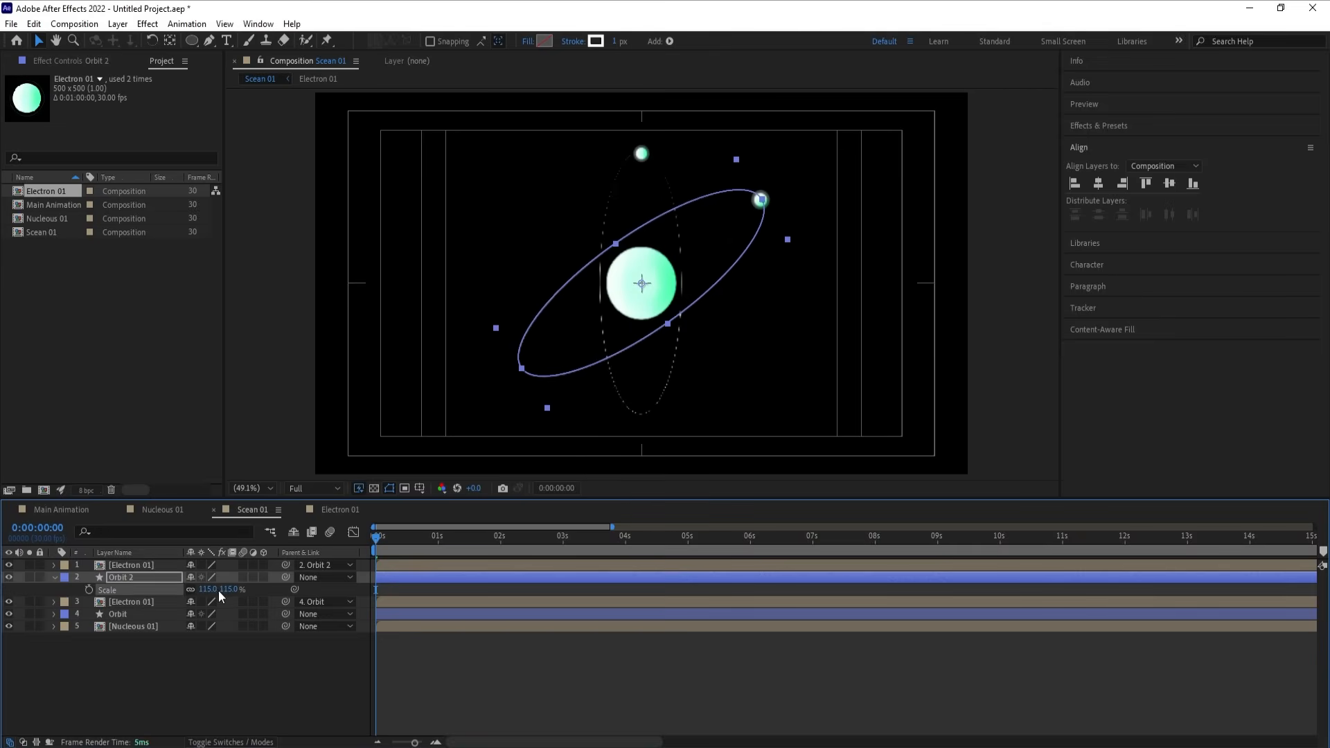
Step: Scale the electron on Orbit 2 up to 19%
click(138, 564)
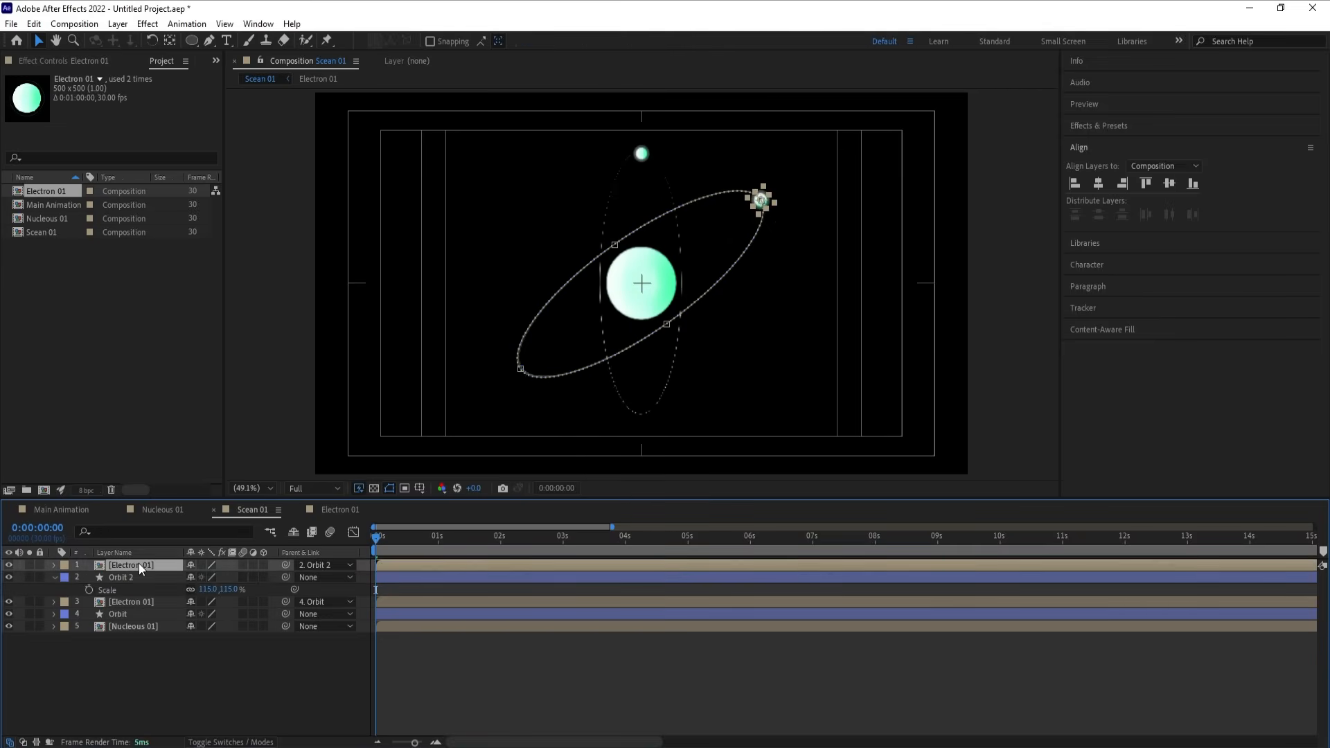
key(s)
drag(206, 579, 209, 580)
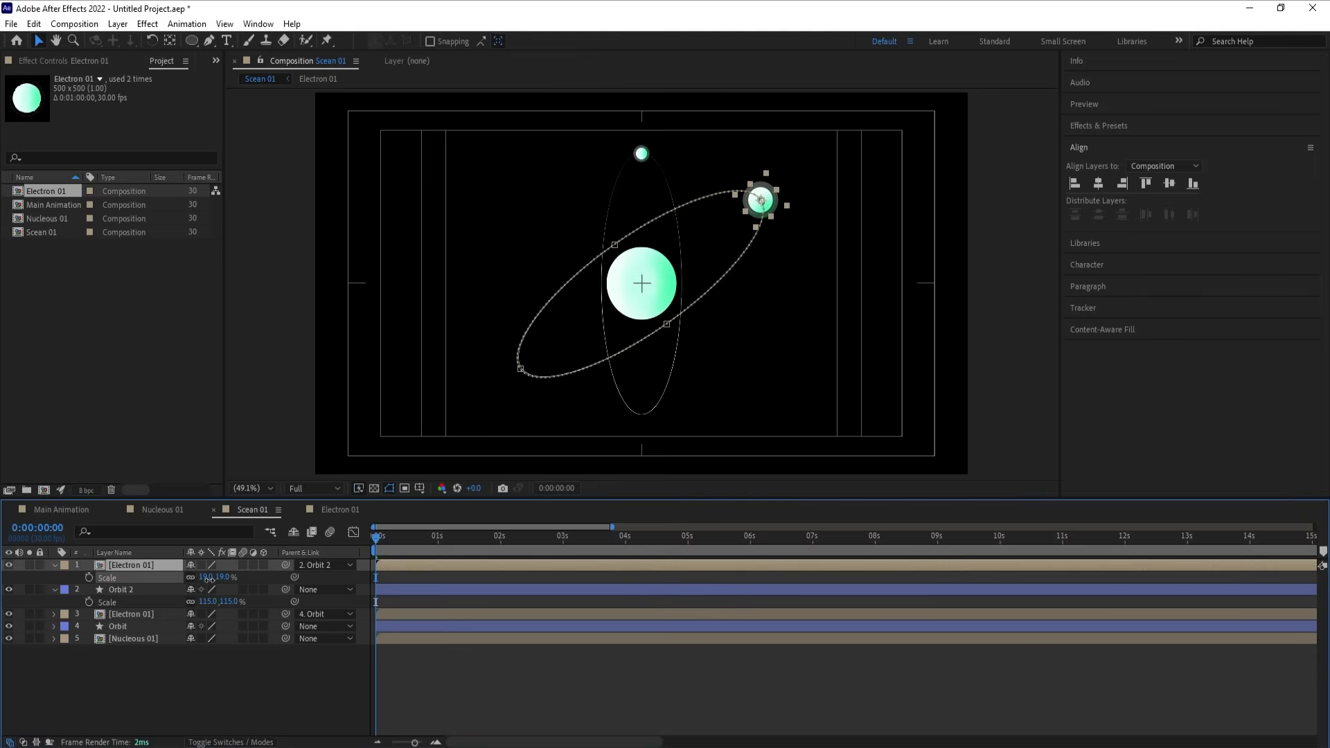
click(161, 690)
Step: Duplicate Orbit 2 together with its electron, and place Orbit 3 directly beneath its own electron in the layer order
click(115, 588)
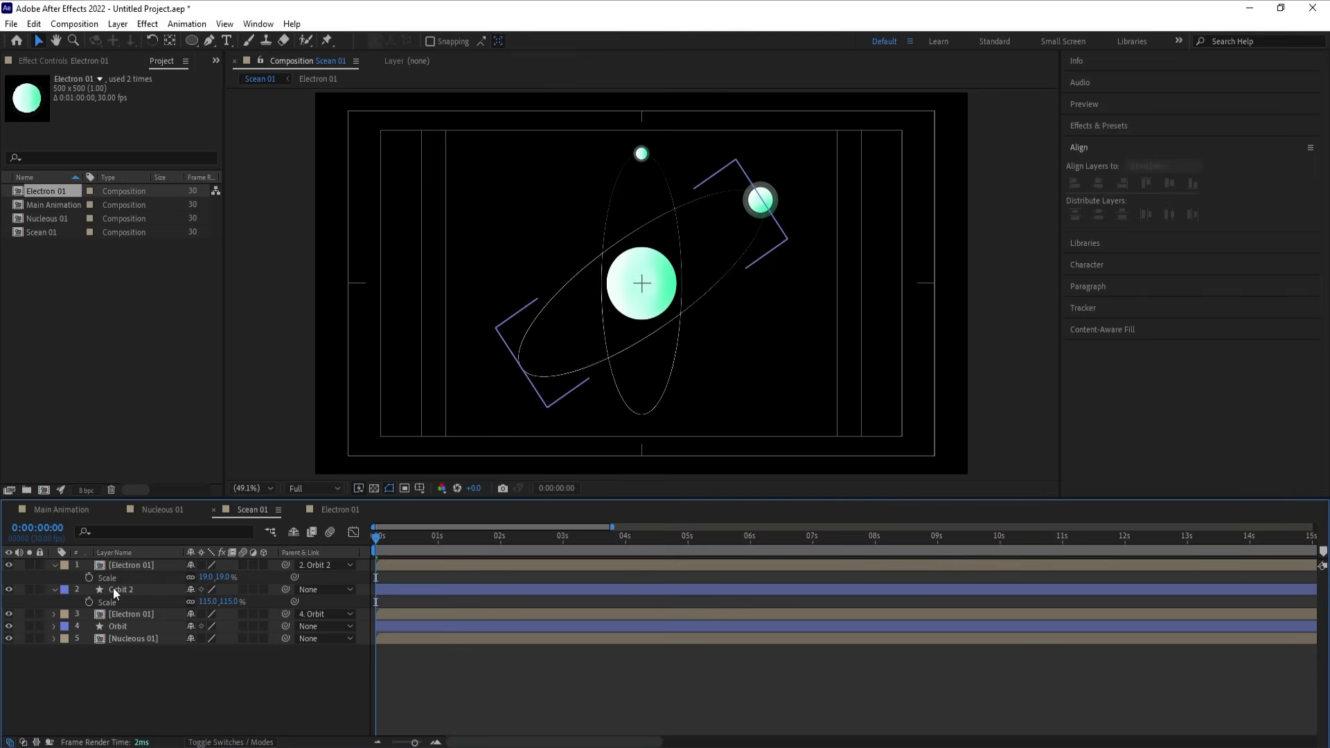
ctrl+click(122, 564)
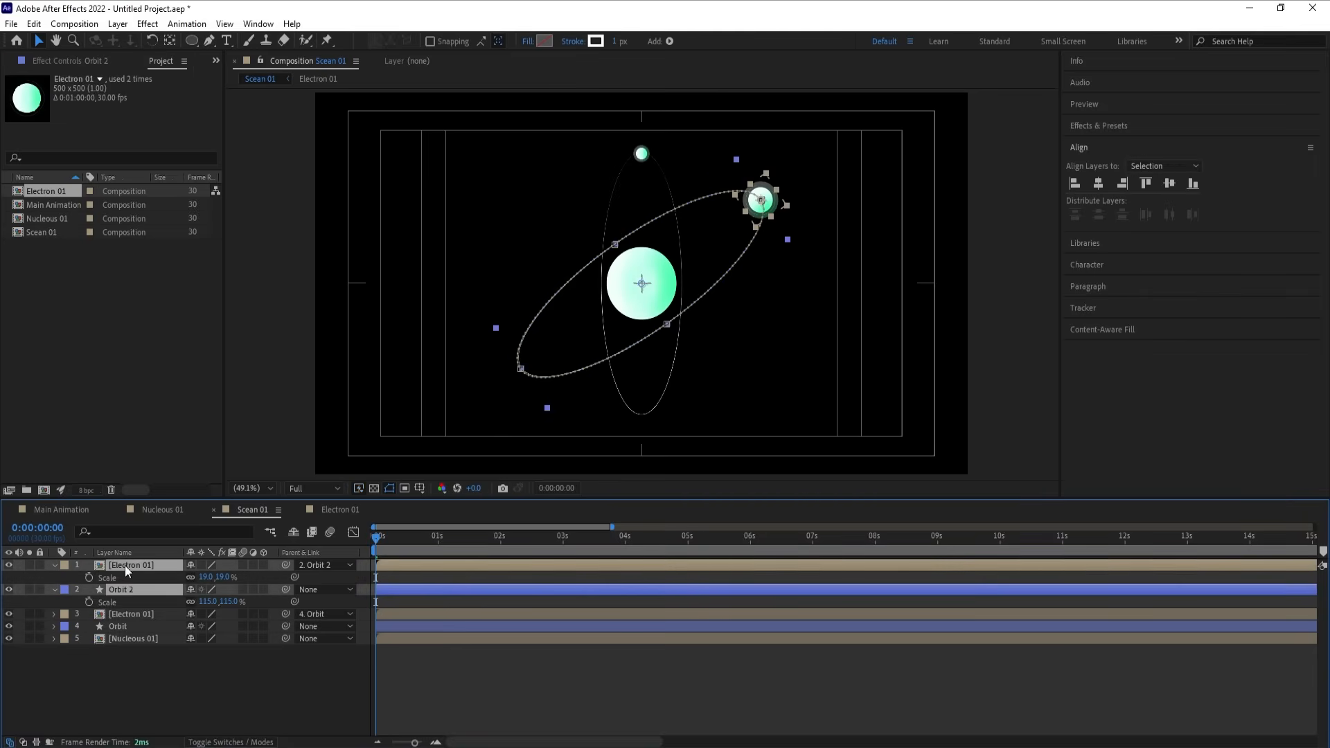
key(ctrl+d)
drag(127, 569, 131, 578)
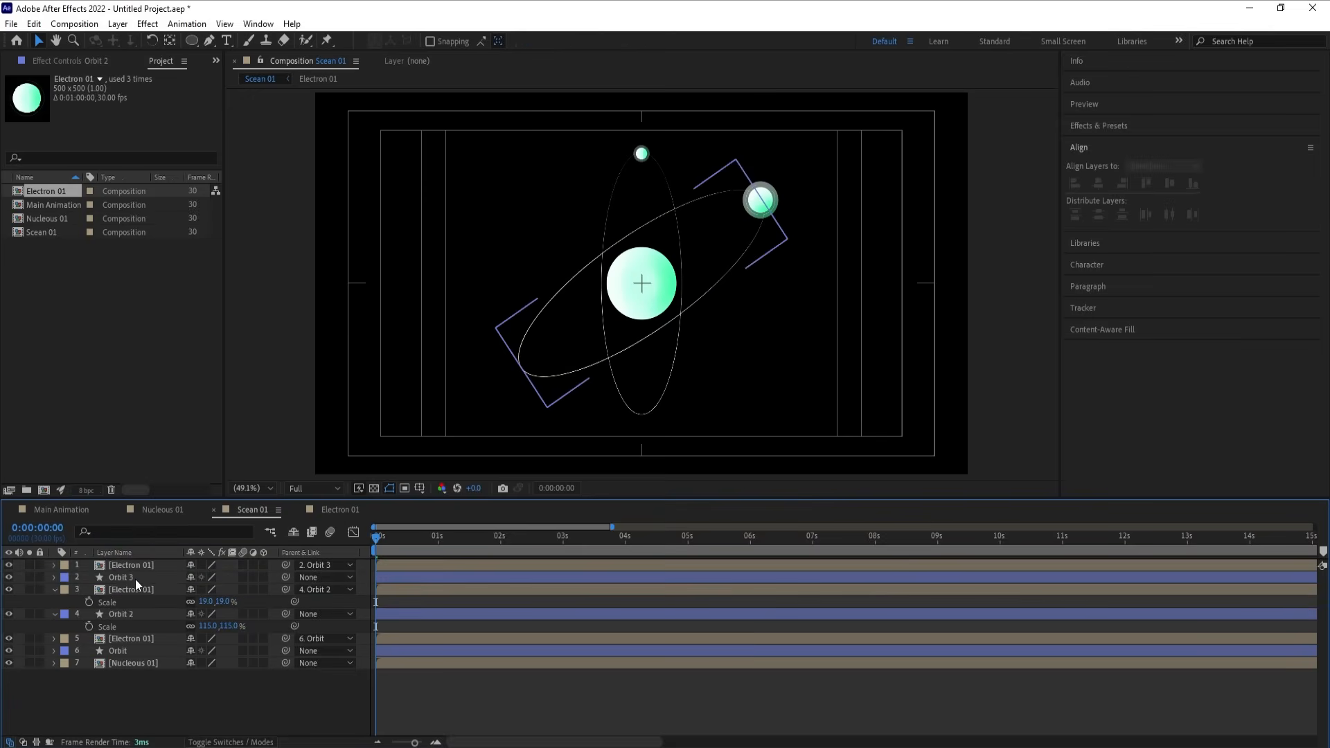
Step: Rotate Orbit 3 further clockwise so it crosses the other two orbits, scale it to 147%, and preview the motion
click(131, 577)
key(r)
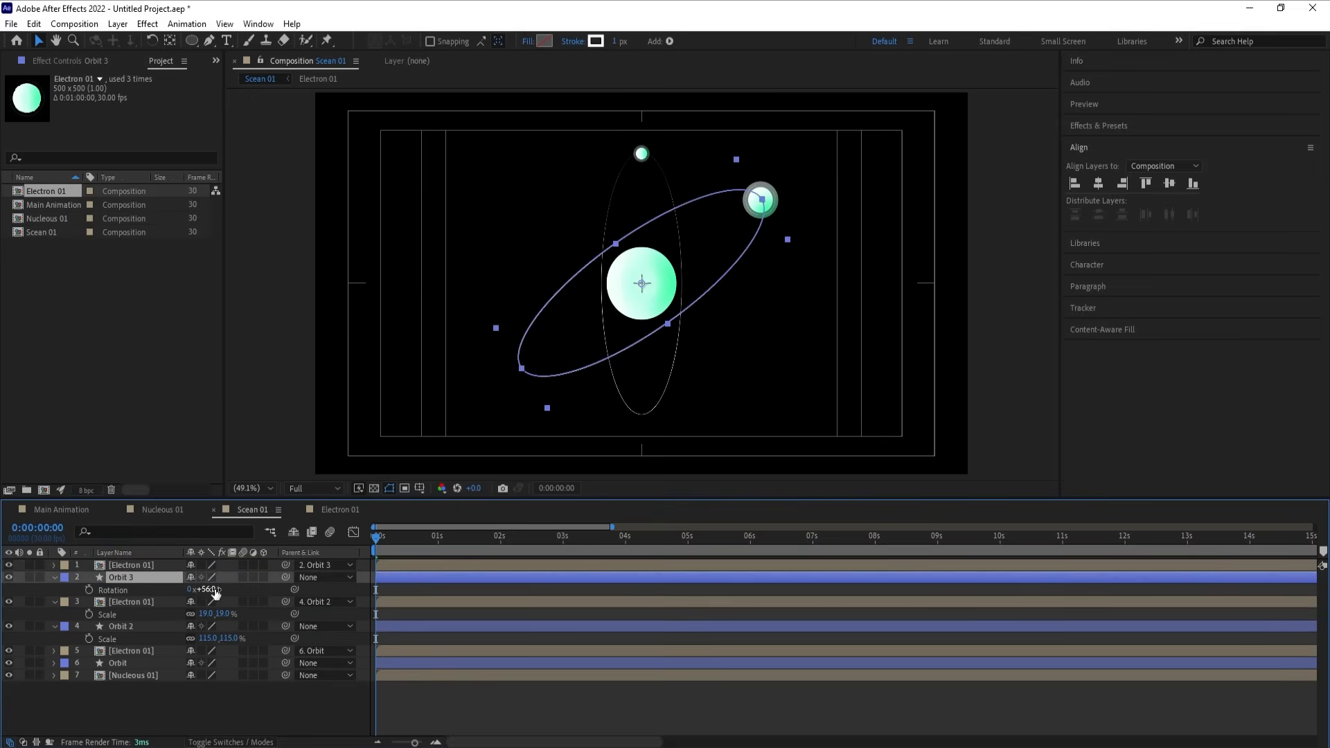
mouse_move(210, 589)
mouse_down()
mouse_move(250, 589)
mouse_move(216, 589)
mouse_move(230, 590)
mouse_up()
key(s)
key(space)
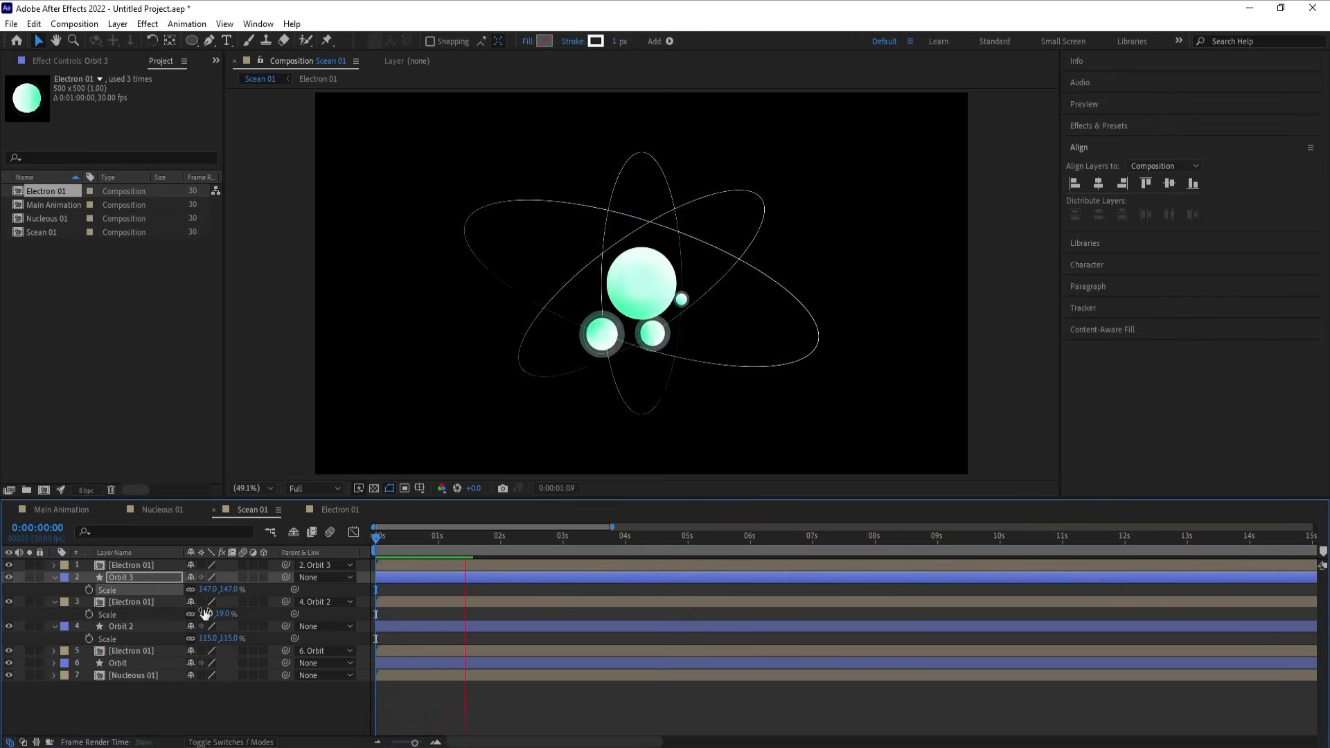
key(space)
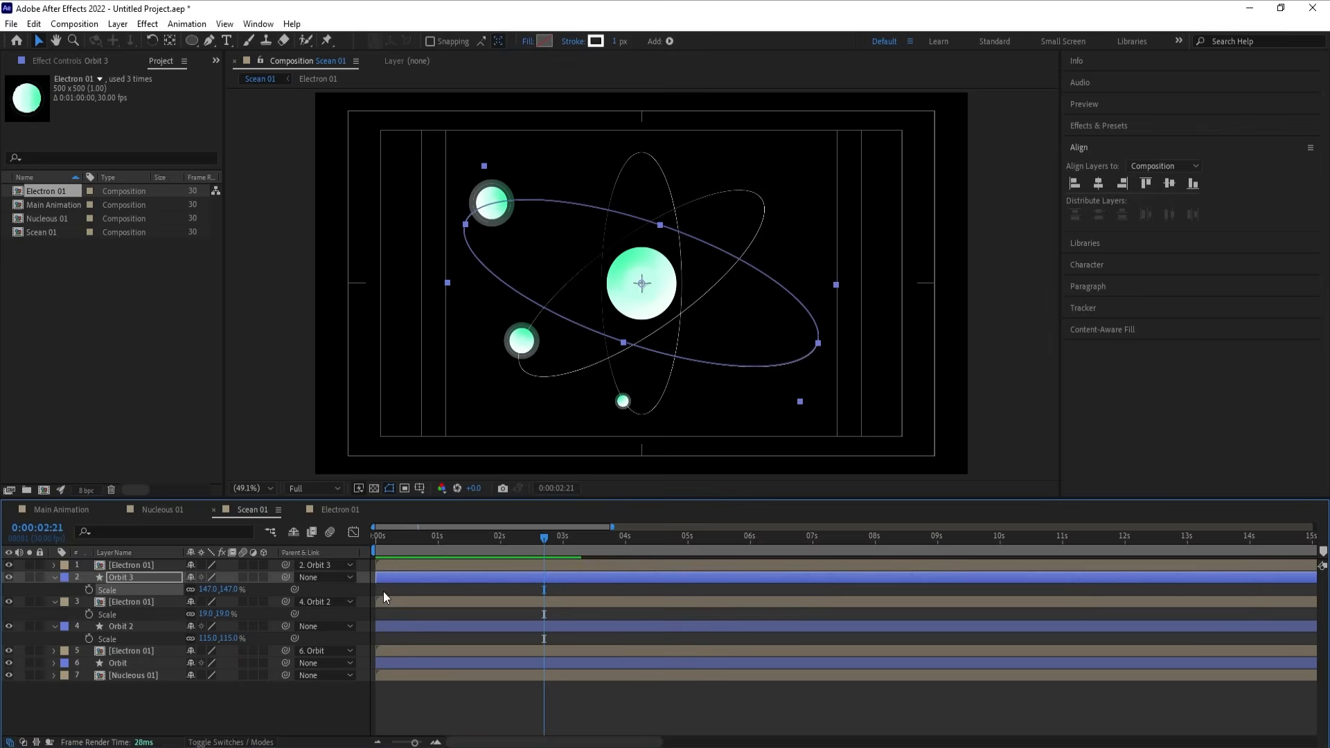
Step: Deselect everything and collapse the revealed properties of all layers
key(ctrl+shift+a)
key(u)
key(u)
Step: Pre-compose the first Orbit with its Electron 01 as Ordit Animation 01, moving all attributes into the new composition
click(138, 627)
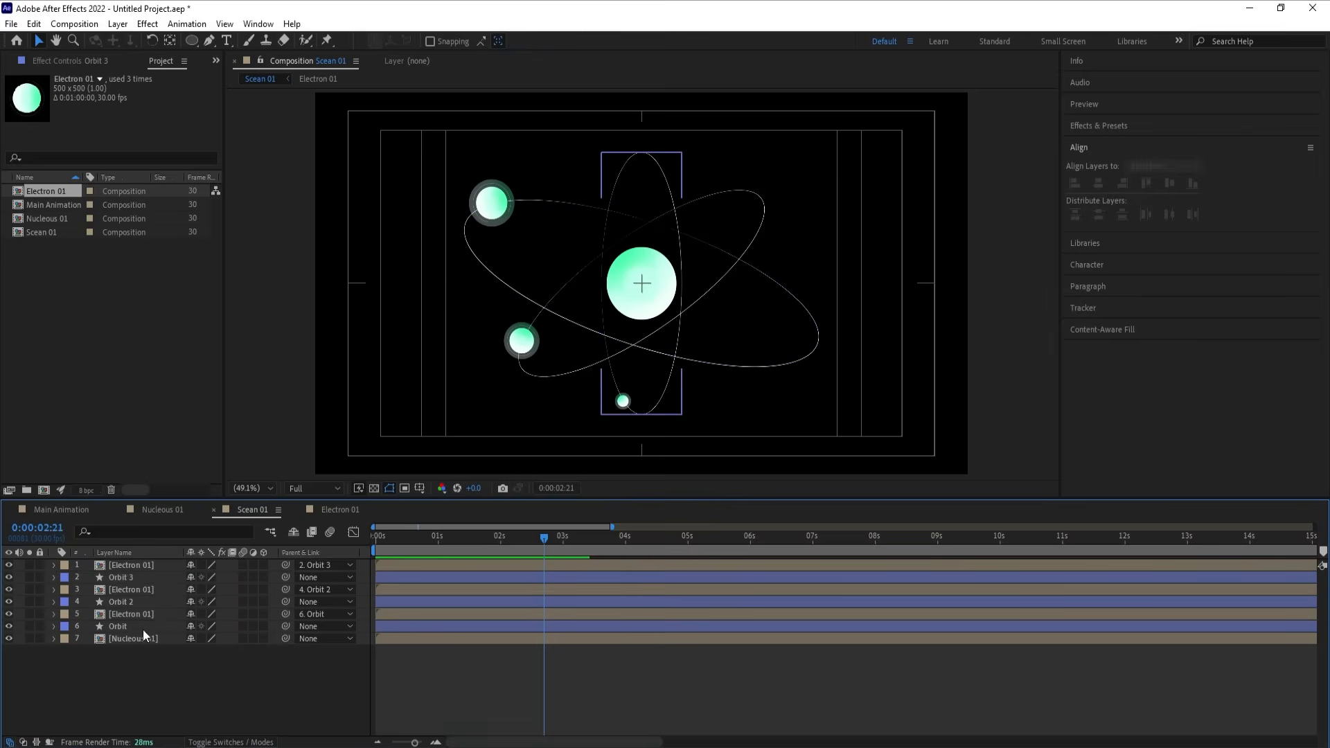
ctrl+click(127, 617)
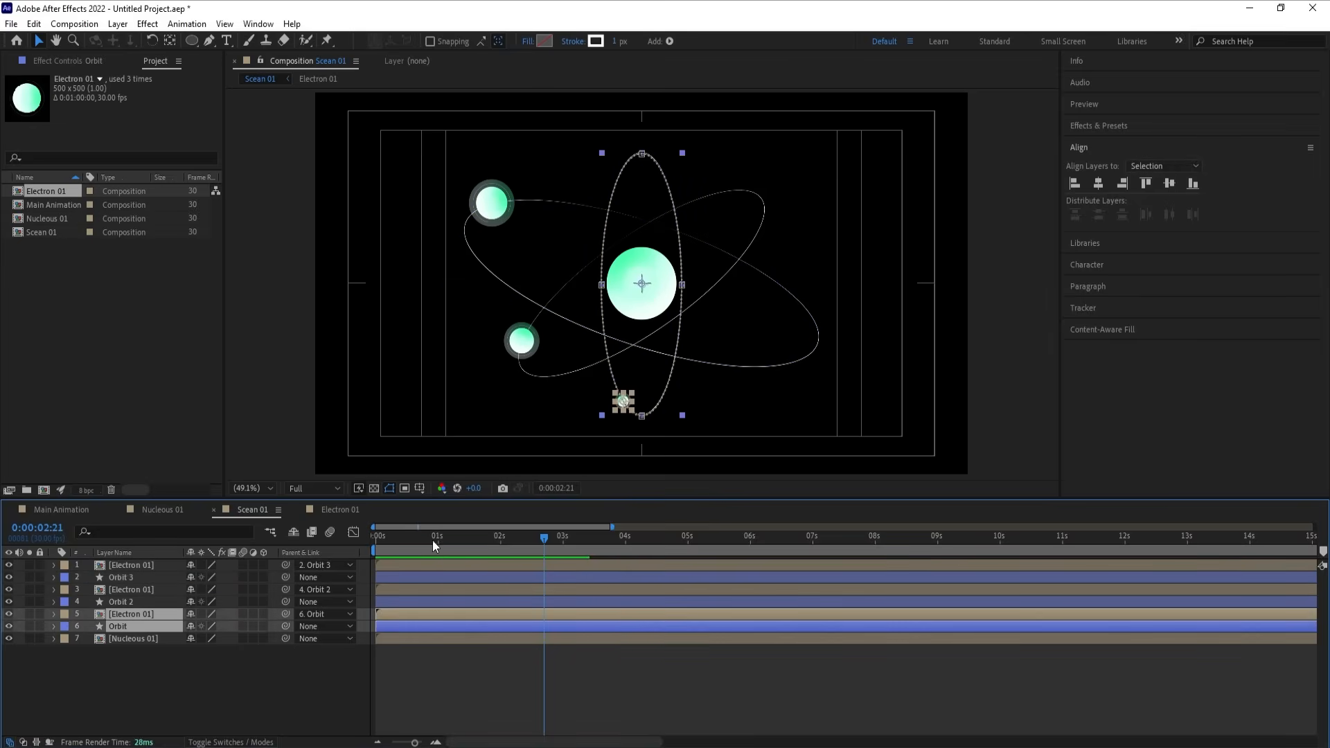
key(Home)
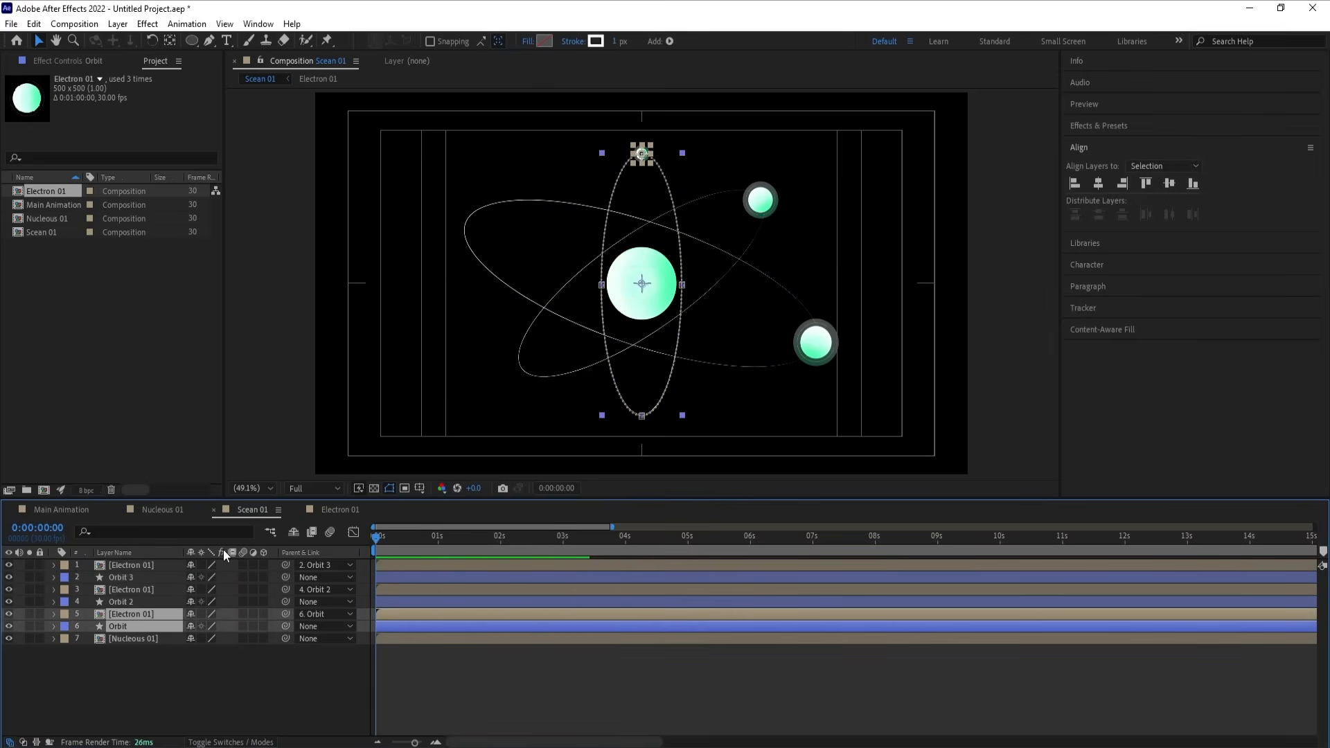
key(ctrl+shift+c)
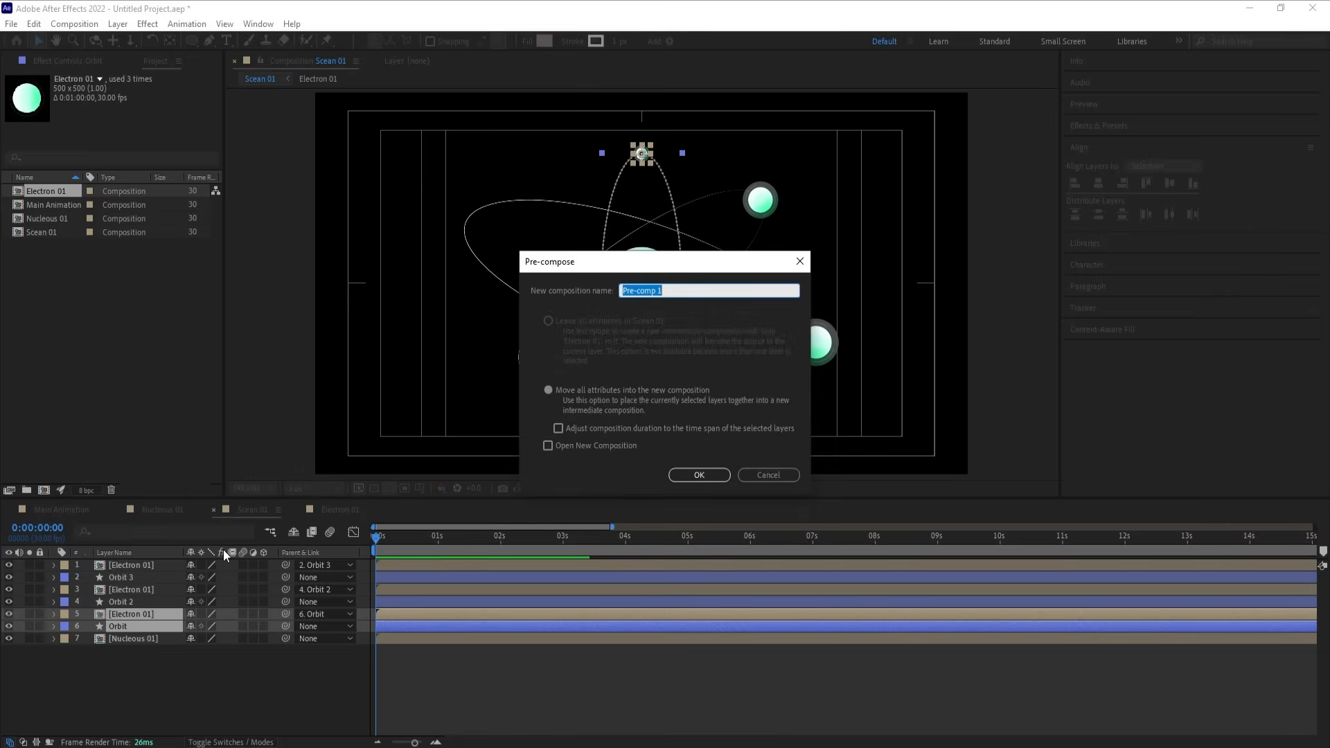
text(Ordit Animation 01)
key(ctrl+a)
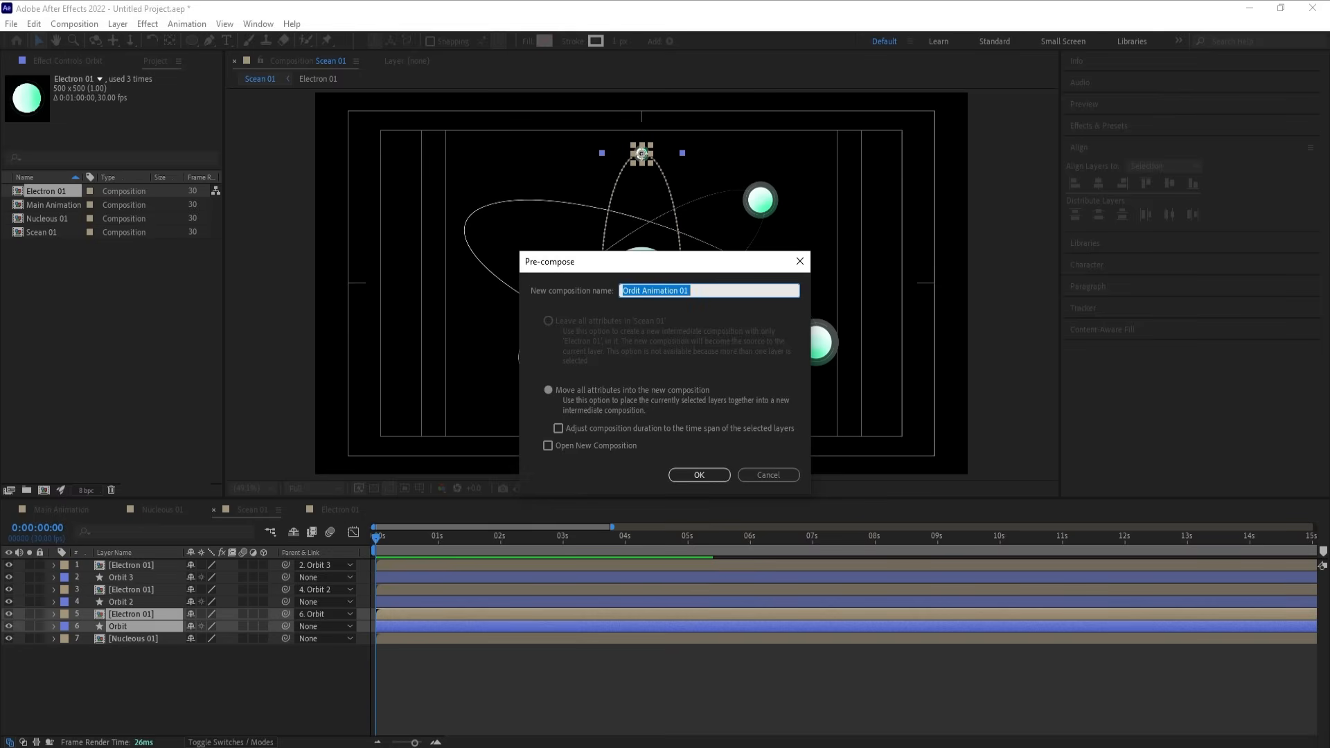
key(Right)
key(Return)
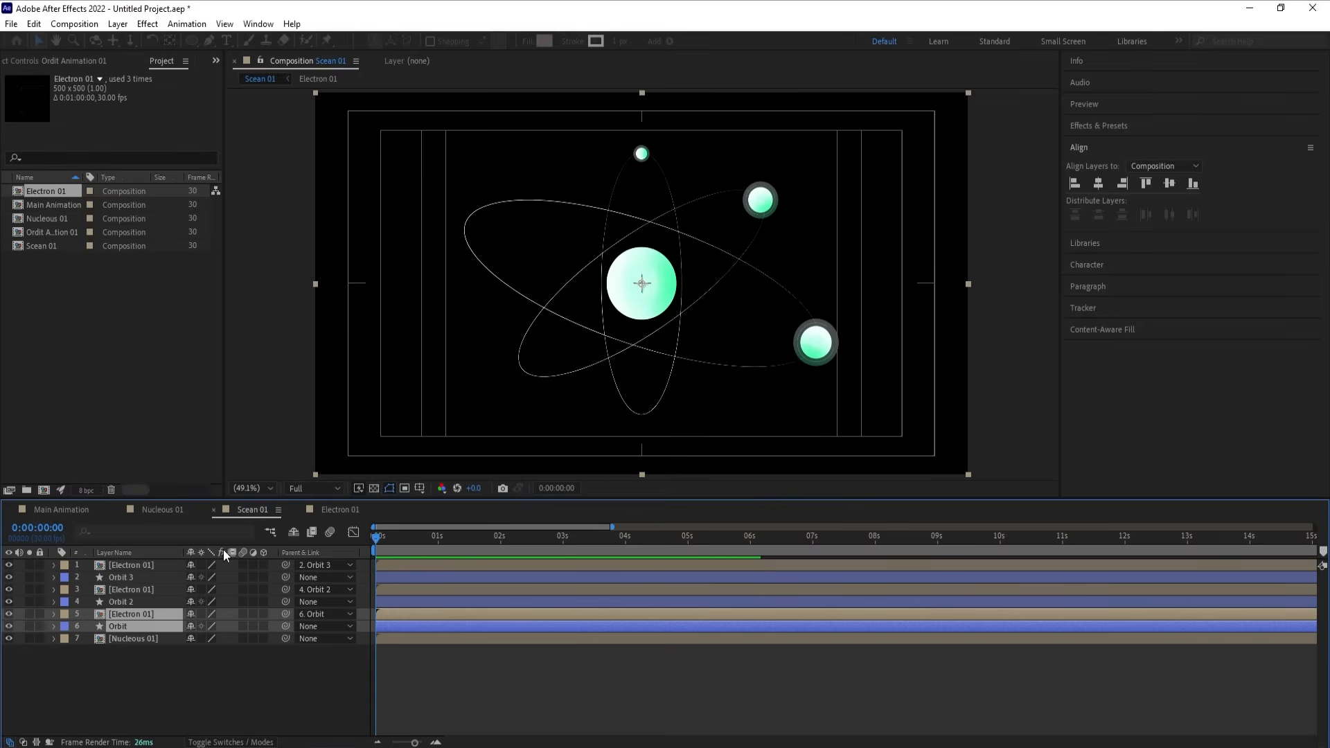
Step: Pre-compose Orbit 2 and its electron as Ordit Animation 02
click(131, 589)
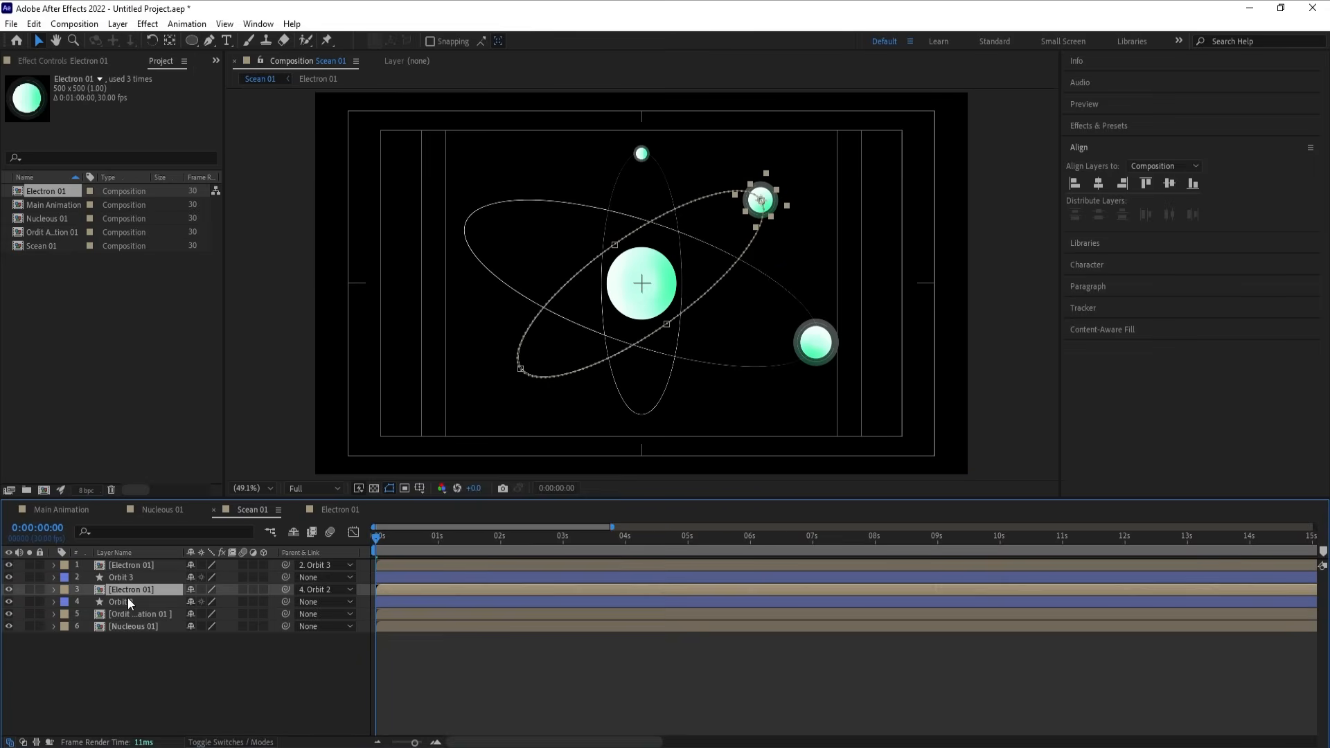
shift+click(128, 600)
key(ctrl+shift+c)
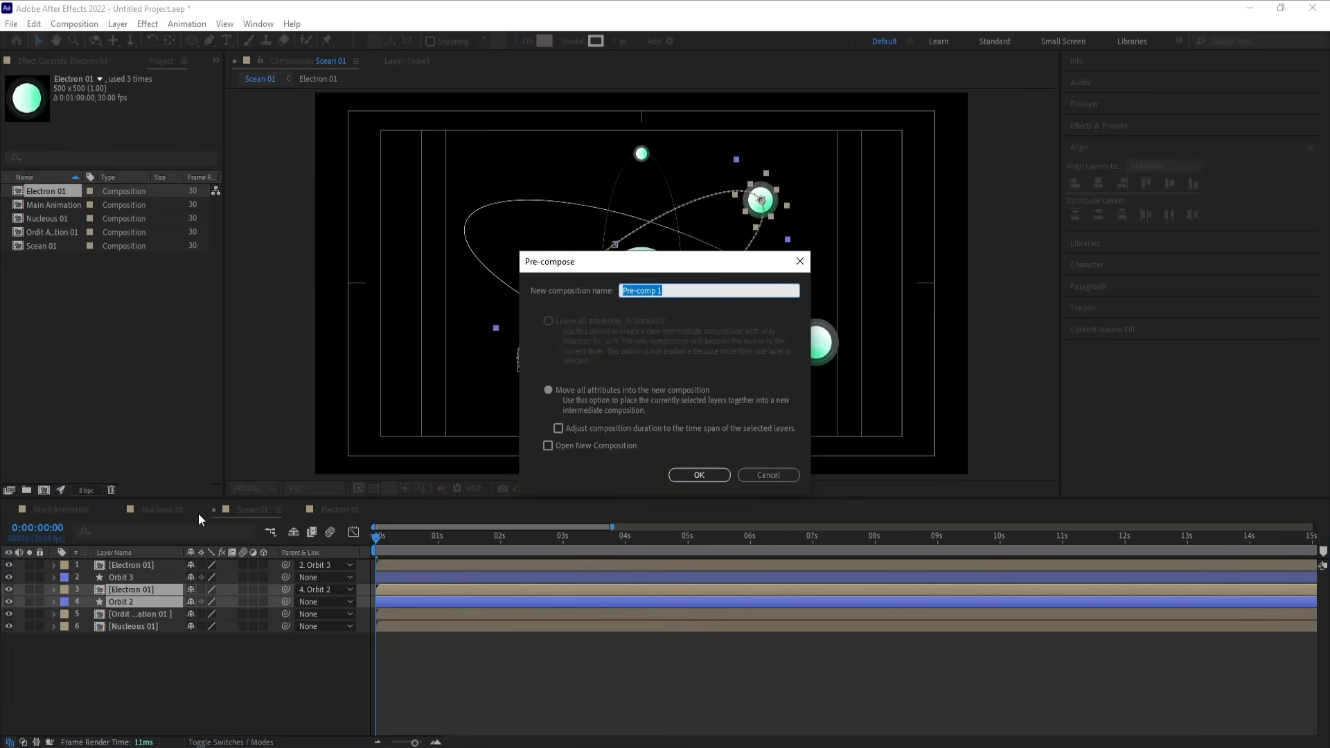
key(Right)
key(Return)
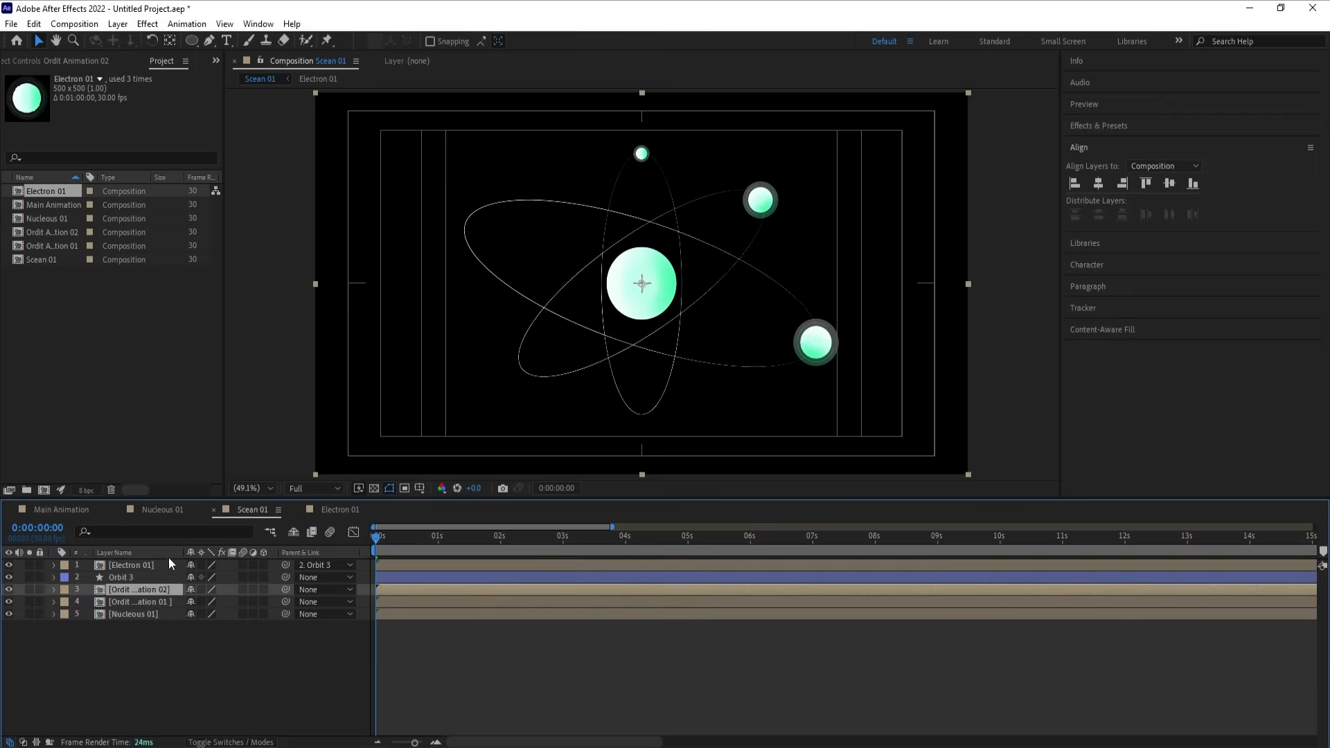
Step: Pre-compose Orbit 3 and its electron as Ordit Animation 03
click(131, 576)
shift+click(130, 567)
key(ctrl+shift+c)
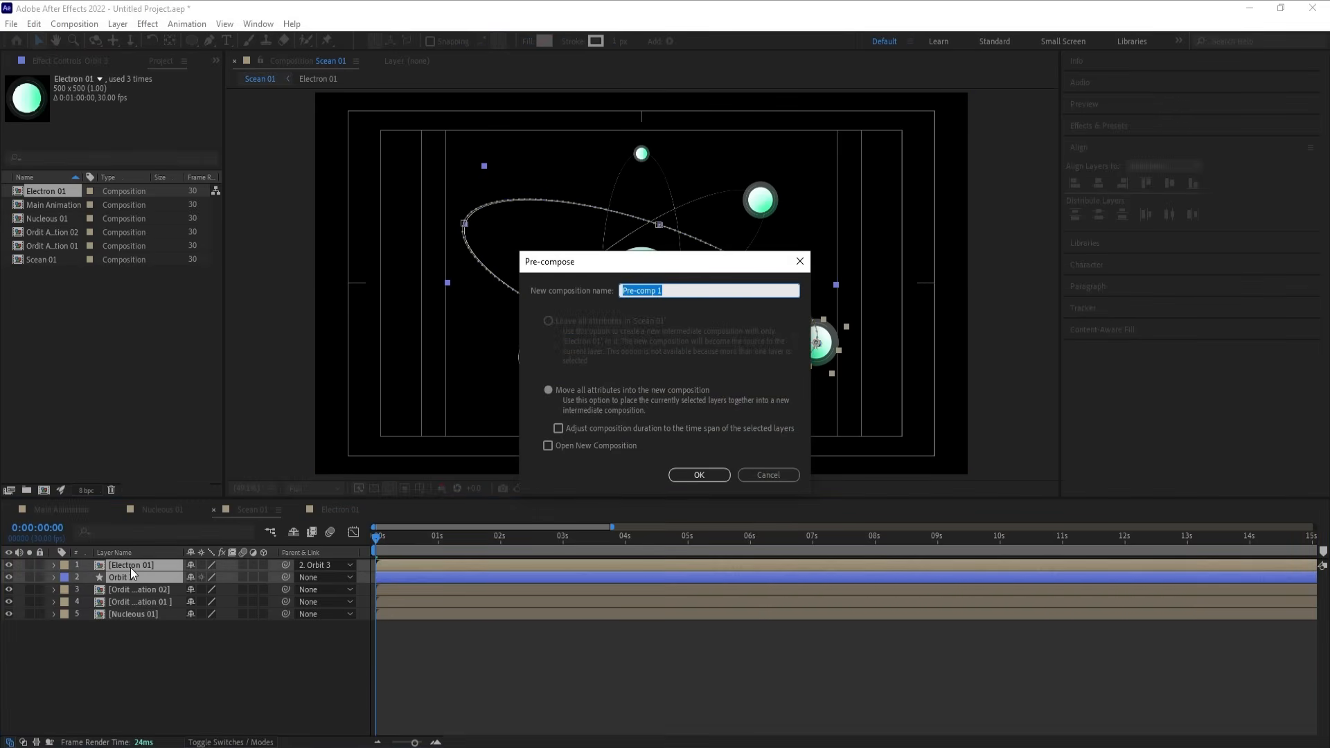
key(ctrl+v)
text(3)
key(Return)
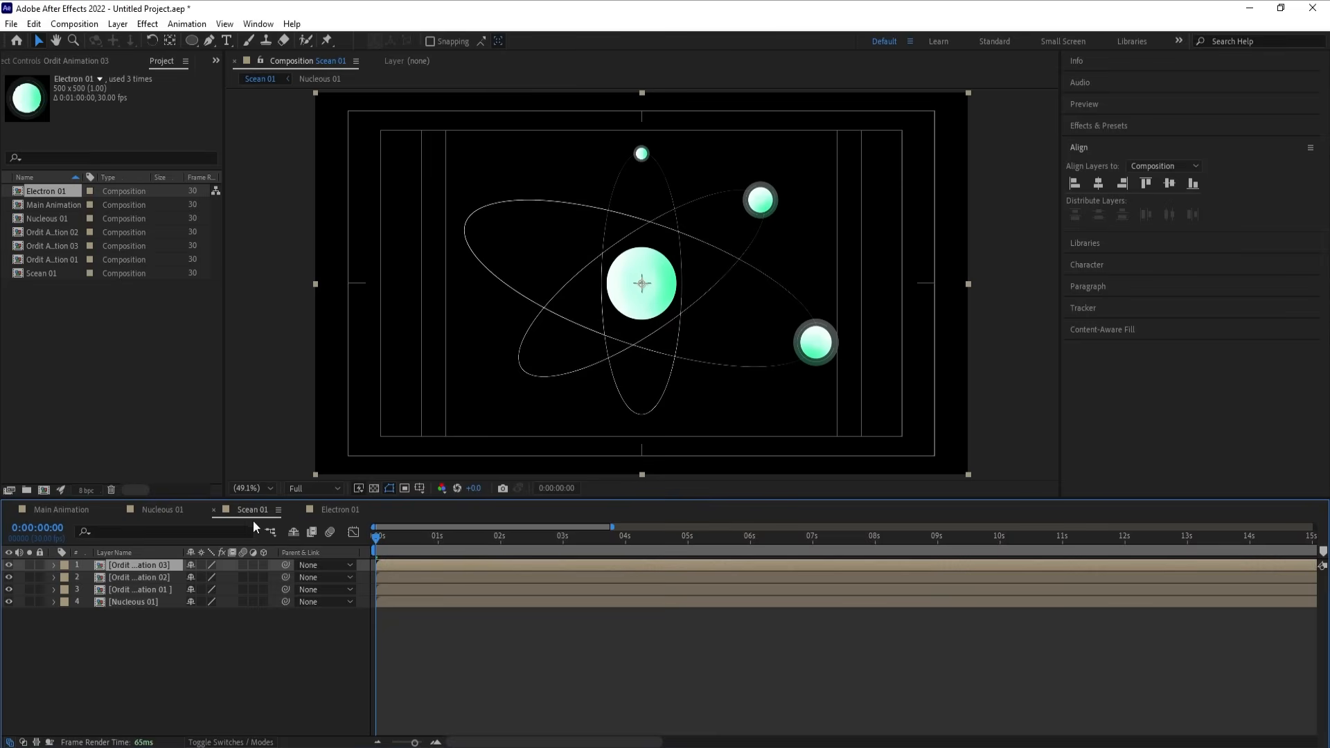
Step: Lower the composition's preview resolution to Quarter and preview the three orbiting electrons
key(space)
key(space)
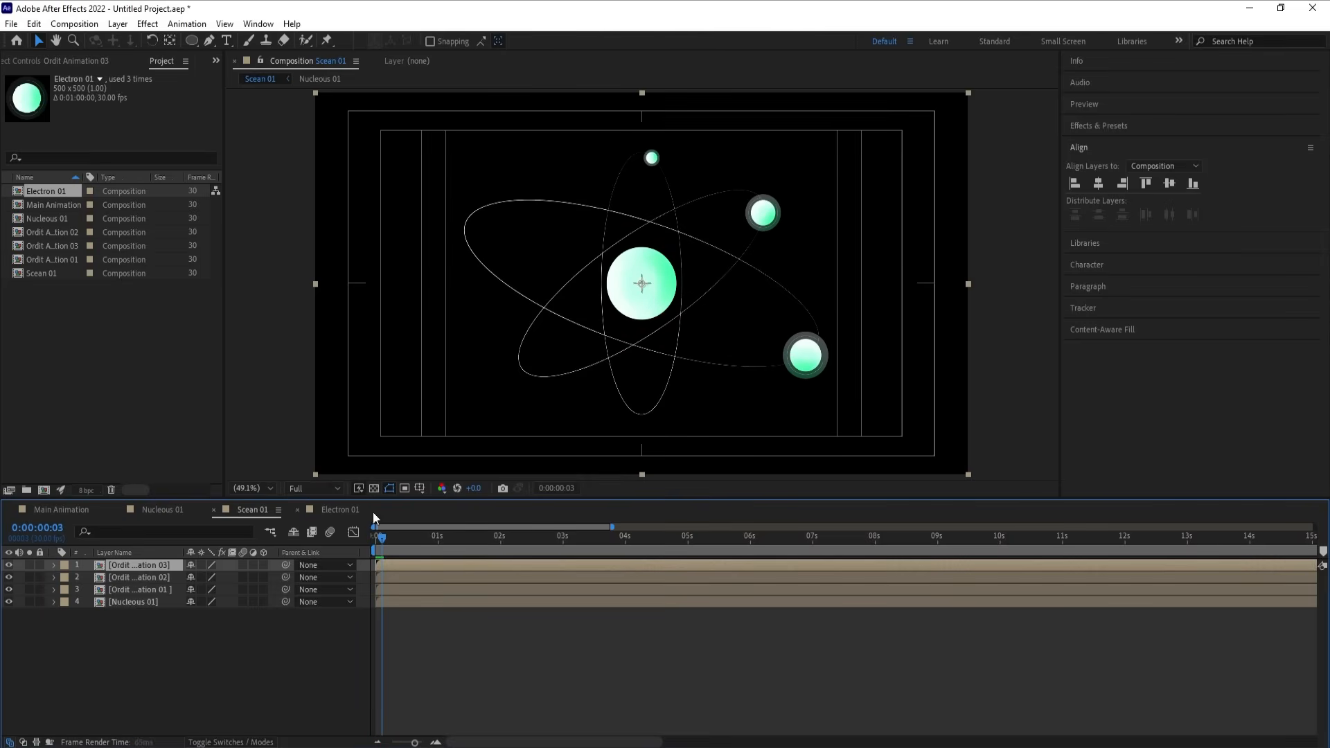
click(301, 488)
click(312, 570)
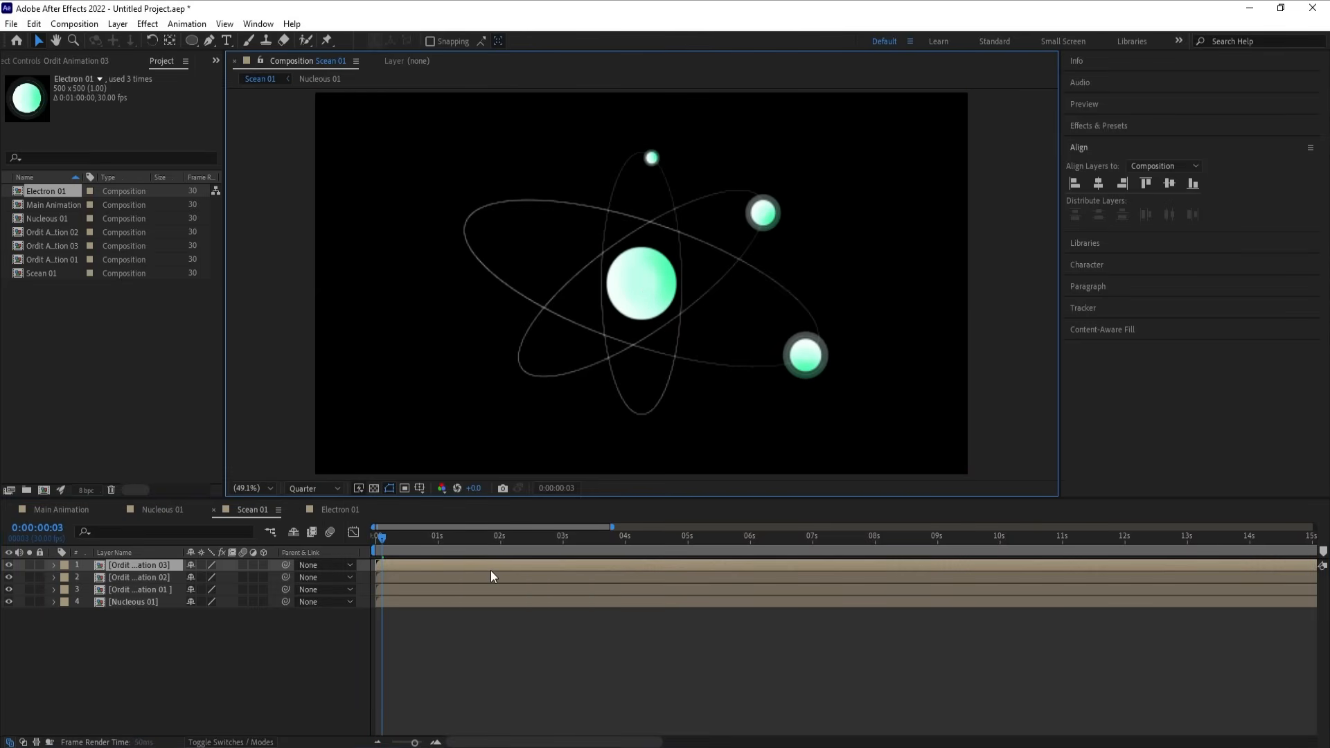
key(space)
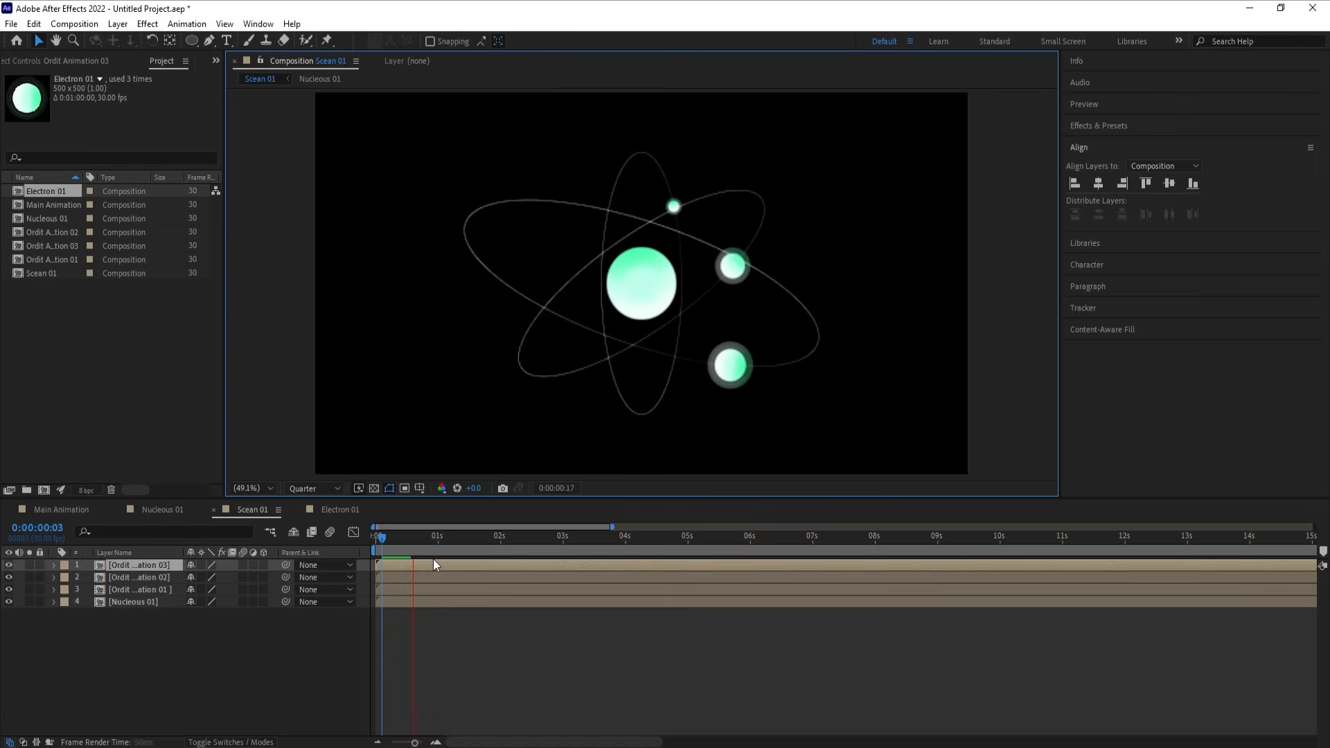
key(space)
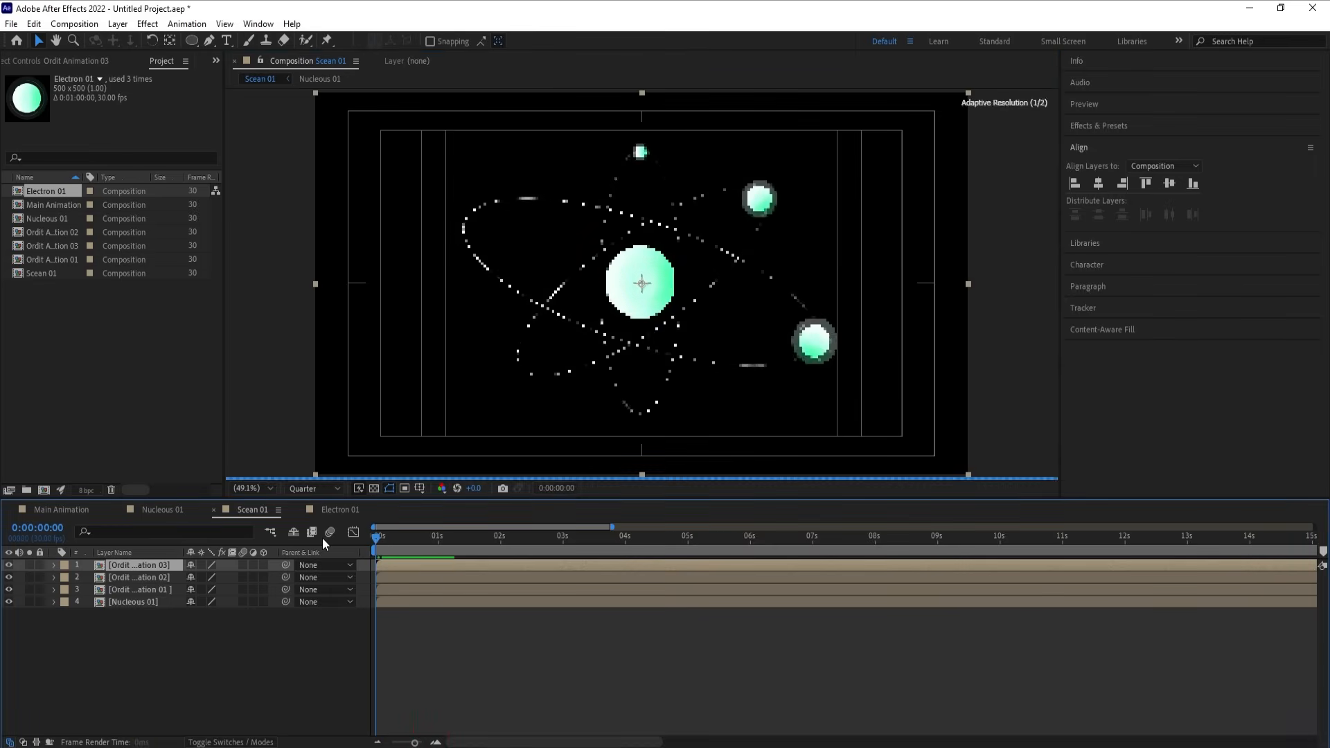
key(equal)
key(space)
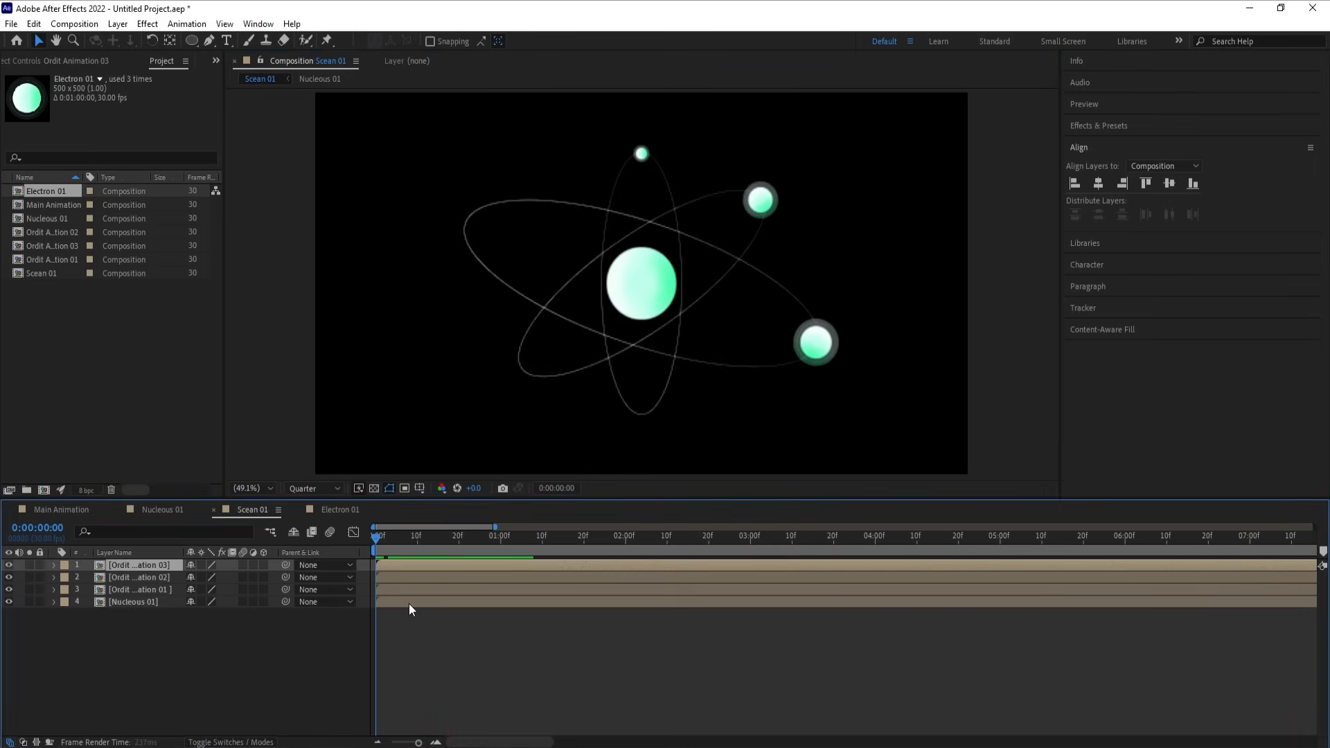
Step: Stagger the orbit layers by starting Ordit Animation 02 at about 0:00:01:03 and Ordit Animation 03 at about 0:00:00:13
click(417, 544)
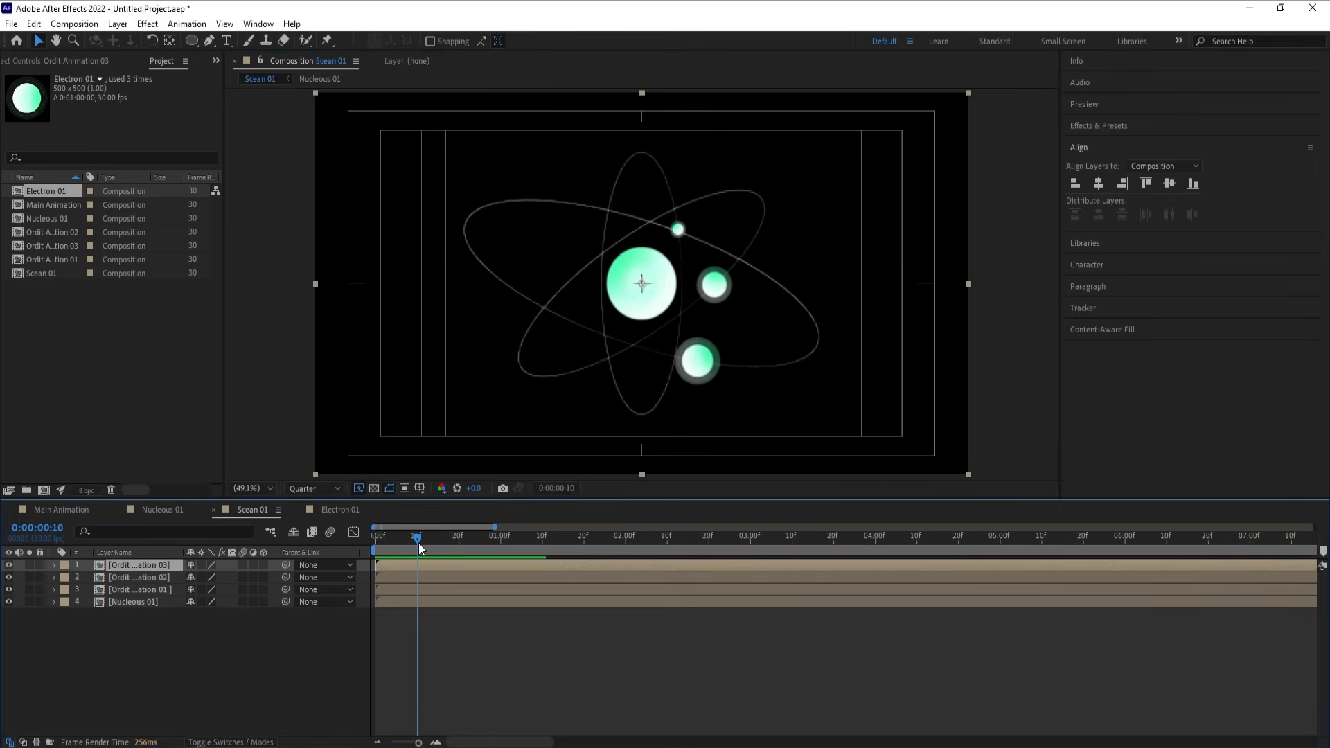
drag(418, 543, 545, 576)
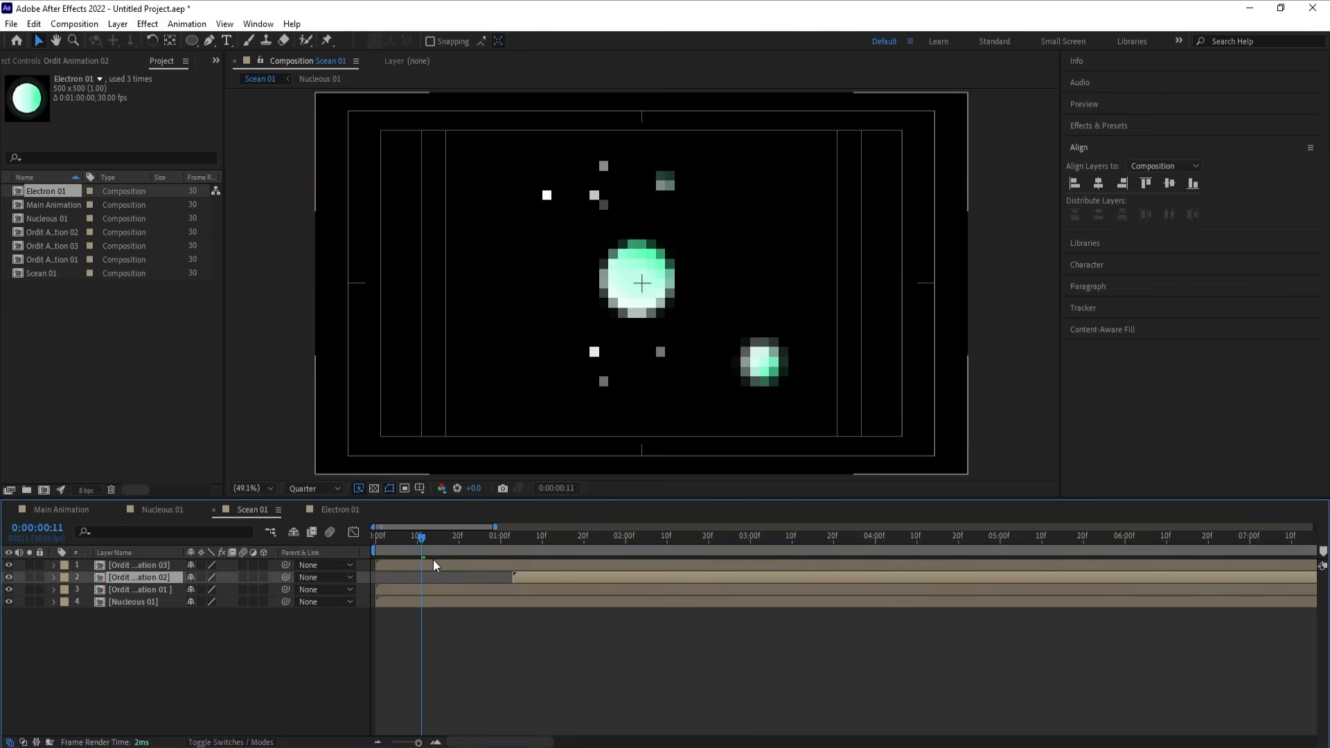
drag(433, 562, 486, 565)
Step: Shift all three Ordit Animation layers earlier together so they already run at the composition's start, keeping their stagger
click(473, 588)
shift+click(484, 561)
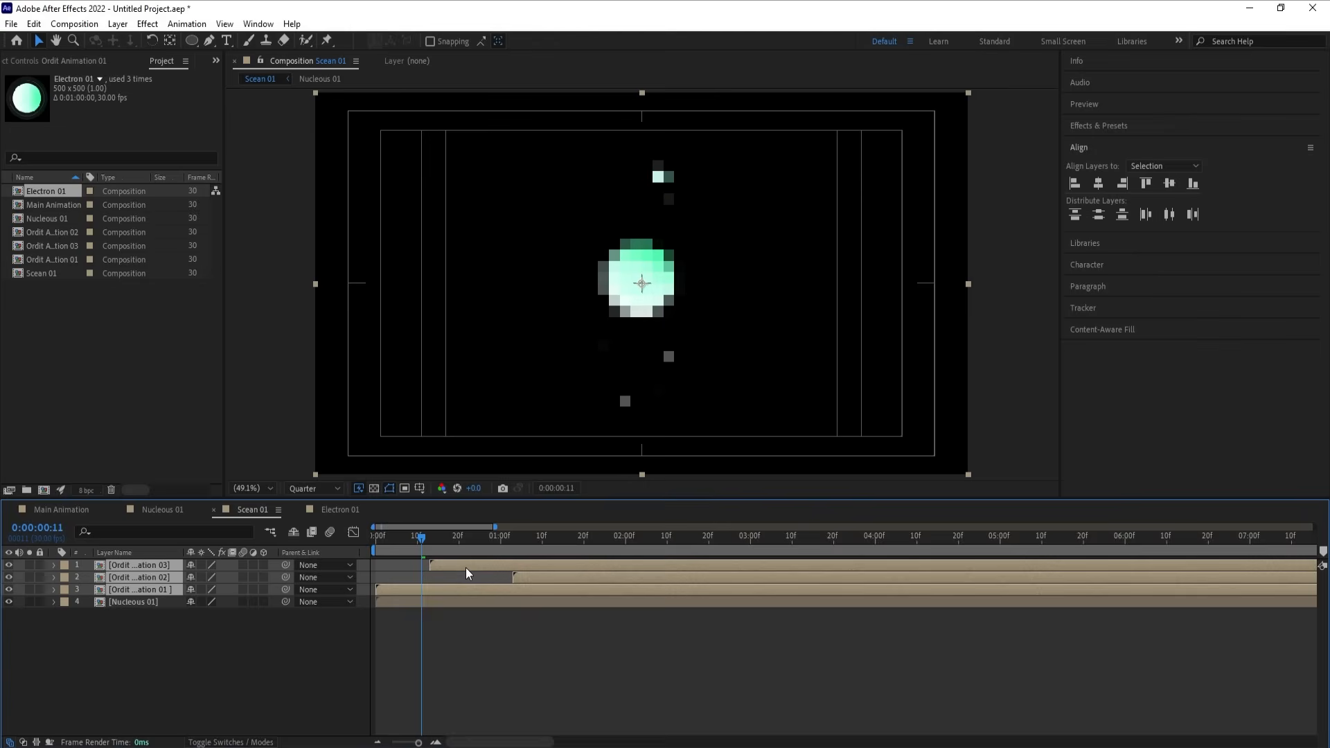
drag(465, 572, 390, 569)
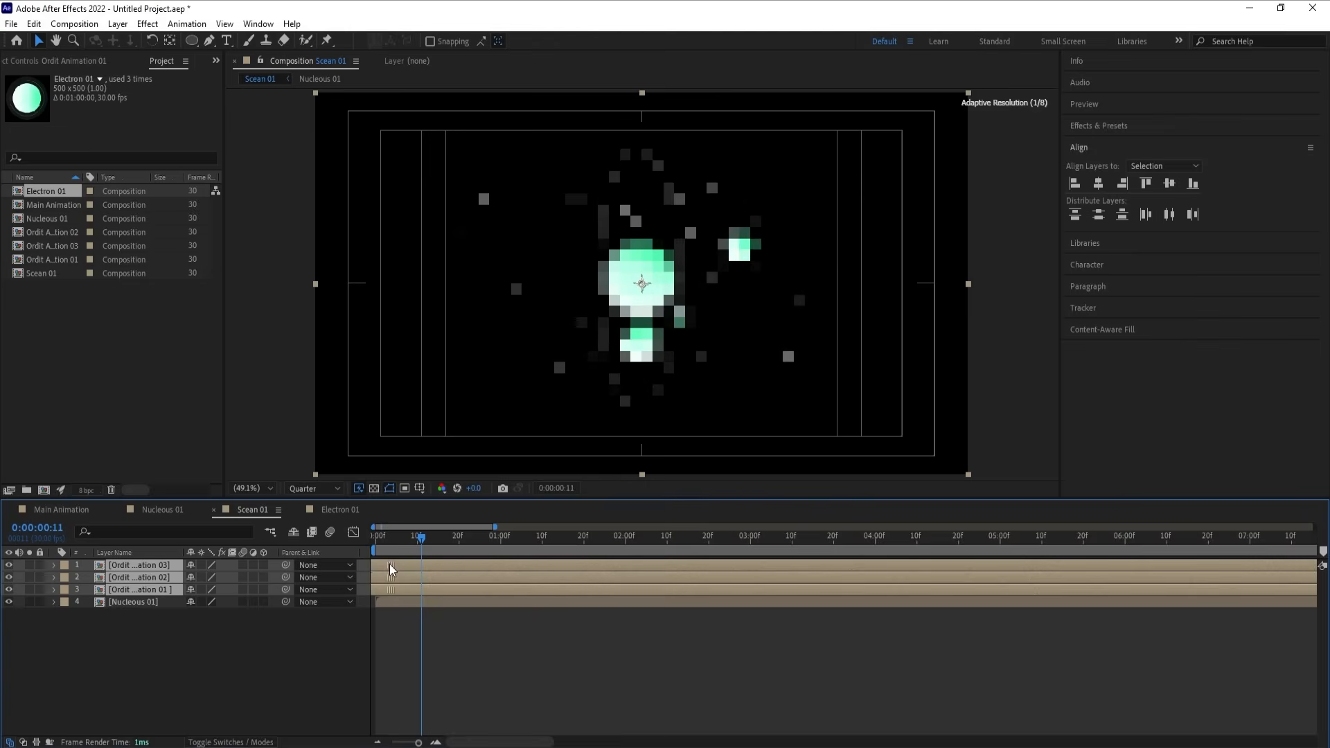
Step: Preview the staggered electrons from the start of the timeline
key(Home)
click(428, 617)
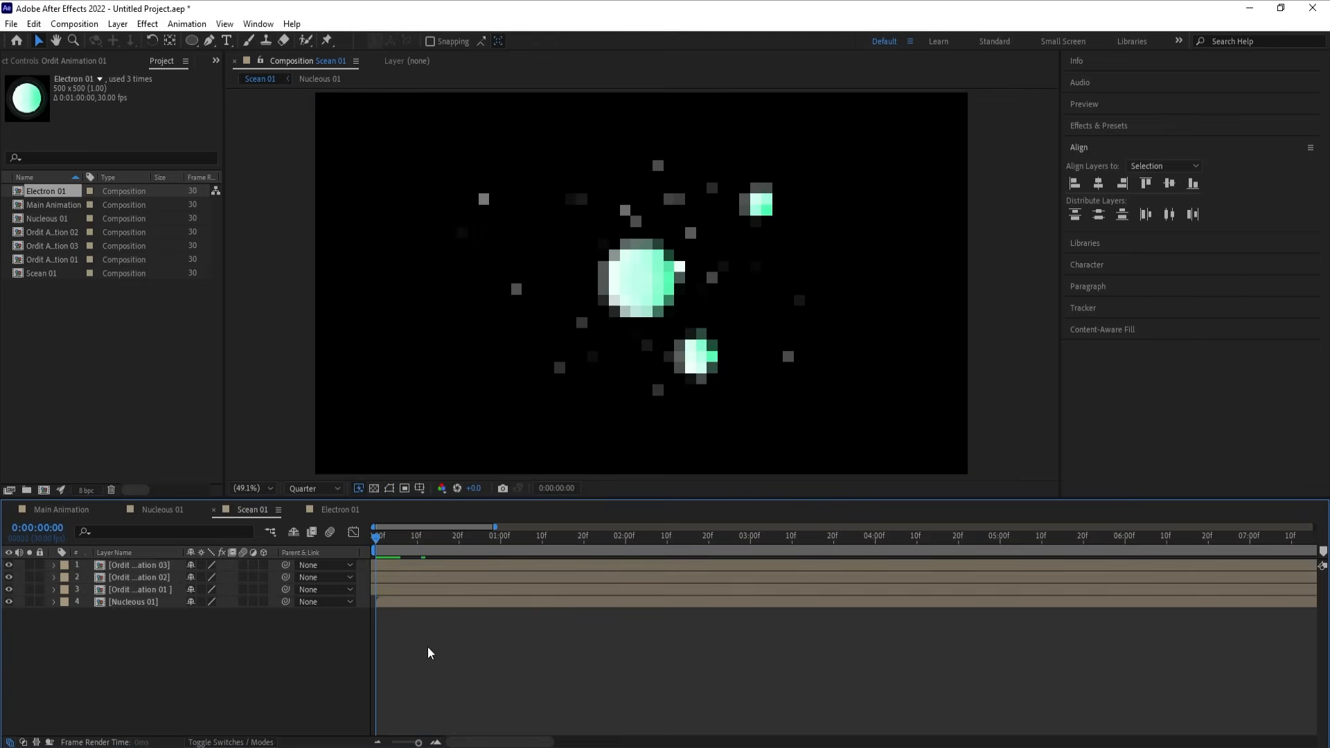
key(space)
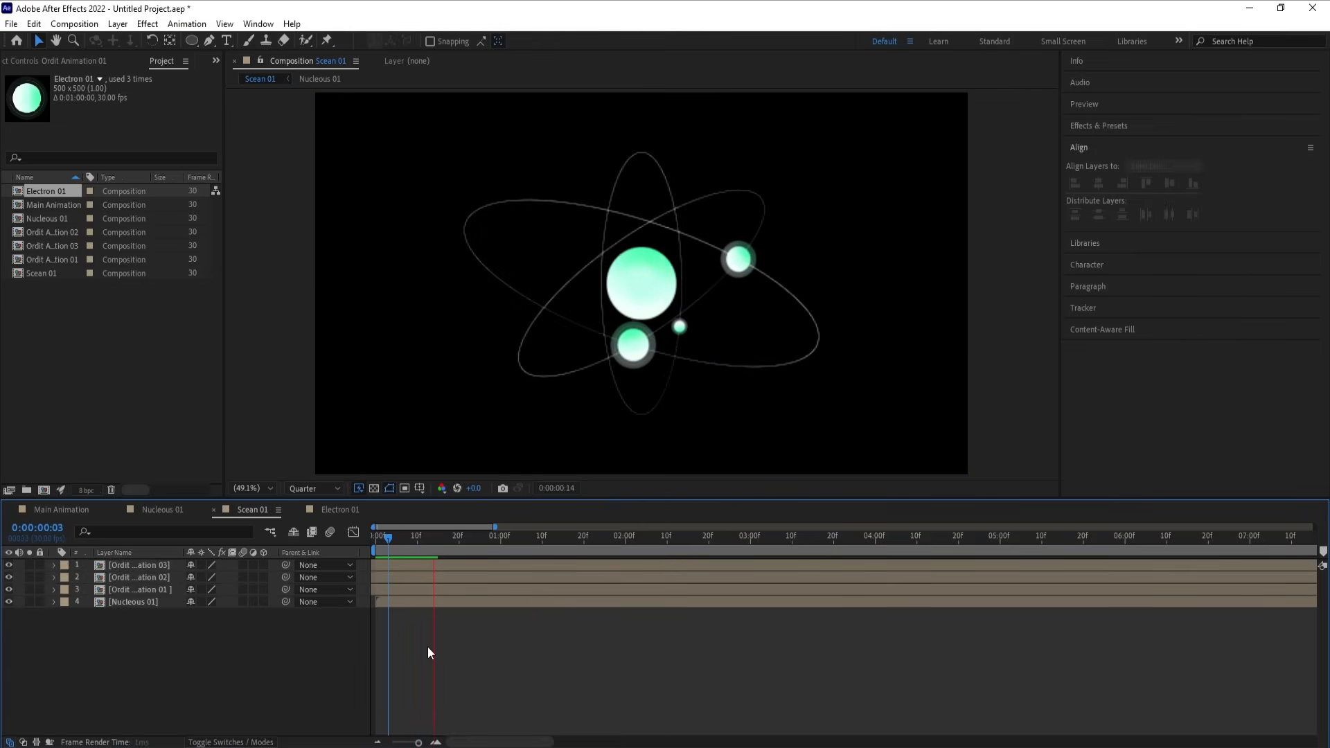
key(space)
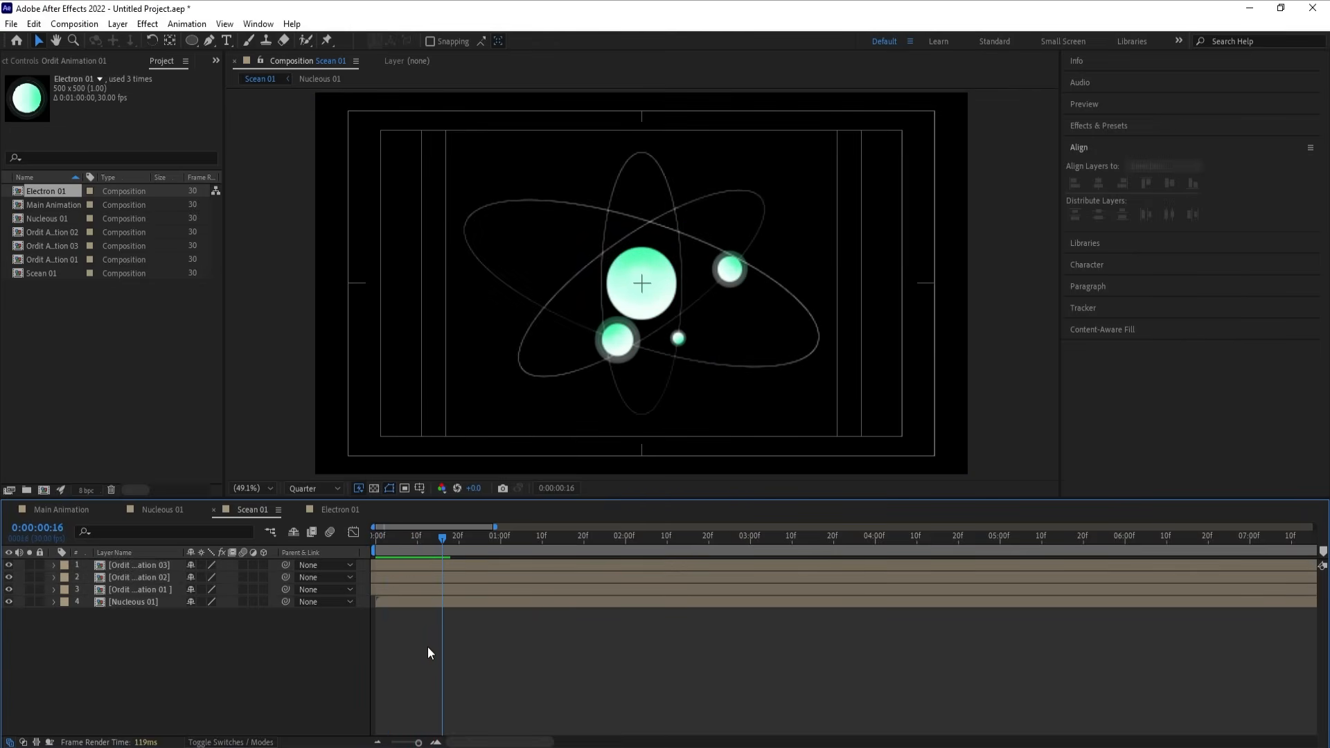
Step: Add a loopOut() expression to the Position property of Electron 01 in Ordit Animation 01
double_click(160, 589)
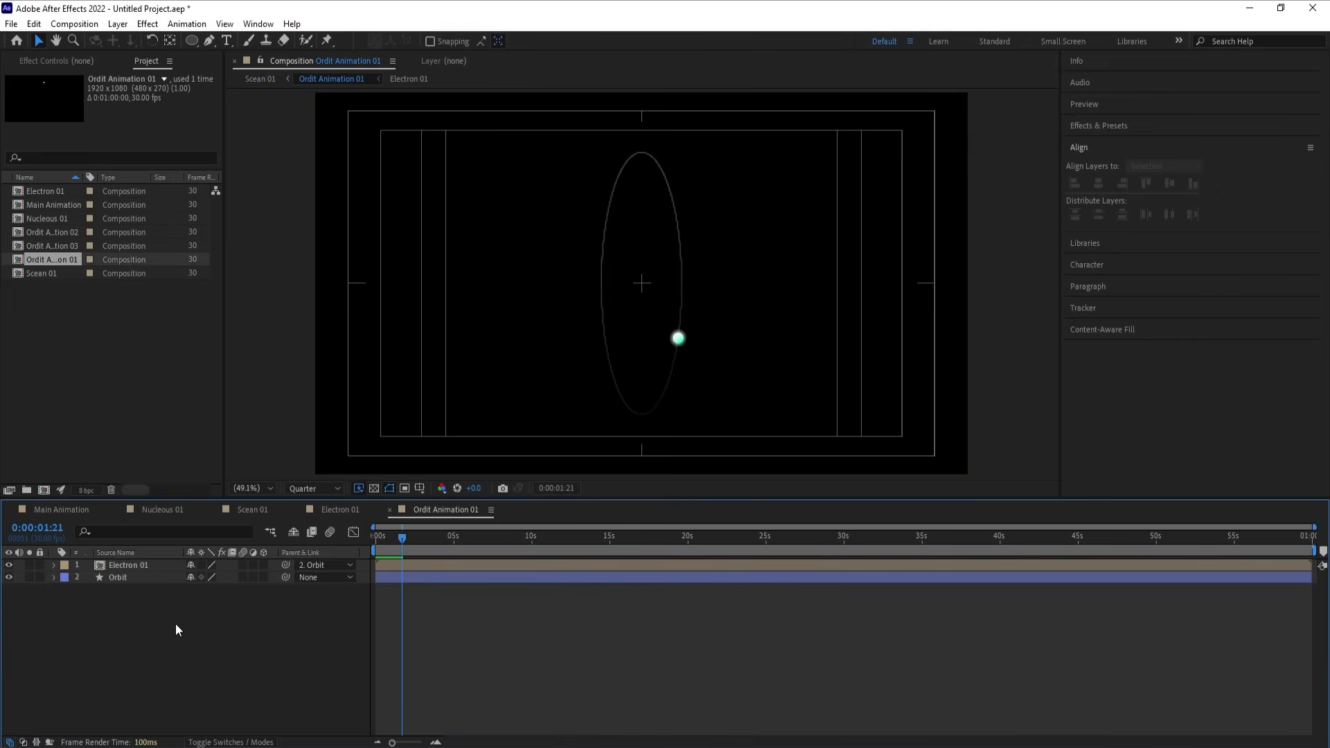
key(u)
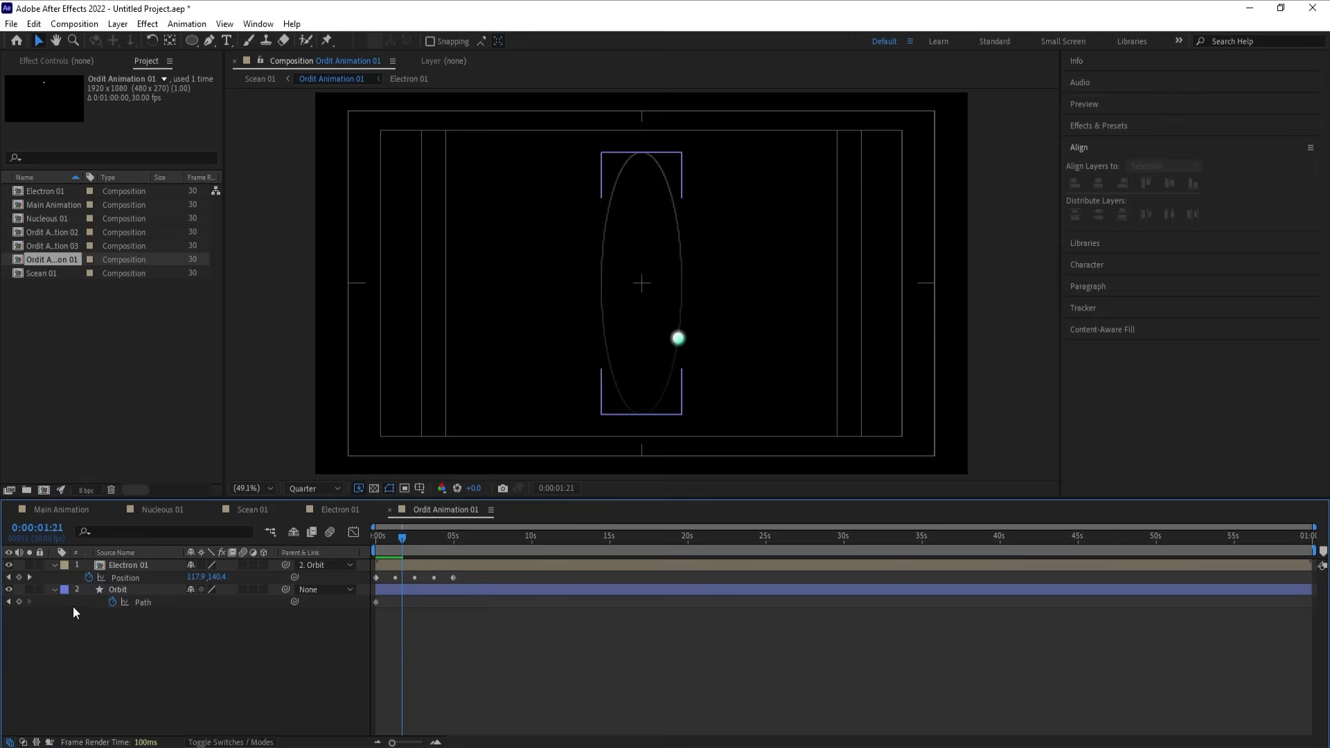
click(143, 567)
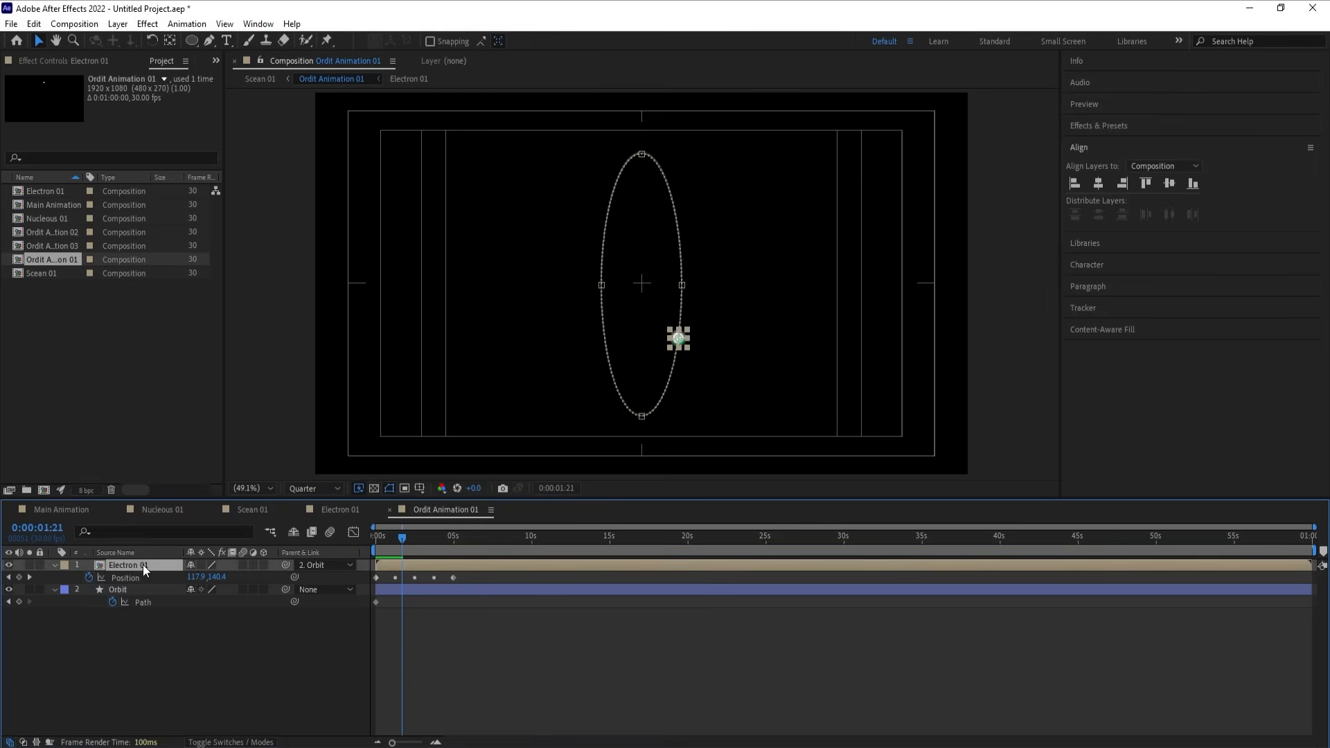
alt+click(88, 576)
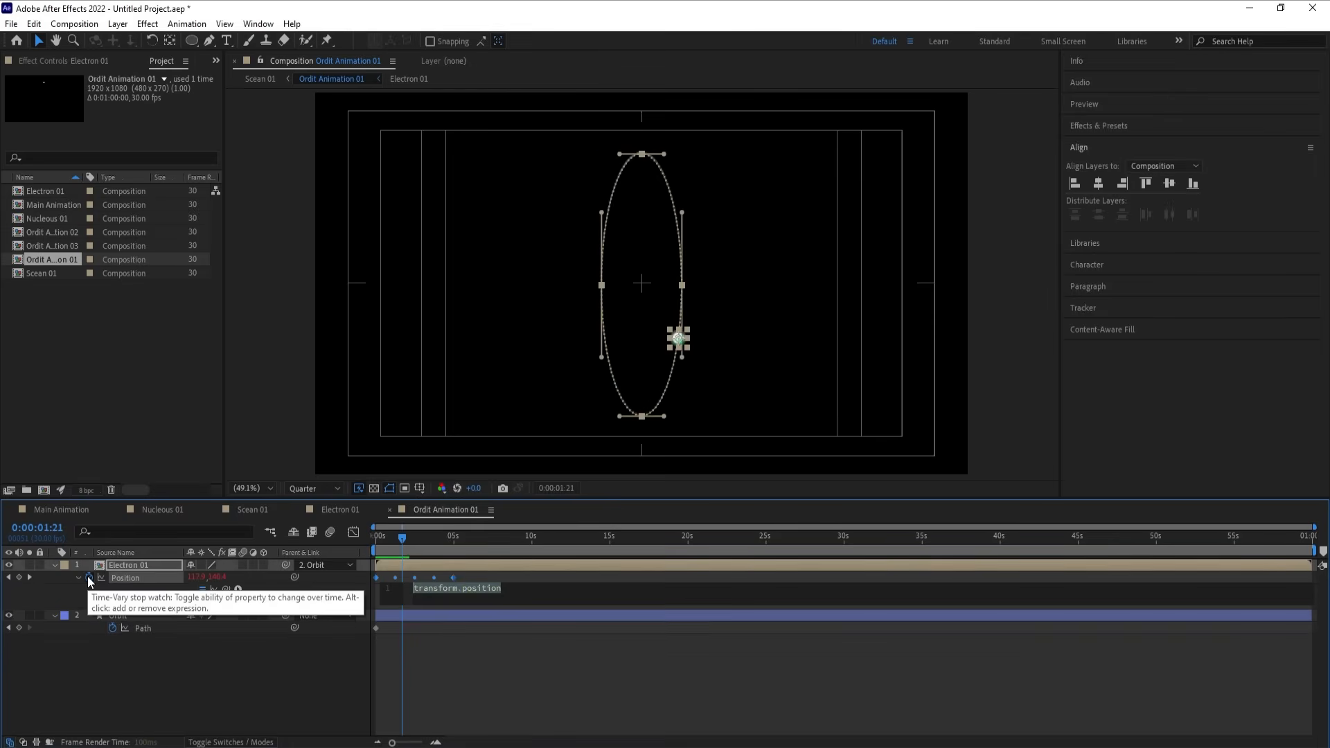
text(loo)
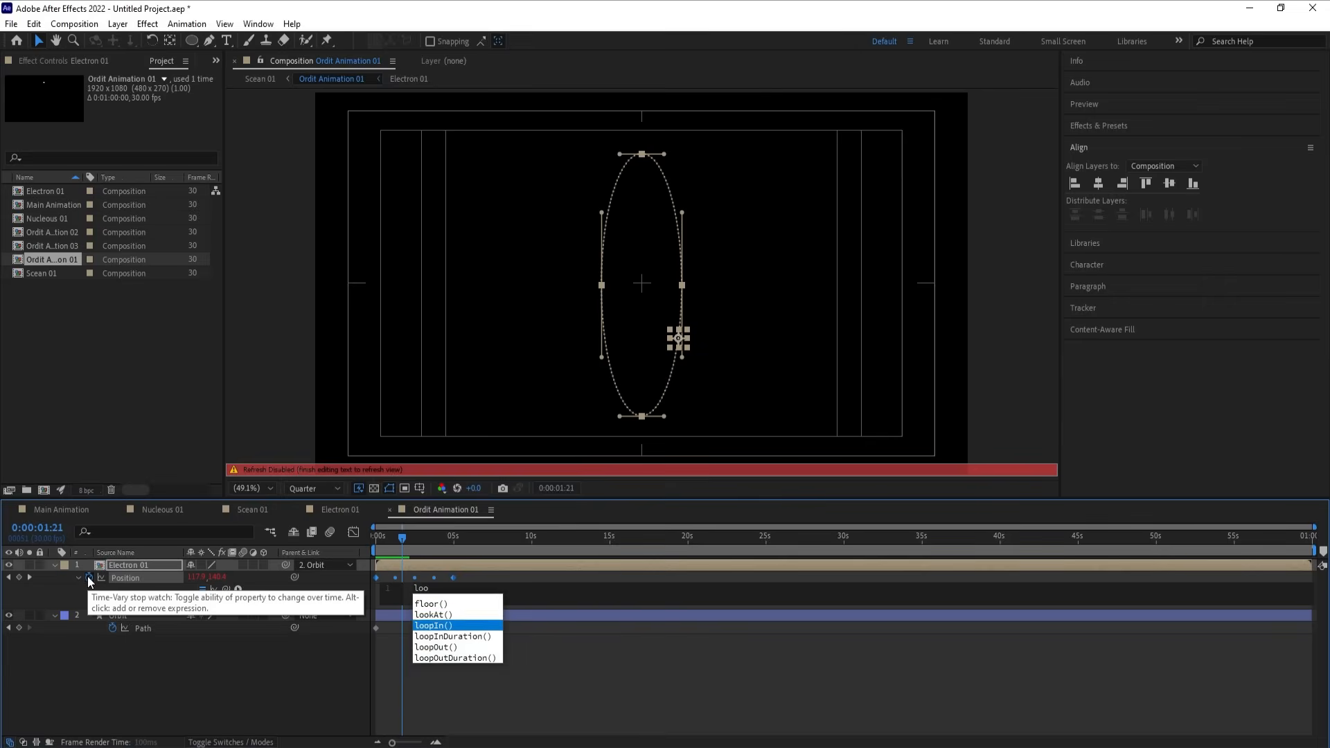
key(Down)
key(Down)
key(Return)
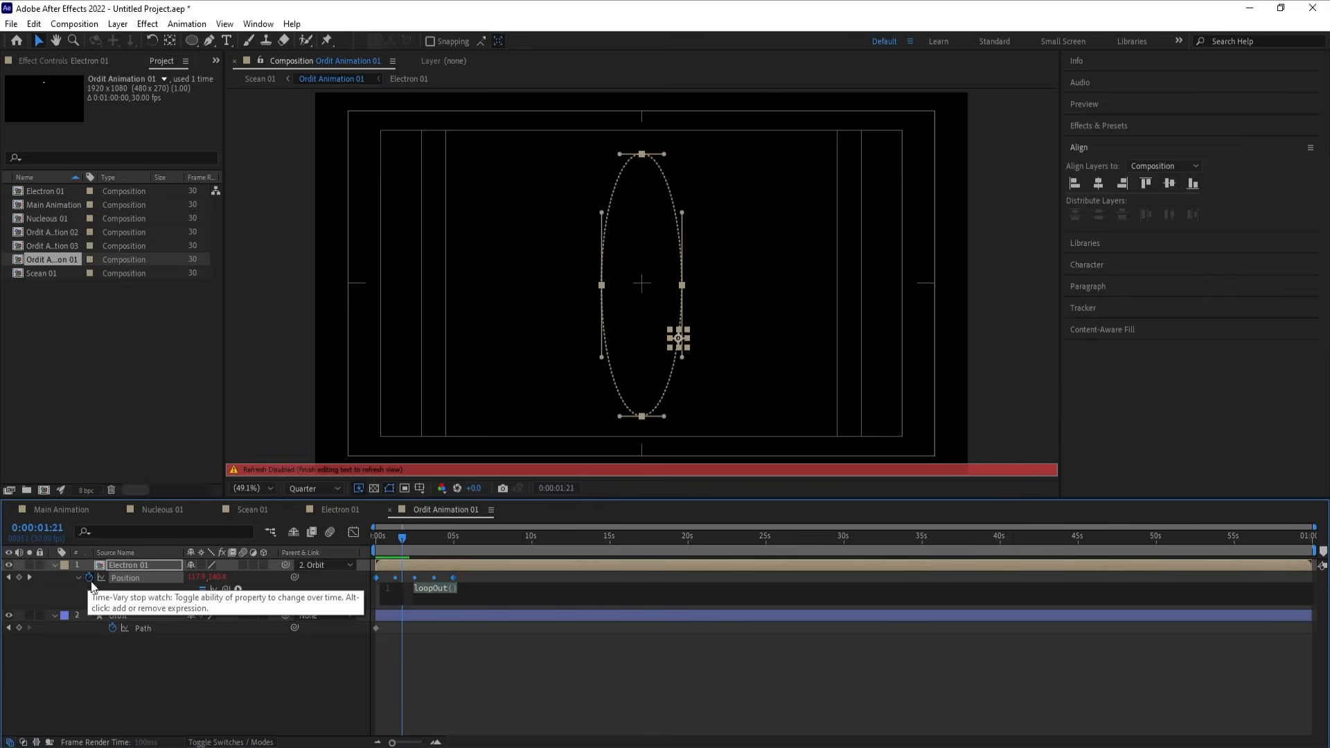
click(260, 650)
Step: Open Ordit Animation 02 from Scean 01 and add a loopOut() expression to Electron 01's Position
click(150, 509)
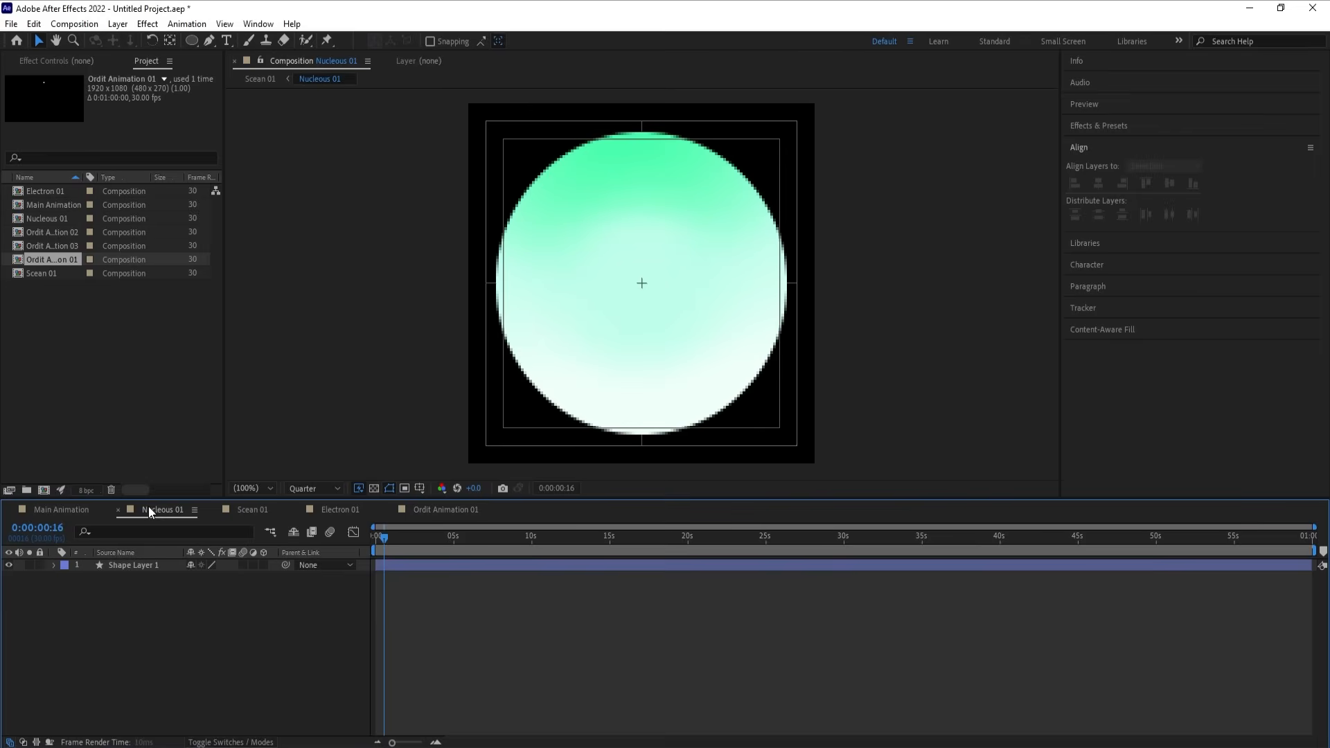
click(263, 511)
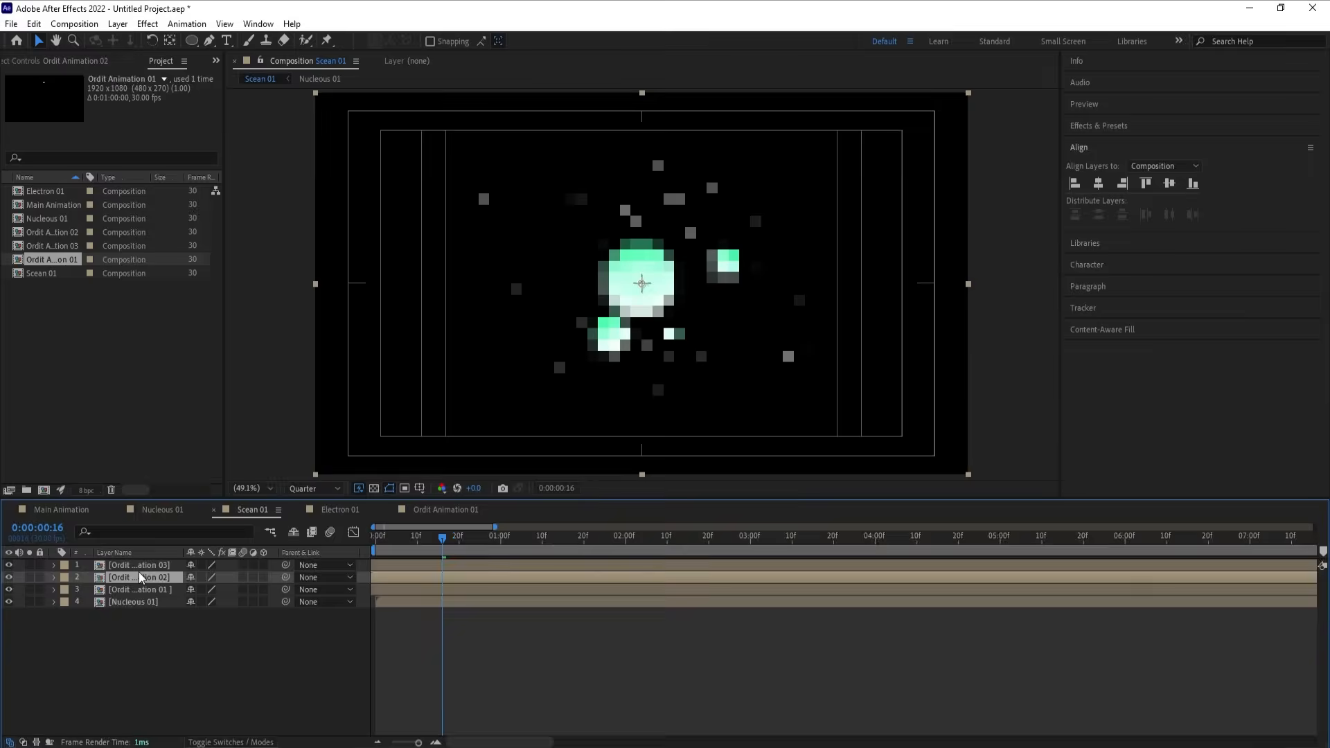
double_click(139, 572)
key(u)
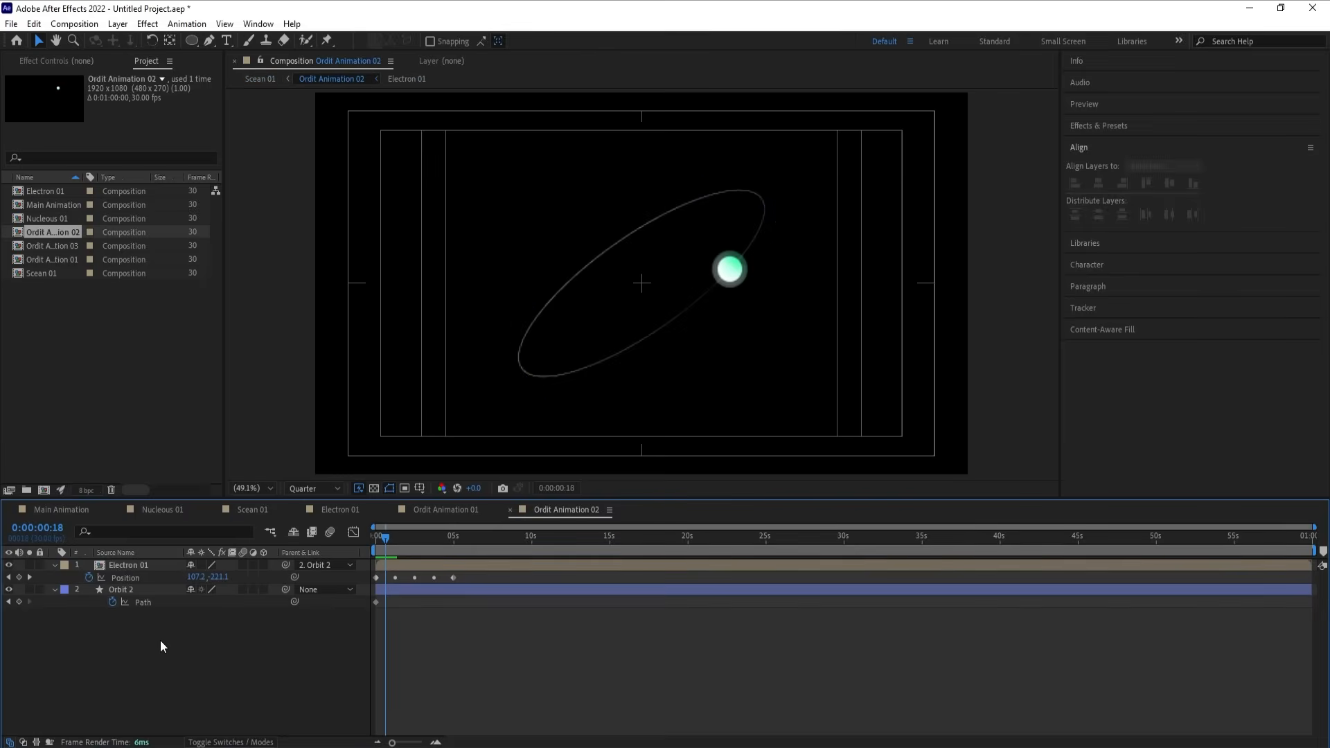
alt+click(87, 578)
text(loopOut())
click(118, 634)
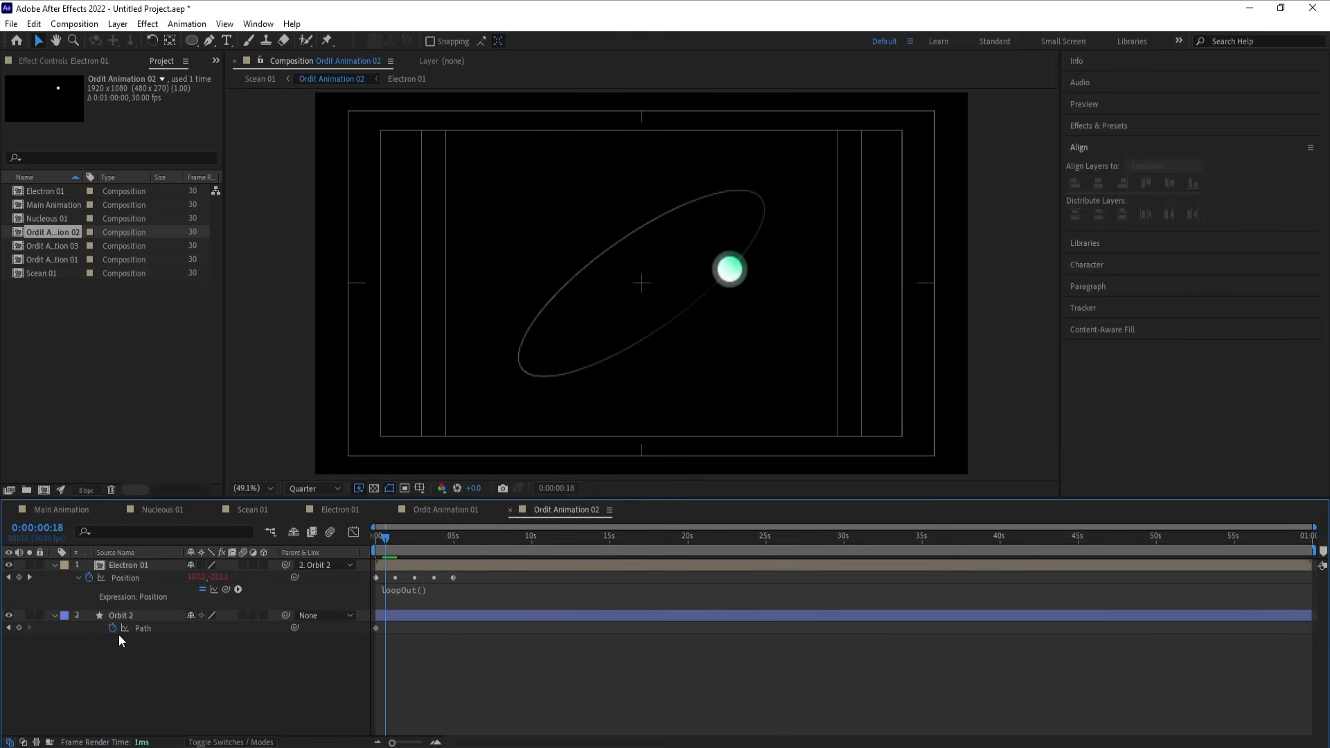
Step: Open Ordit Animation 03 from Scean 01 and add the same loopOut() expression to Electron 01's Position
click(326, 507)
click(242, 510)
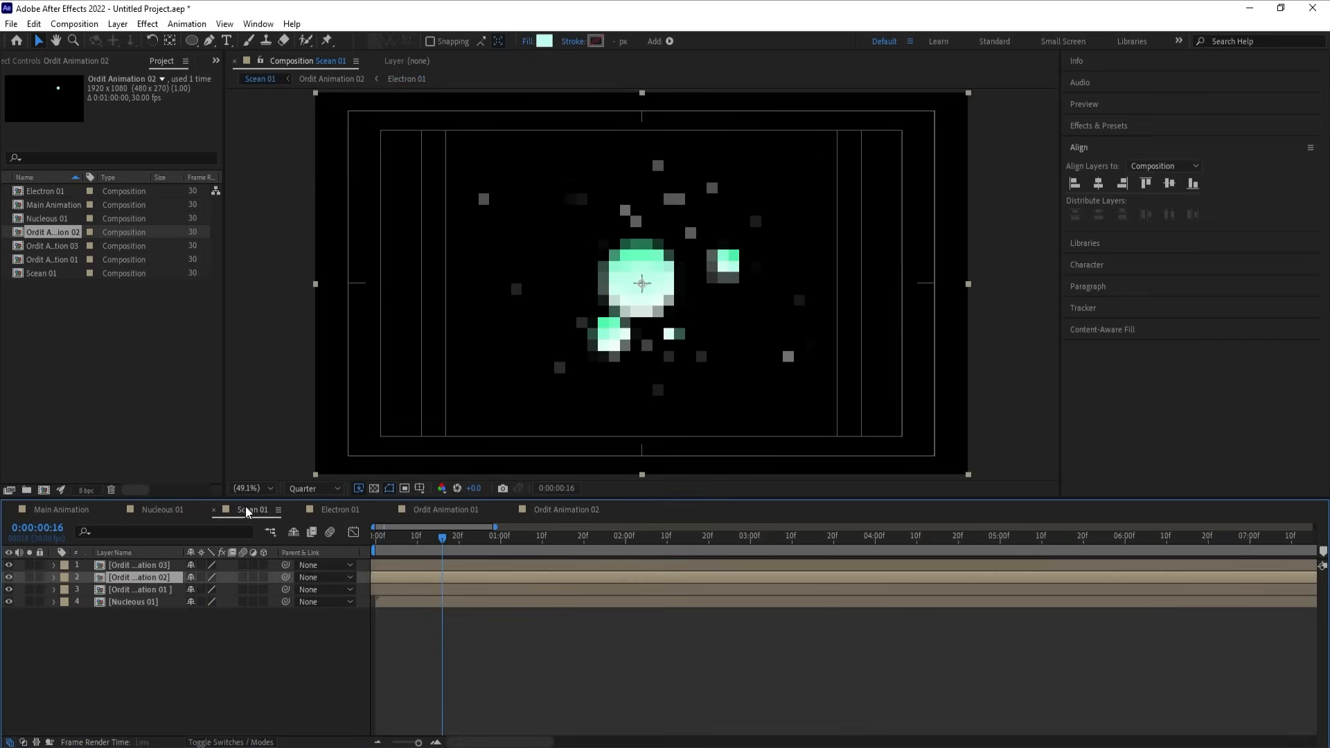
double_click(152, 574)
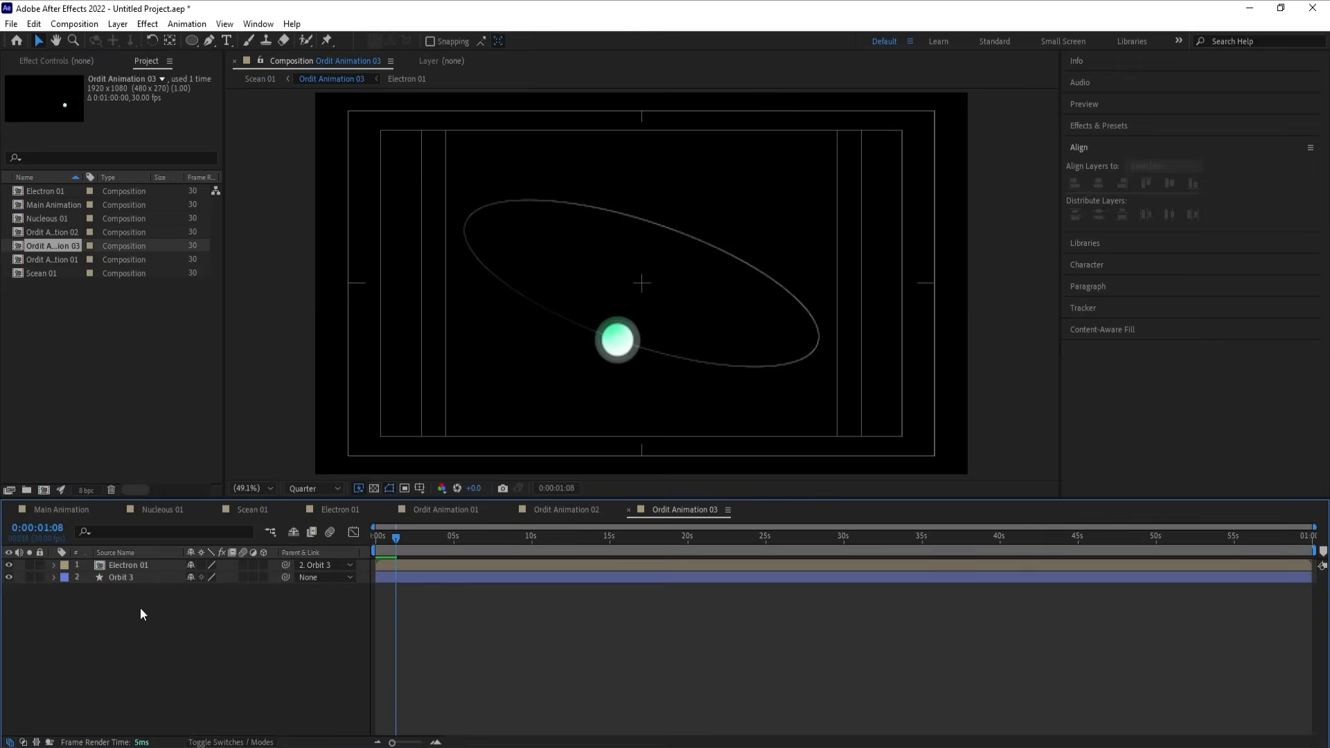
key(u)
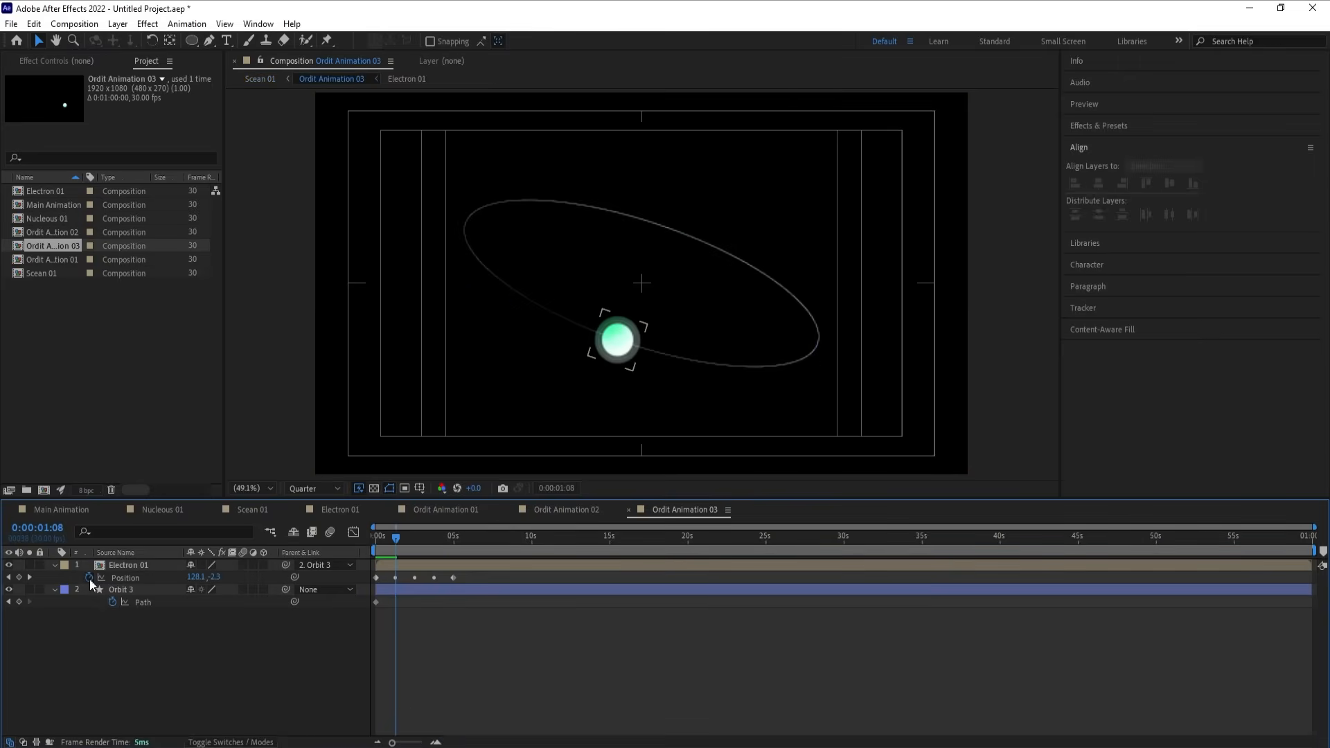
alt+click(89, 579)
click(120, 653)
Step: Preview the looping electrons in Scean 01
click(262, 513)
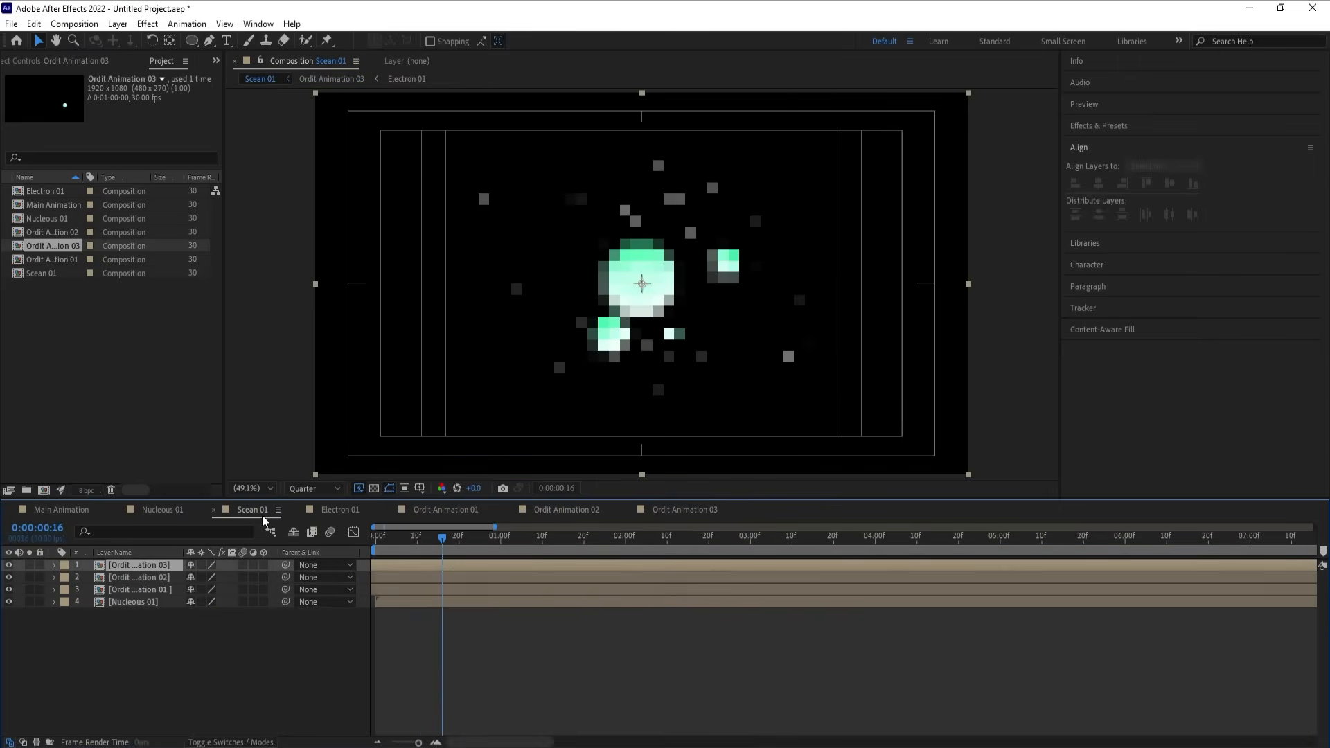
key(space)
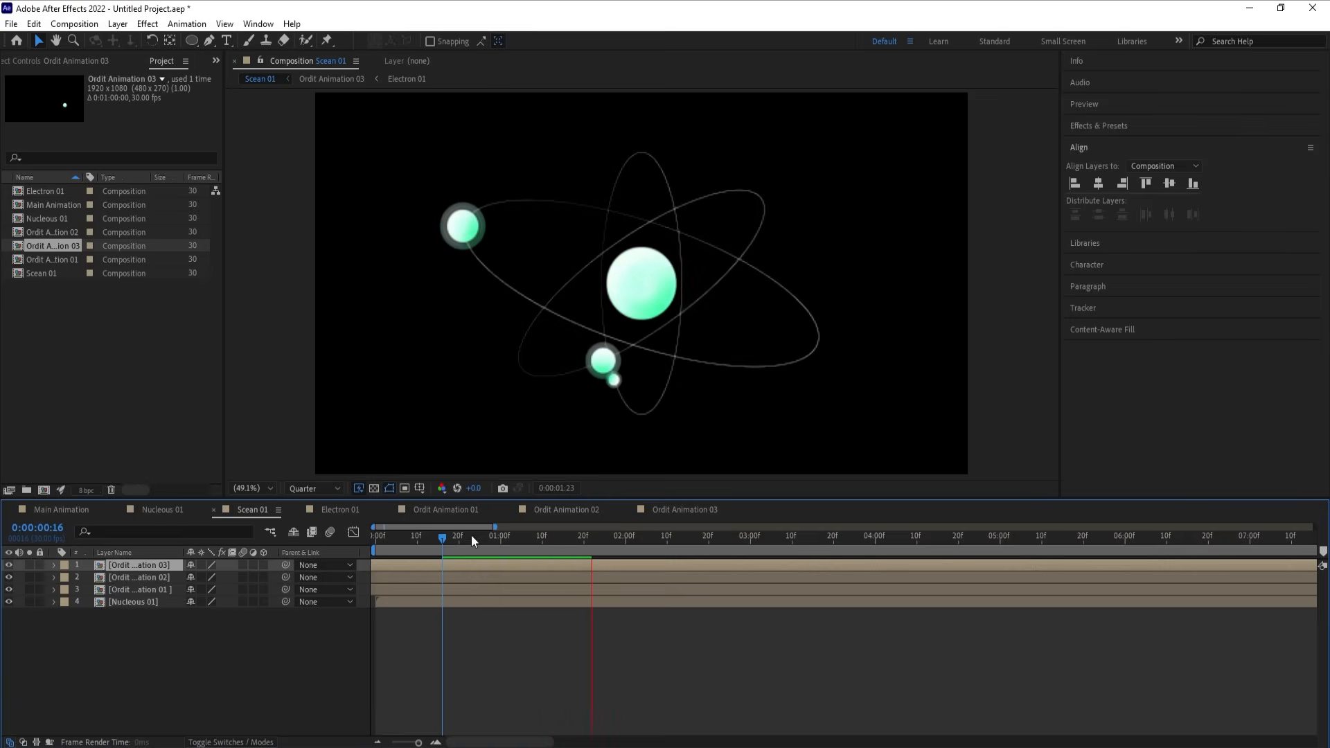
key(space)
Step: Compress Electron 01's Position keyframes in Ordit Animation 01 so the last falls at about 2.5 seconds, and preview Scean 01
double_click(151, 589)
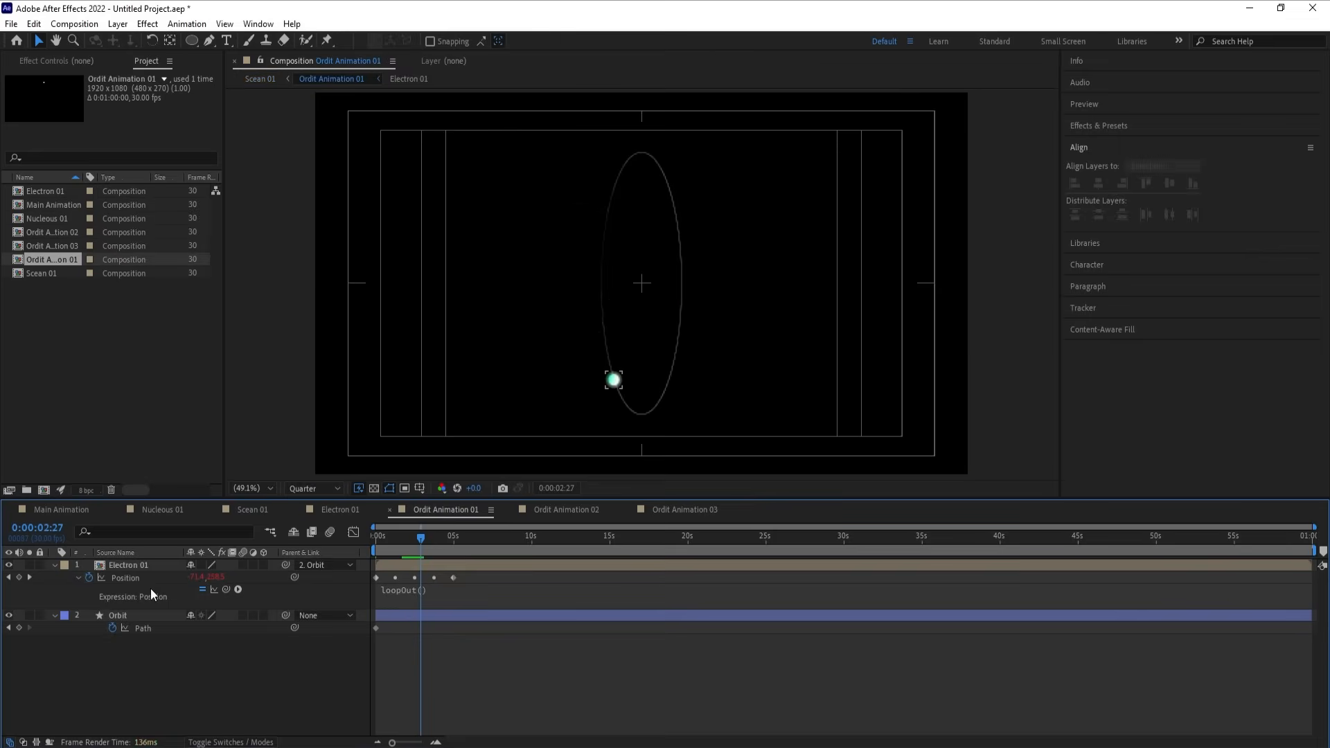
click(143, 578)
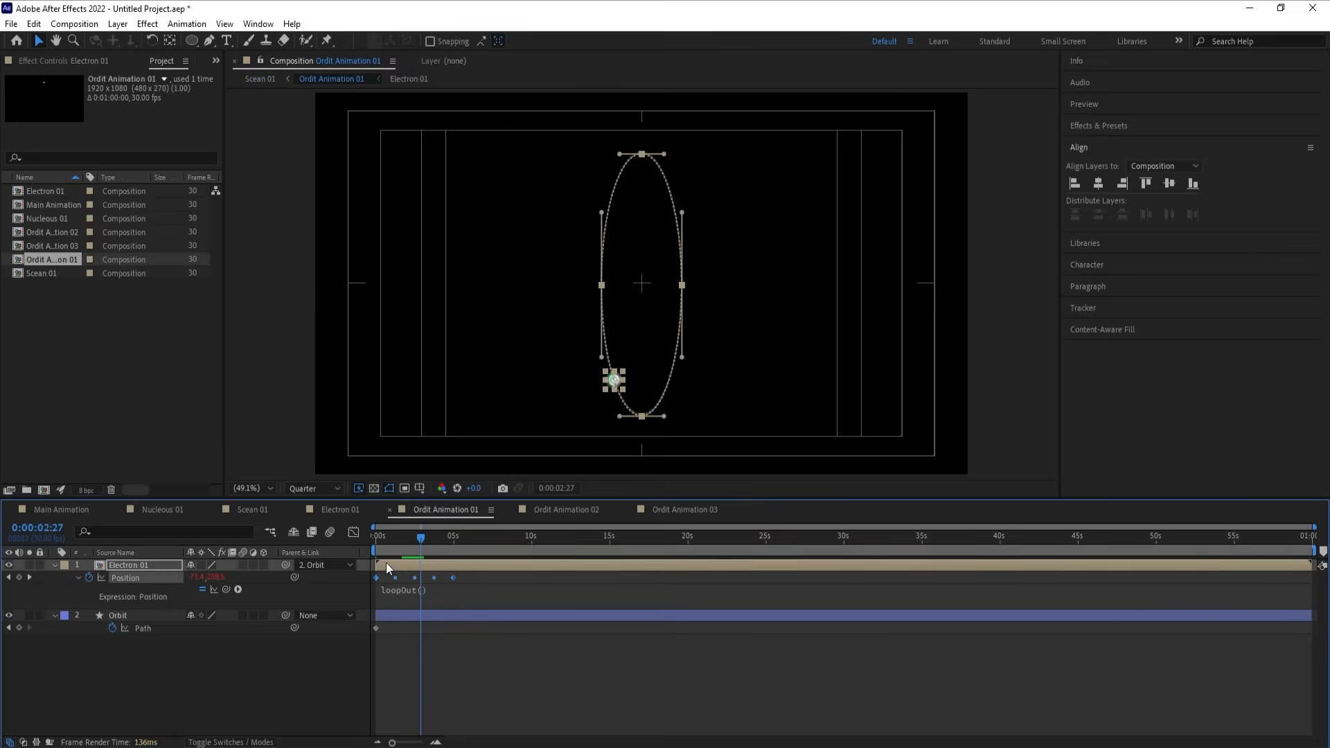
drag(452, 578, 414, 572)
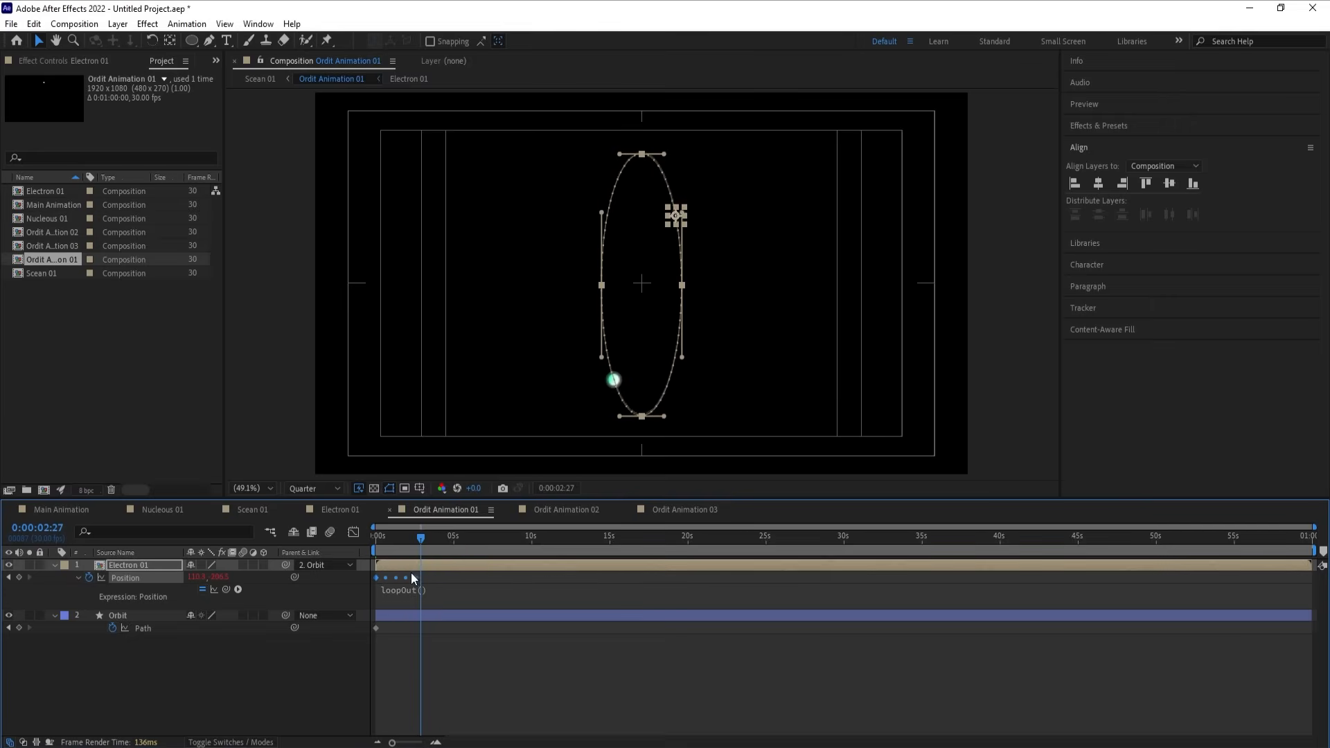
click(236, 509)
key(space)
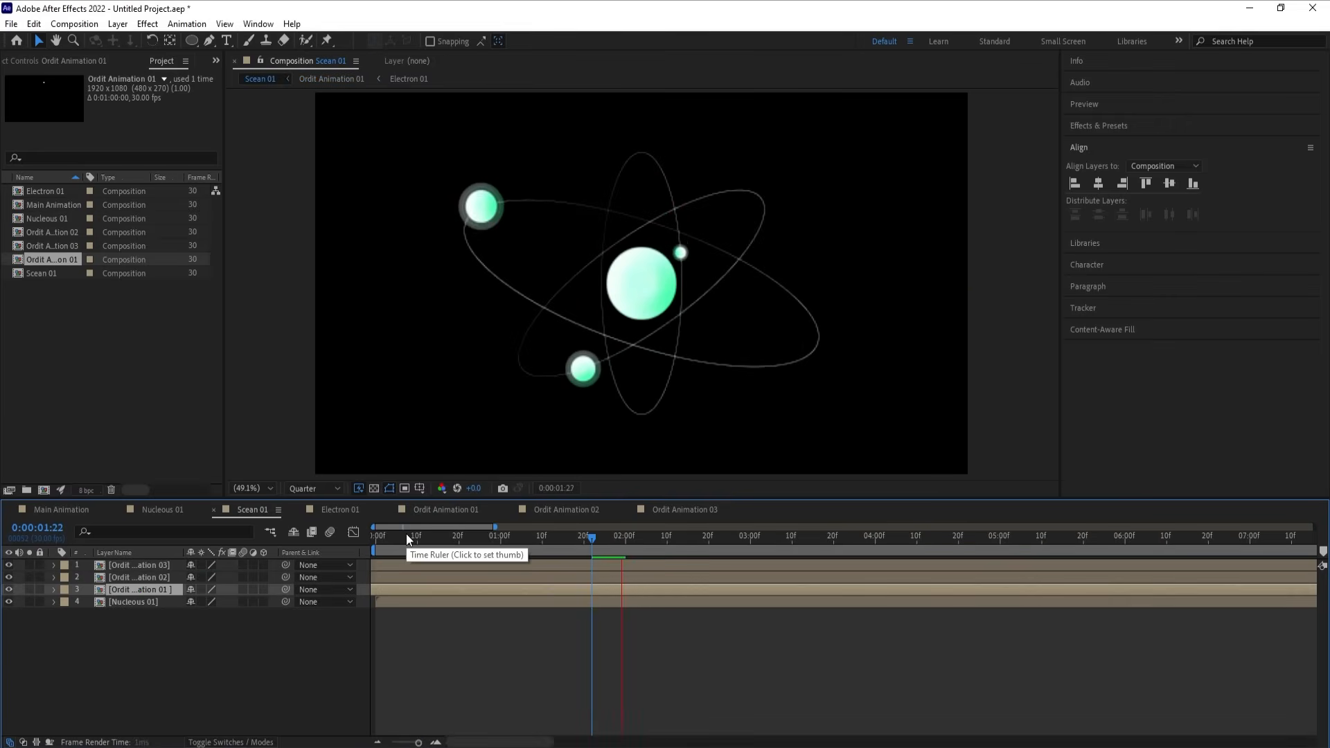
key(space)
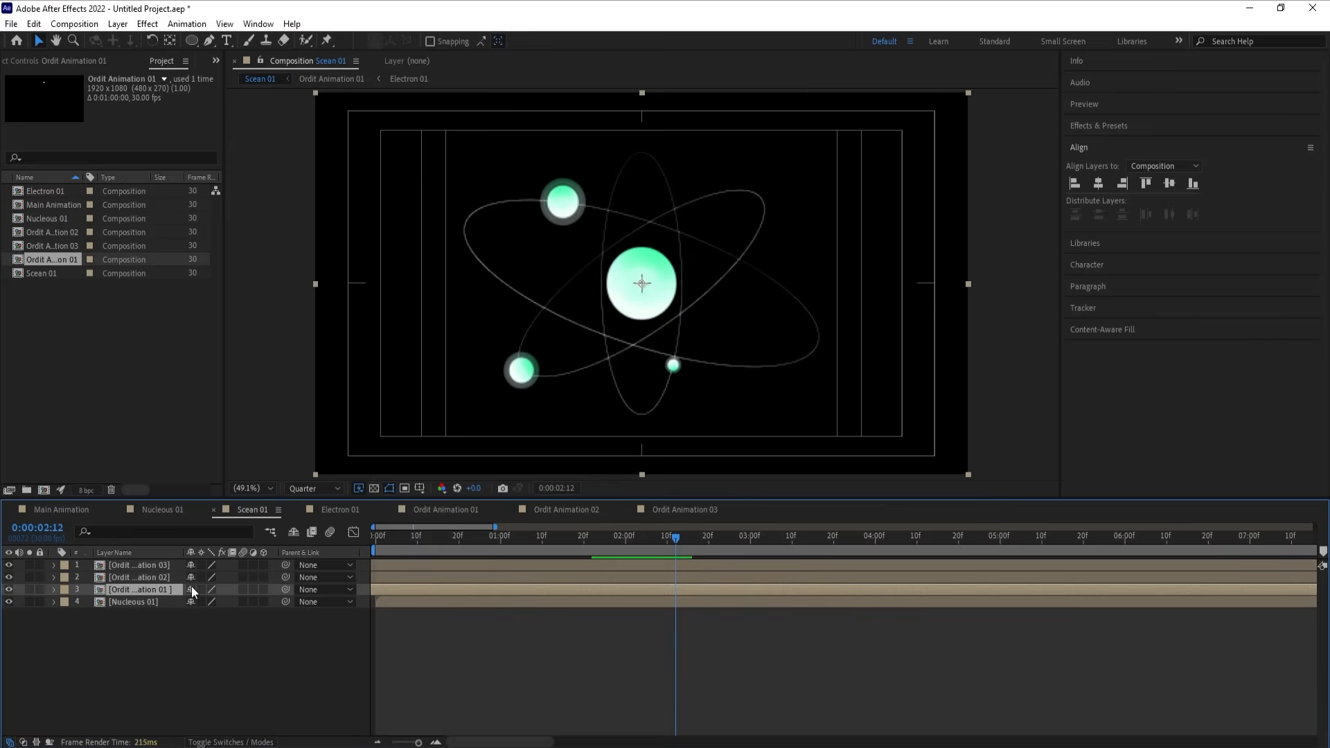
Step: Compress Electron 01's Position keyframes in Ordit Animation 02 proportionally to speed up its orbit
click(153, 575)
double_click(153, 577)
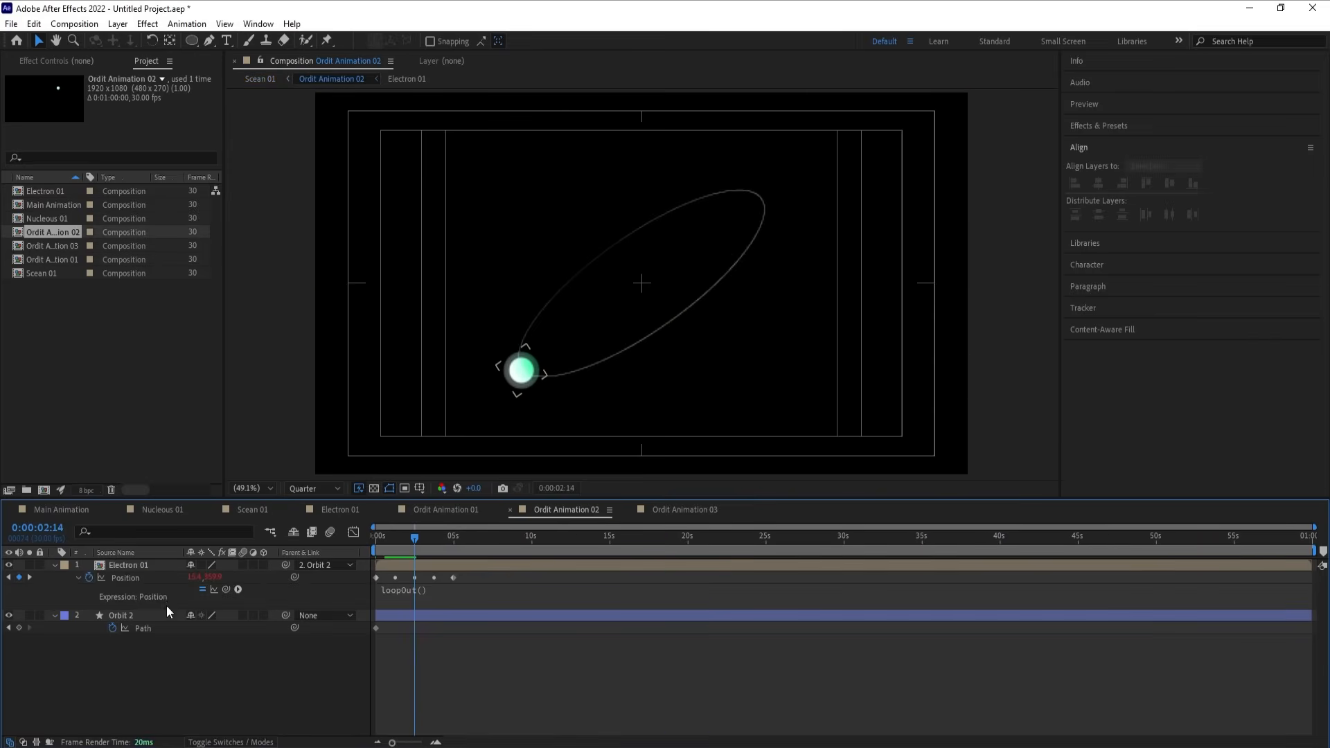
click(126, 577)
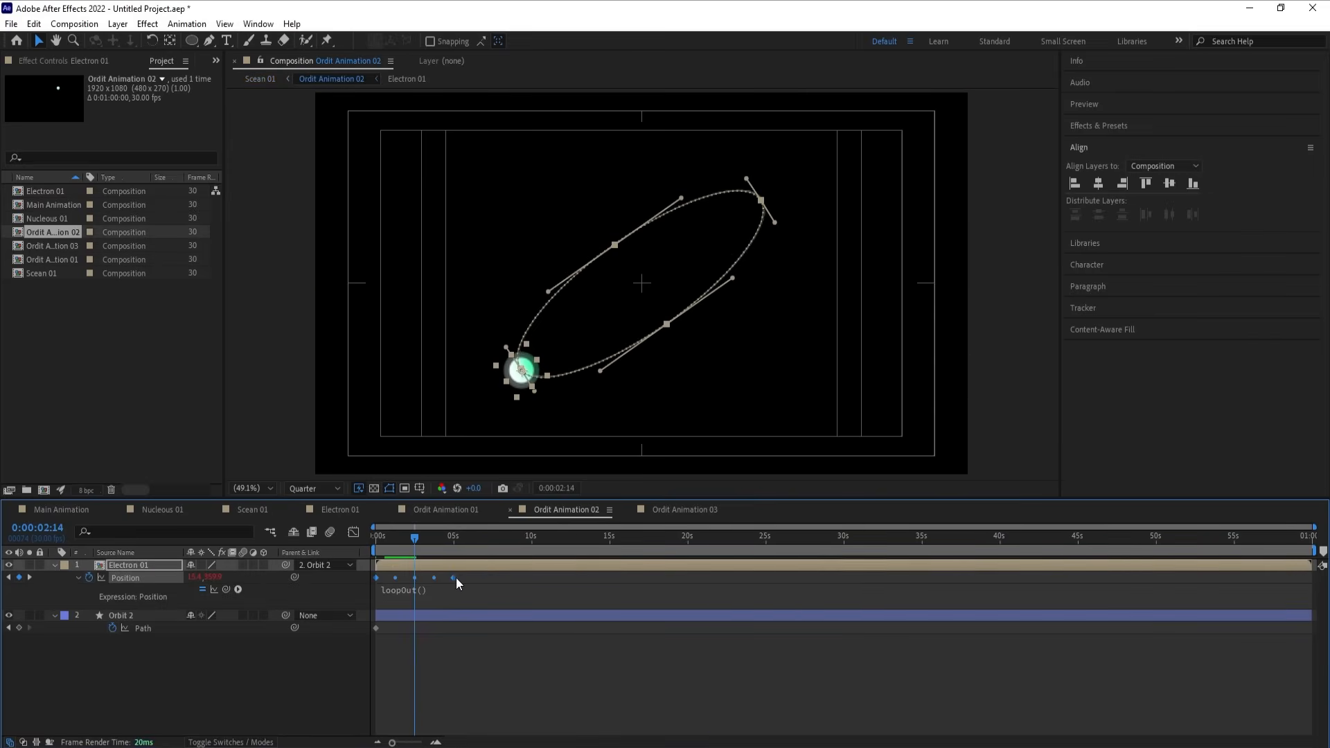
drag(454, 577, 285, 539)
Step: Preview the electrons' adjusted speeds in Scean 01 from the start of the timeline
click(268, 512)
key(space)
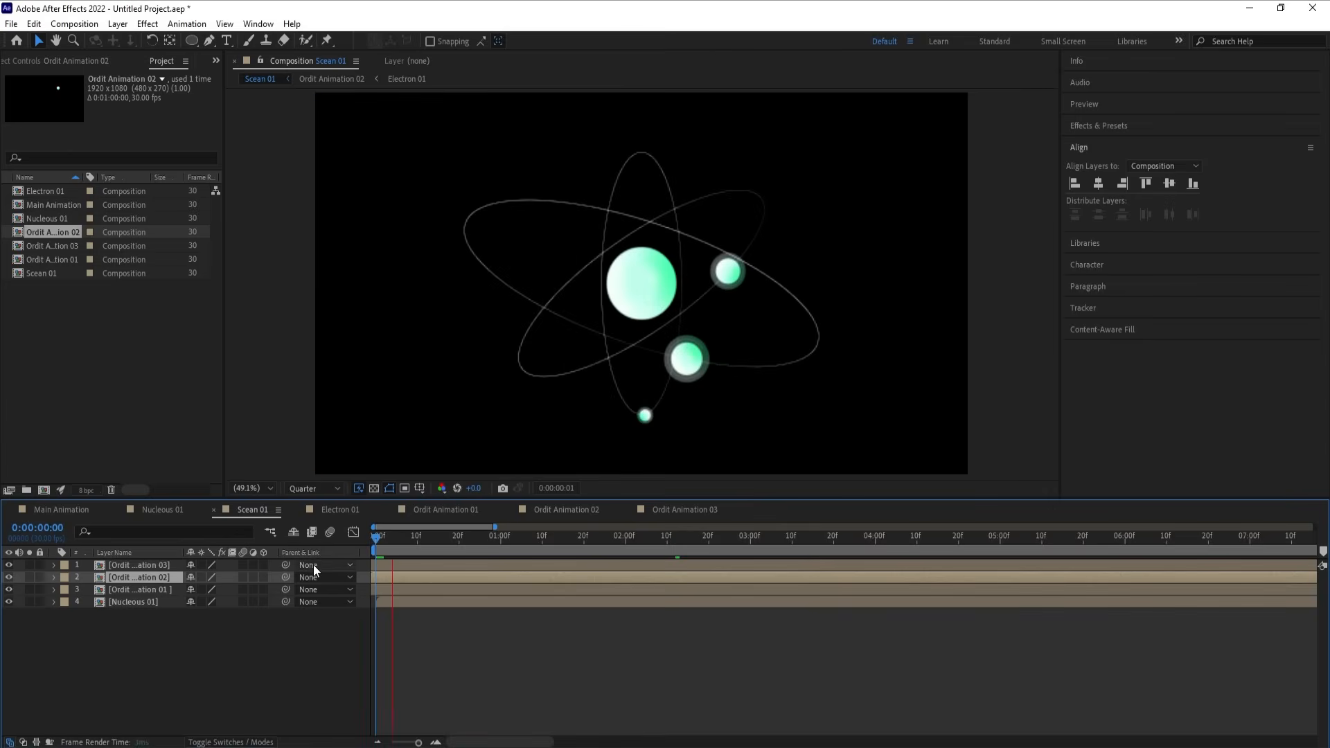
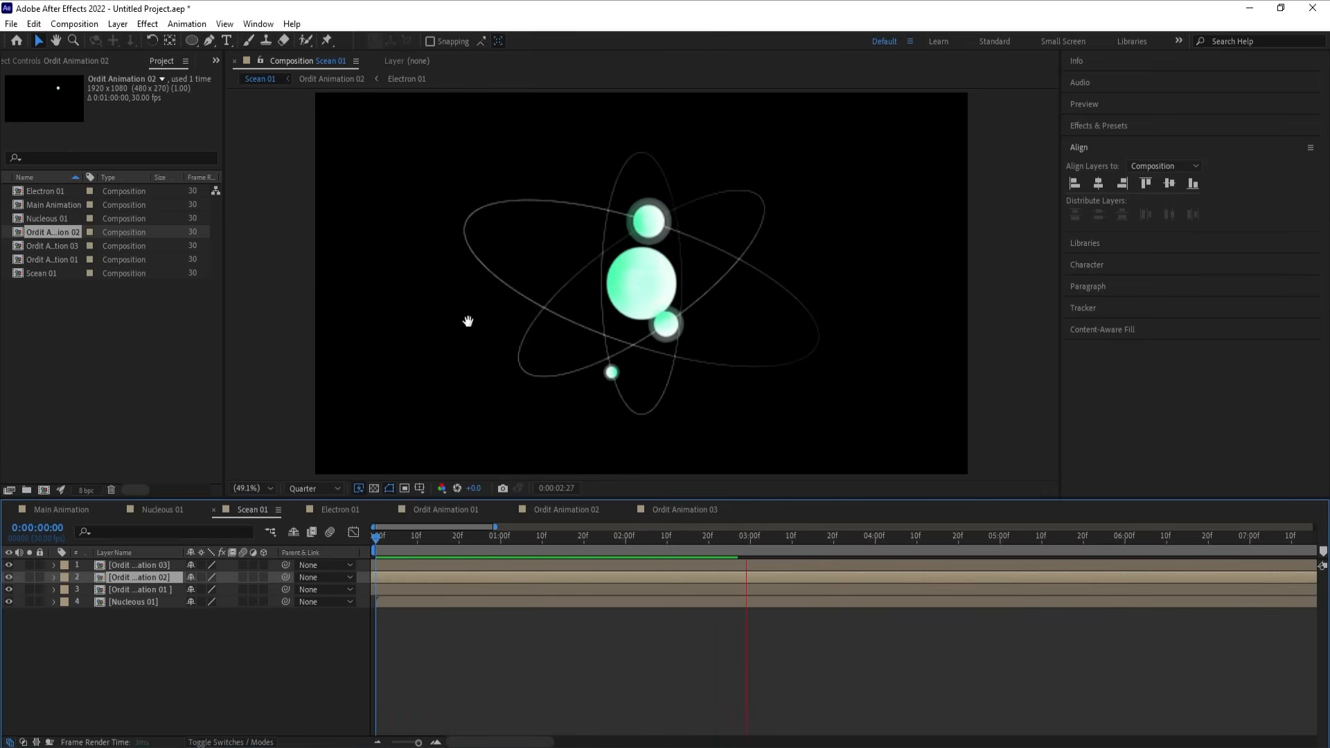
key(space)
key(space)
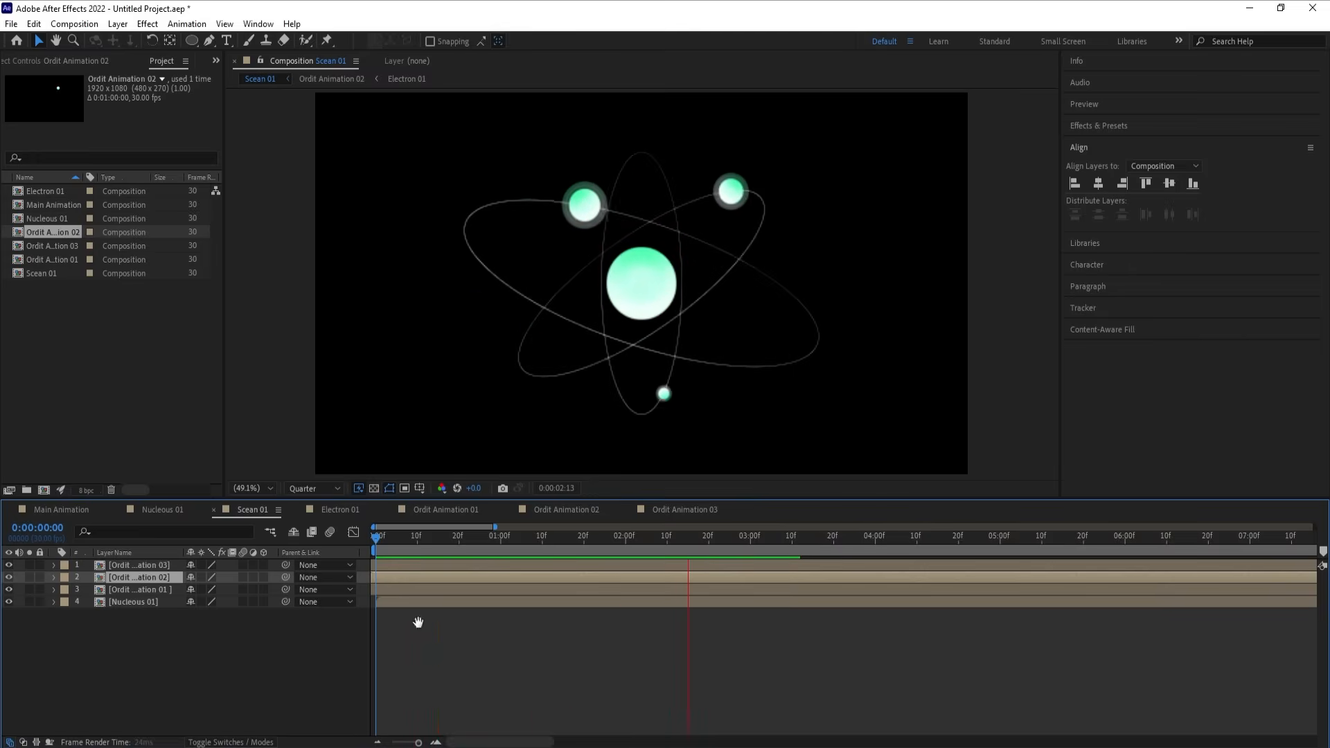
click(430, 634)
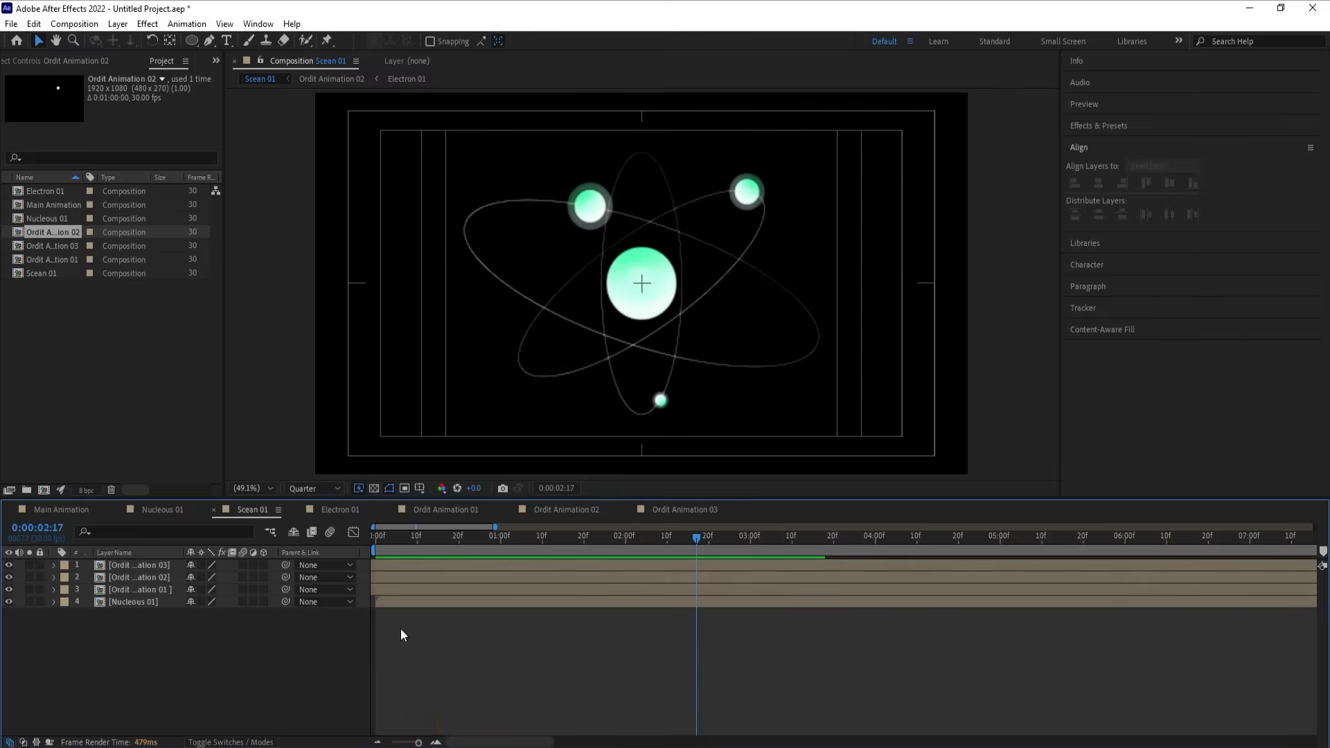
Step: Parent all three Ordit Animation layers to the Nucleous 01 layer in Scean 01
key(n)
key(minus)
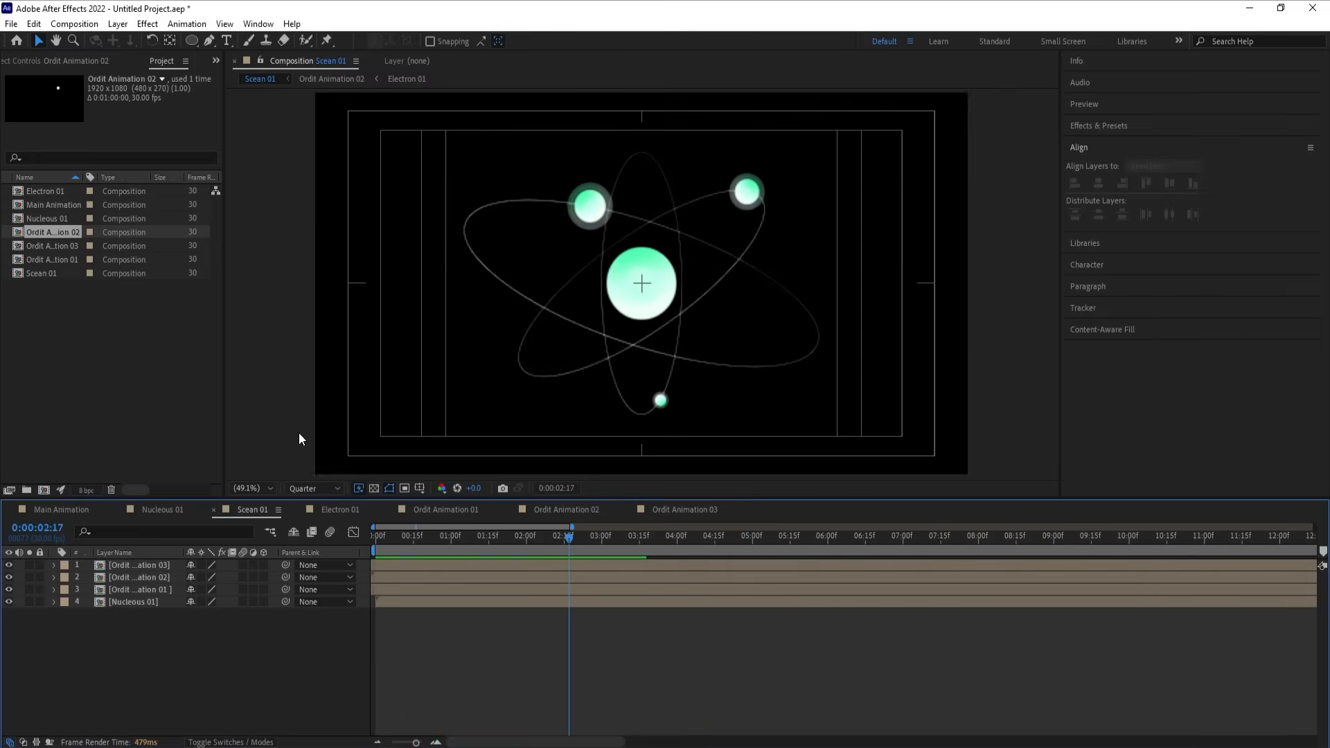
click(143, 587)
shift+click(136, 565)
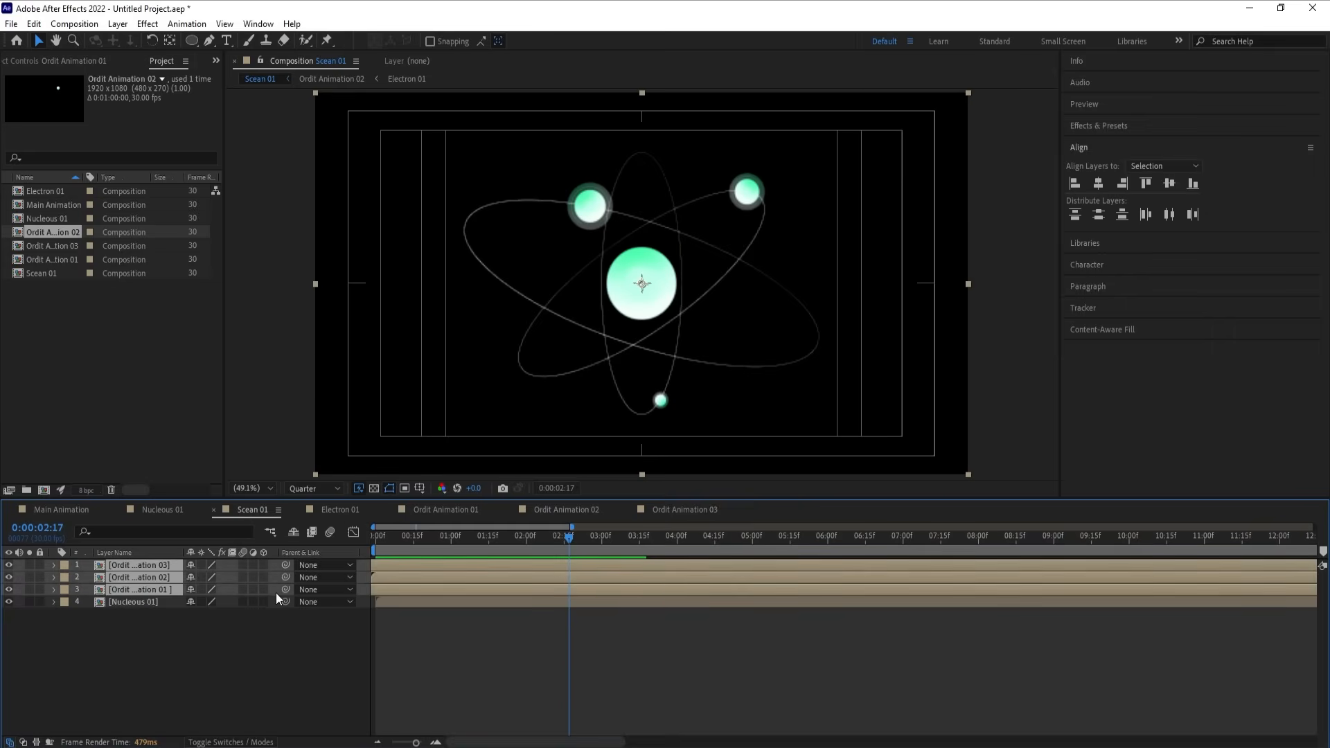
drag(284, 589, 153, 604)
Step: Set a starting Rotation keyframe on the Nucleous 01 layer at 0:00:00:00
click(154, 604)
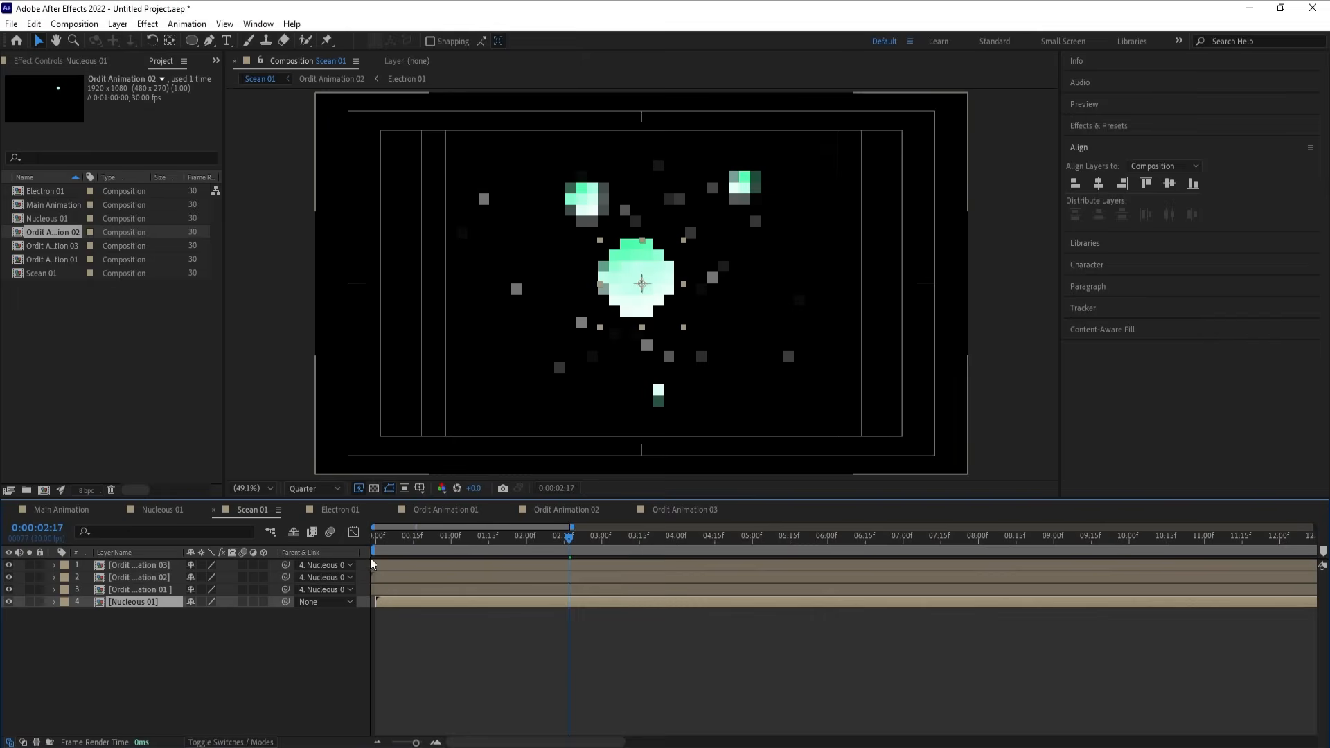
drag(399, 535, 273, 546)
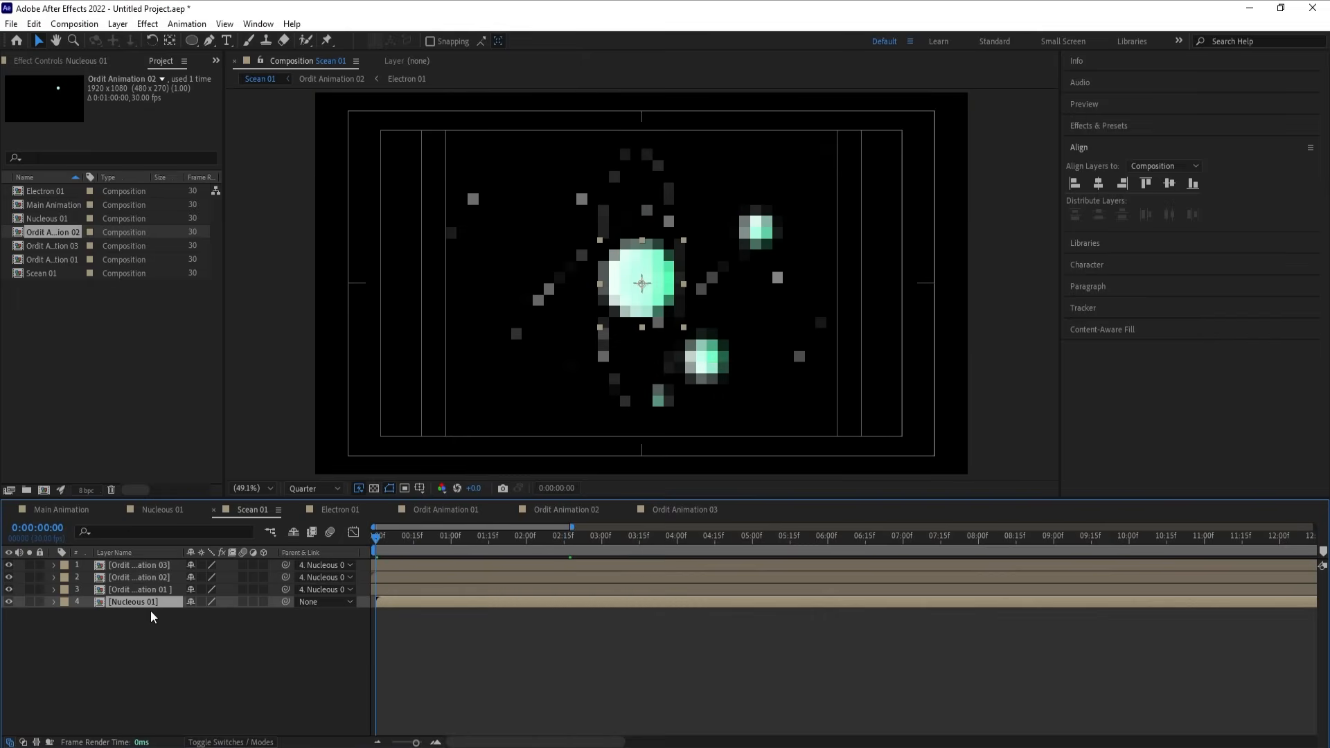
key(r)
click(89, 616)
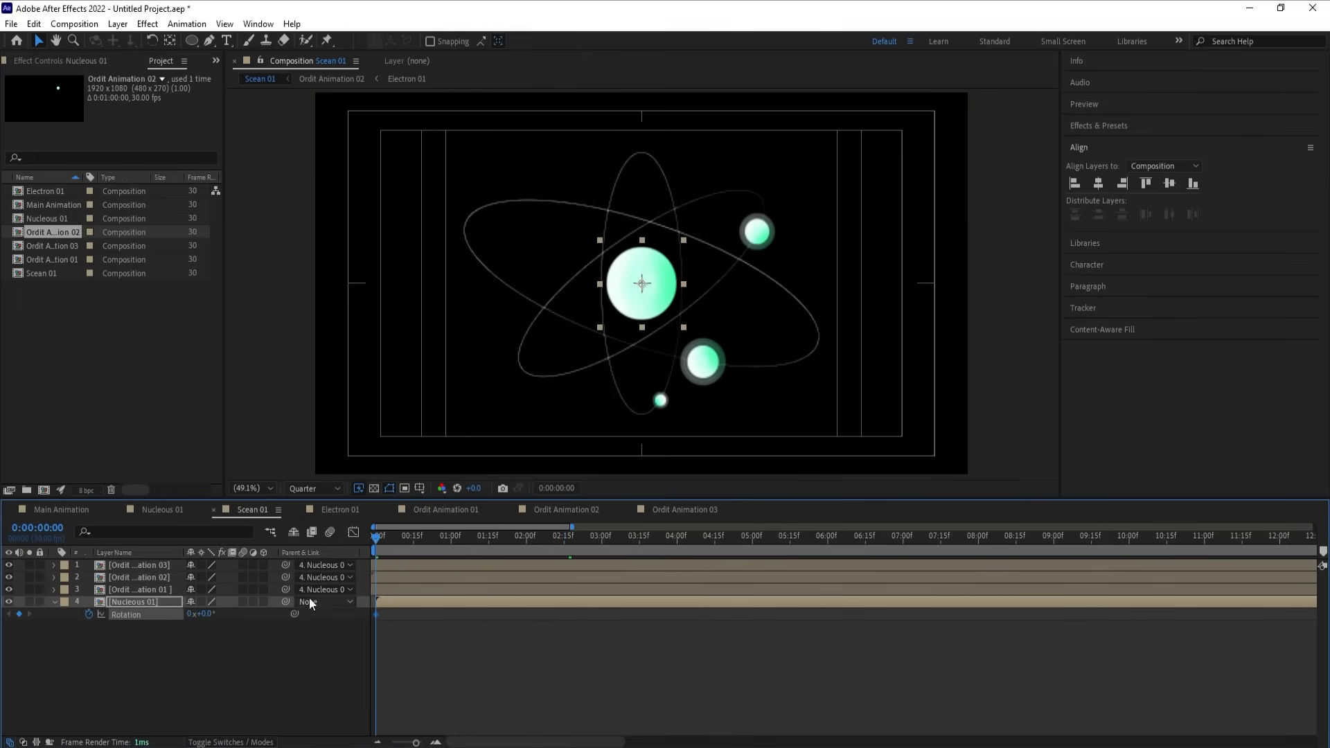
Step: Set Nucleous 01's Rotation to one full revolution at 0:00:08:01 and preview the spinning atom from the start
key(minus)
key(minus)
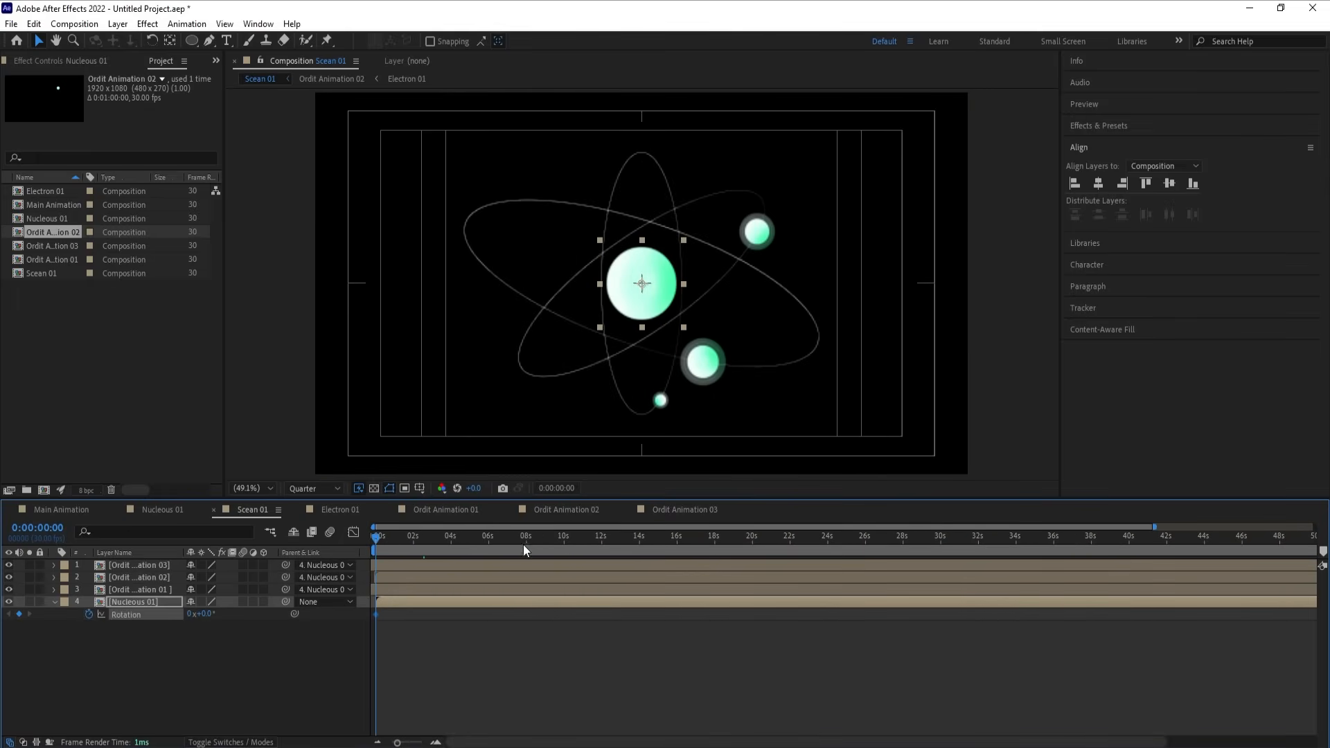
click(527, 542)
click(190, 615)
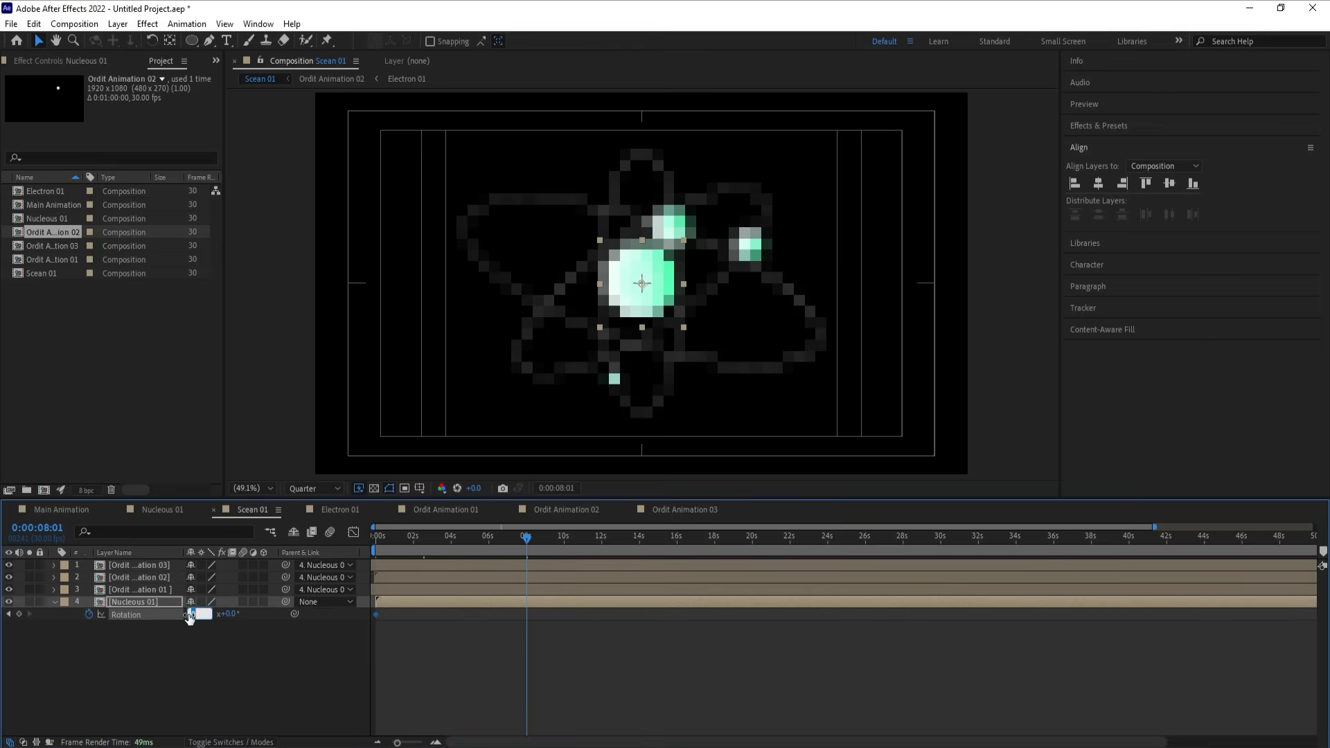
key(Return)
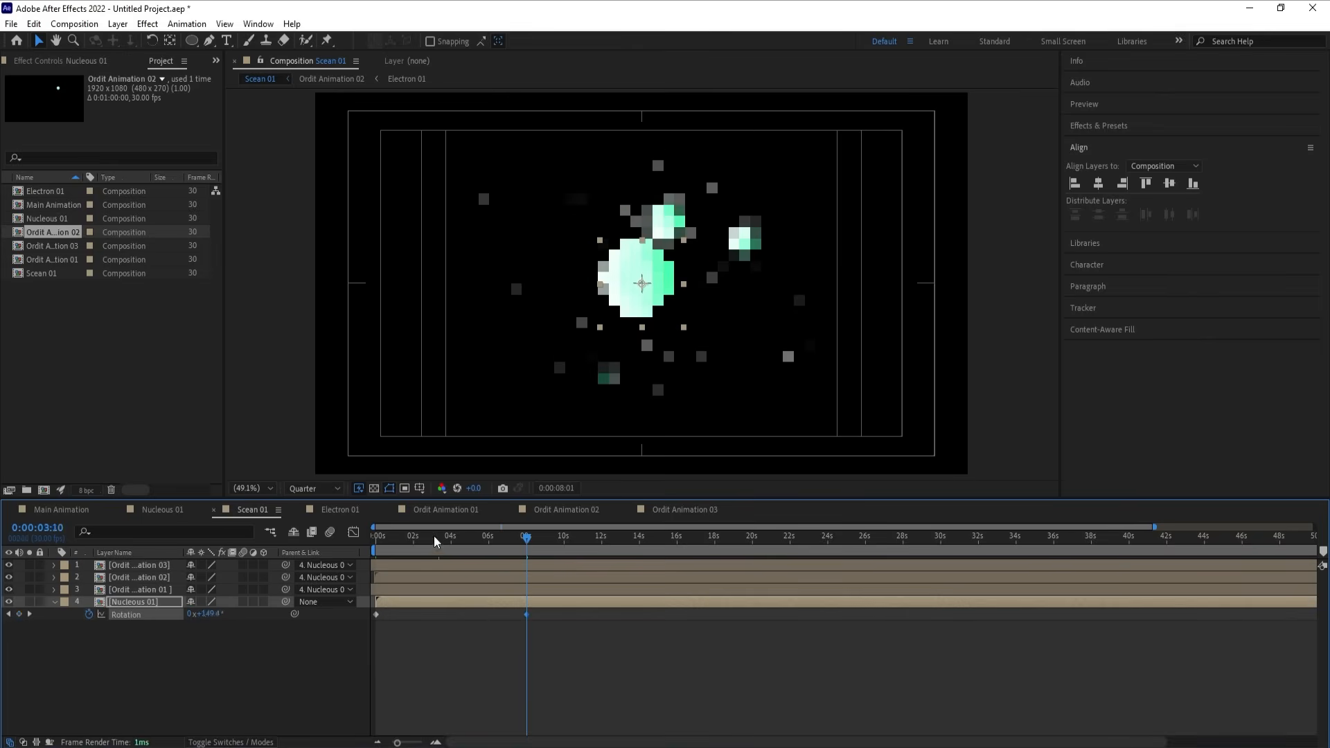
click(376, 536)
key(space)
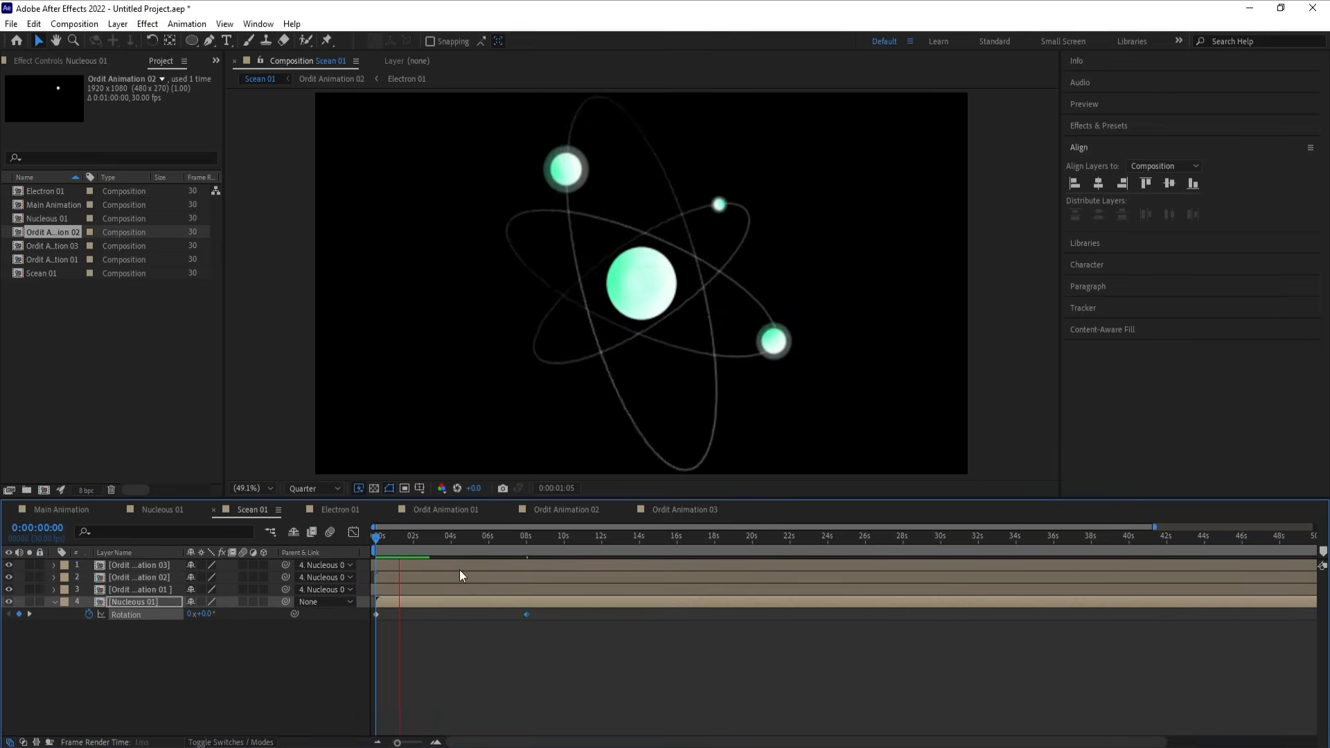
Step: Move Nucleous 01's ending Rotation keyframe out to about 19.5 seconds and preview the slower spin from the start
key(space)
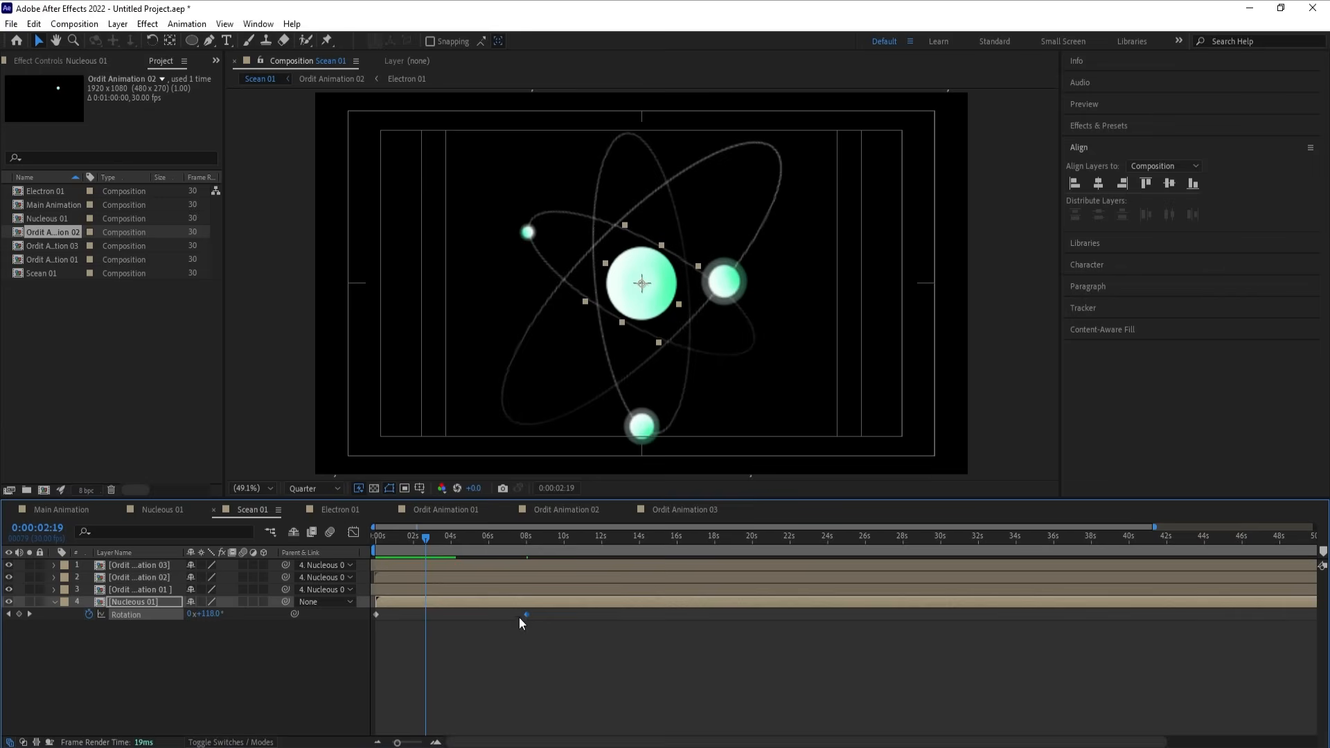
drag(526, 612, 741, 614)
drag(404, 544, 272, 541)
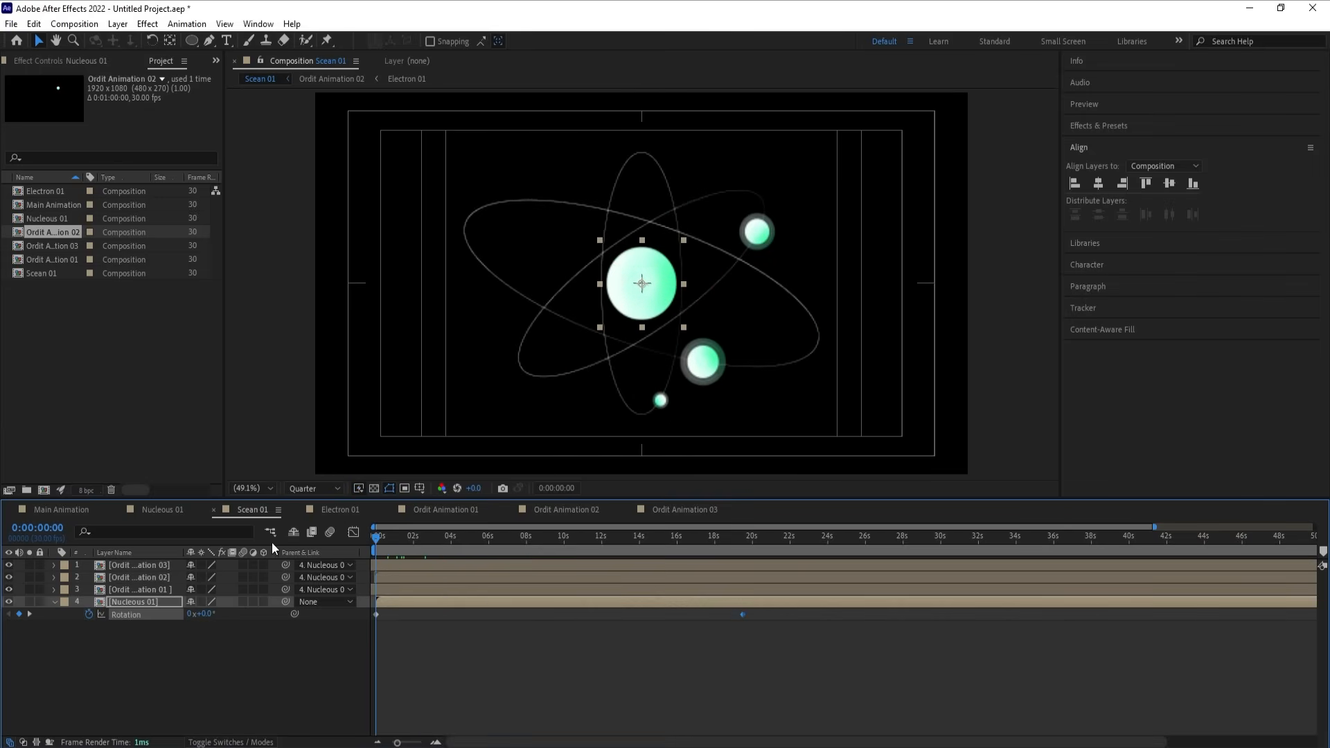
key(space)
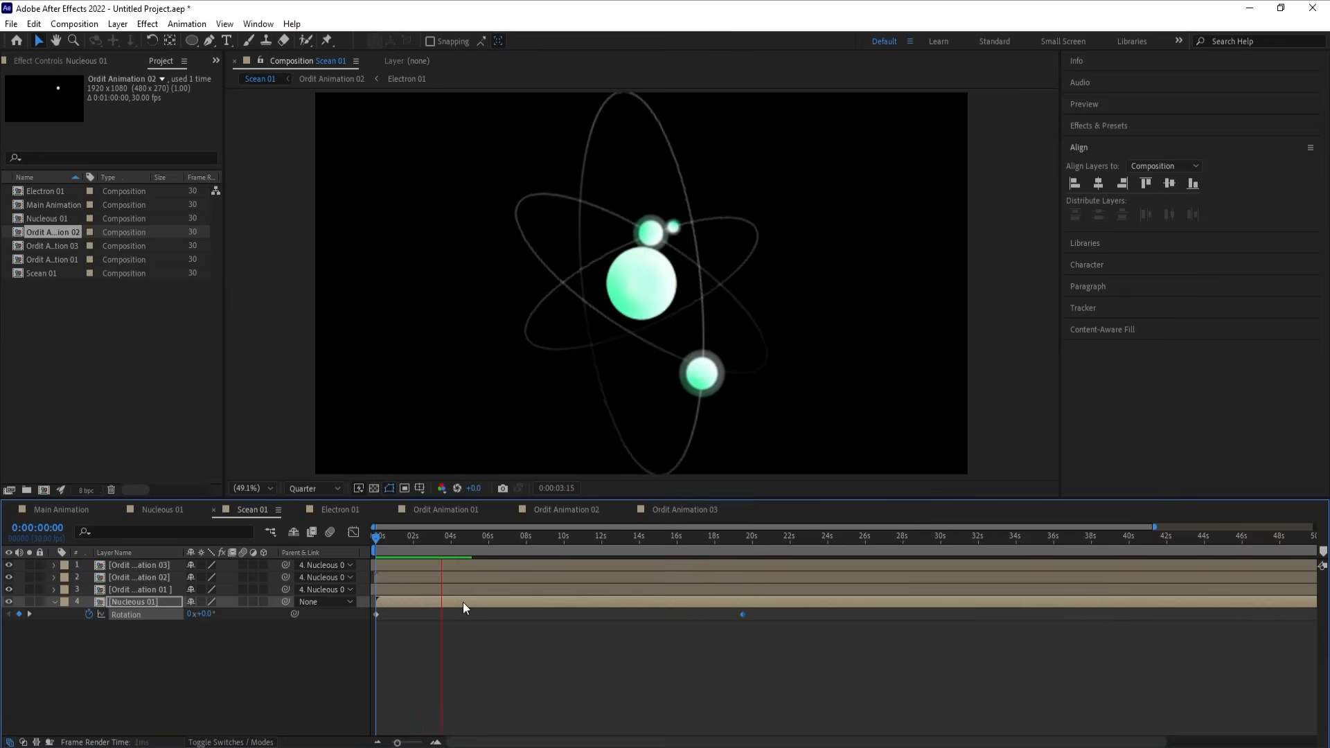
key(space)
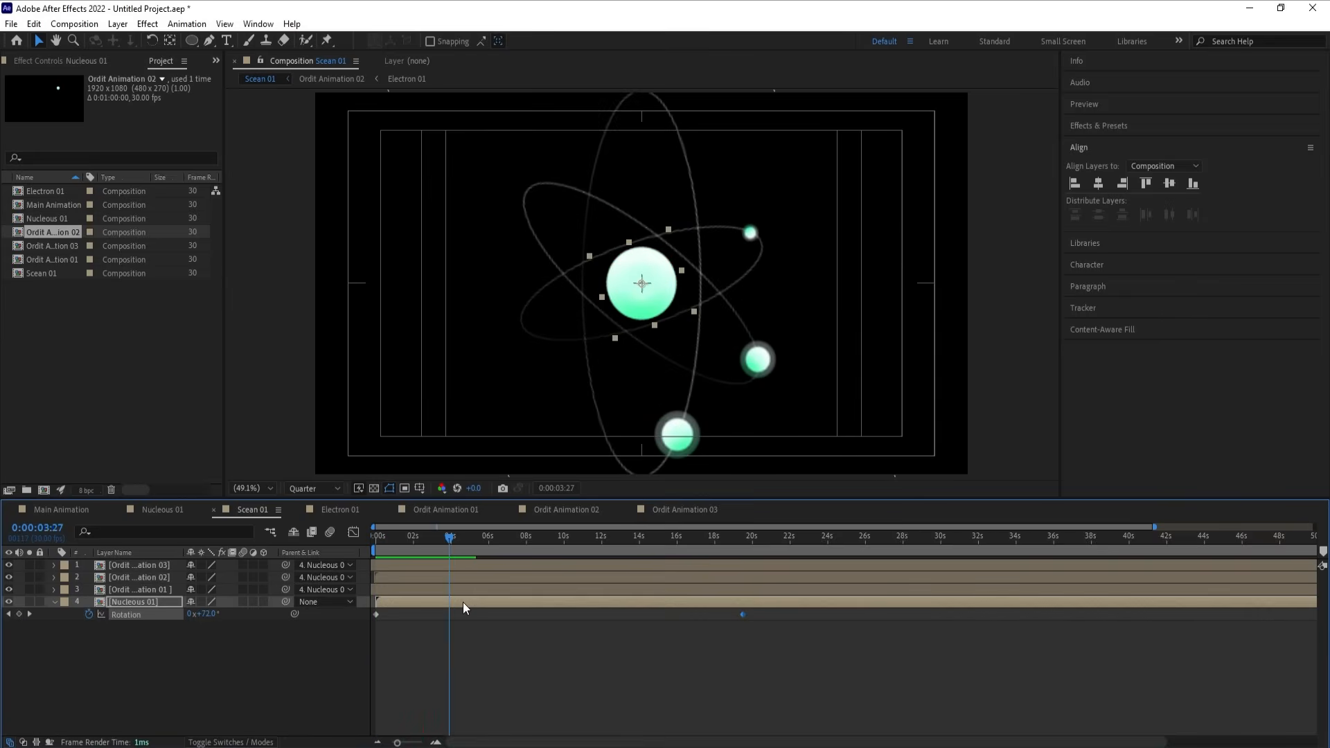
drag(407, 520, 244, 527)
key(space)
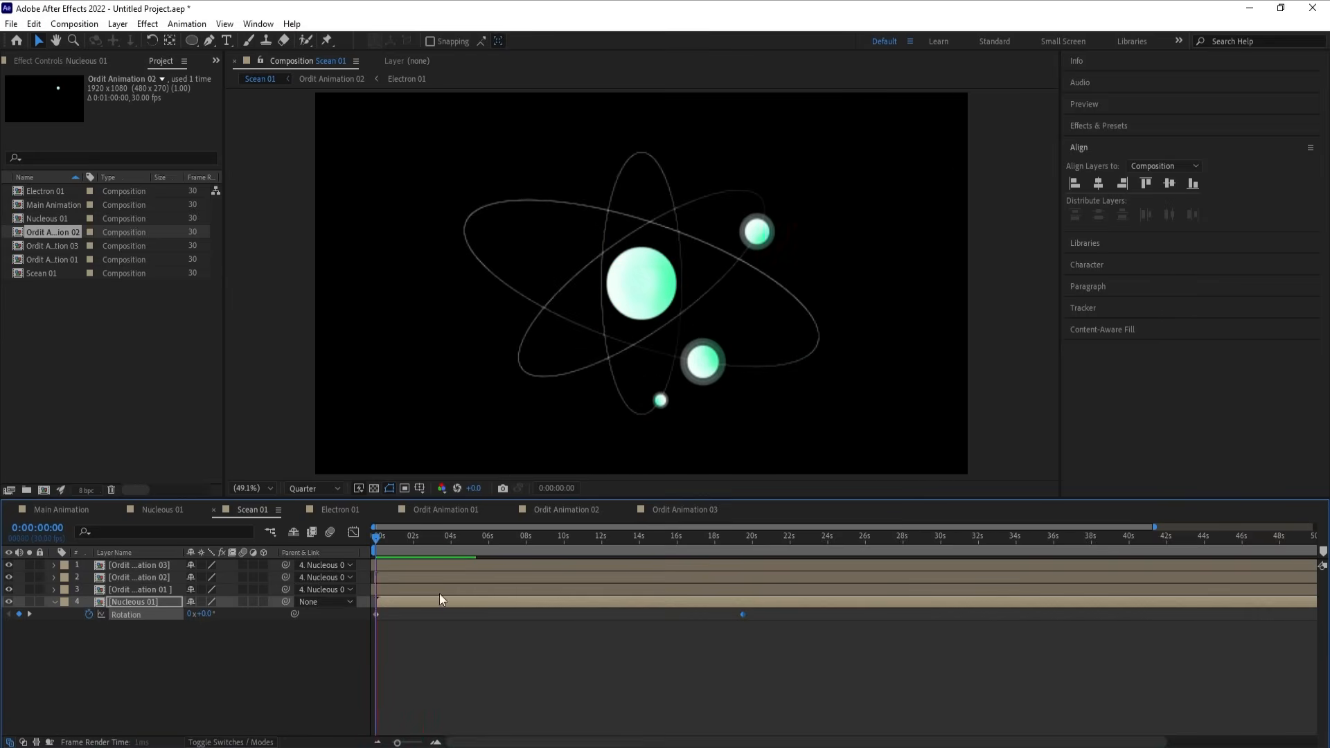
key(space)
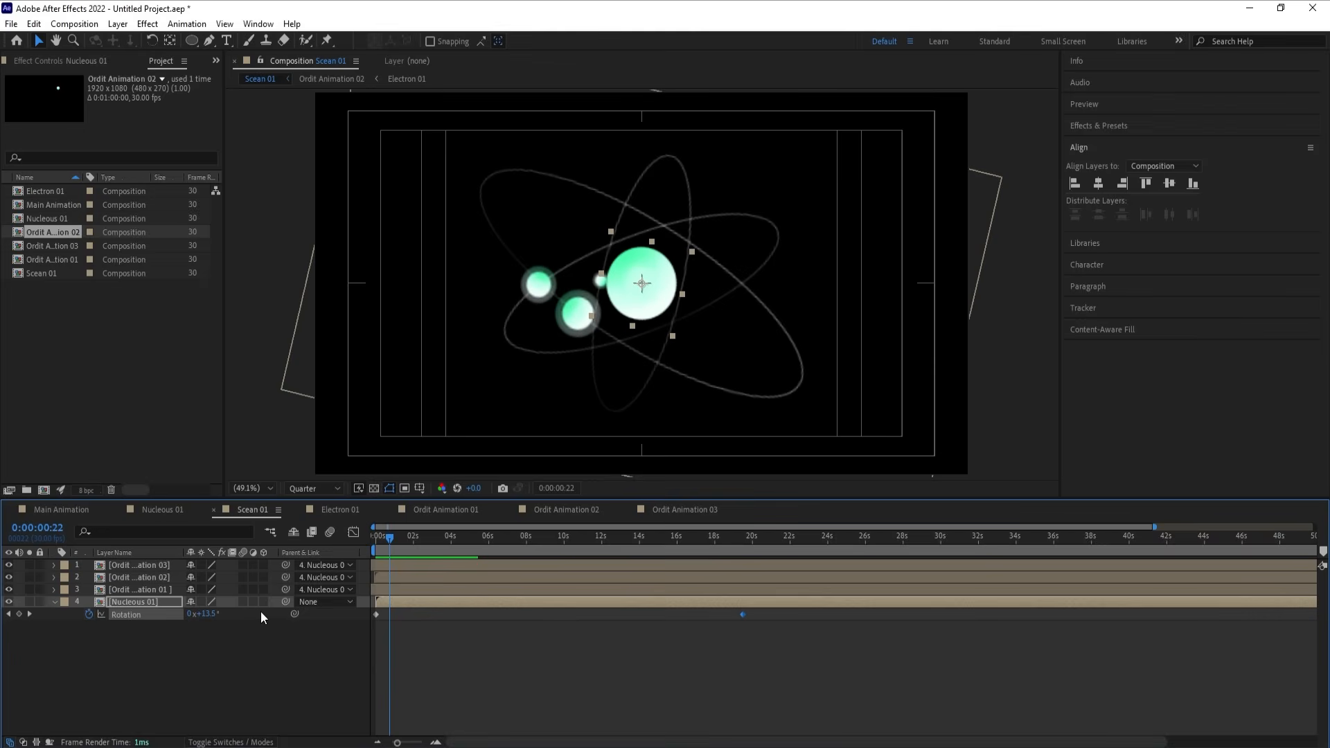
Step: Create a dark gray solid coloured 141414 in Scean 01 and place it beneath all the other layers as the background
click(235, 642)
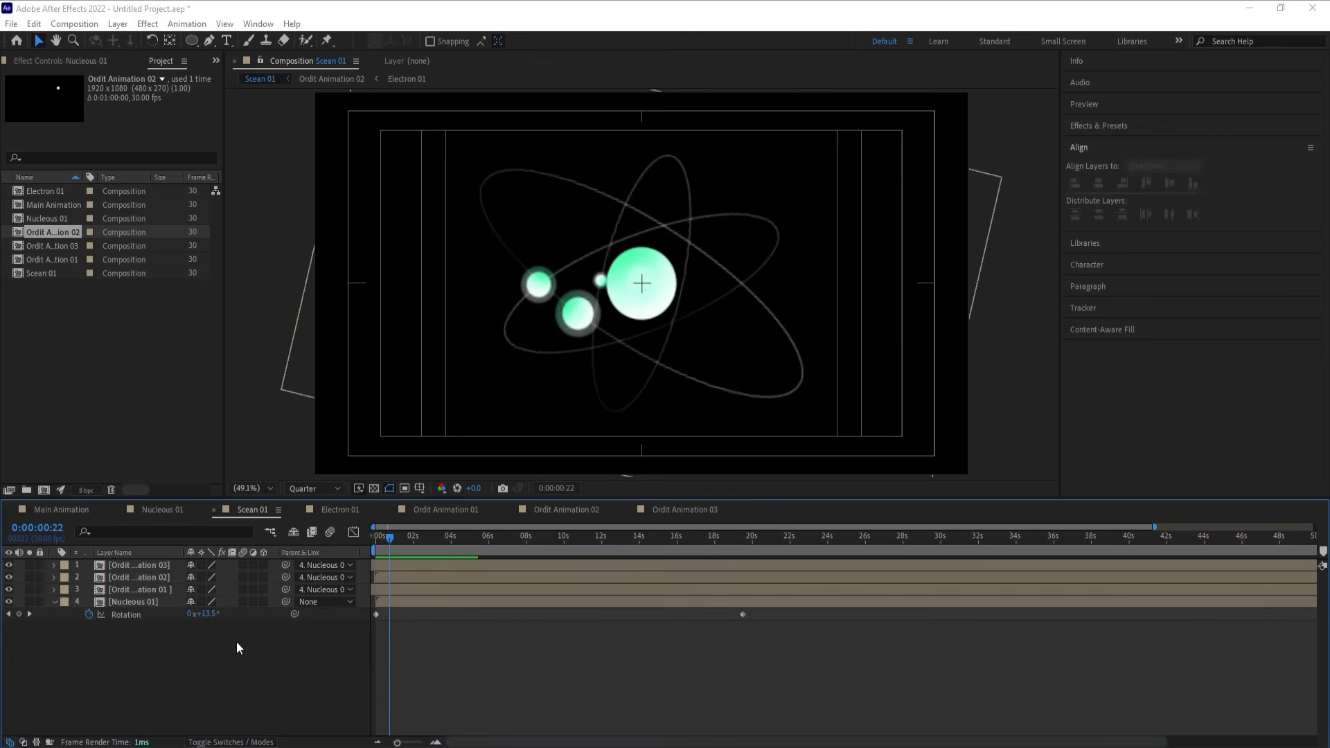
key(ctrl+y)
click(852, 485)
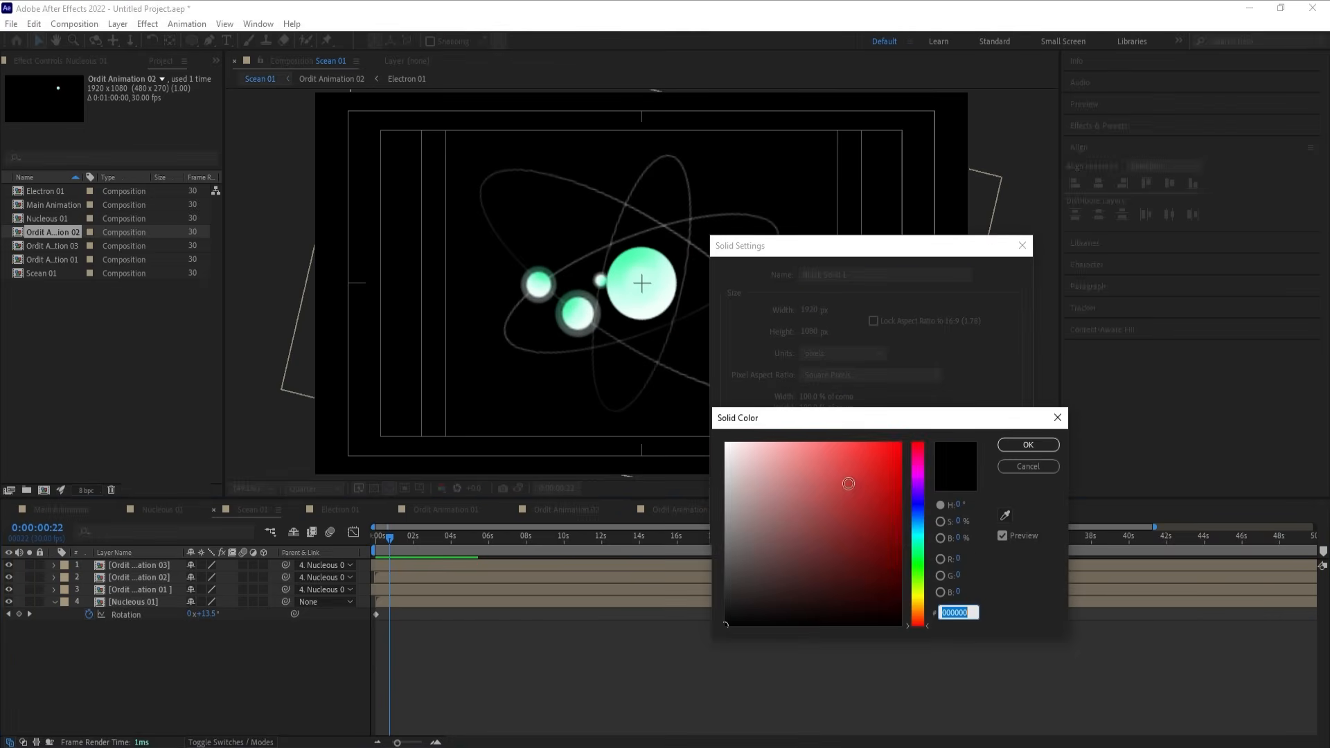
drag(728, 594, 709, 609)
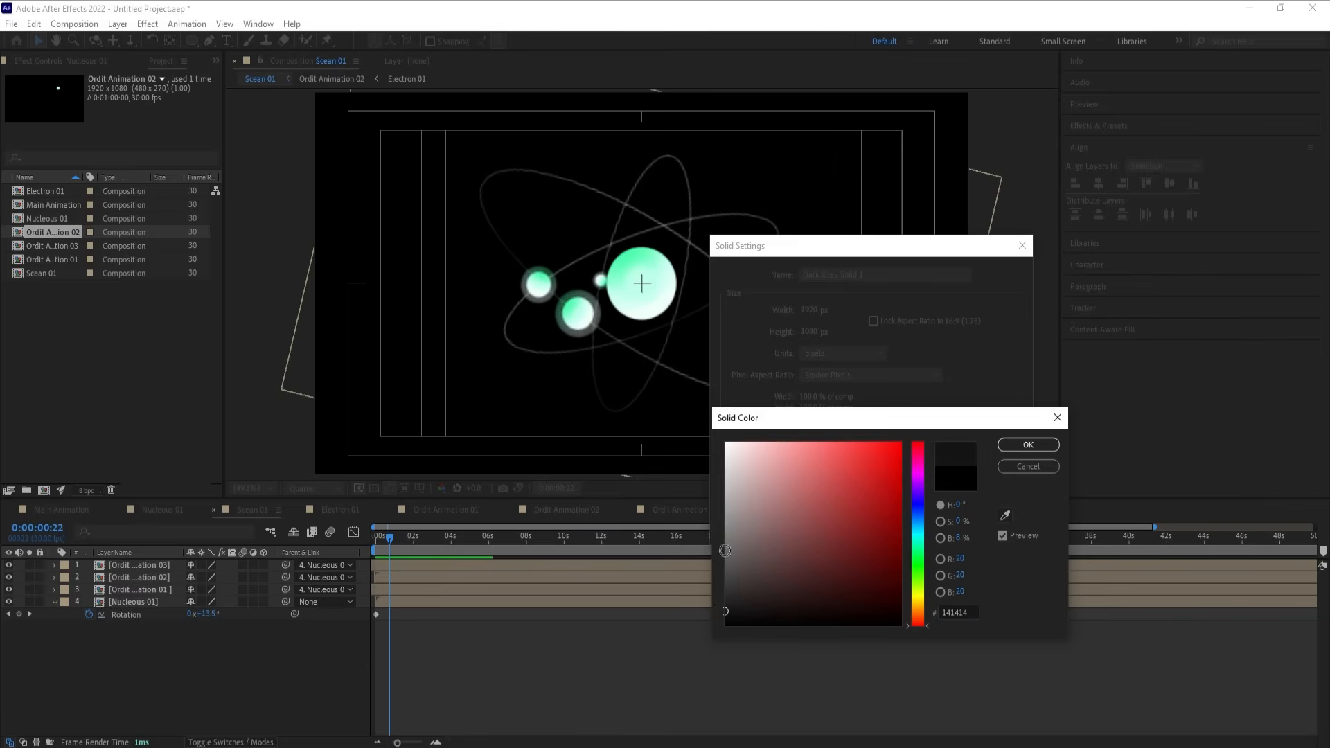
key(Return)
key(Return)
drag(180, 565, 186, 628)
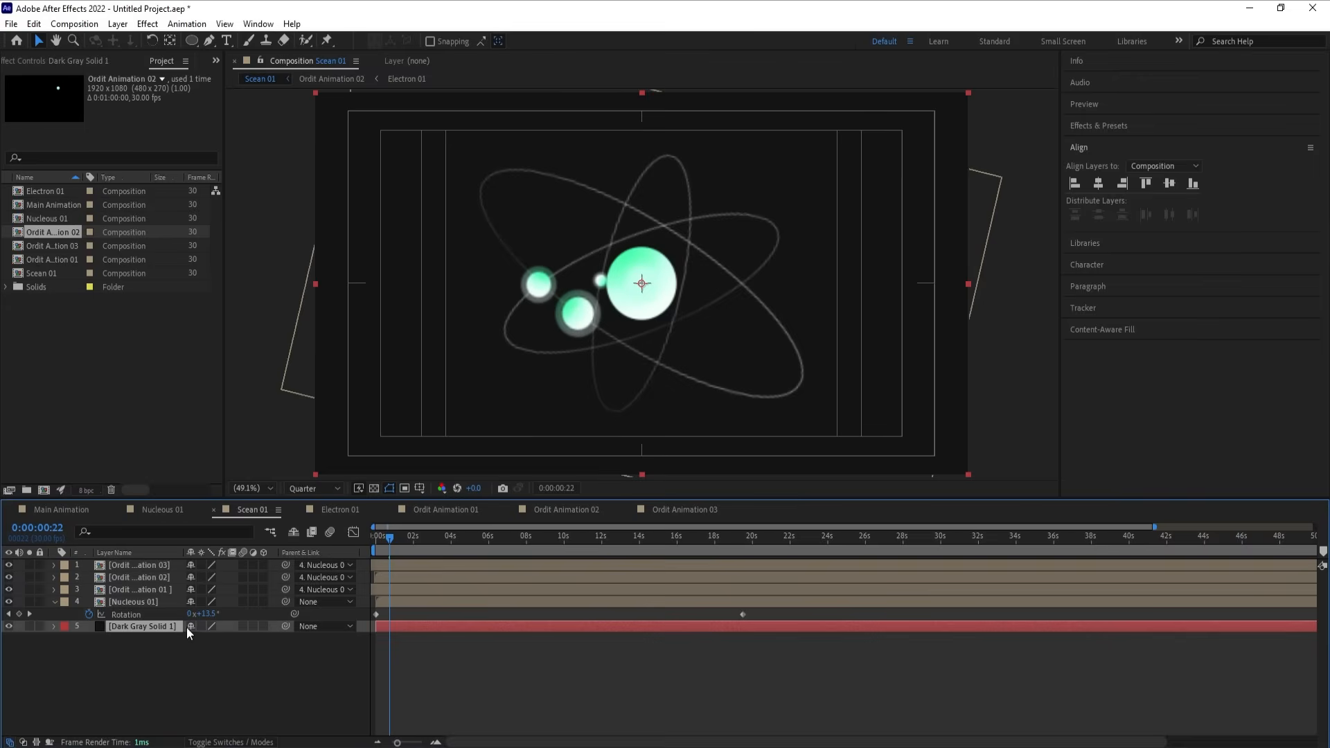
click(55, 602)
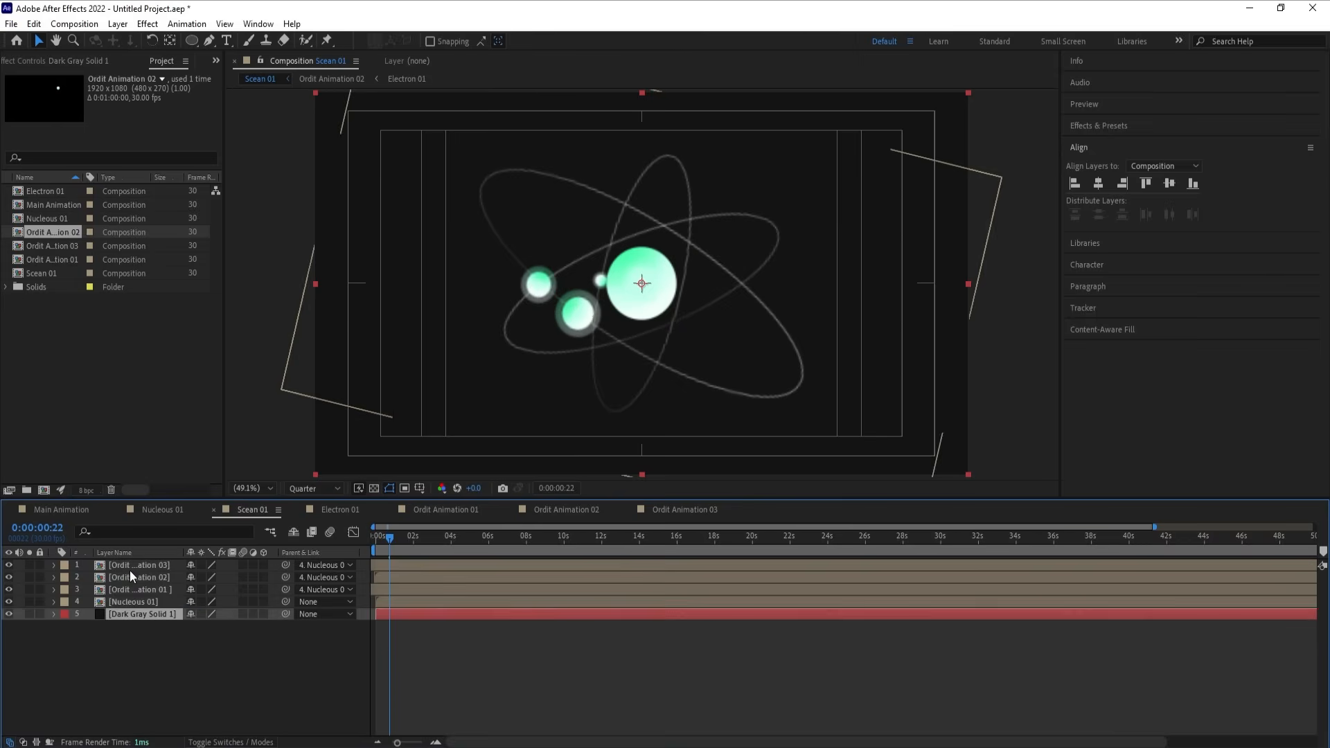
Step: Draw a large circle around the atom on a new shape layer and rename the layer Bg Circle
click(175, 682)
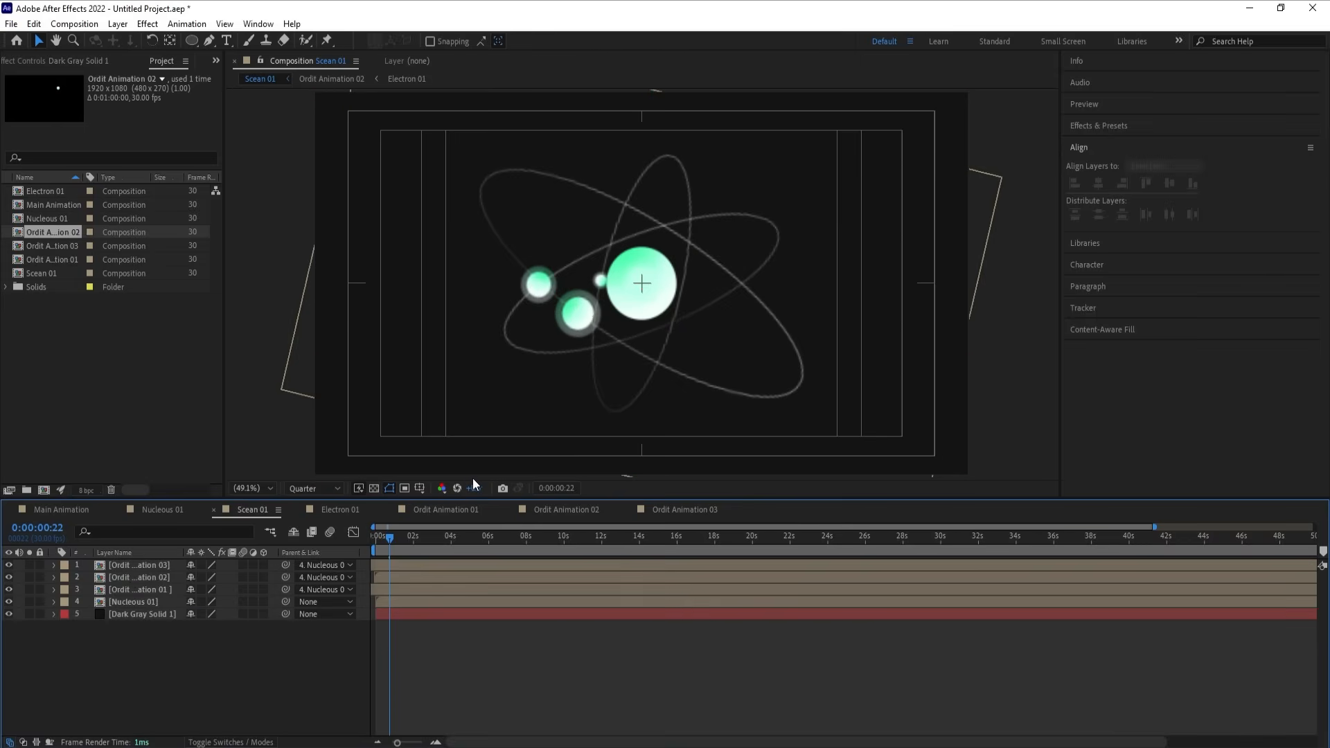
click(192, 40)
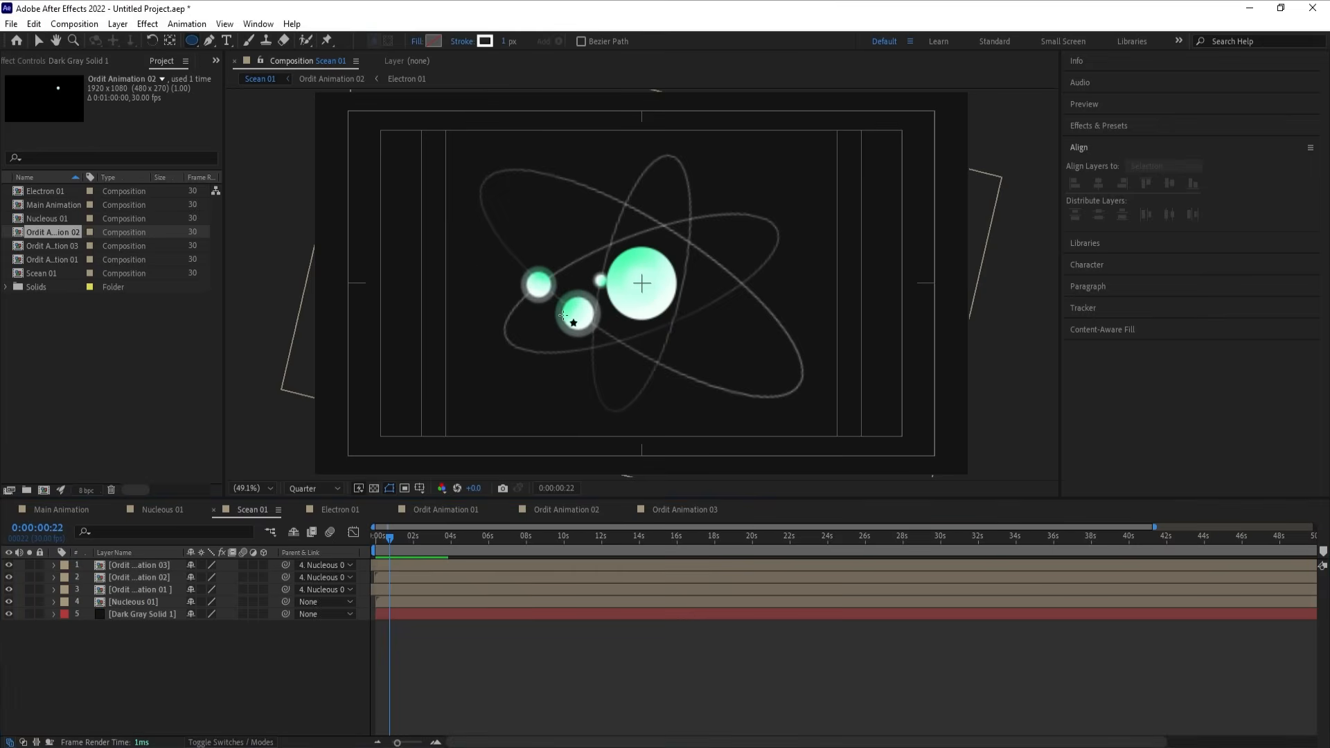
drag(502, 154, 762, 448)
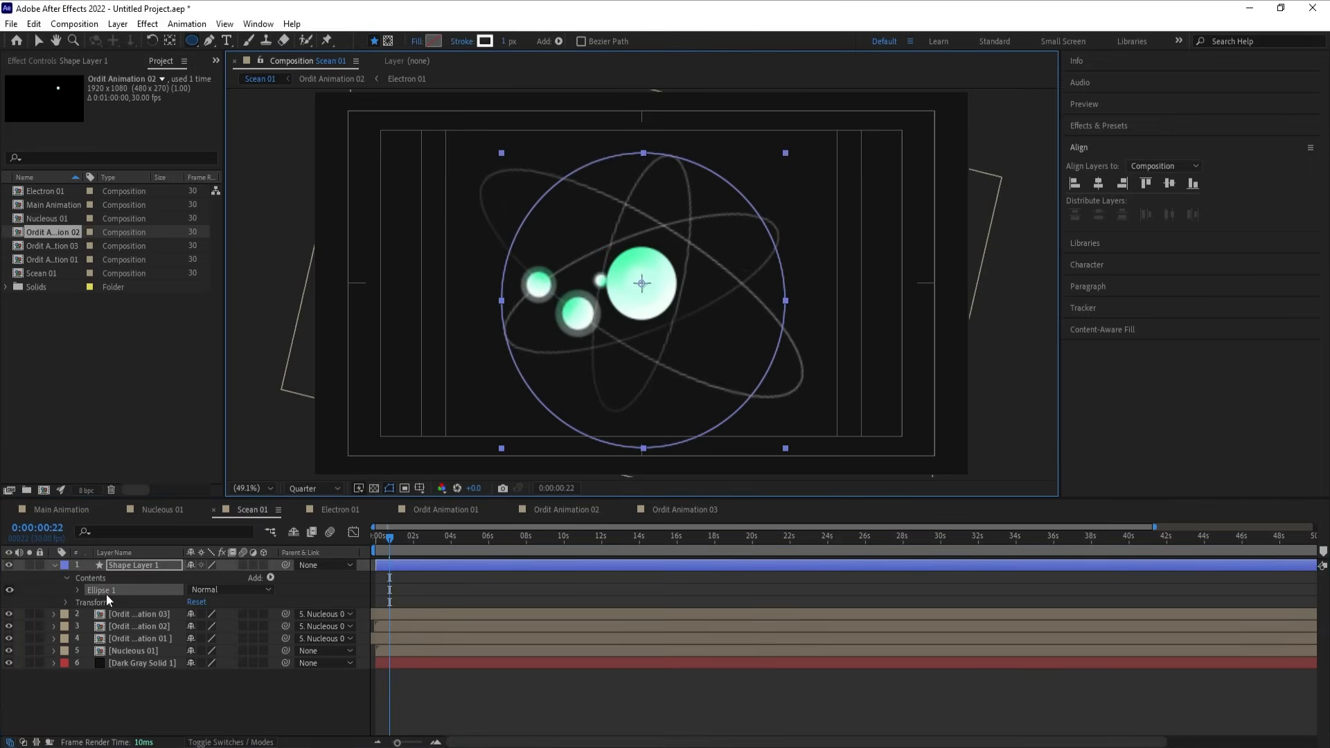
click(123, 559)
click(118, 566)
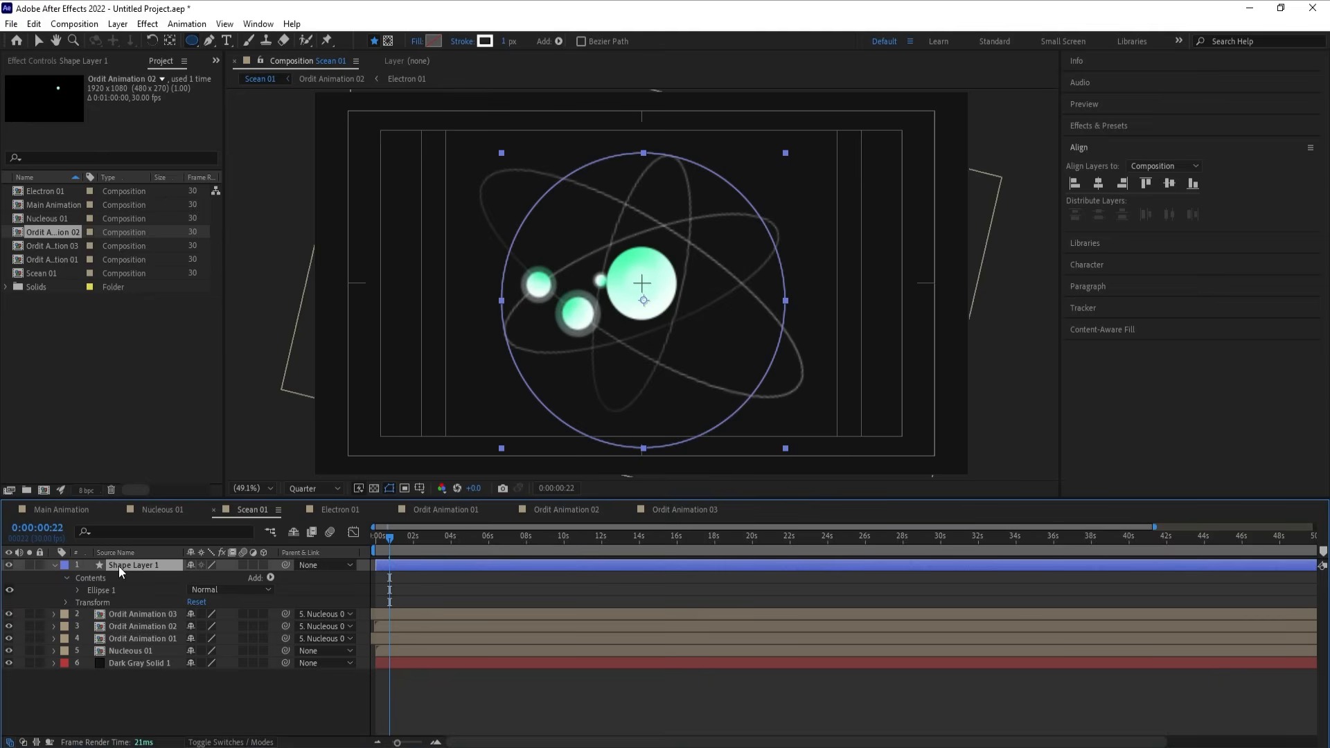
key(Return)
text(Bg)
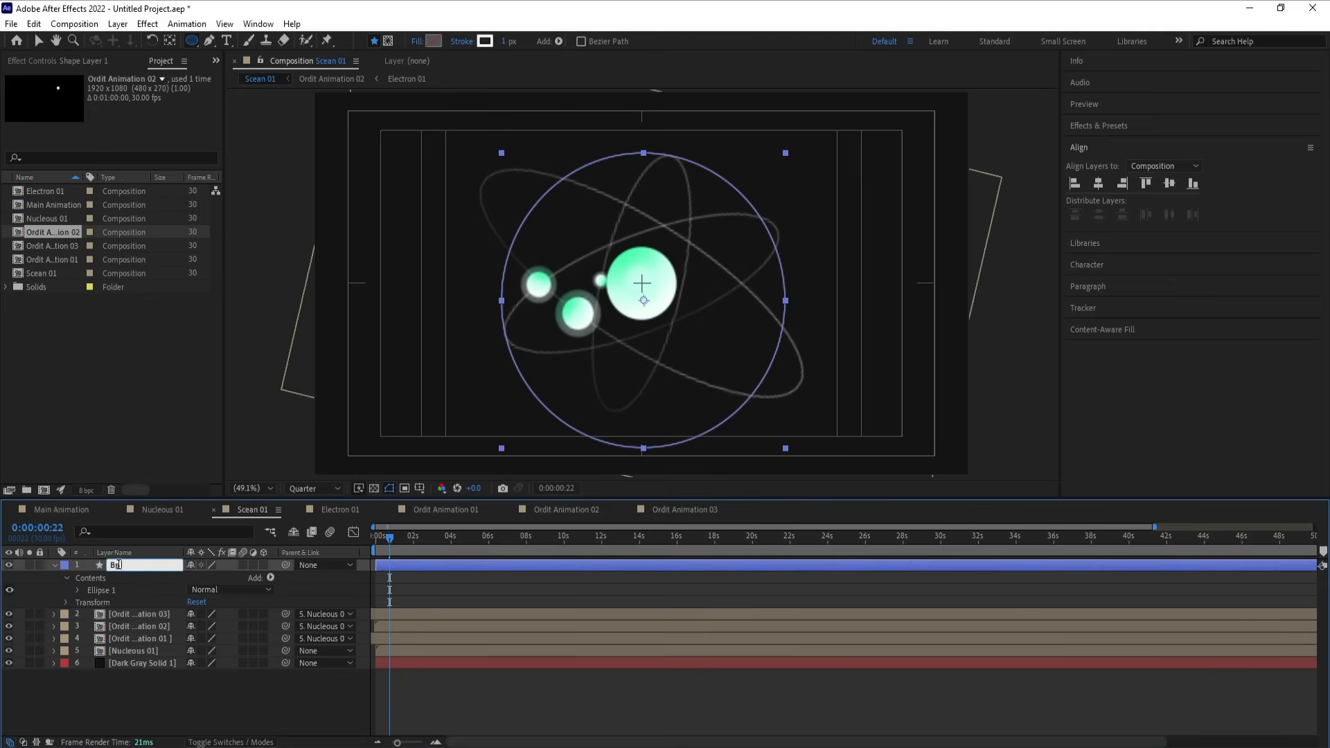
text( Circle)
key(Return)
Step: Place the Bg Circle layer just above the dark gray solid and centre it horizontally and vertically in the composition
drag(118, 567, 136, 655)
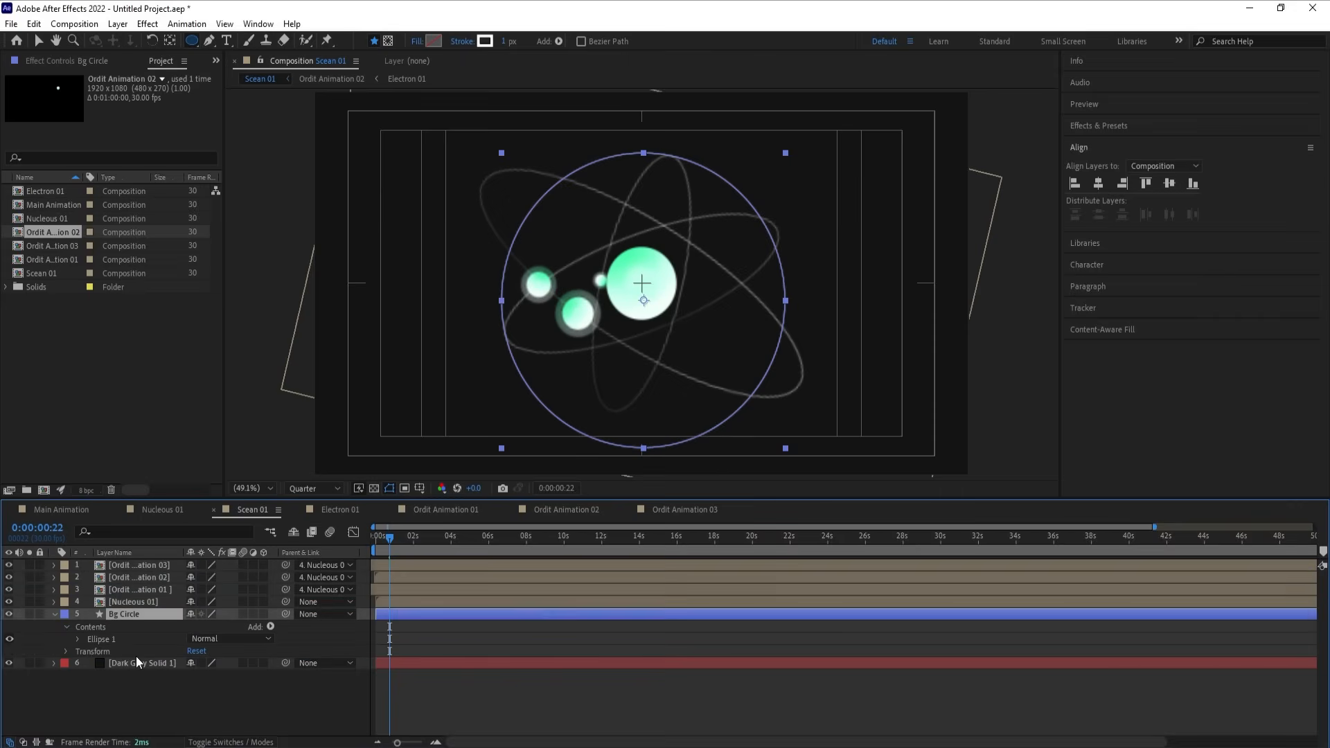
click(1098, 183)
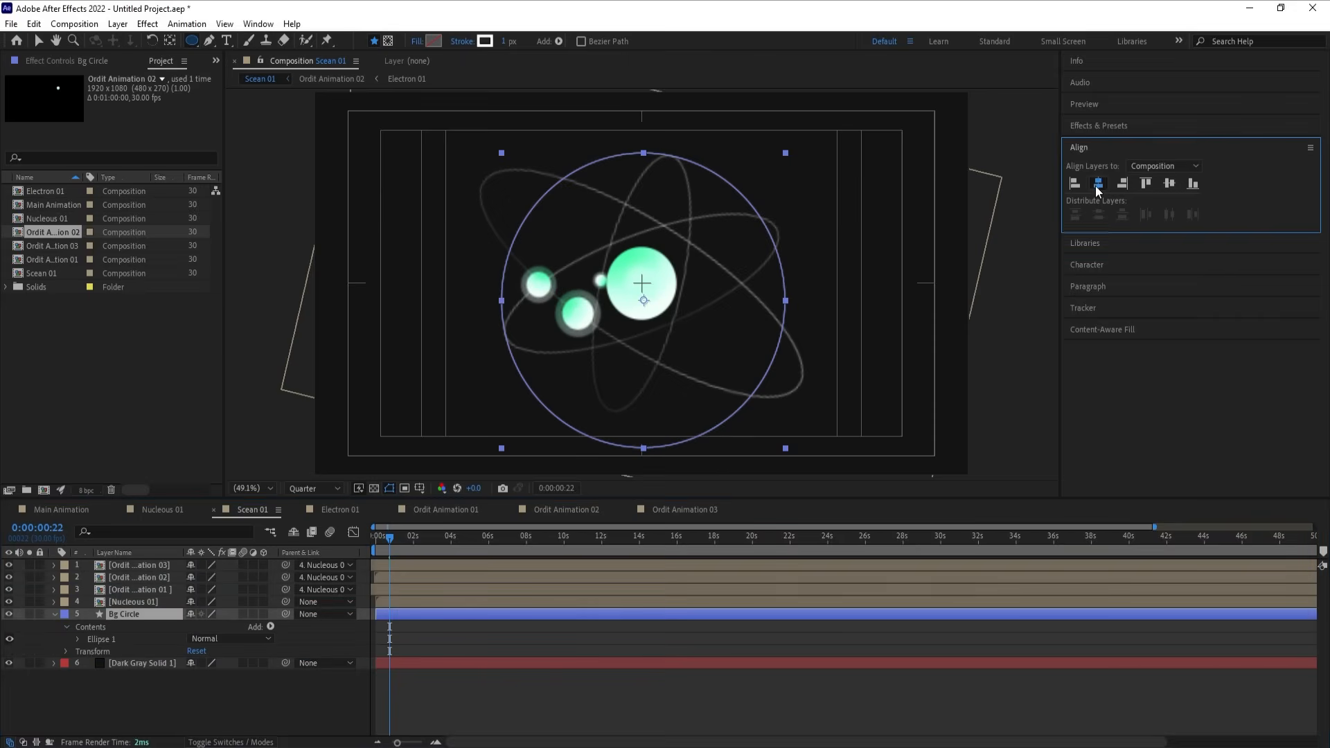
click(1174, 184)
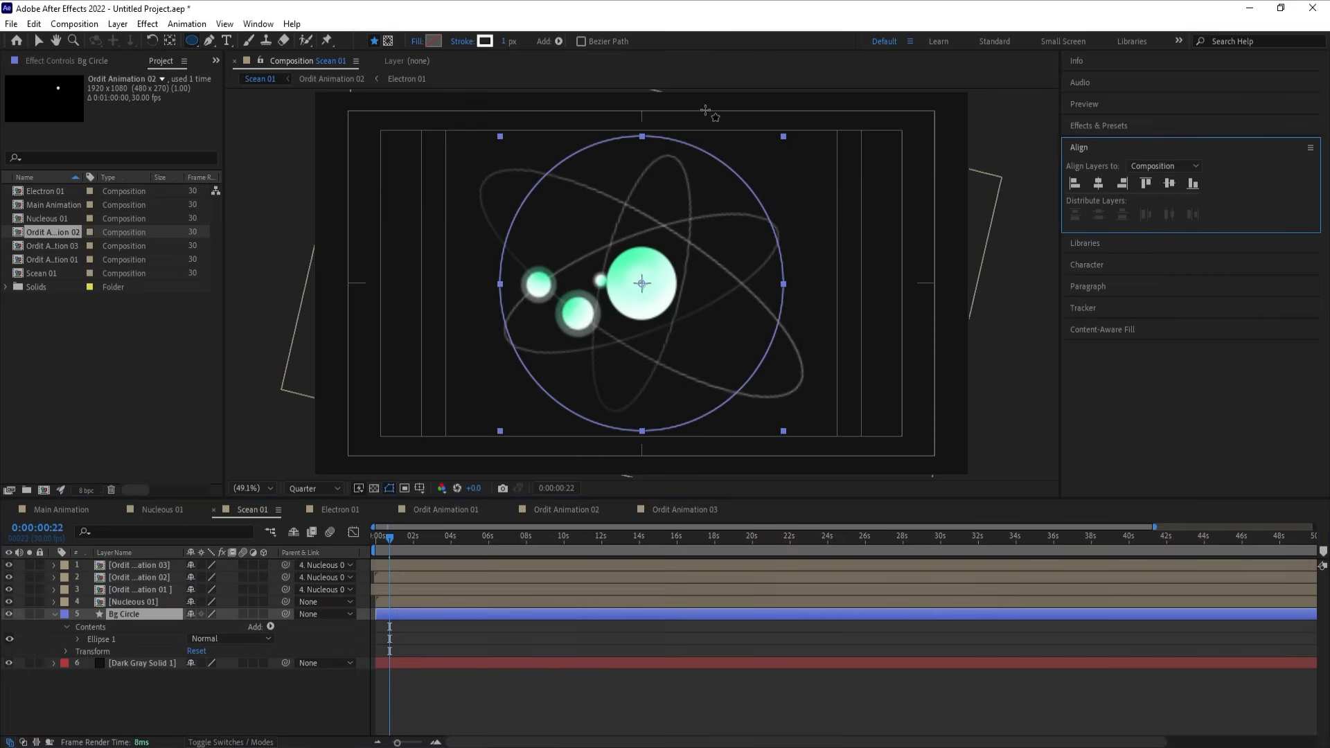
Step: Set Bg Circle's stroke to None and its fill to Linear Gradient
click(463, 41)
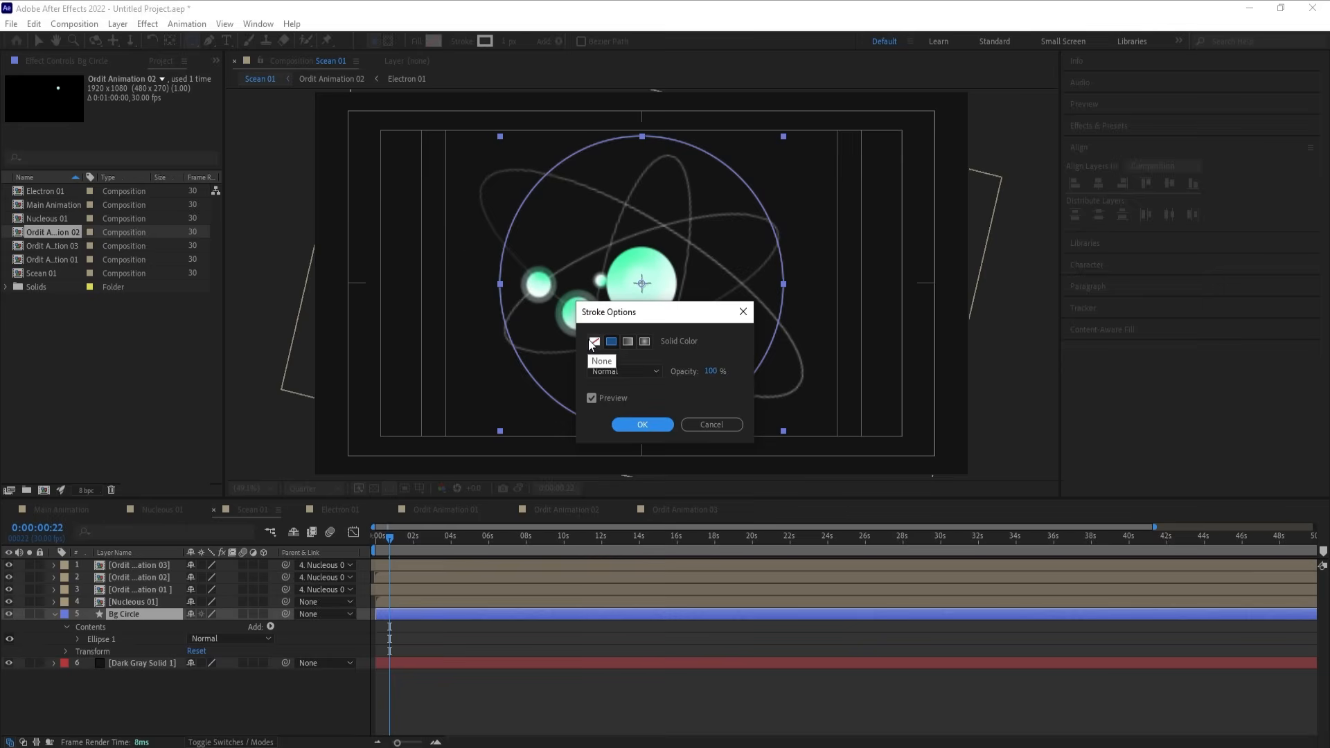
click(593, 342)
click(655, 422)
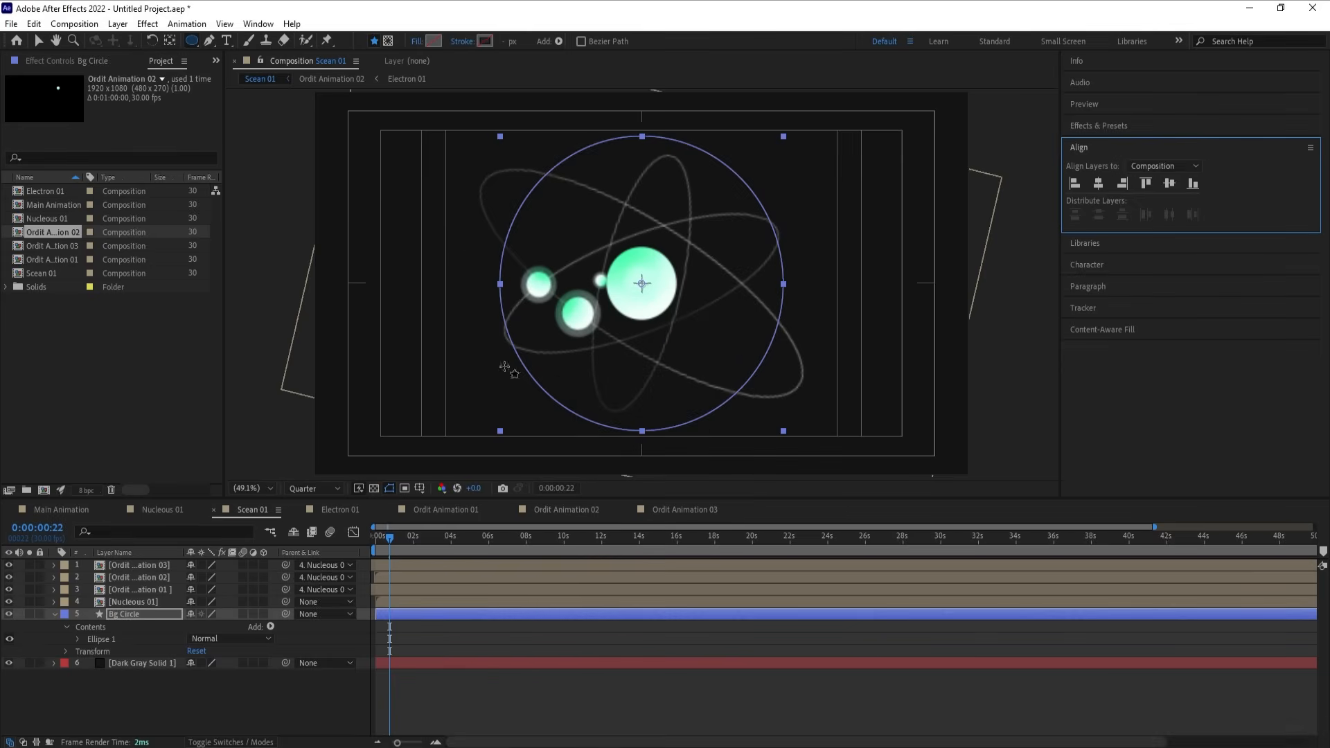
click(419, 42)
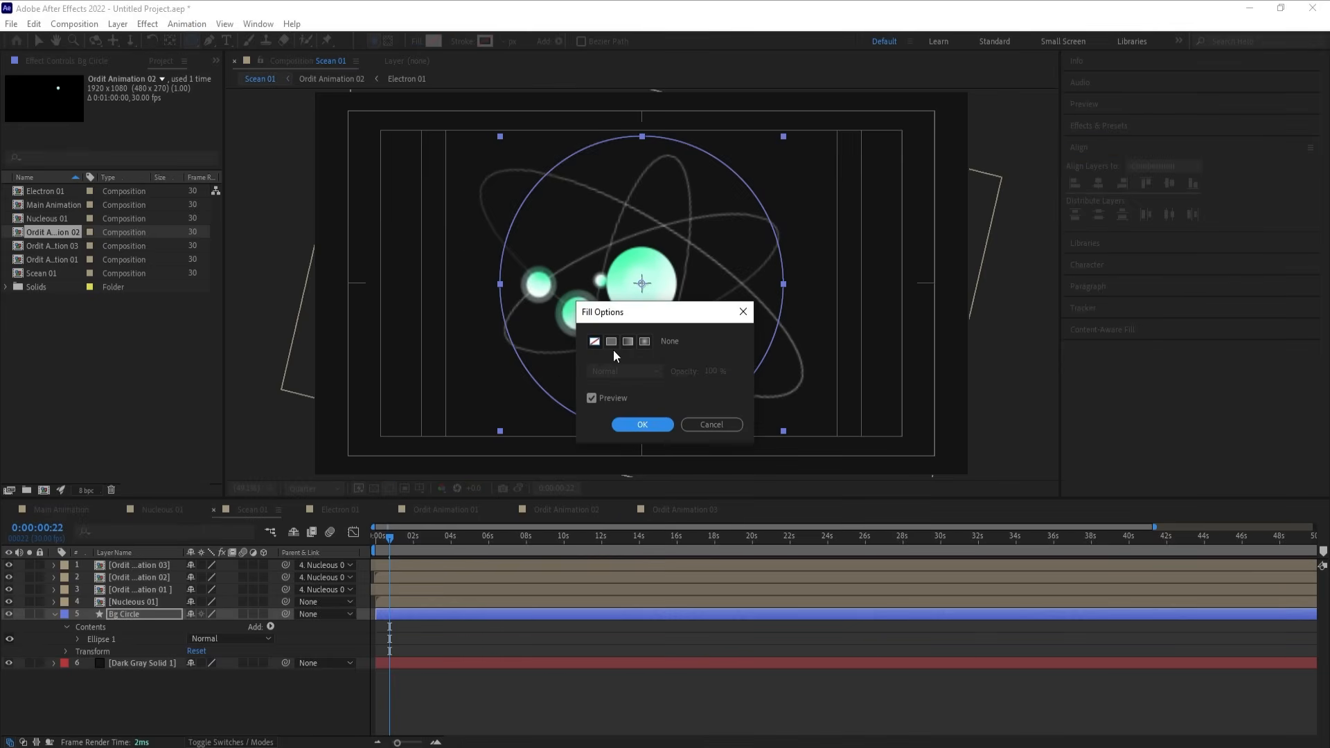
click(627, 340)
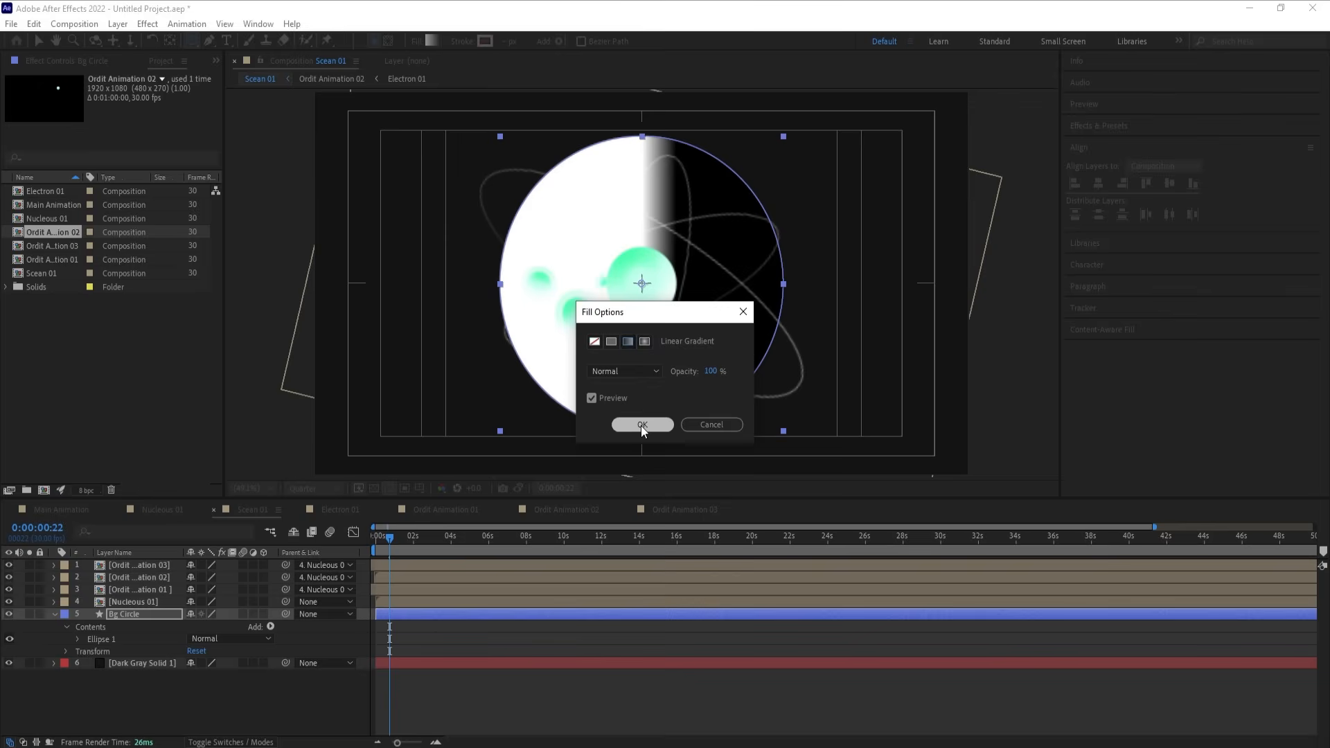
click(642, 424)
Step: Stretch Bg Circle's gradient vertically so it runs from the circle's top edge to its bottom edge
click(38, 41)
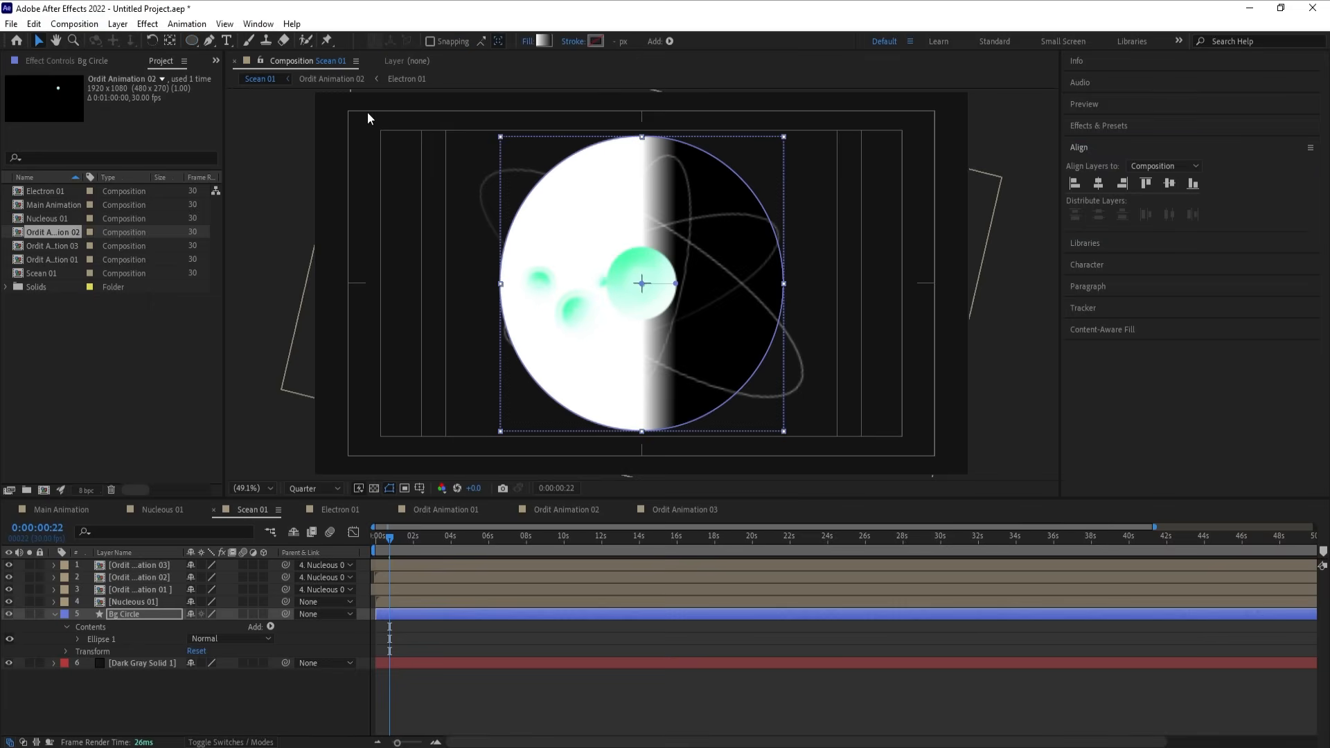
drag(676, 287, 641, 432)
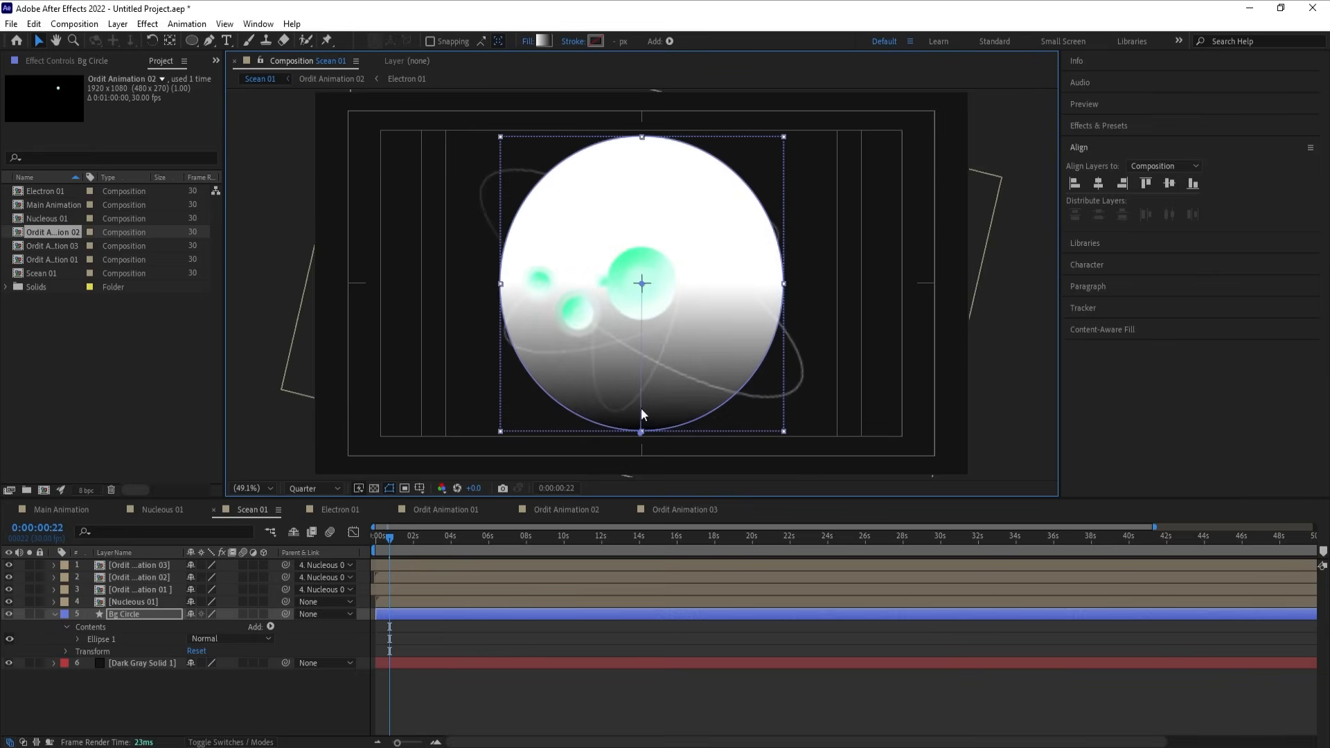
drag(645, 284, 646, 142)
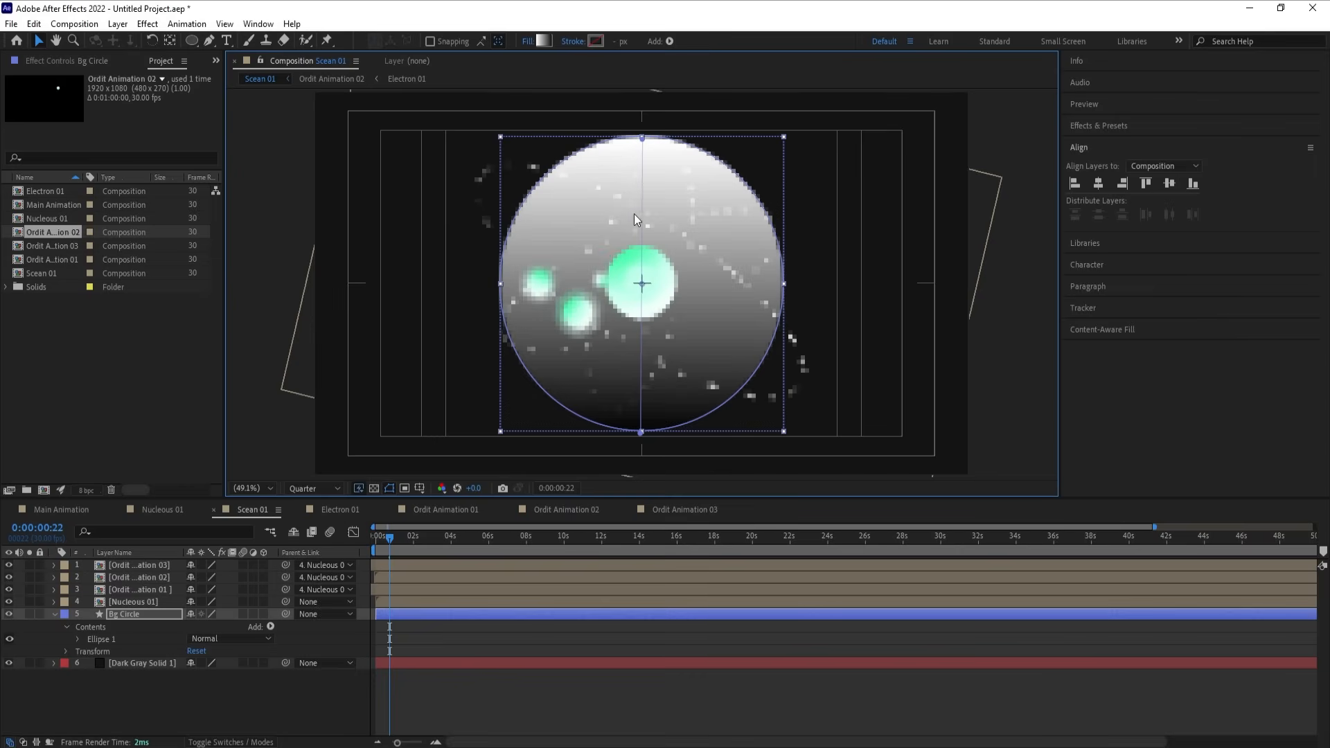
Step: Change the starting colour stop of Bg Circle's gradient from white to a light mint green
click(542, 40)
click(489, 296)
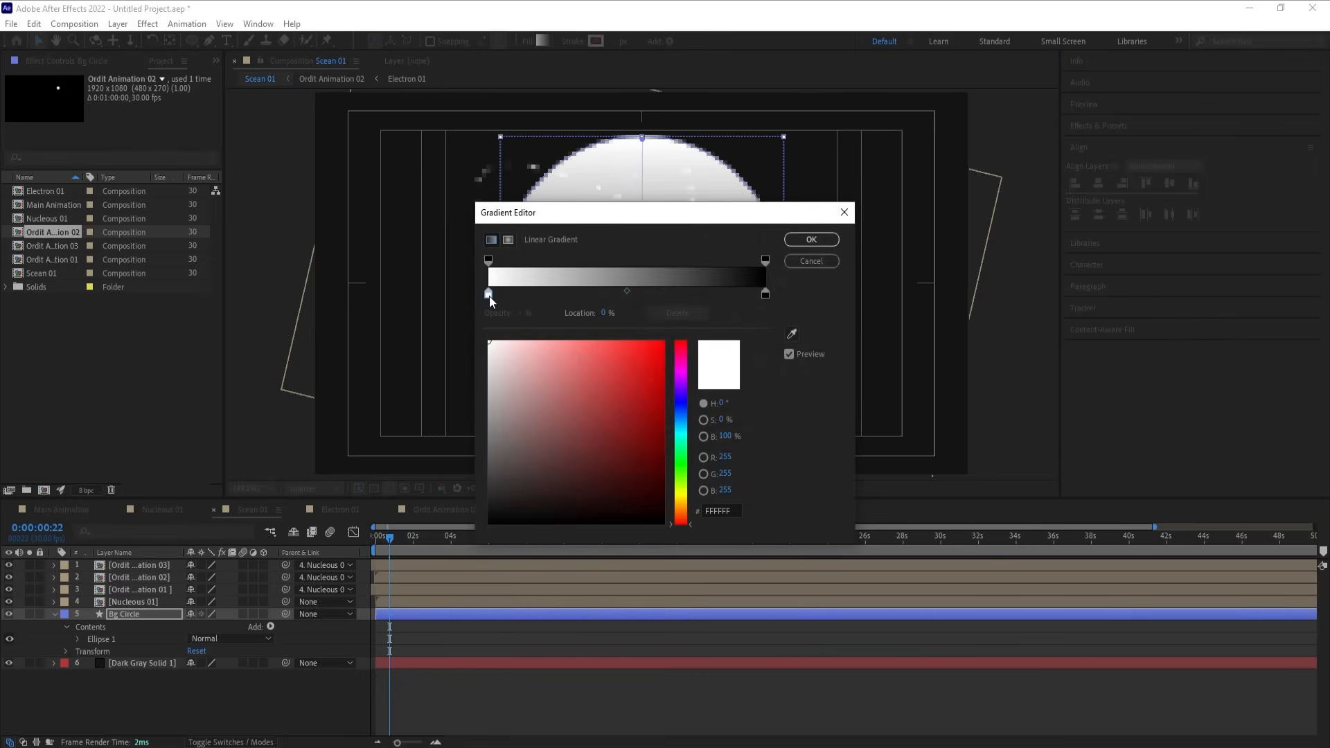
click(679, 441)
drag(551, 367, 582, 339)
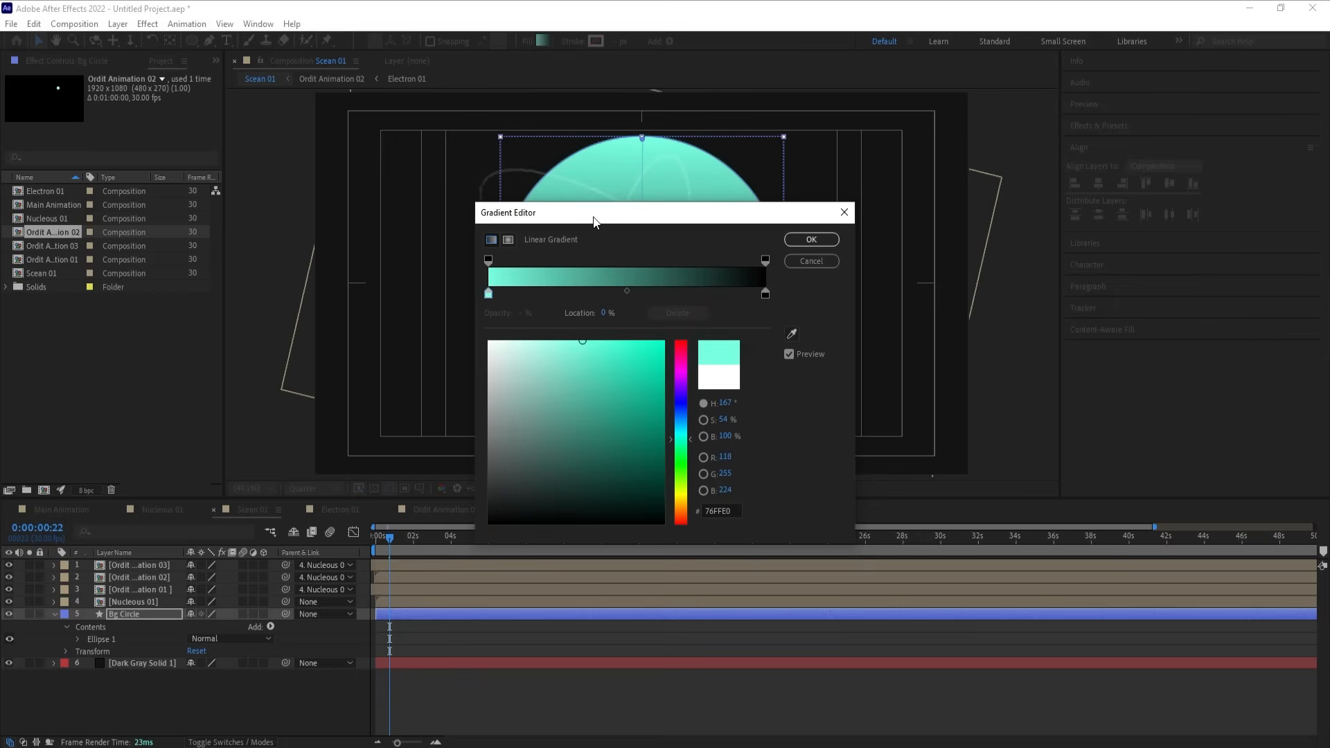
drag(594, 220, 235, 114)
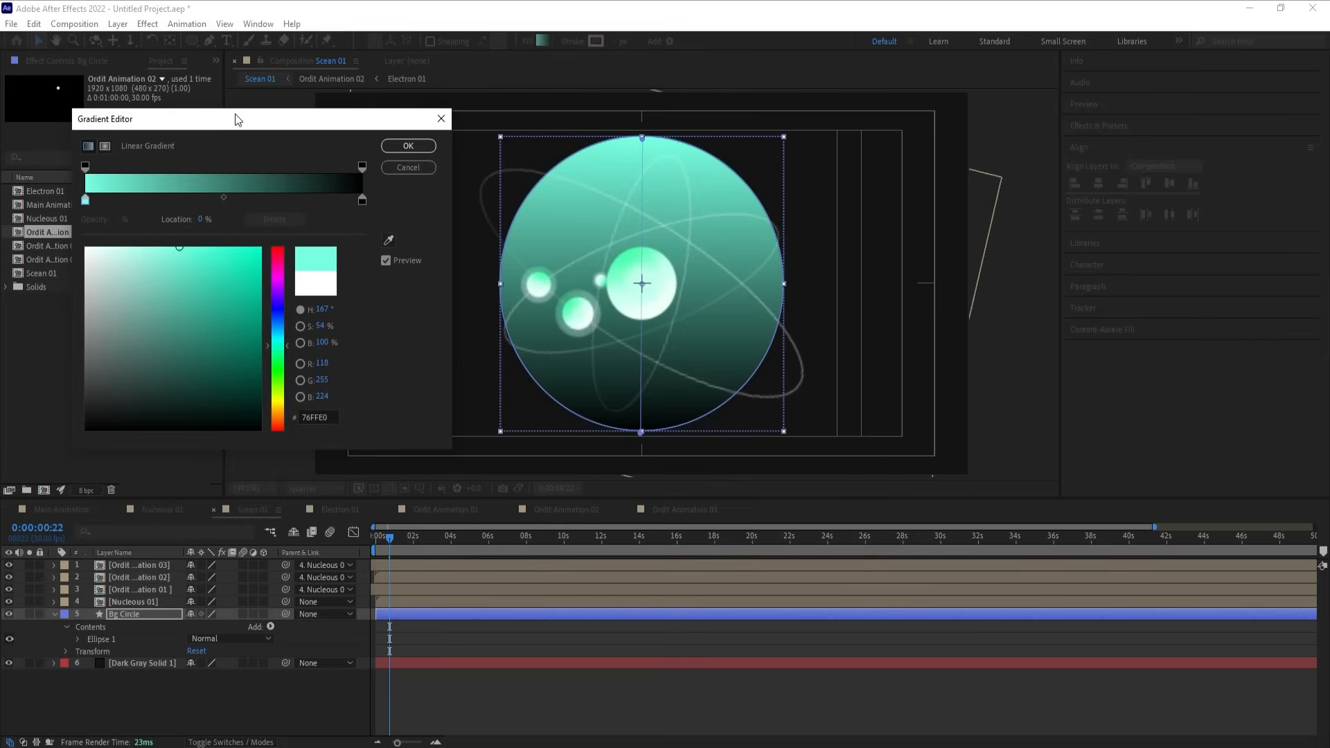
mouse_move(177, 259)
mouse_down()
mouse_move(206, 239)
mouse_move(152, 230)
mouse_move(172, 229)
mouse_up()
Step: Set the ending colour stop of Bg Circle's gradient to the near-black 0D0D0D
click(362, 200)
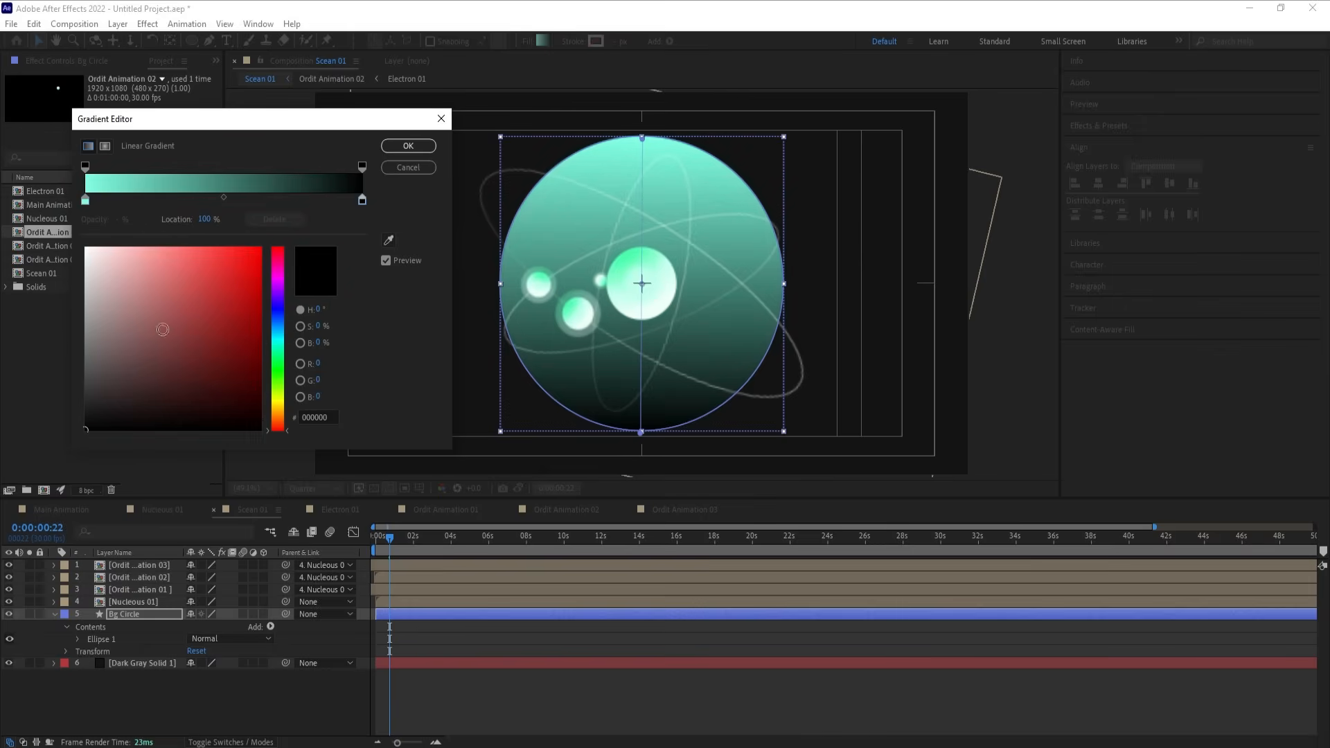
click(276, 337)
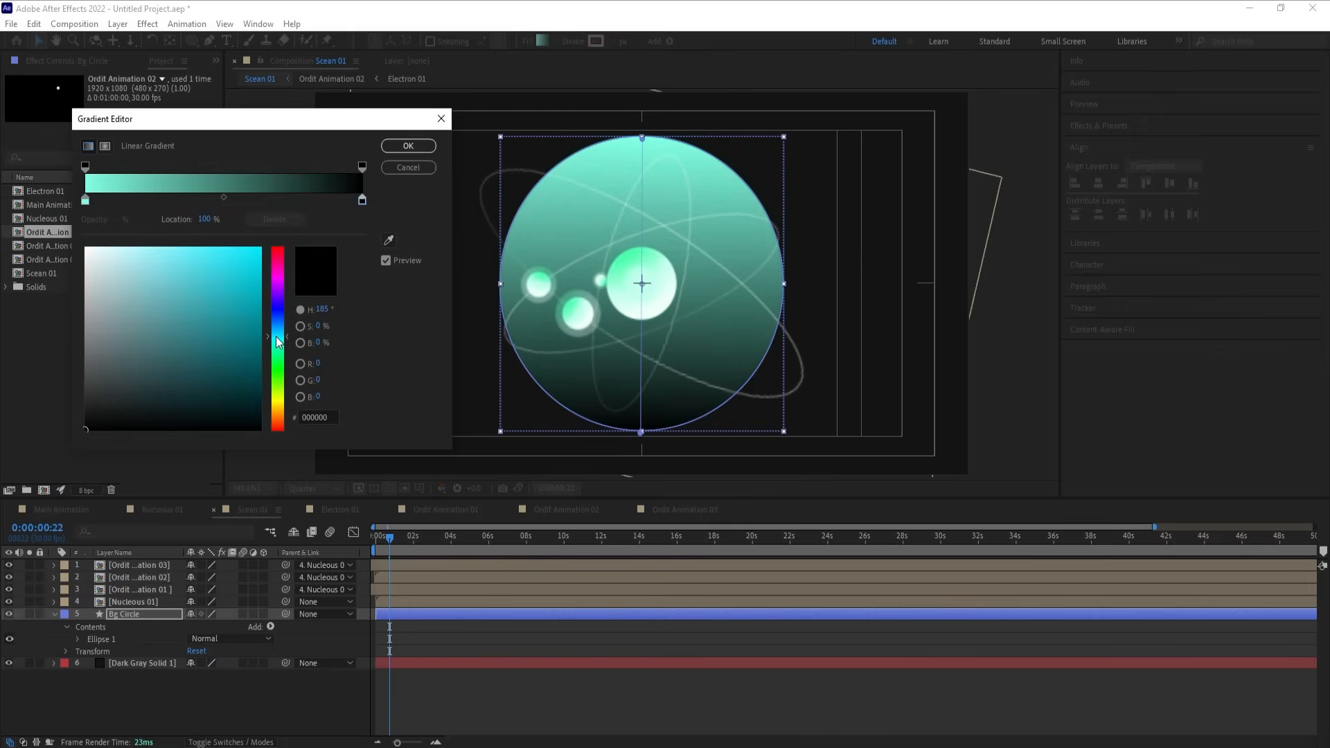
click(179, 251)
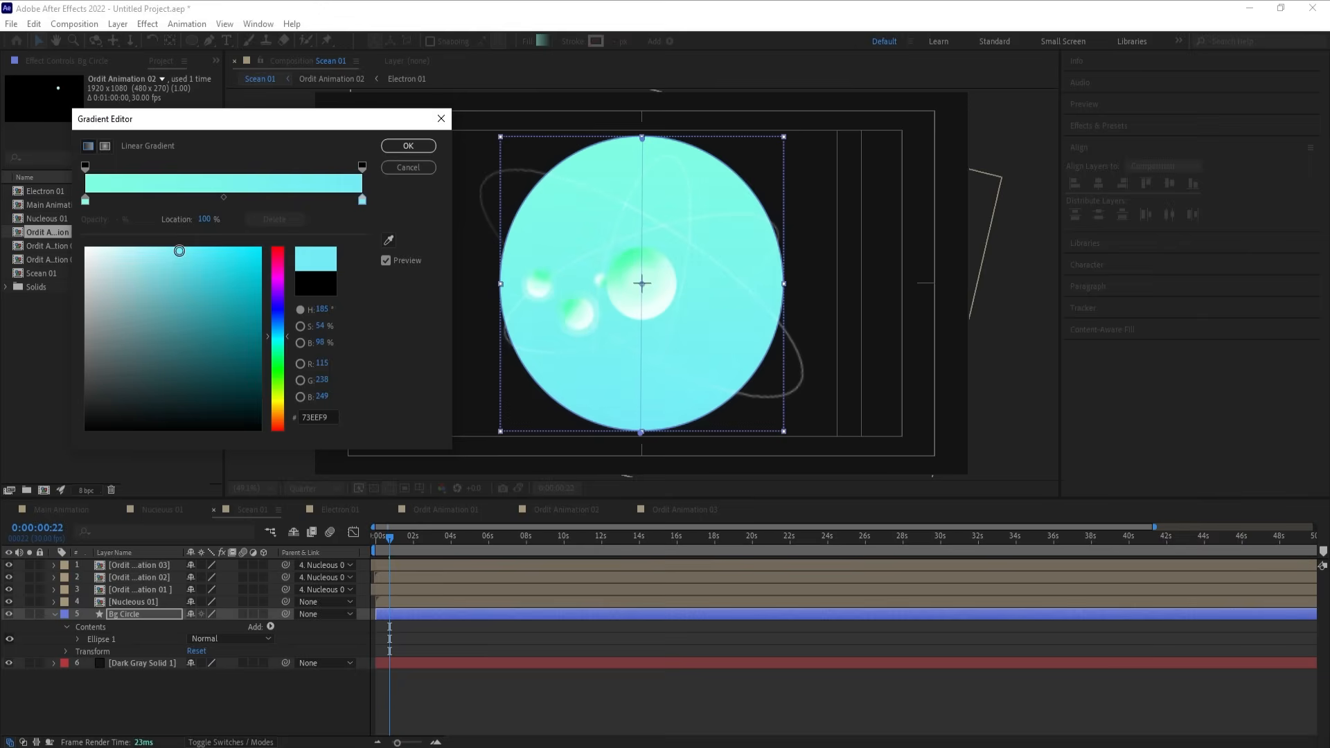
click(278, 346)
mouse_move(181, 288)
mouse_down()
mouse_move(158, 336)
mouse_move(169, 377)
mouse_move(118, 414)
mouse_move(61, 422)
mouse_up()
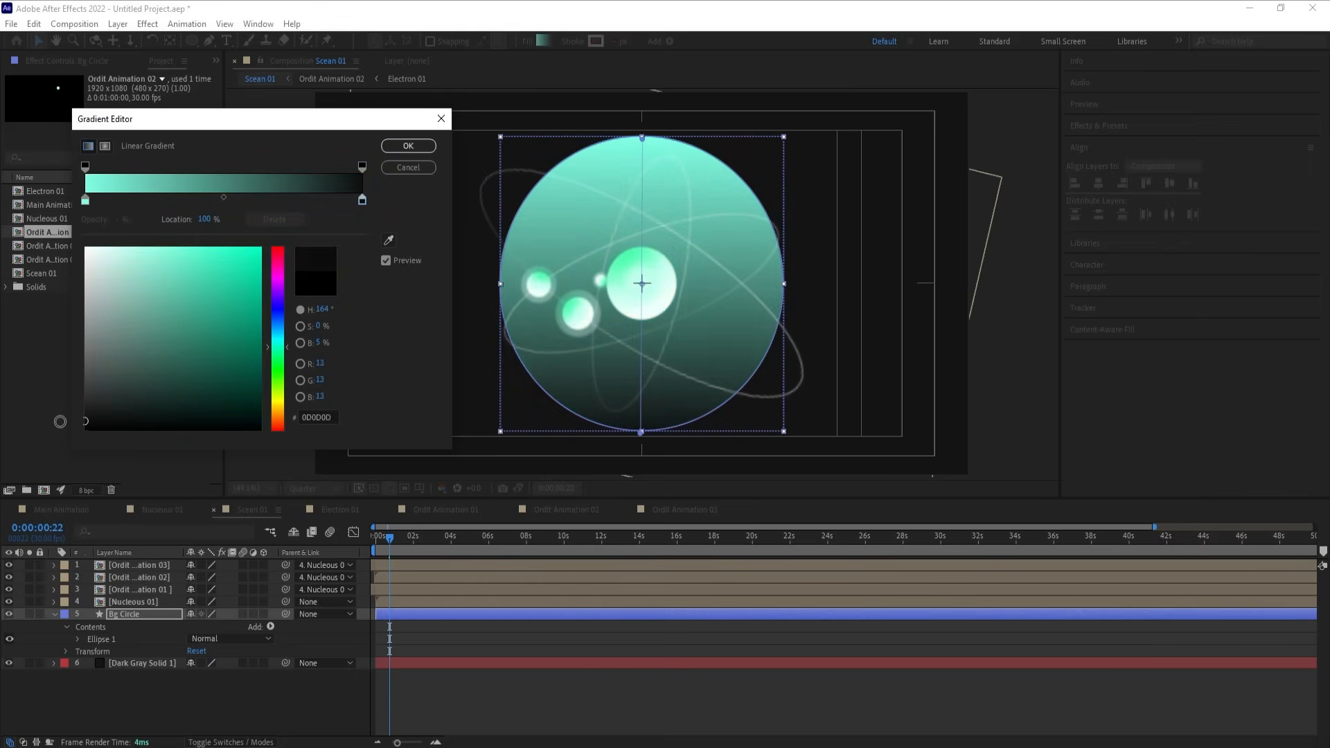
Step: Try a lower opacity on the starting stop of Bg Circle's gradient, restore it to 100%, and apply the gradient
click(86, 168)
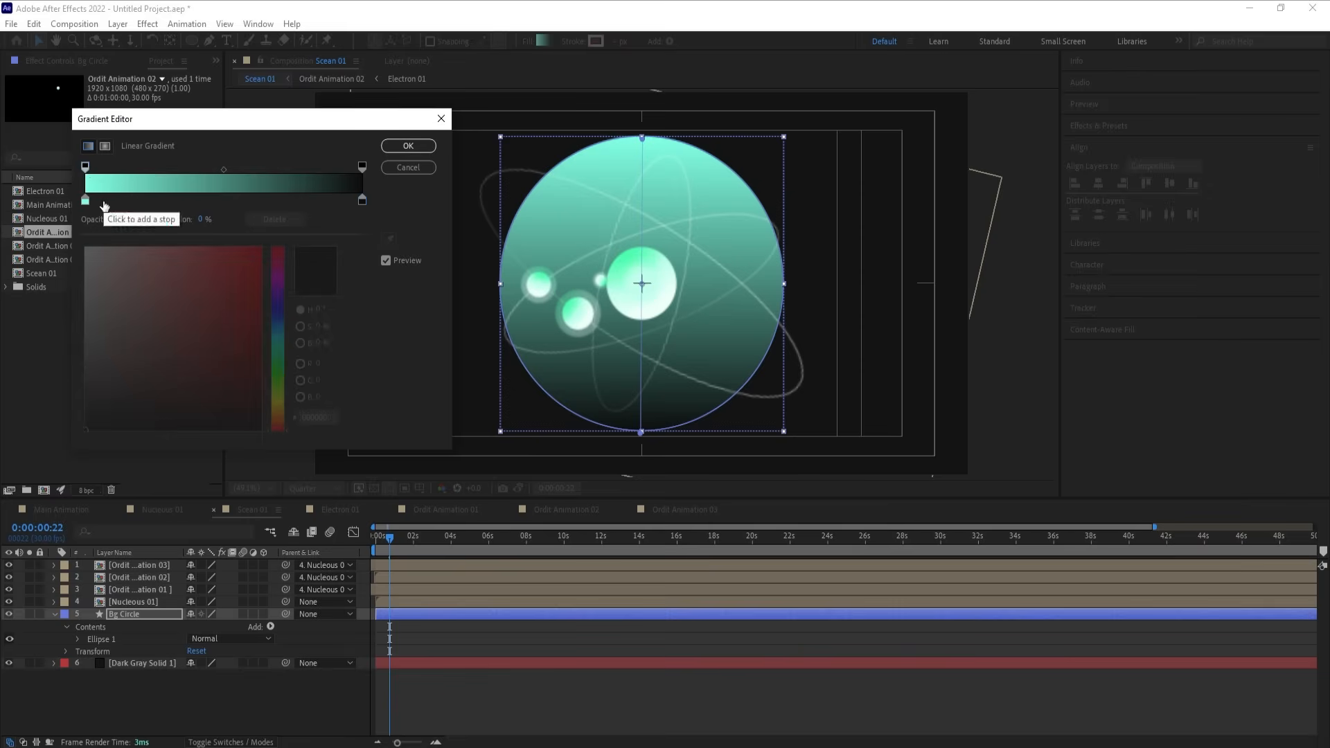
drag(126, 221, 100, 220)
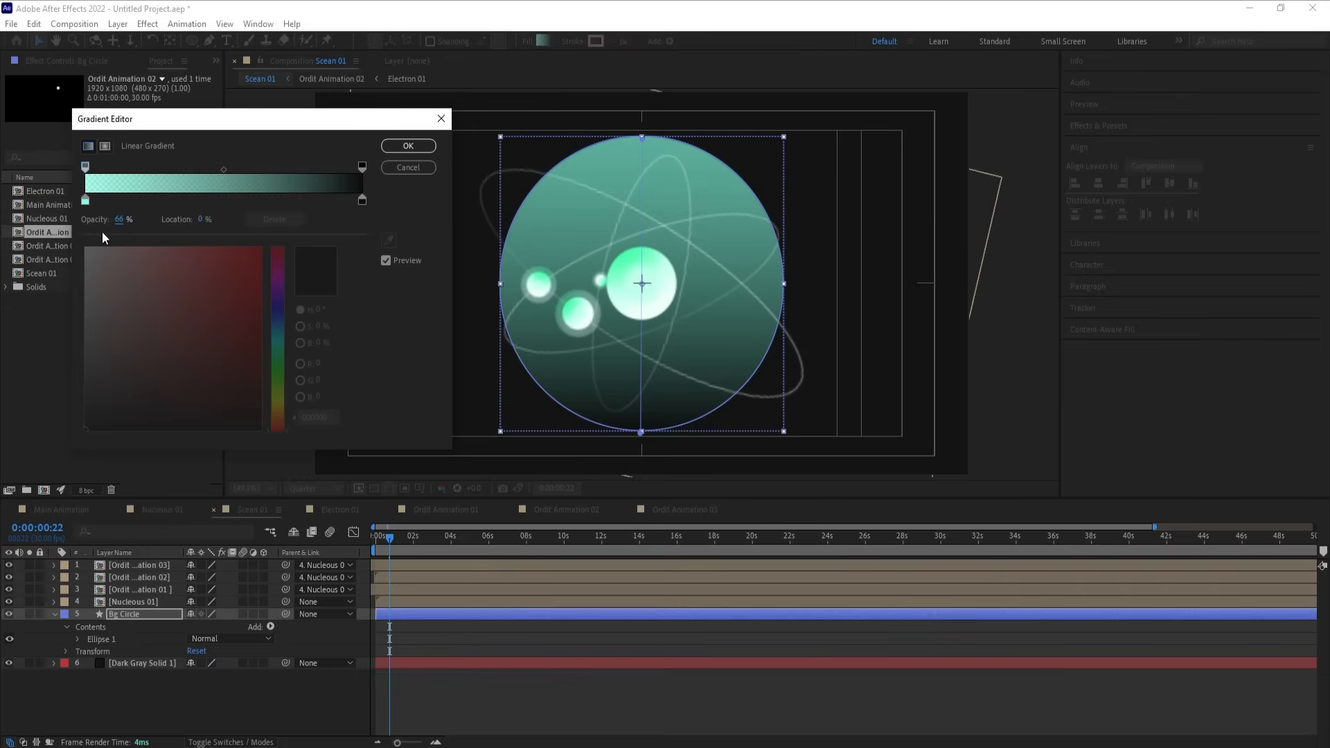
drag(122, 220, 155, 223)
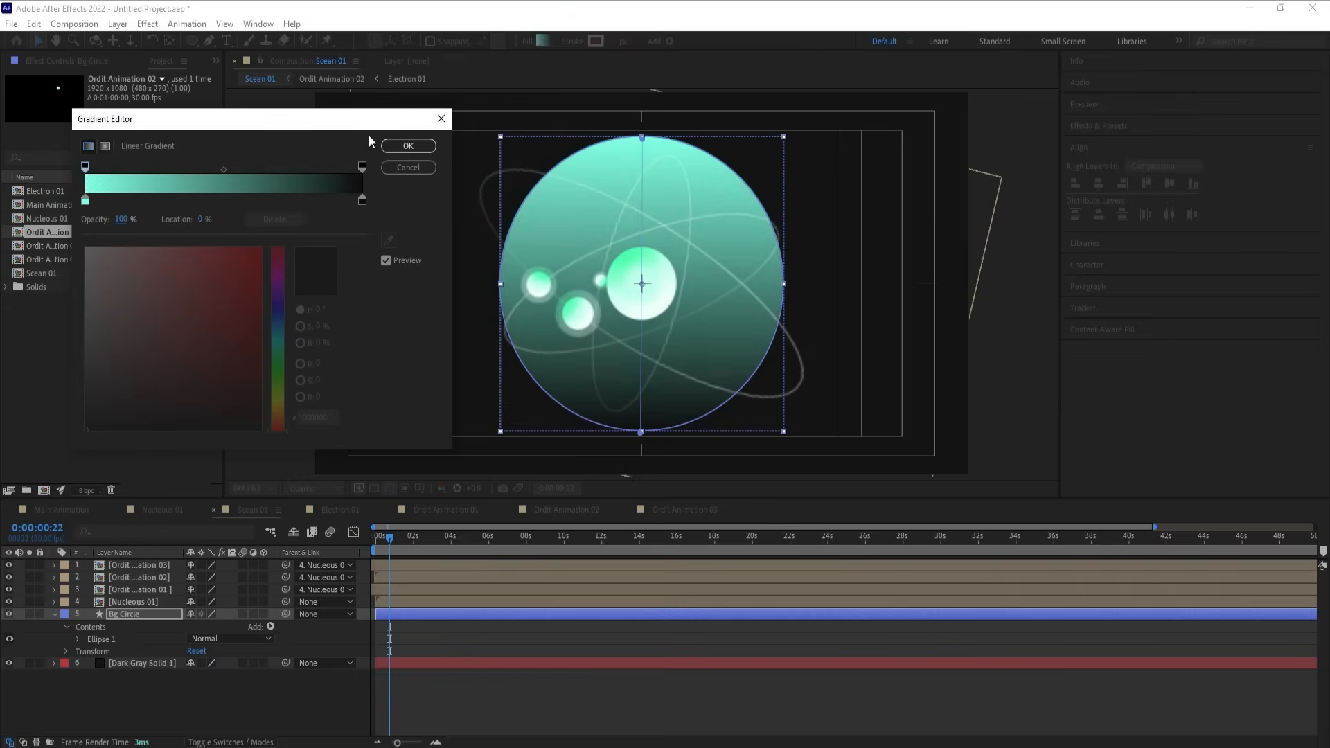
click(393, 141)
click(424, 634)
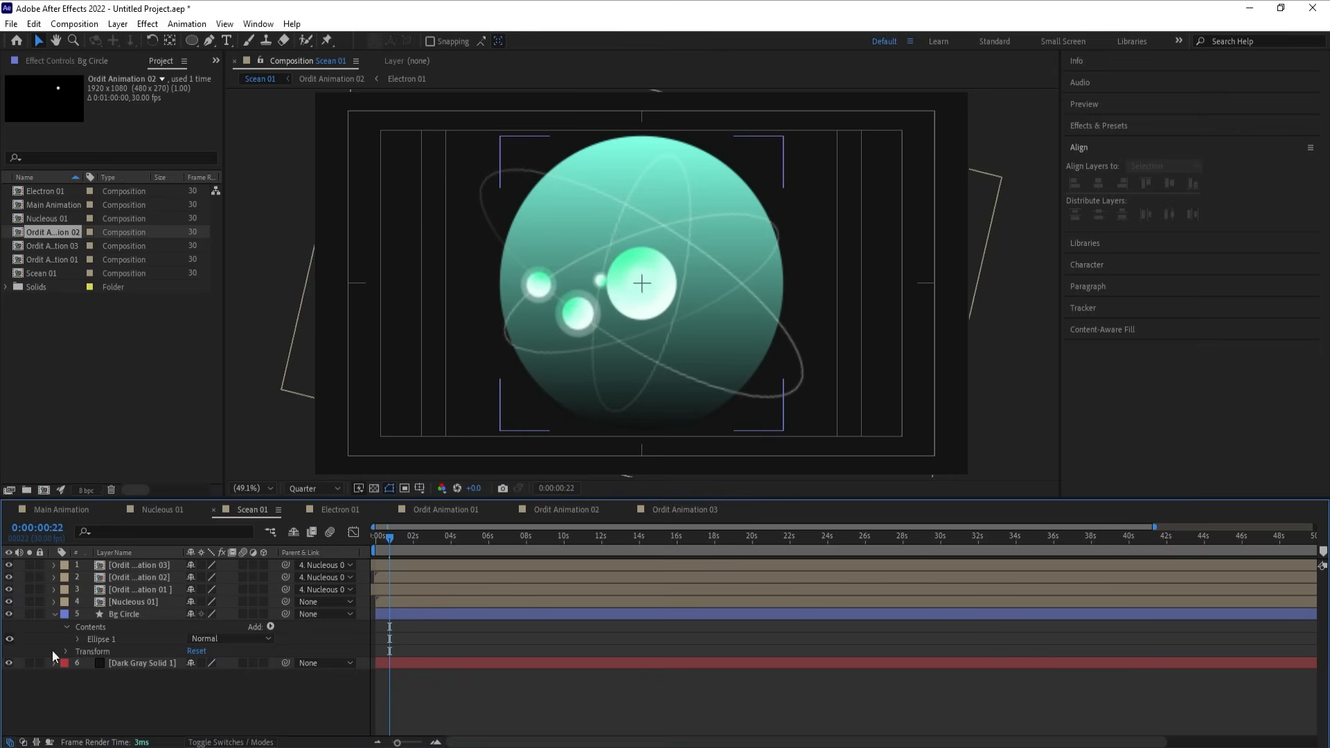
Step: Change the ending colour stop of Bg Circle's gradient to the dark grey 191919
click(401, 617)
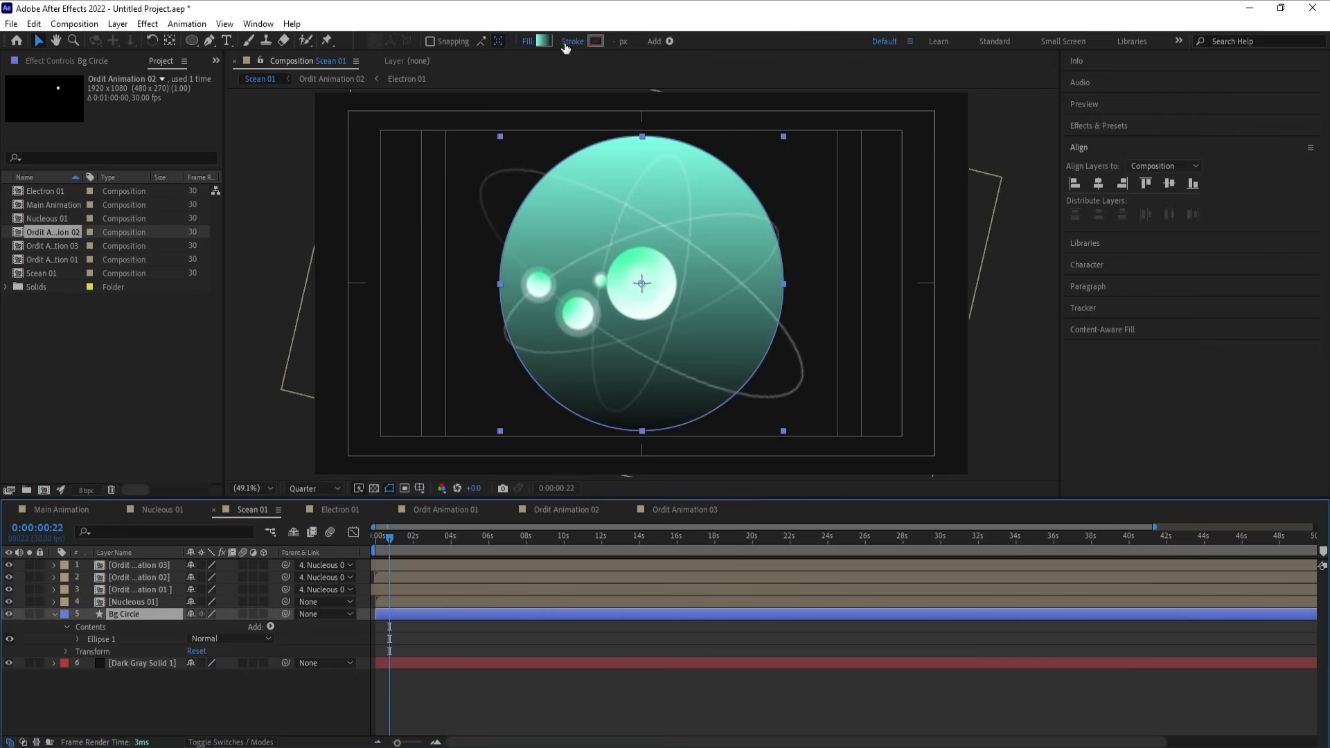
click(543, 41)
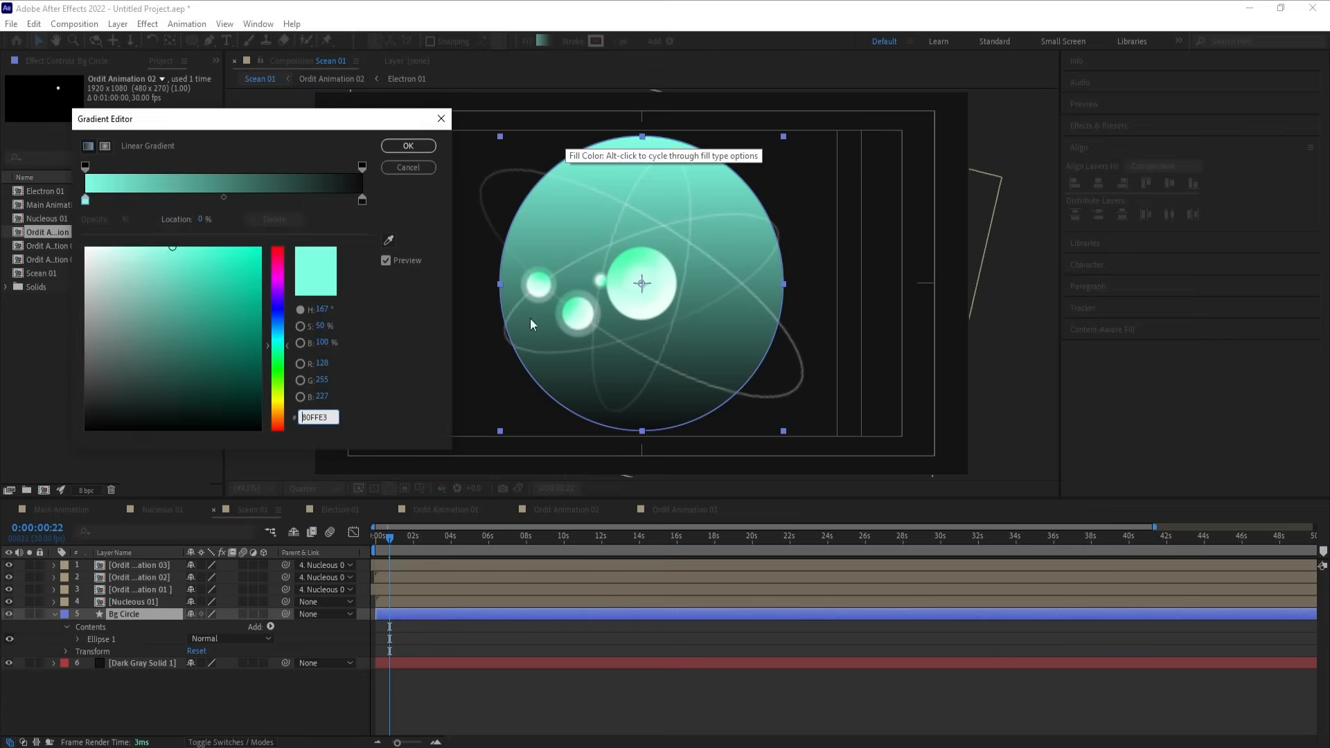
click(360, 200)
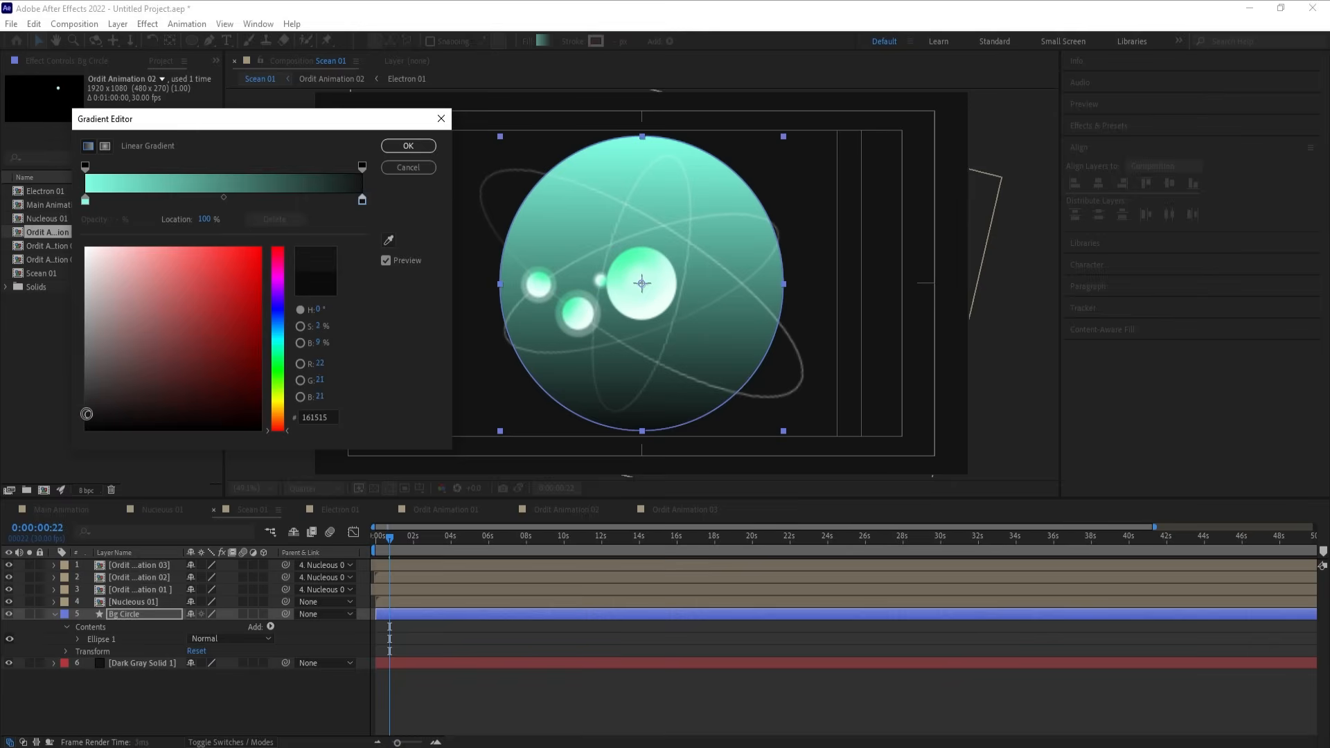
drag(87, 414, 81, 412)
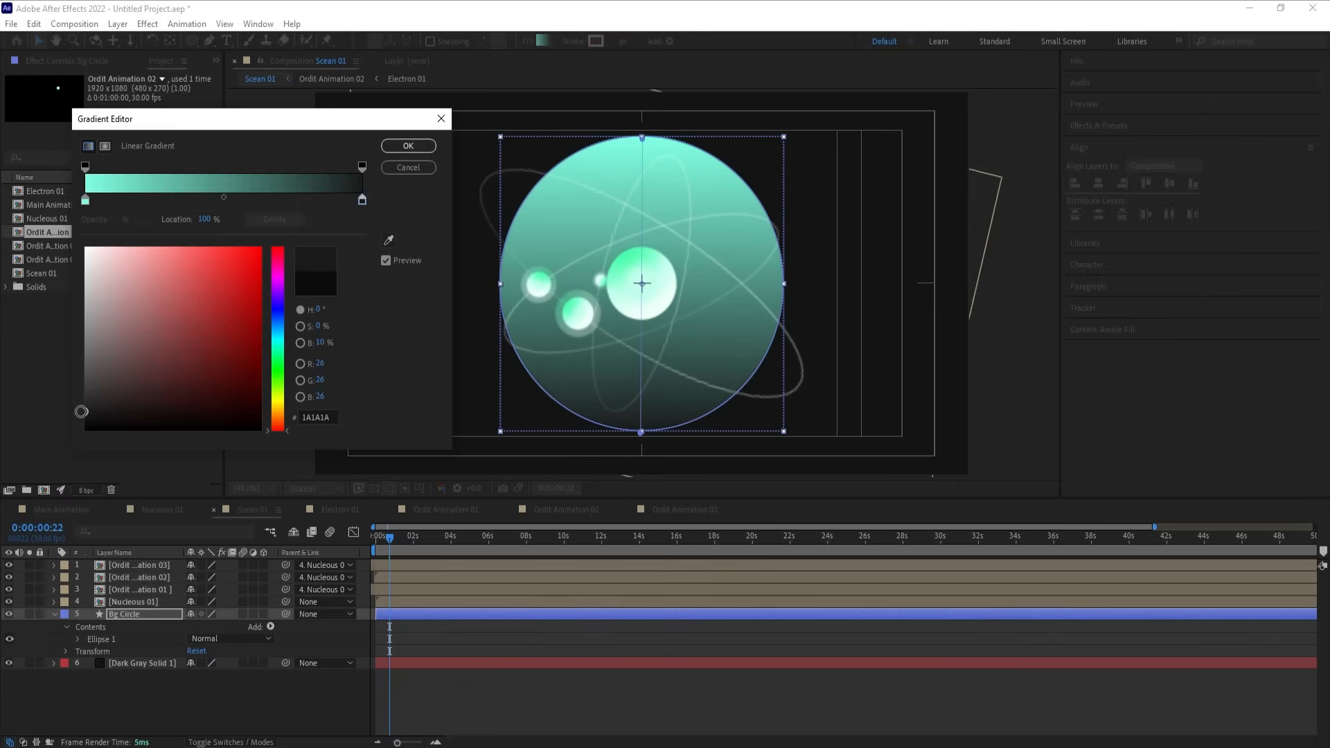
click(282, 350)
click(109, 385)
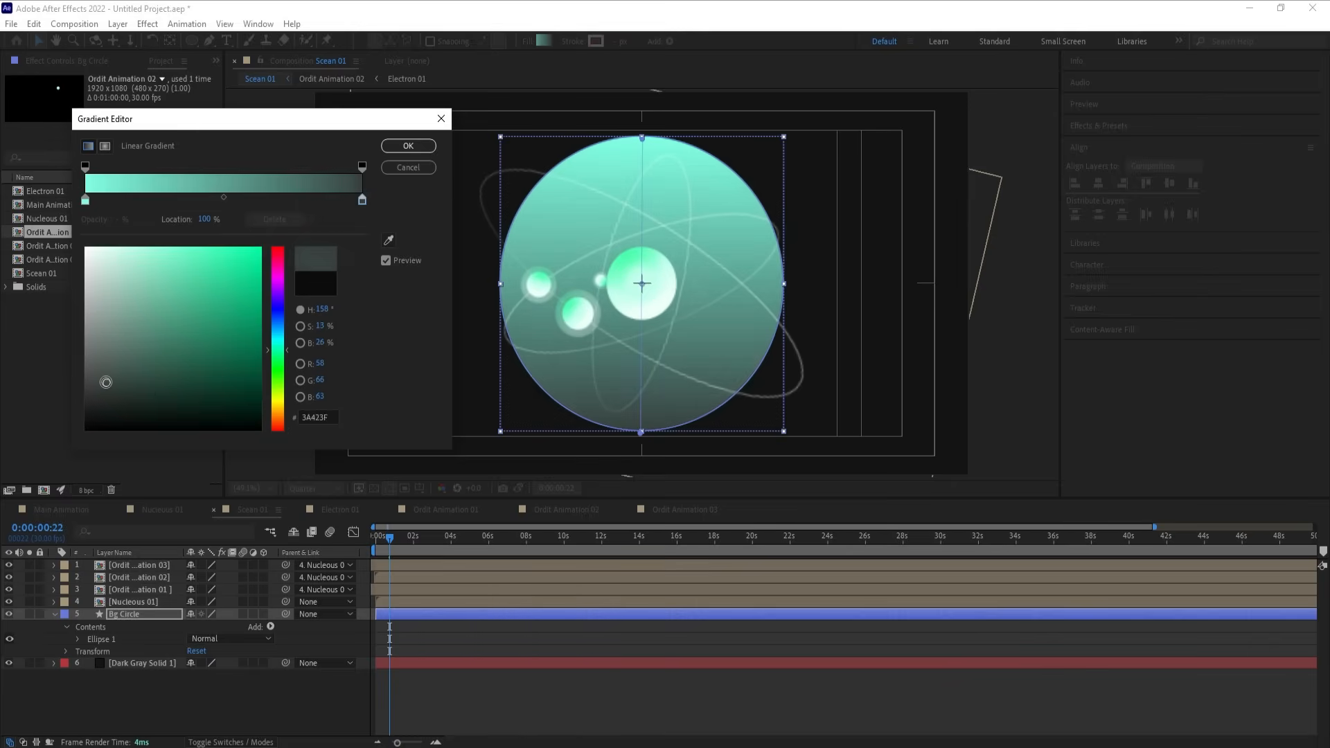
drag(106, 383, 62, 424)
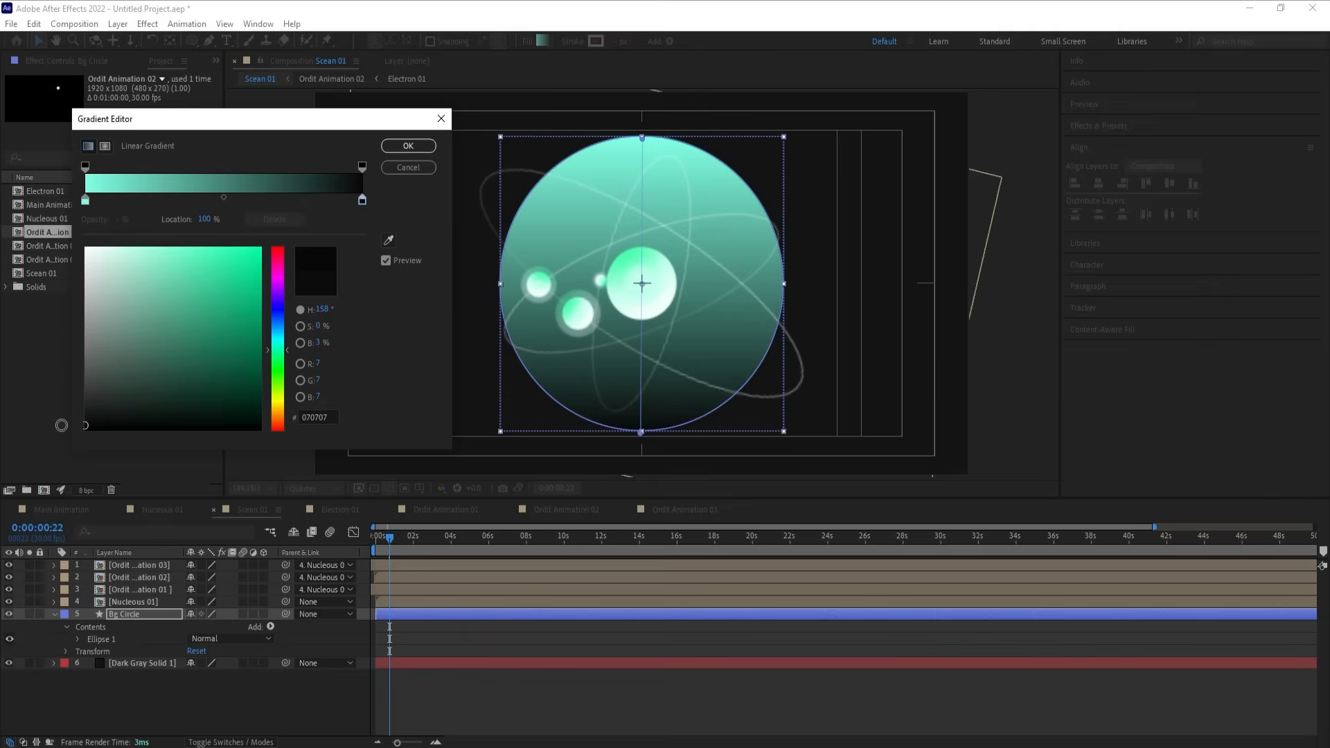
drag(61, 425, 49, 412)
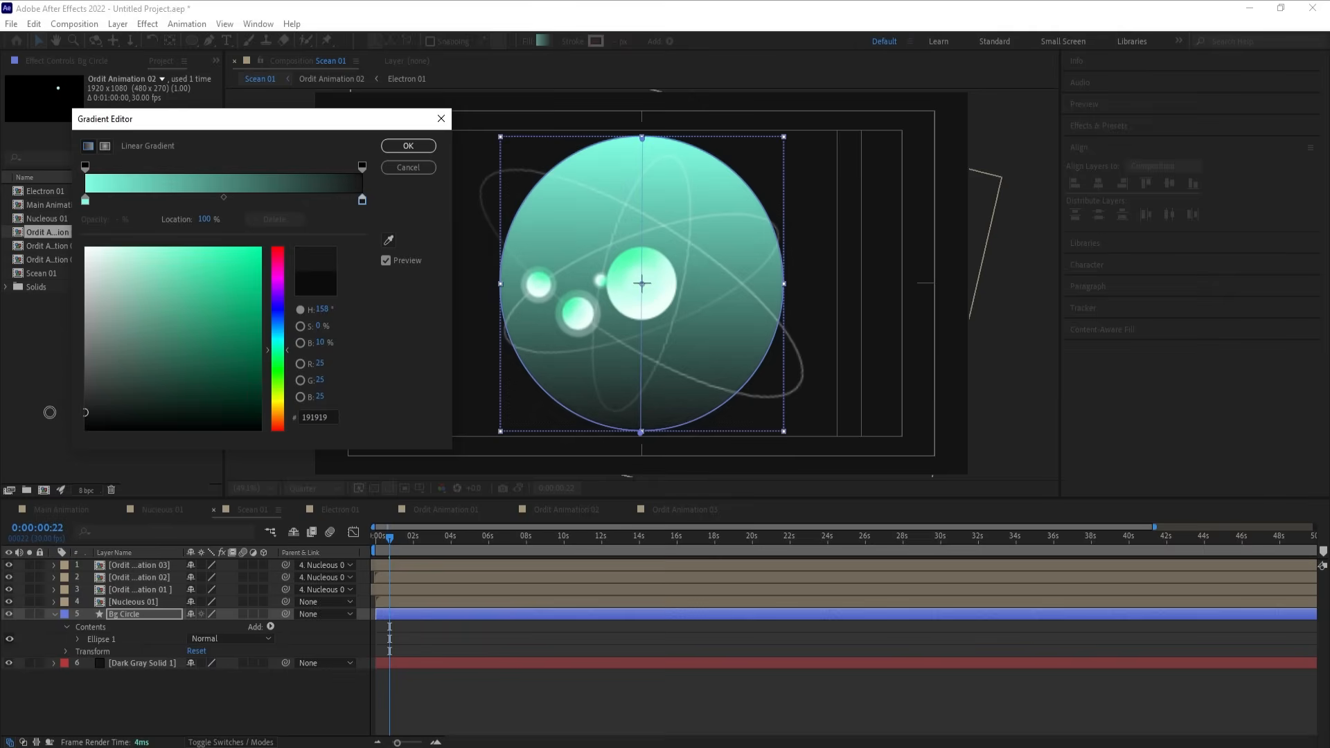
click(408, 146)
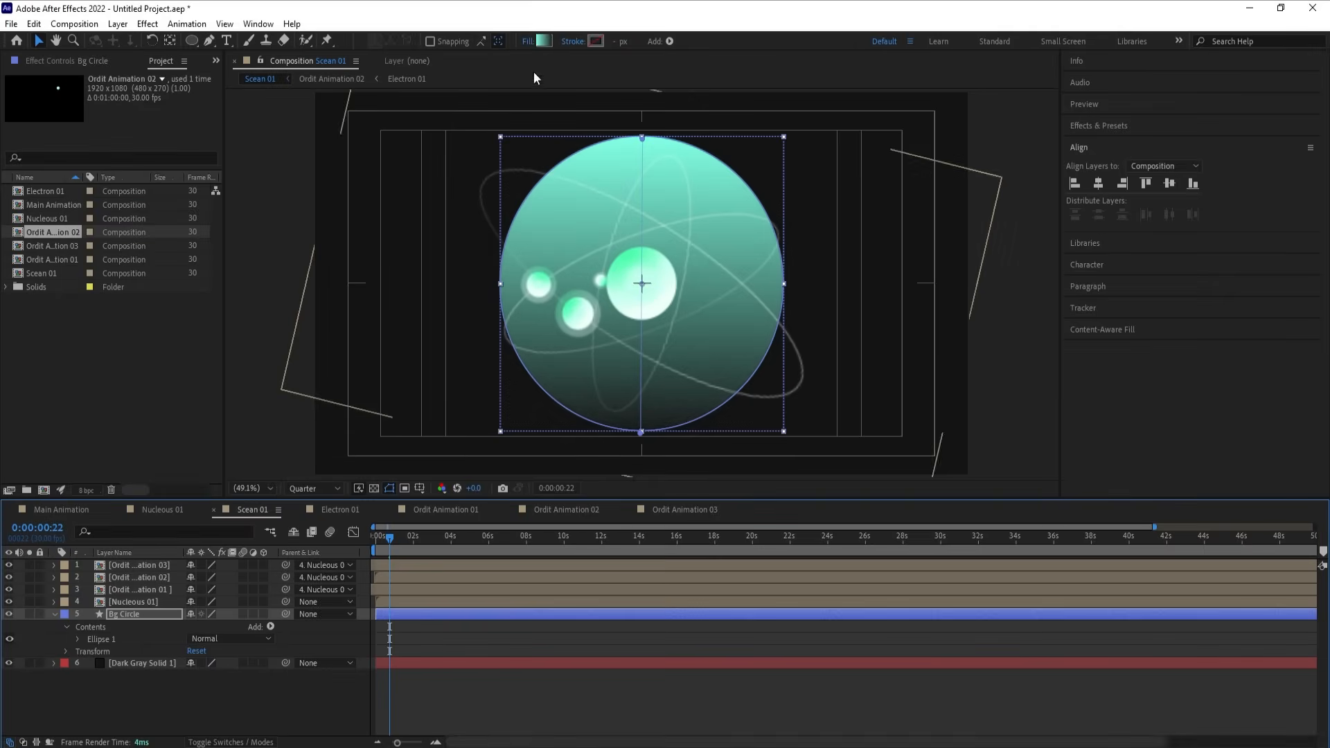
Step: Give Bg Circle a white FFFFFF stroke 1 px wide and set the preview resolution to Full
click(596, 41)
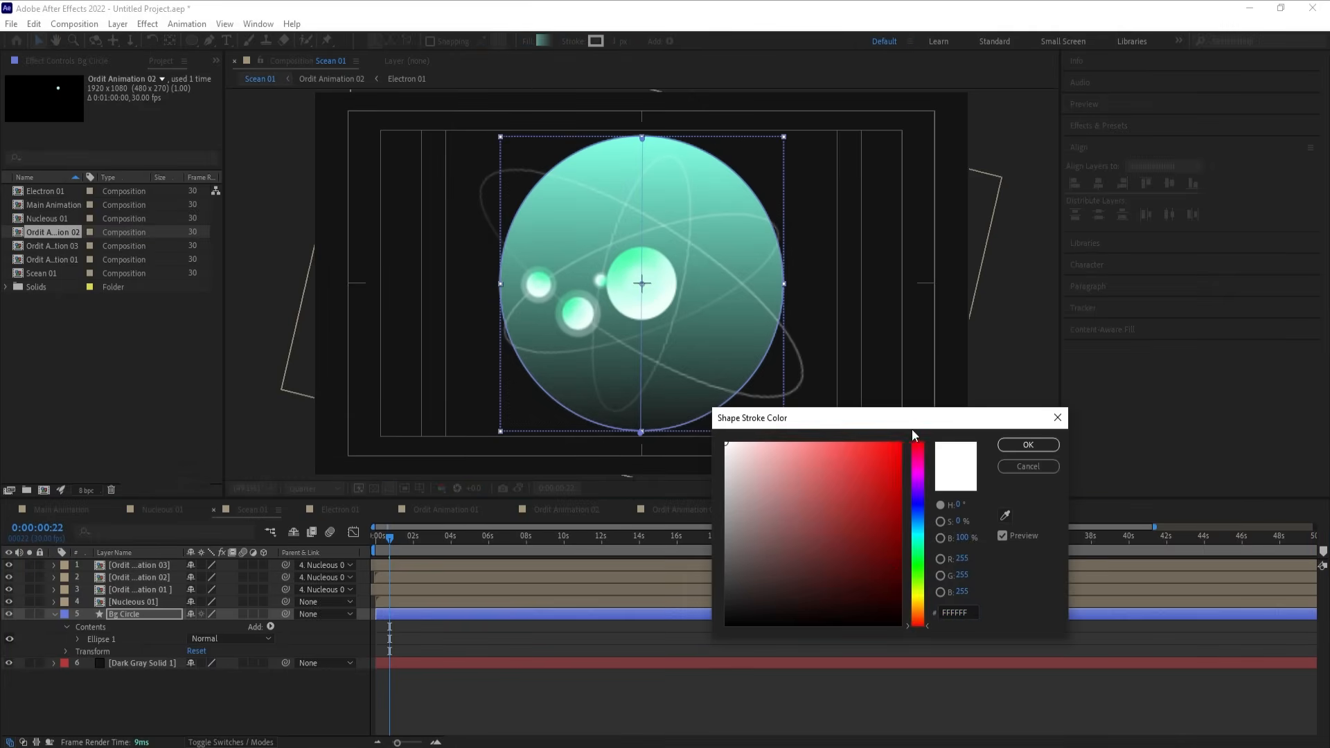
click(1017, 443)
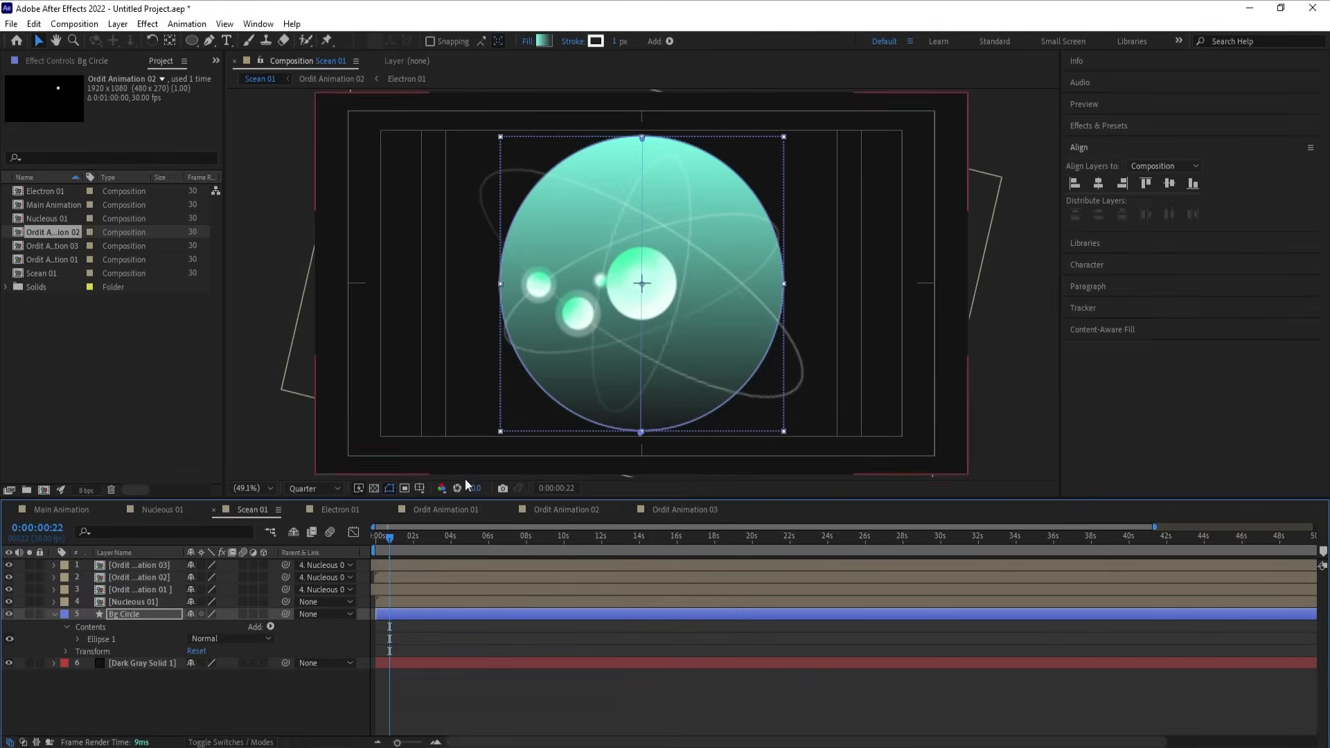
click(424, 630)
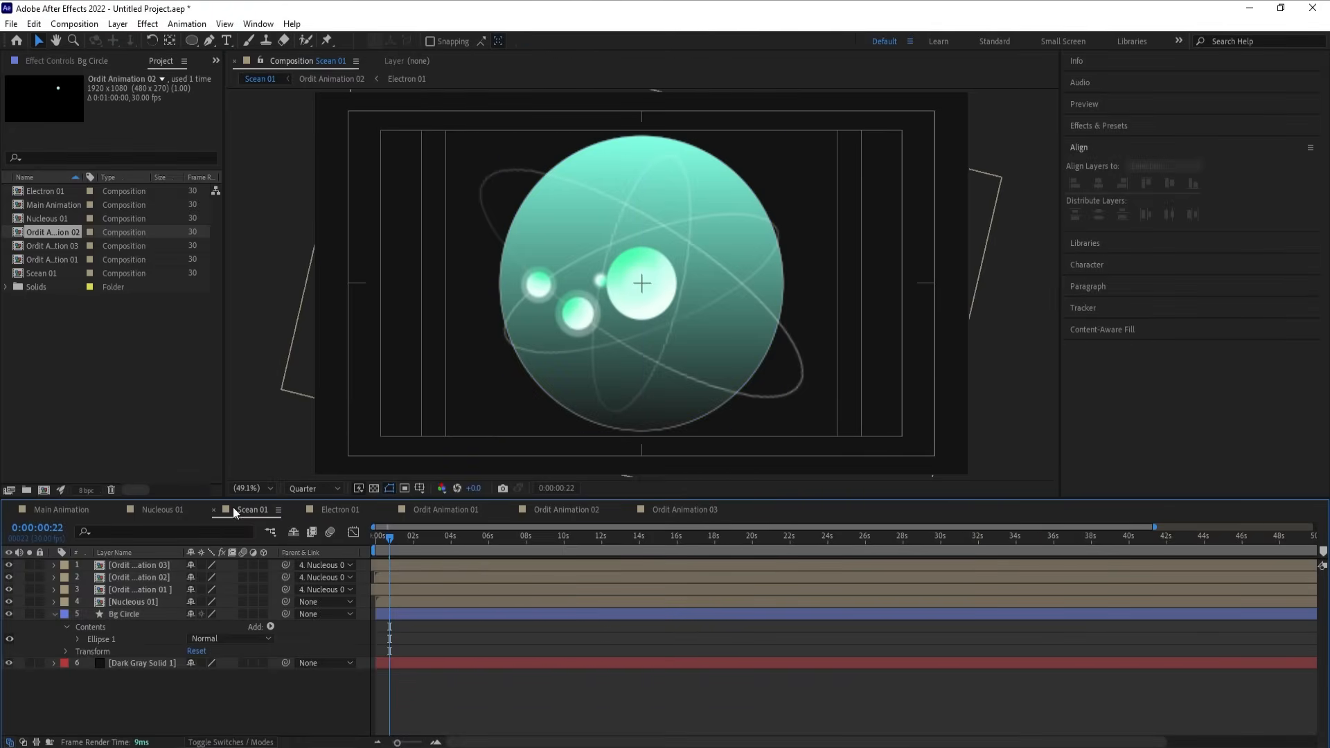
click(313, 489)
click(306, 534)
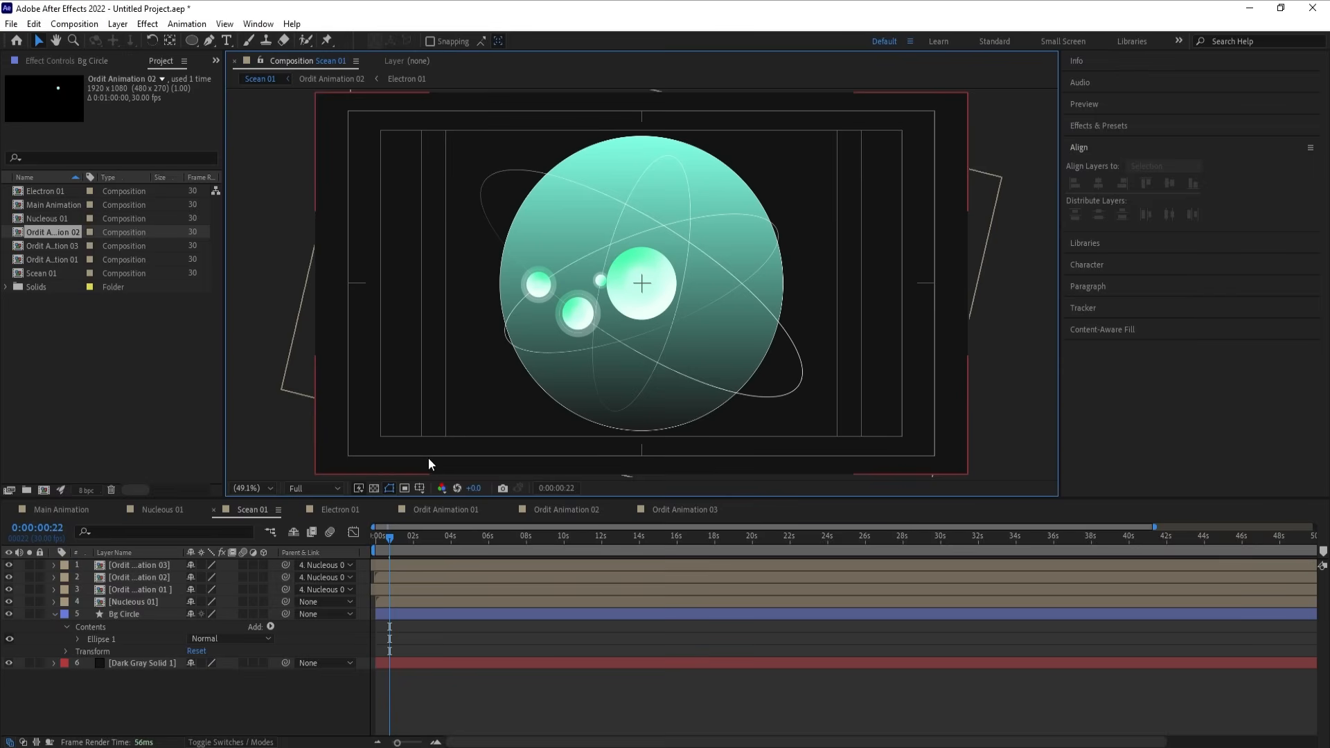
Step: Duplicate Bg Circle and set the fill of the original lower layer to None
click(115, 614)
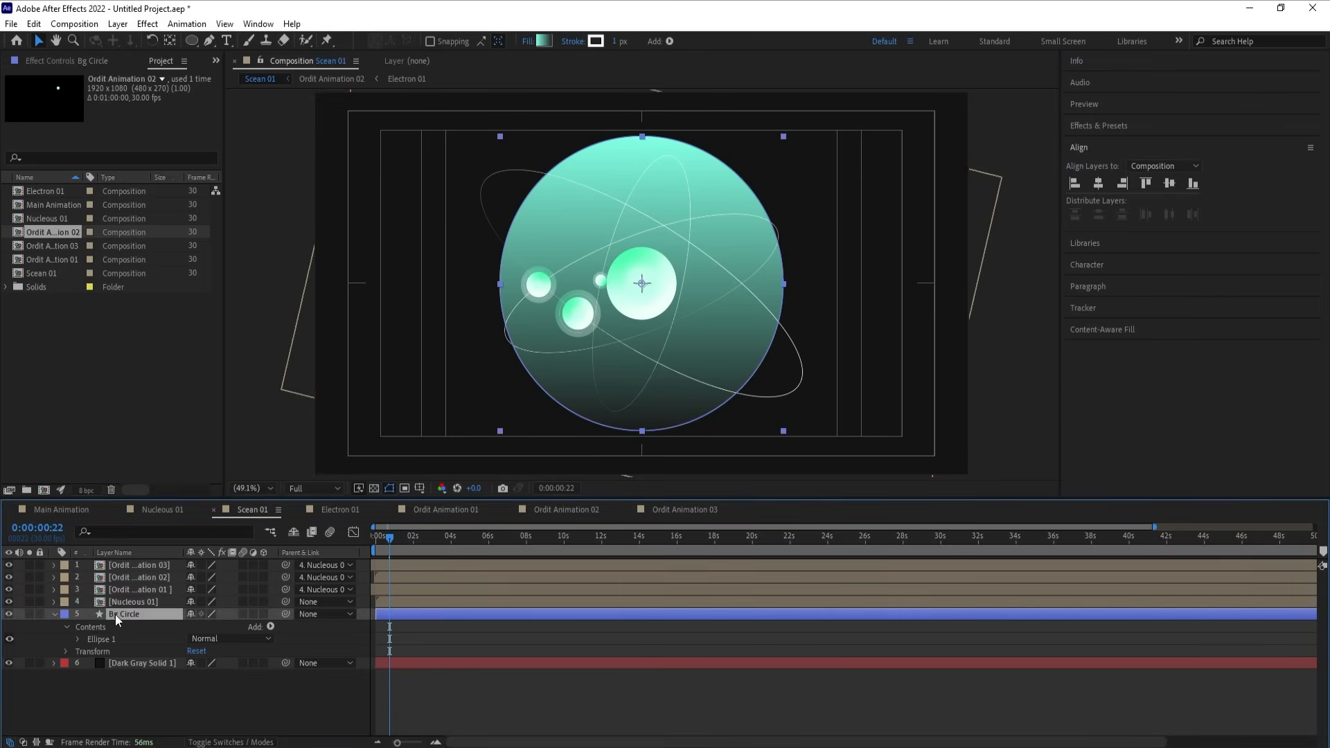
key(ctrl+d)
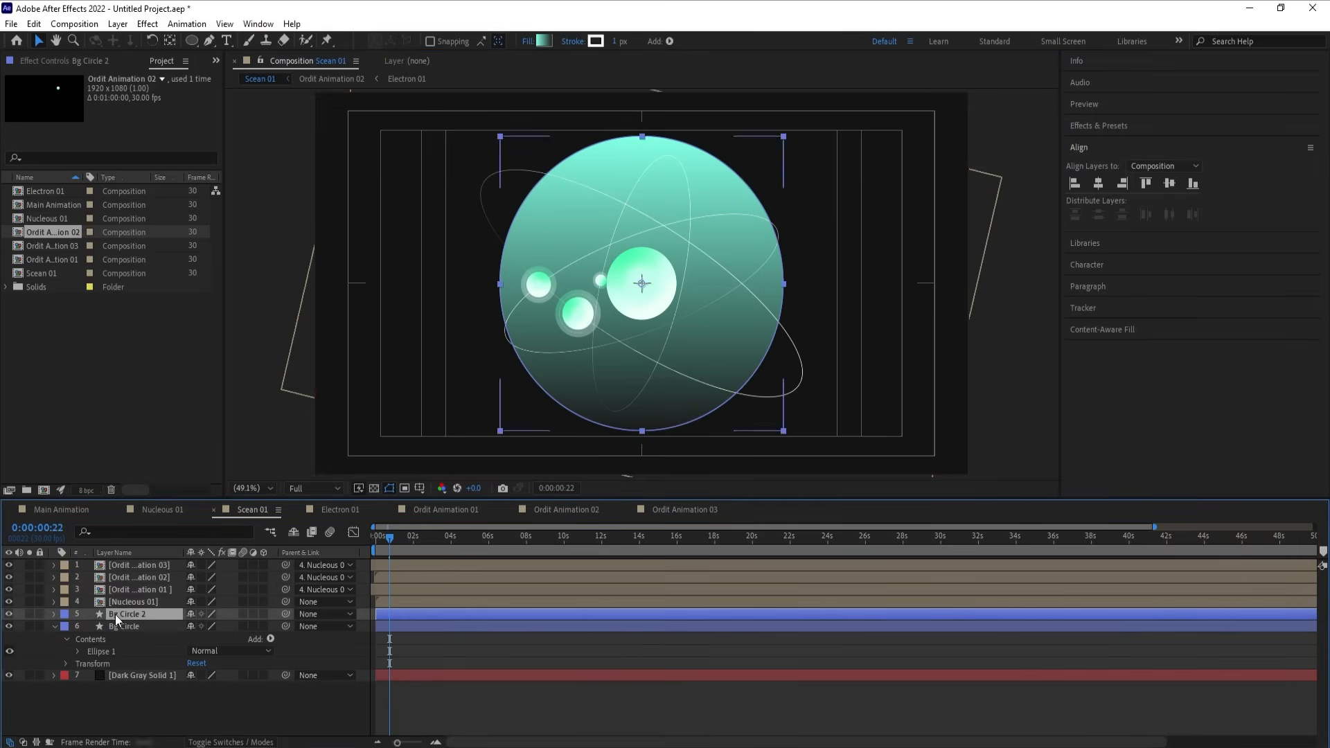
click(129, 630)
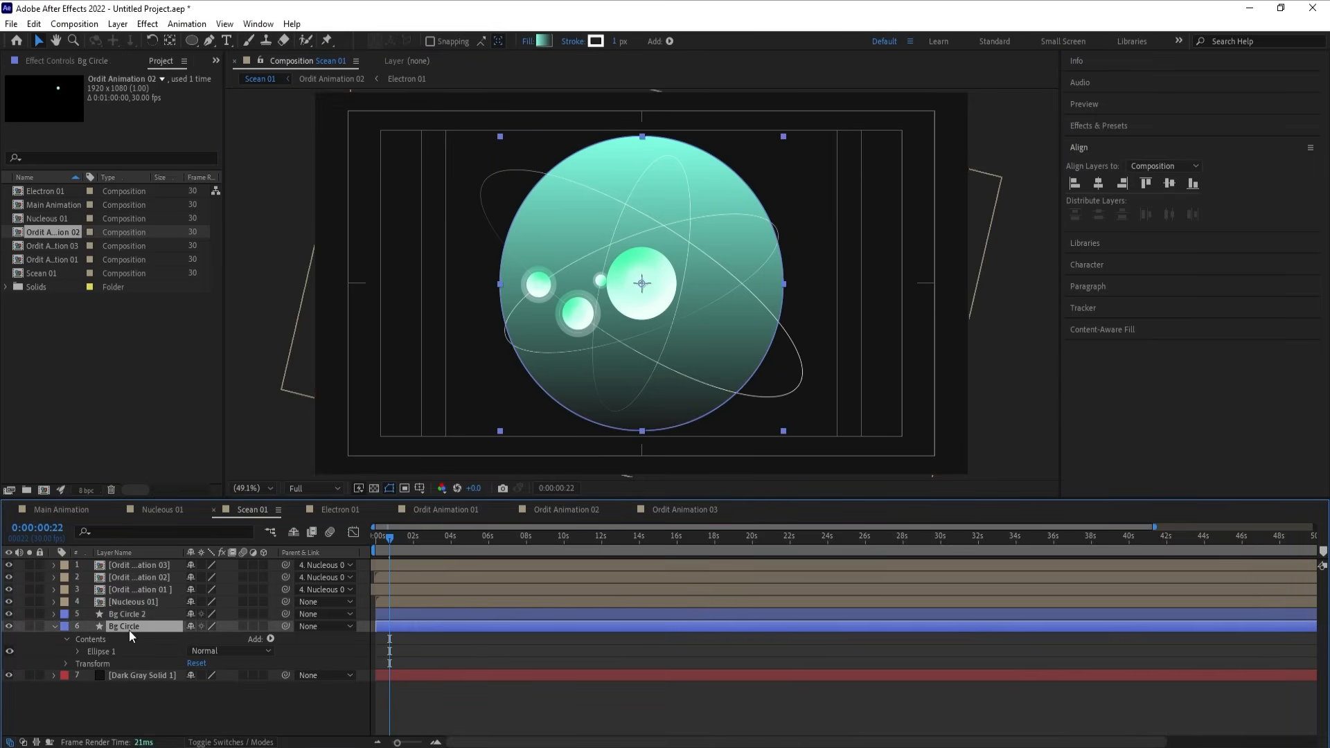
click(528, 41)
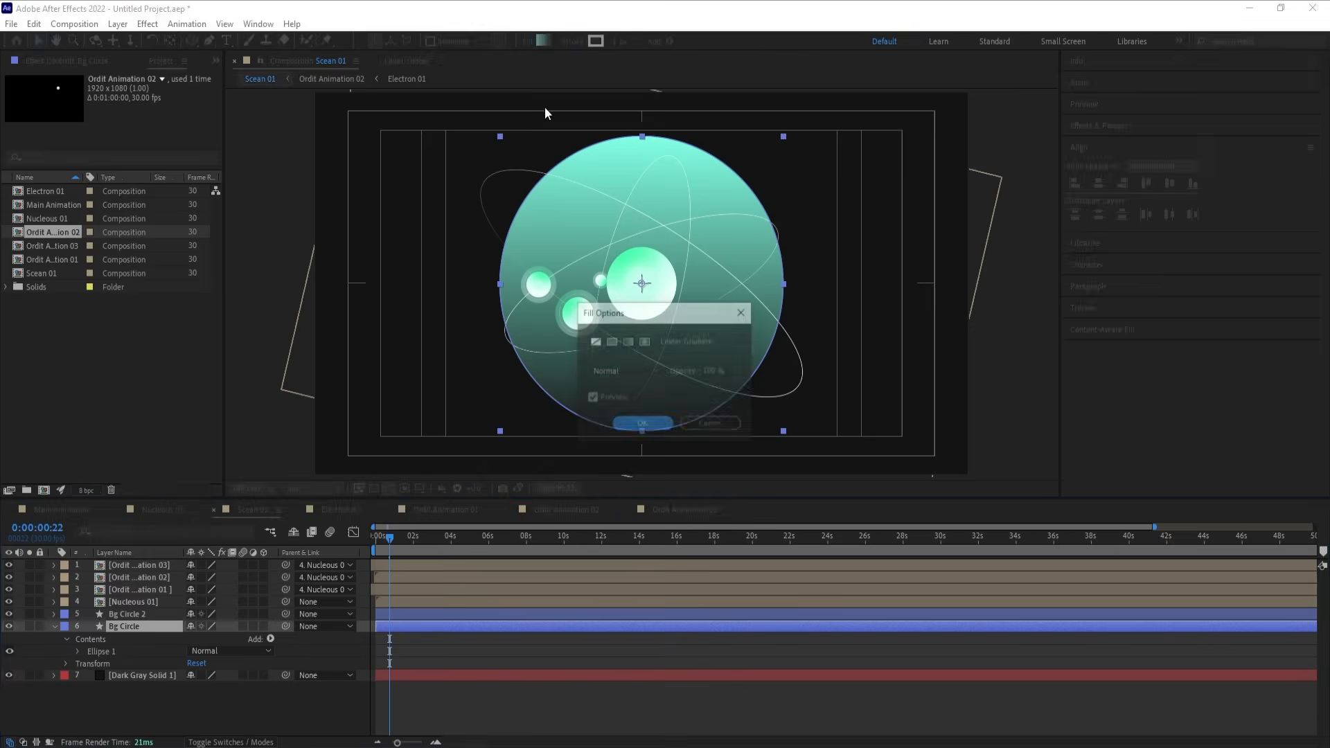
click(594, 342)
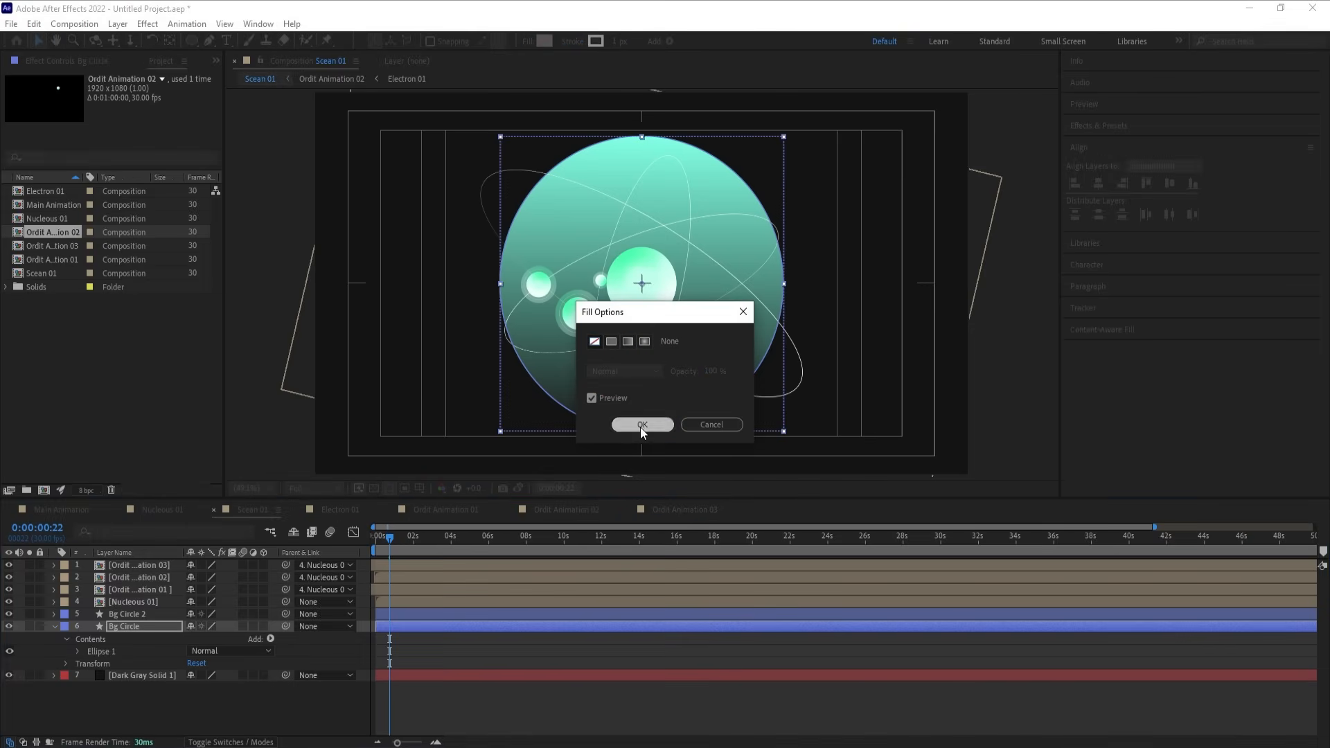
click(640, 425)
Step: Set Bg Circle's stroke to the mint green 80FEE2 sampled near the circle's top edge, with a width of 10 px
click(597, 41)
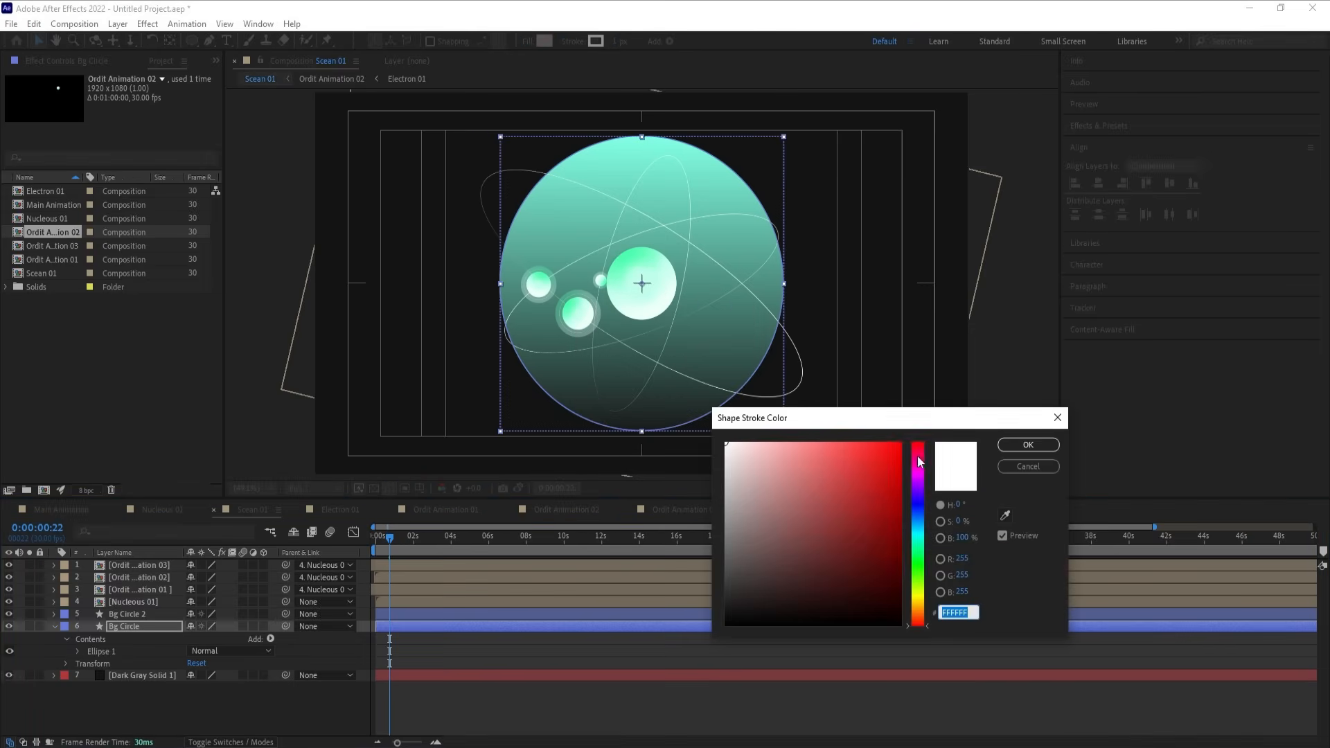
click(1008, 514)
click(614, 151)
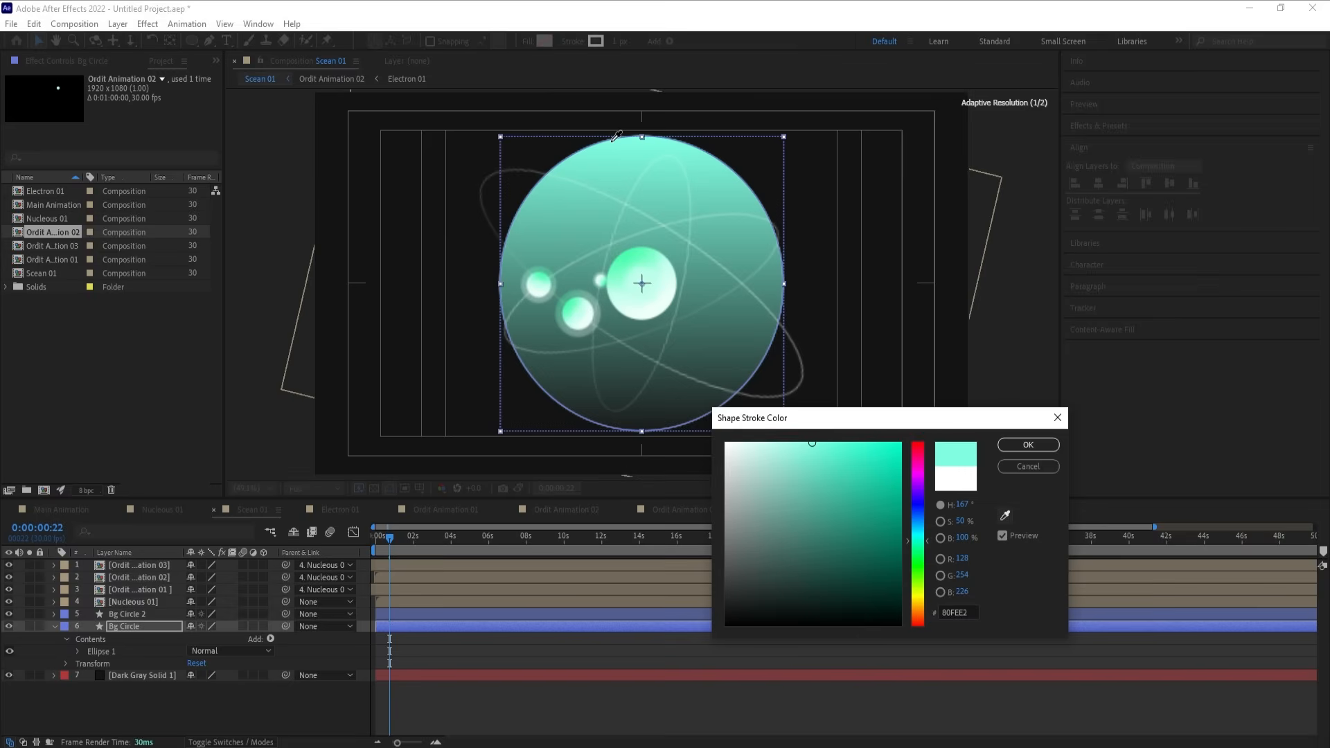
click(1017, 445)
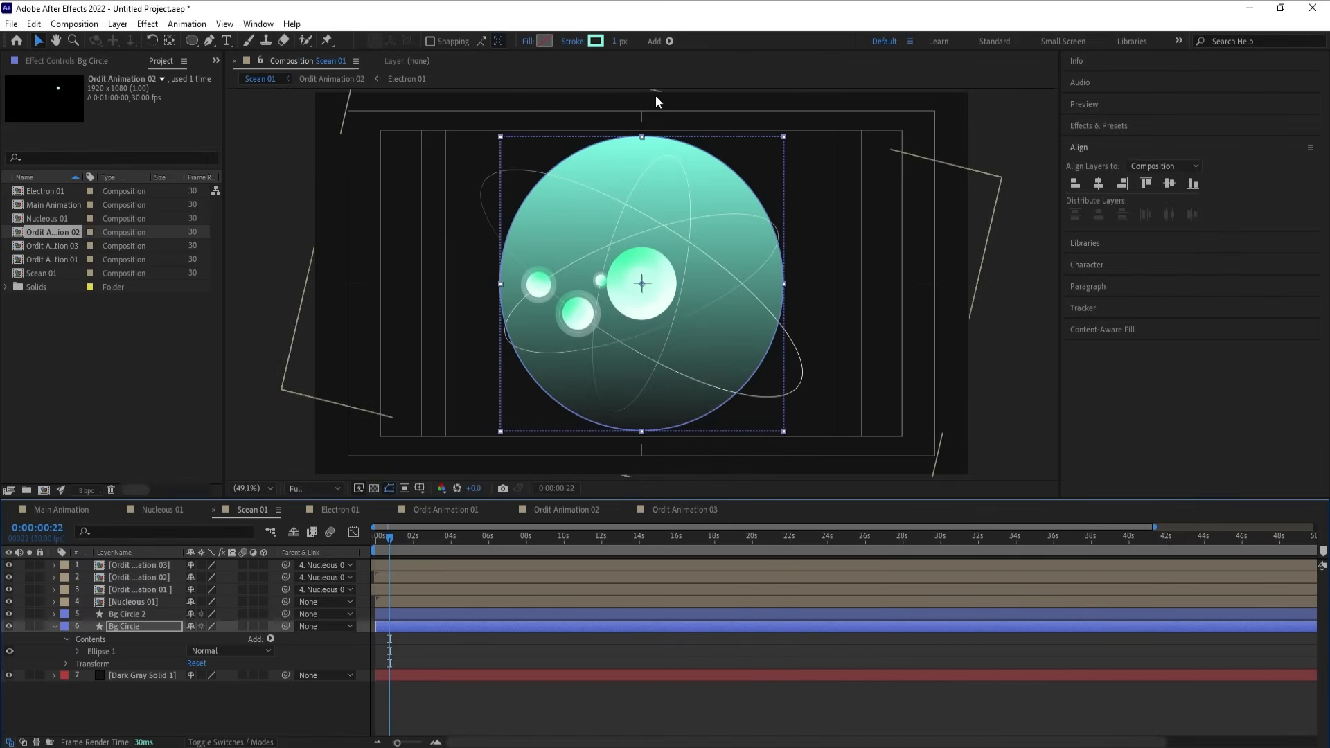
click(619, 42)
text(2)
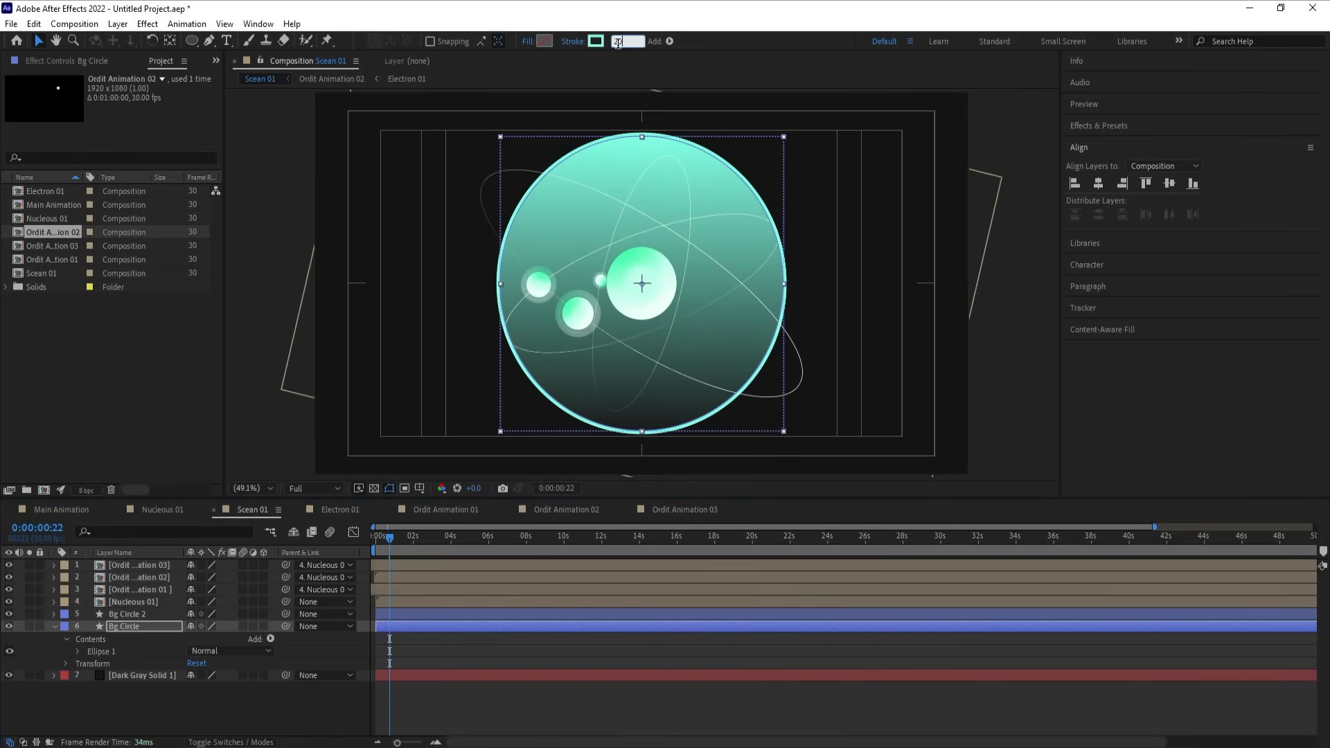
text(0)
drag(625, 44, 586, 43)
text(10)
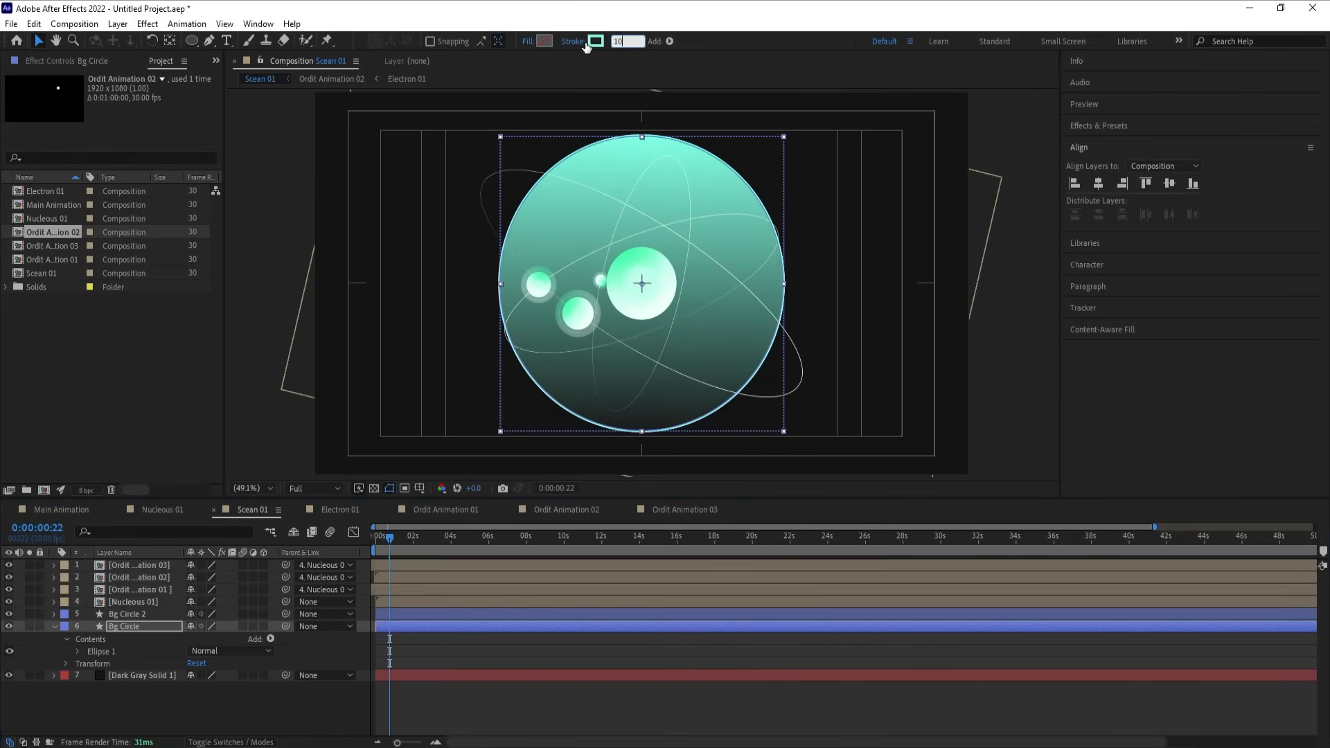
key(Return)
Step: Try Bg Circle at 110% scale and settle on 101% so its ring sits just outside the gradient circle
key(s)
click(209, 638)
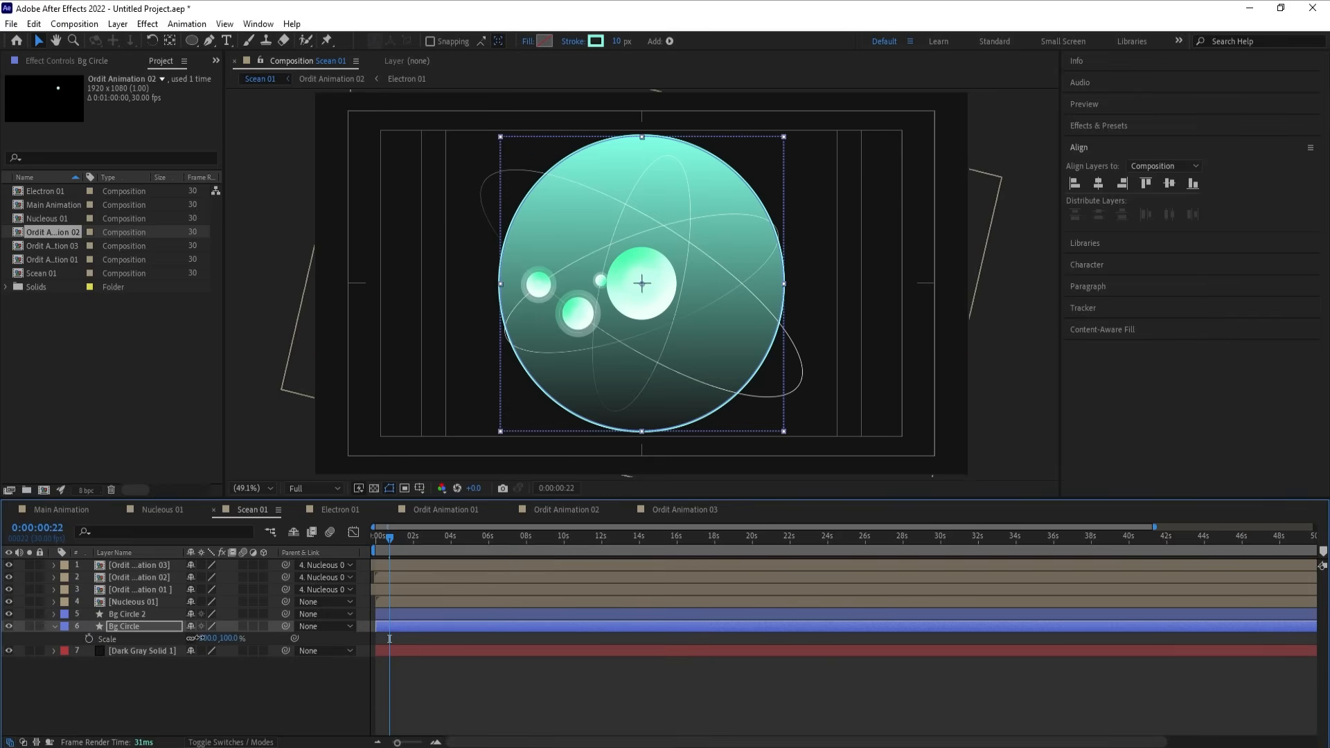
text(110)
key(Return)
click(211, 638)
text(10)
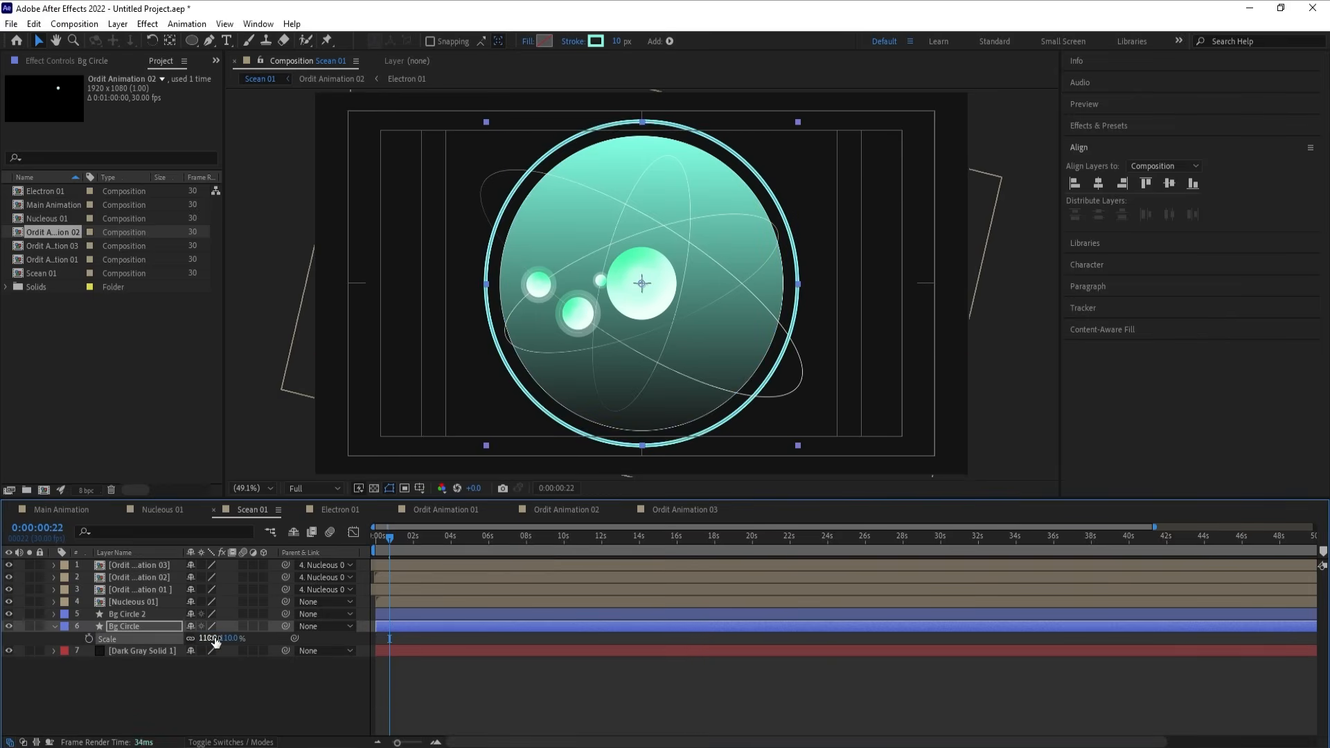
text(10)
key(Return)
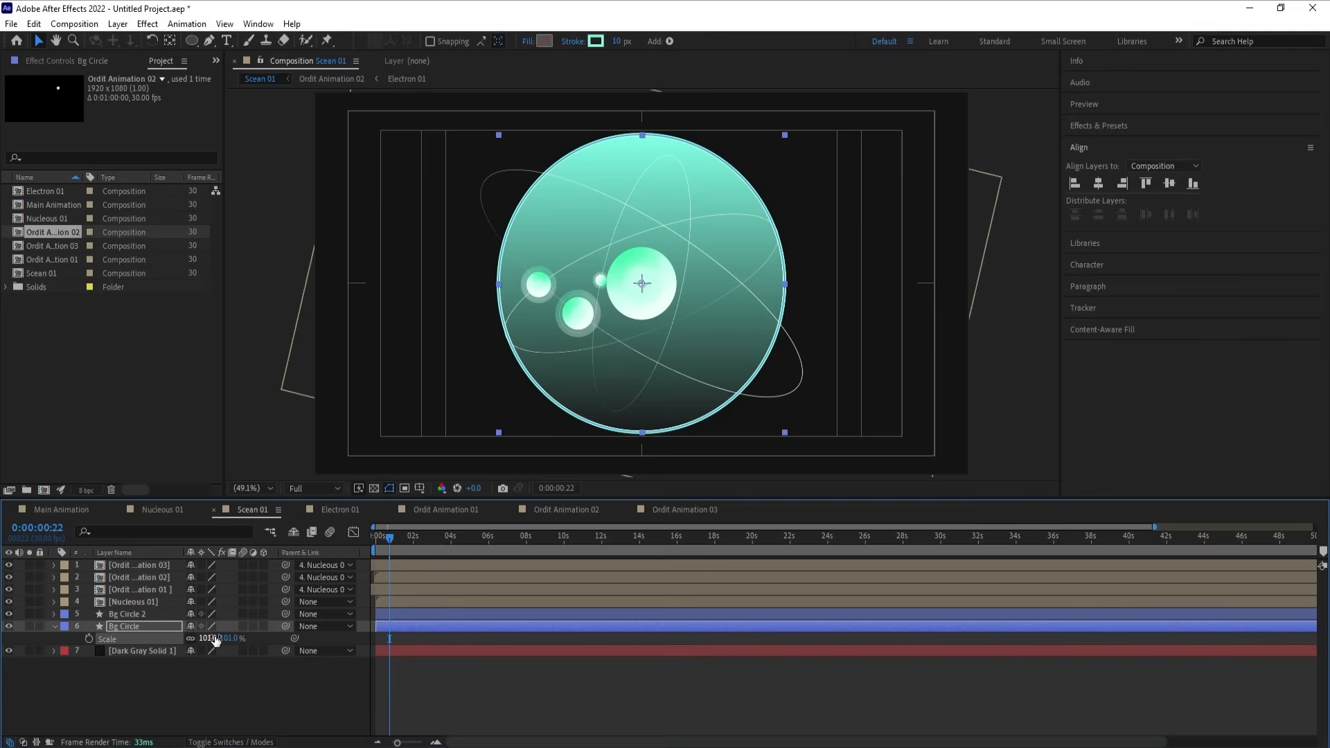
click(206, 698)
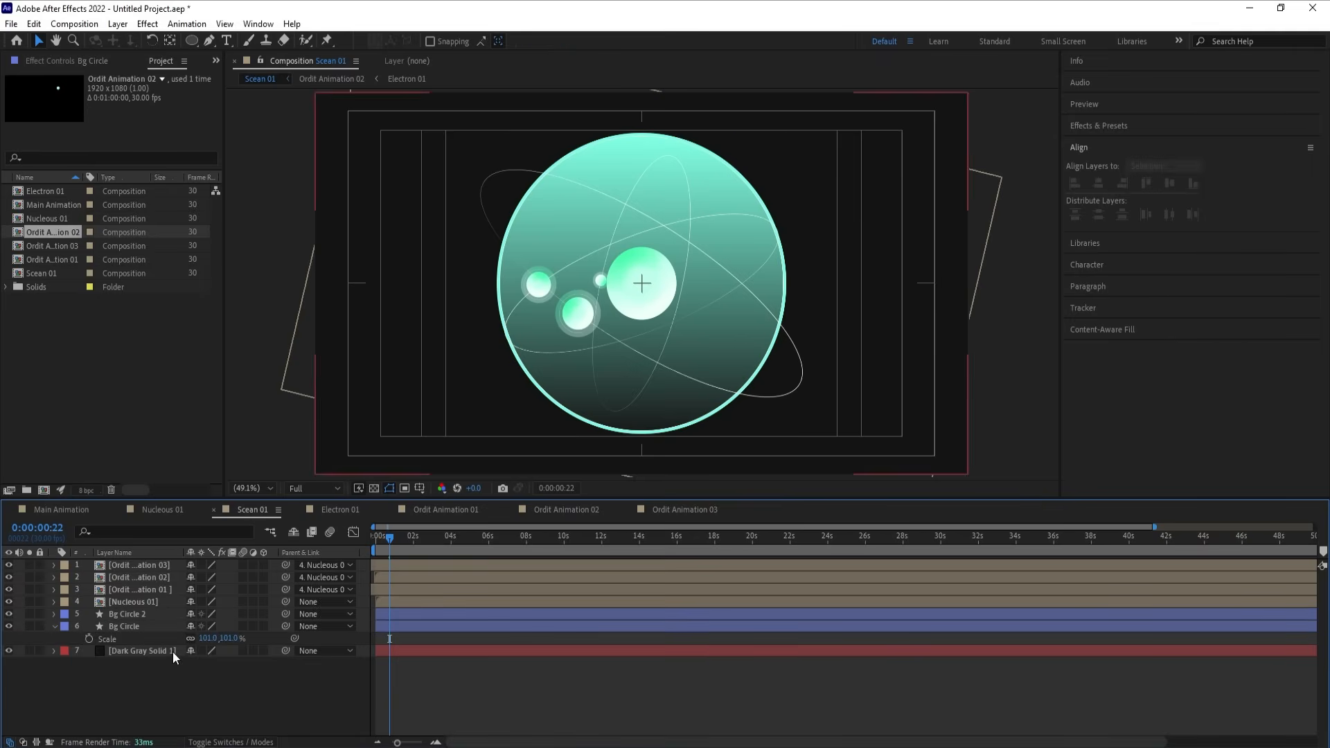
Step: Widen Bg Circle's stroke to 20 px, lower the layer's opacity to 27%, and check the ring in an enlarged composition view
click(147, 627)
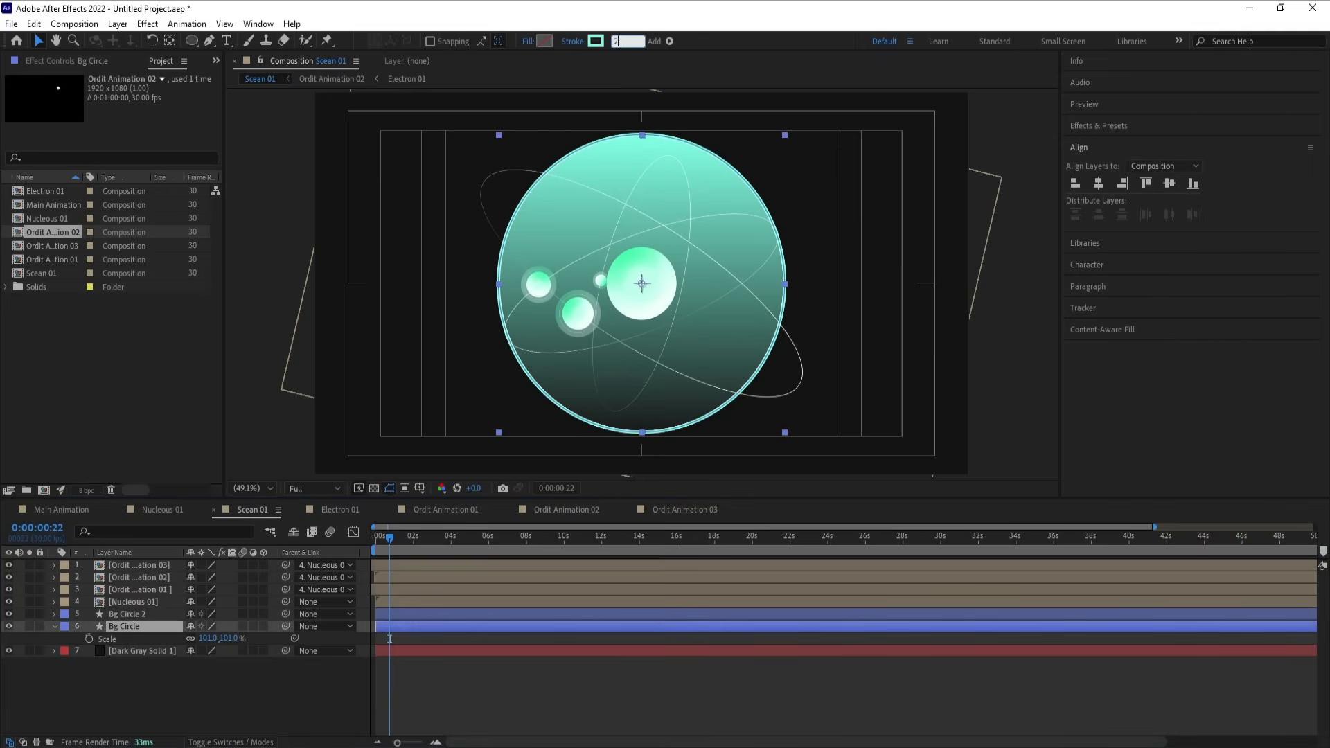
drag(622, 46, 630, 45)
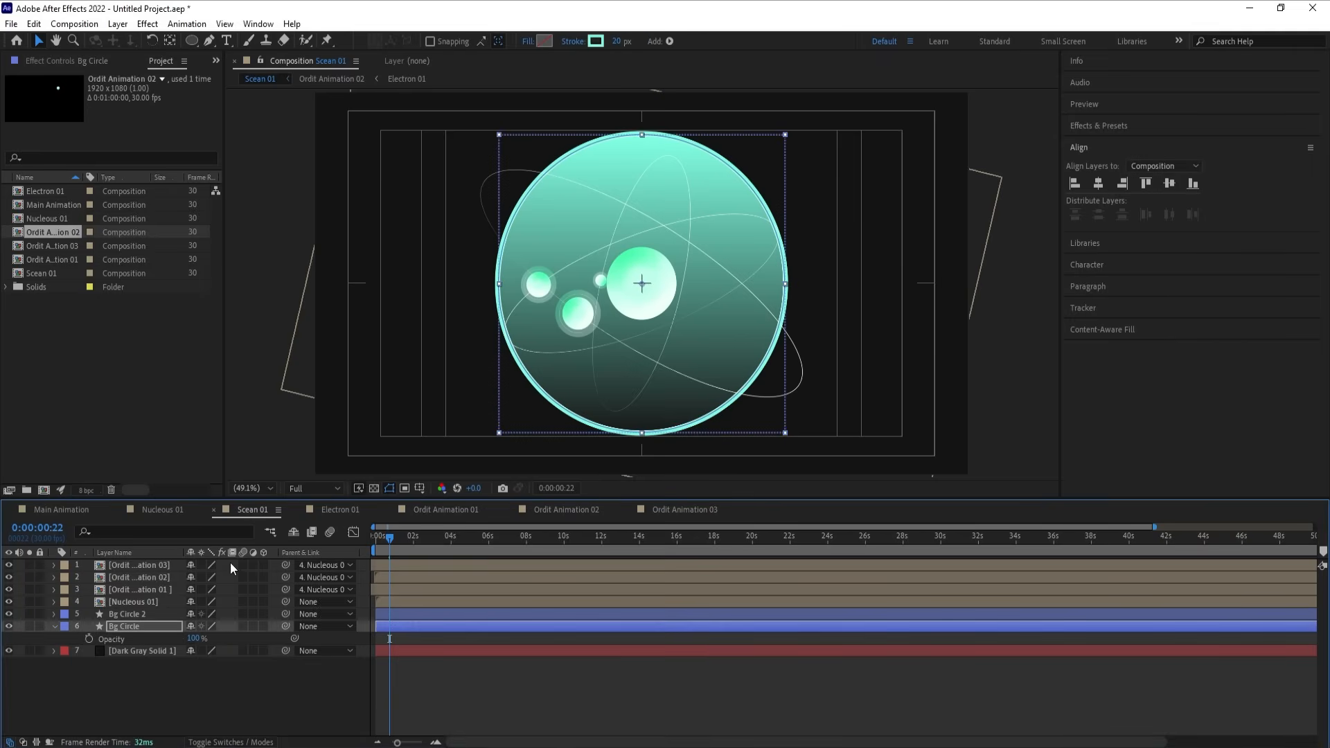
key(t)
drag(195, 638, 147, 649)
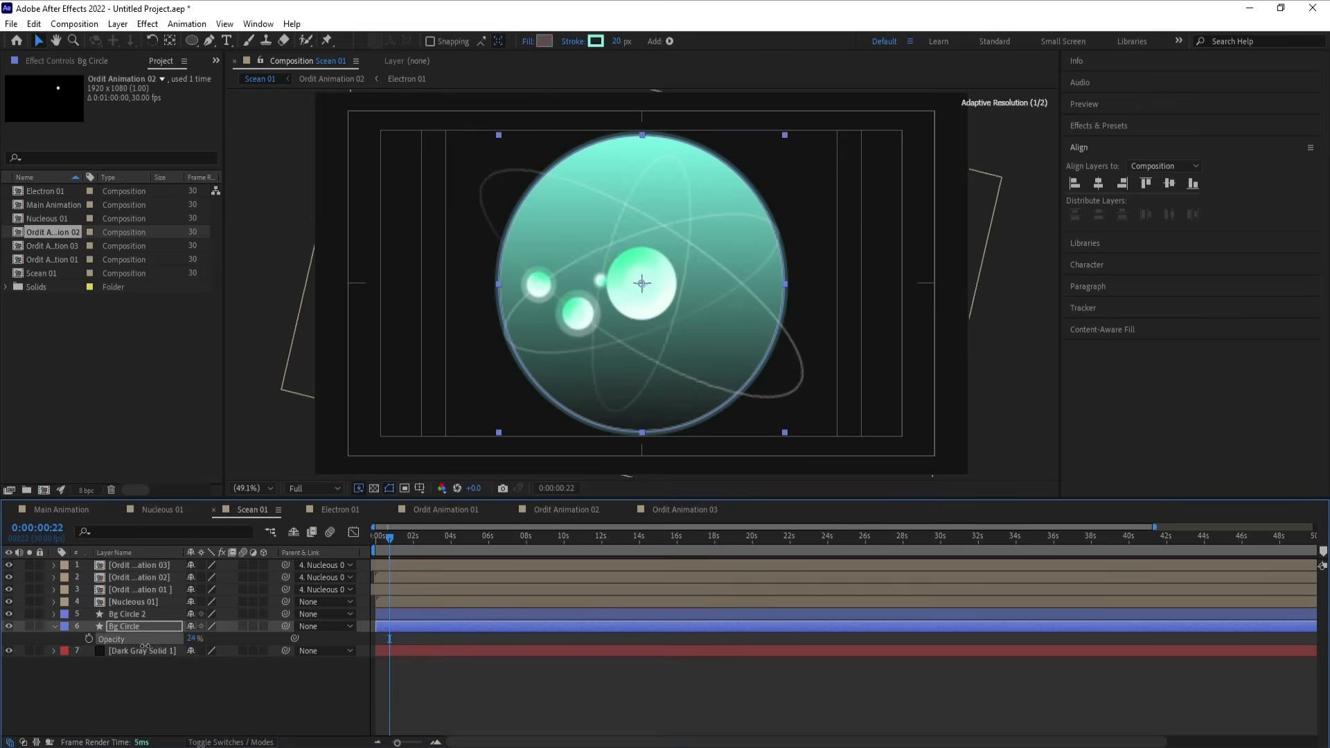
click(179, 692)
key(grave)
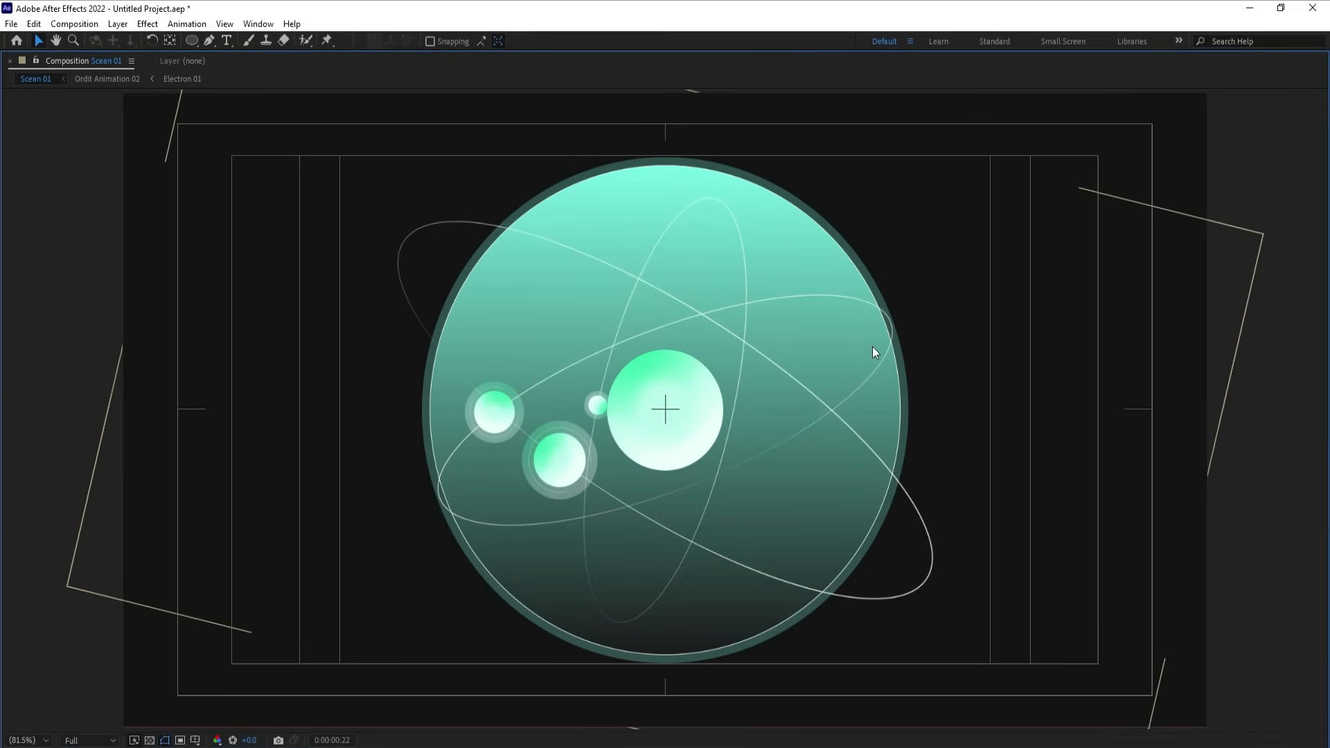
key(grave)
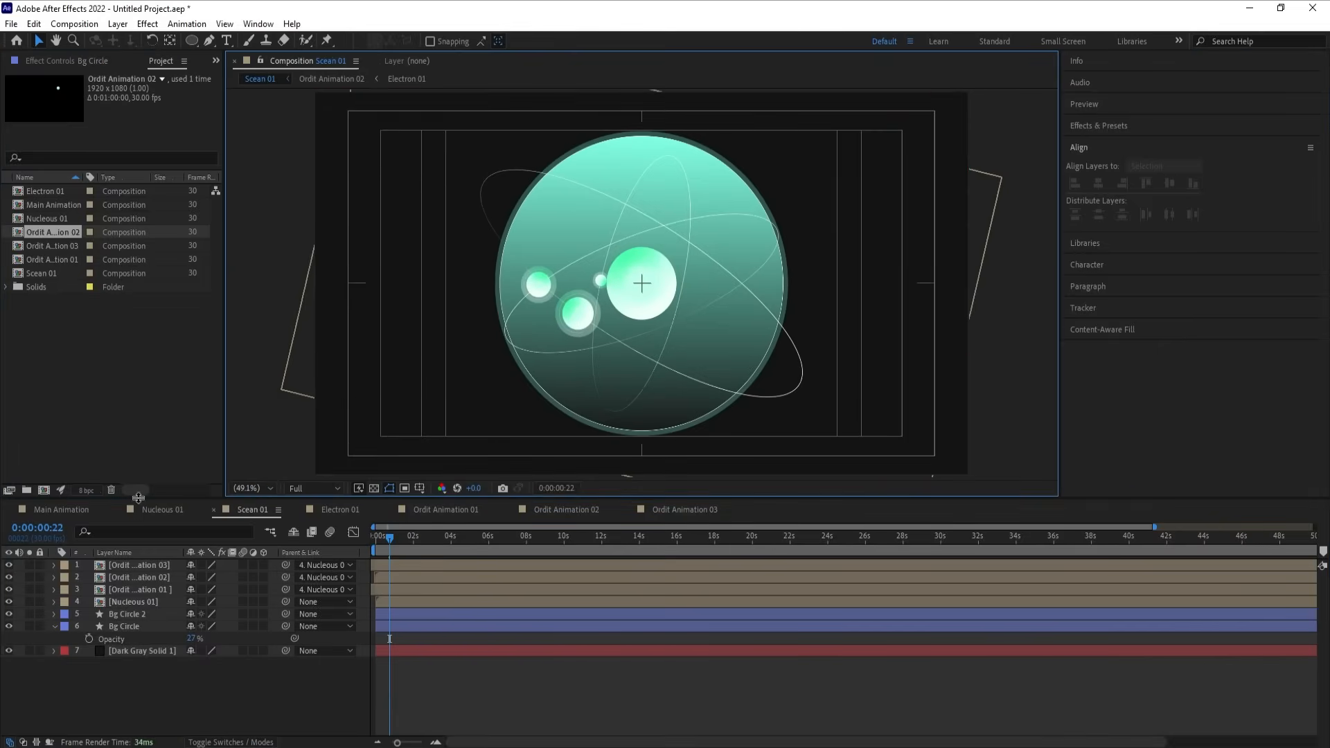
Step: Rename the lower ring layer Bg Circle to Bg Circle Stroke
click(126, 612)
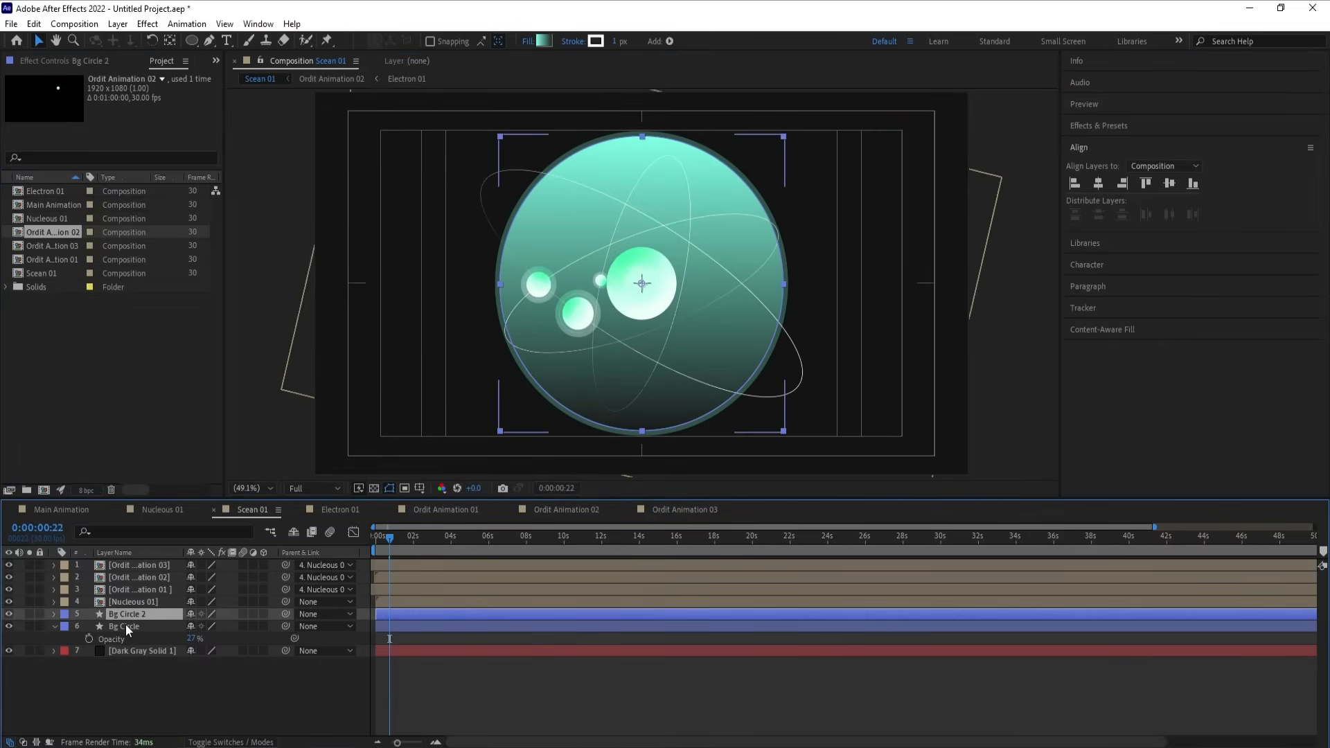
click(126, 625)
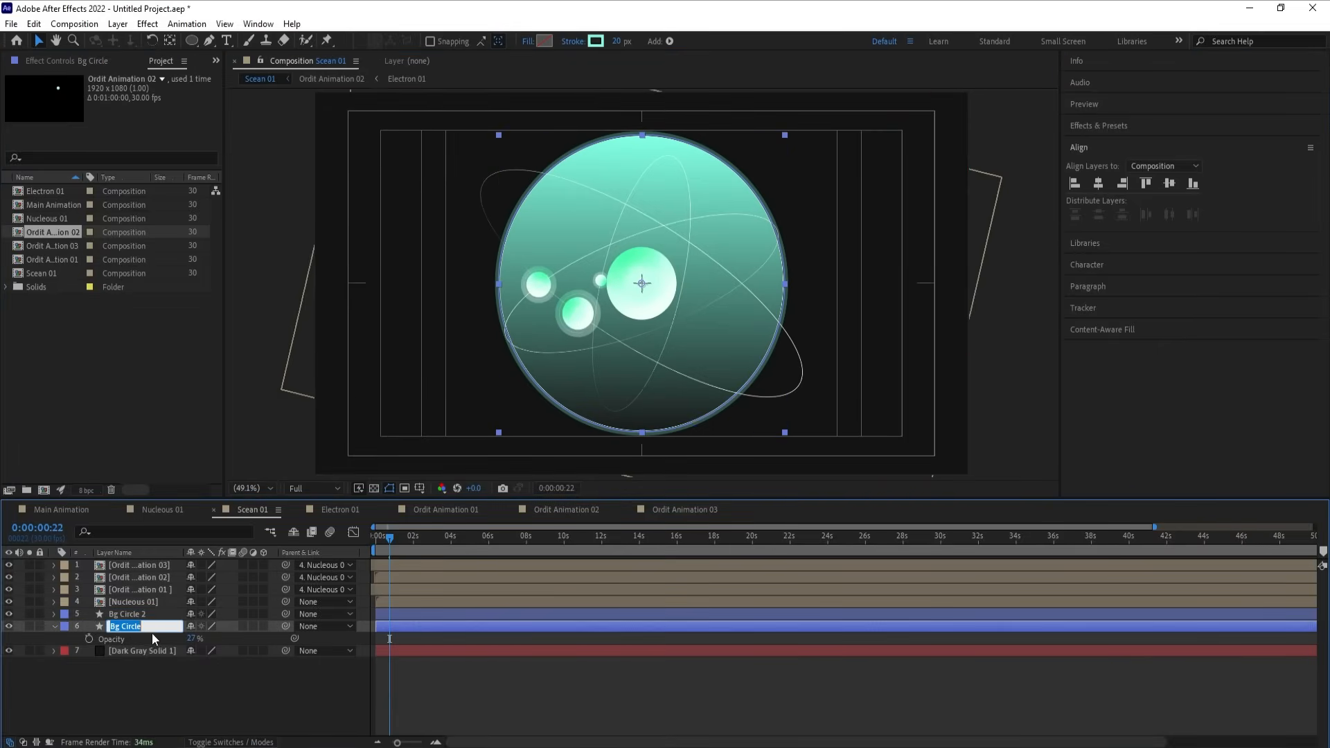
click(152, 627)
text(Stroke)
key(Return)
Step: Duplicate Bg Circle 2 and move the copy below Bg Circle Stroke, just above the dark gray solid
click(141, 616)
key(ctrl+d)
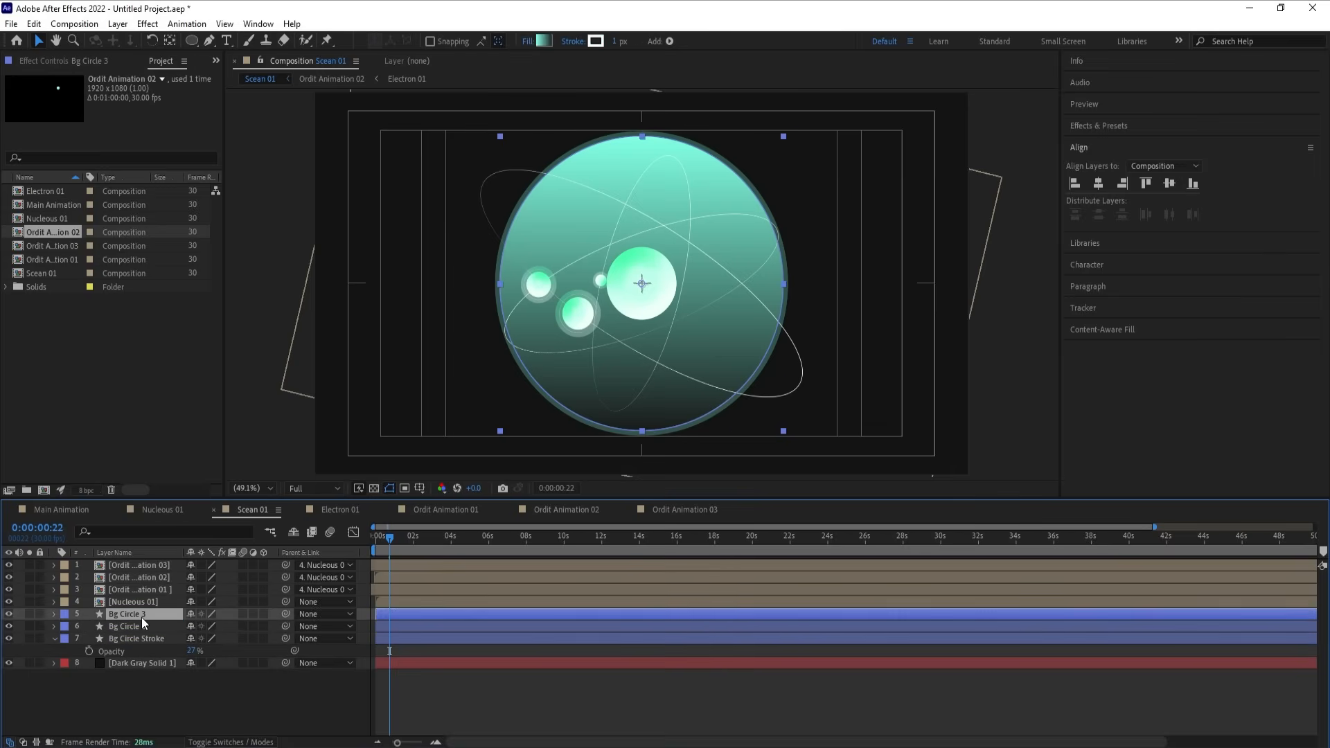
drag(141, 618, 147, 655)
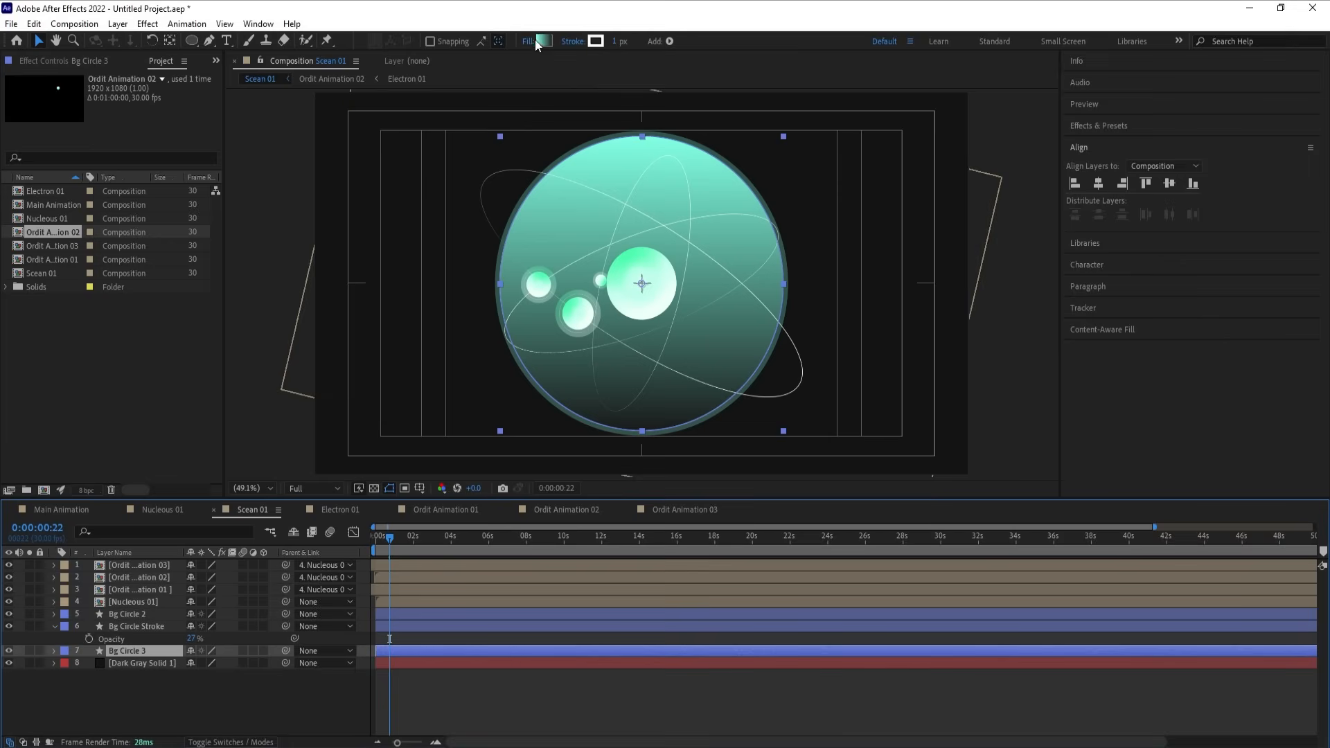
Step: Enlarge Bg Circle 3 until it extends past the composition's upper and lower edges, and lower its opacity to 39%
key(s)
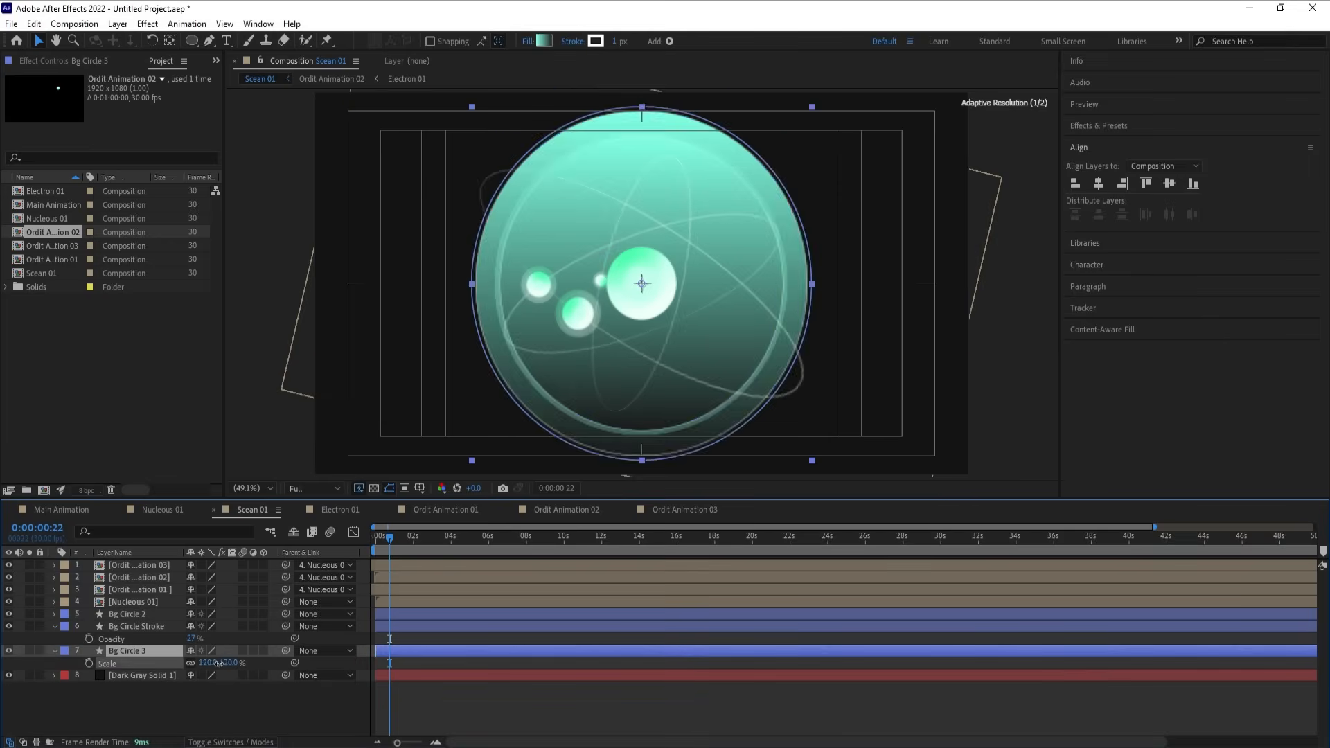
drag(208, 663, 157, 663)
key(t)
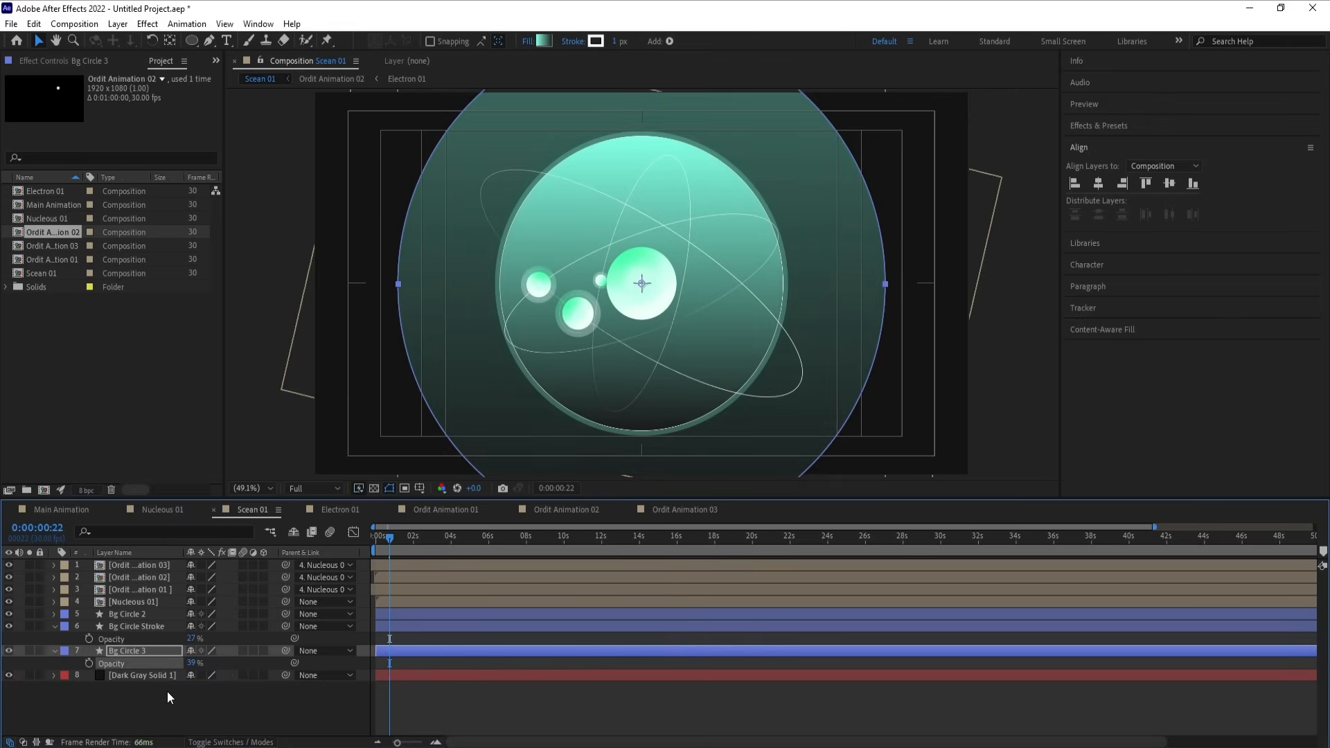
click(160, 712)
Step: Try a 10 px stroke on Bg Circle 3, then reduce the width to 5 px
click(119, 650)
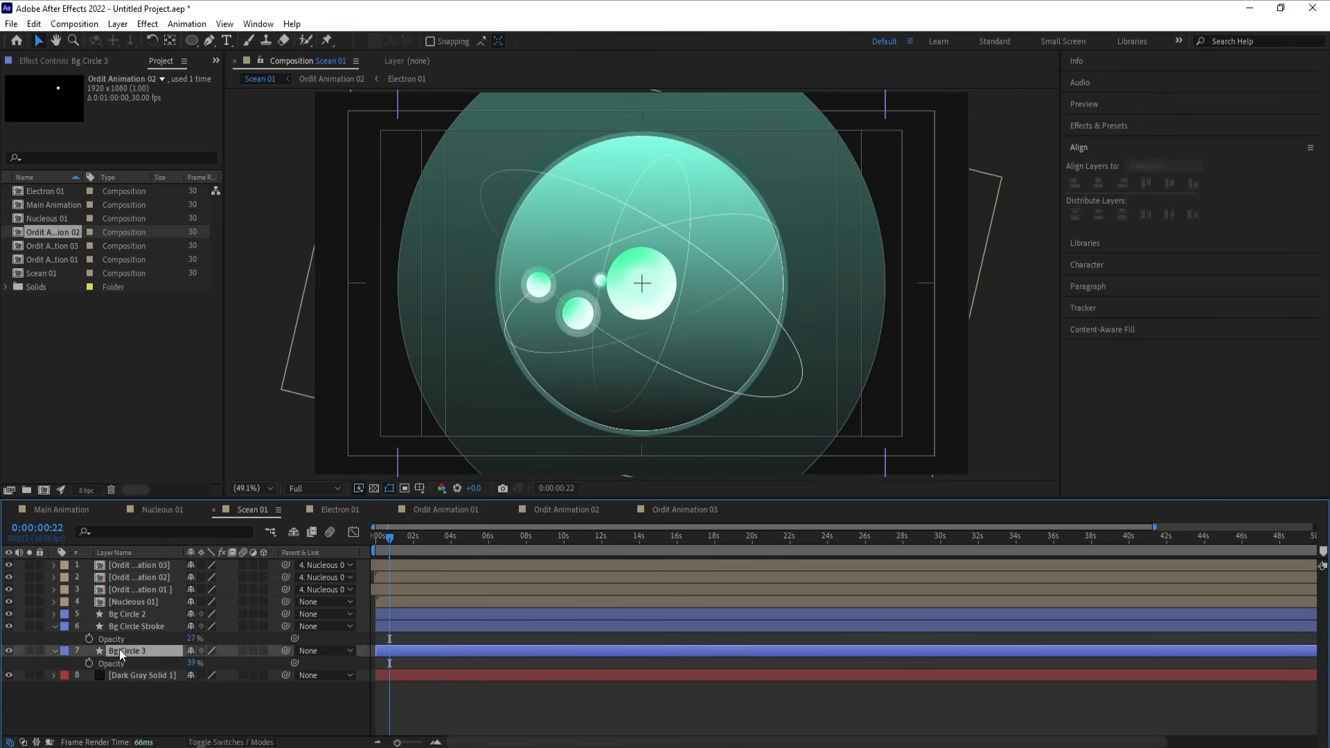
click(617, 42)
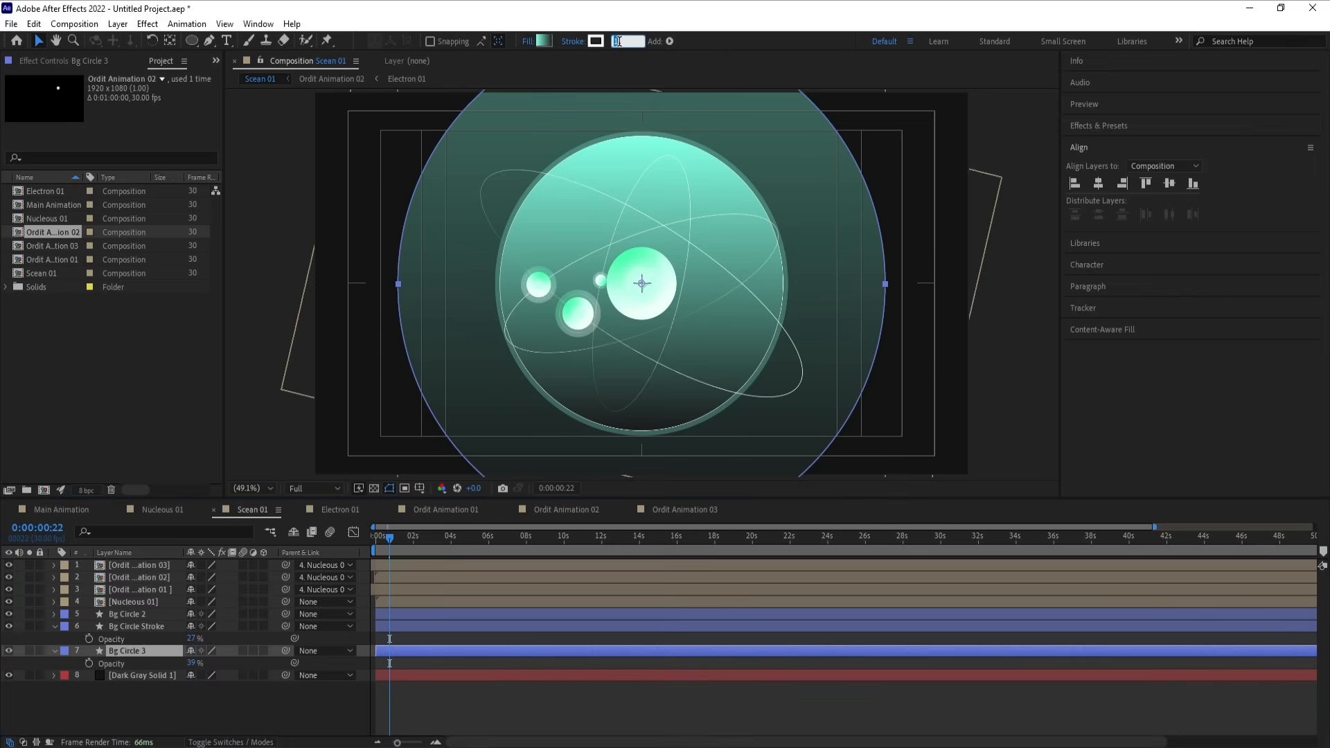
text(10)
key(Return)
click(106, 717)
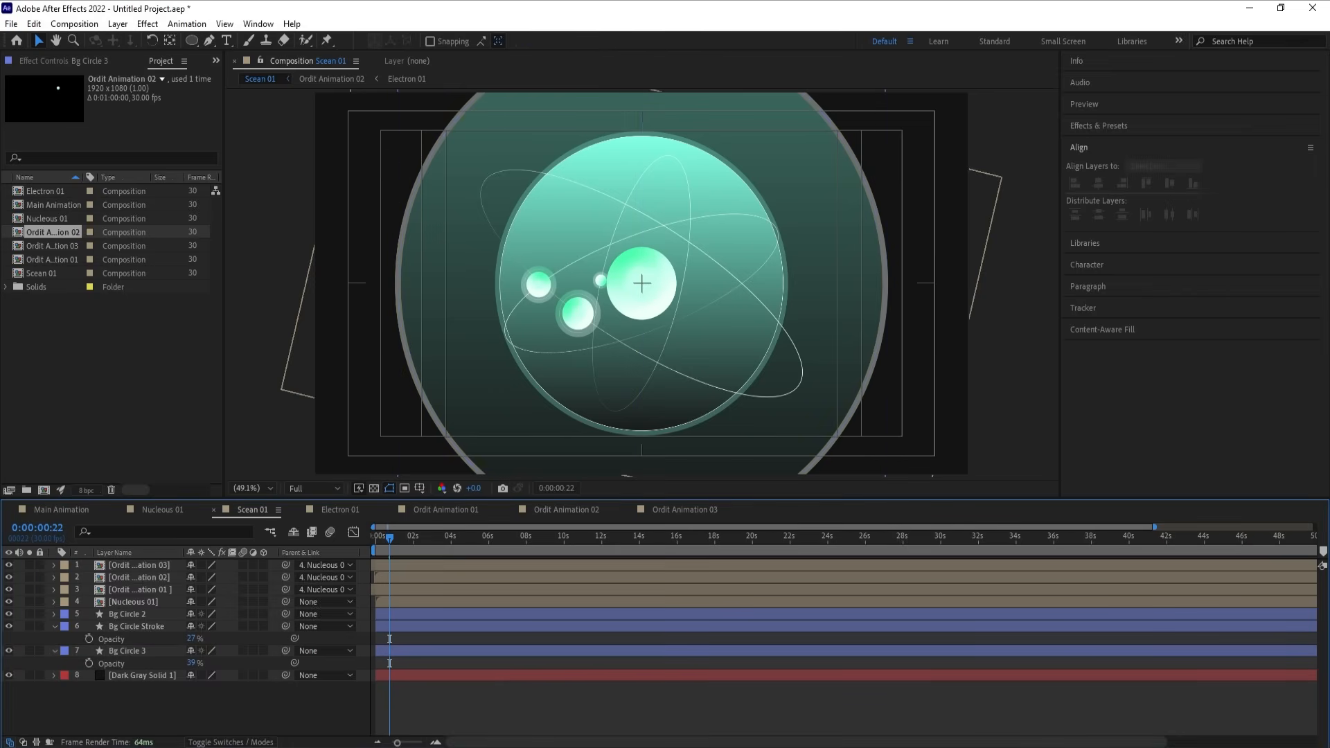
click(144, 652)
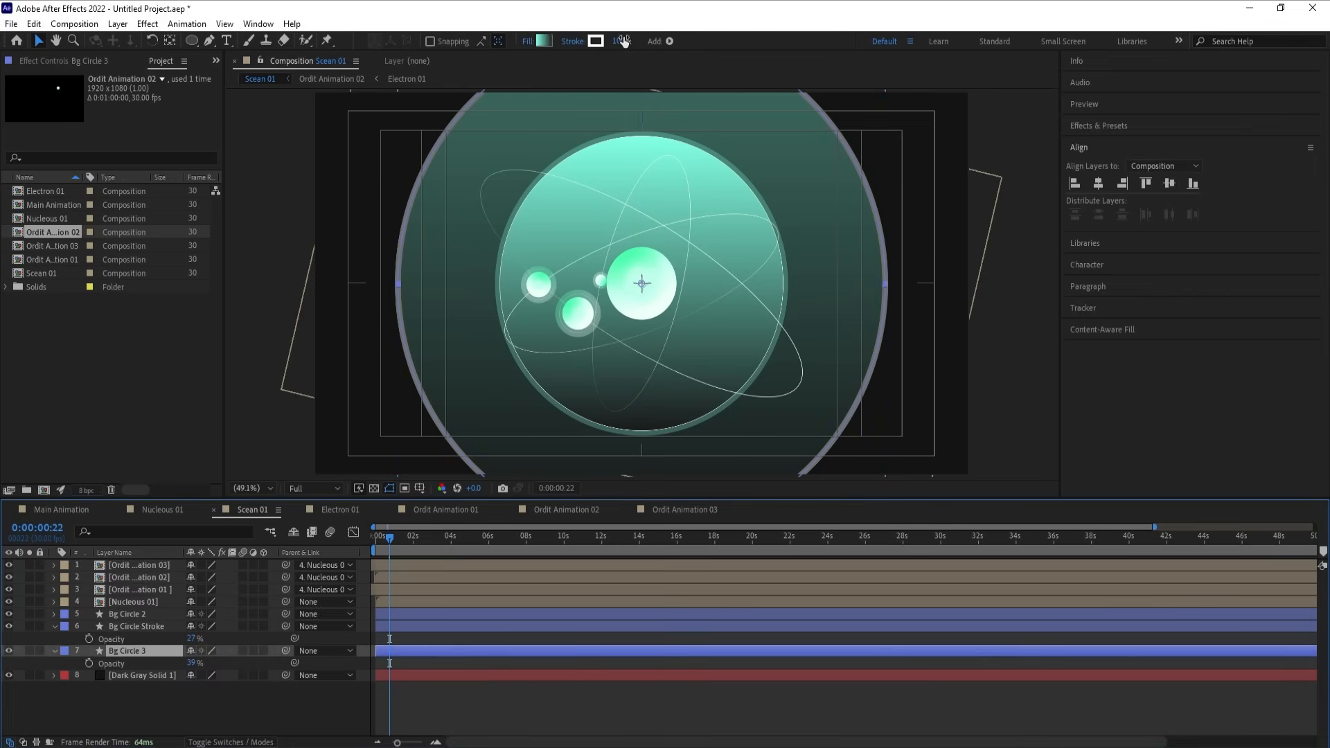
click(622, 41)
text(5)
key(Return)
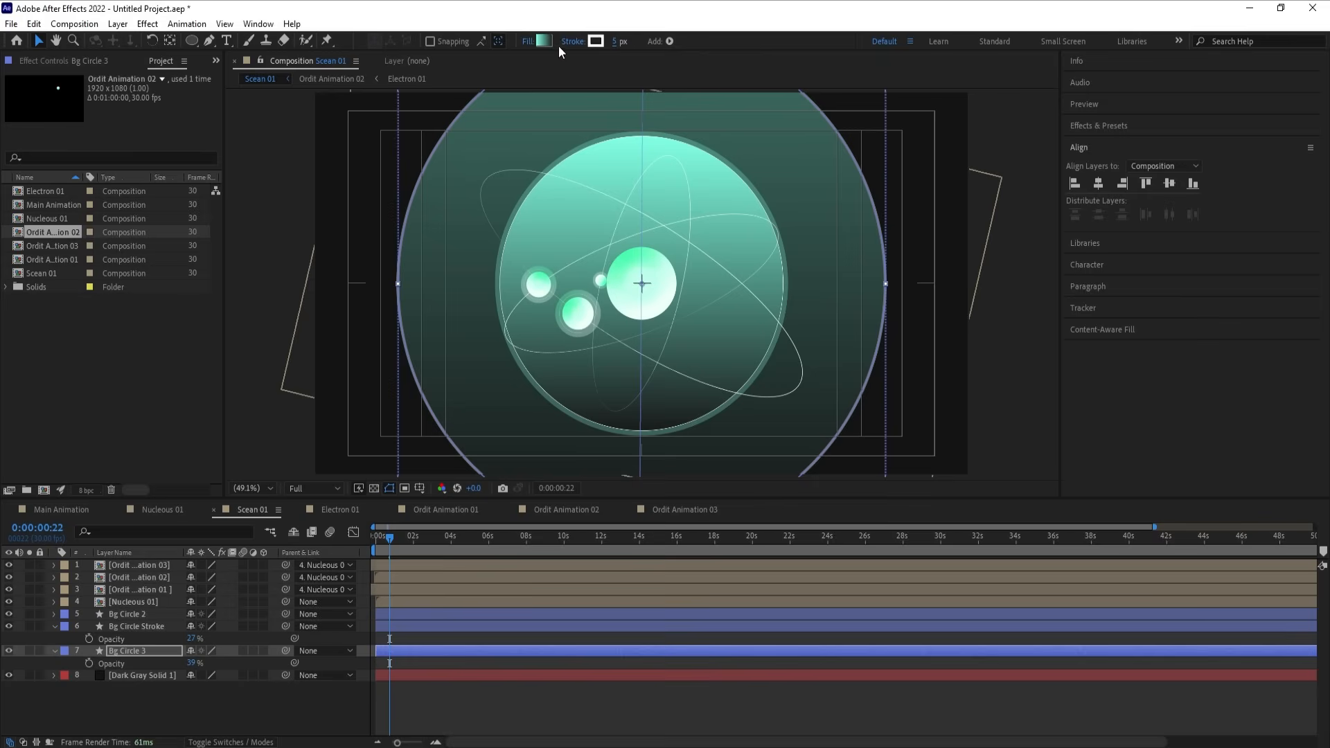
Step: Set the stroke type of Bg Circle 3 to None
click(571, 42)
click(594, 341)
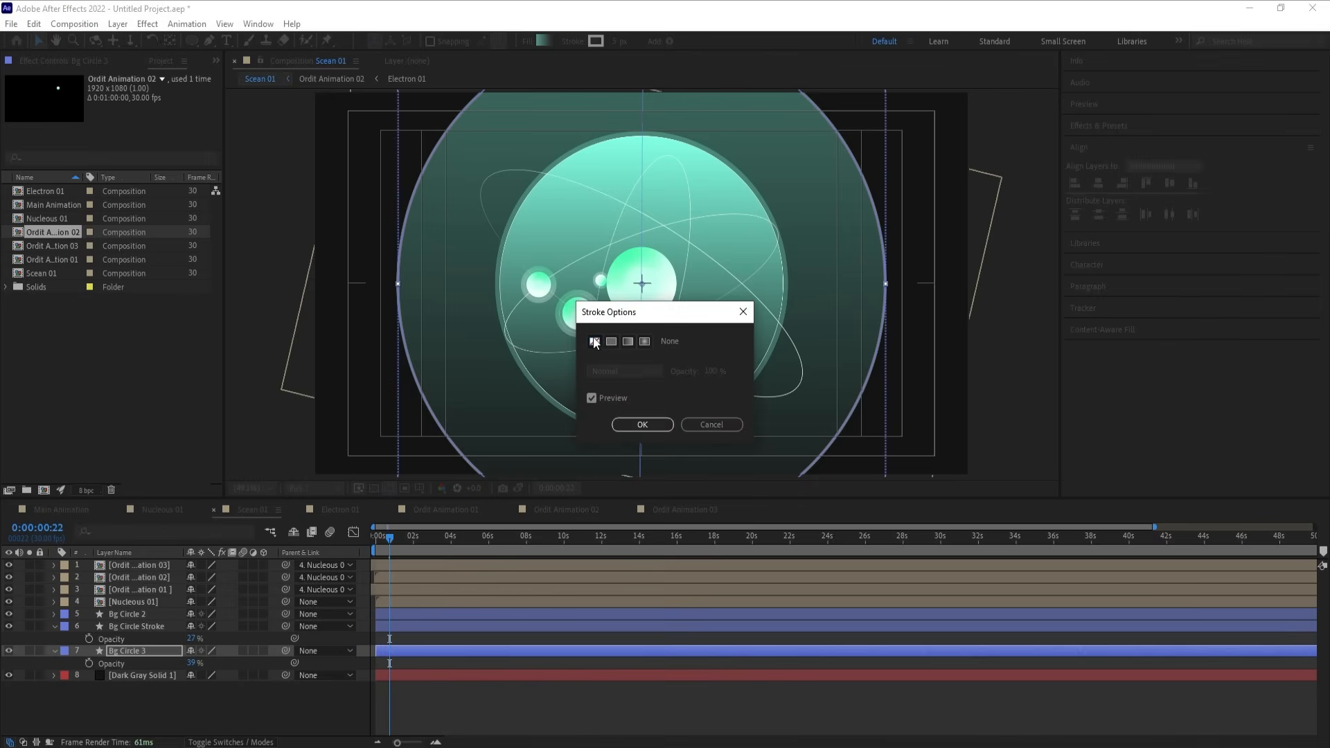
Step: Remove the stroke from Bg Circle 3 and duplicate the layer under the name "Bg Circle stroke"
click(625, 428)
click(151, 689)
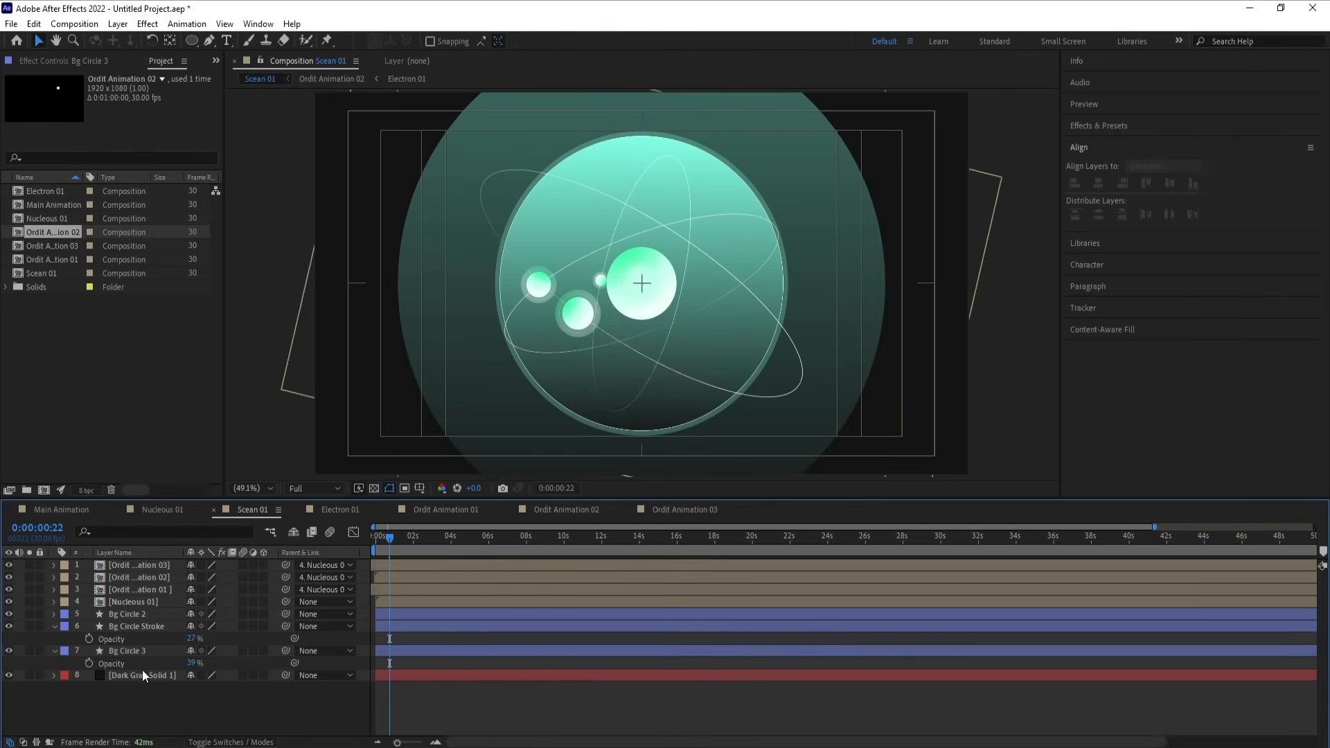
click(130, 654)
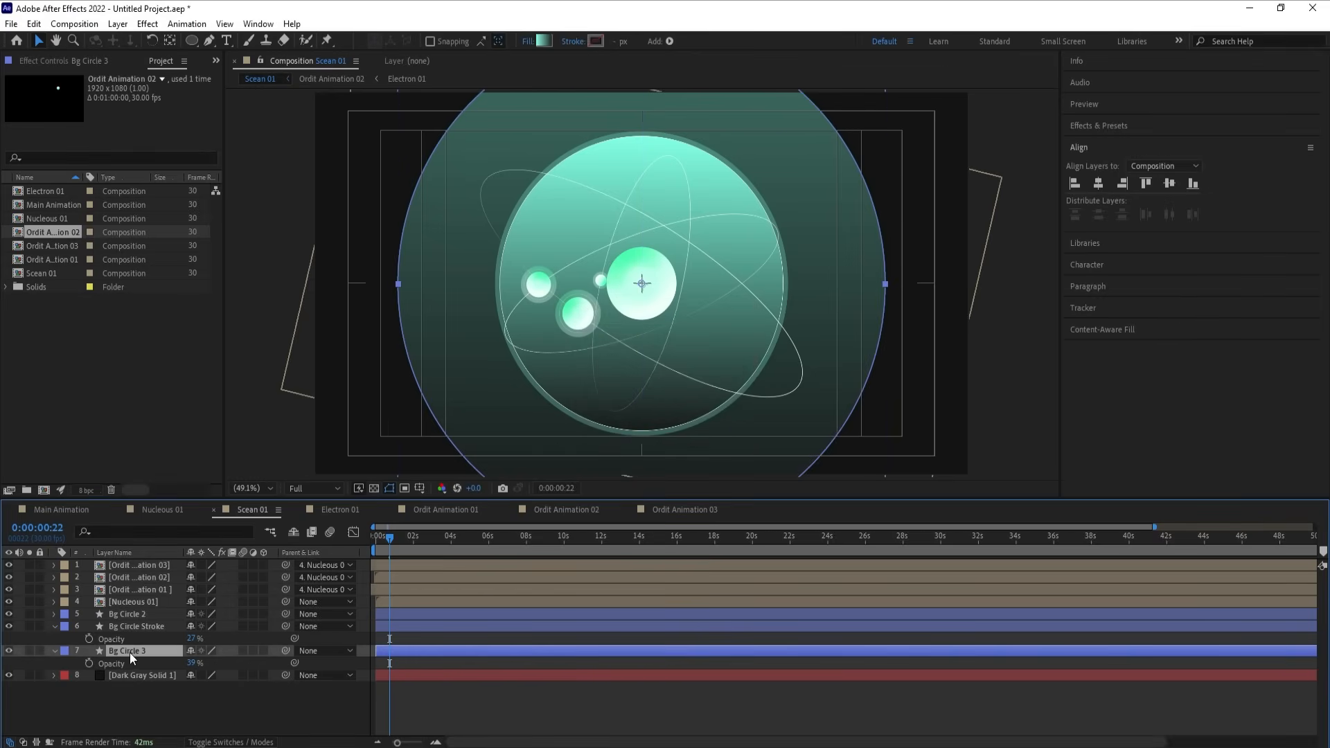
key(ctrl+d)
key(Return)
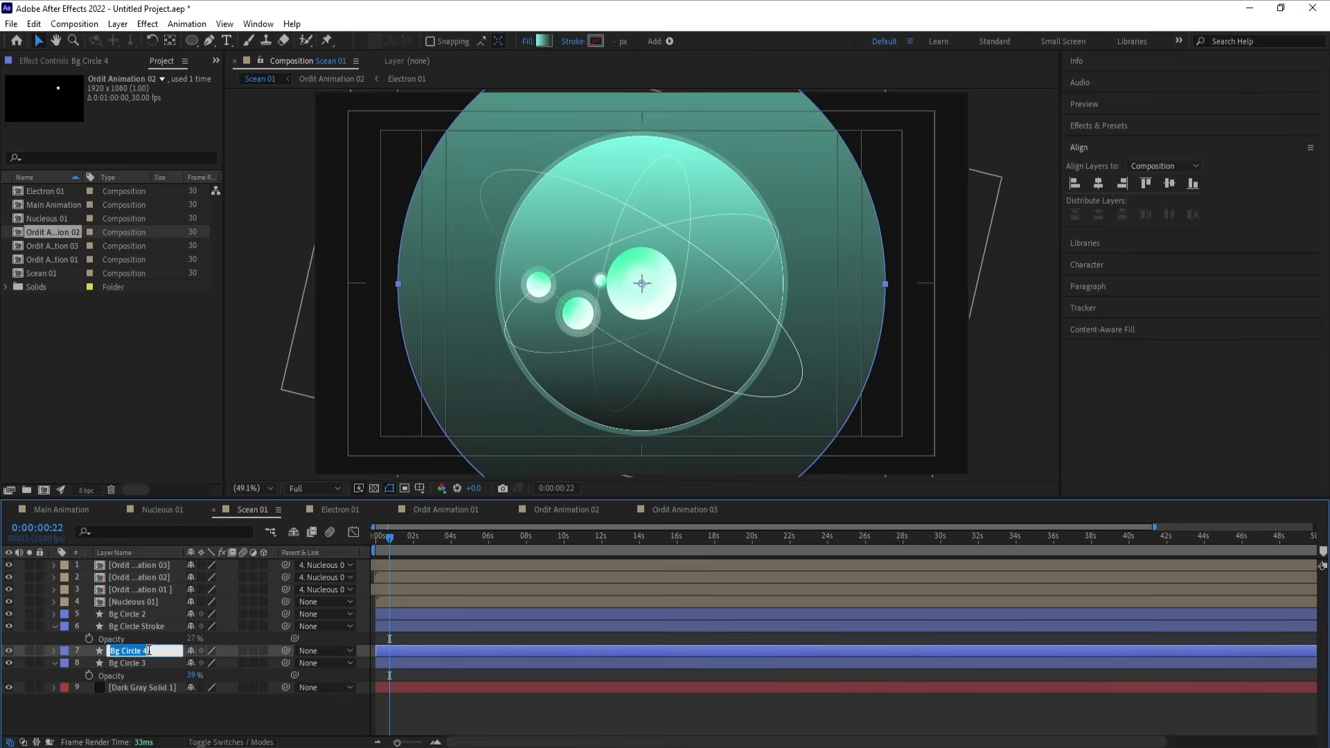
text(Bg Circle stroke)
key(Return)
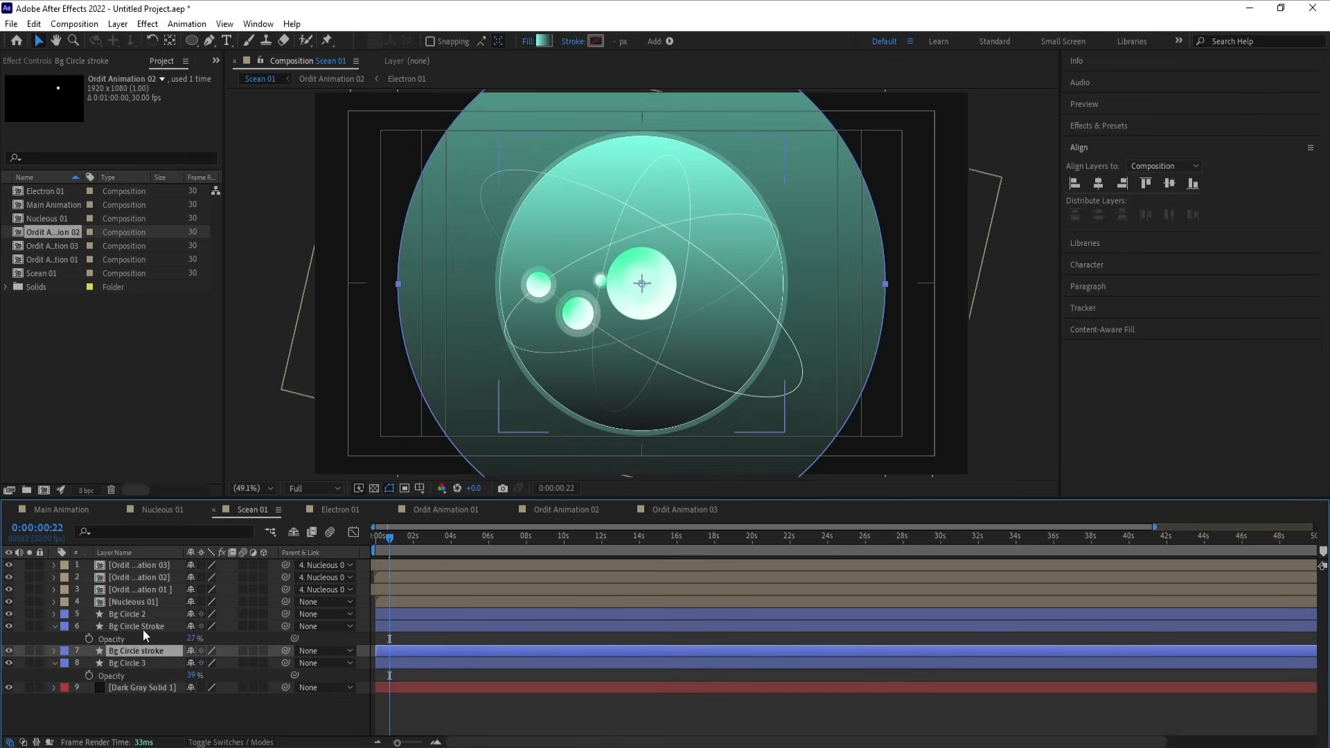
Step: Set the opacity of the new Bg Circle stroke layer to 100%
key(t)
drag(195, 663, 190, 663)
click(194, 663)
text(100)
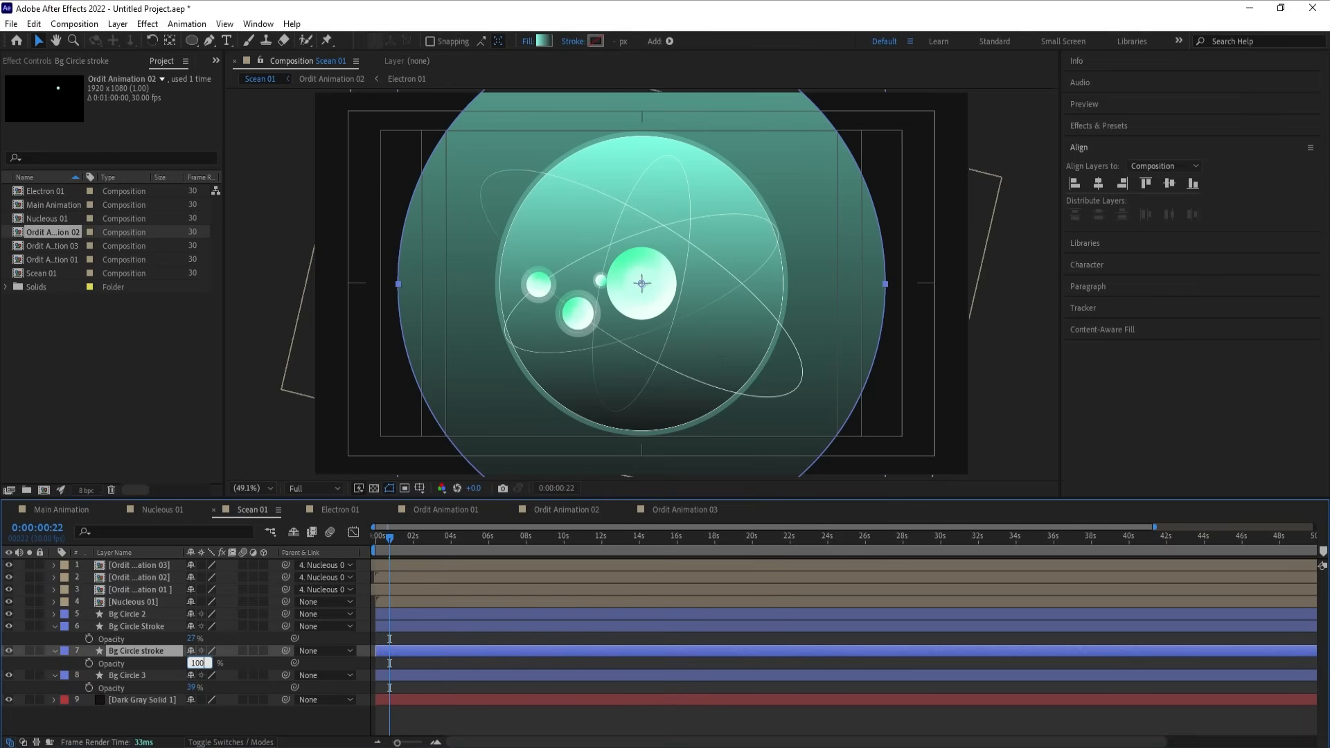
key(Return)
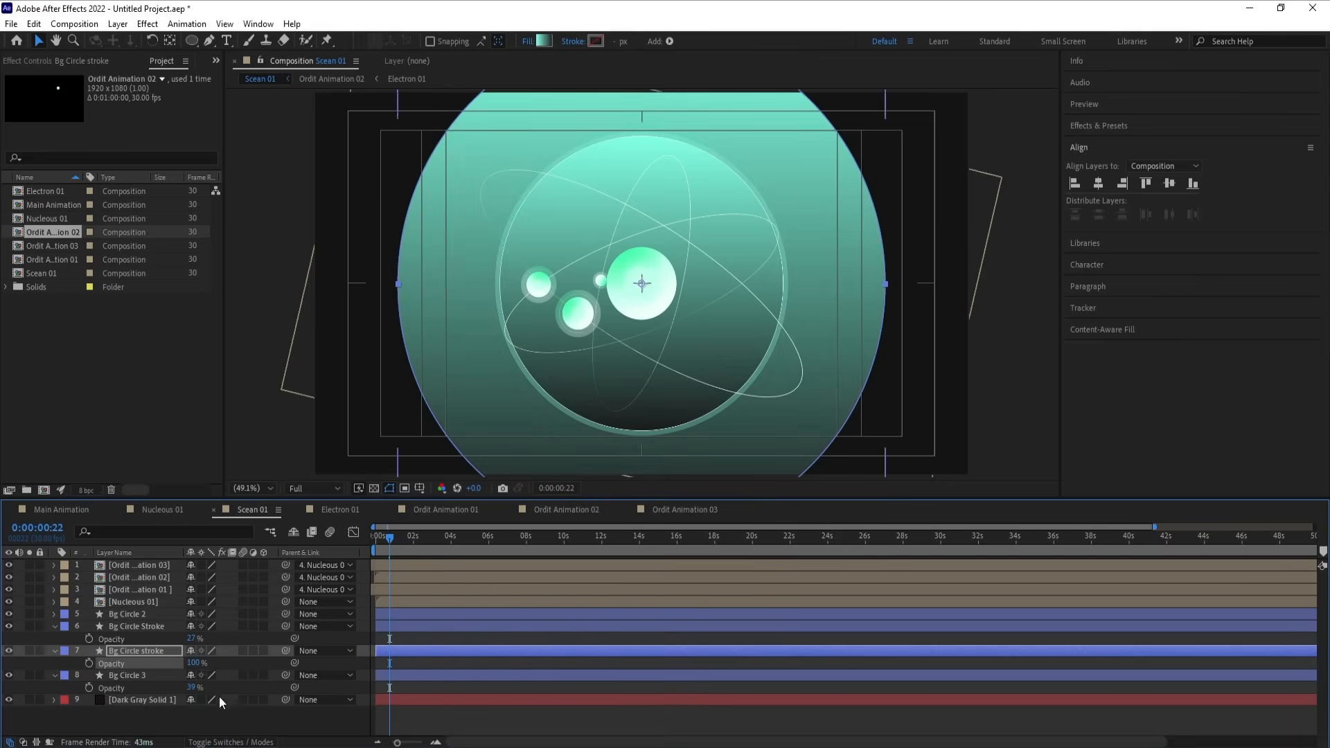
Step: Give the new Bg Circle stroke layer no fill and a white stroke 2 px wide
click(528, 41)
click(594, 341)
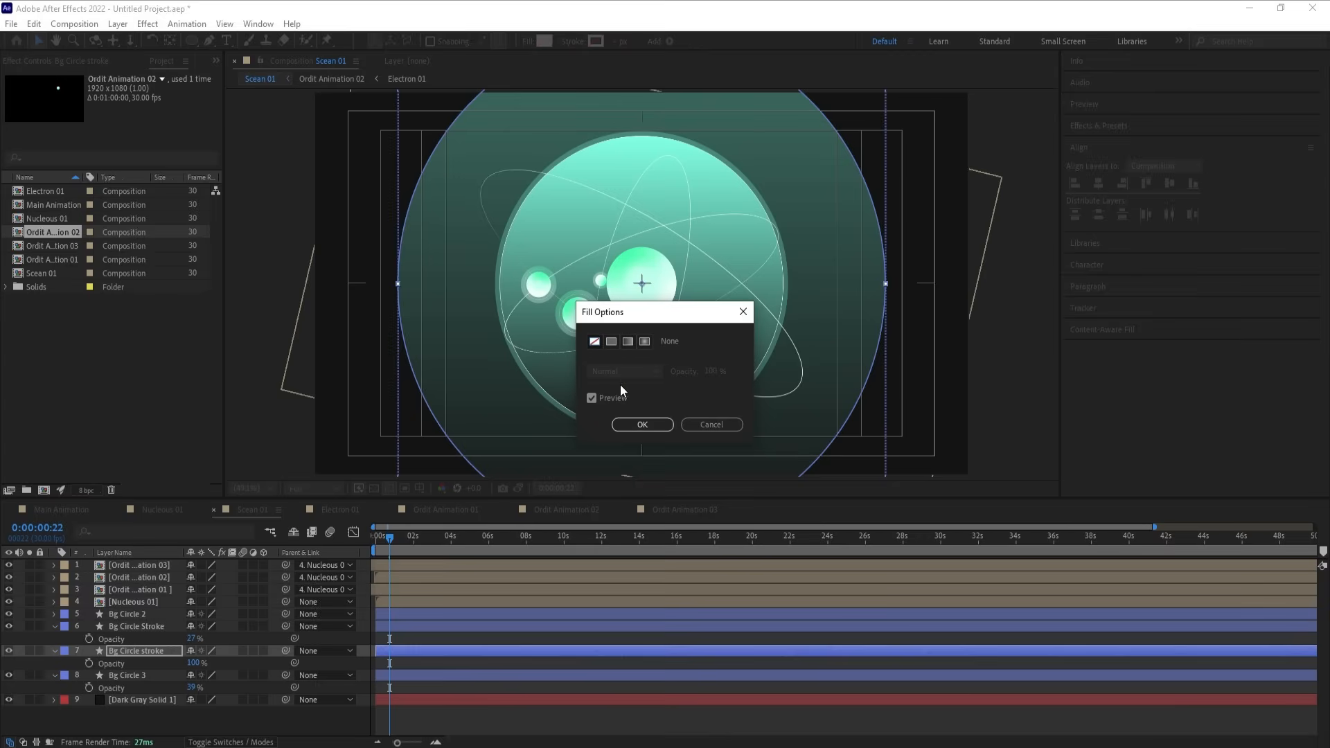
click(642, 425)
click(594, 39)
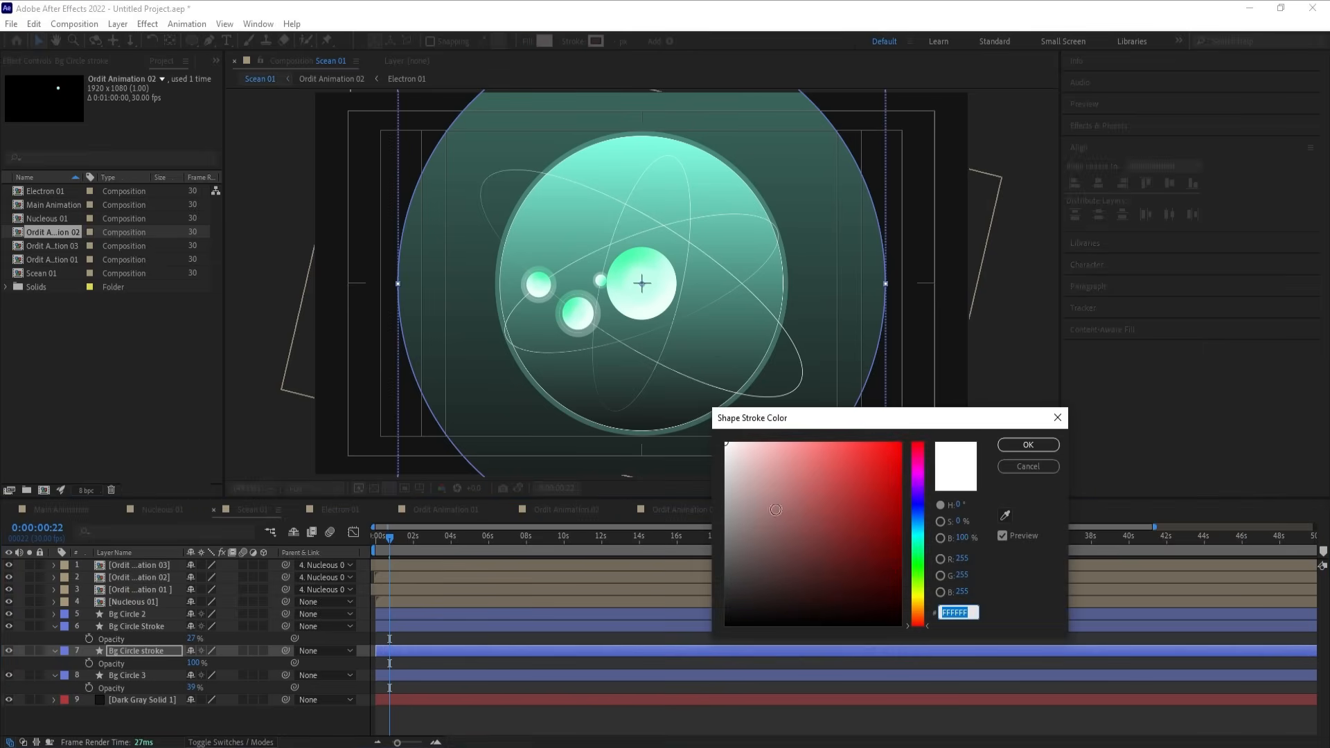
key(Return)
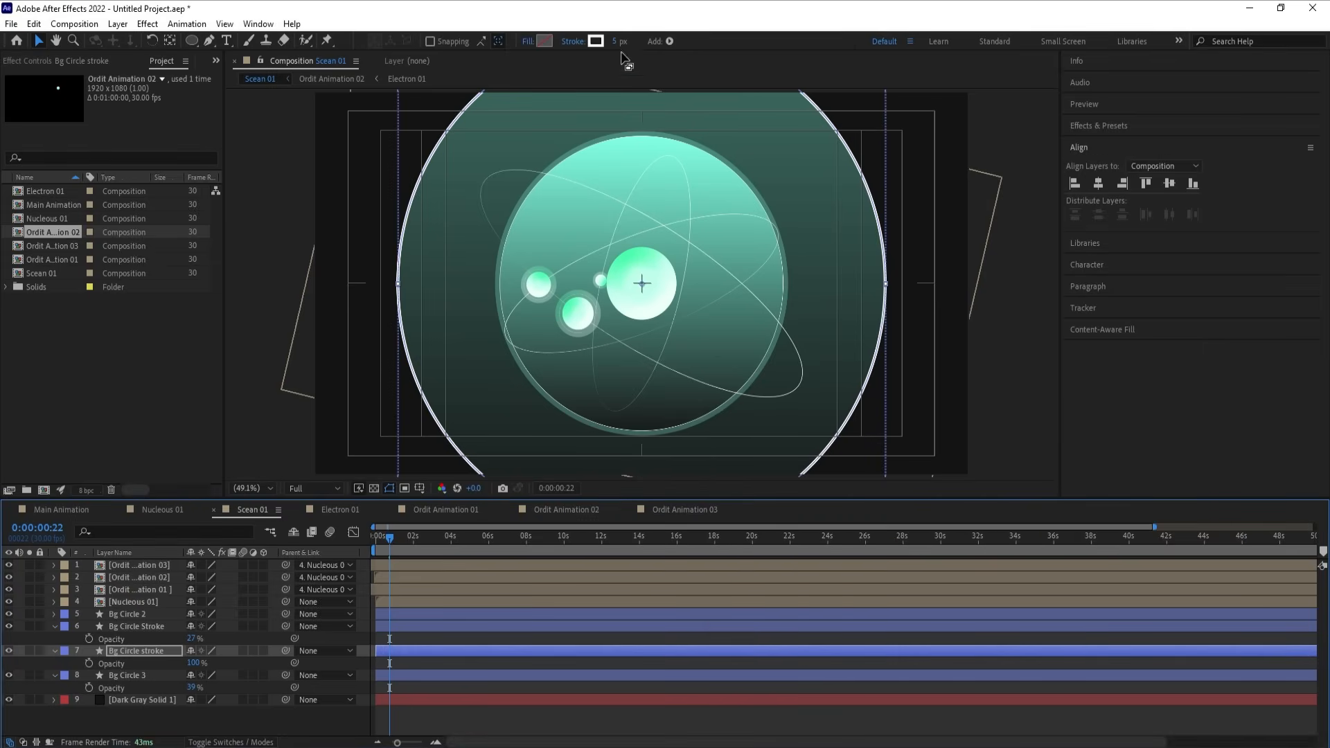
click(616, 42)
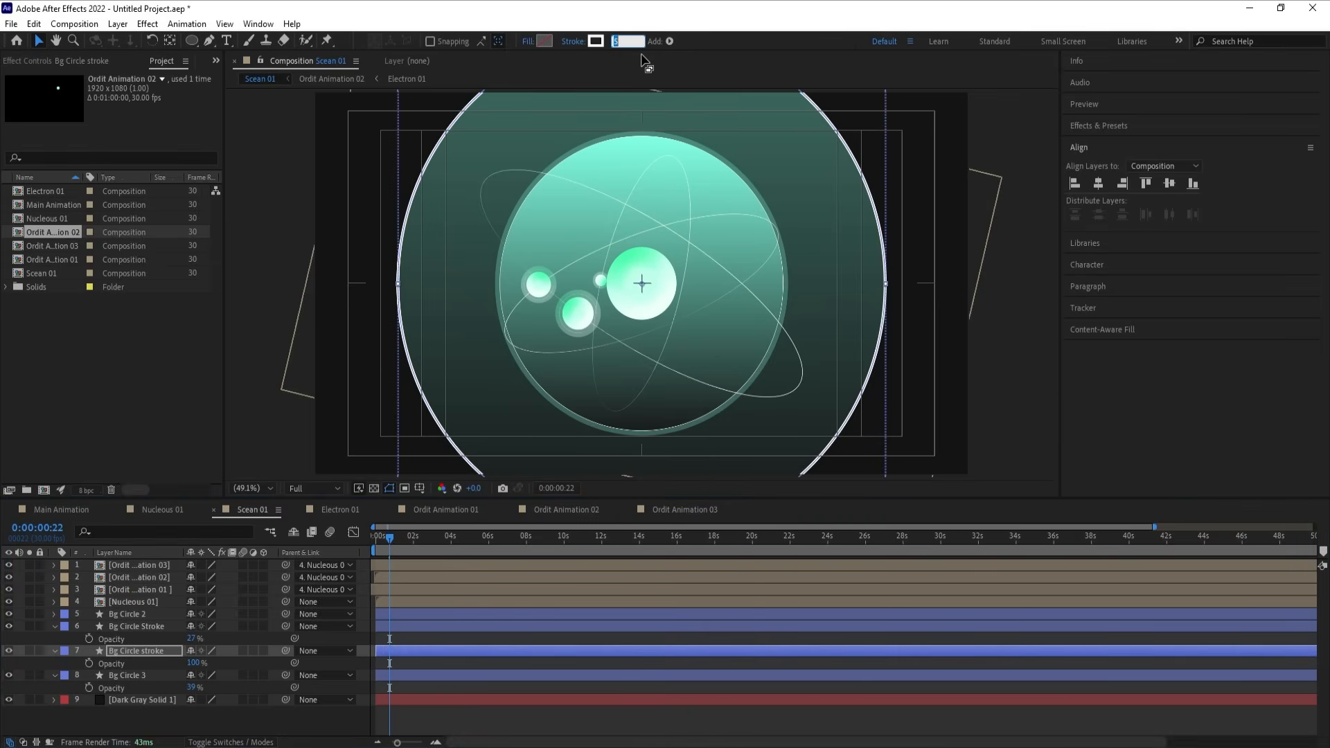
text(2)
key(Return)
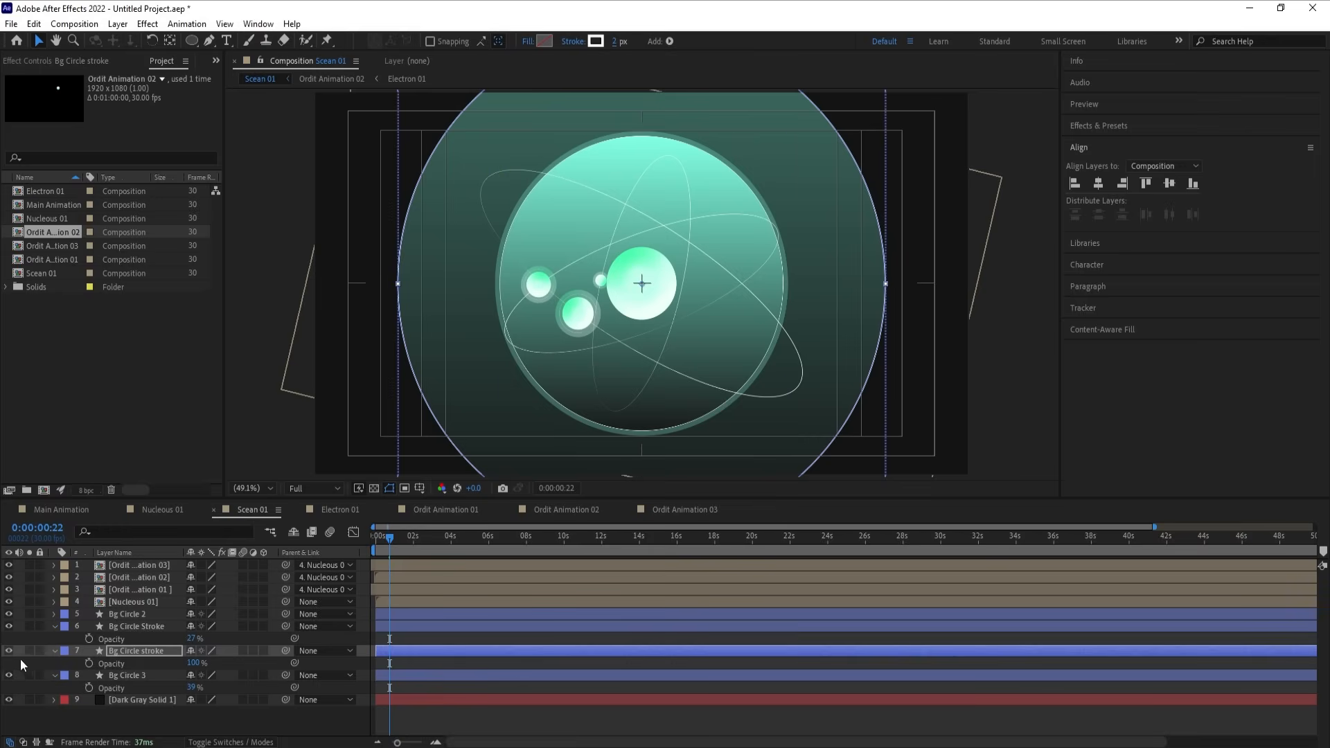
Step: Add Trim Paths to the large Bg Circle stroke layer and set its End to 80%
click(53, 650)
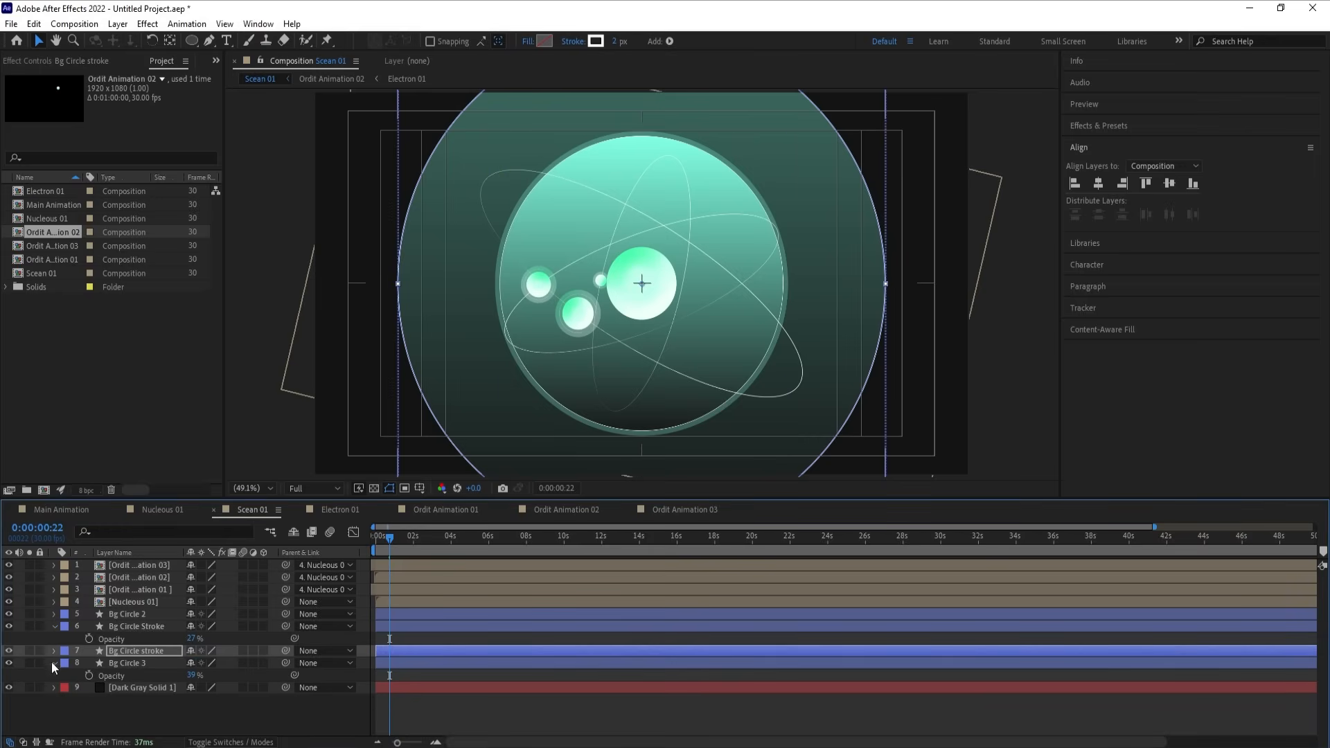
click(54, 650)
click(270, 658)
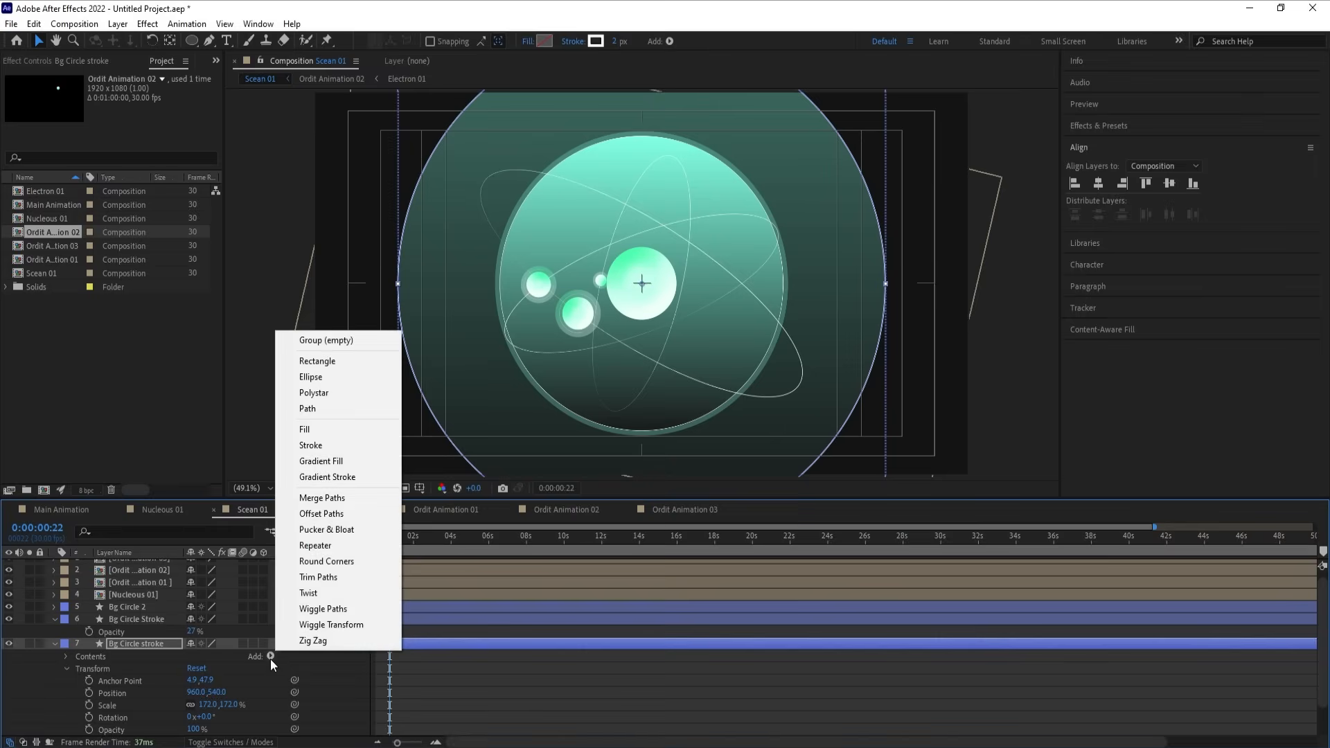
click(330, 578)
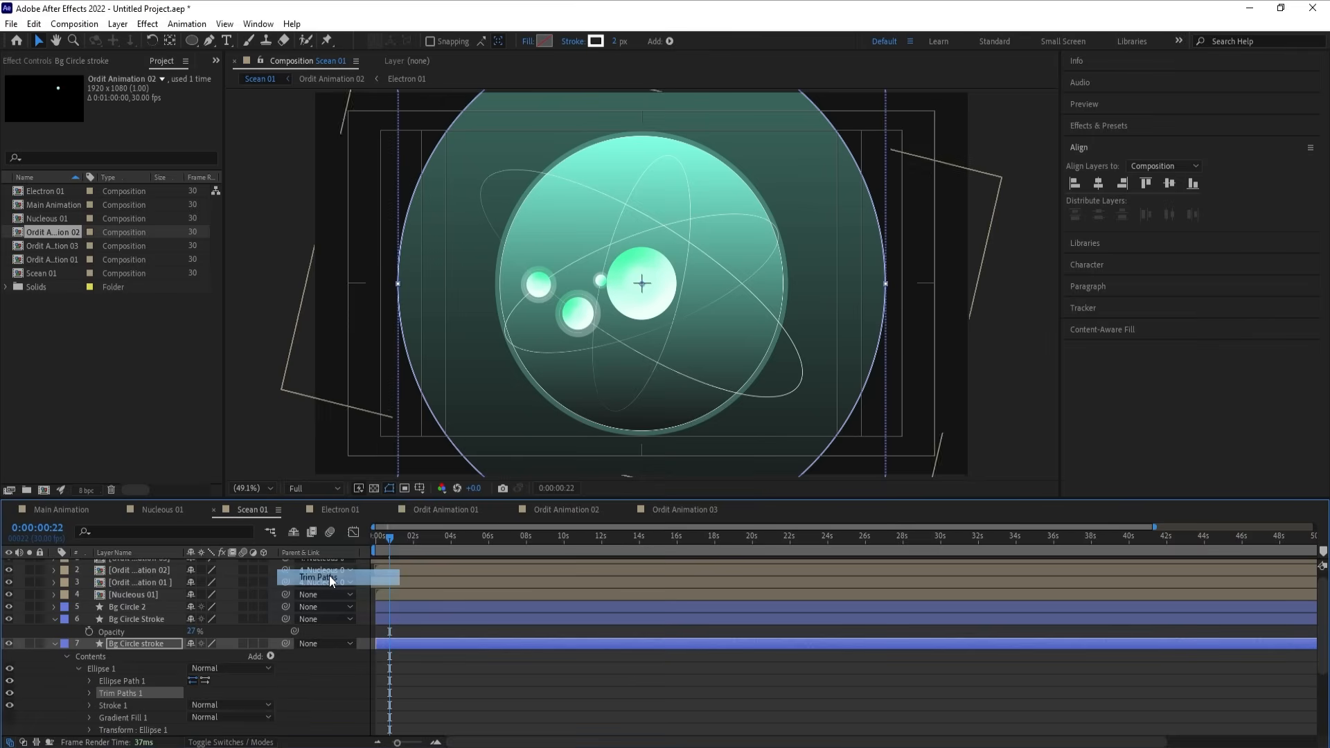
click(90, 693)
click(198, 705)
text(8)
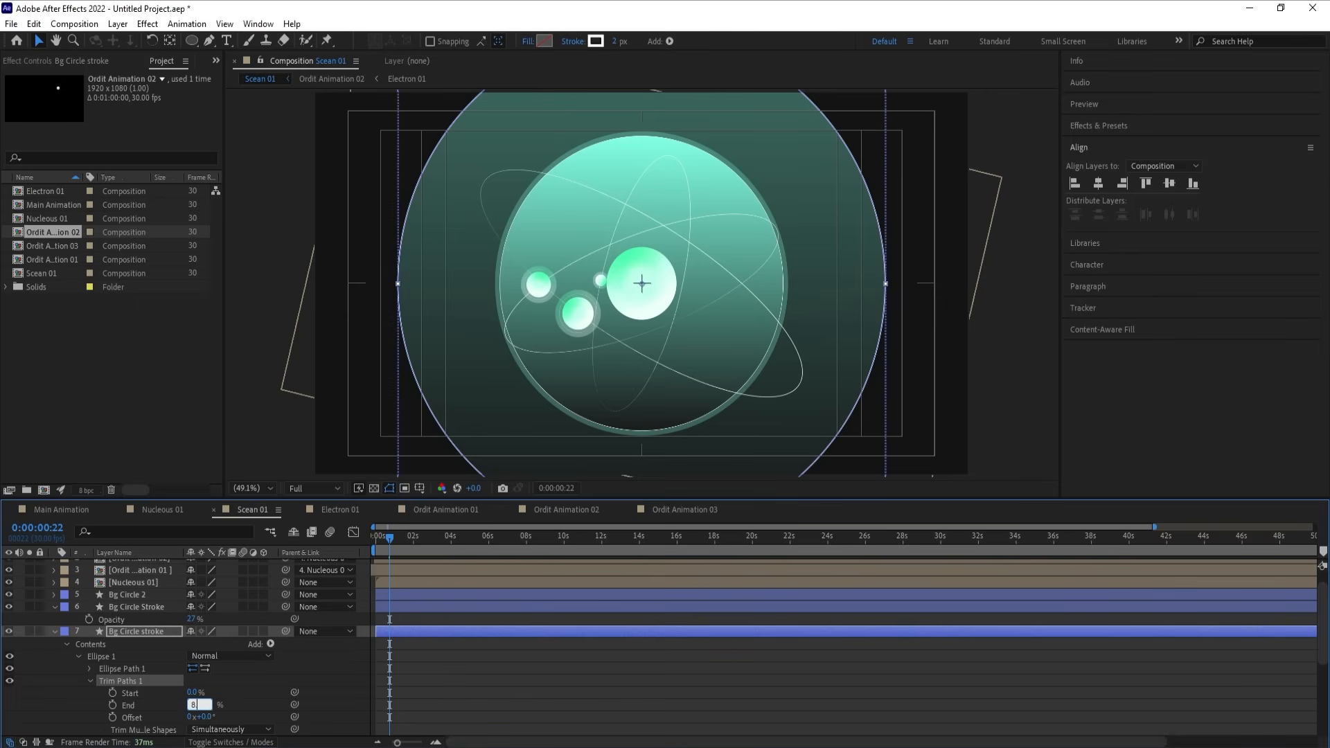
text(0.0)
key(Return)
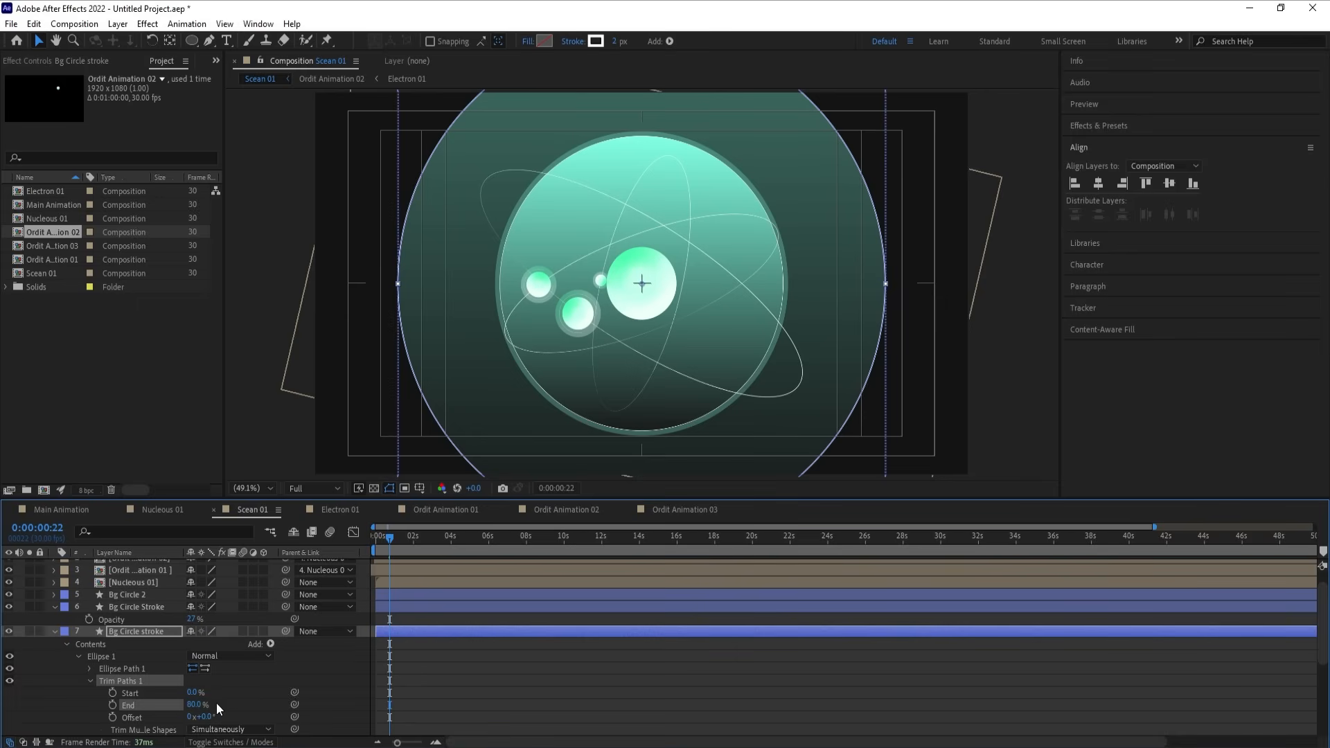
Step: Drive the Trim Paths Offset with the expression time*80 and preview the rotating outline
alt+click(111, 718)
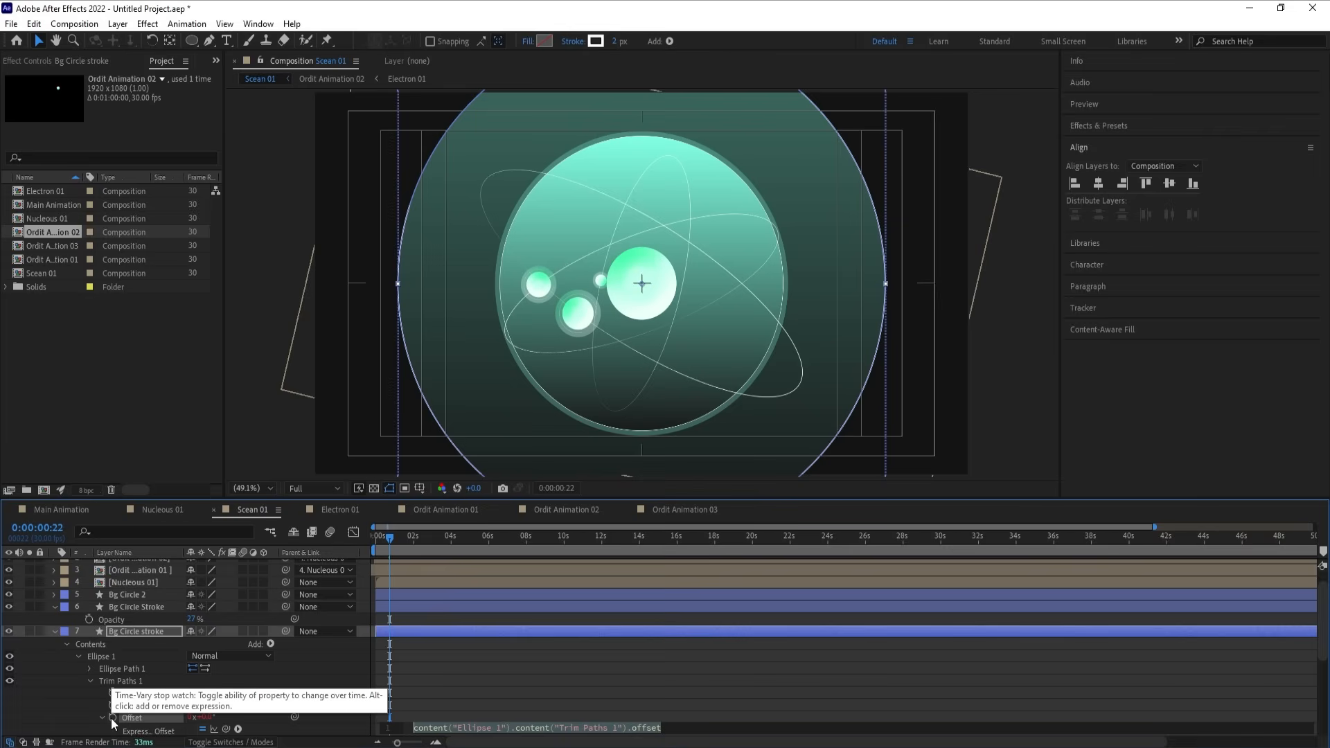
text(time)
key(Return)
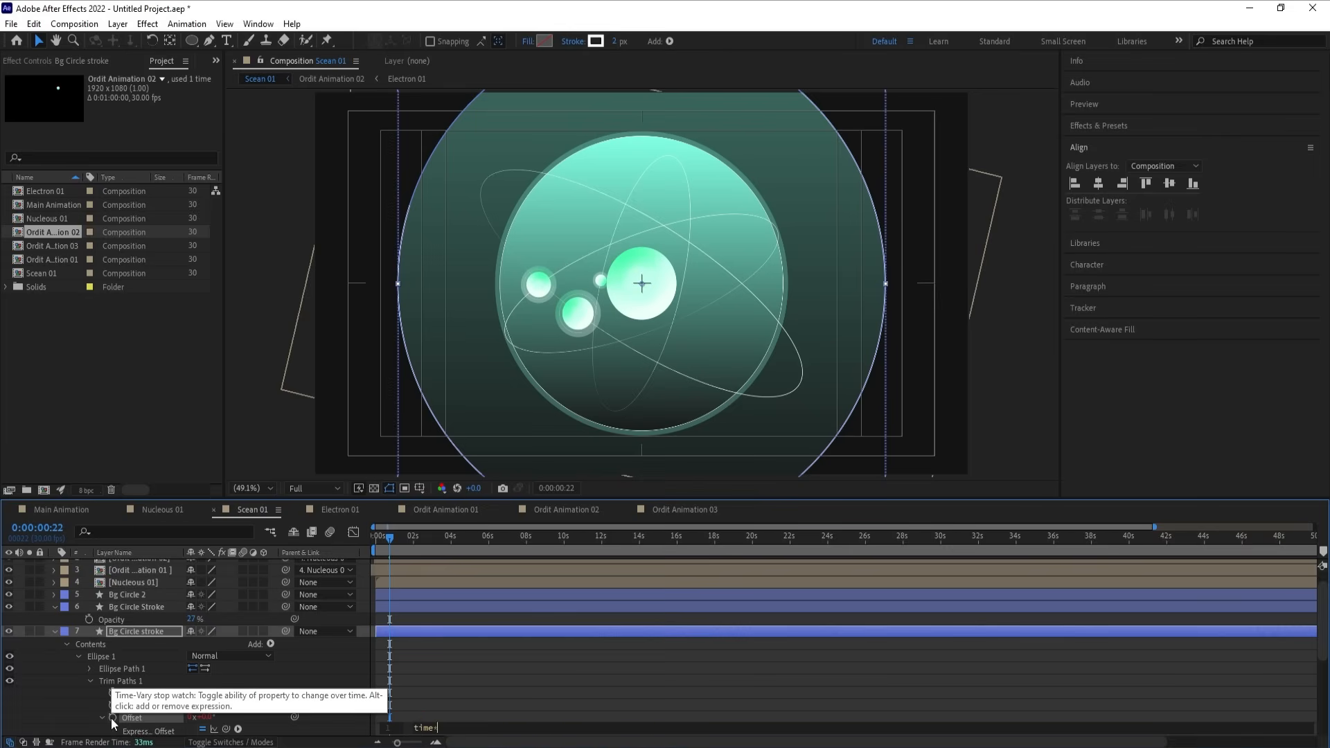
text(*80)
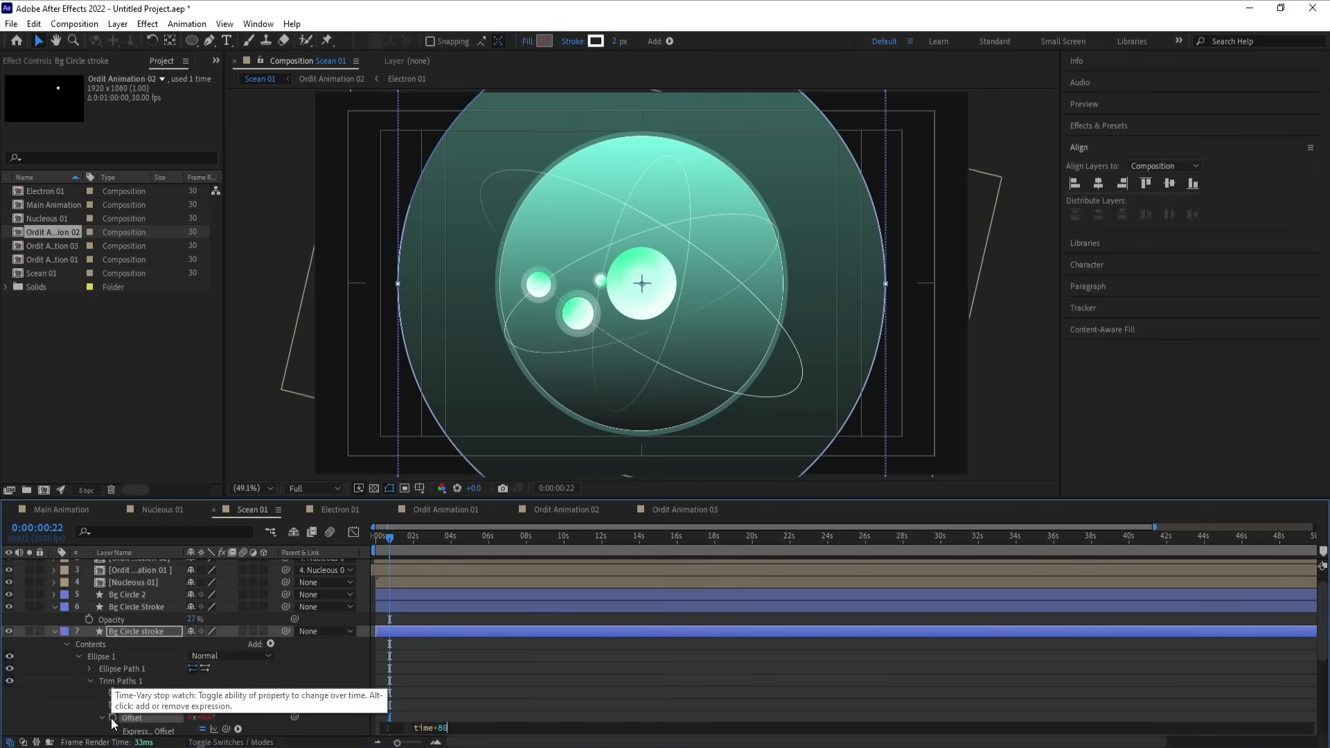
click(443, 675)
key(space)
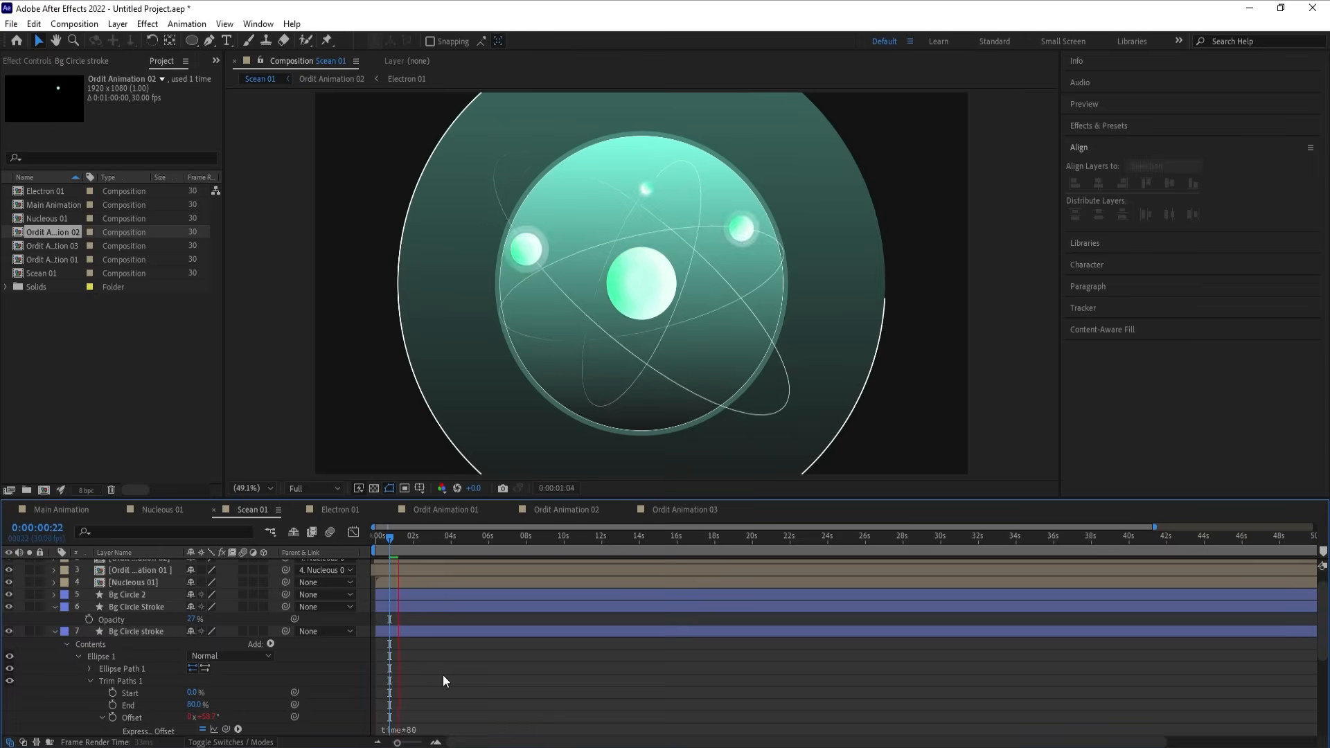
key(space)
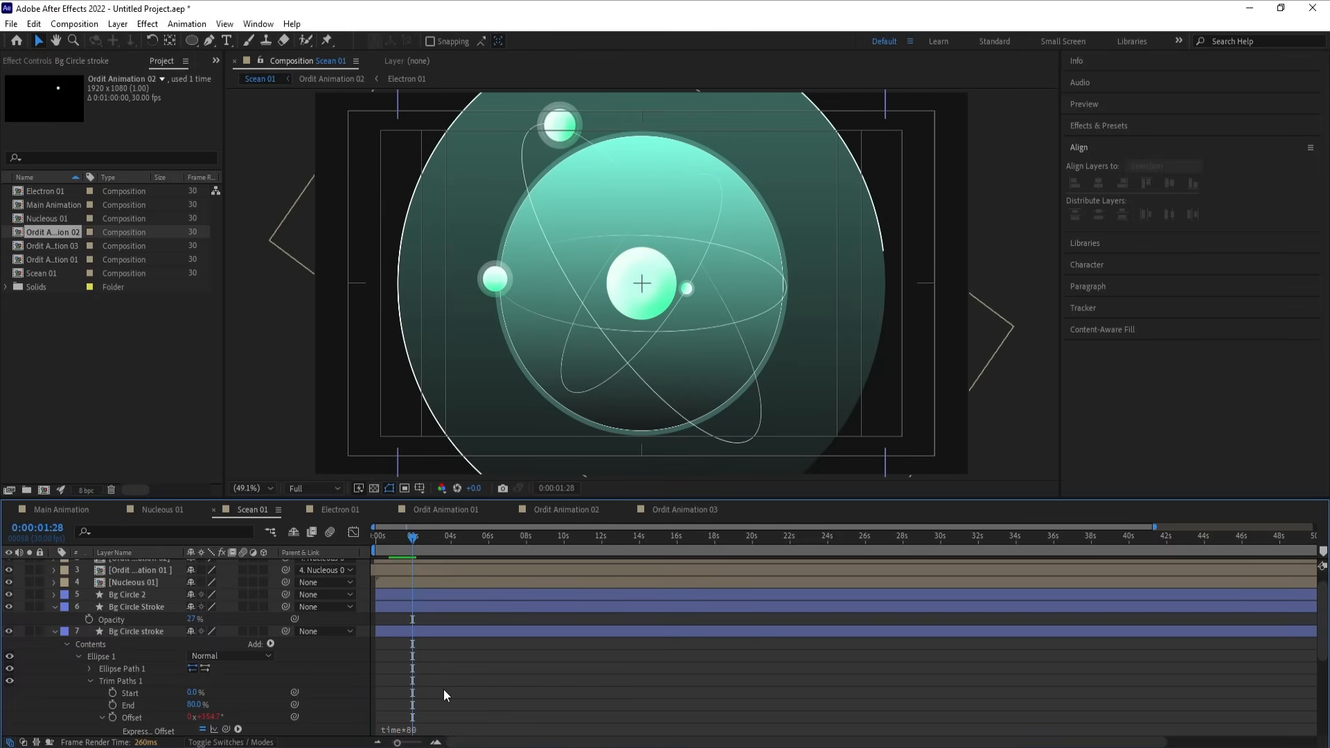
Step: Lower the composition's preview resolution to Quarter
click(310, 486)
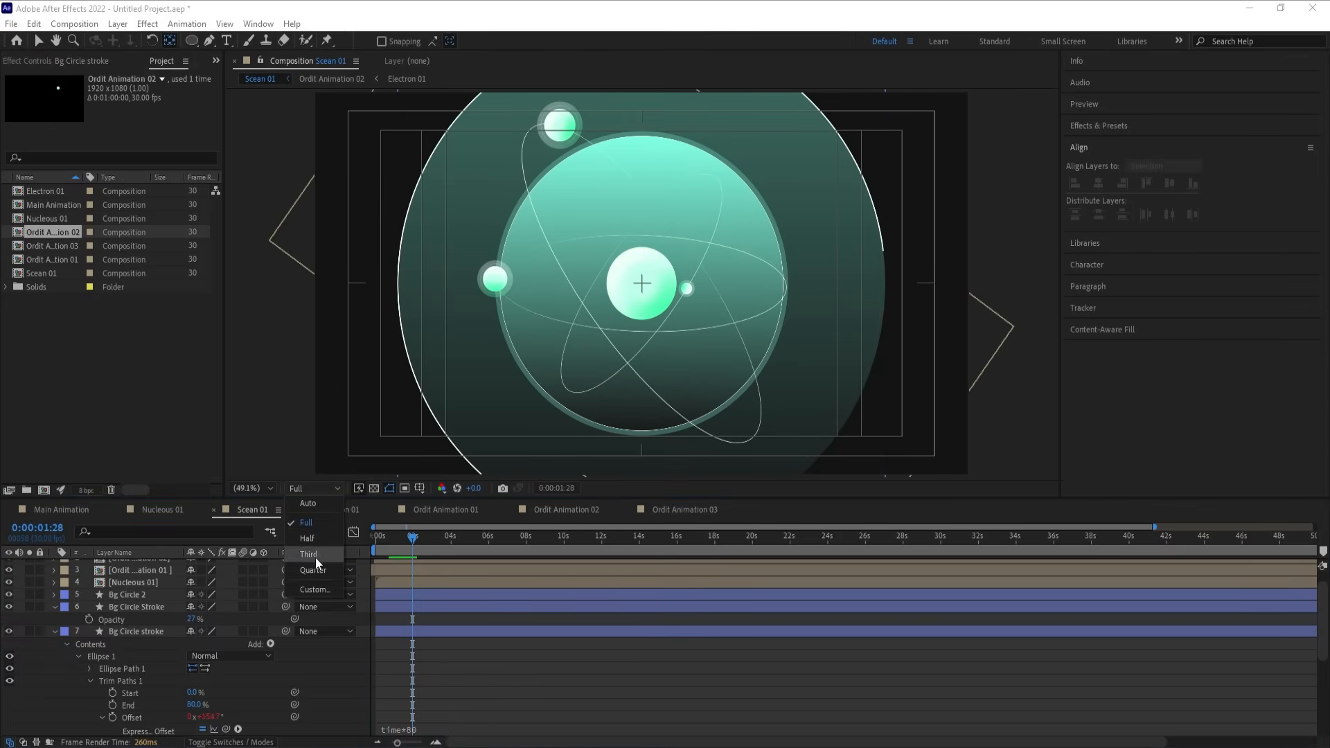
click(318, 571)
click(451, 660)
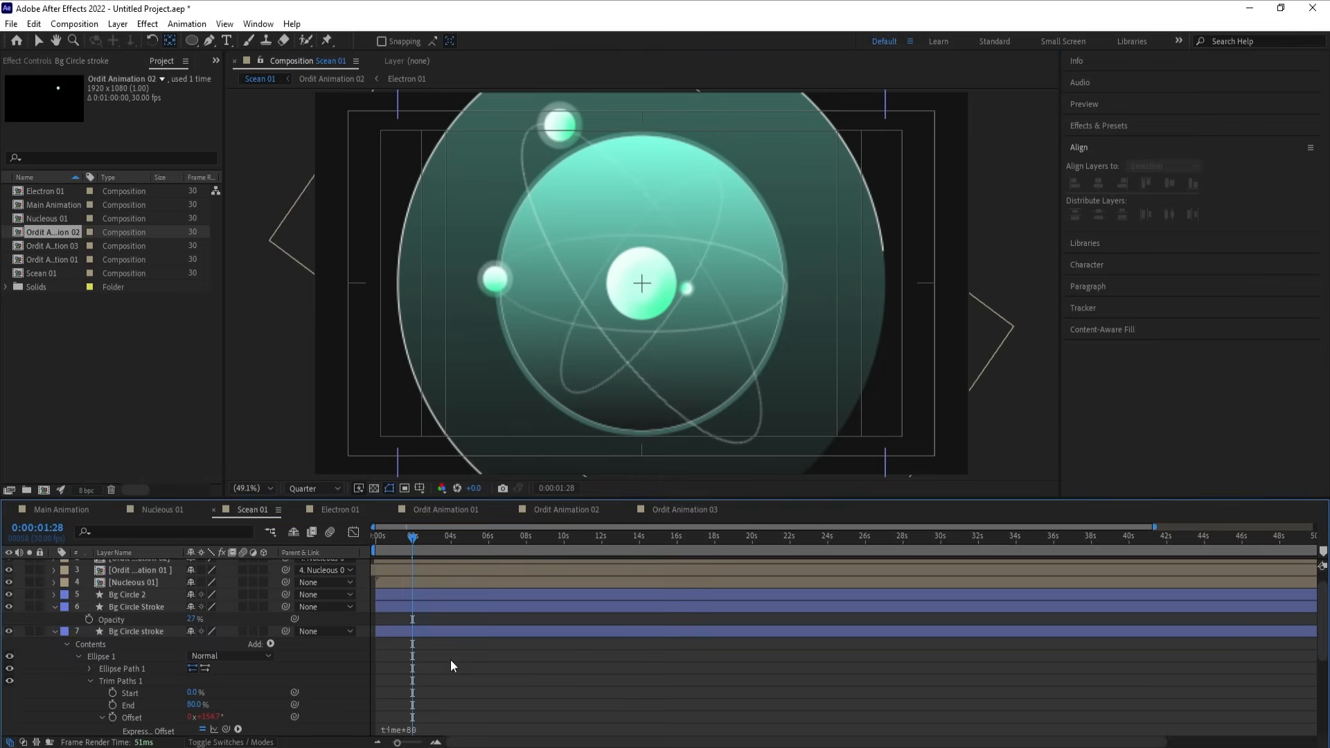
Step: Duplicate Bg Circle 3, place the copy directly below it and scale the copy to 219%
key(u)
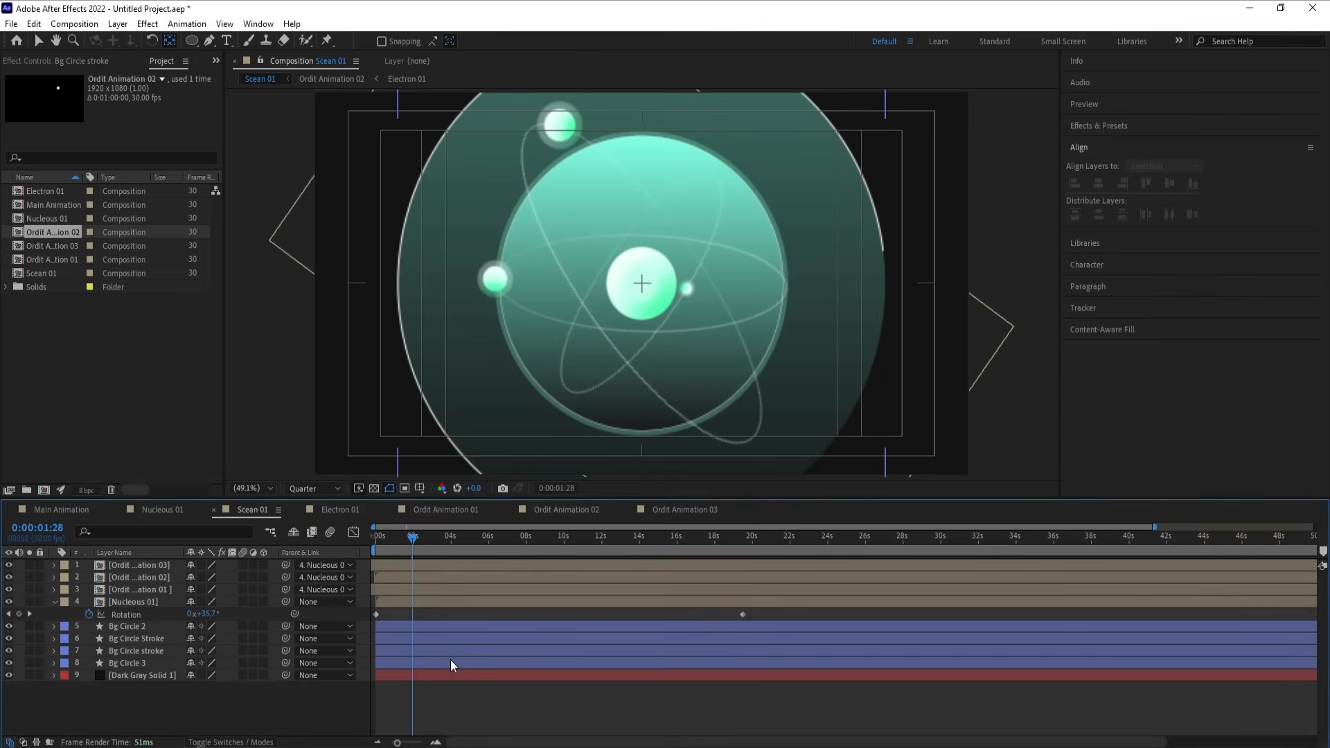
click(132, 663)
key(ctrl+d)
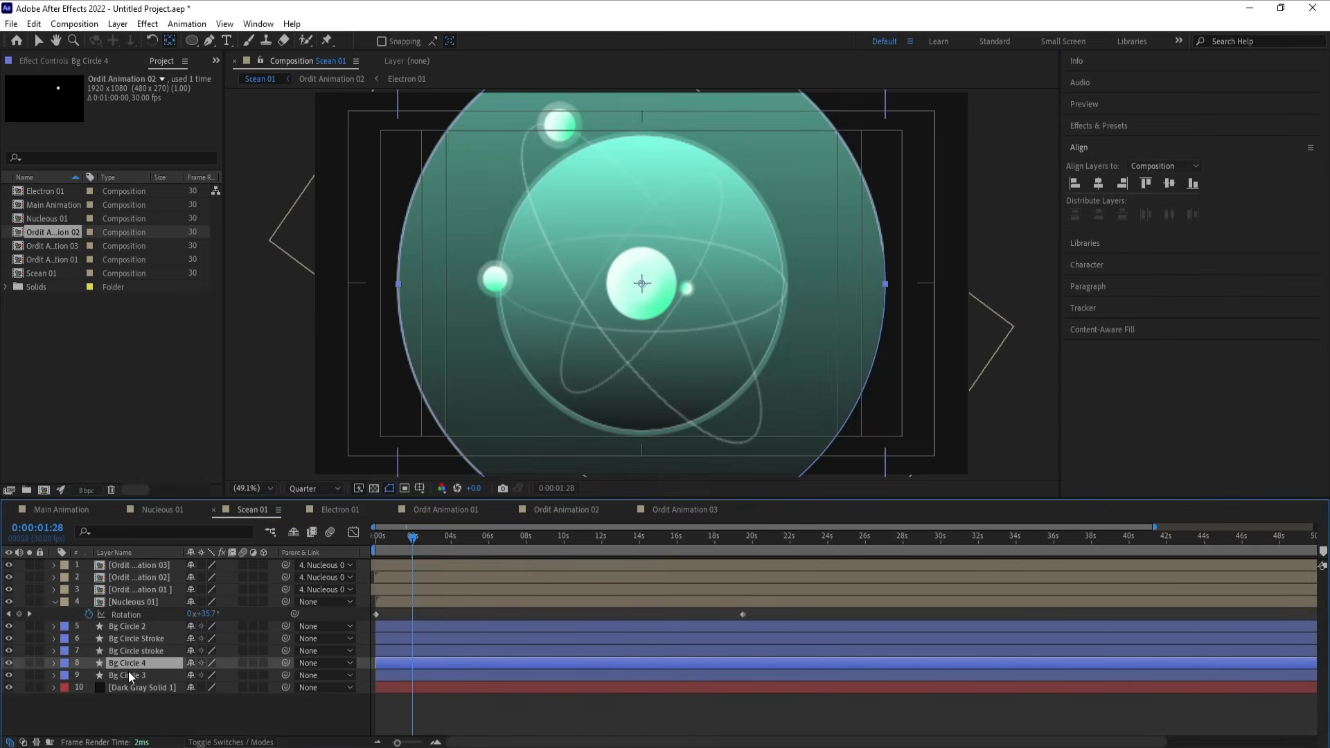
drag(136, 668, 232, 684)
key(s)
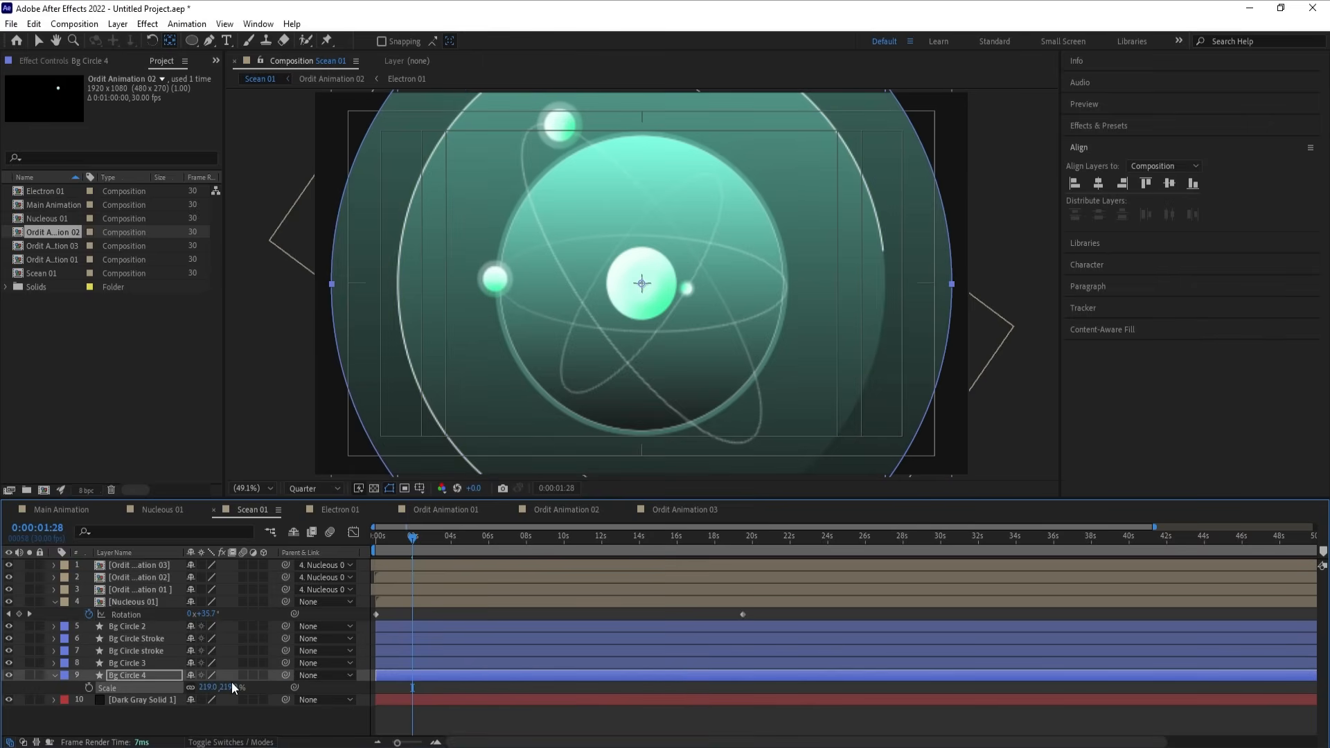
Step: Lower the opacity of Bg Circle 4, set its rotation to -100° and preview the result
key(t)
drag(192, 688, 133, 686)
key(r)
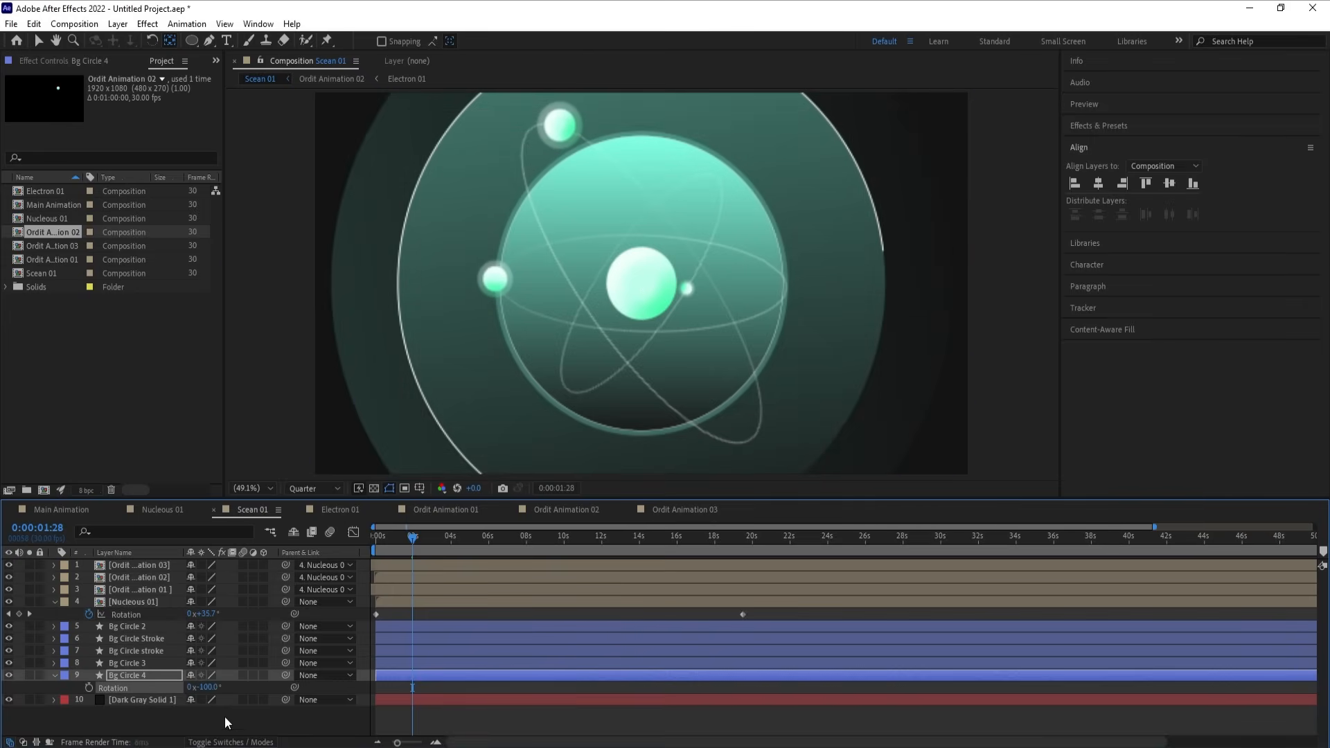
key(space)
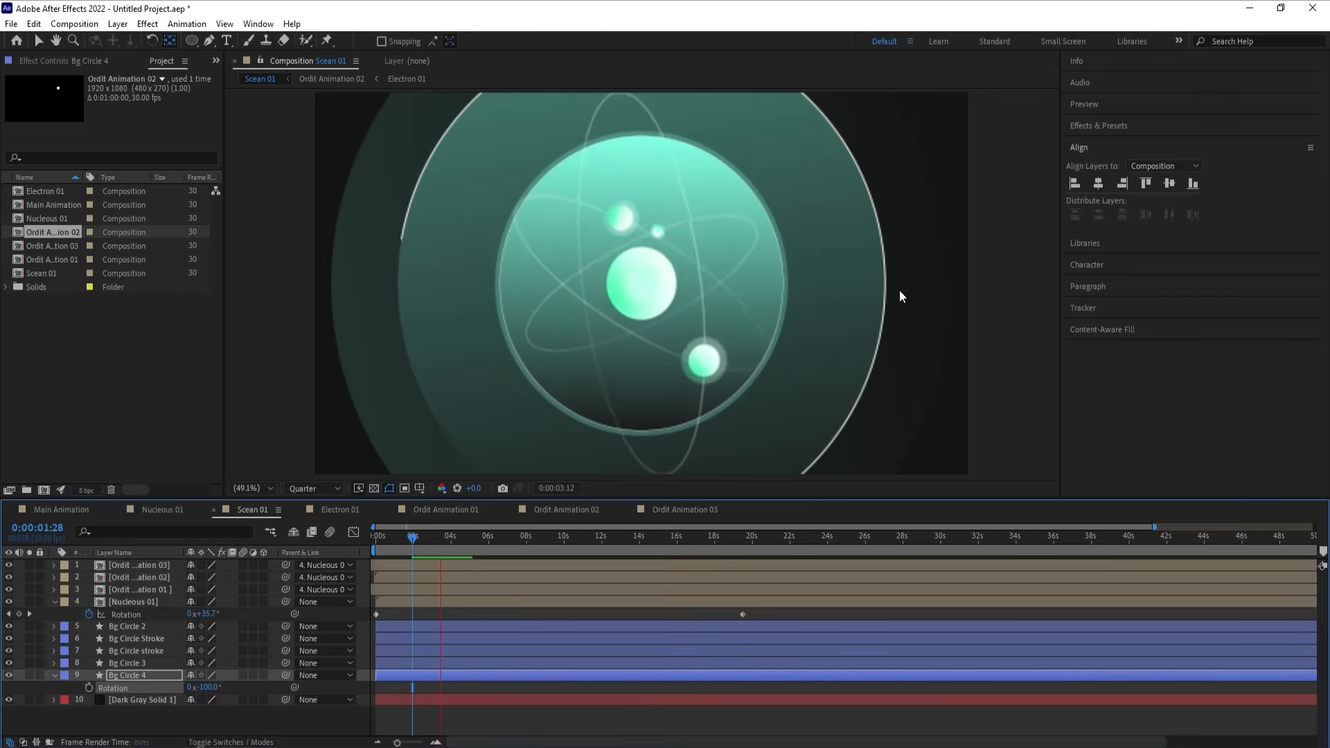
key(space)
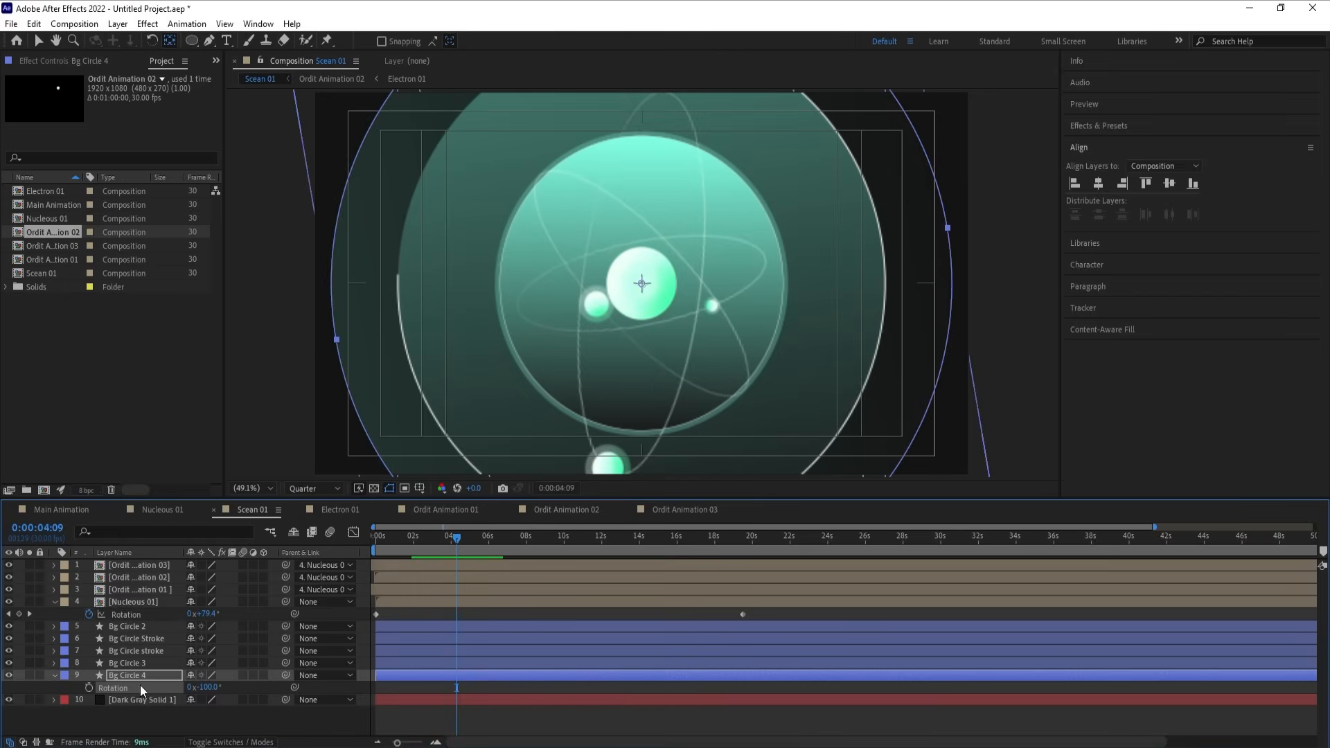
Step: Duplicate the large Bg Circle stroke layer, place the copy between Bg Circle 3 and Bg Circle 4, and scale it to 230%
click(133, 648)
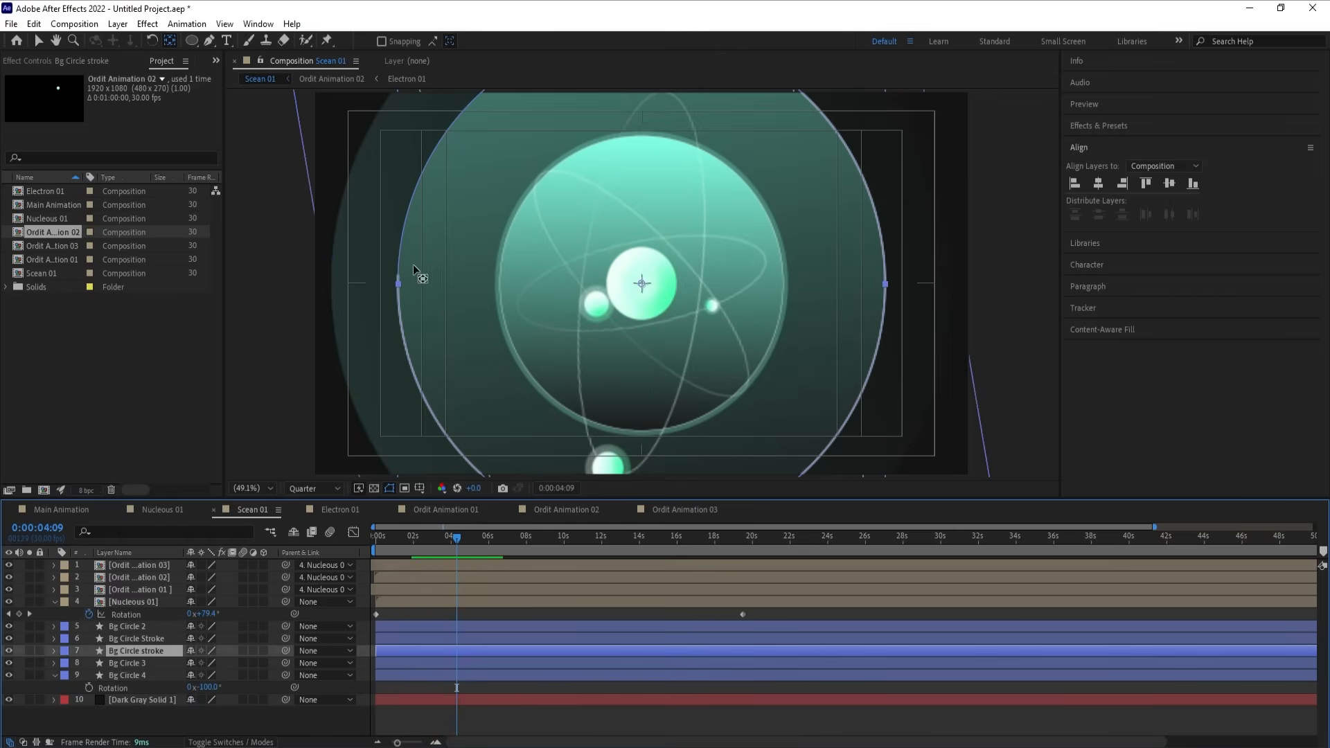
key(ctrl+d)
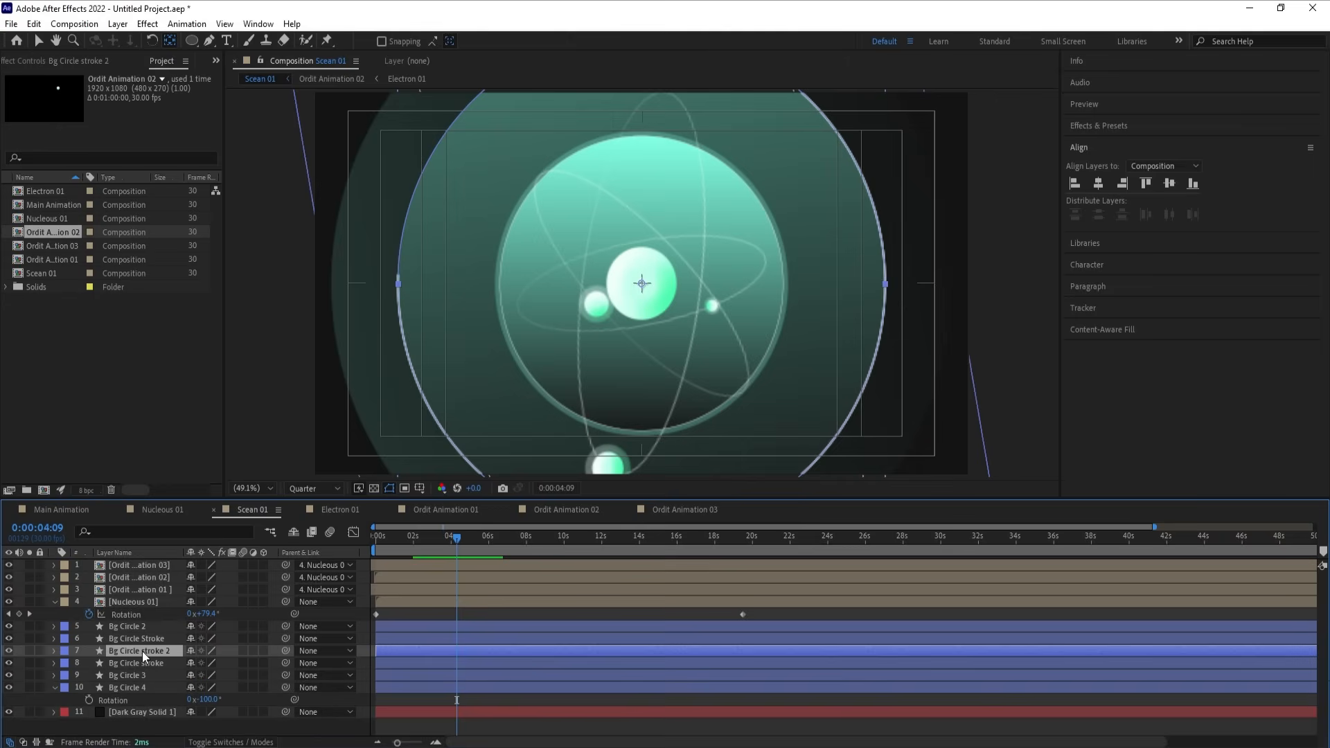
mouse_move(143, 651)
mouse_down()
mouse_move(163, 680)
mouse_move(227, 667)
mouse_up()
key(s)
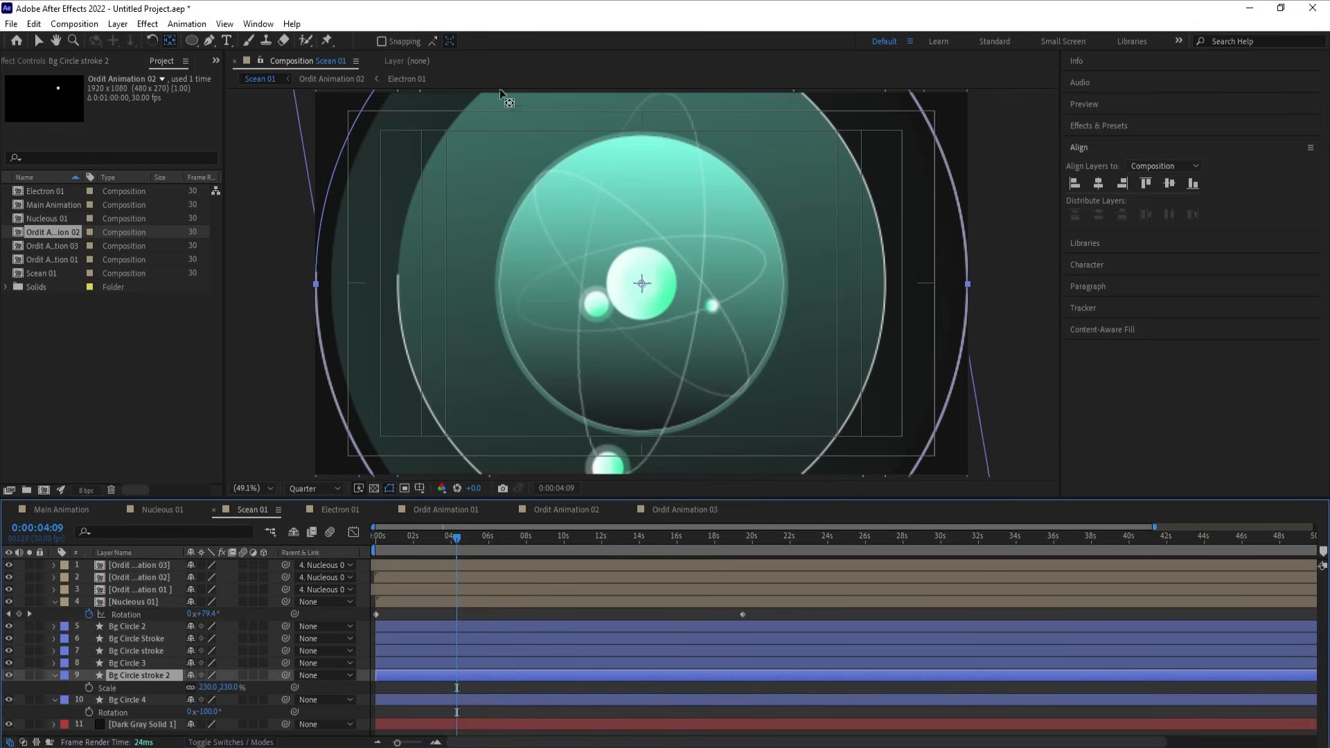
Step: Recolor the Bg Circle stroke 2 outline with light teal 7EFADF sampled from the central circle and set its stroke width to 13 px
key(v)
click(596, 42)
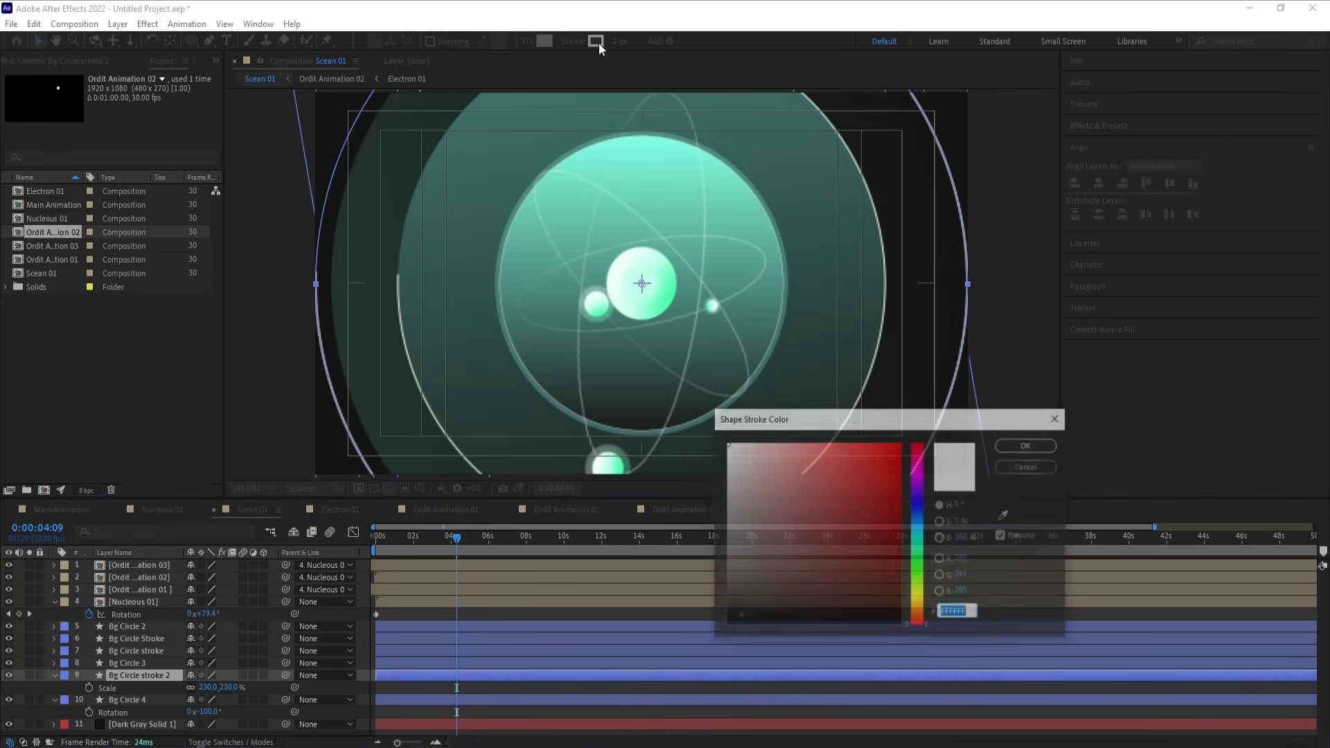
click(1005, 516)
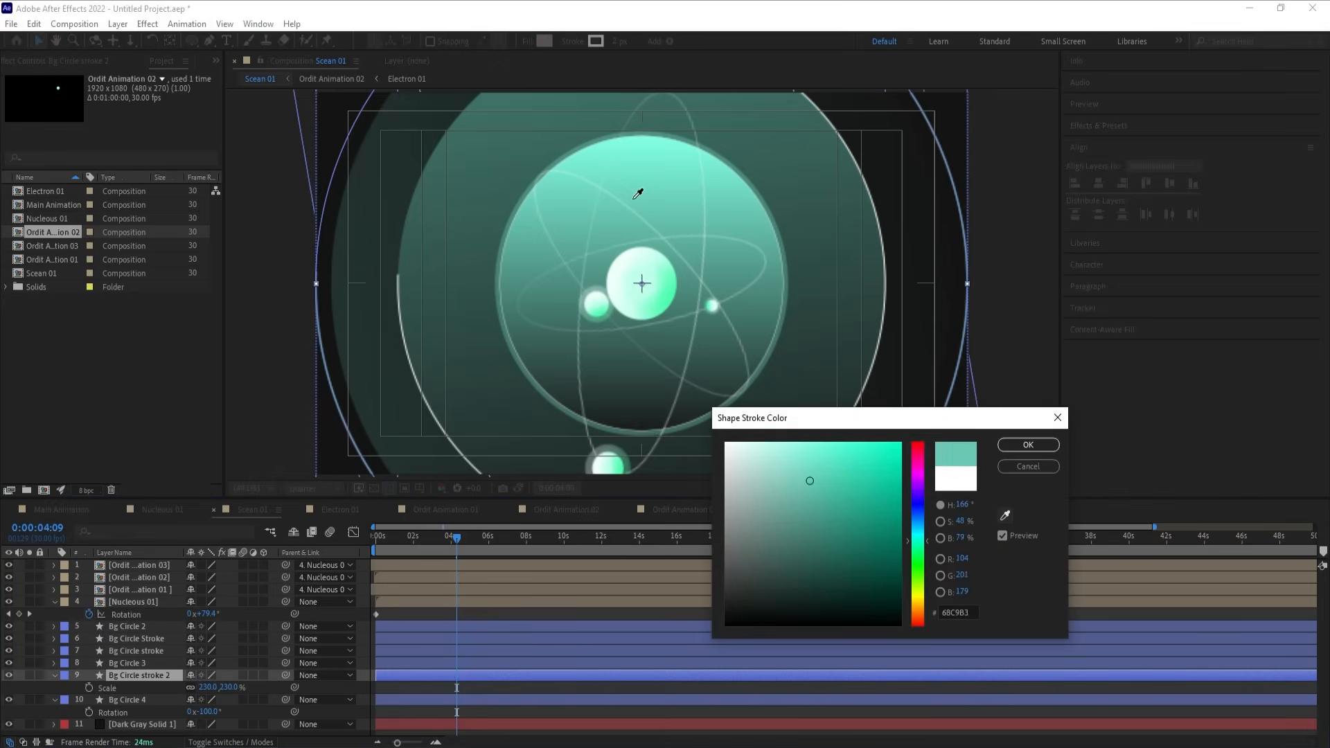
click(659, 144)
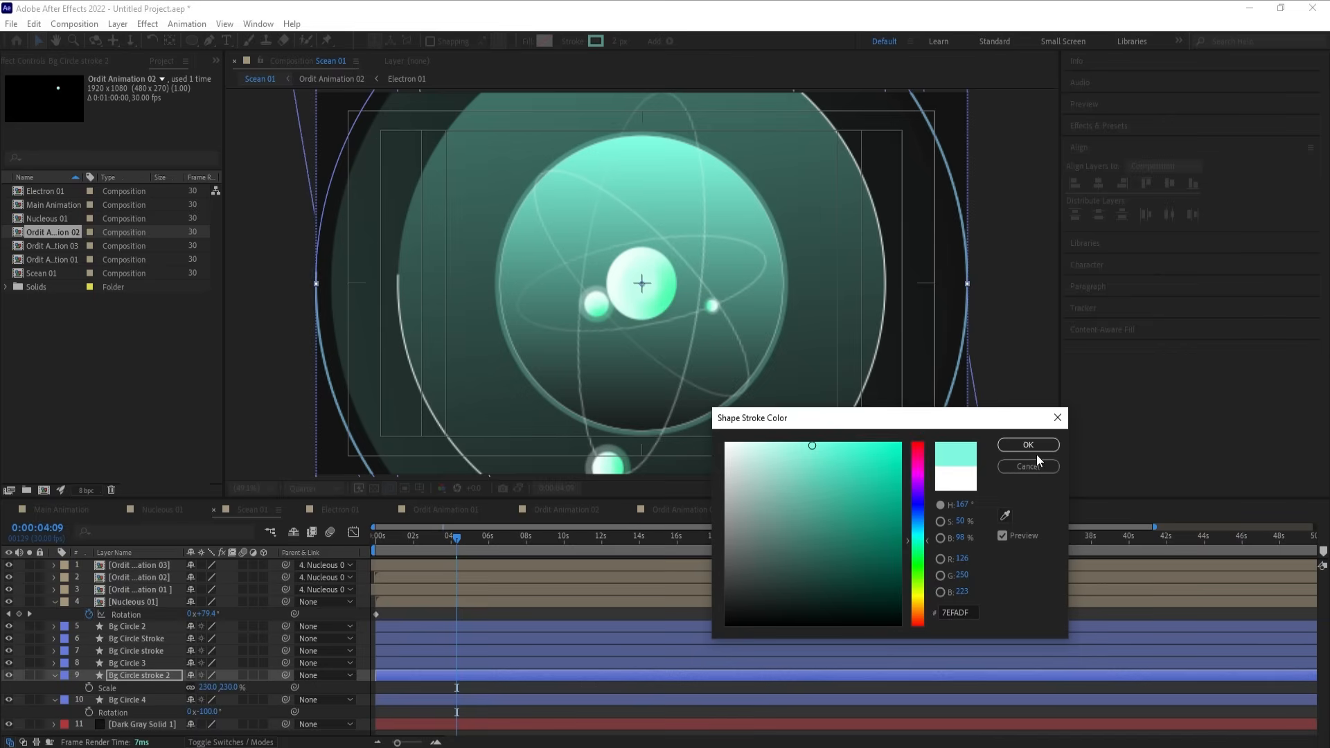
click(1037, 445)
drag(616, 41, 623, 43)
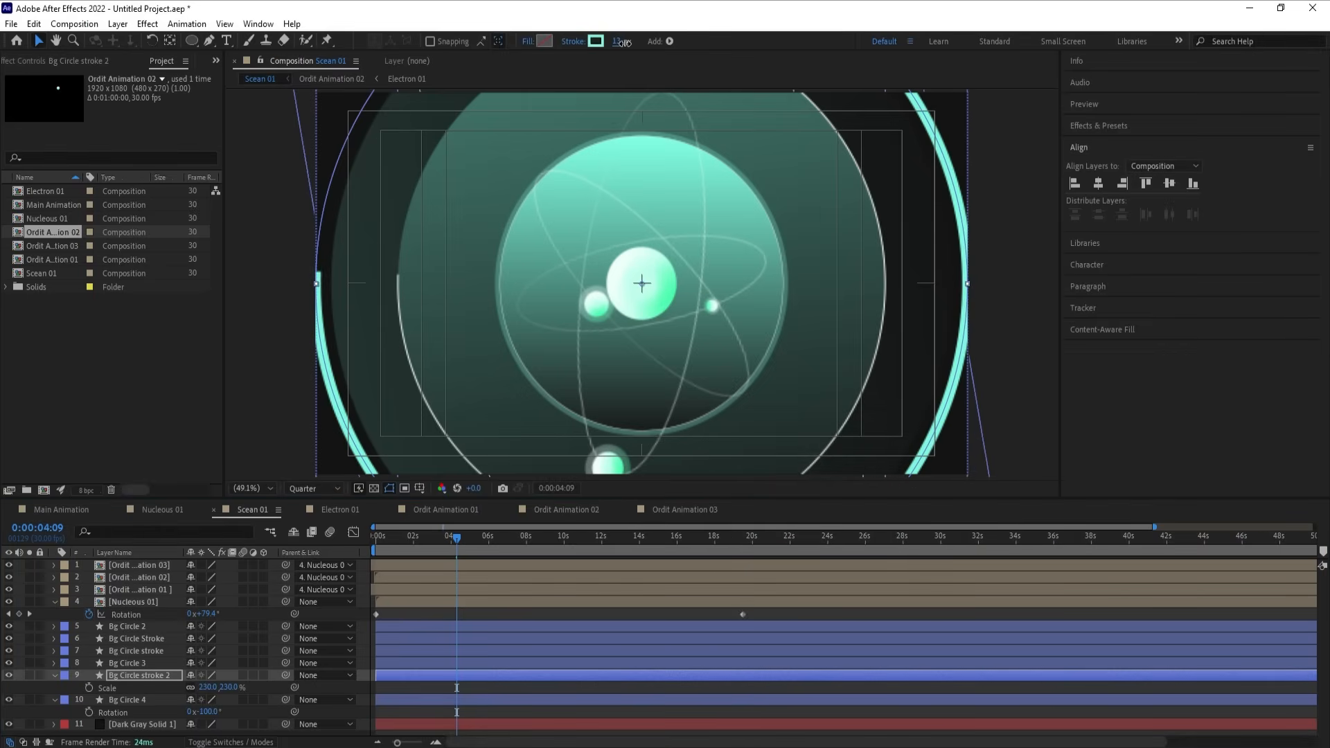
Step: Change the Bg Circle stroke 2 stroke color to dark teal 153830 and preview the animation
click(595, 41)
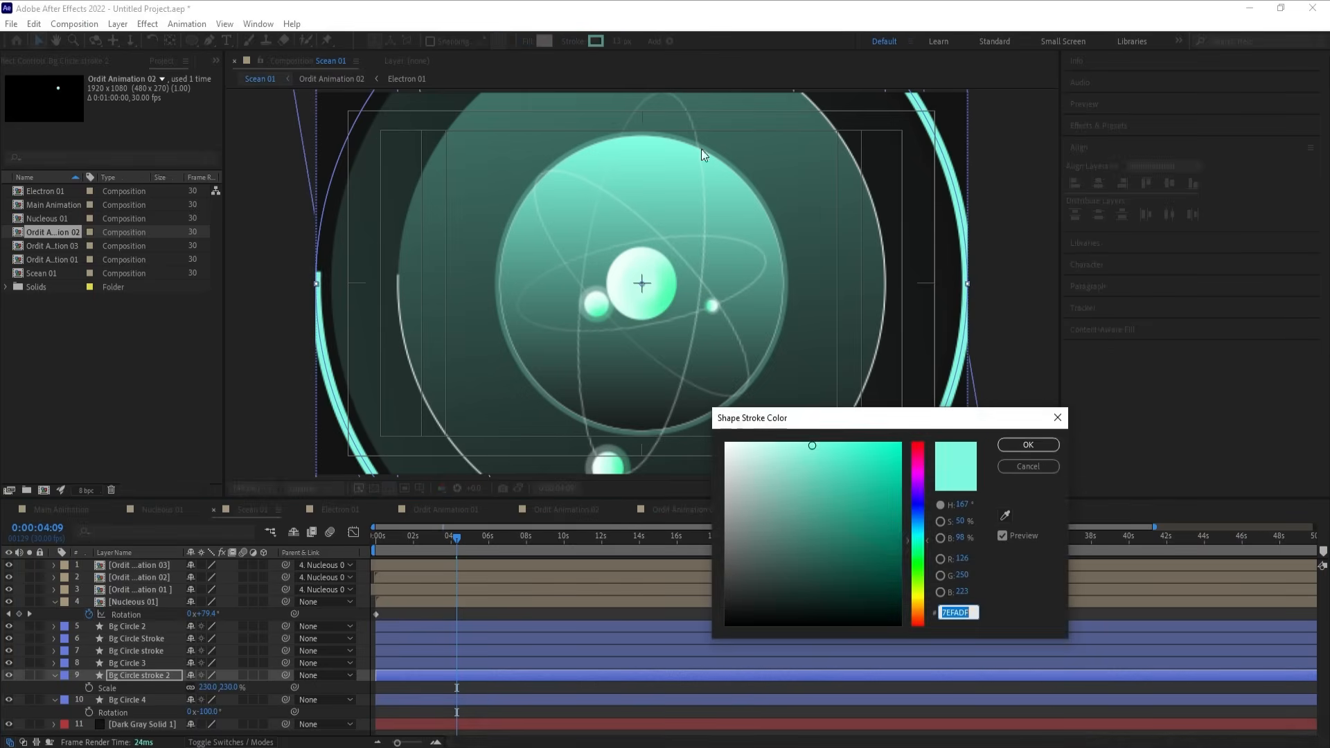
click(823, 489)
mouse_move(831, 499)
mouse_down()
mouse_move(861, 564)
mouse_move(835, 586)
mouse_up()
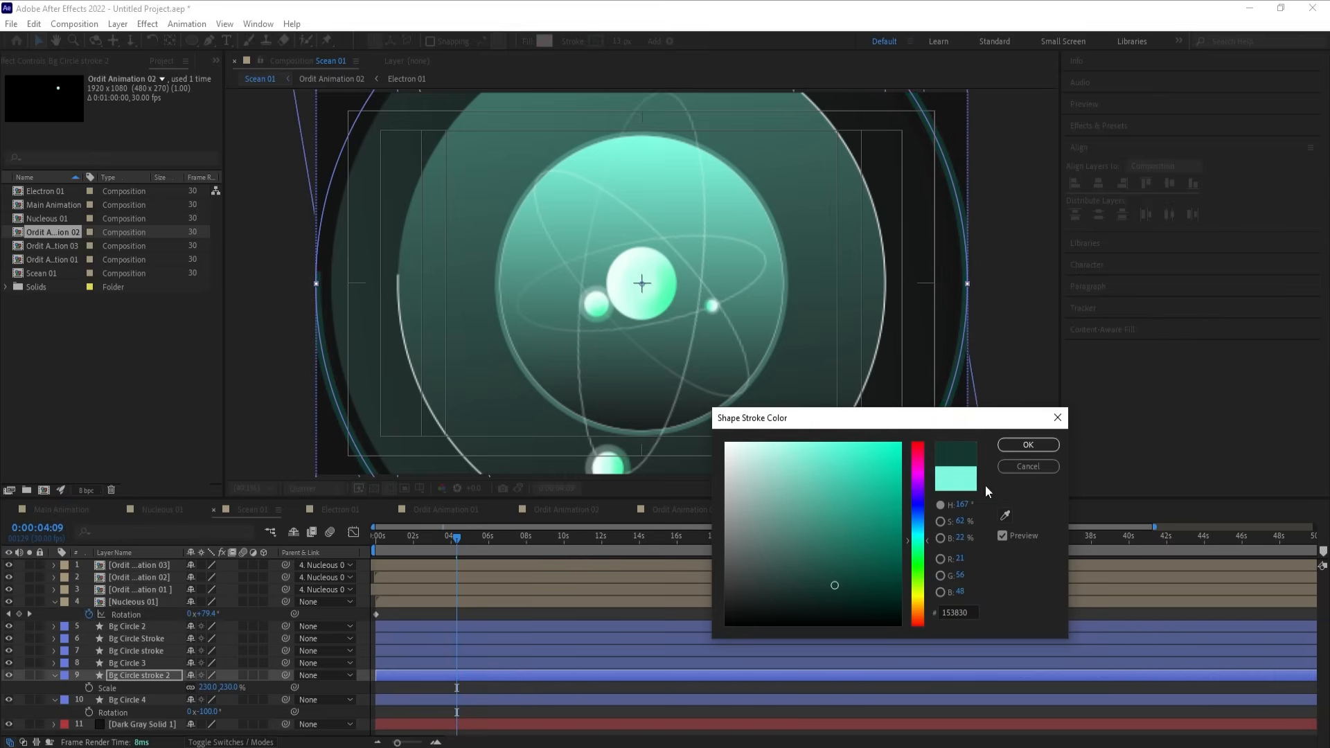
click(1027, 445)
click(437, 693)
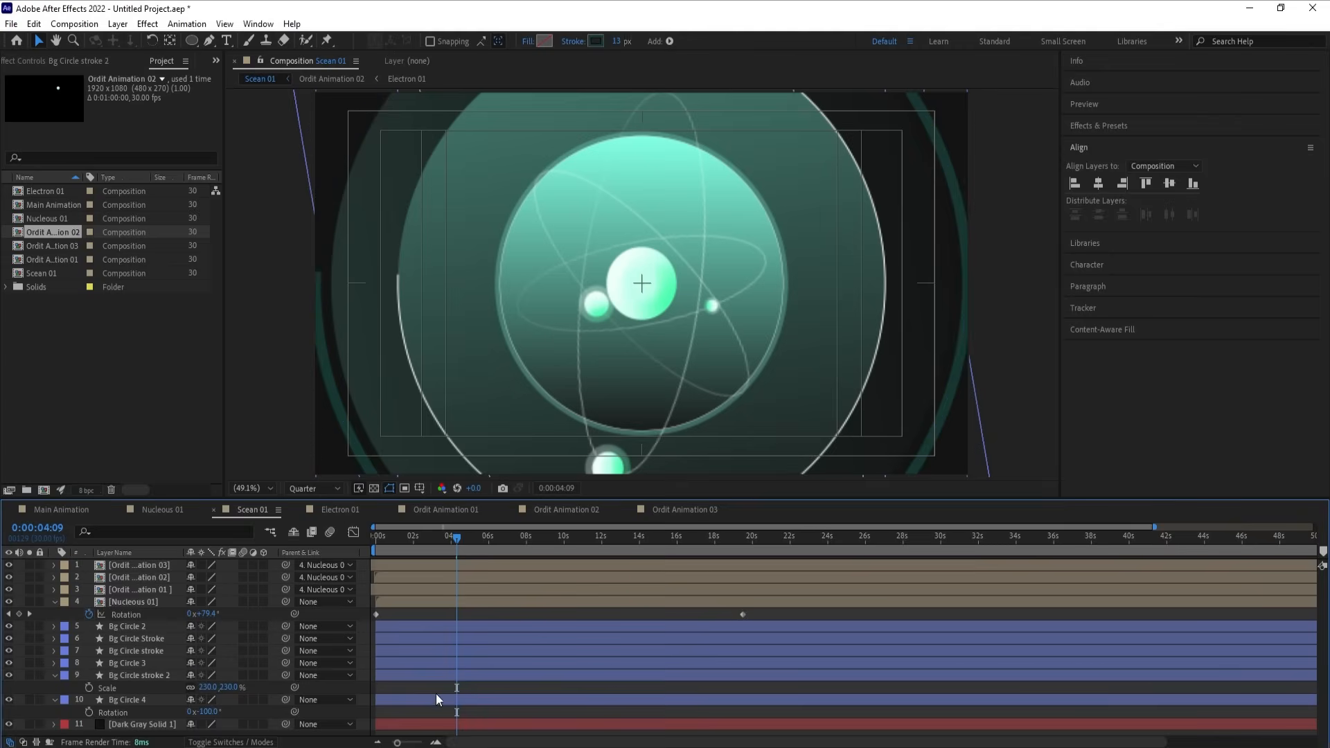
key(space)
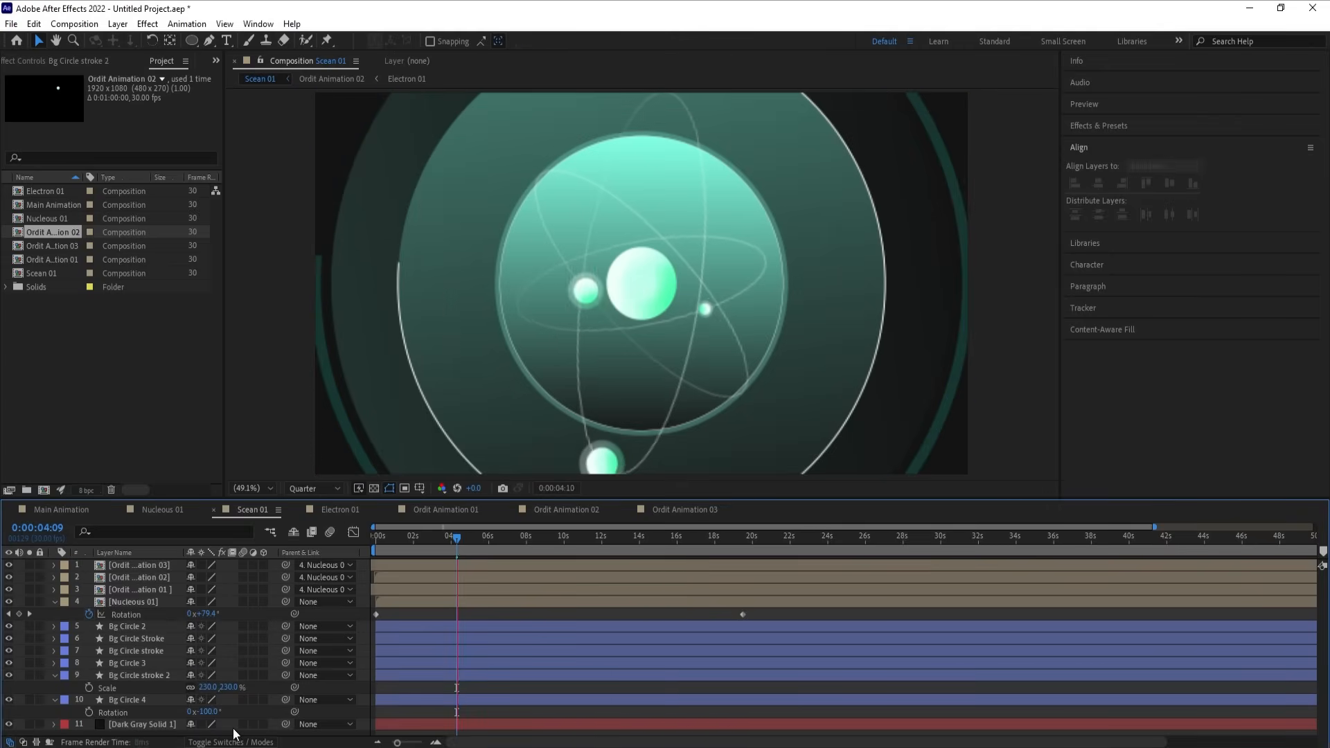
key(space)
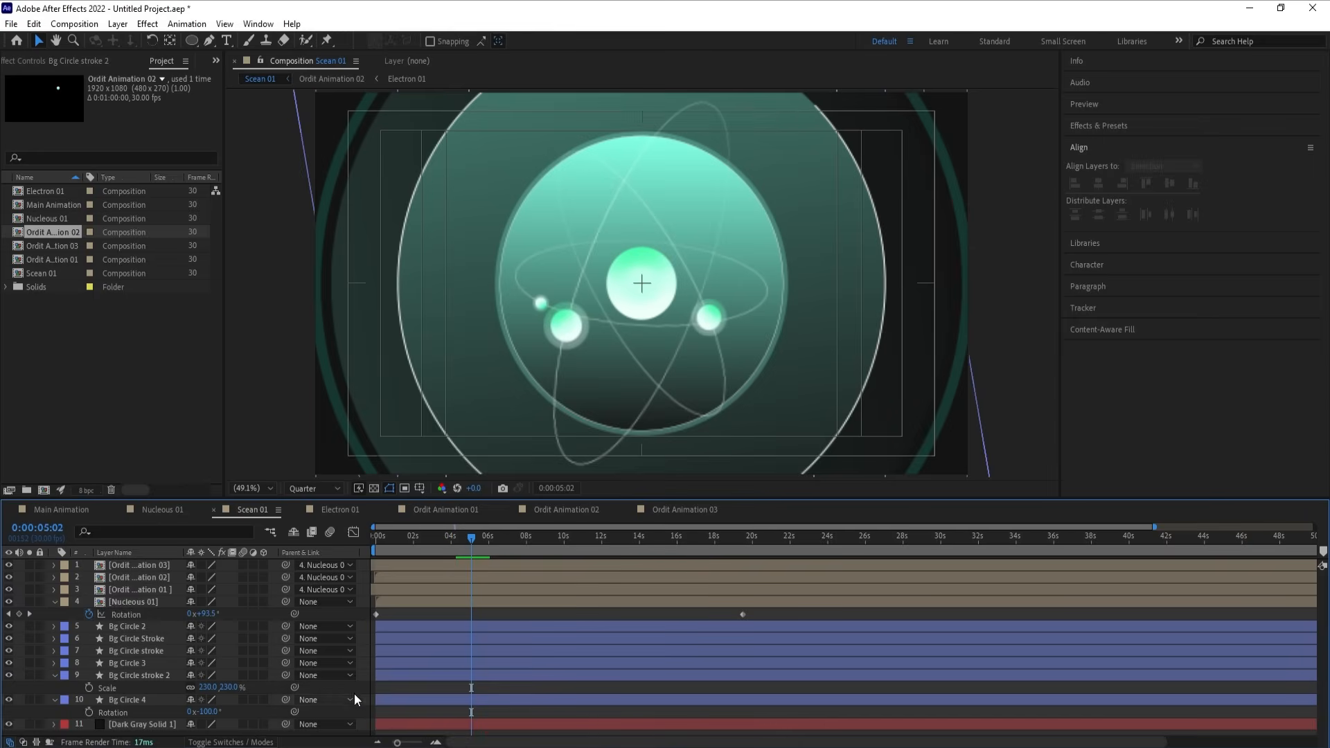
Step: Mirror Bg Circle stroke 2 horizontally by setting its unlinked horizontal scale to -230%, and preview the result
click(392, 676)
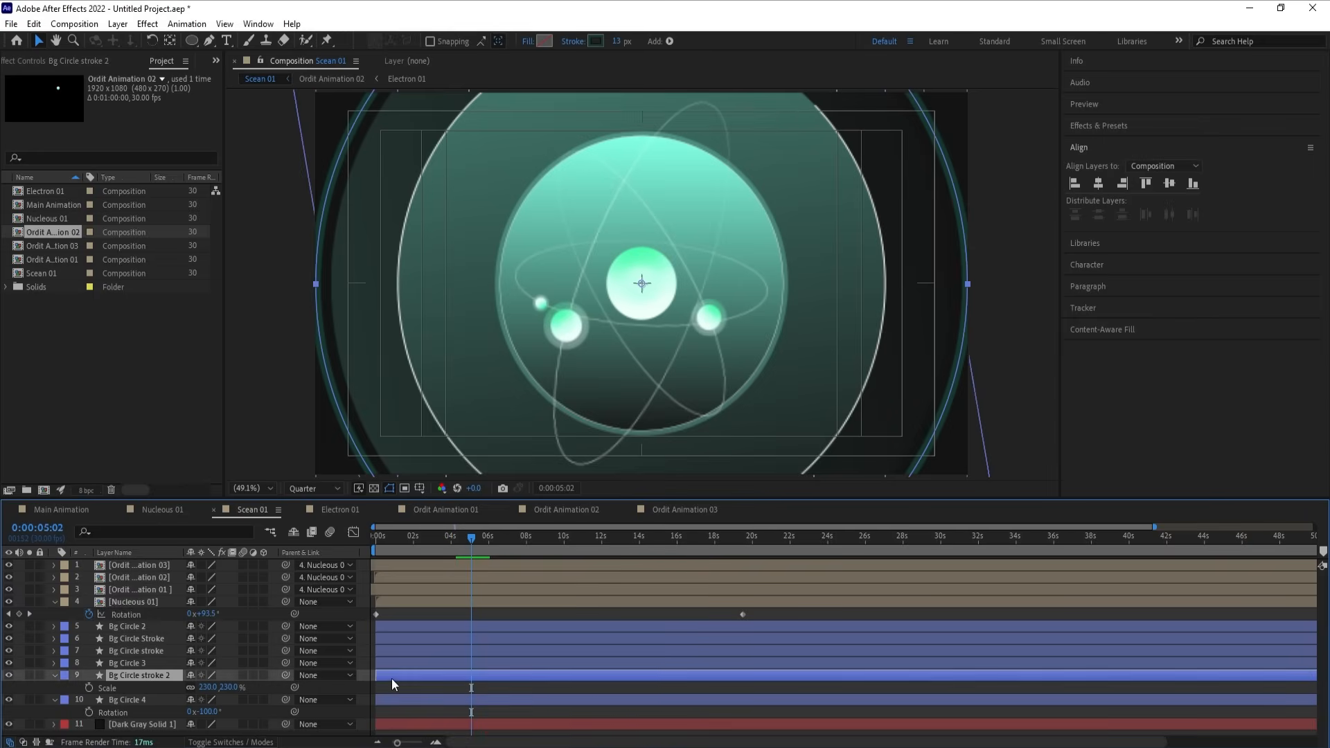
click(202, 688)
text(-230)
key(Return)
click(255, 687)
key(space)
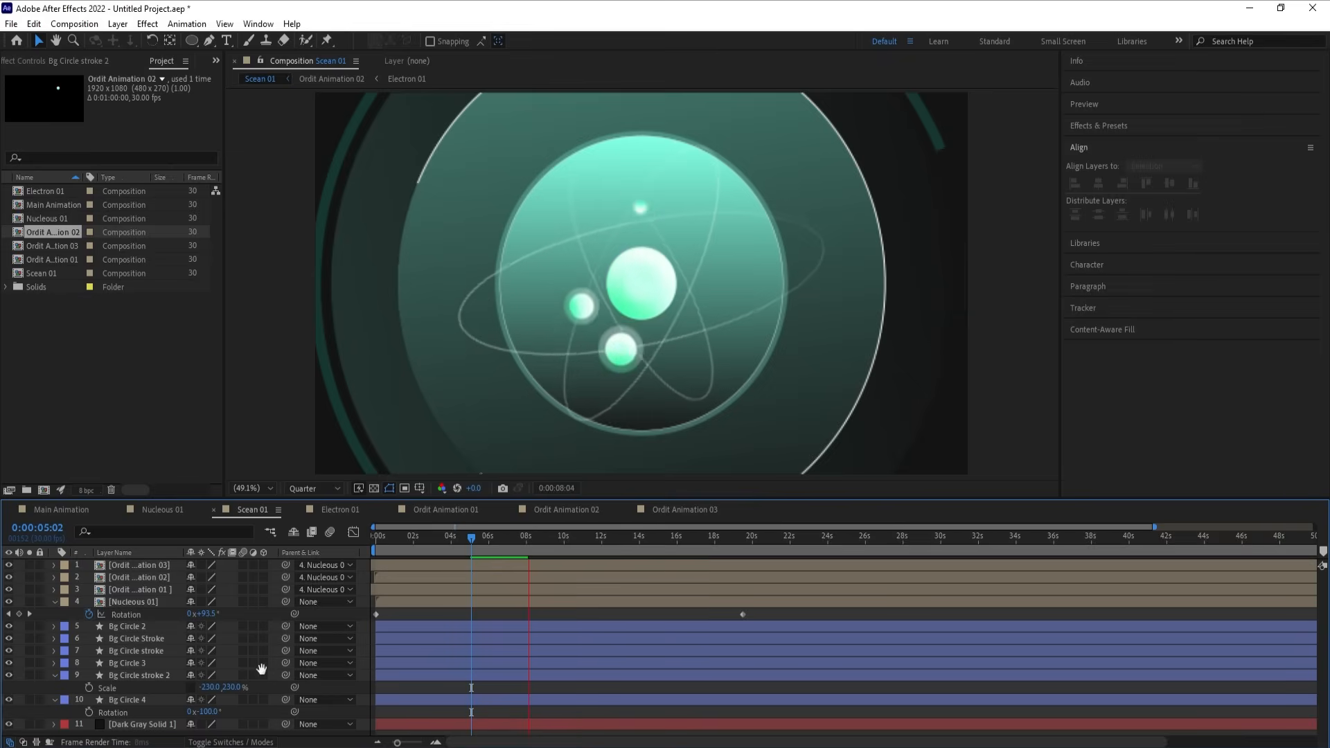
key(space)
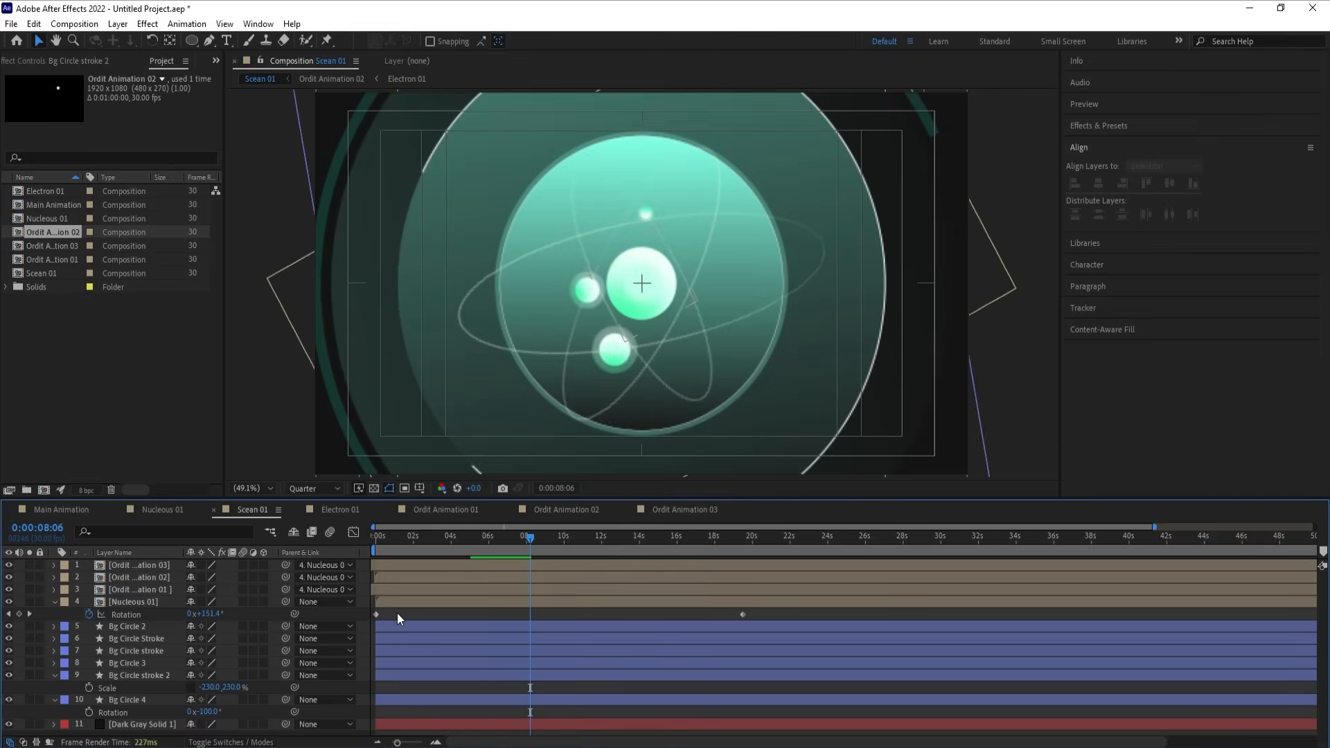
Step: Collapse the expanded layer properties and save the project as sss
key(u)
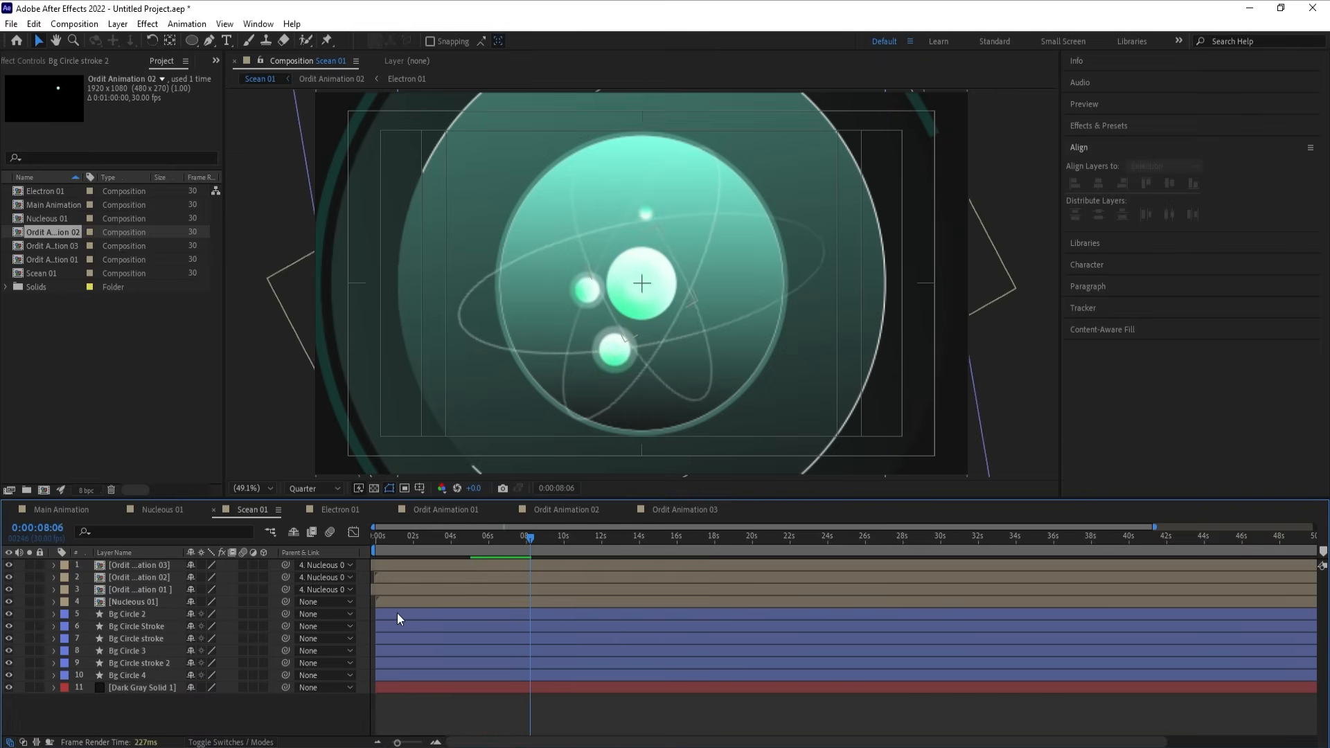
key(ctrl+s)
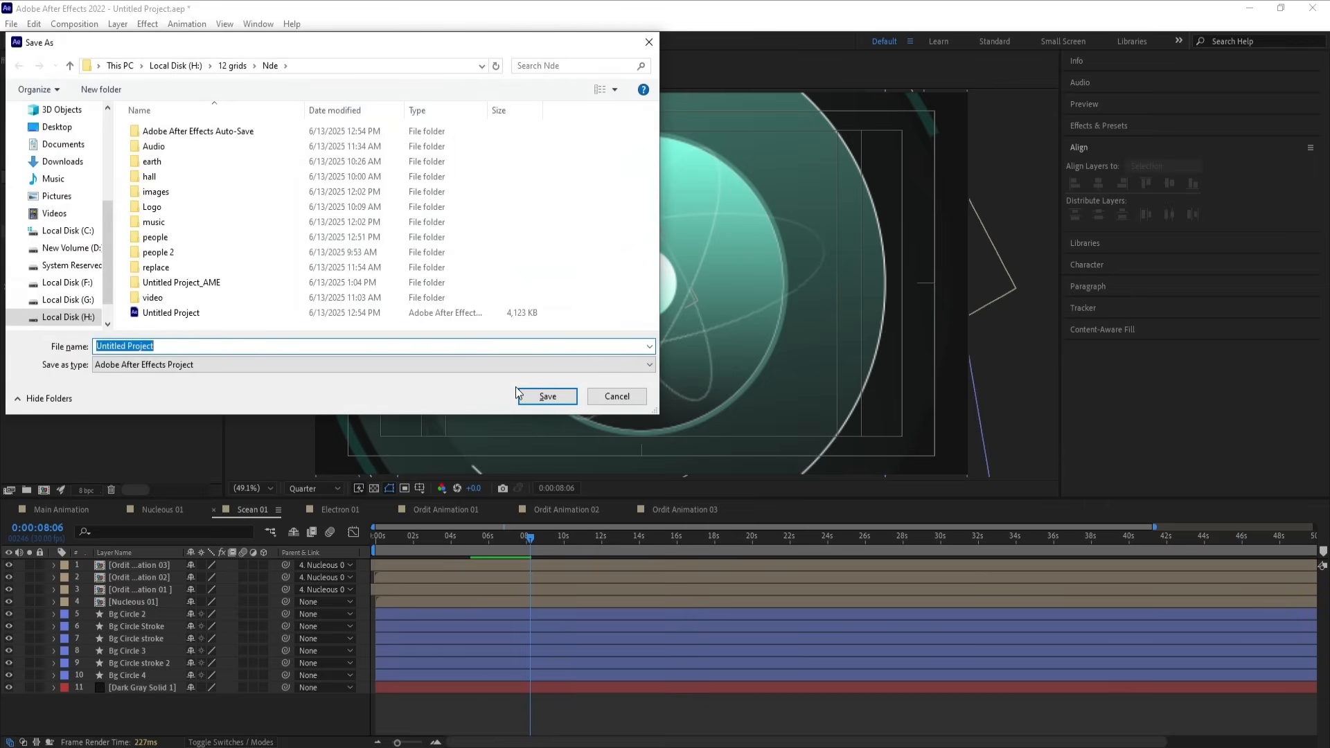
text(sss)
click(547, 396)
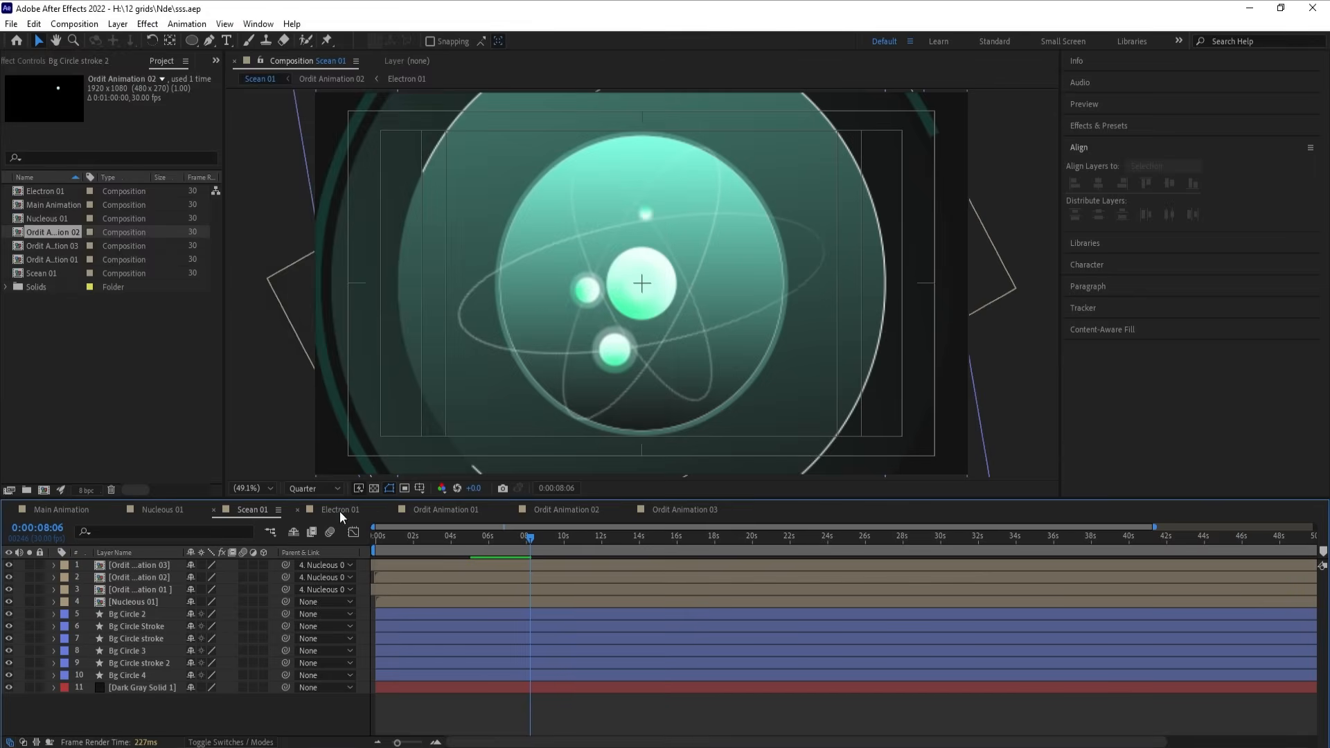
Step: Preview the Scean 01 animation from the beginning and return to the first frame
drag(424, 532, 288, 524)
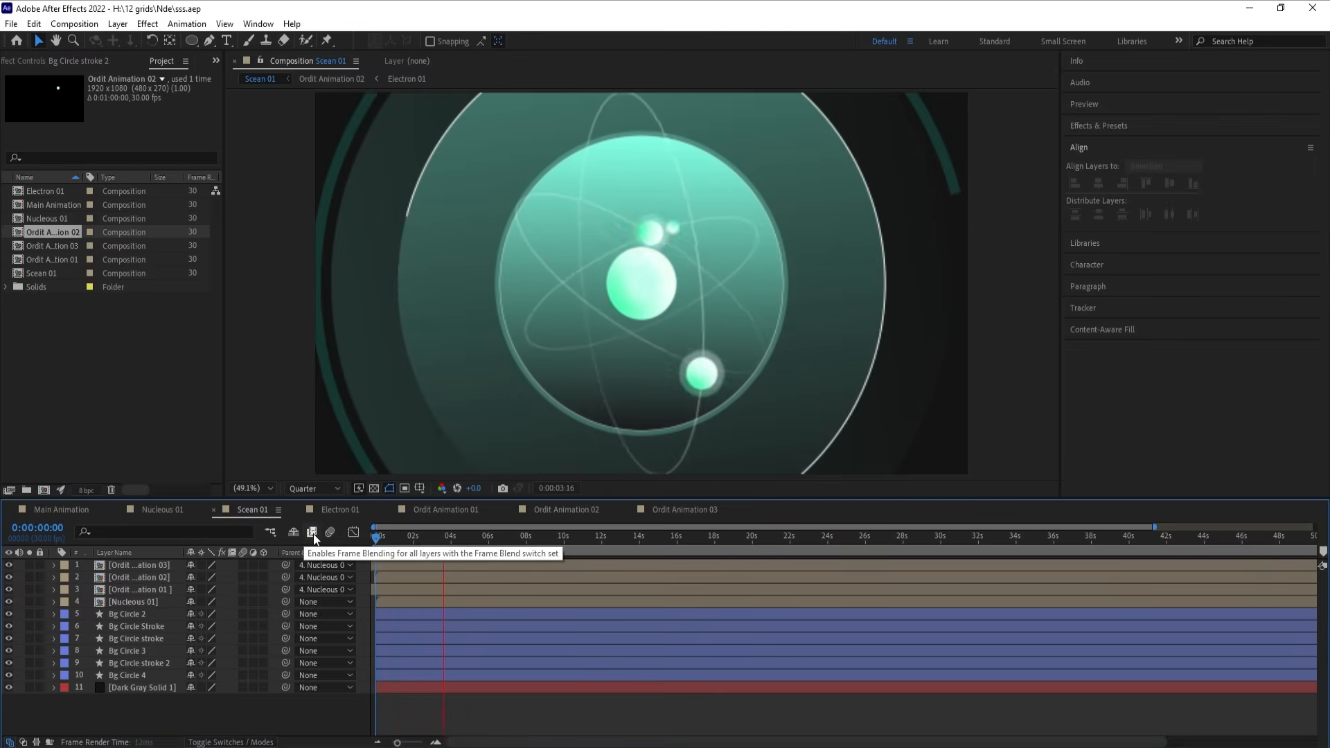
key(space)
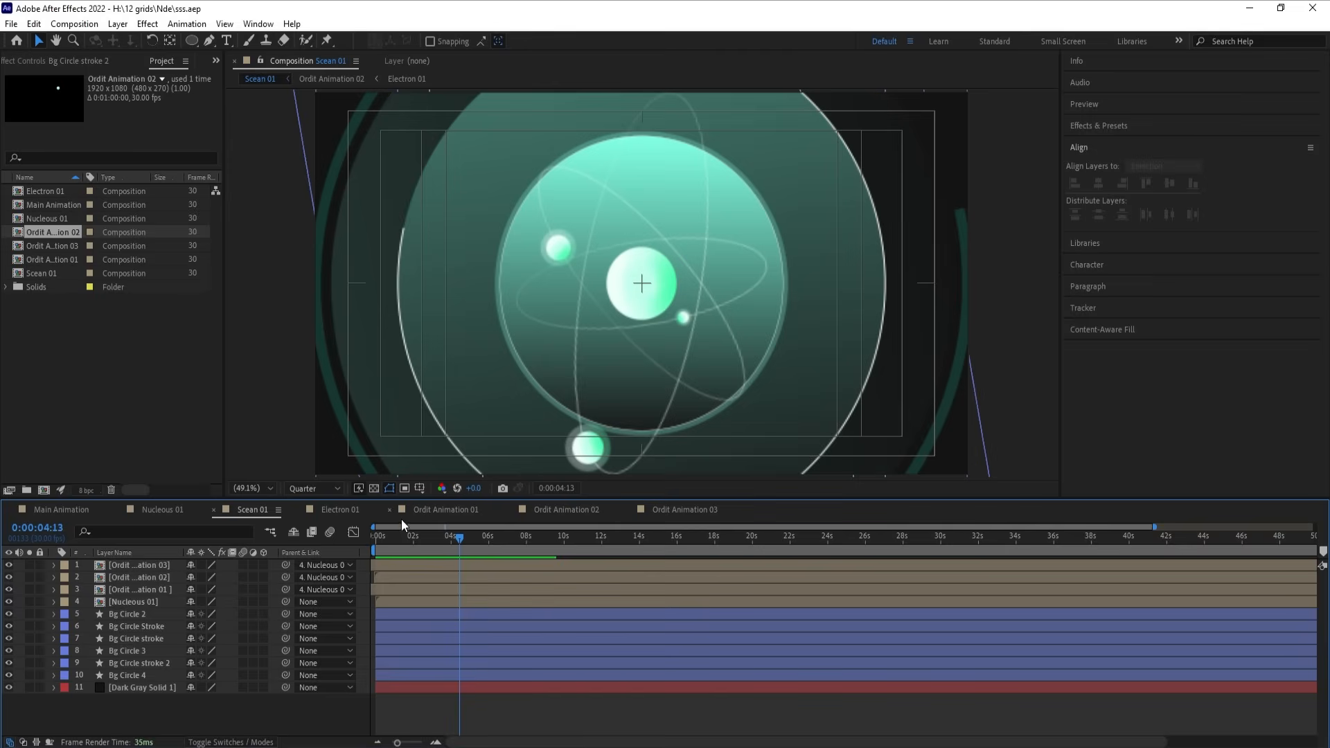
drag(397, 537, 311, 533)
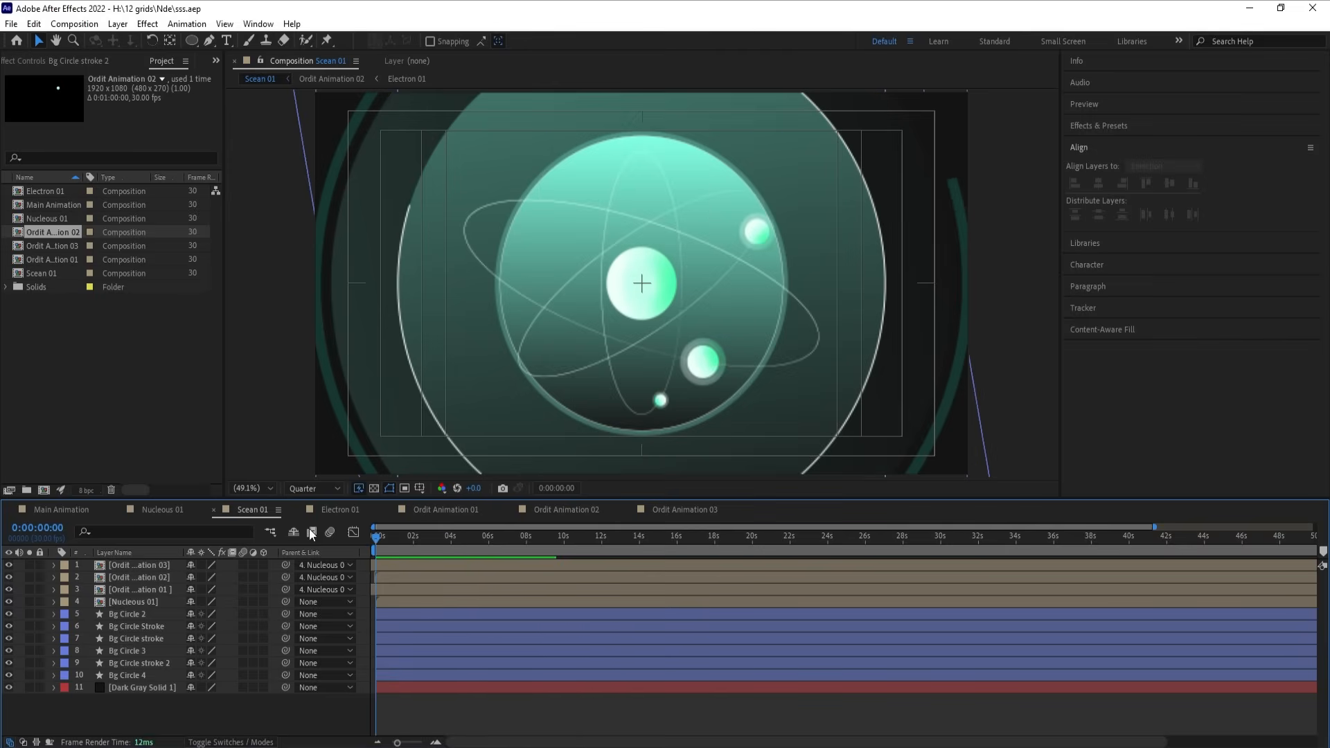
Step: Move Bg Circle stroke directly below Bg Circle 3, and Bg Circle stroke 2 directly below Bg Circle 4
click(125, 626)
click(136, 641)
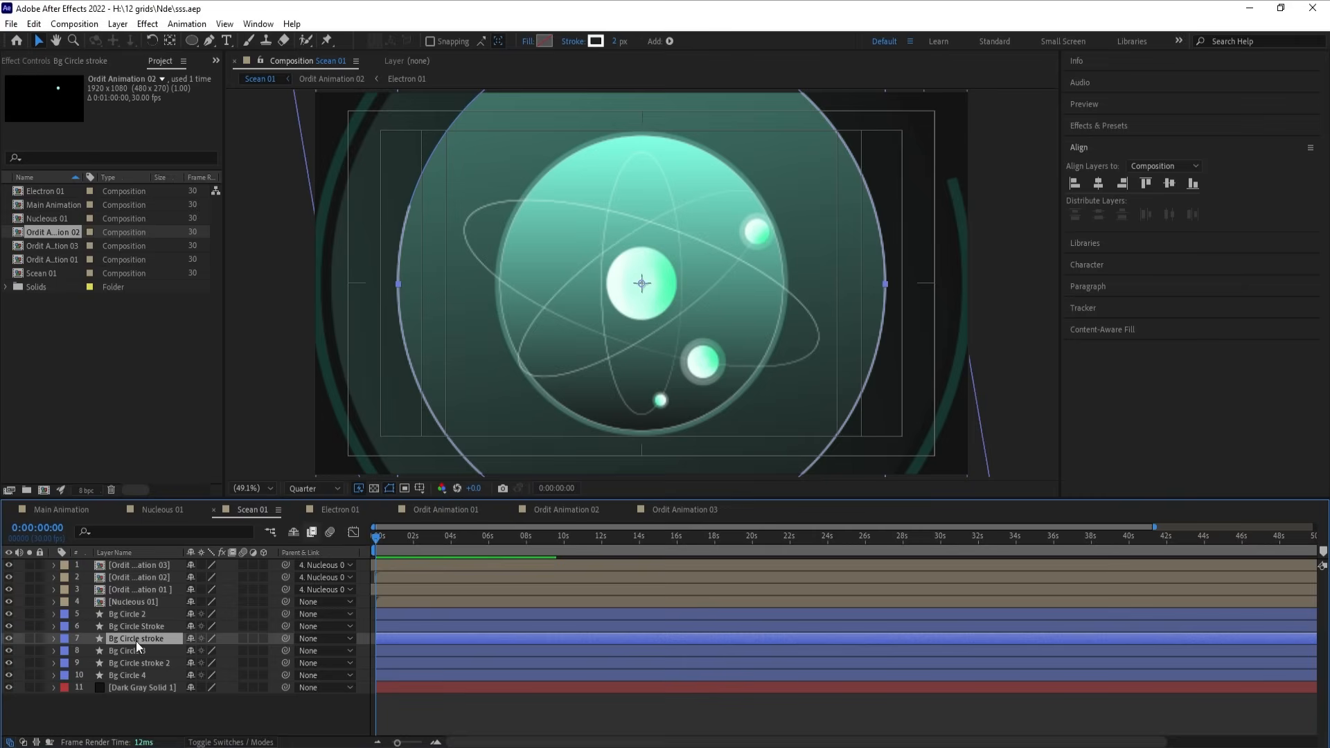
drag(136, 641, 147, 679)
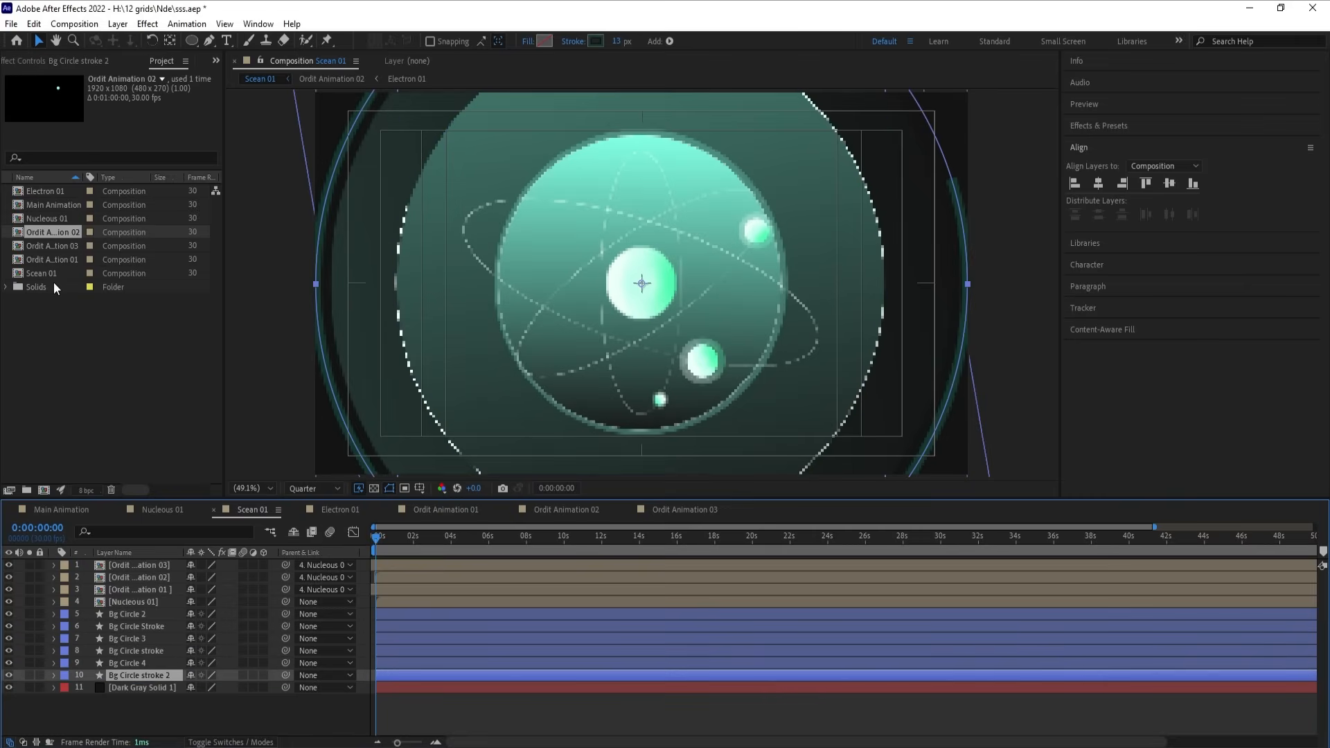
Step: Duplicate the Electron 01 composition and open the copy, Electron 02
click(340, 510)
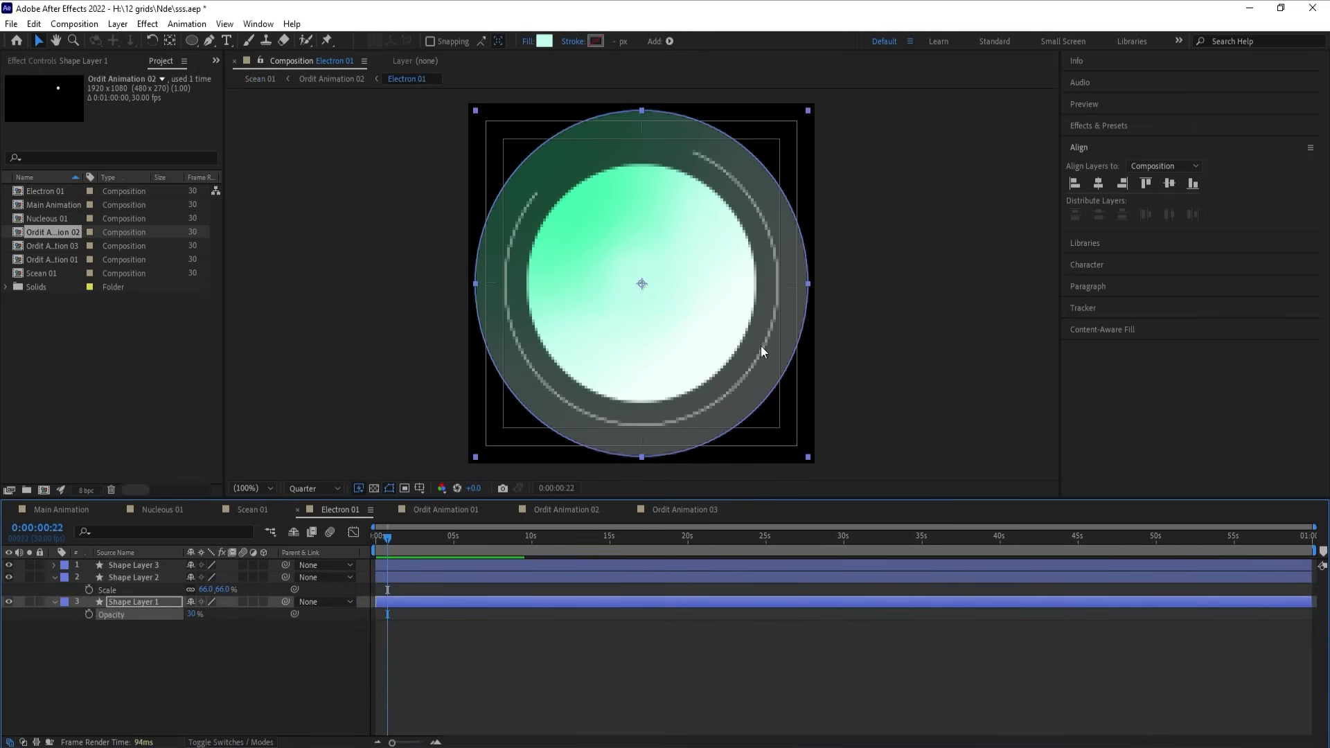
click(251, 510)
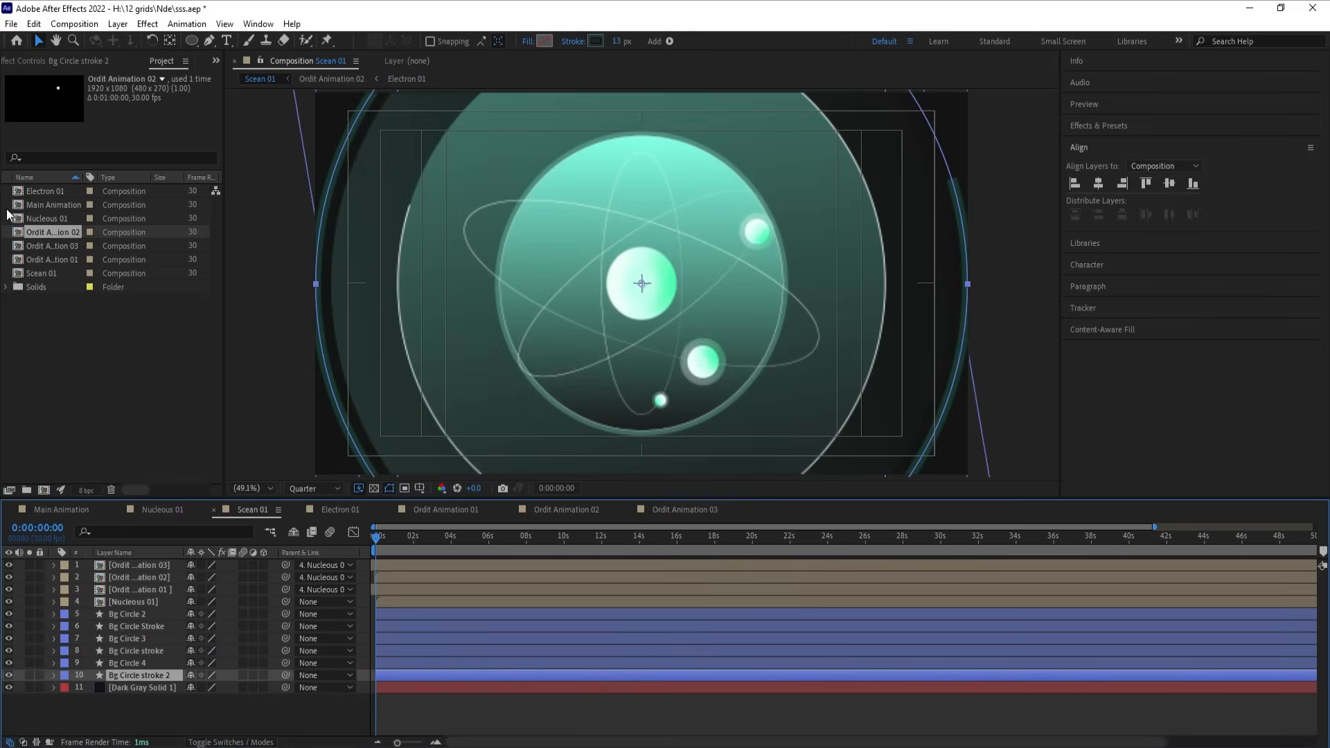
click(41, 193)
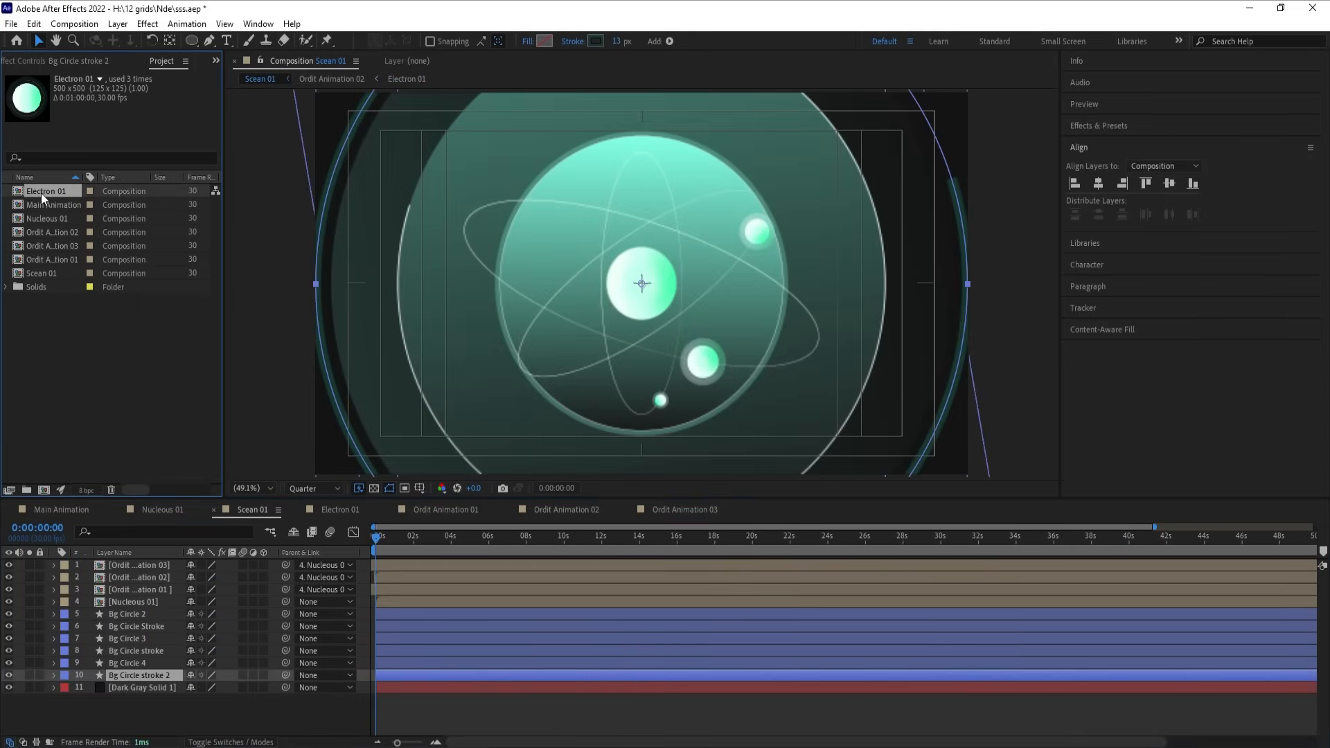
key(ctrl+d)
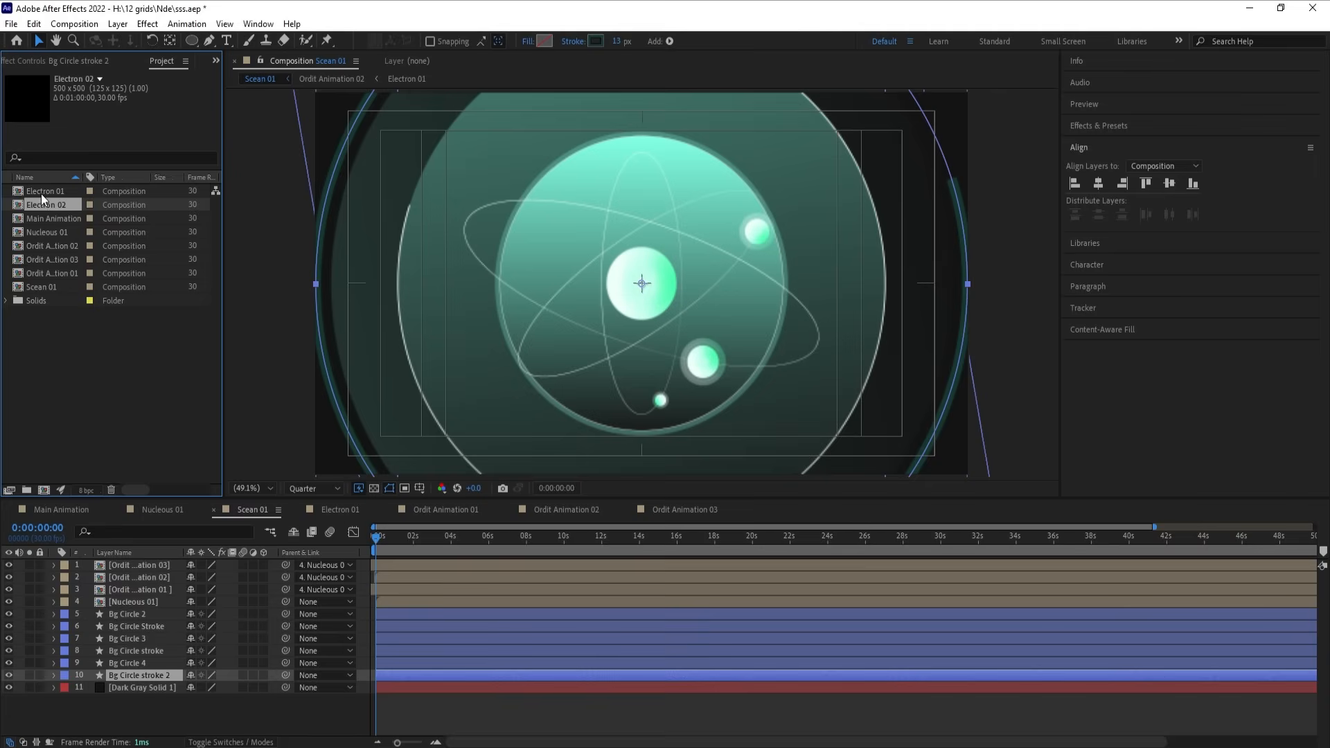
double_click(44, 205)
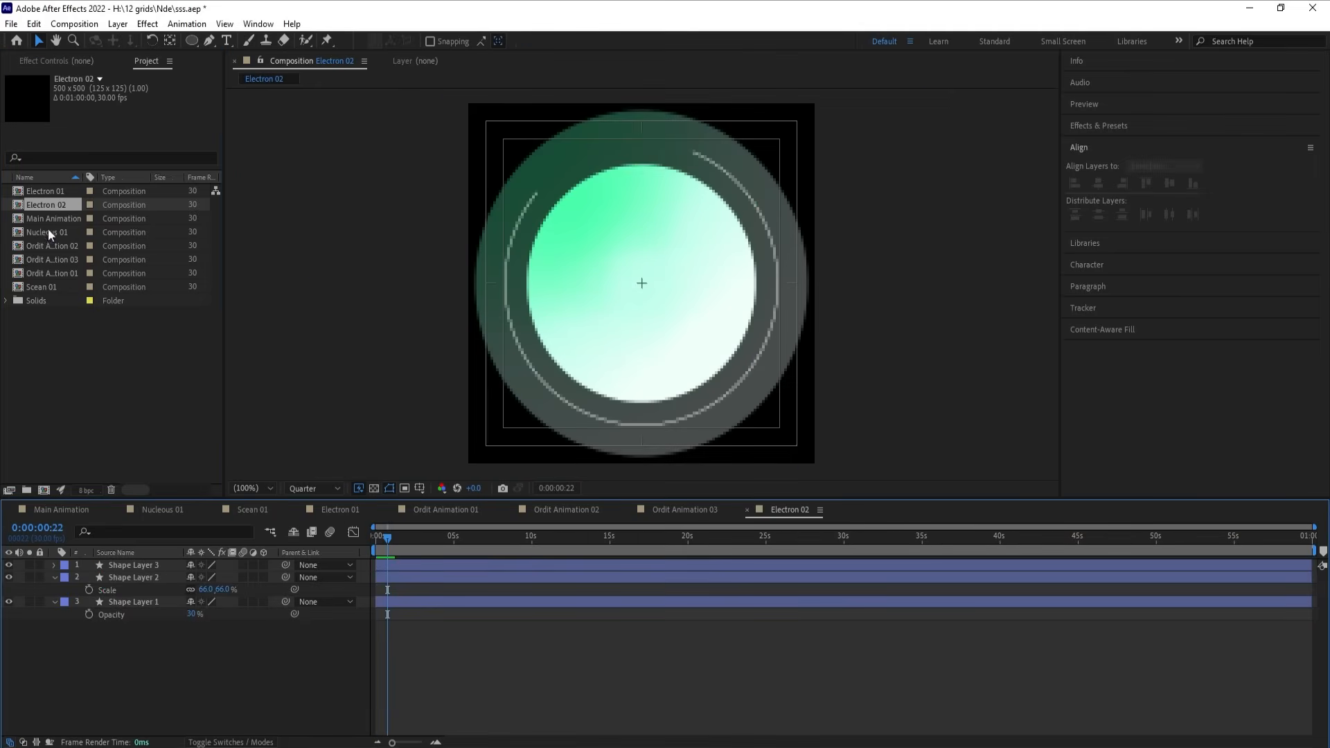
Step: Set the preview resolution to Full and change the fill of the outer circle, Shape Layer 1, to 10FFB9
click(318, 489)
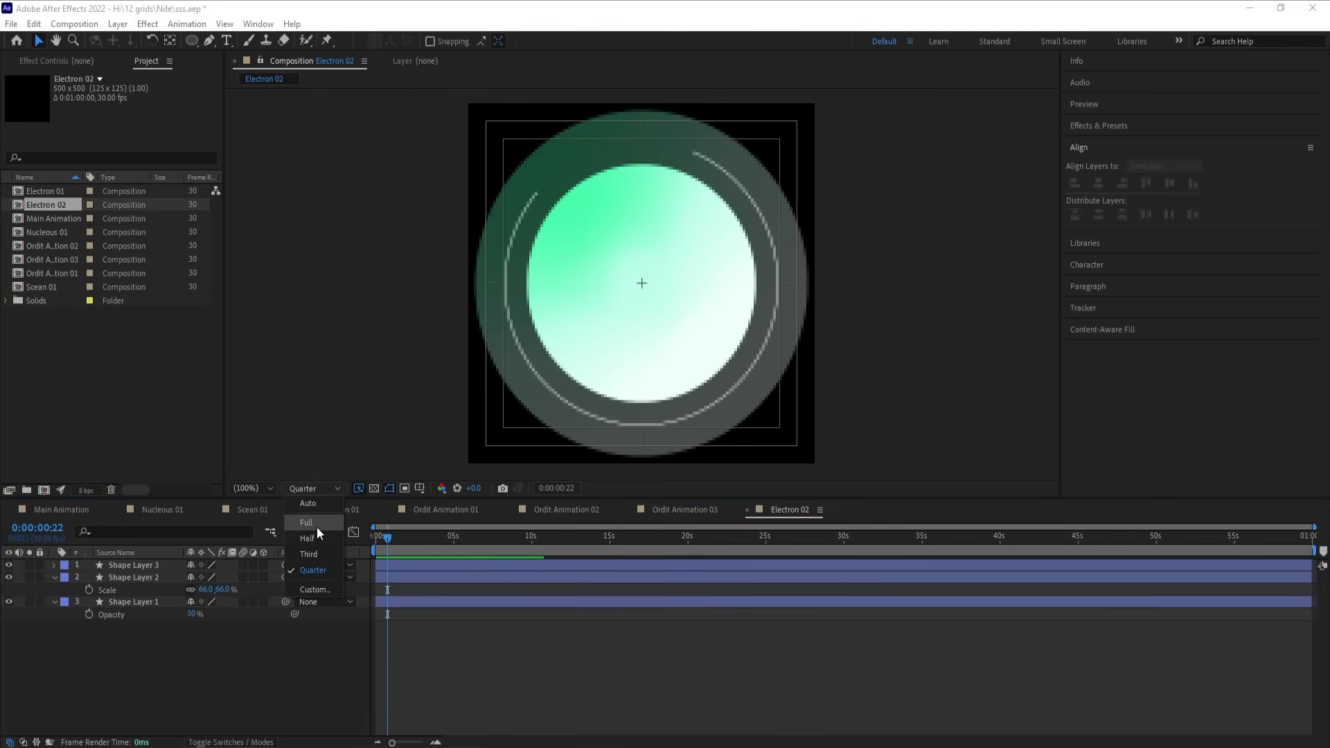
click(317, 526)
click(119, 604)
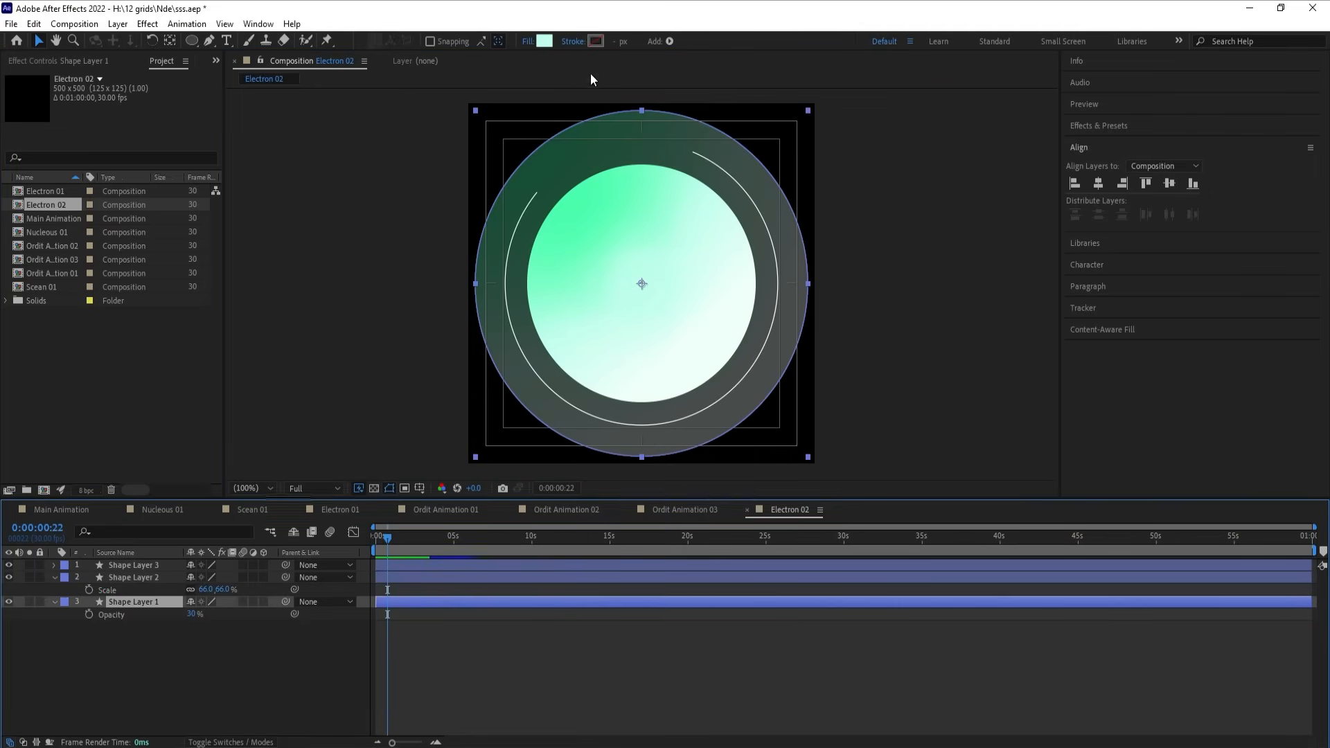
click(546, 41)
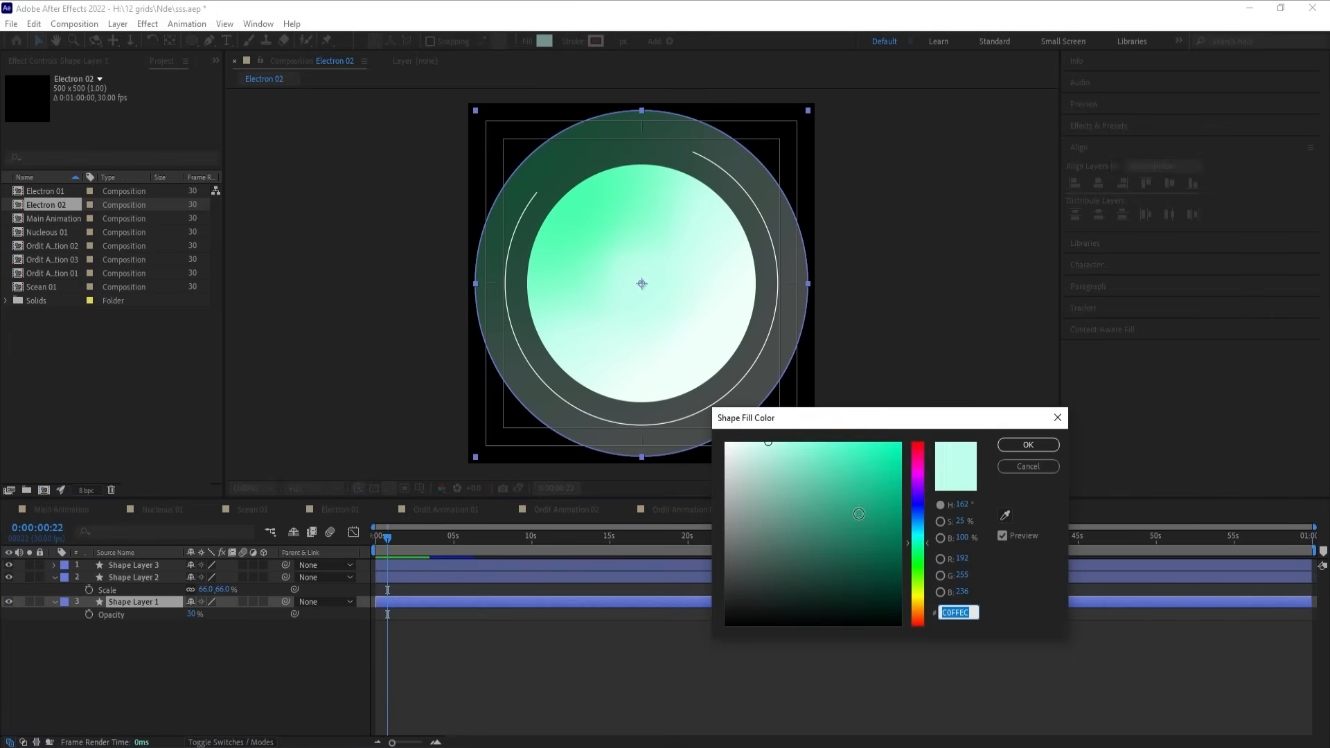
drag(880, 467, 890, 407)
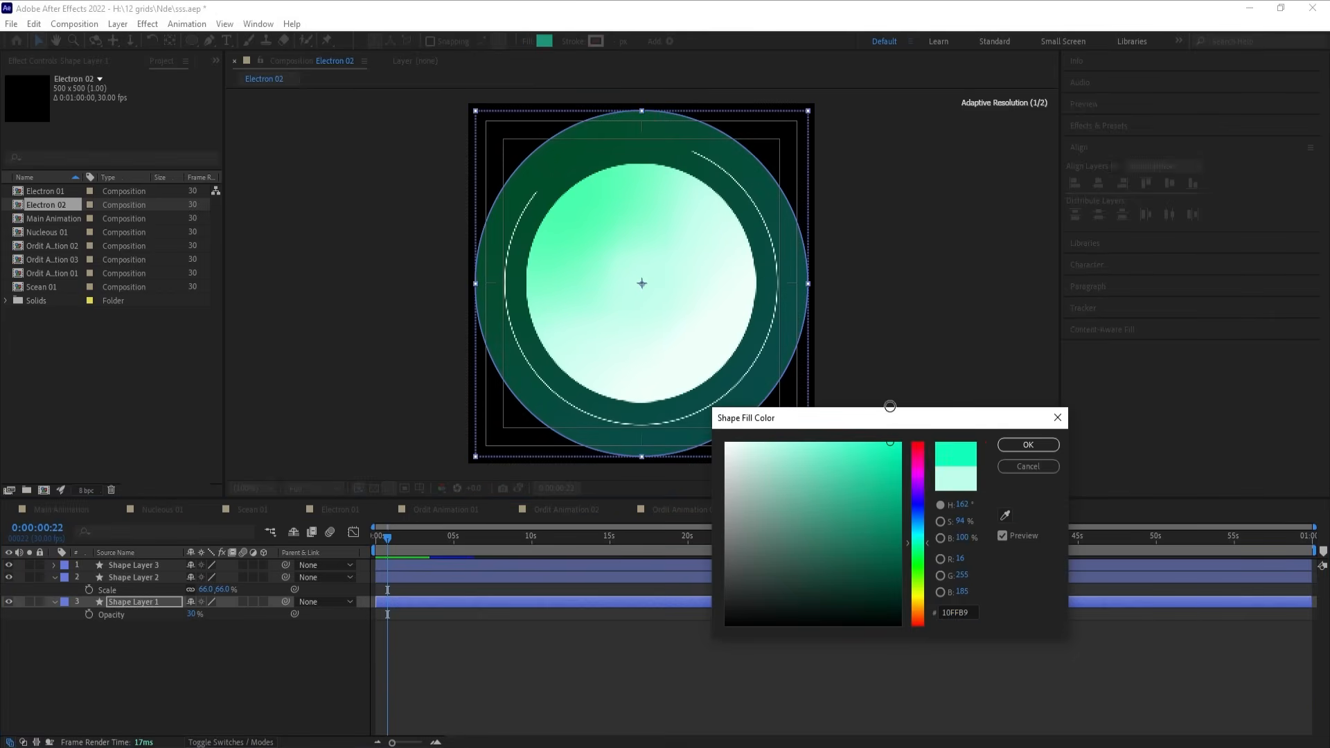
click(1028, 445)
Step: Change the fill of the inner circle, Shape Layer 2, from pale mint to a vivid saturated green-teal
click(170, 579)
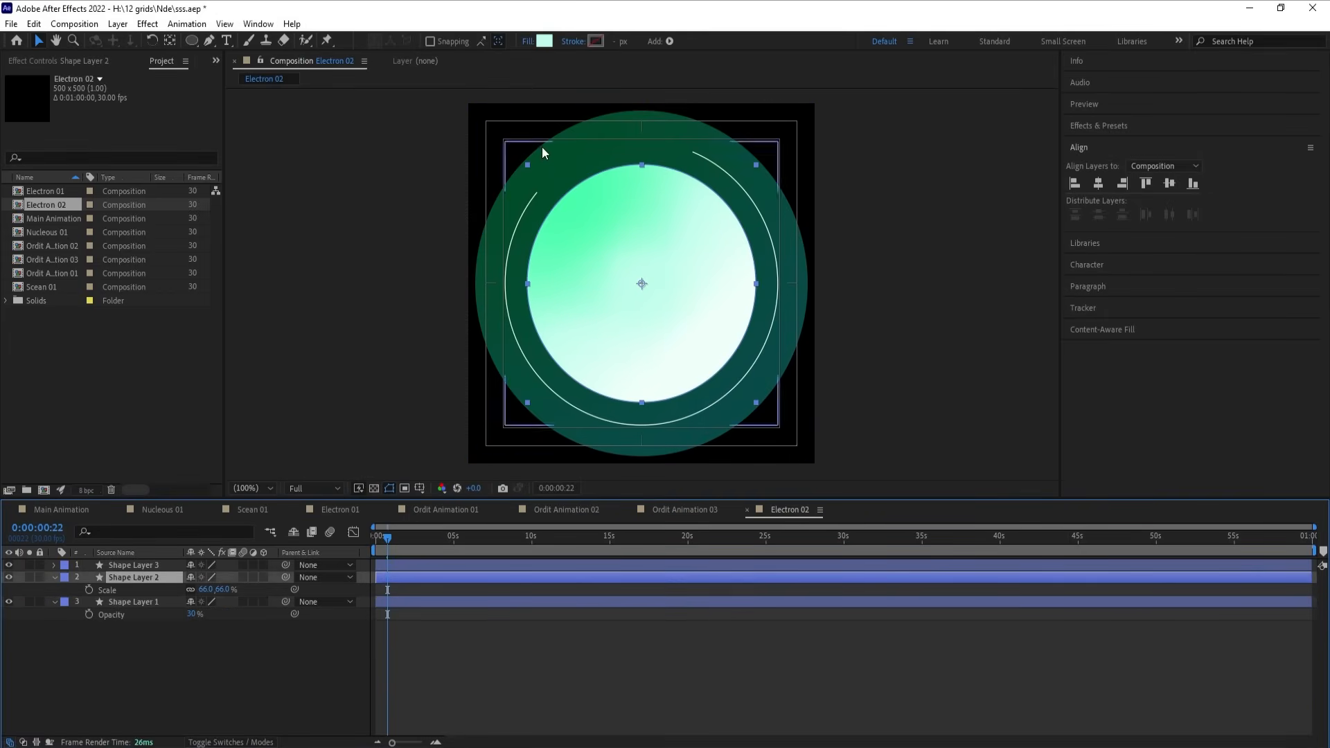
click(545, 42)
drag(842, 460, 897, 395)
click(1028, 445)
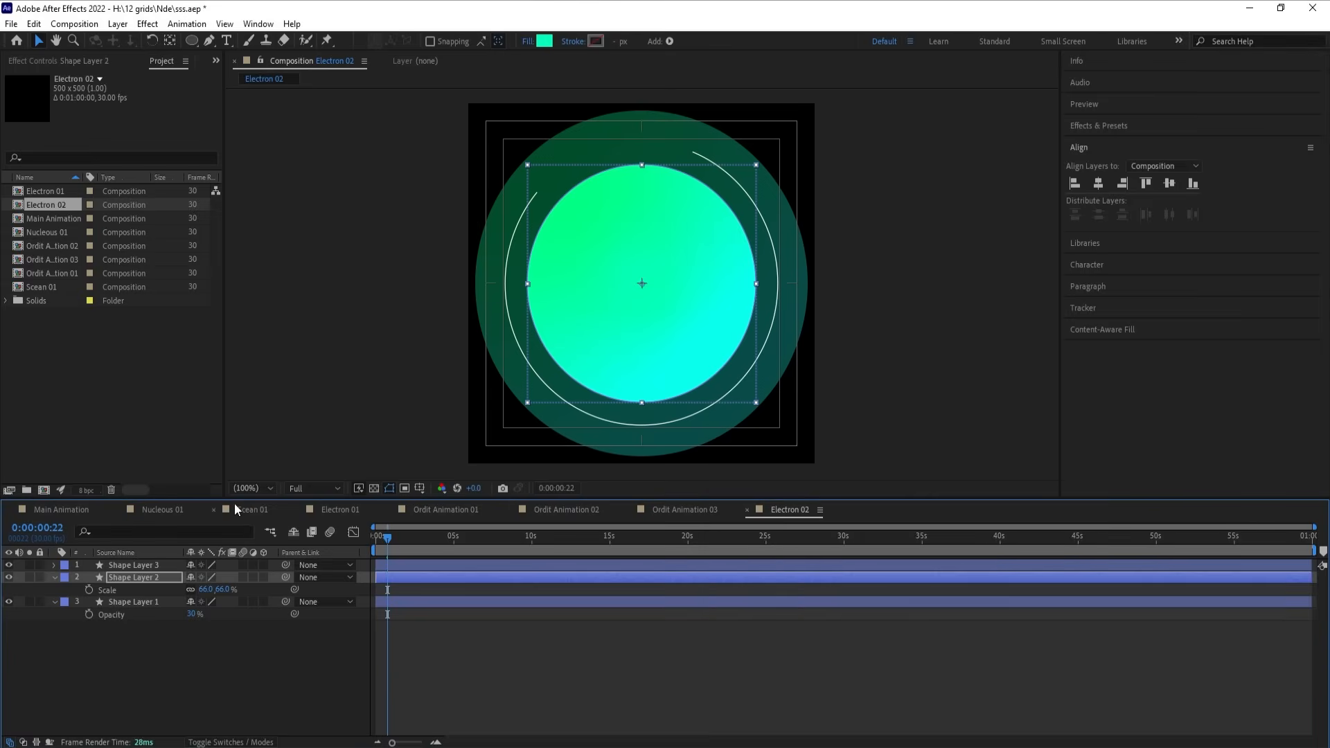
click(120, 566)
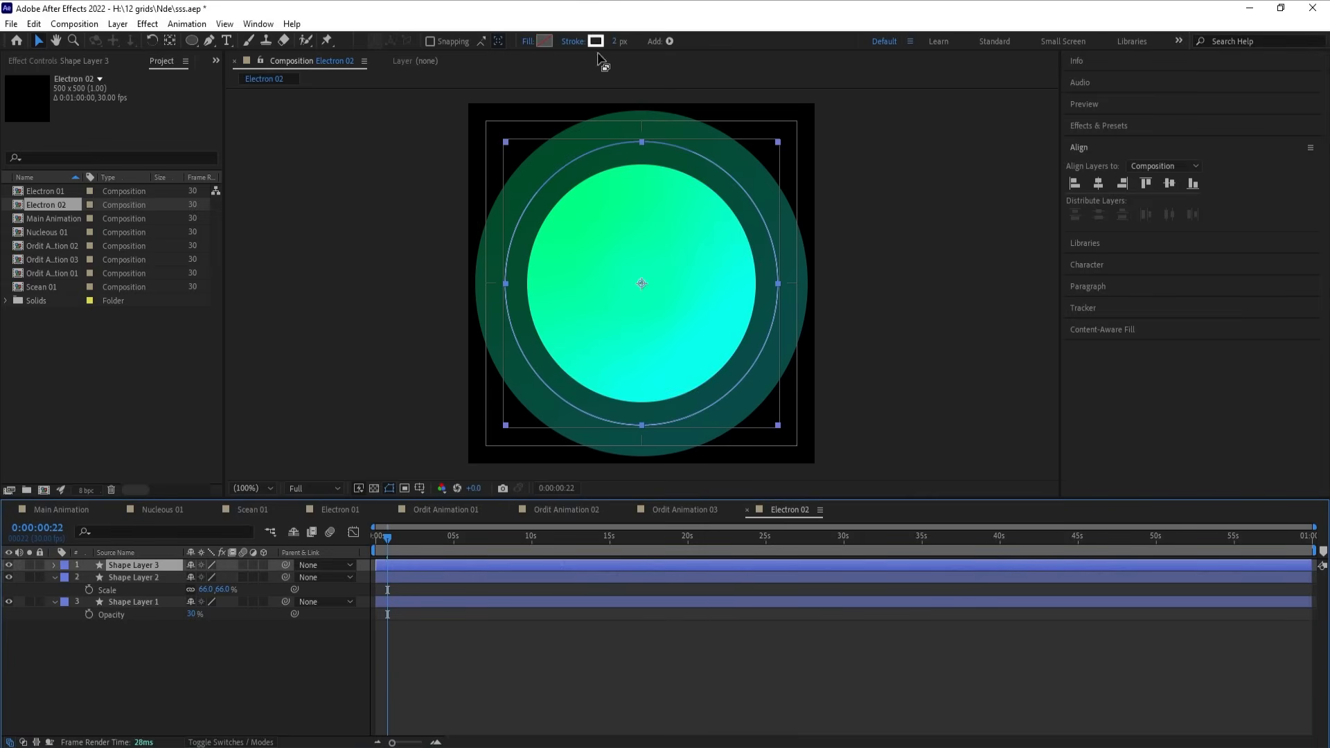
Step: Add the Electron 02 composition to Scean 01 directly below Bg Circle 3 and toggle its visibility to check it
click(252, 510)
mouse_move(29, 206)
mouse_down()
mouse_move(47, 210)
mouse_move(162, 641)
mouse_up()
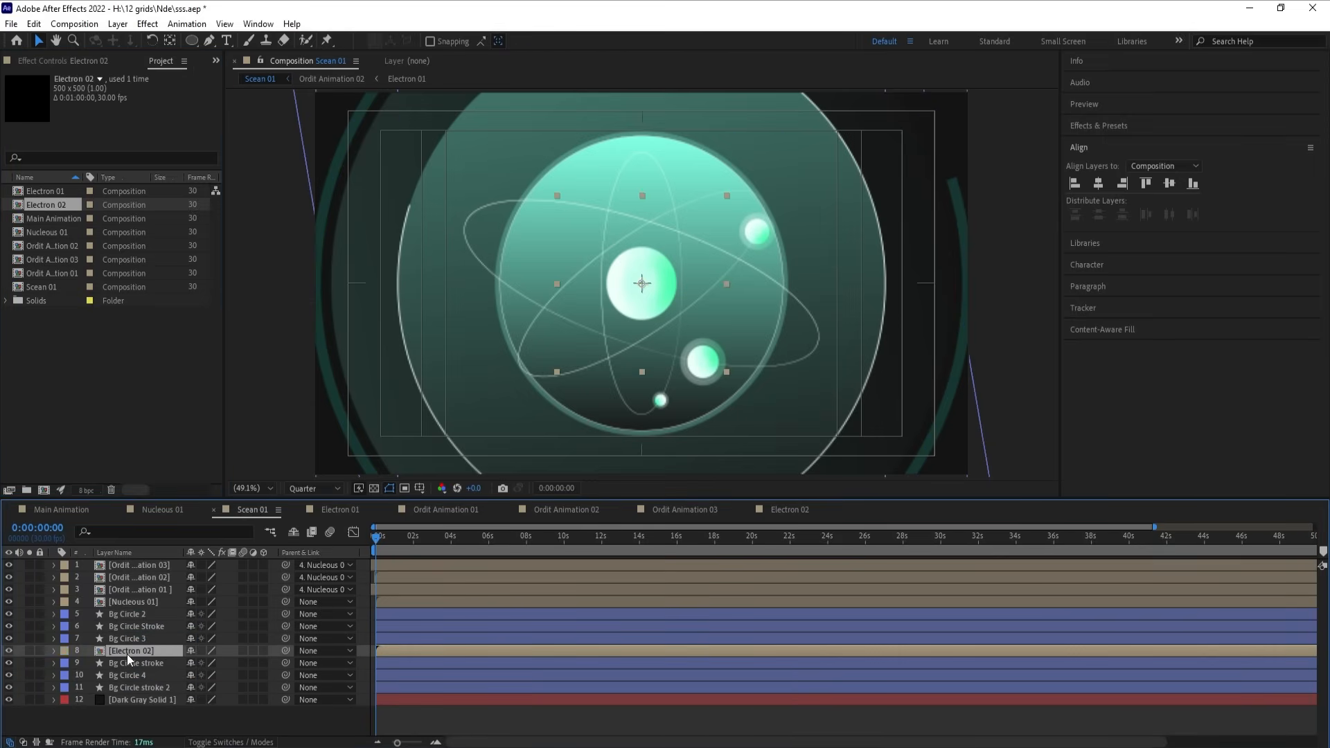
click(10, 652)
click(10, 652)
Step: Scale Electron 02 to 37%, place it on the large circle outline's upper-left edge and move its layer to the top of the stack
key(s)
drag(202, 663, 218, 630)
key(ctrl+z)
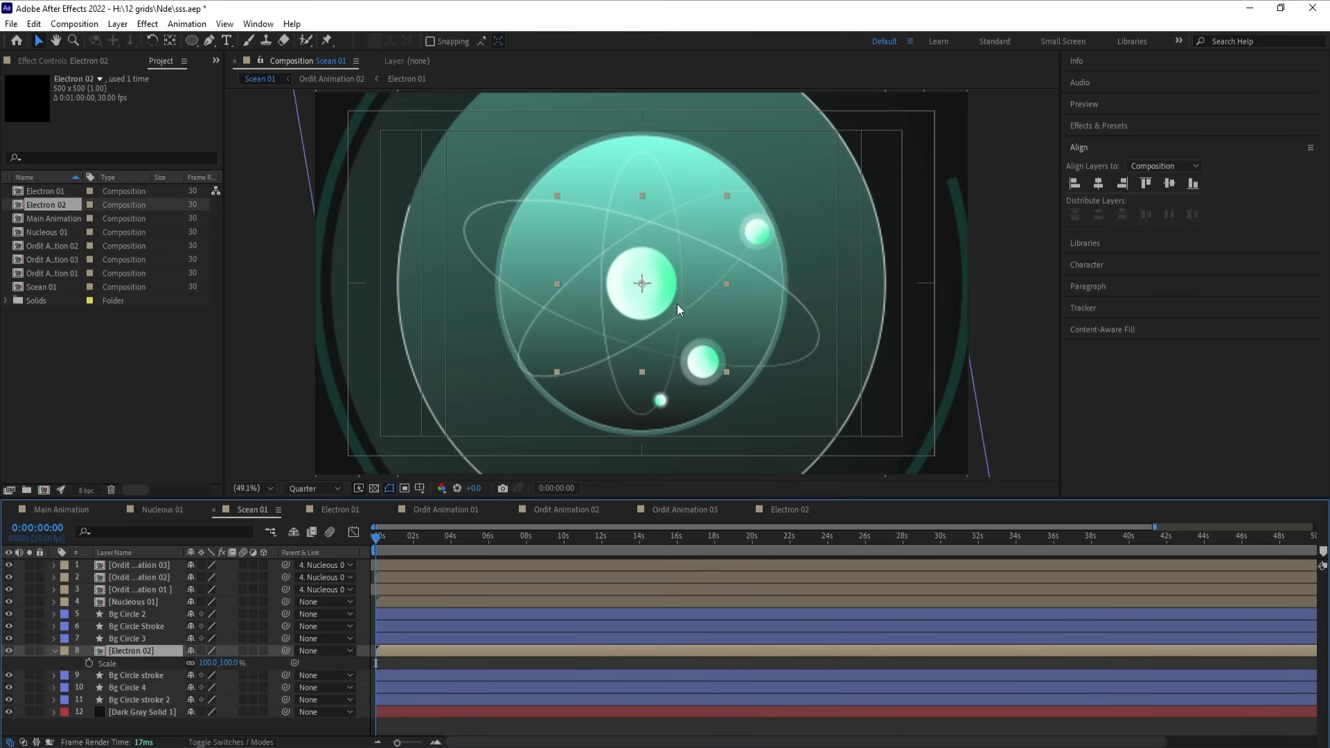
drag(660, 295, 444, 230)
drag(154, 650, 156, 577)
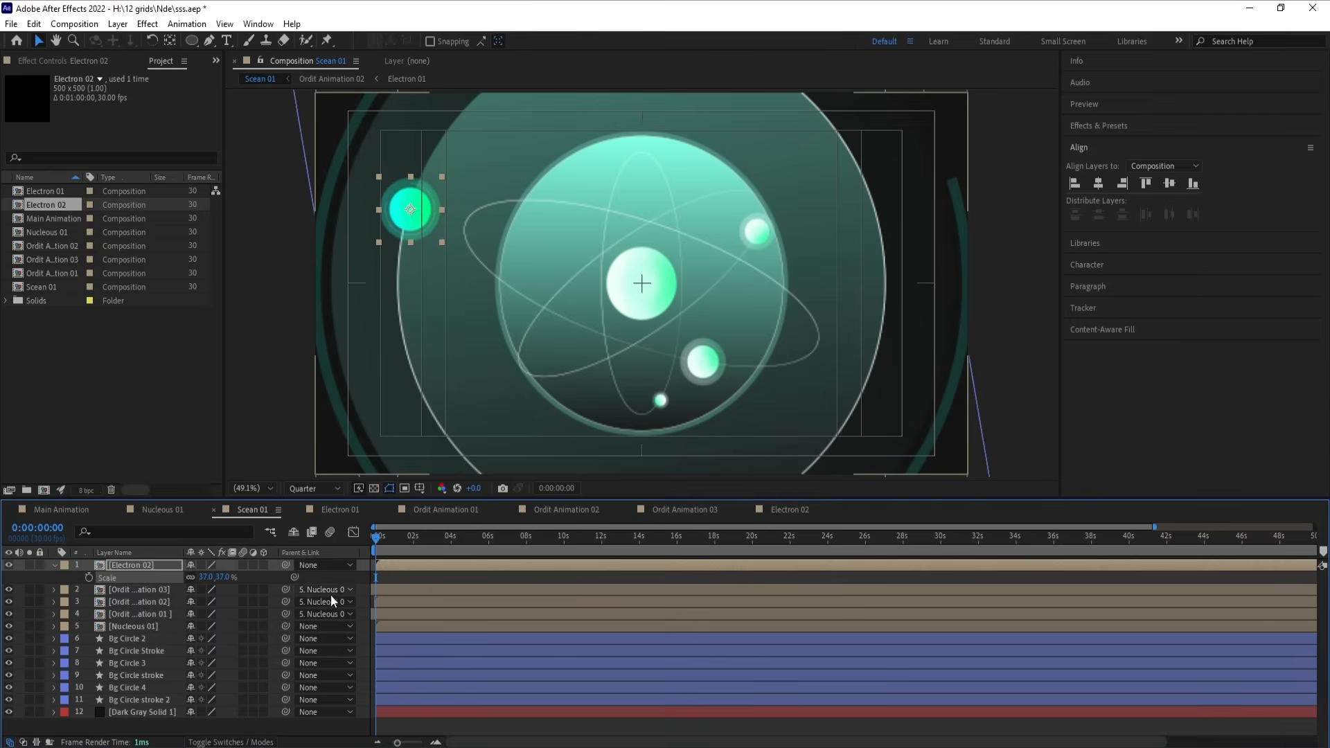
Step: Add a null object to the Scean 01 composition and rename it "Electron controller"
right_click(353, 579)
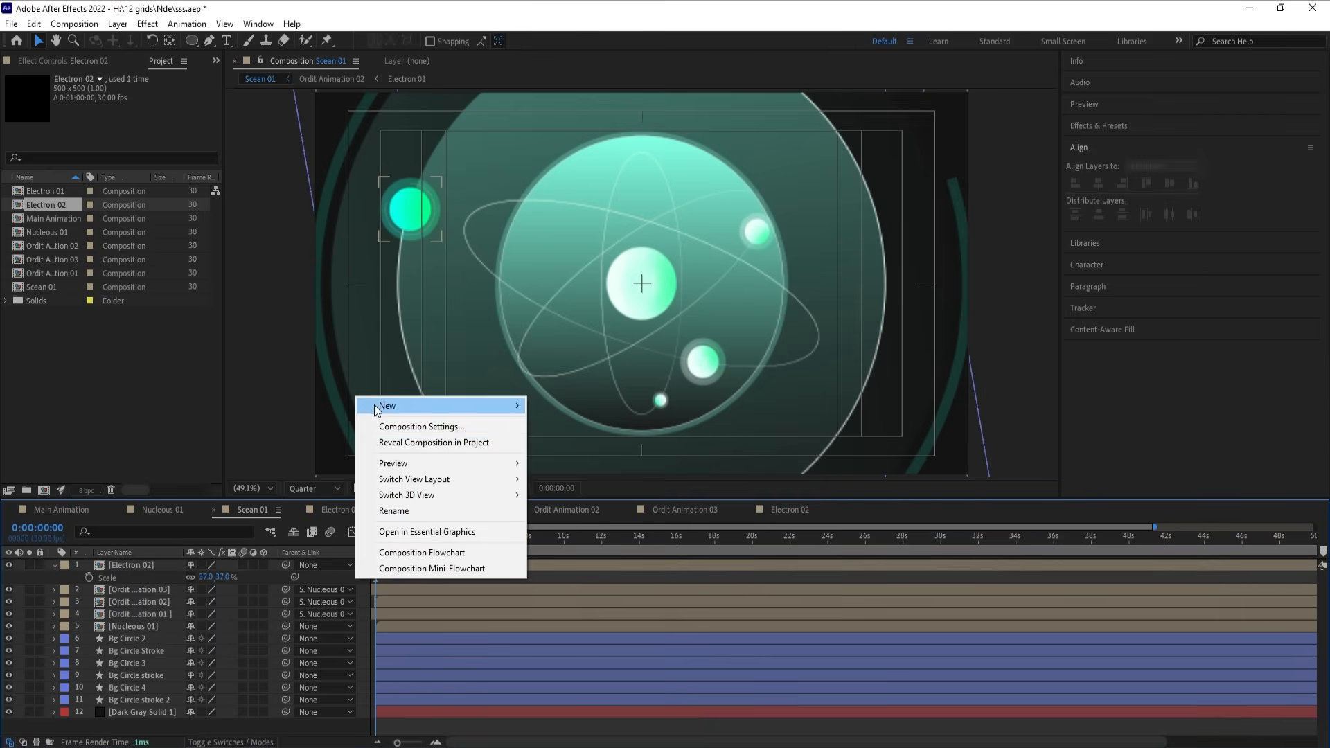
mouse_move(377, 411)
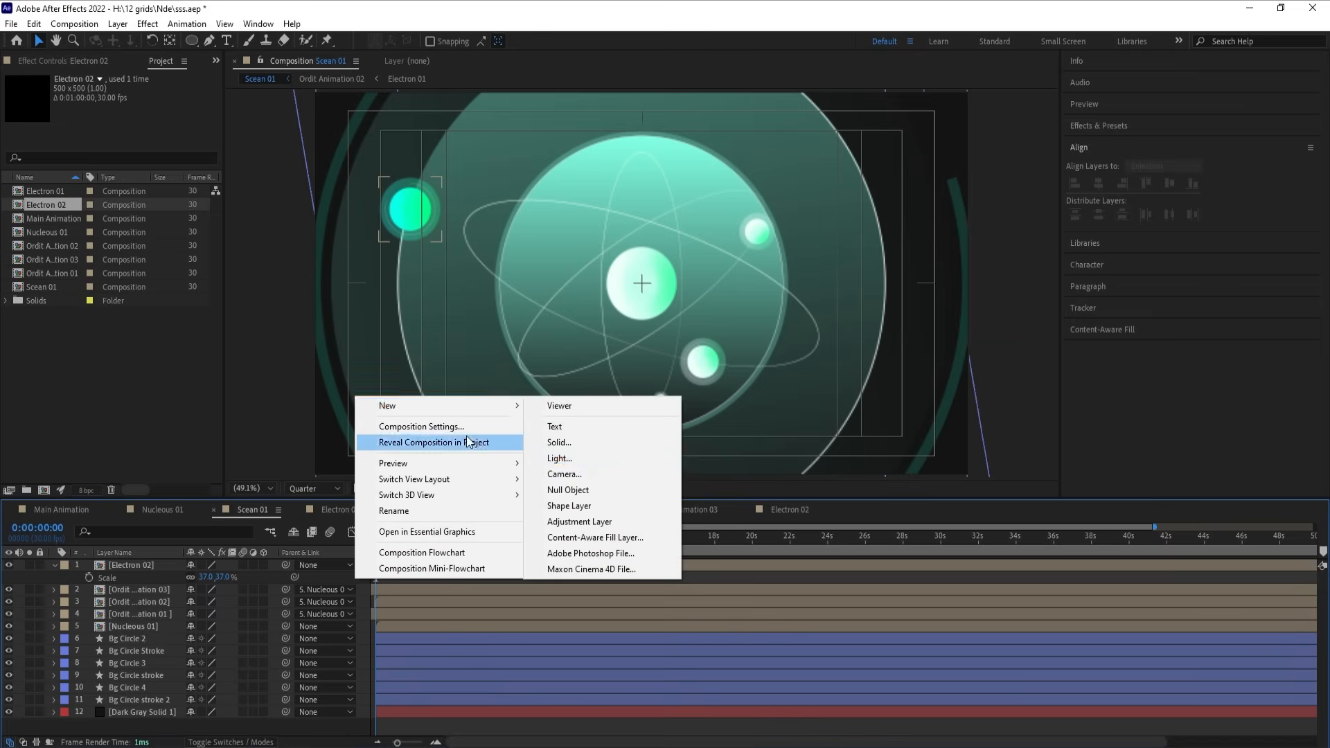
click(568, 490)
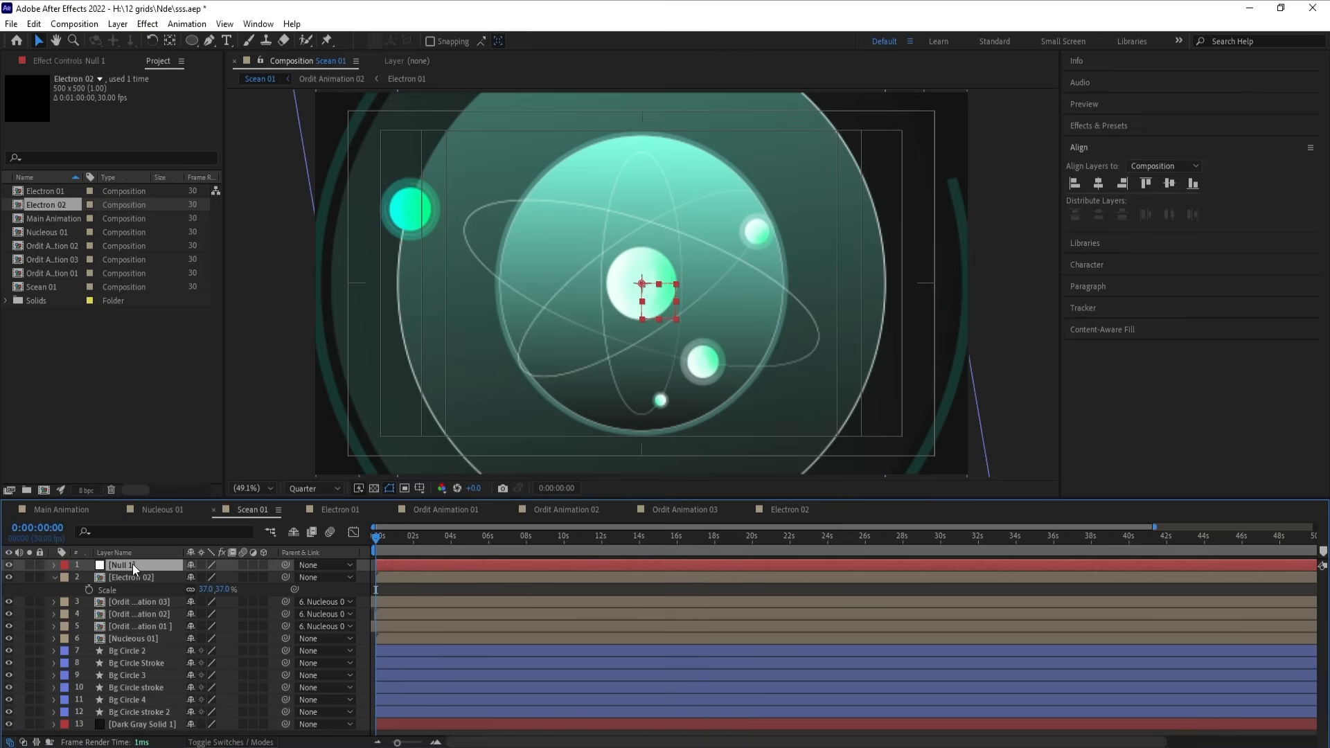
key(Return)
text(Electron co)
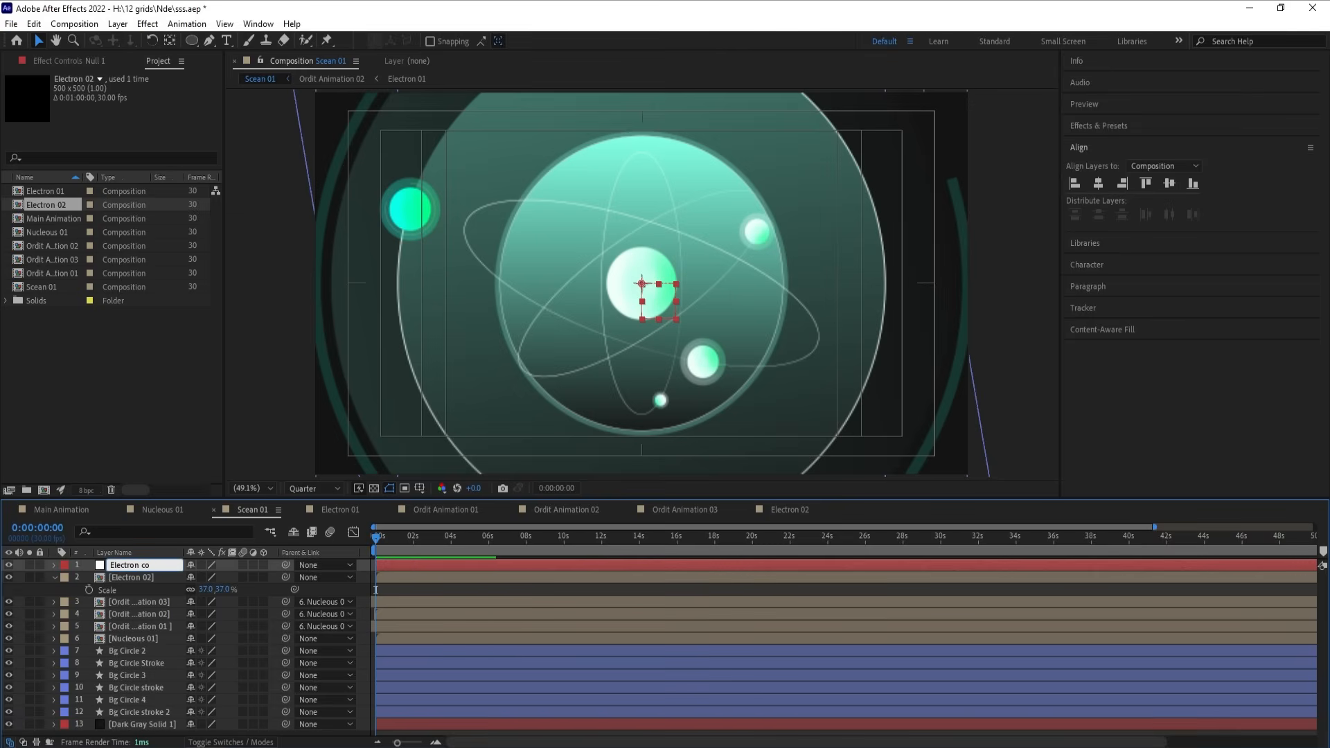
text(ntroller)
key(Return)
Step: Parent the Electron 02 layer to Electron controller and try rotating the controller to -31°
click(123, 579)
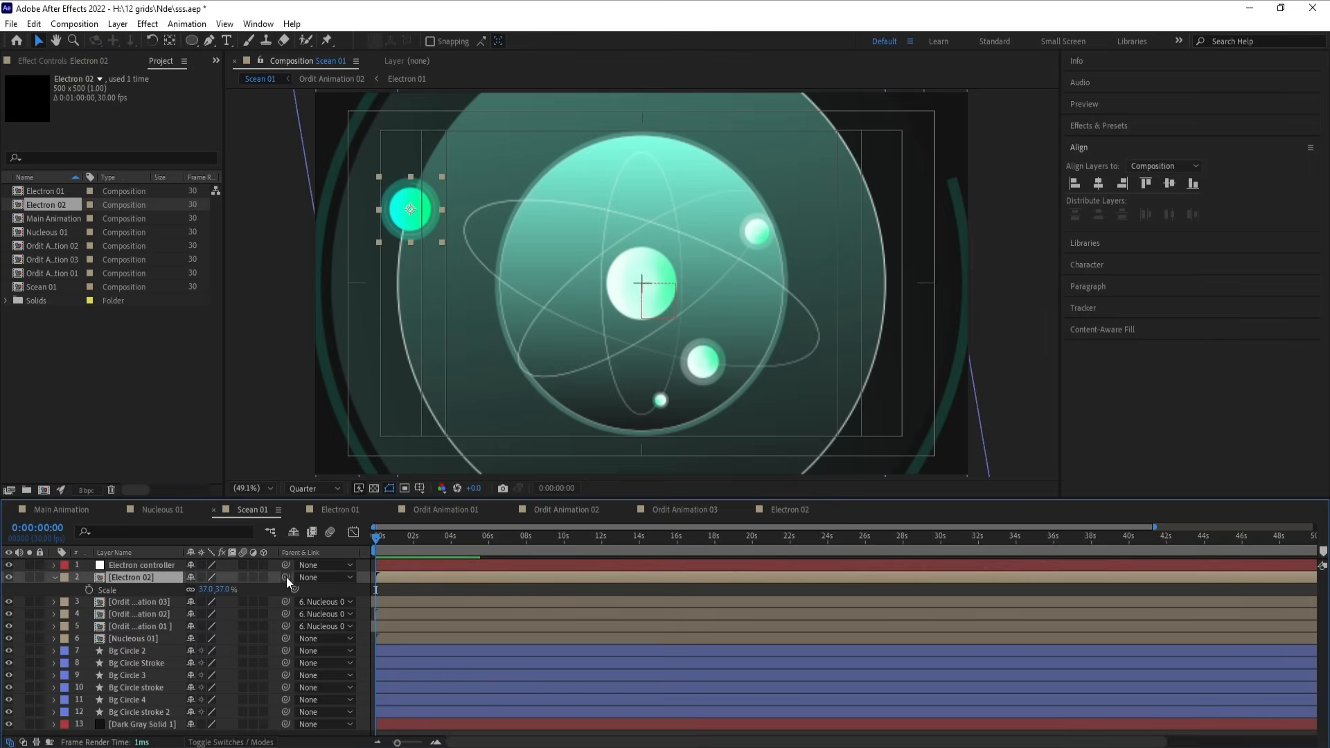
drag(285, 577, 174, 568)
click(134, 564)
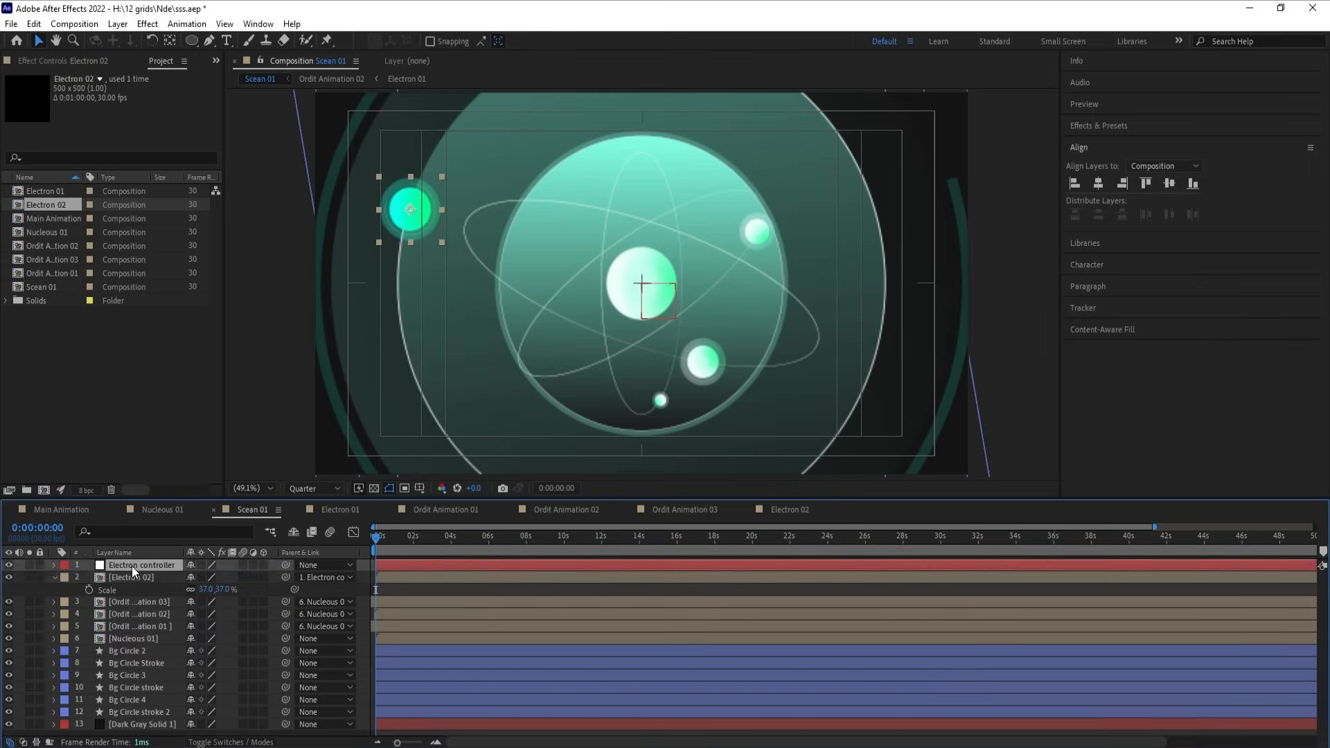
key(r)
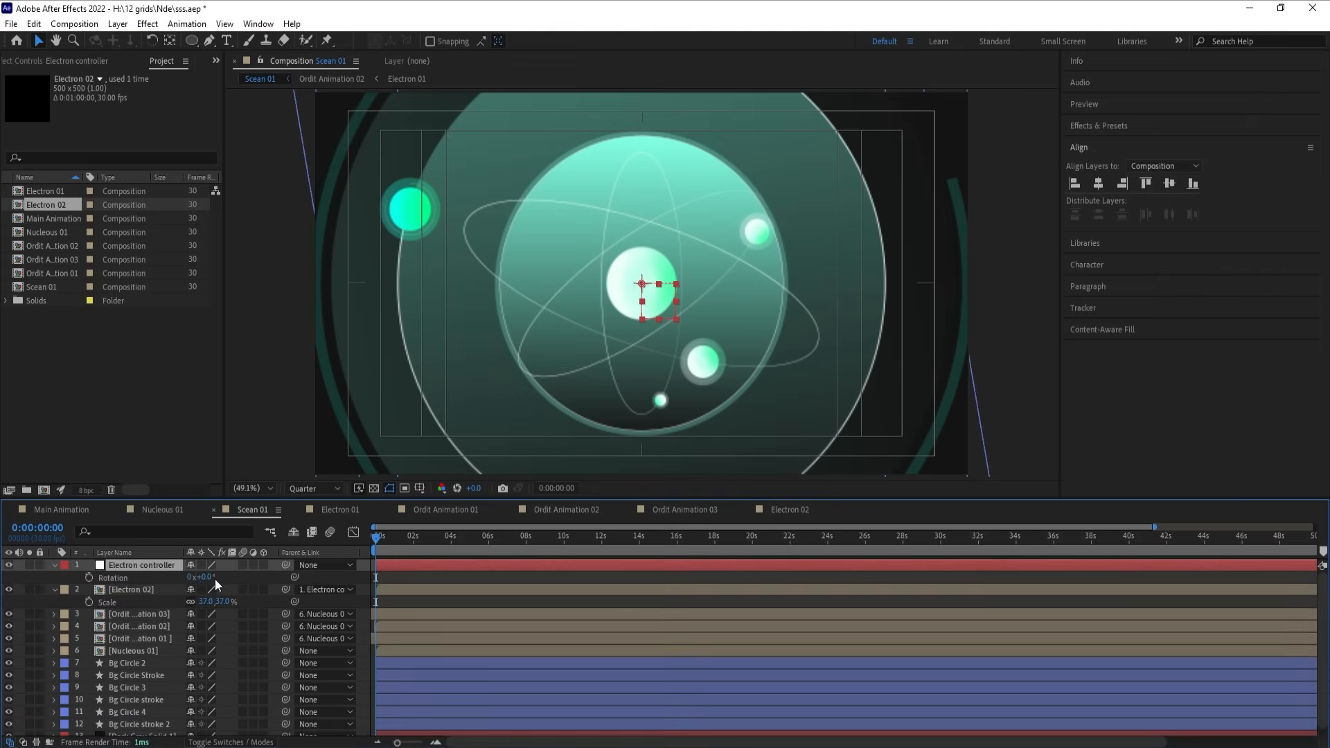
mouse_move(215, 578)
mouse_down()
mouse_move(236, 575)
mouse_move(189, 586)
mouse_move(219, 586)
mouse_up()
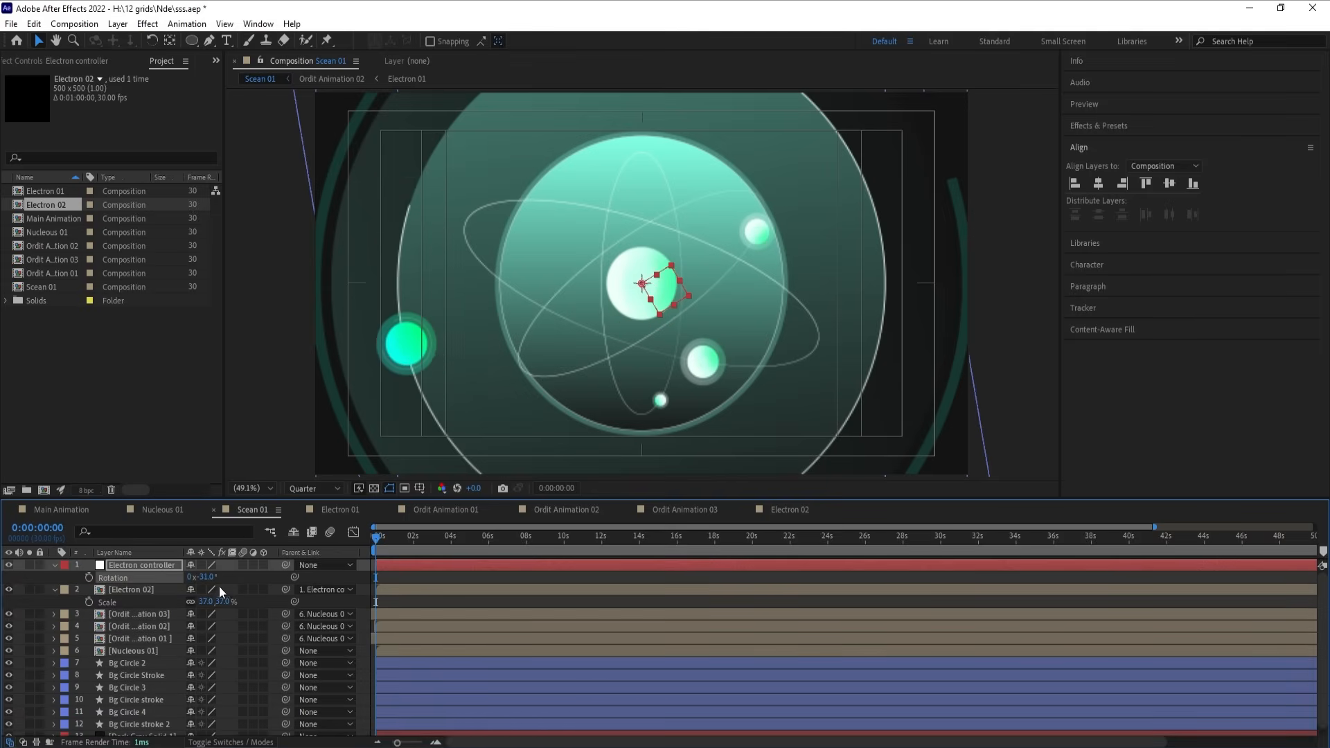
Step: Duplicate Bg Circle stroke, move the copy directly below Electron 02, and solo only the copy and Electron 02
click(139, 705)
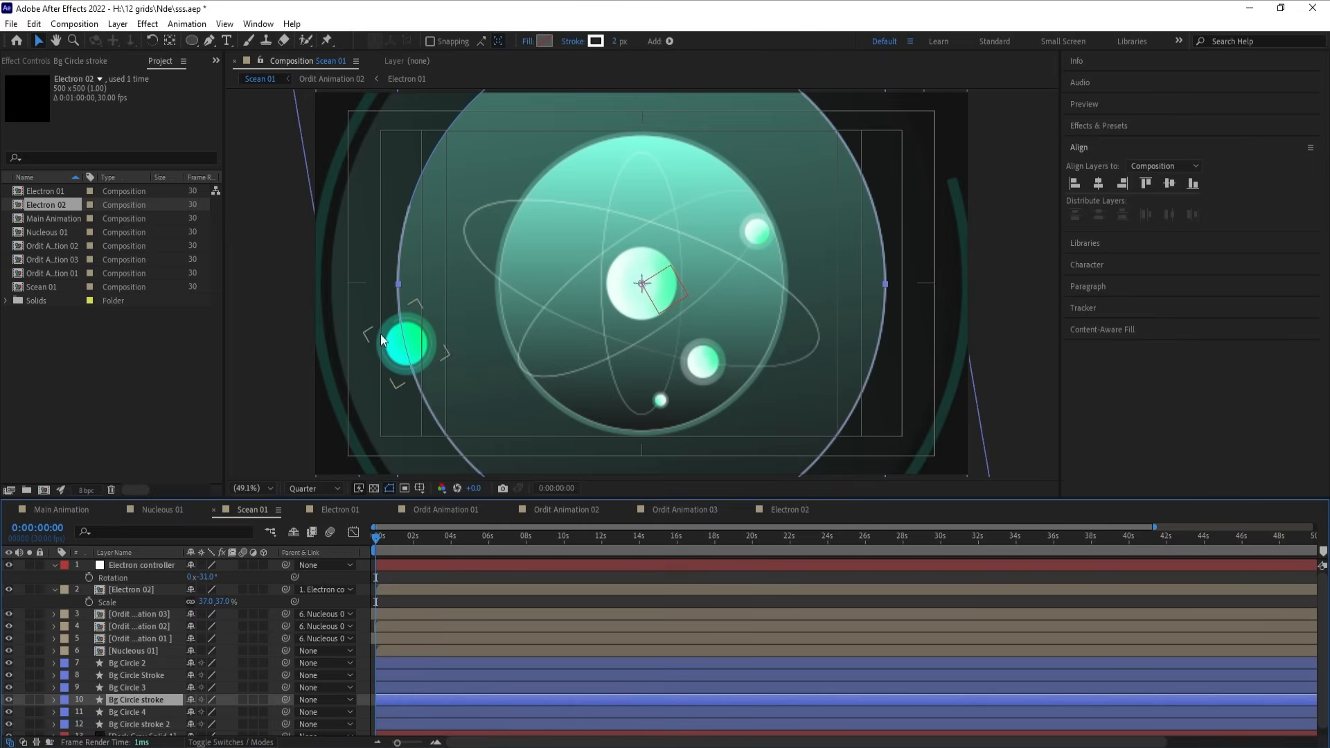
click(30, 700)
key(ctrl+d)
mouse_move(138, 698)
mouse_down()
mouse_move(148, 582)
mouse_move(148, 596)
mouse_up()
click(29, 614)
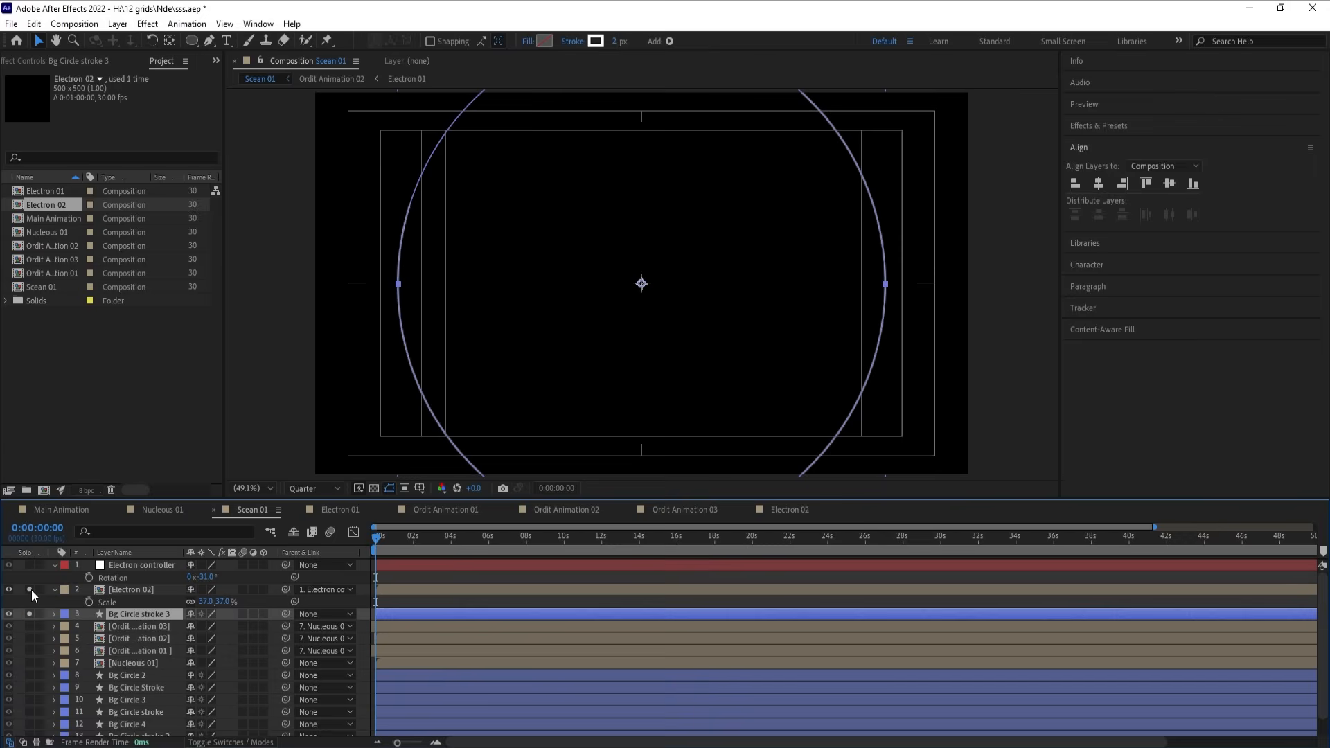
click(30, 589)
Step: Preview the soloed layers, return to the first frame and set Electron controller's rotation to 10°
key(space)
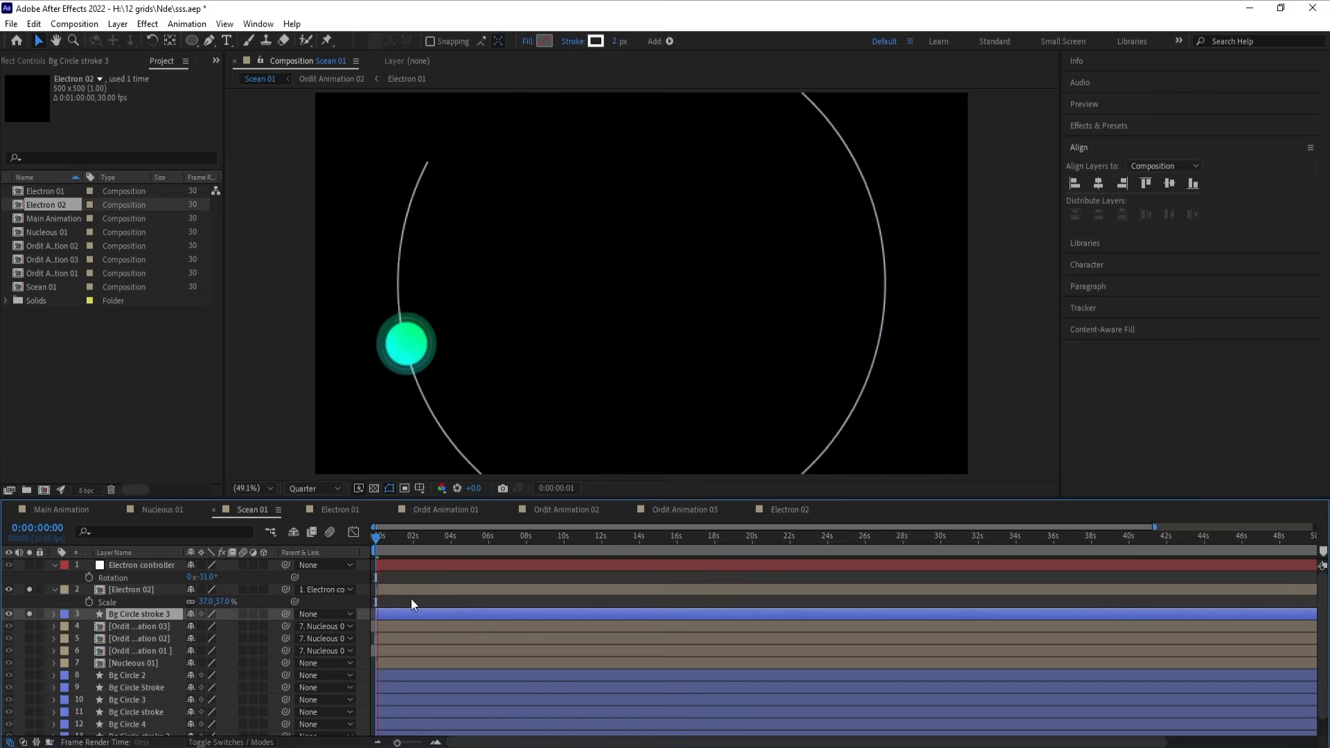
click(406, 544)
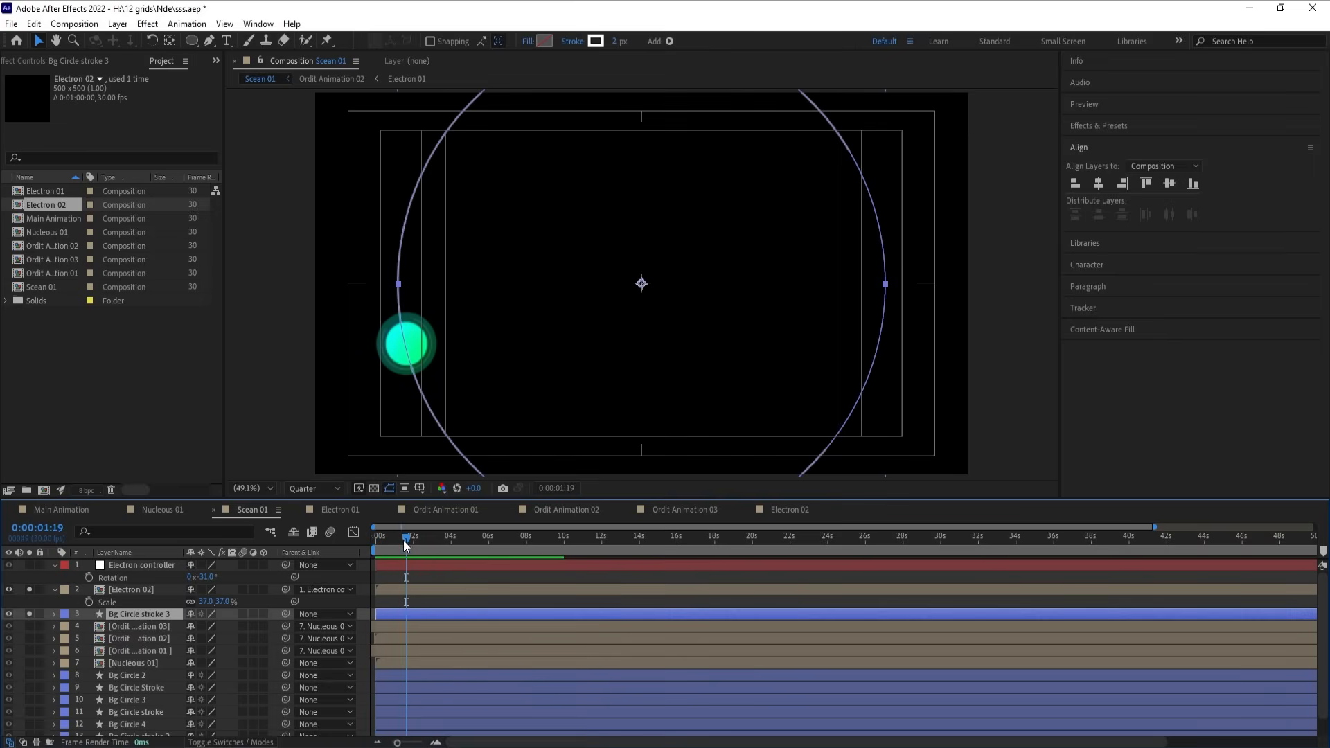
drag(405, 544, 364, 542)
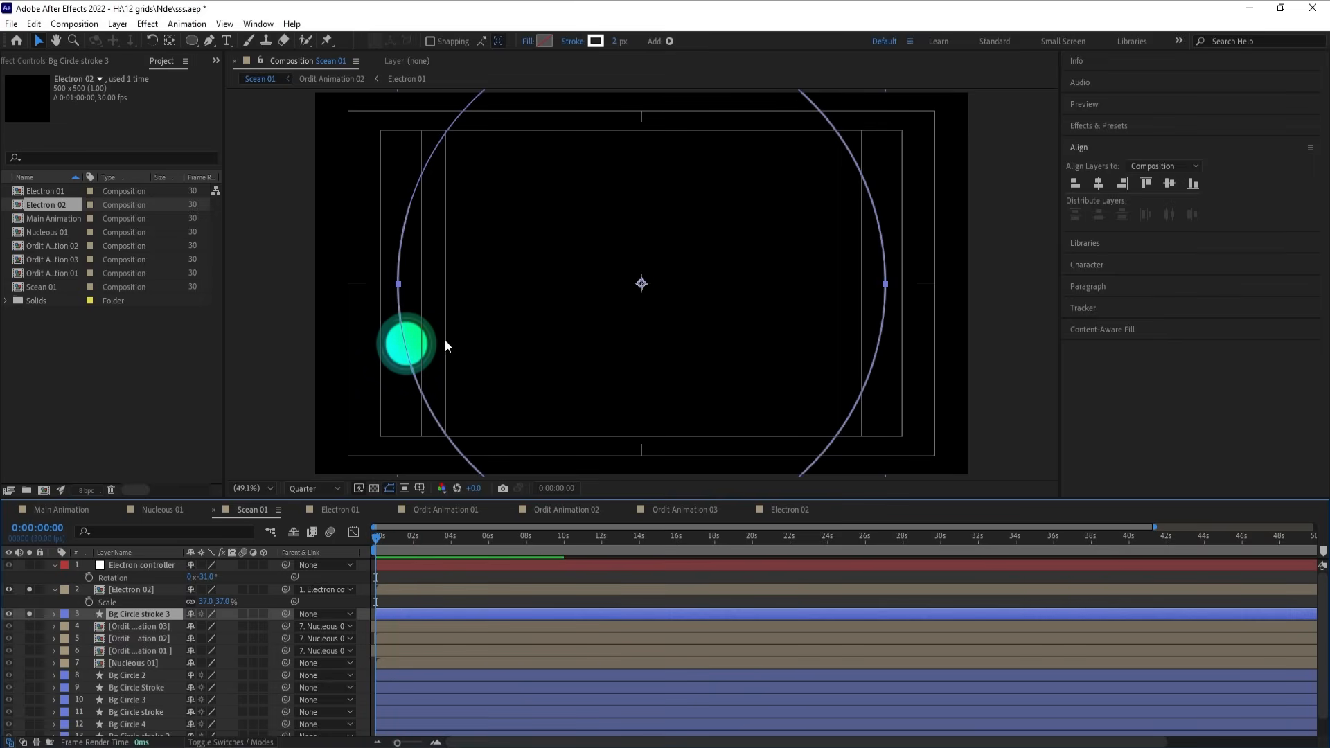
click(162, 563)
drag(202, 576, 233, 567)
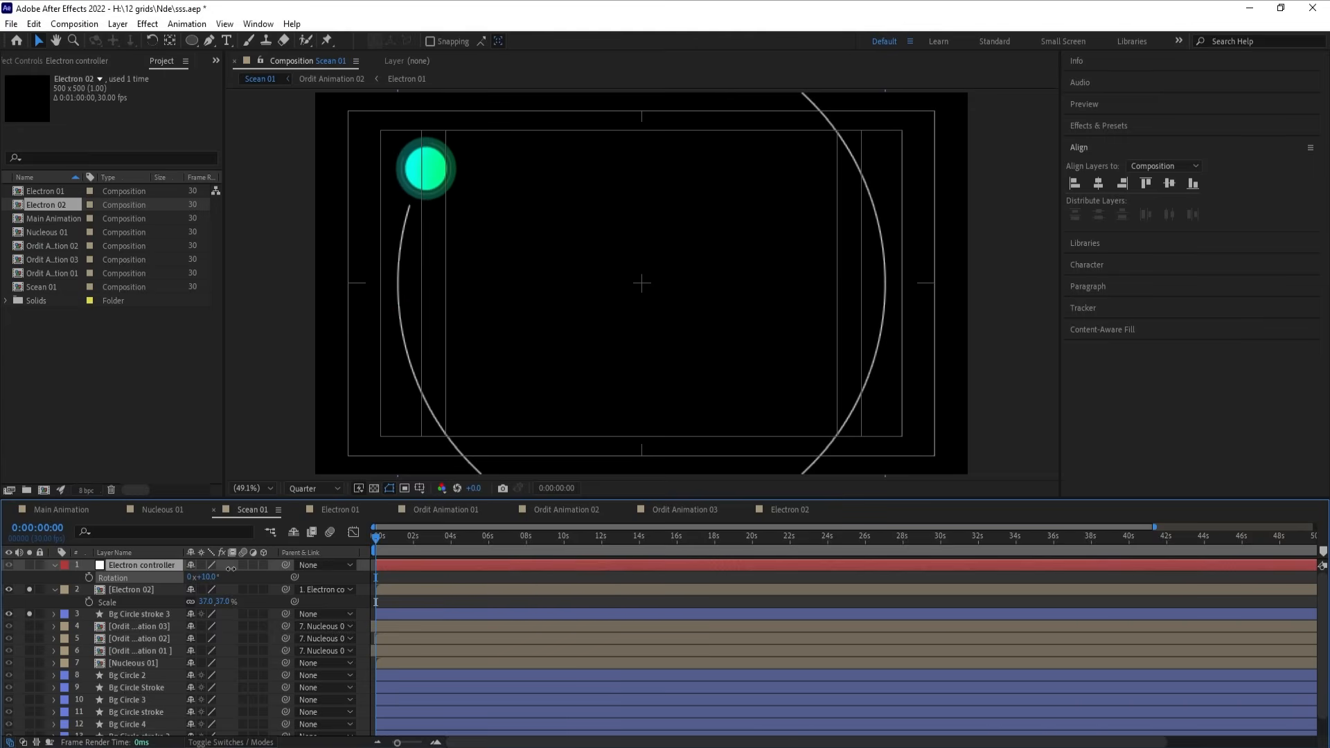
Step: Remove the expression from the Trim Paths Offset of Bg Circle stroke 3
click(111, 613)
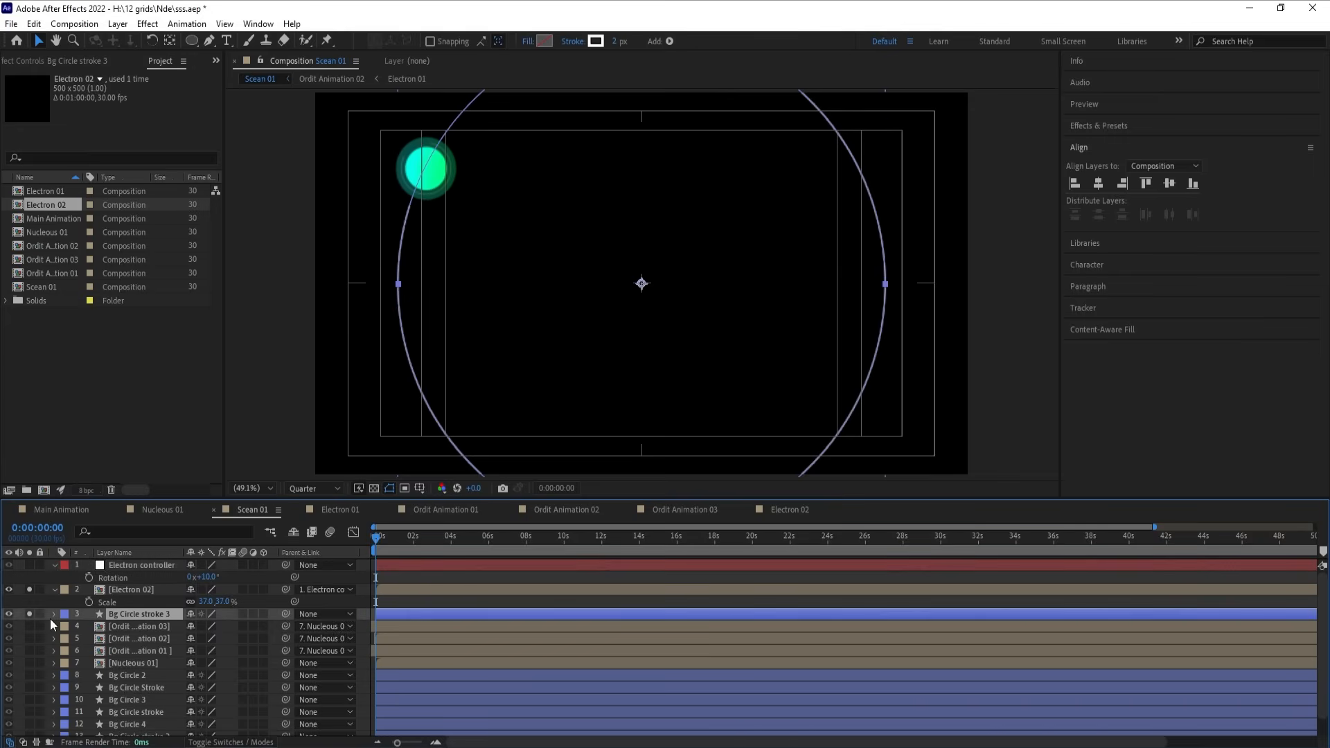
click(52, 617)
click(64, 625)
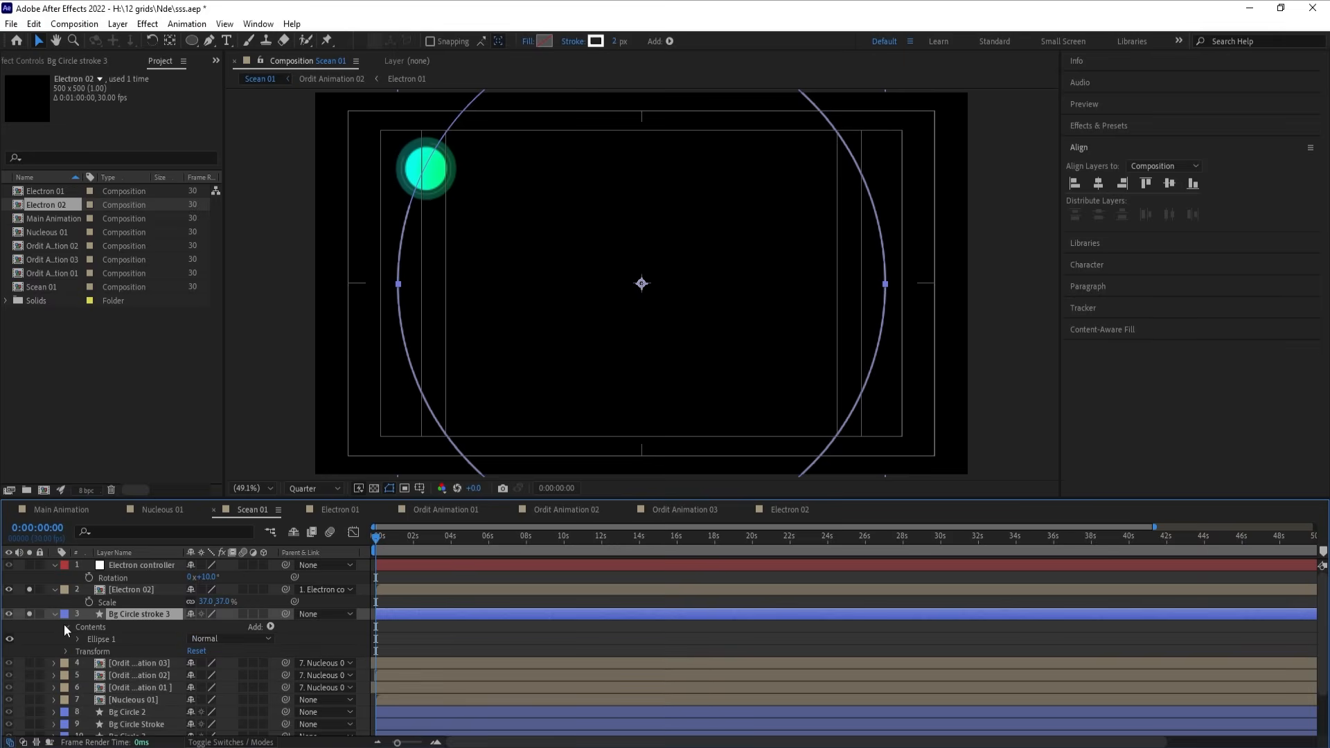
click(78, 638)
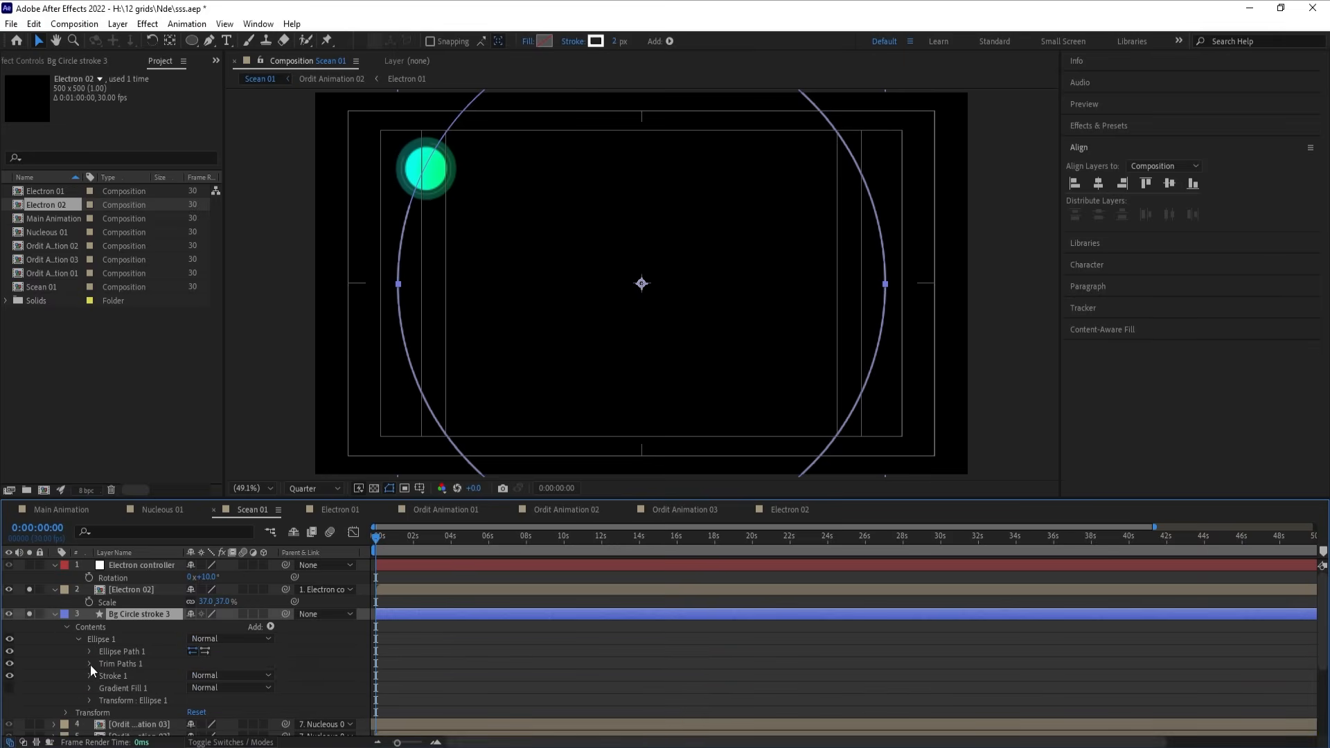
click(89, 663)
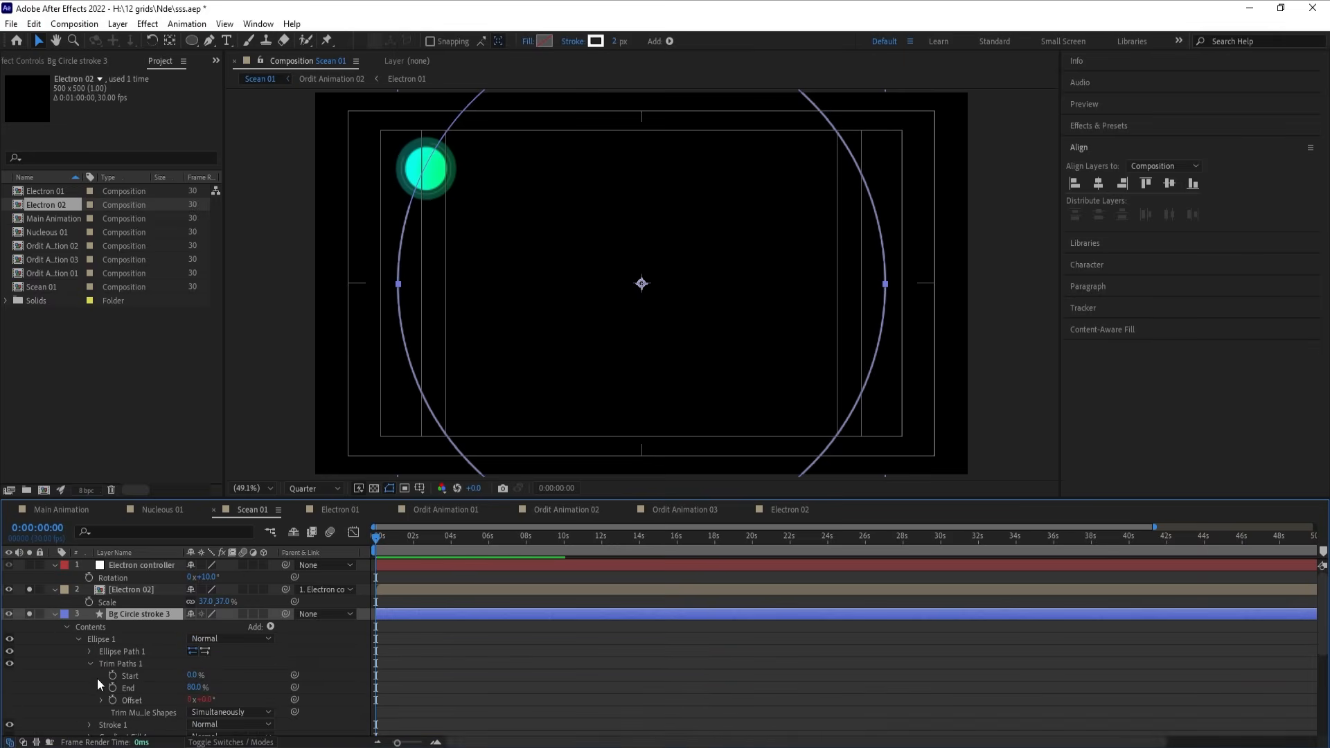
click(131, 699)
click(418, 646)
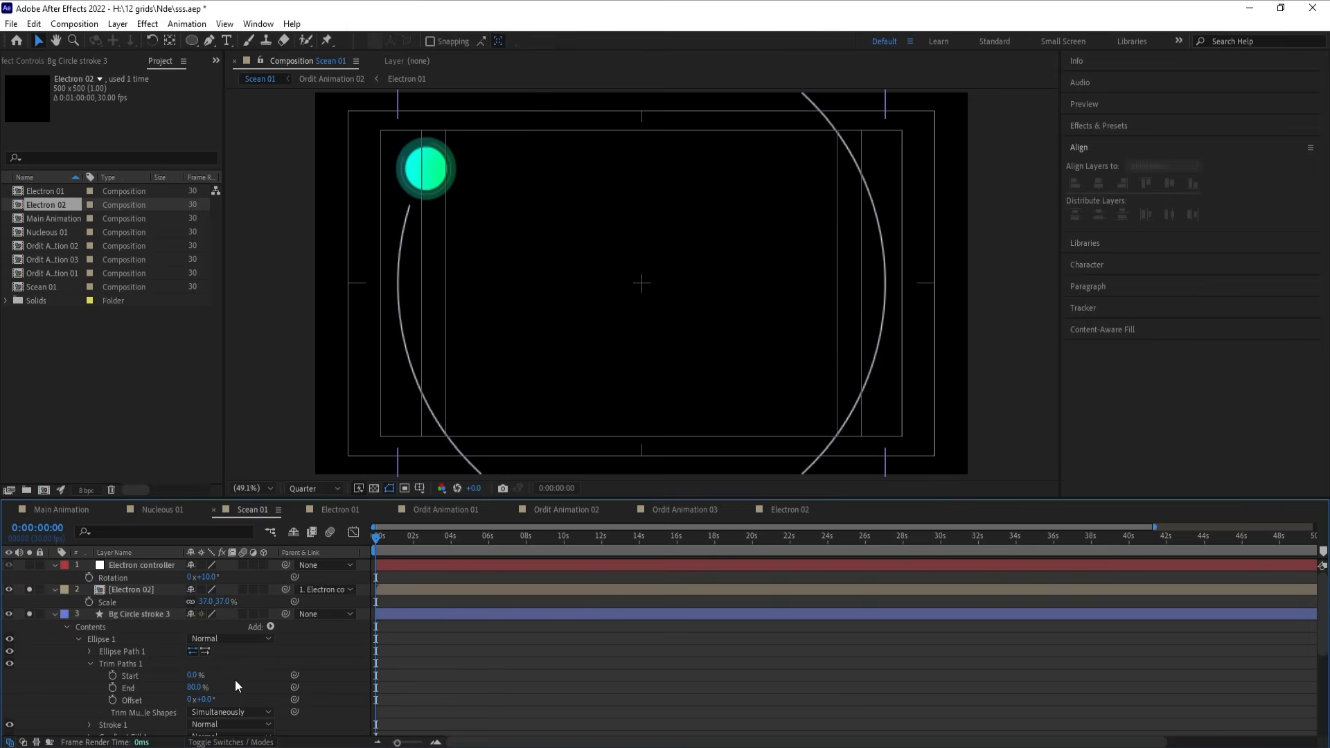
Step: Trim Bg Circle stroke 3 to a short arc trailing the electron, with Start at 67% and End at 83%
drag(194, 688, 185, 686)
click(411, 693)
mouse_move(192, 678)
mouse_down()
mouse_move(236, 666)
mouse_move(223, 658)
mouse_up()
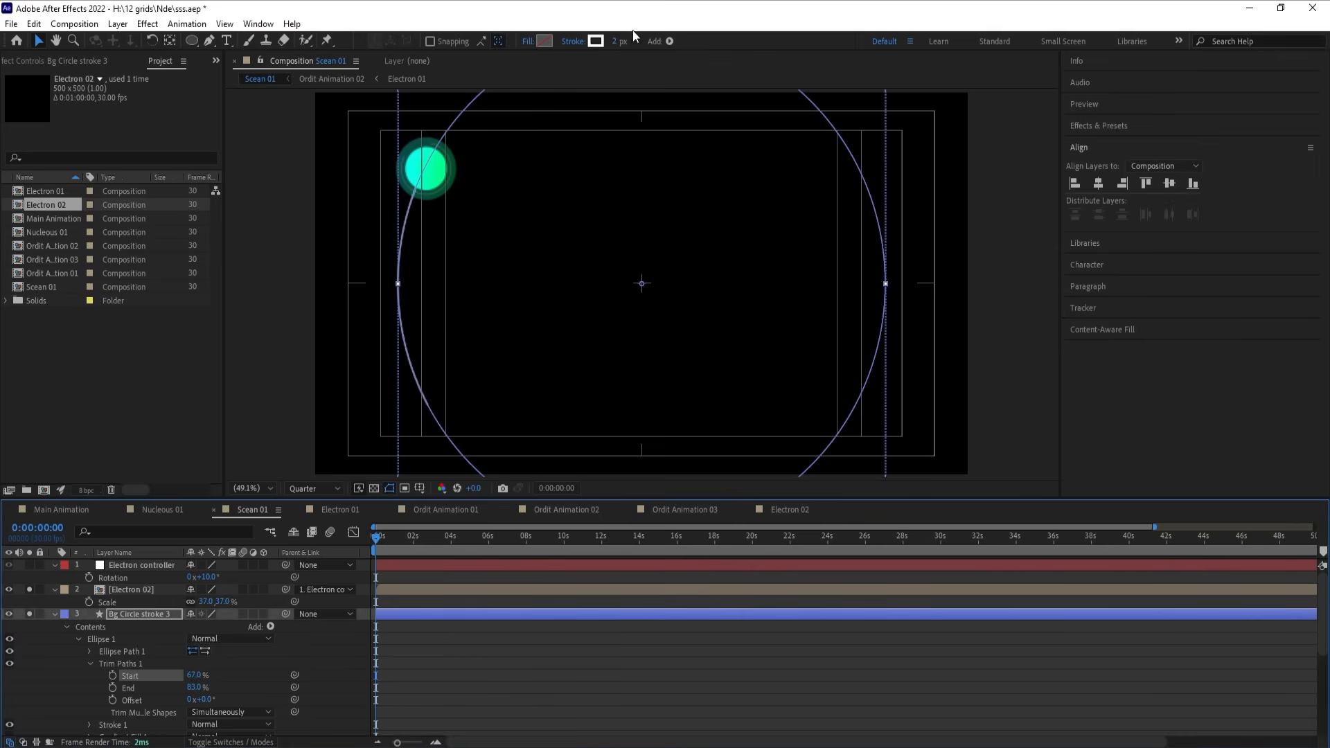
Step: Set the arc's stroke width to 6 px and sample its stroke color from the electron's green fill
drag(619, 43, 625, 42)
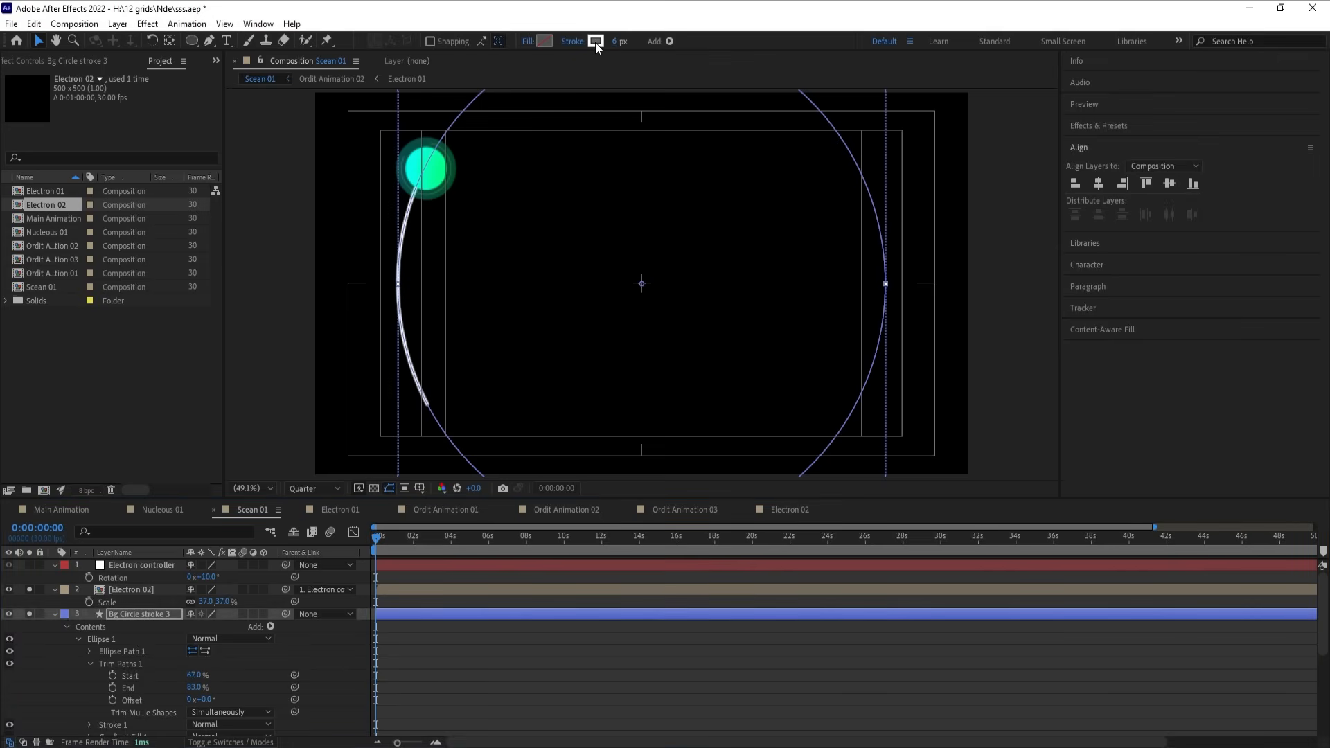
click(596, 42)
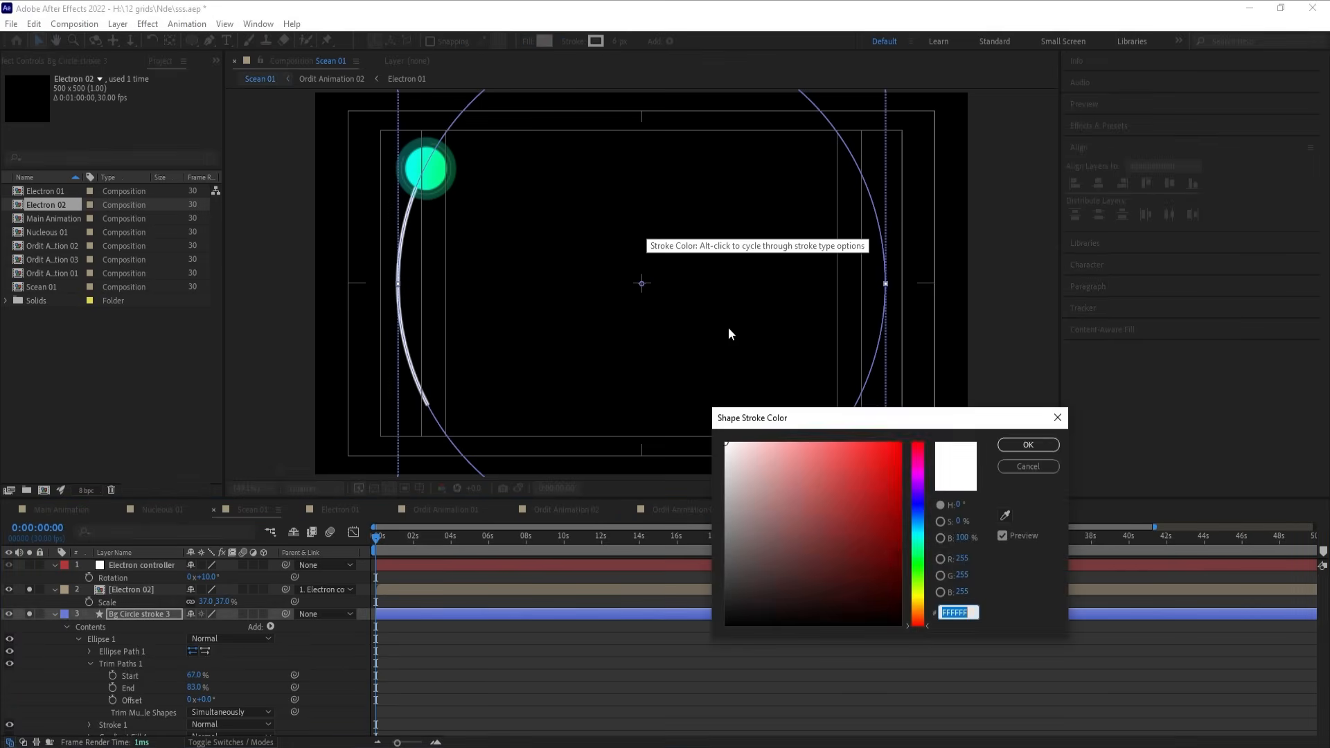
click(1005, 516)
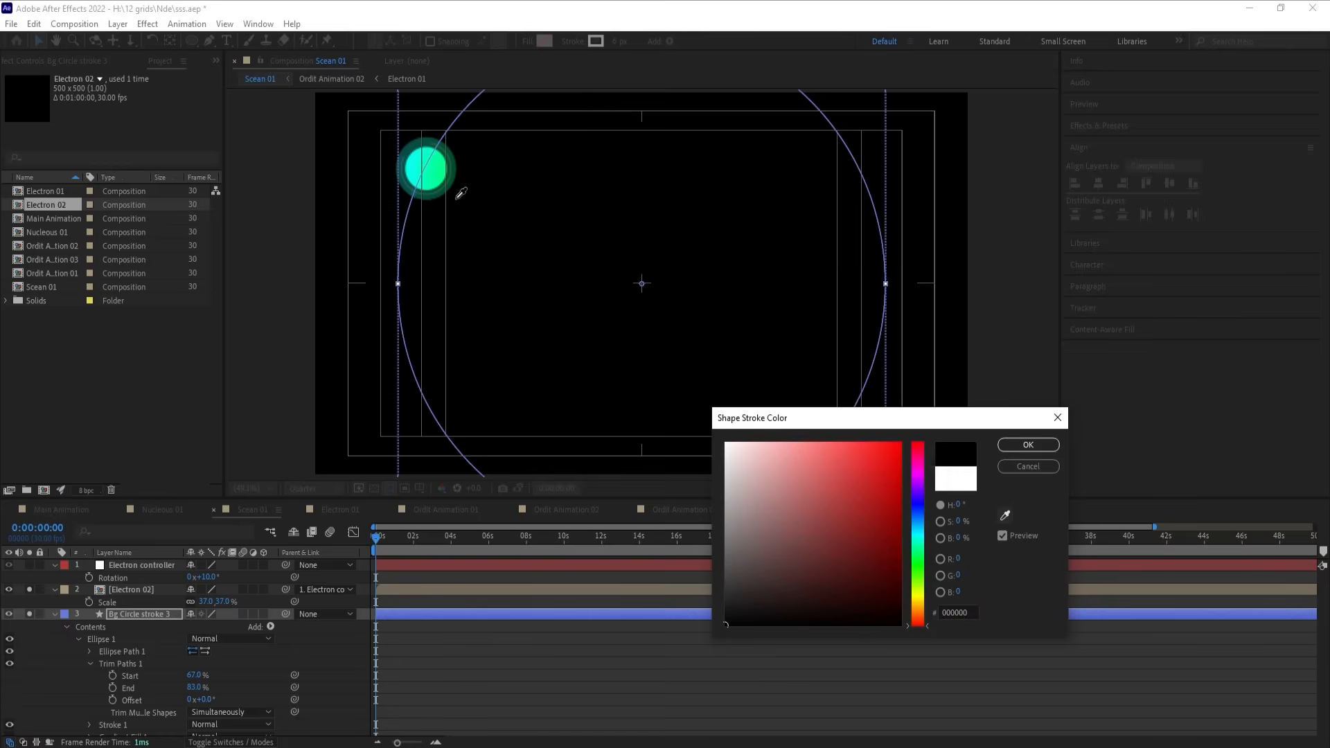
click(442, 163)
click(1017, 447)
Step: Taper the stroke of Bg Circle stroke 3 with a Start Length of 100%, then collapse the layer's properties
scroll(93, 648, down, 3)
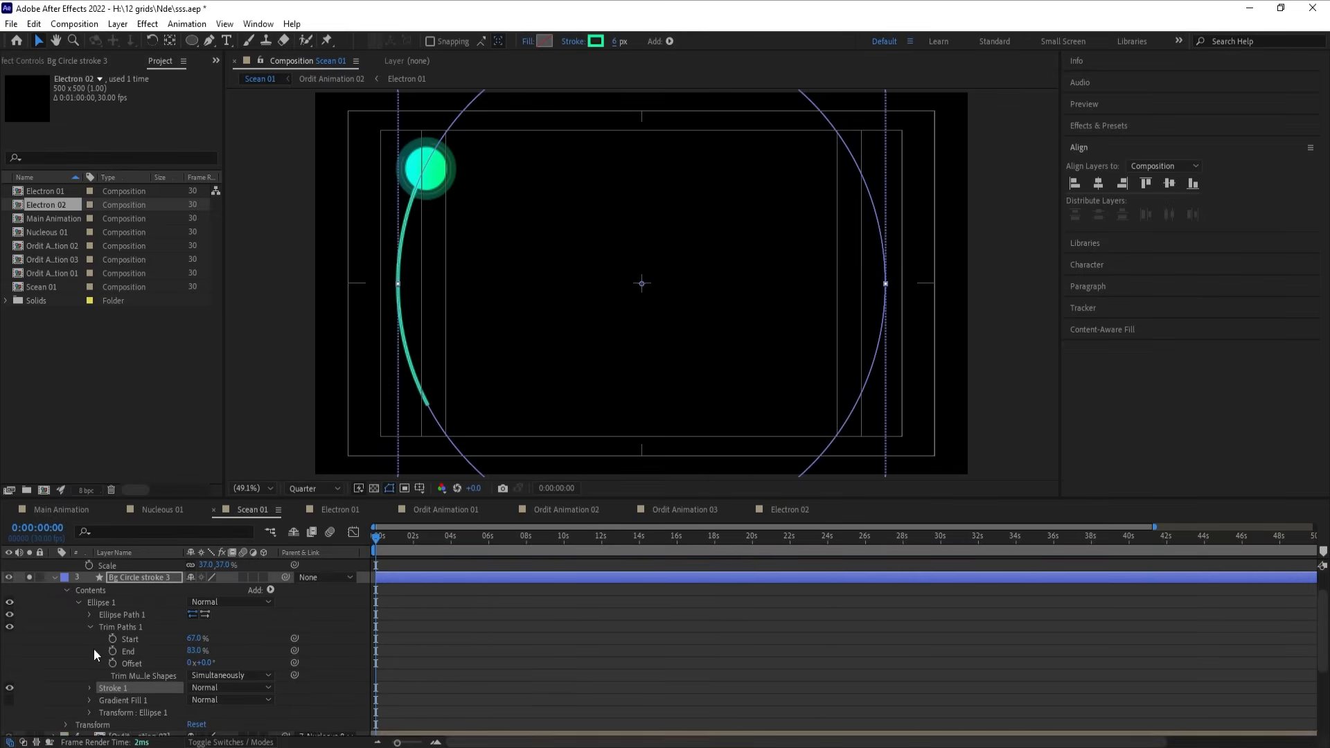
scroll(92, 635, up, 3)
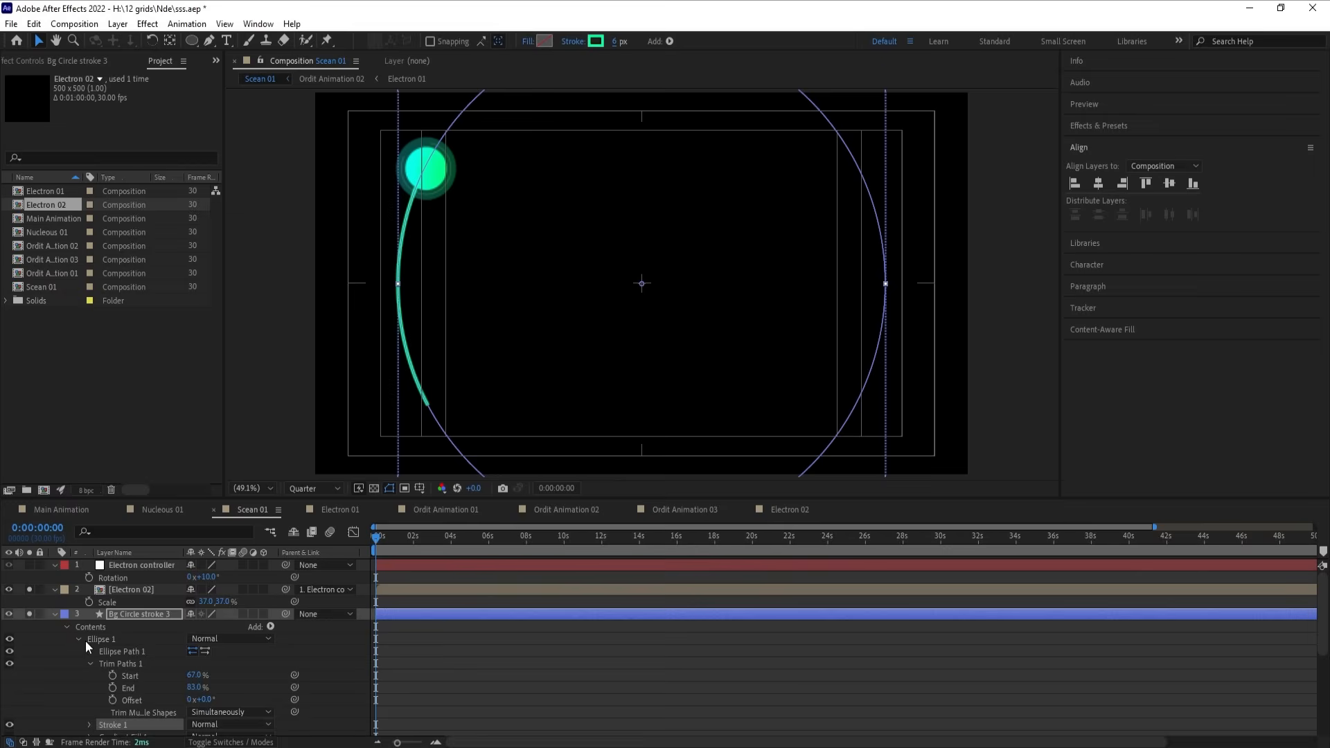
click(89, 663)
click(91, 652)
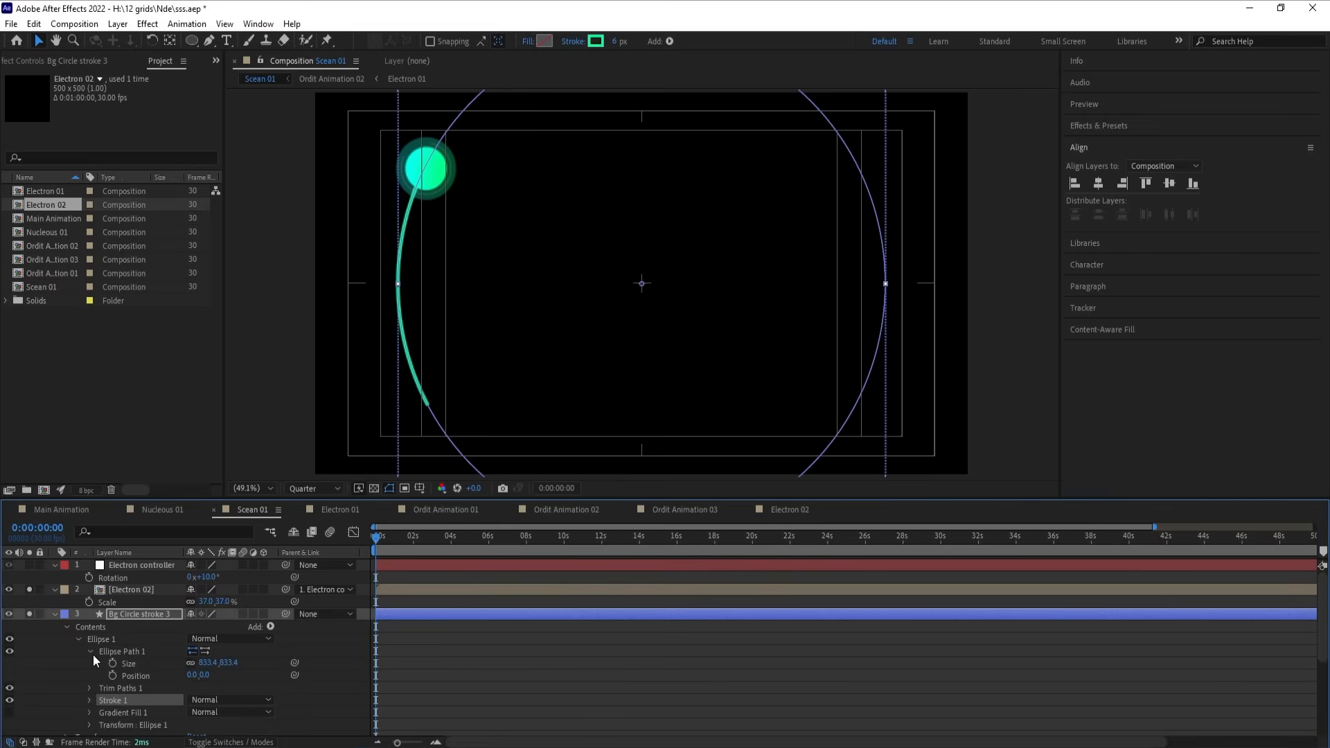
click(89, 700)
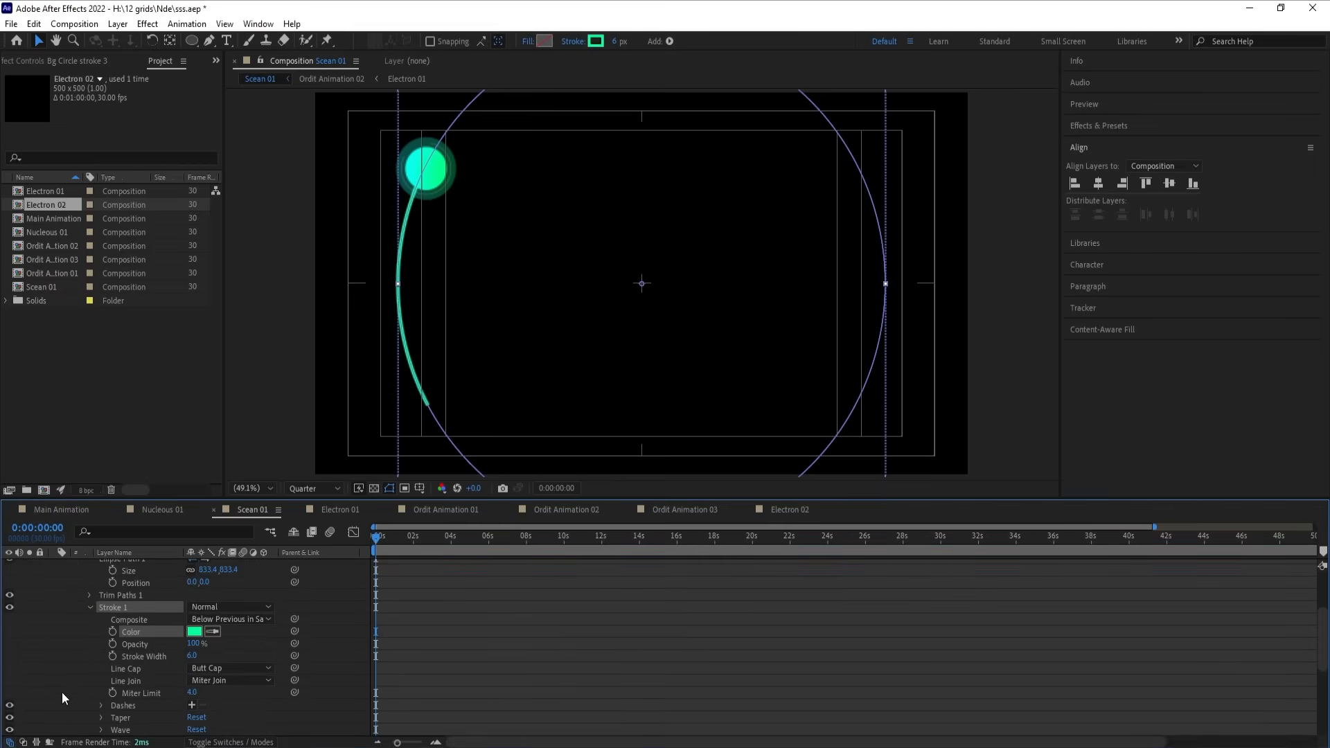
scroll(101, 688, down, 4)
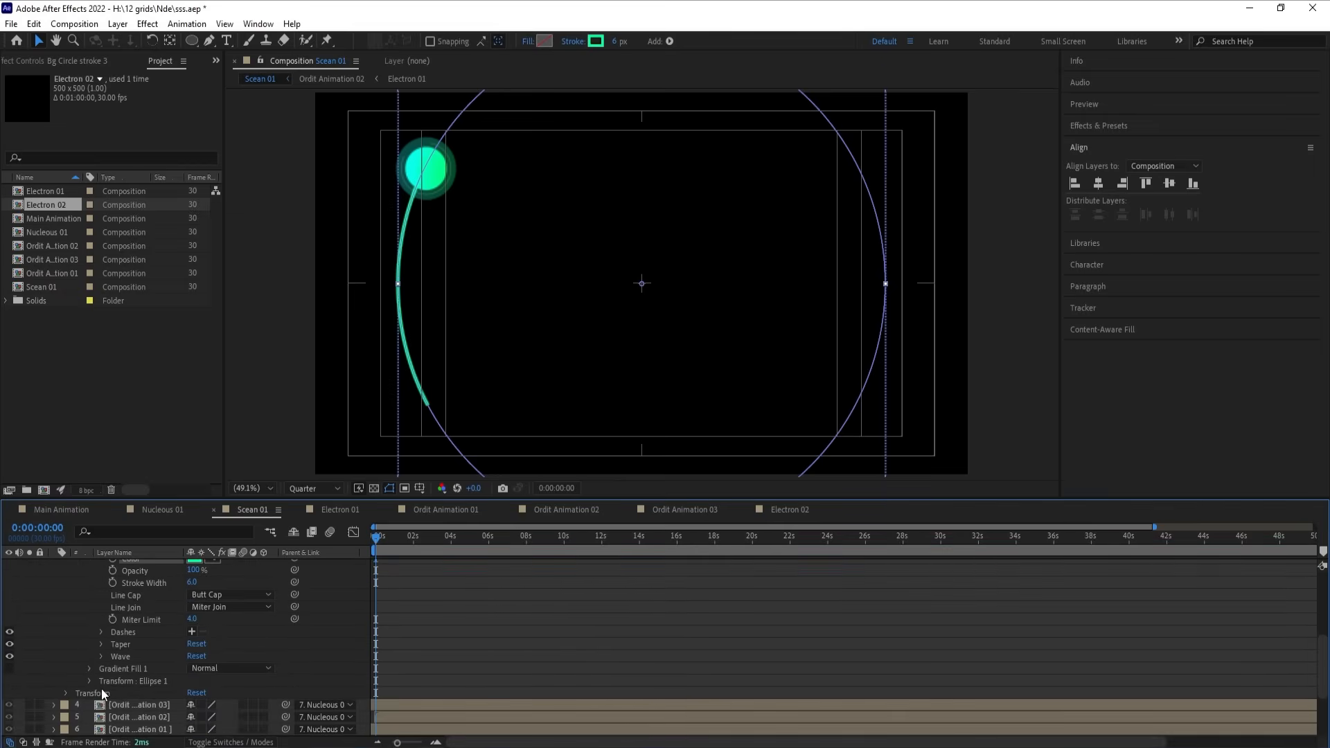
click(100, 643)
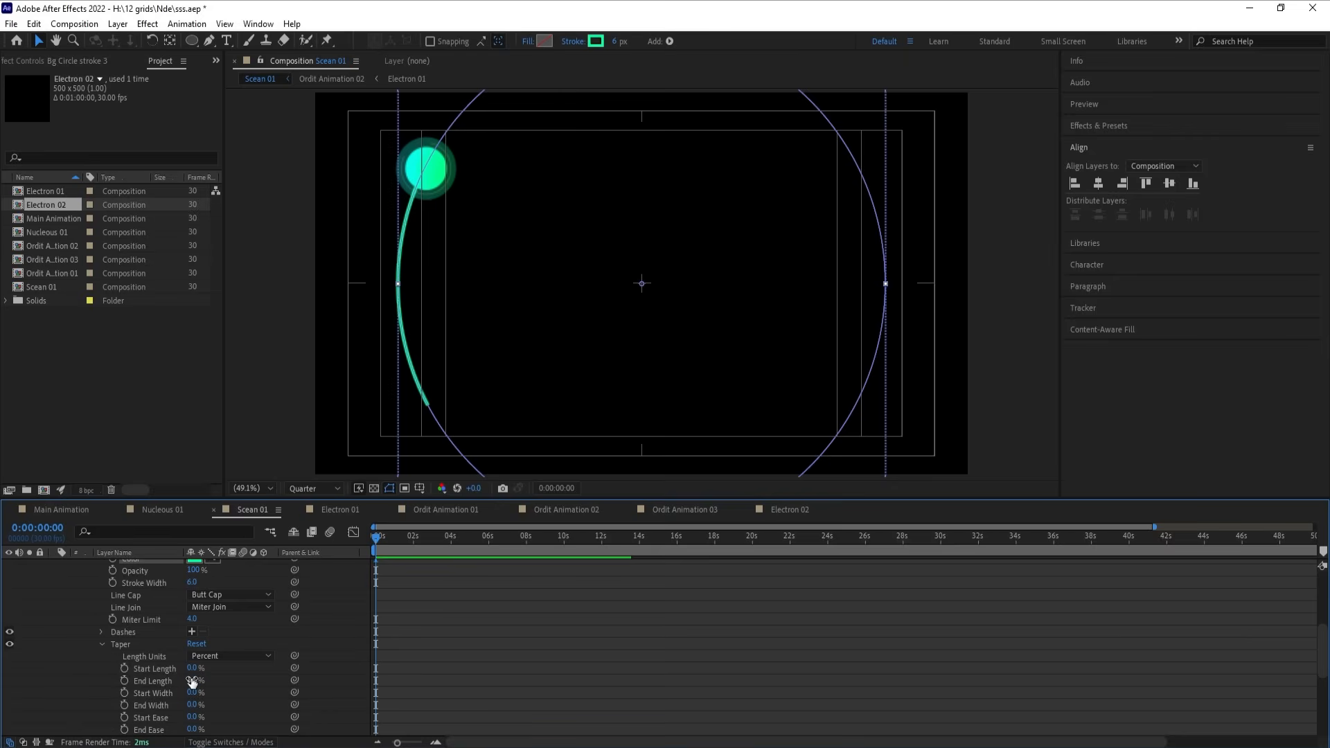
mouse_move(191, 681)
mouse_down()
mouse_move(228, 681)
mouse_move(157, 683)
mouse_move(249, 669)
mouse_up()
click(293, 697)
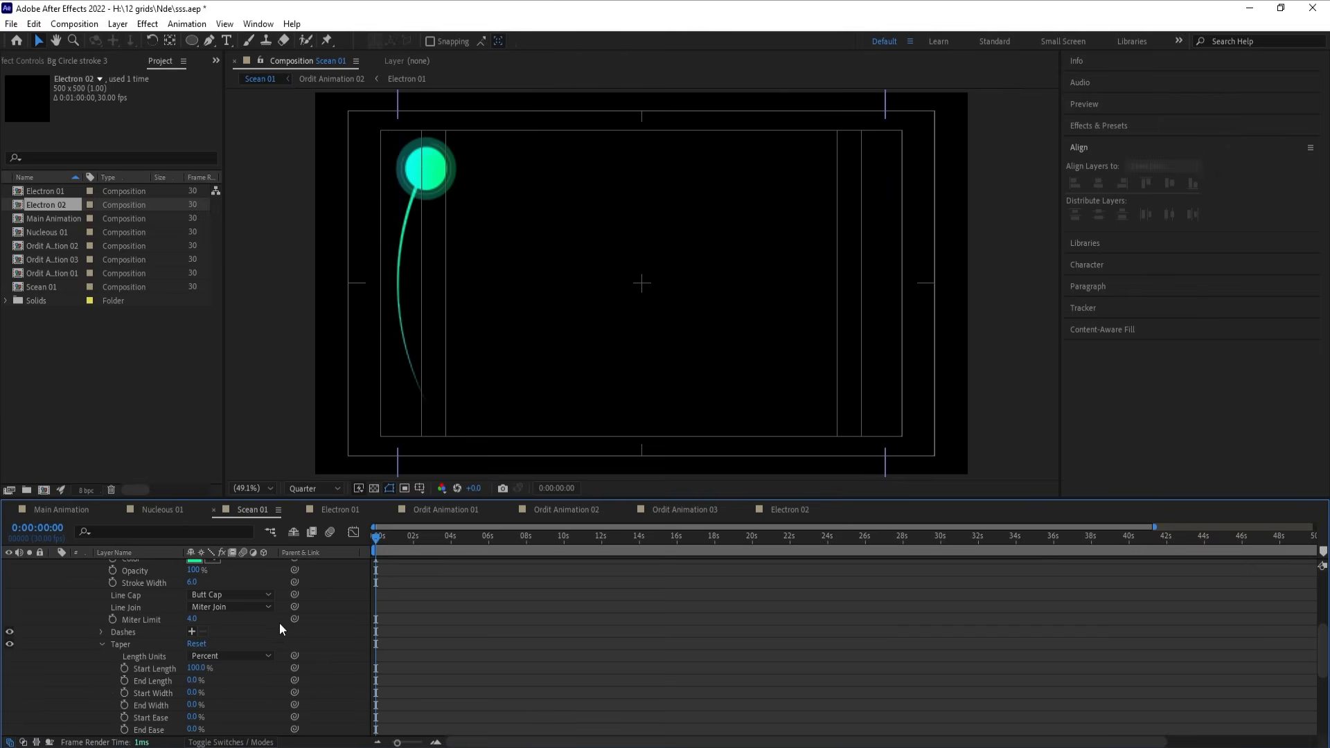
scroll(291, 616, up, 5)
click(53, 616)
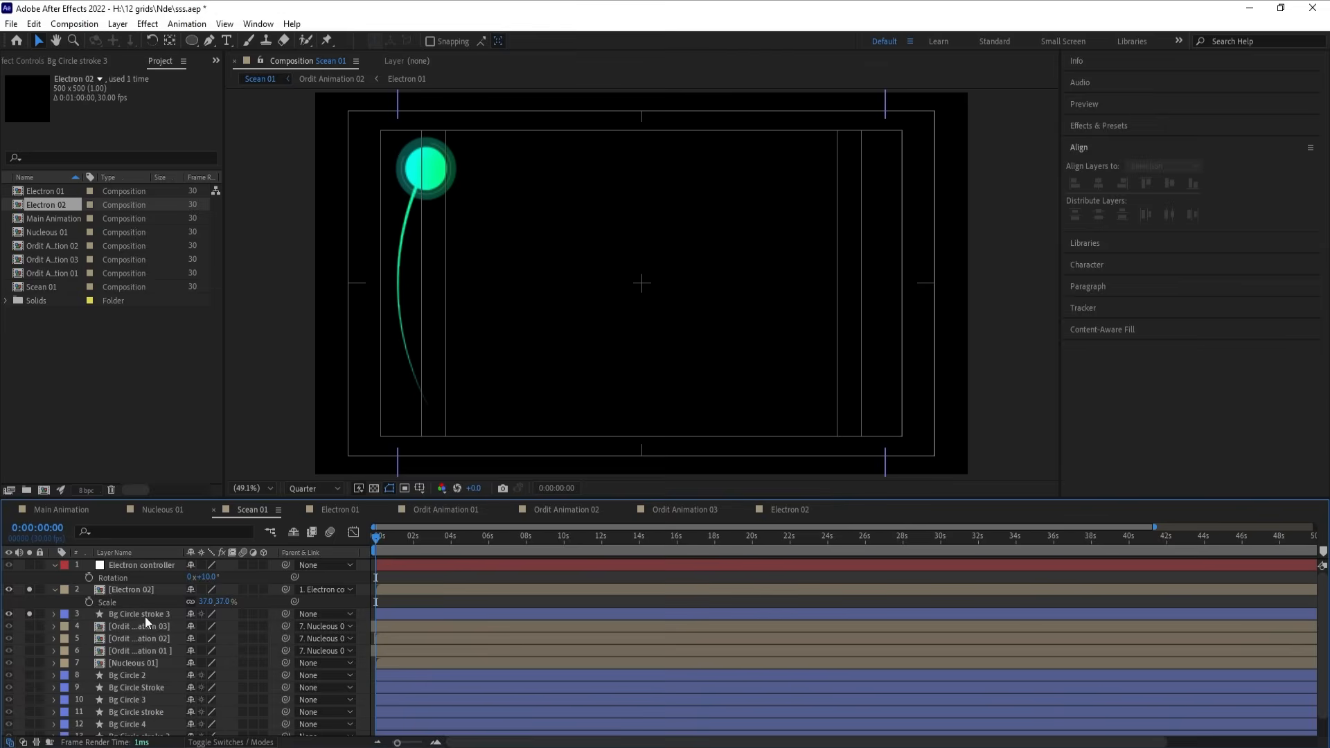
Step: Parent Bg Circle stroke 3 to Electron controller and turn off soloing so the full scene shows
click(146, 614)
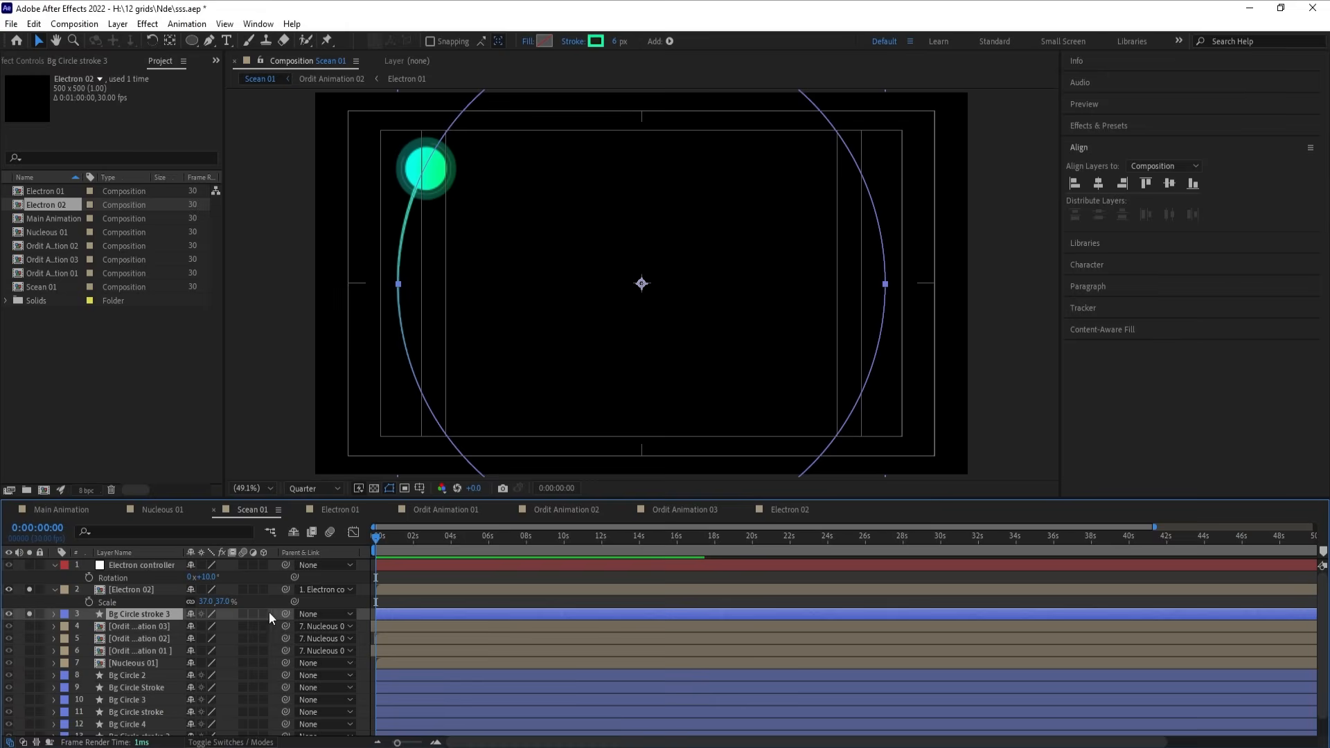
drag(284, 617, 137, 563)
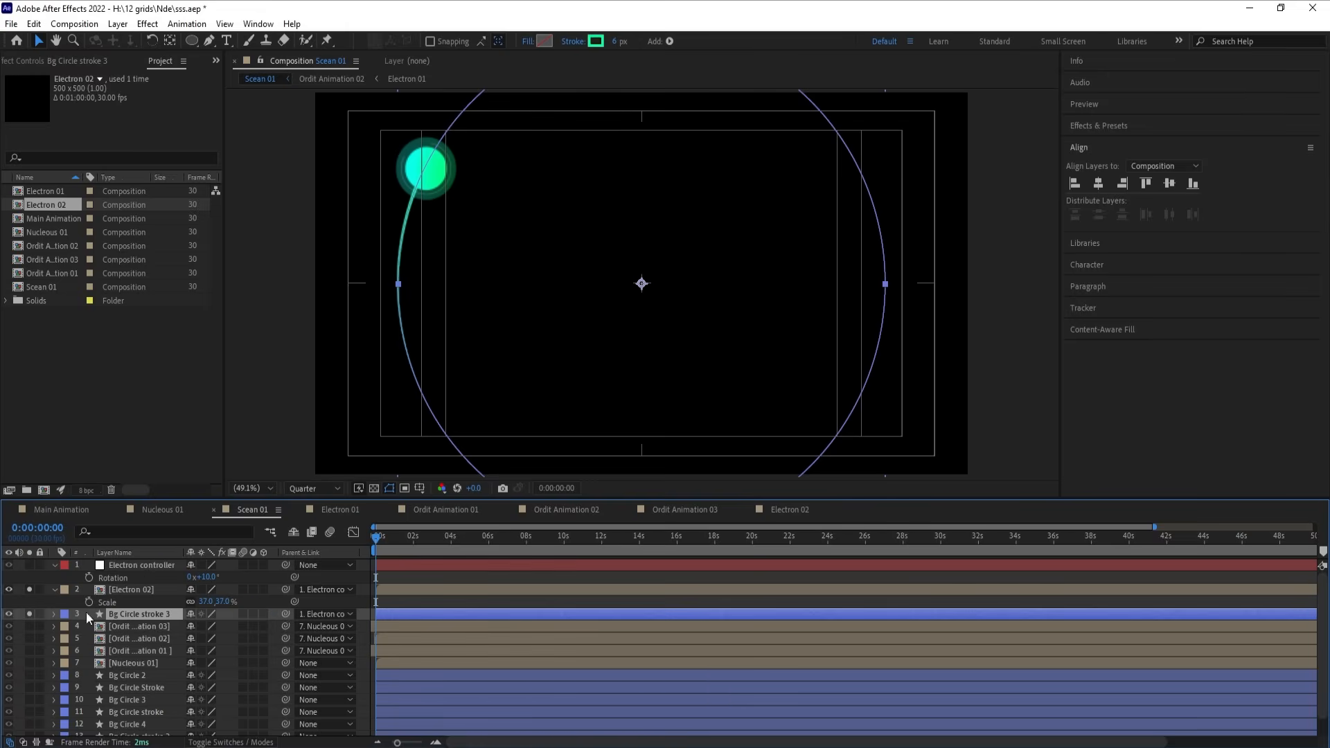
click(29, 613)
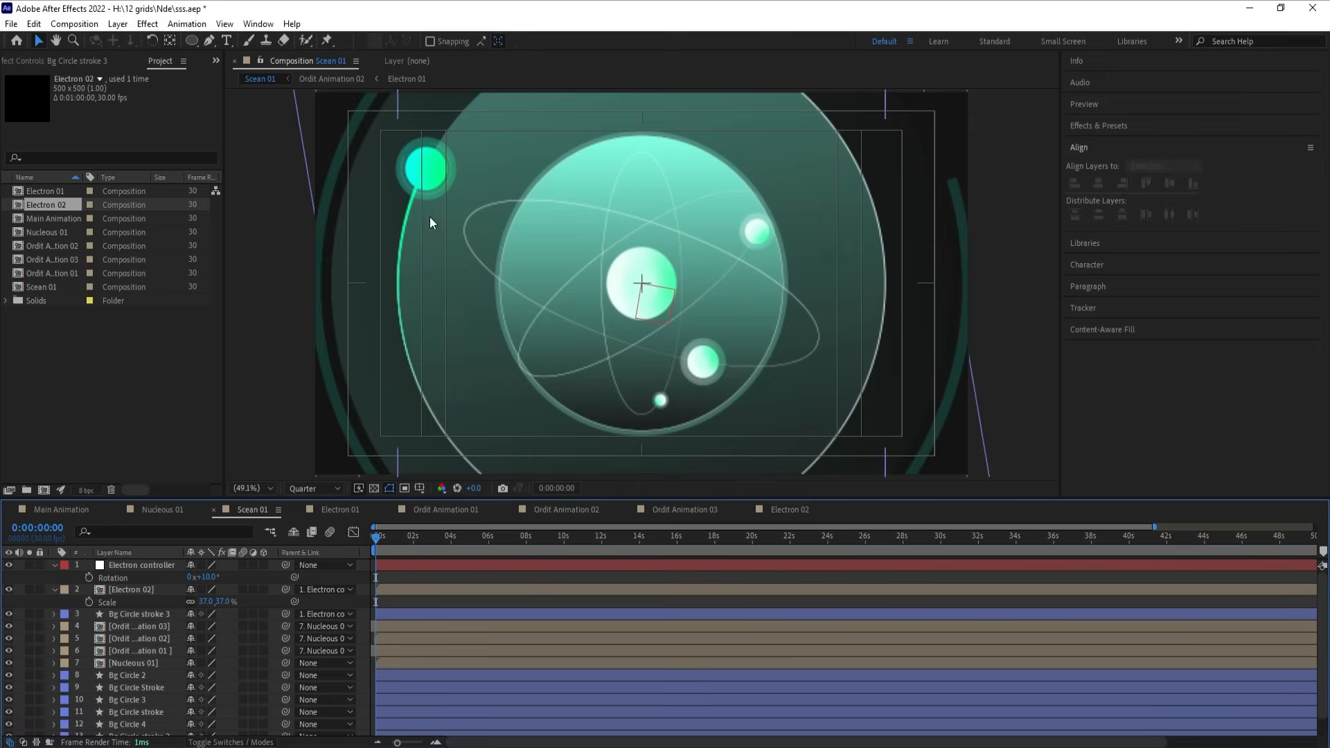
click(139, 617)
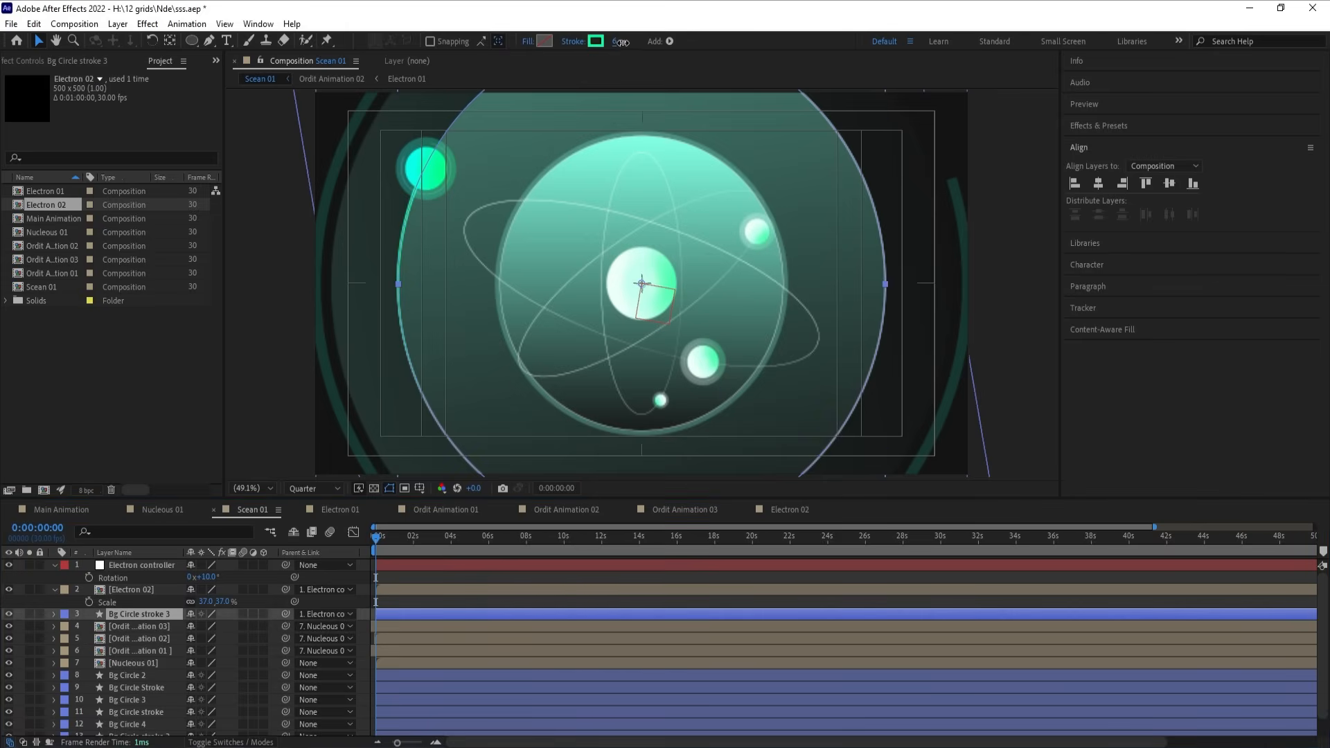
Step: Set the stroke width of Bg Circle stroke 3 to 15 px and deselect the layer
drag(620, 43, 630, 45)
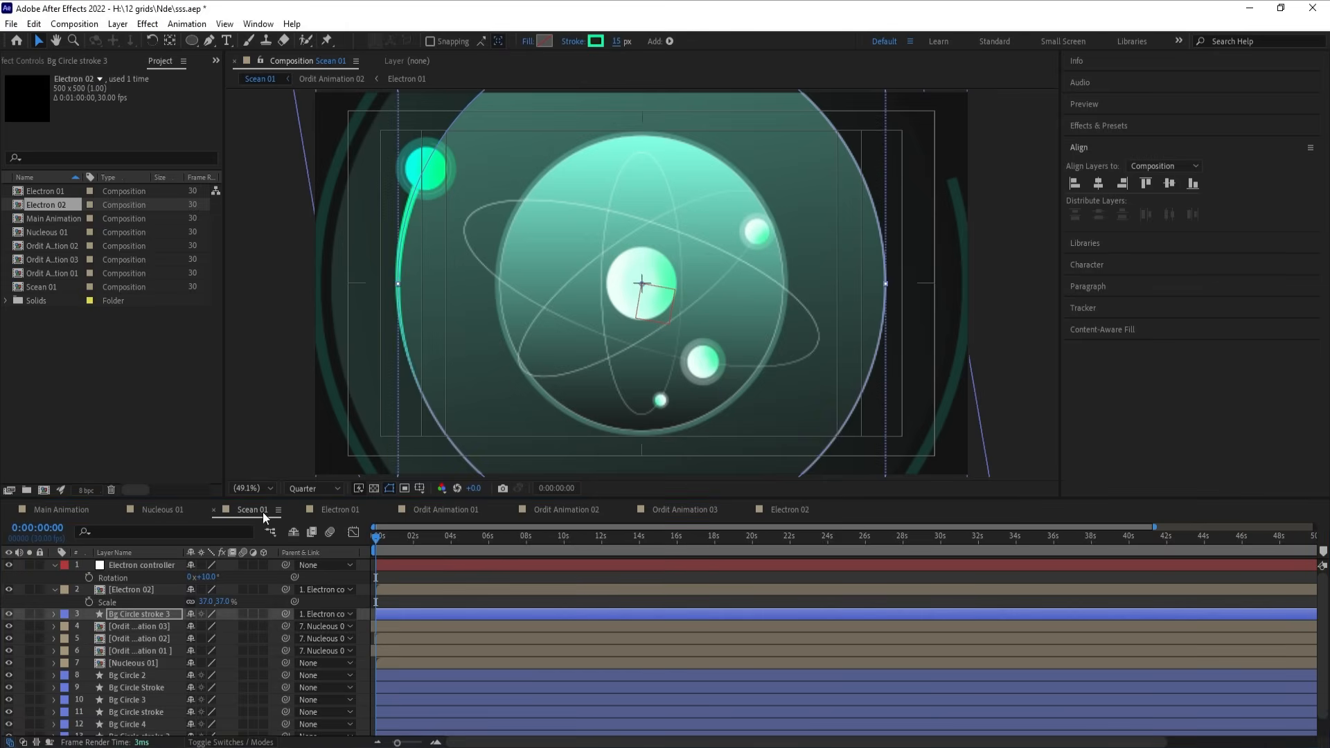
click(358, 578)
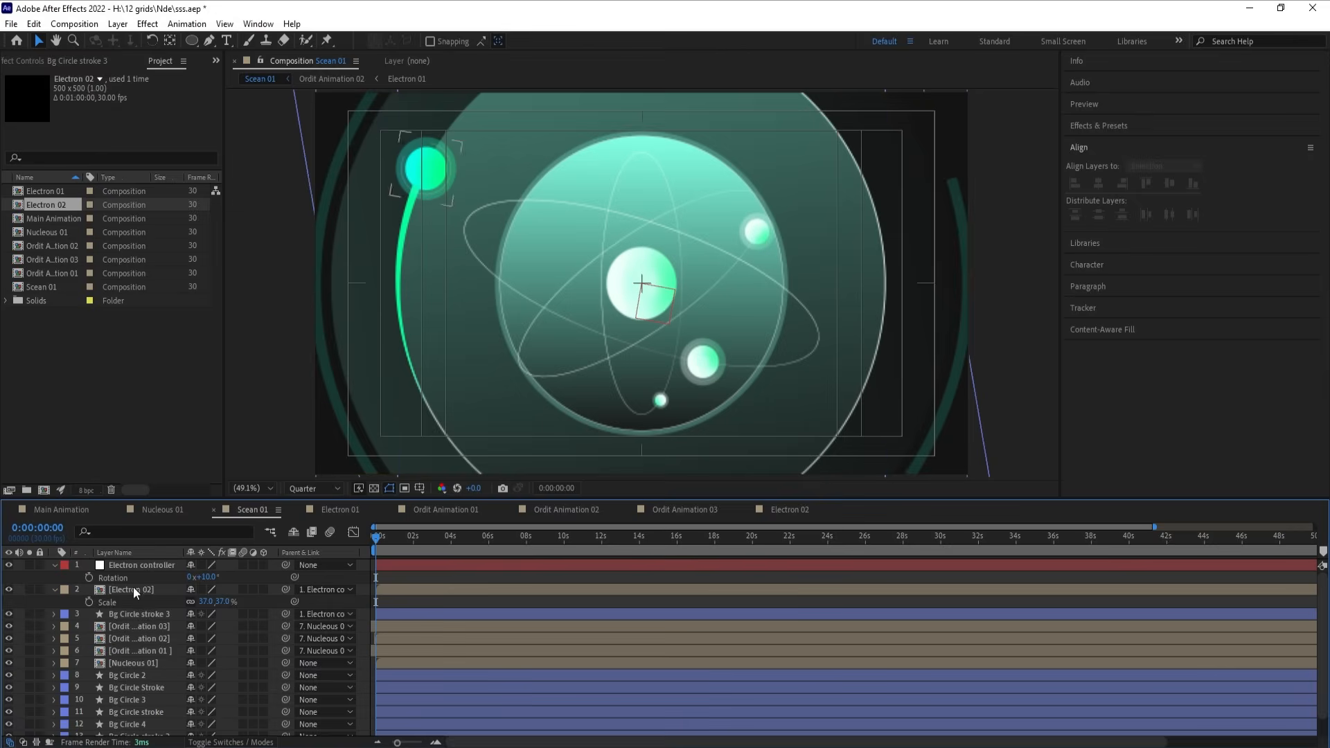
click(129, 555)
Step: Keyframe the electron controller null's Rotation from -57° at 0 seconds to 24° at 0:00:07:29
click(127, 564)
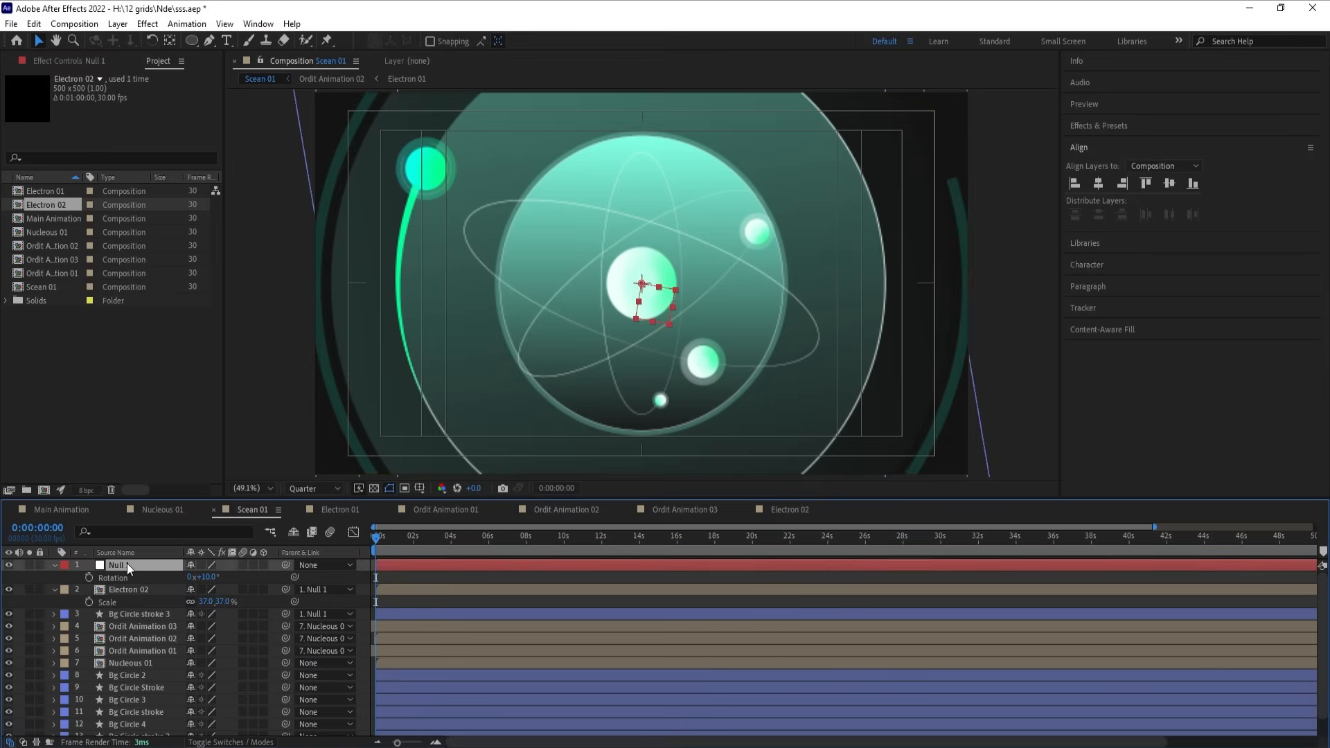
key(r)
key(r)
drag(211, 577, 148, 580)
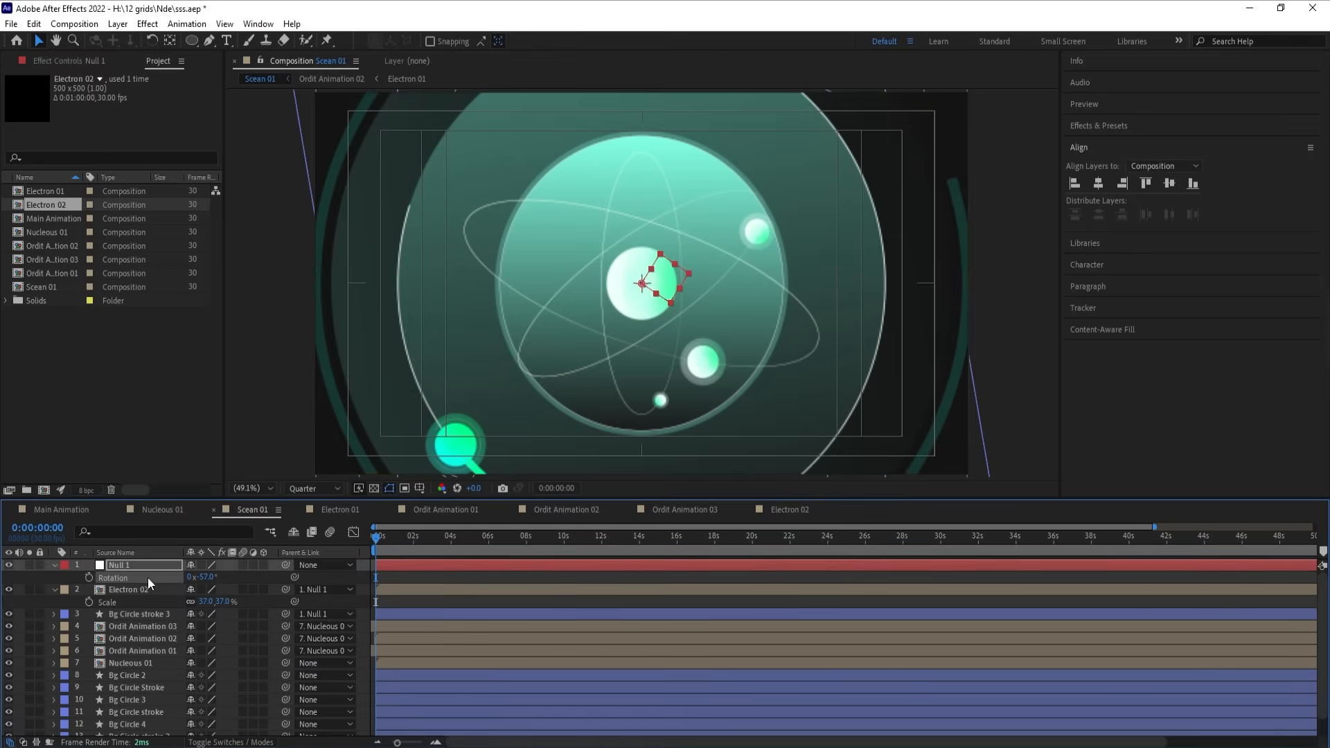
click(91, 577)
click(525, 540)
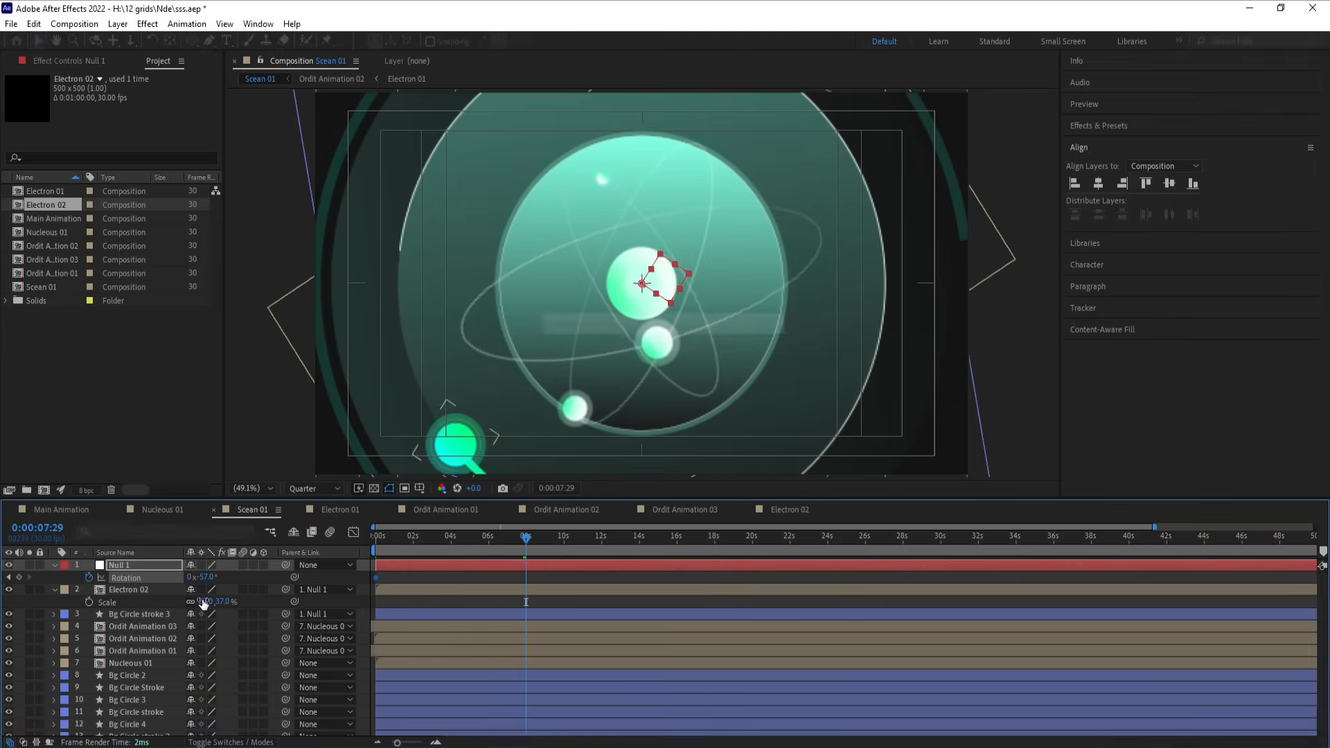
drag(205, 578, 268, 578)
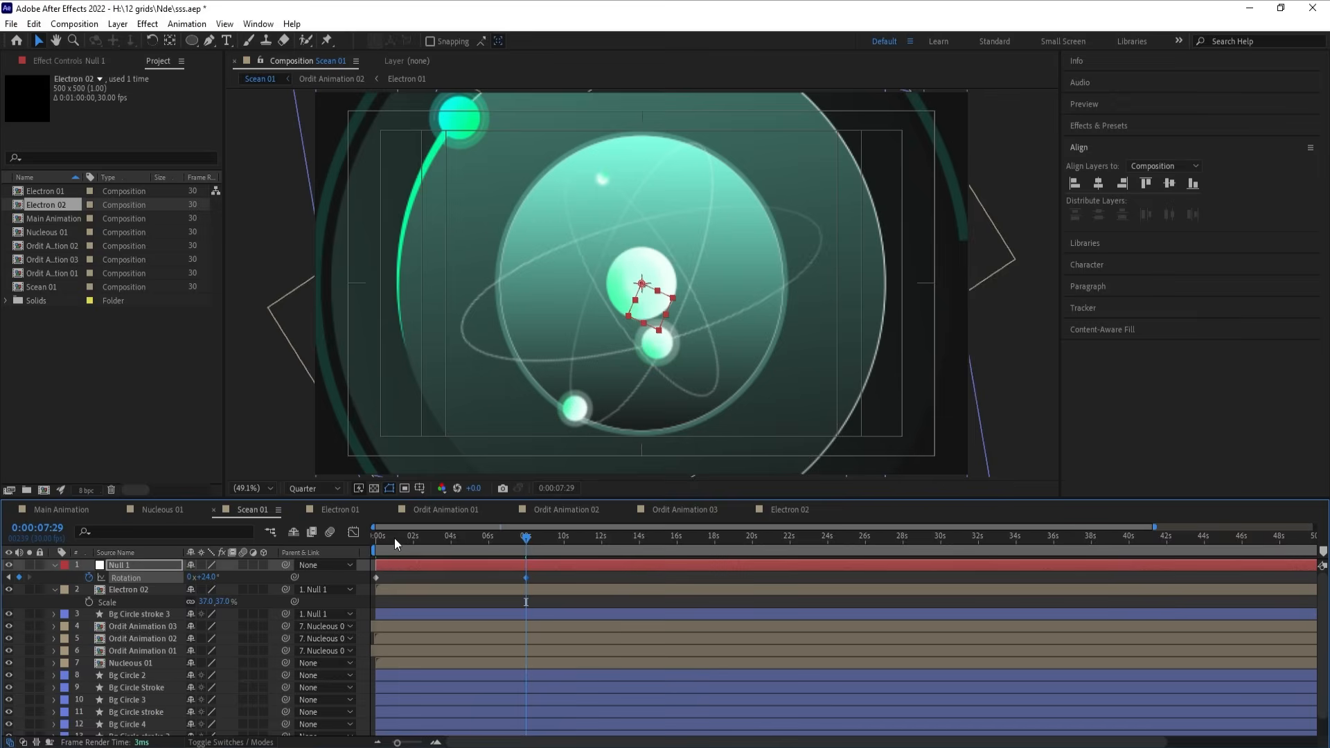
Step: Preview the electron and its trail orbiting in Scean 01 from the start of the timeline
drag(394, 539, 302, 538)
key(space)
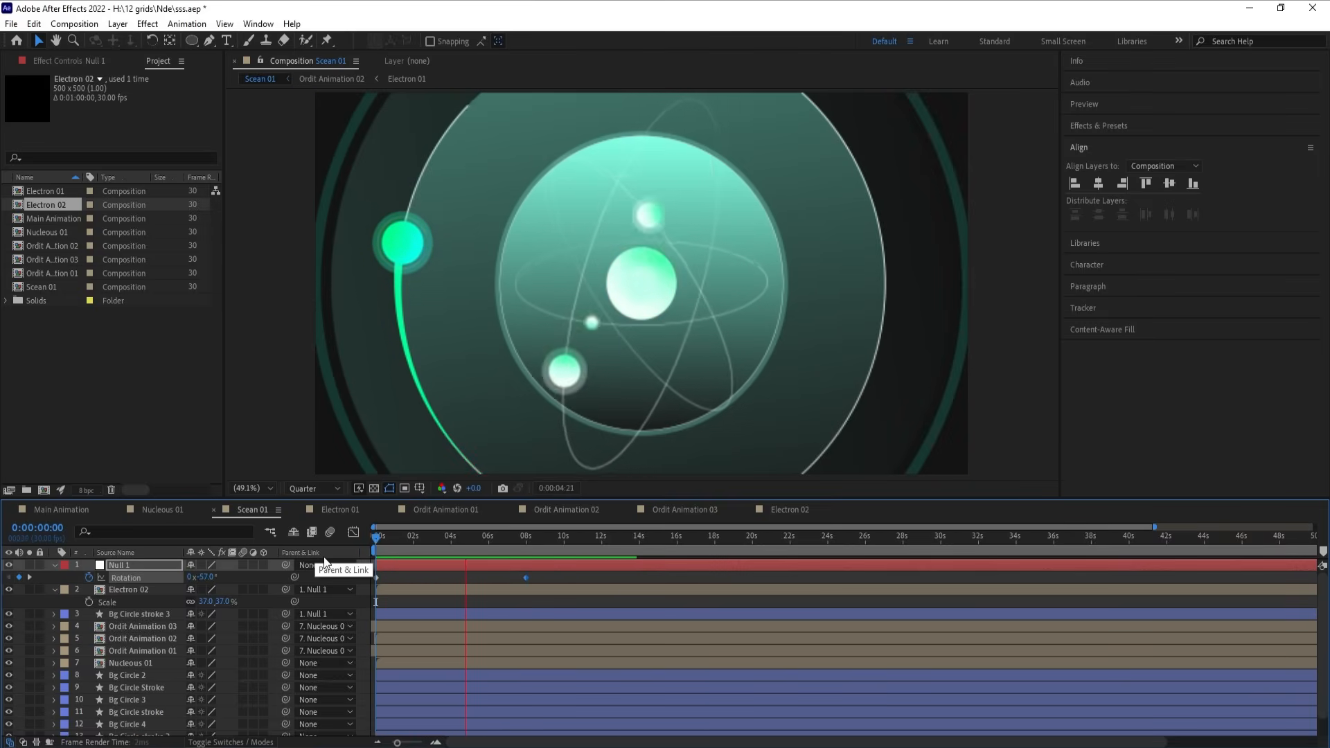
key(space)
key(space)
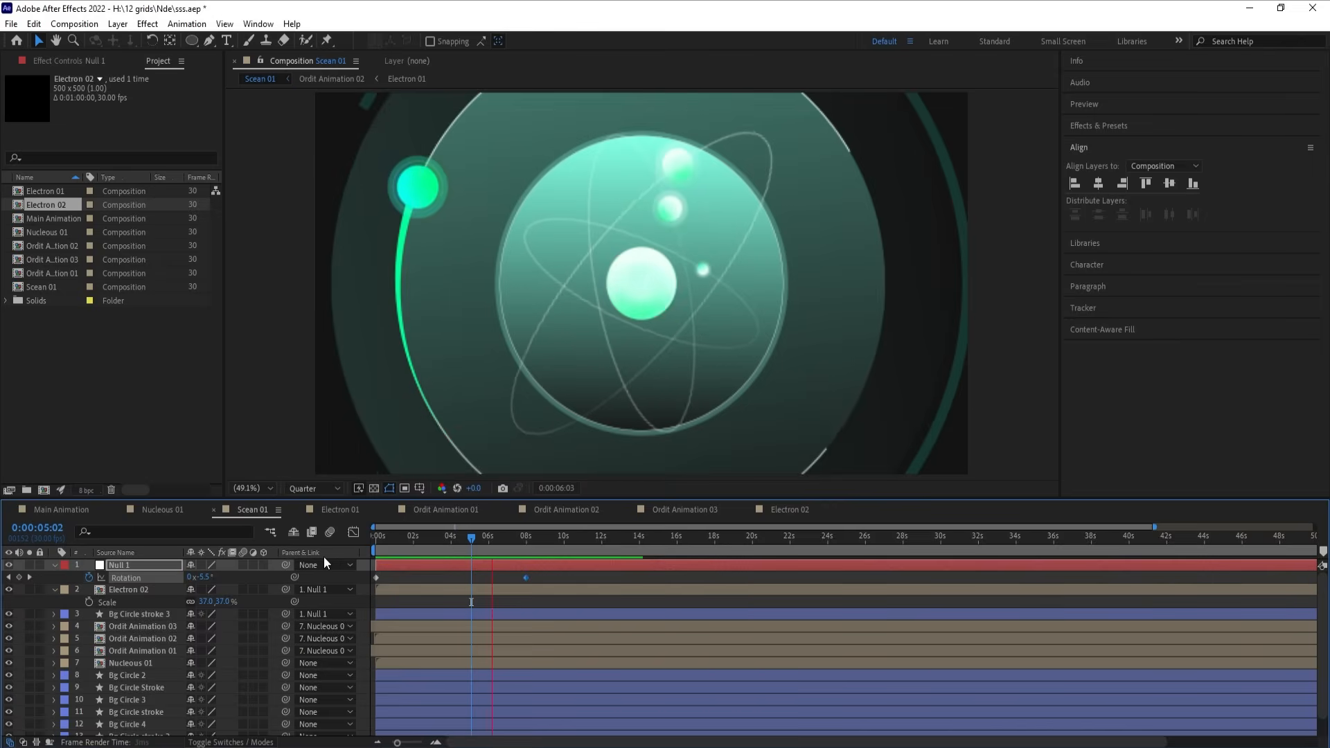
key(space)
key(space)
key(space)
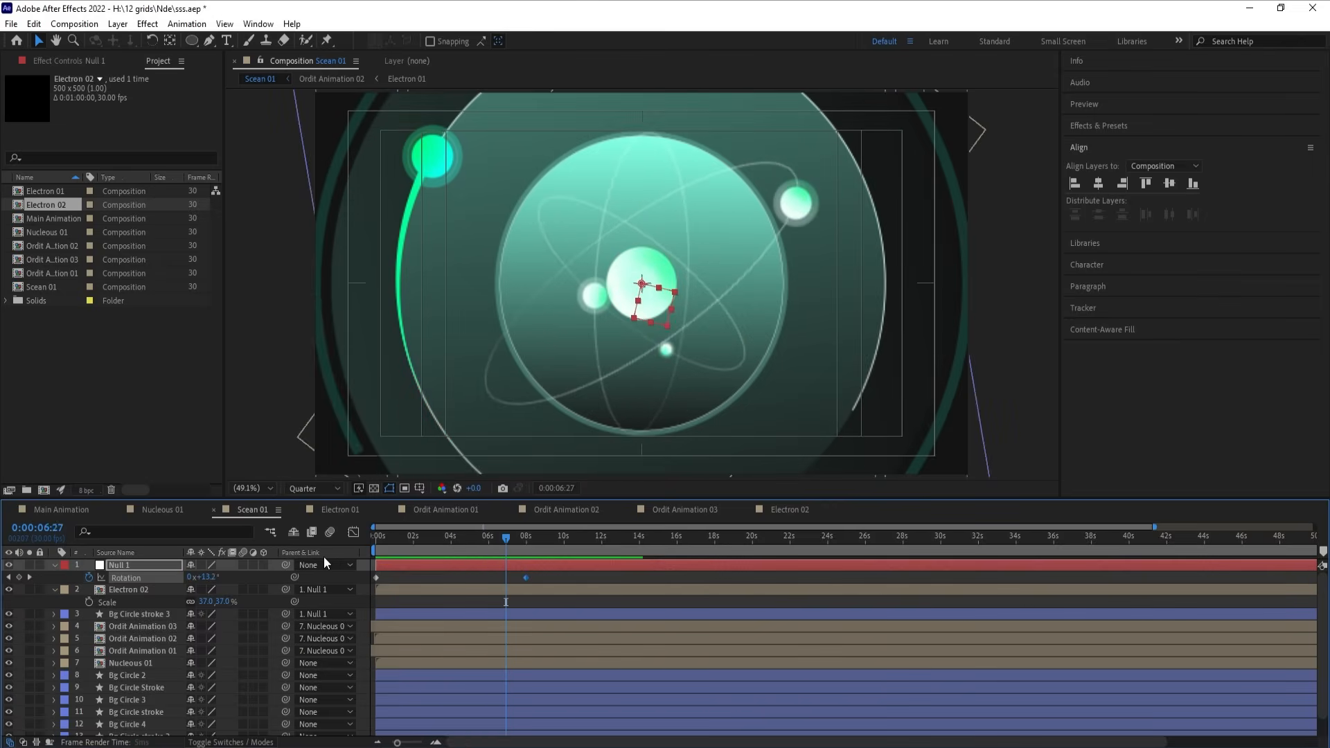
Step: Pre-compose the controller null, Electron 02 and Bg Circle stroke 3 together as "Animation of electron with tail"
click(149, 588)
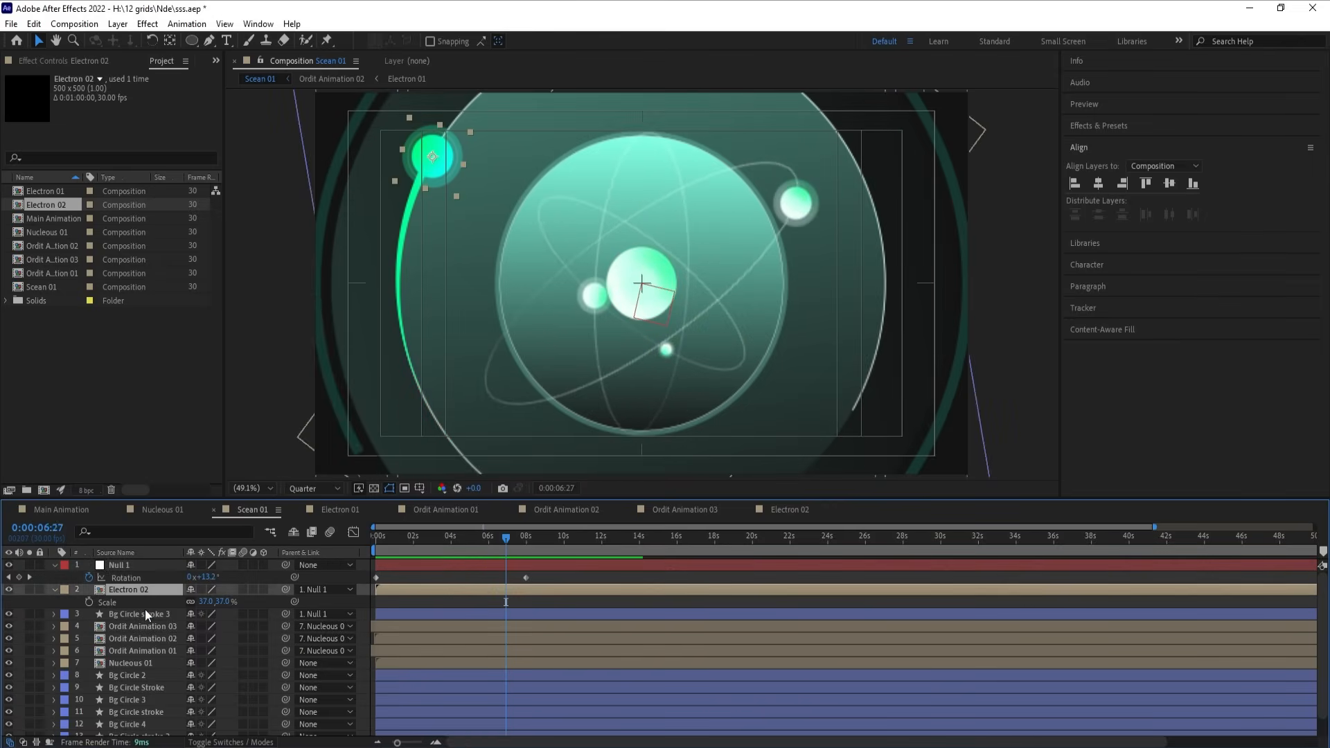
click(139, 611)
ctrl+click(131, 589)
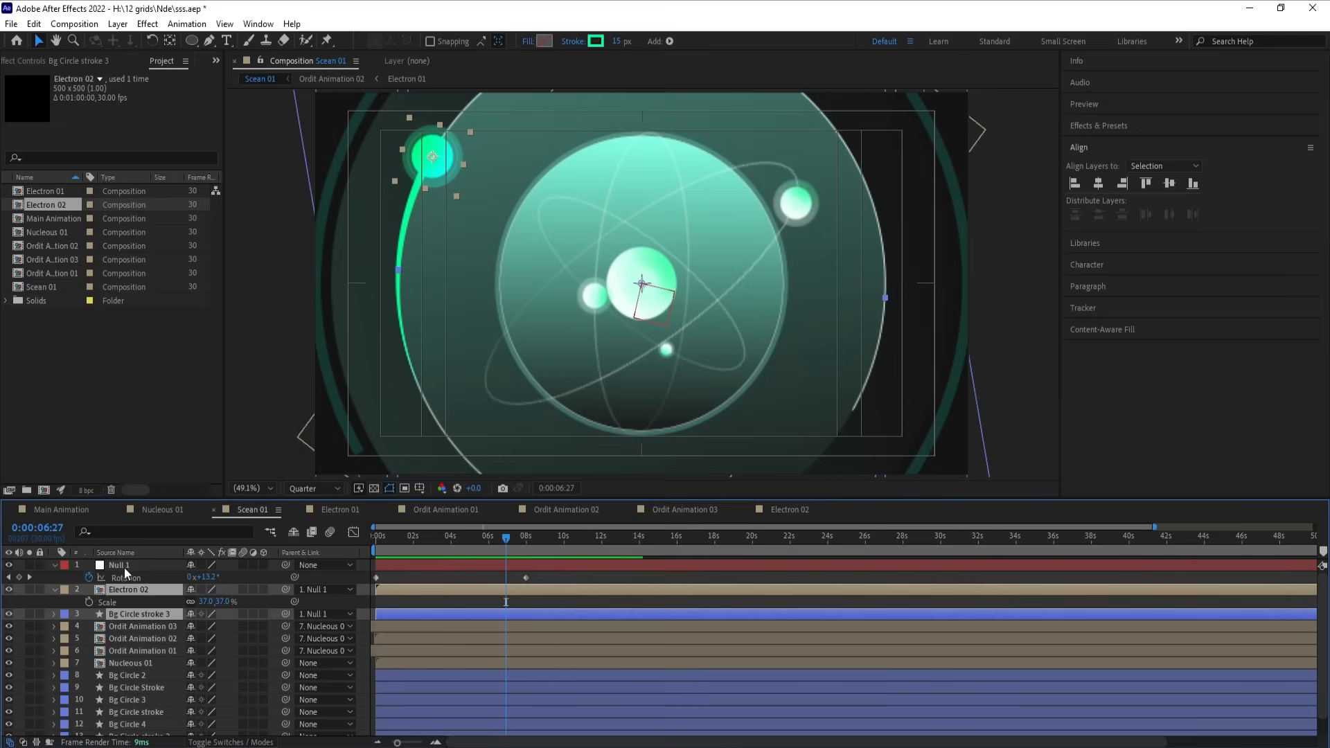
ctrl+click(124, 565)
key(ctrl+shift+c)
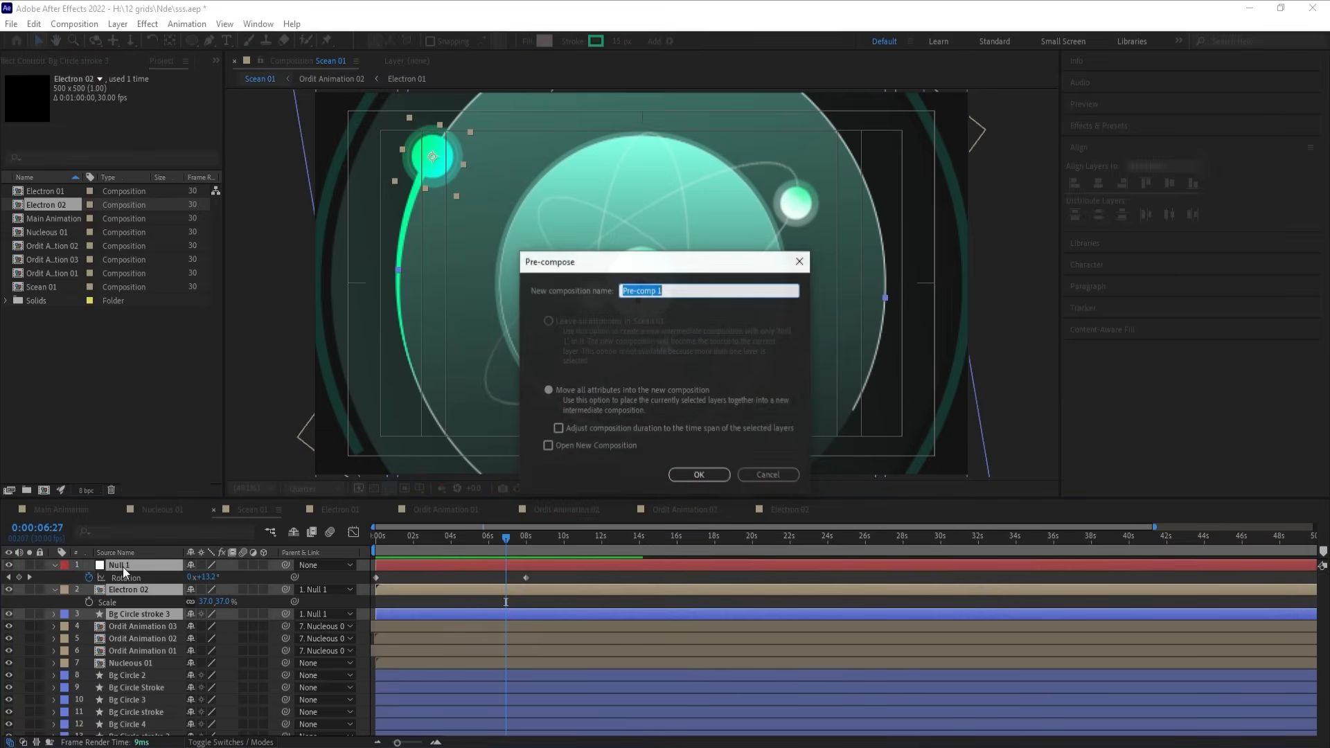
text(Ani)
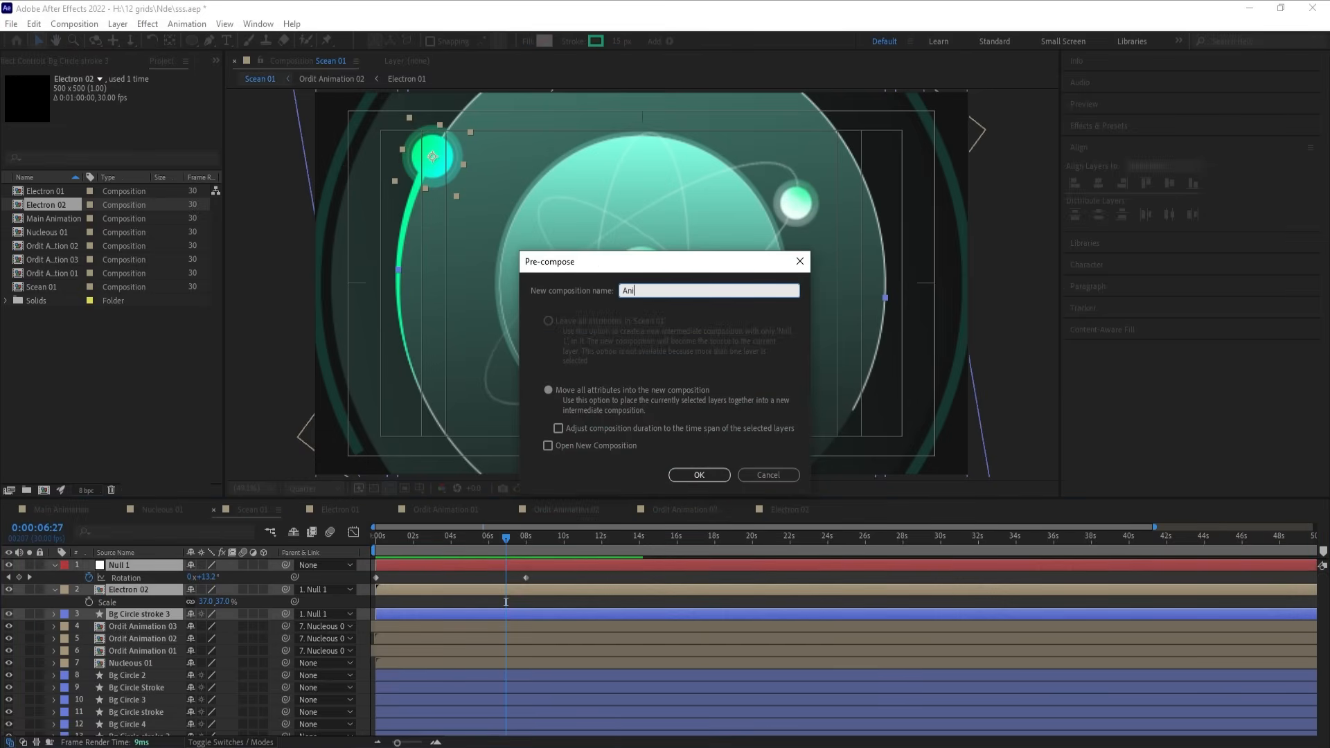
text(mation of electron with tail)
key(Return)
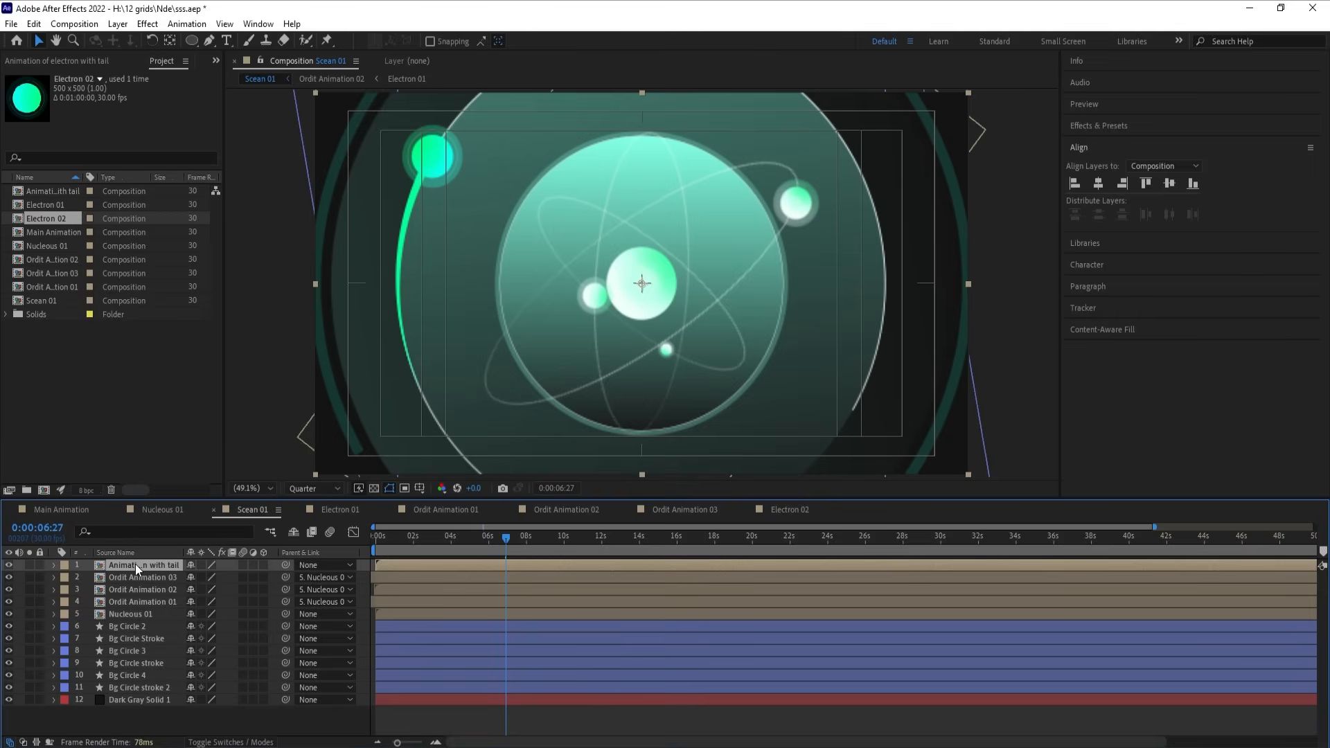
Step: Duplicate the electron-with-tail pre-comp and flip the copy to the opposite side with a Scale of -100, -100%
key(ctrl+d)
key(s)
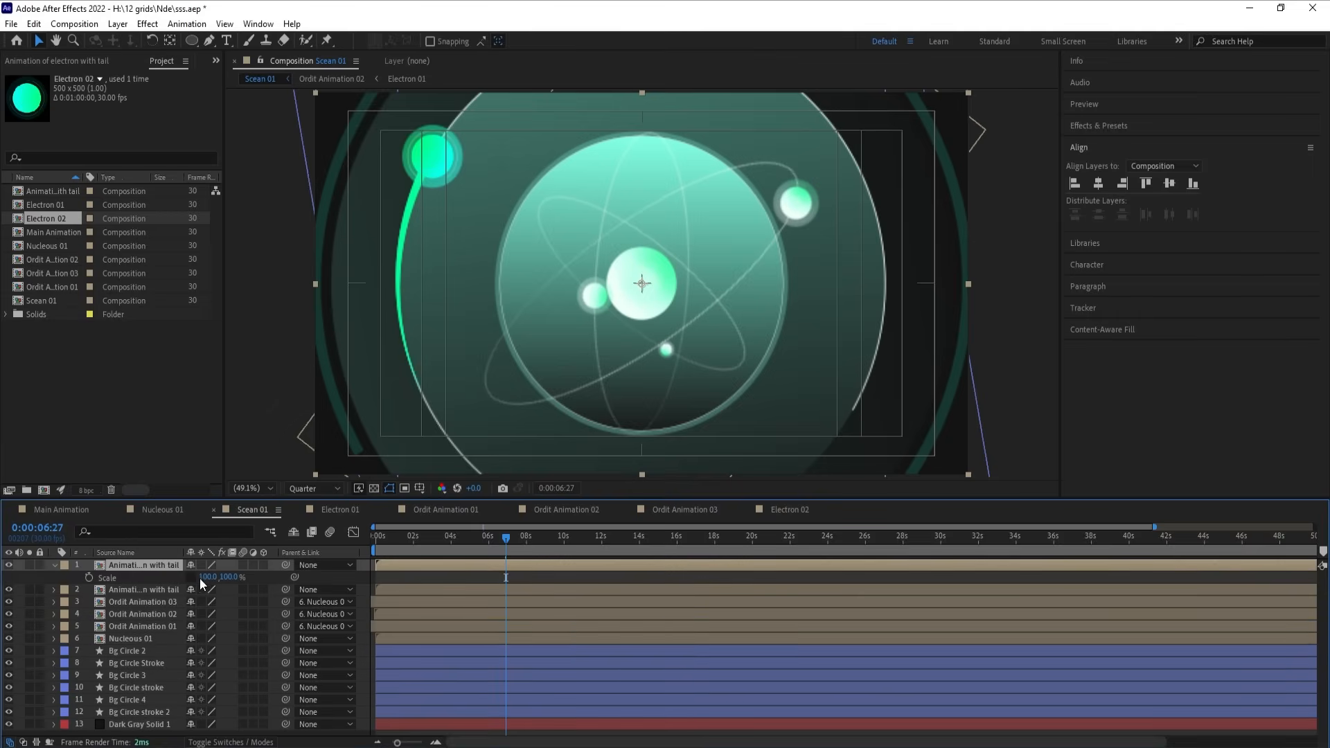
click(203, 578)
text(-100)
key(Return)
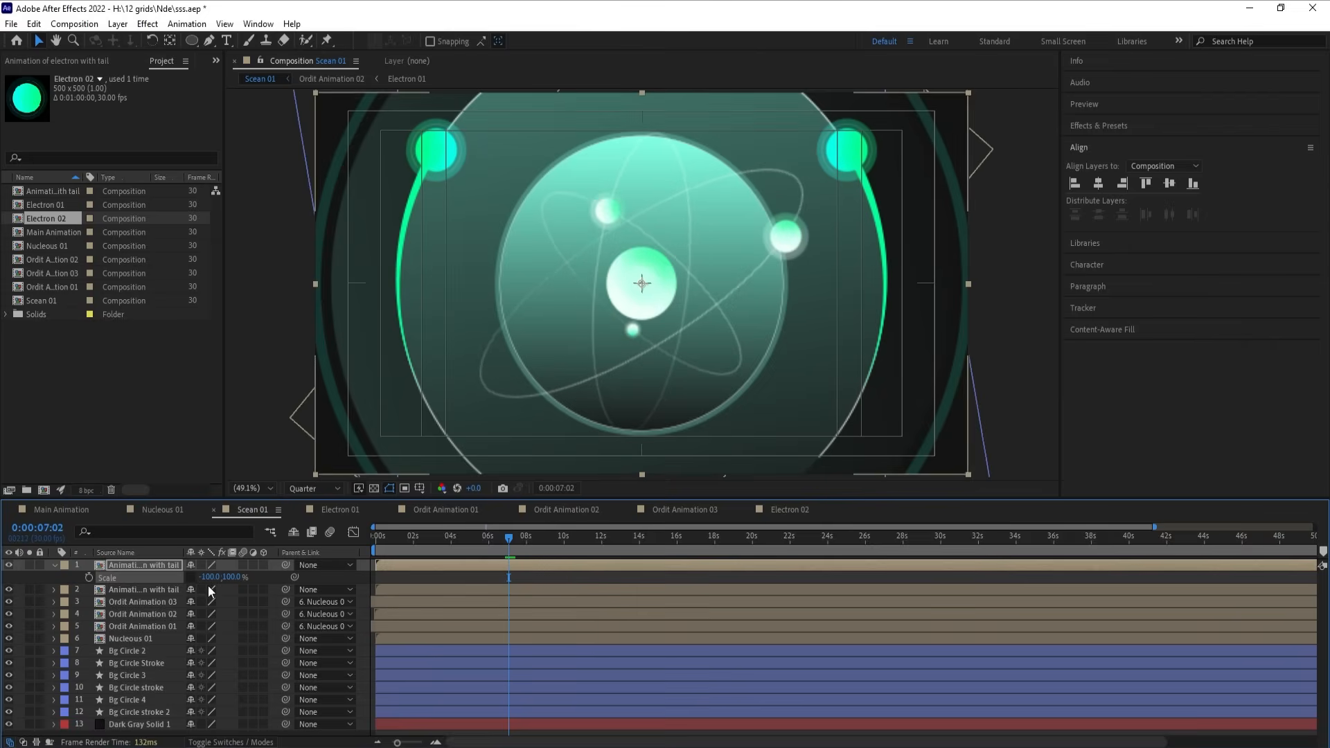
click(229, 578)
click(228, 578)
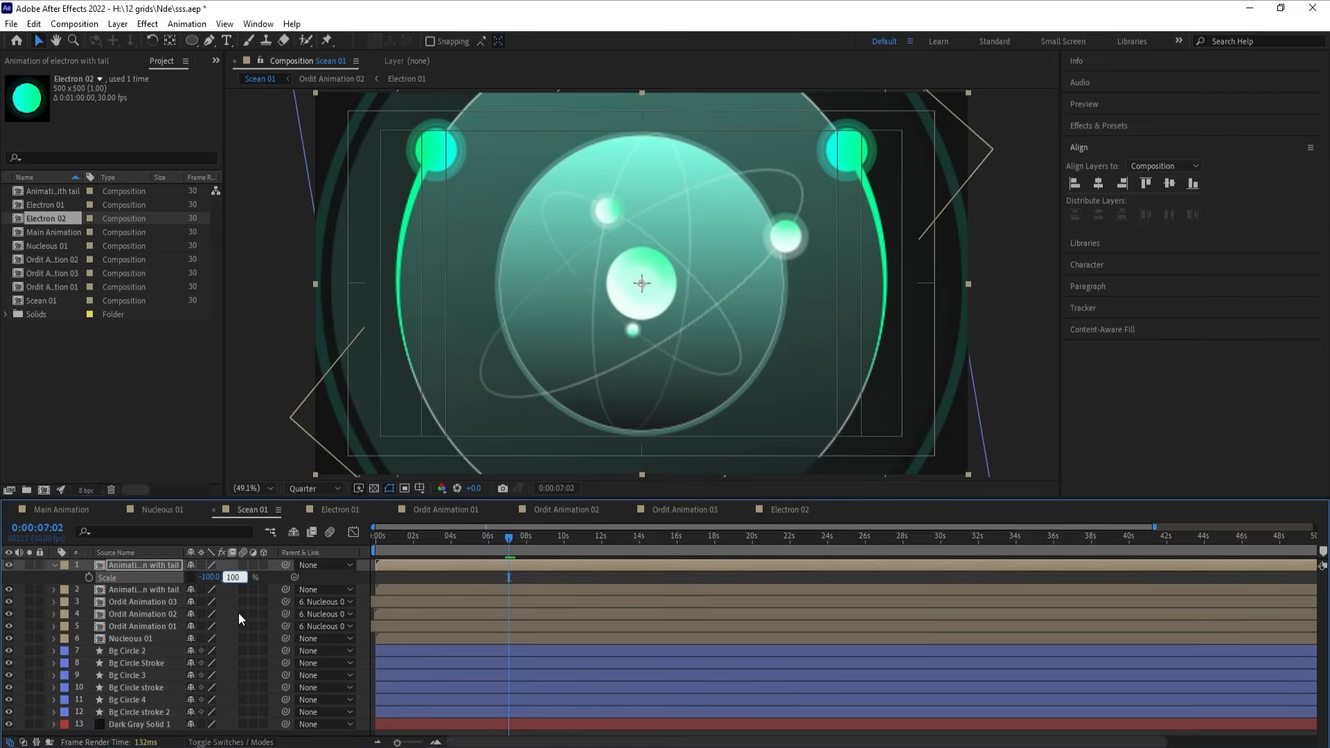
text(-)
key(Return)
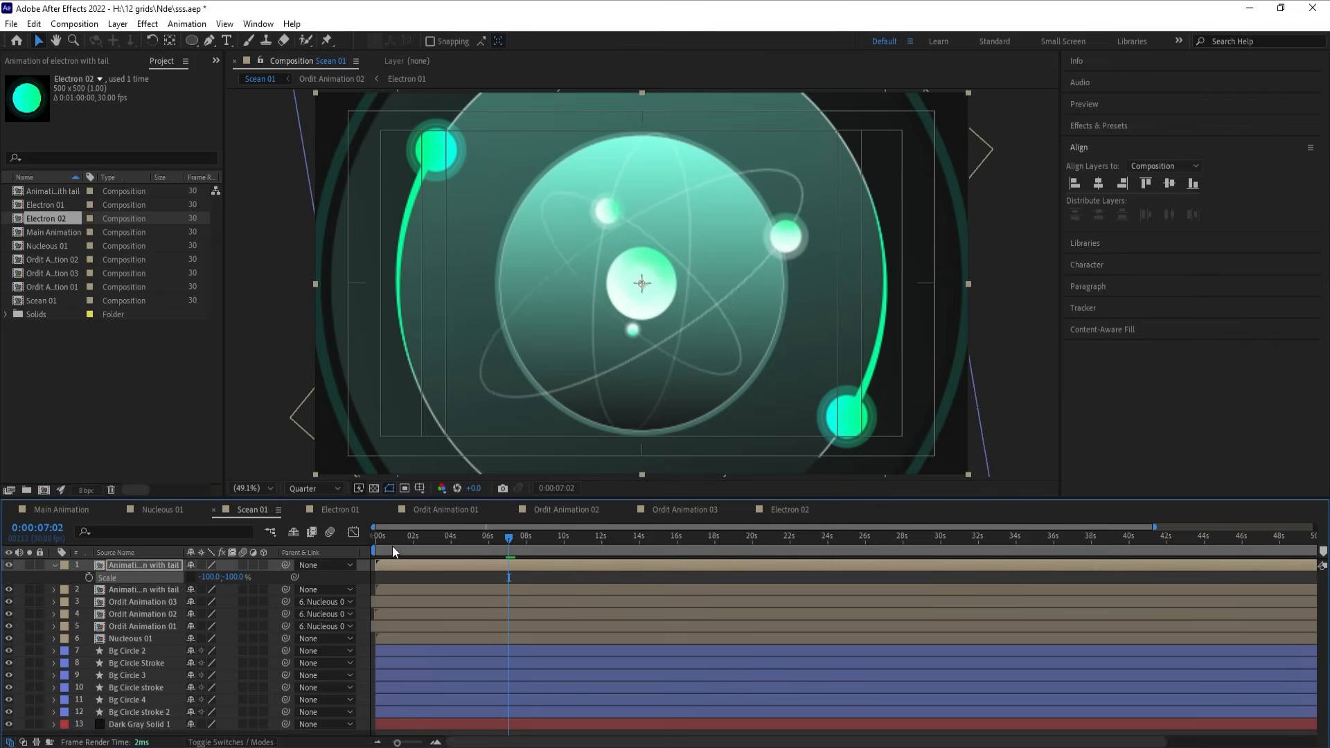
Step: Preview both trailing electrons orbiting in Scean 01 from the start of the timeline
key(space)
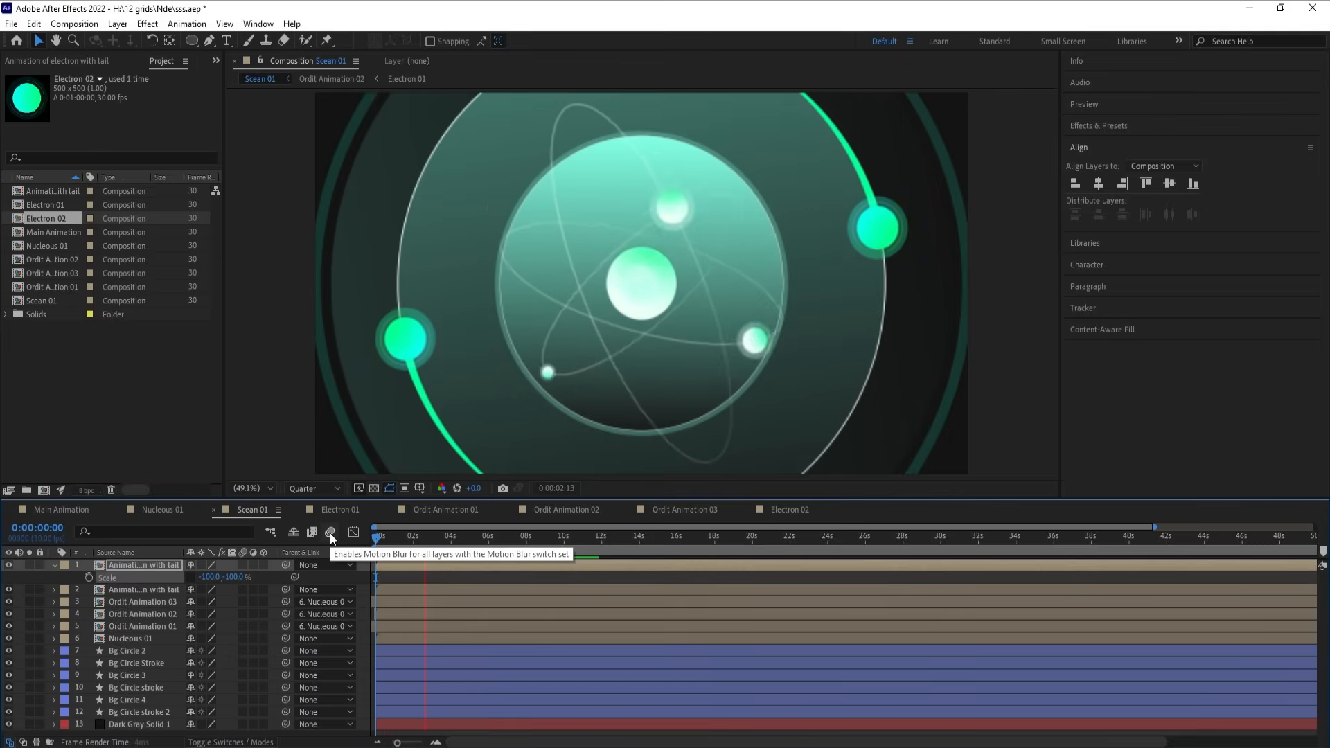
key(space)
drag(418, 535, 322, 542)
key(space)
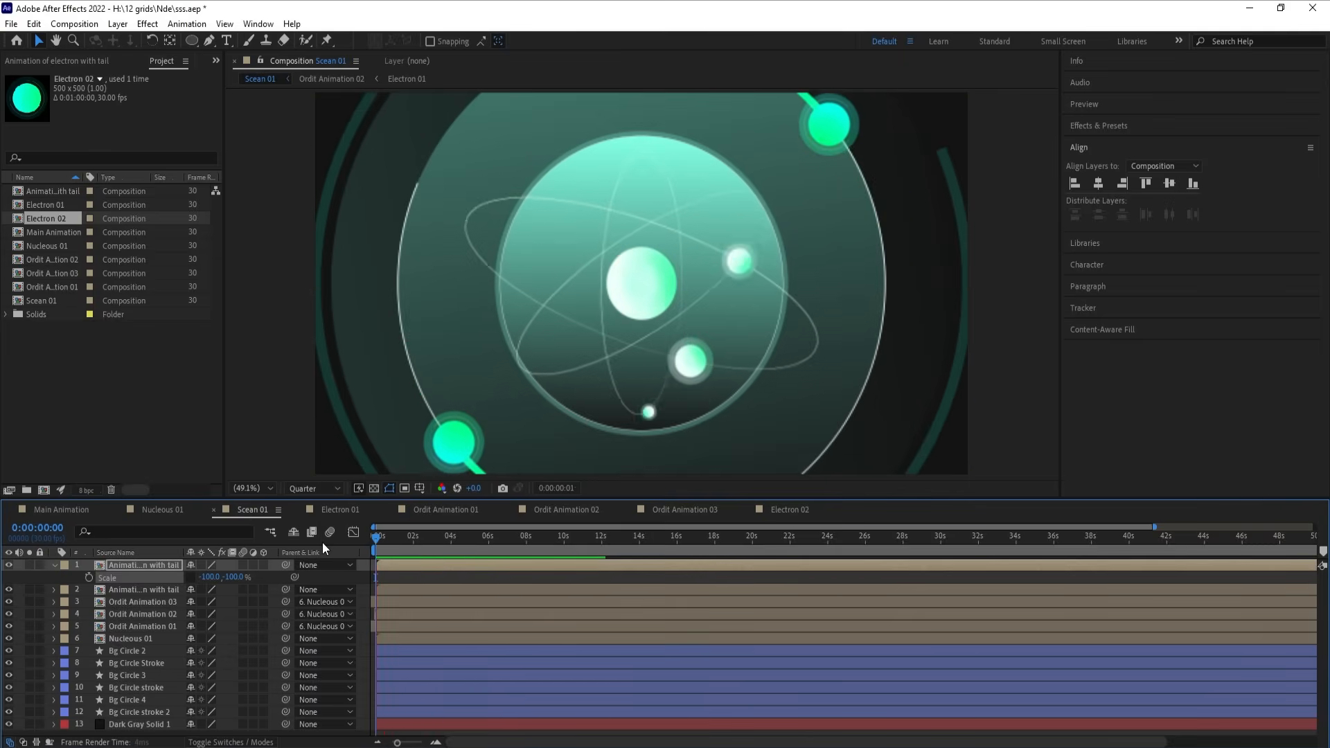
key(space)
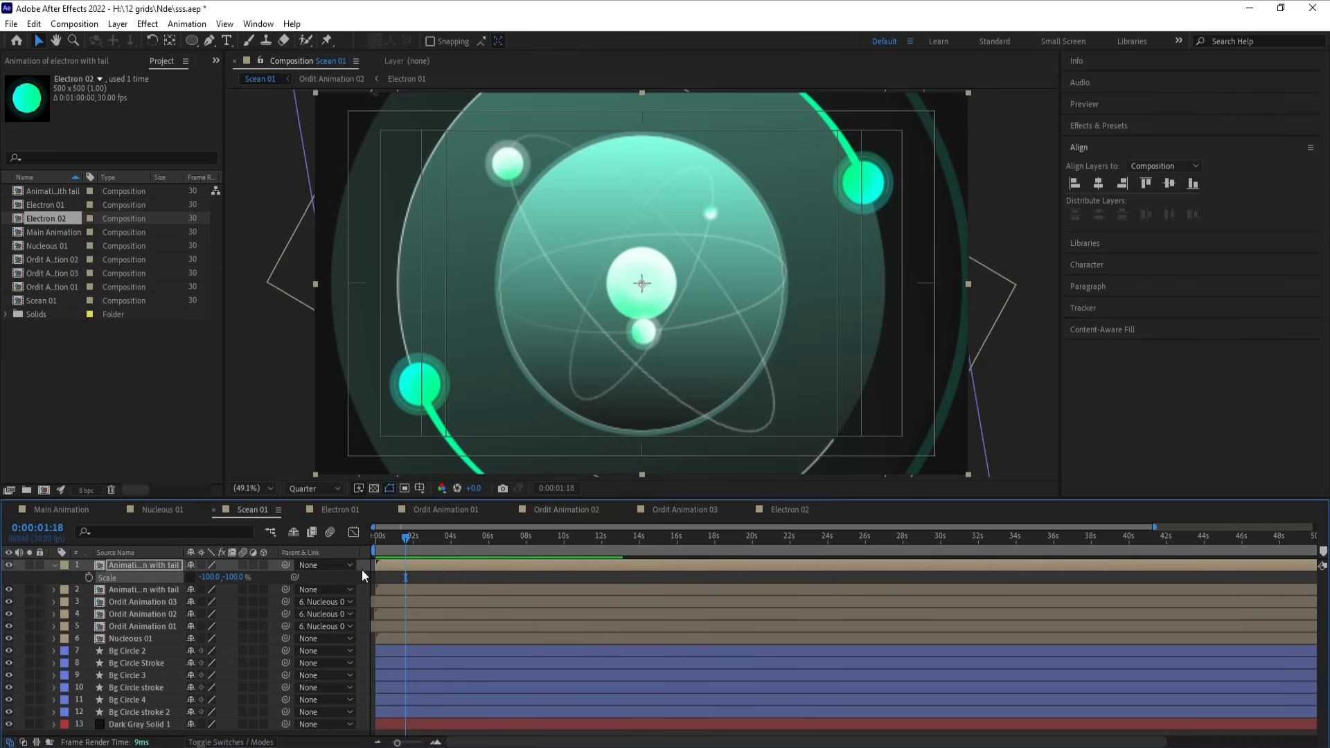
Step: Open the Electron 01 composition and add a Scale keyframe to Shape Layer 1 at 0 seconds
click(340, 510)
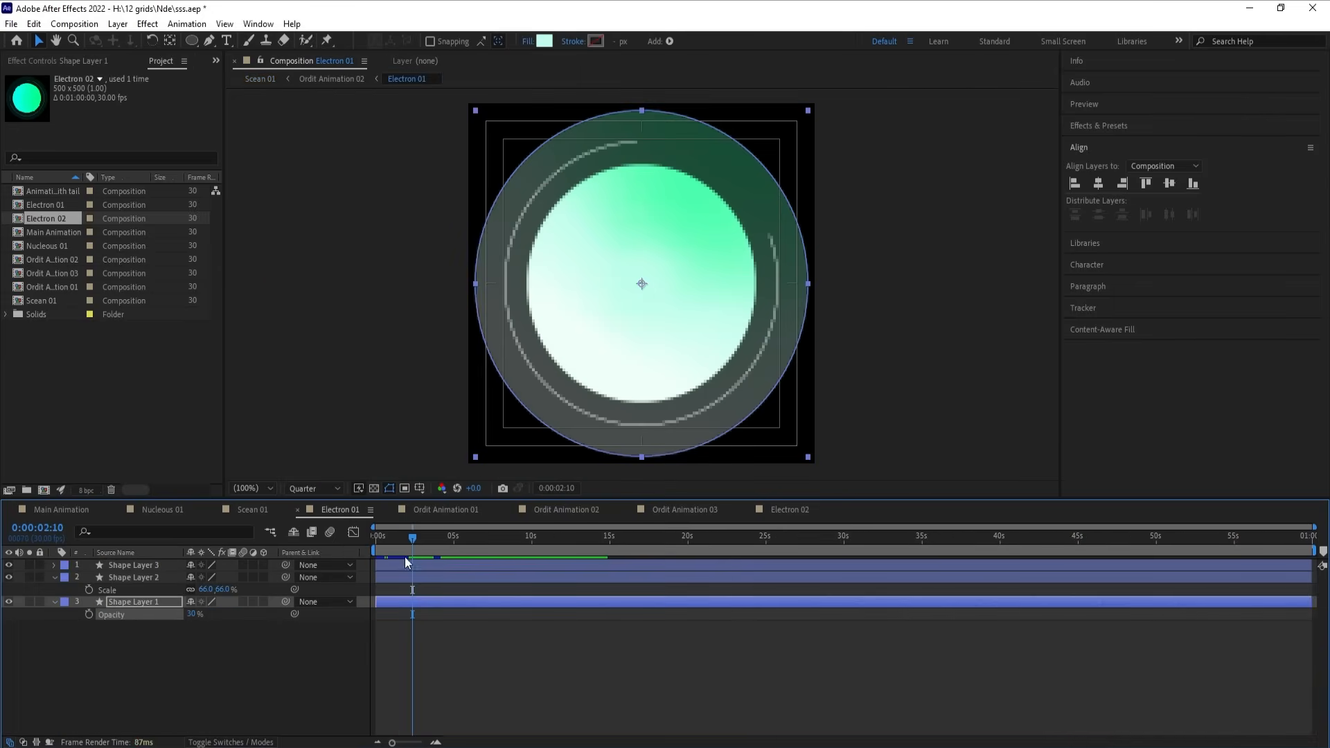
click(116, 601)
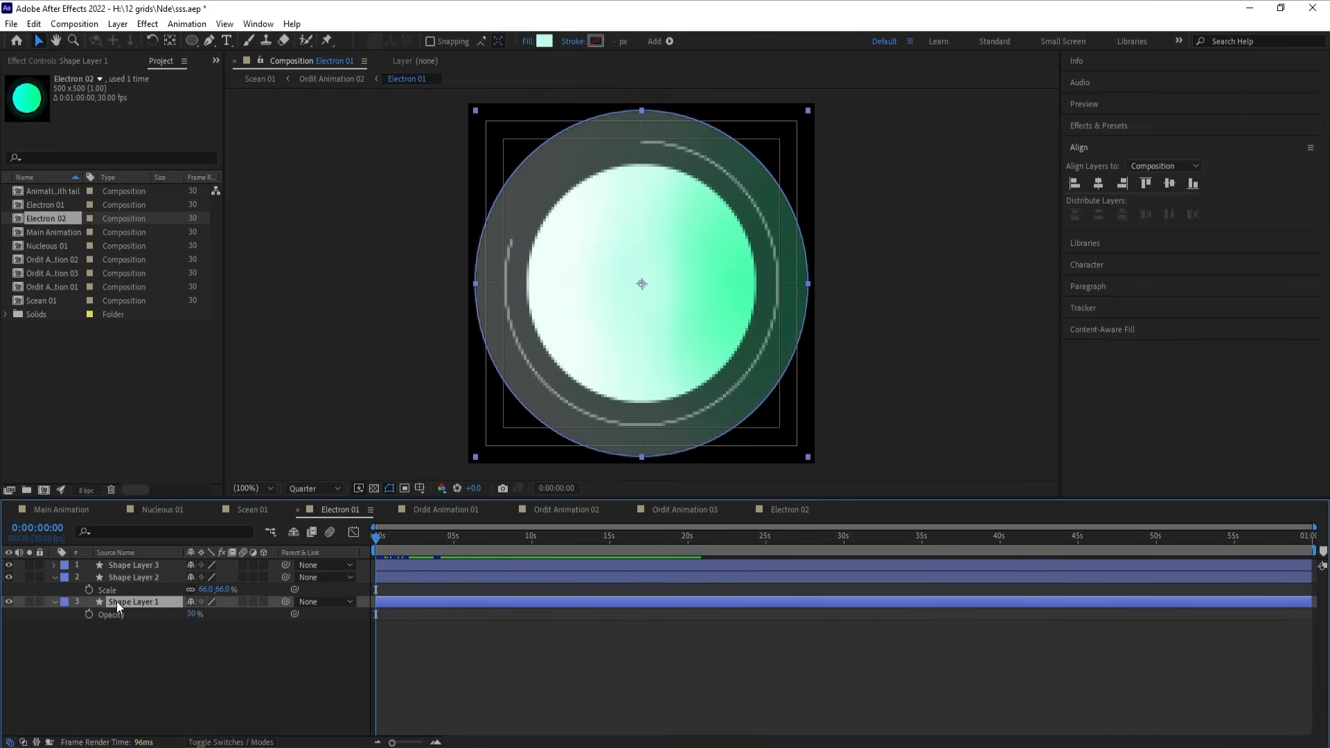
click(61, 205)
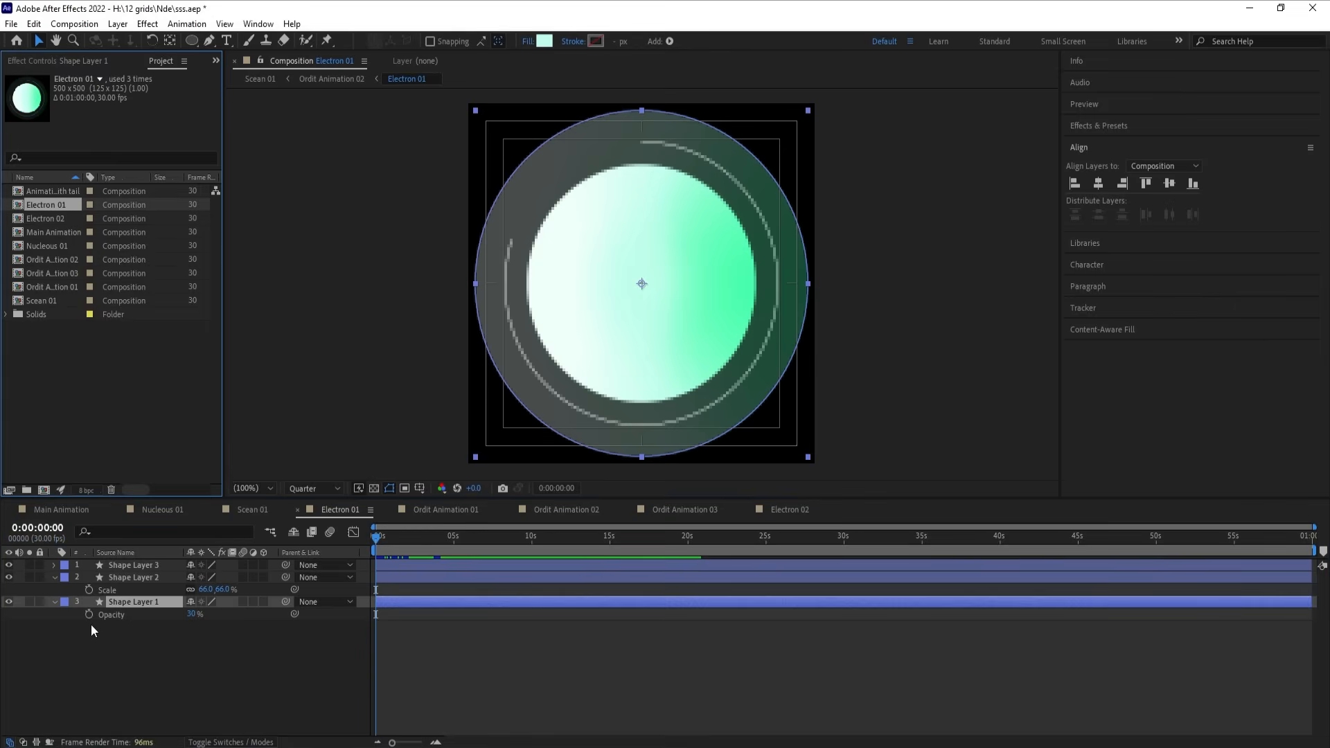
click(115, 607)
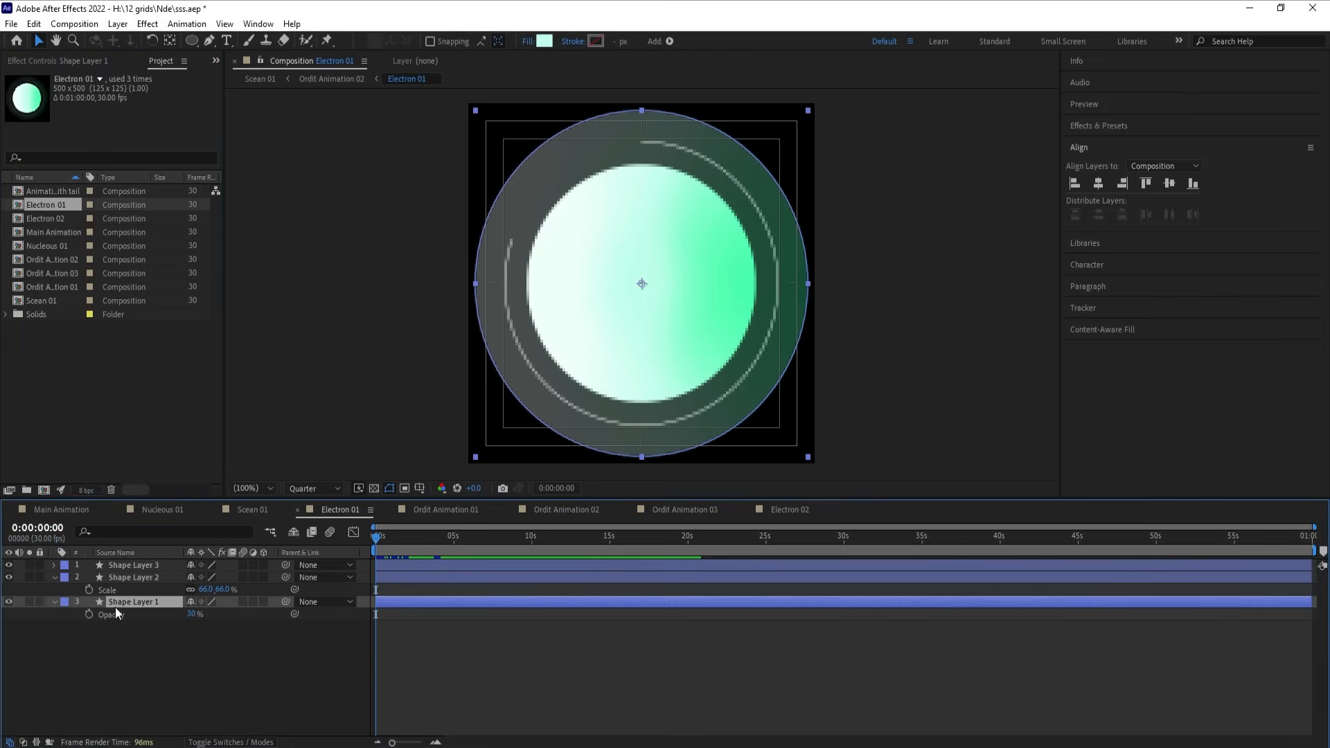
key(s)
click(89, 615)
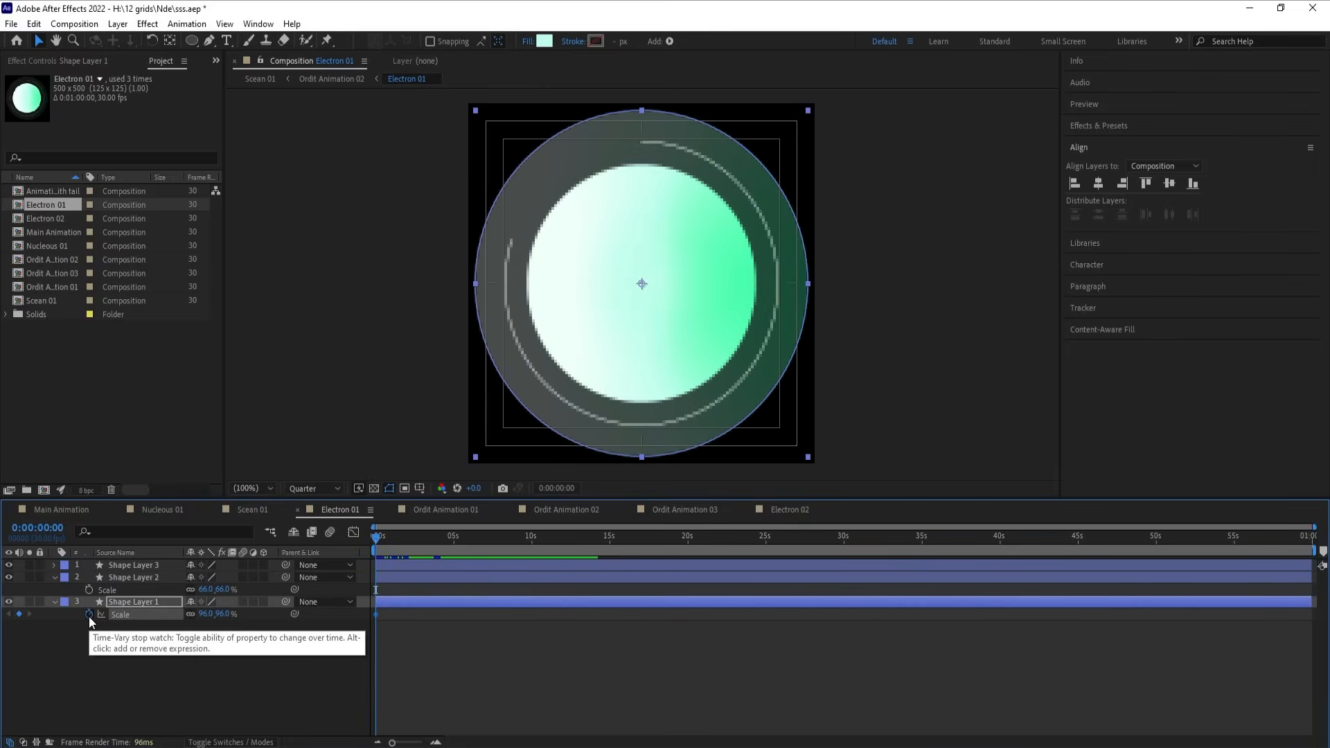
Step: Add a same-value Scale keyframe to Shape Layer 1 at 1 second and set its scale to 82% at frame 14
key(equal)
key(equal)
key(equal)
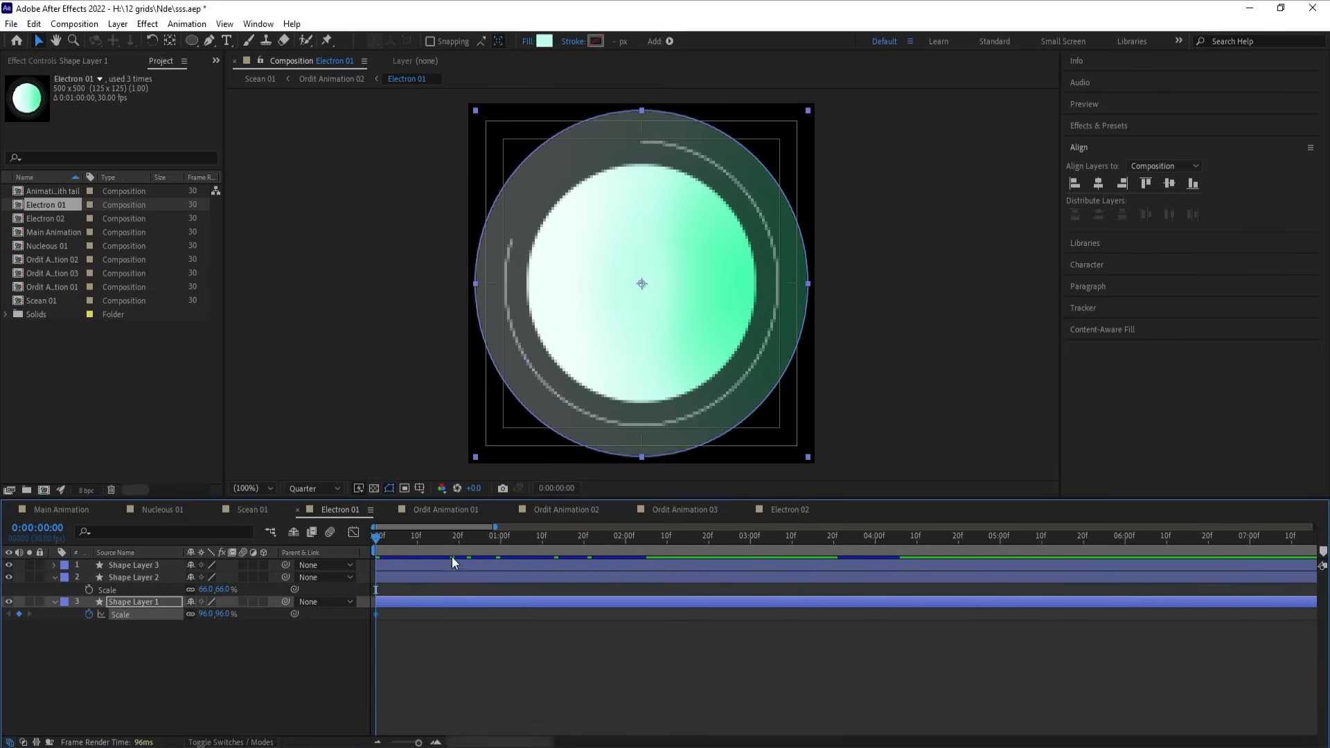
click(501, 537)
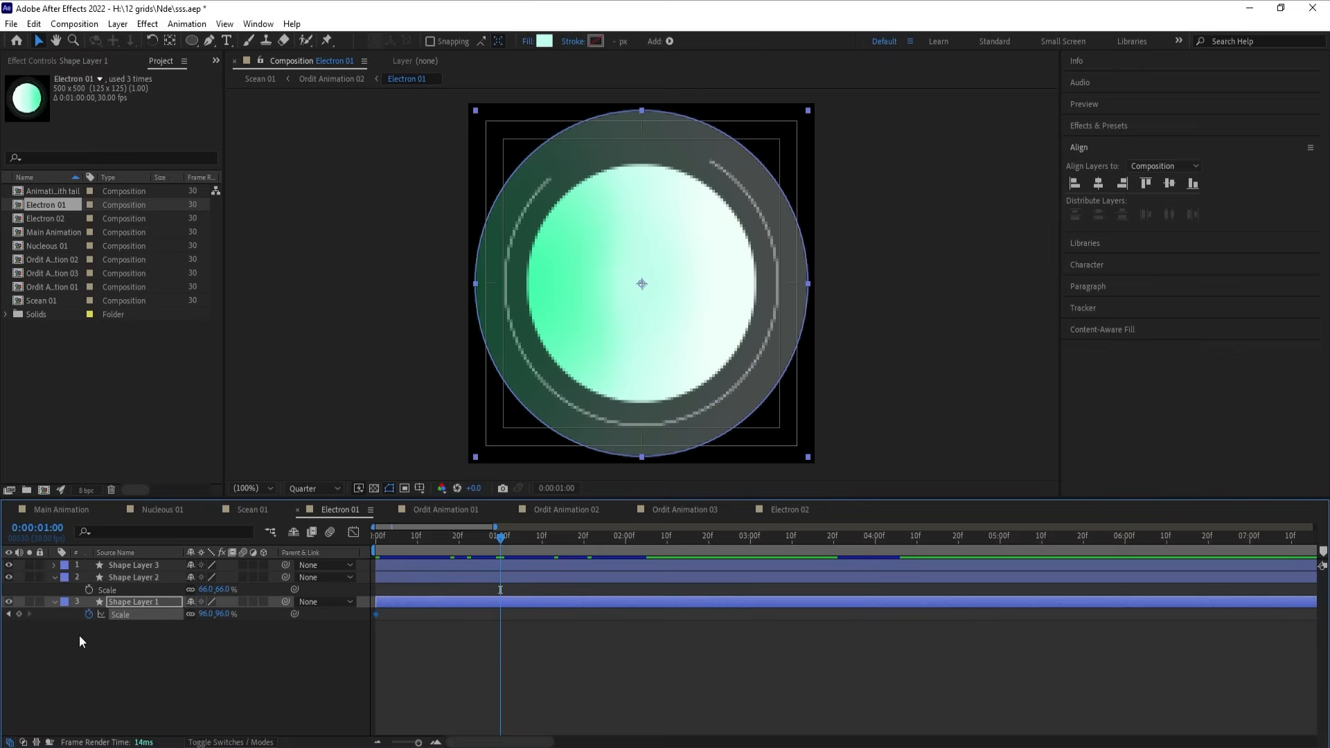
click(19, 614)
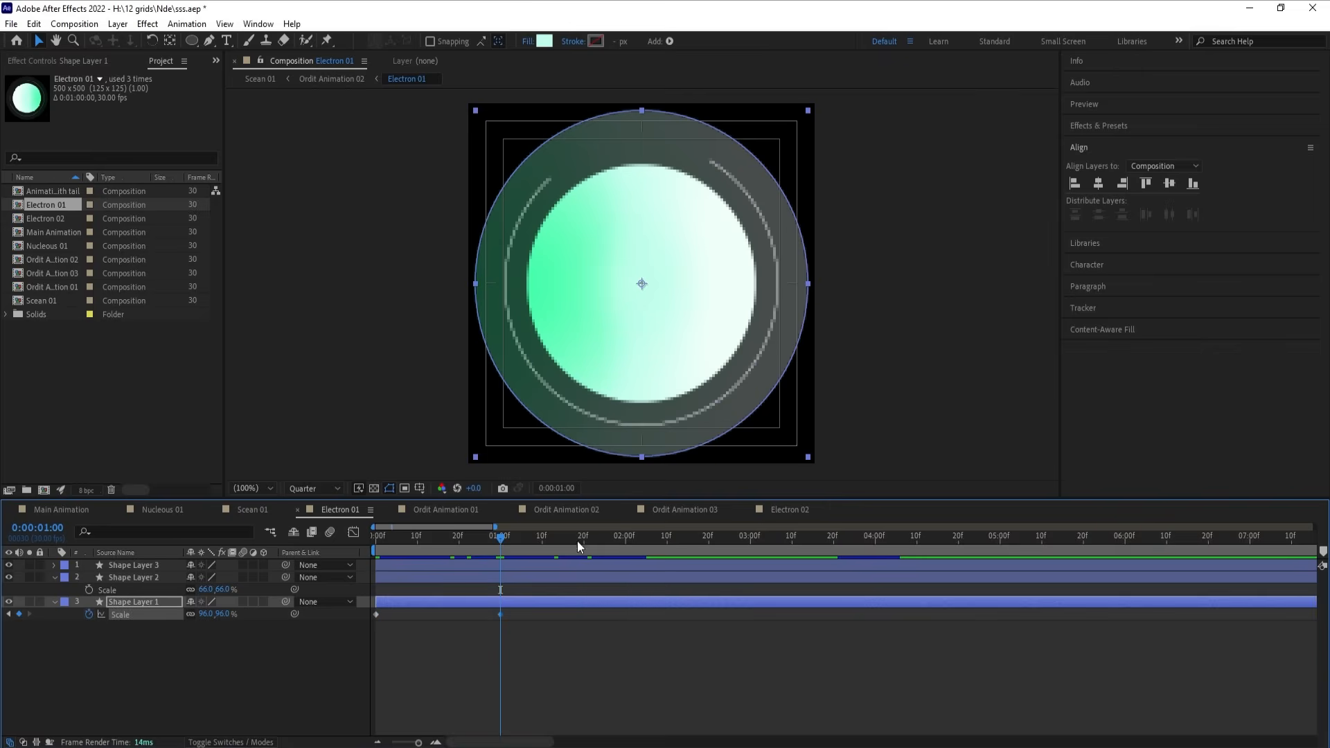
click(435, 538)
drag(206, 614, 192, 614)
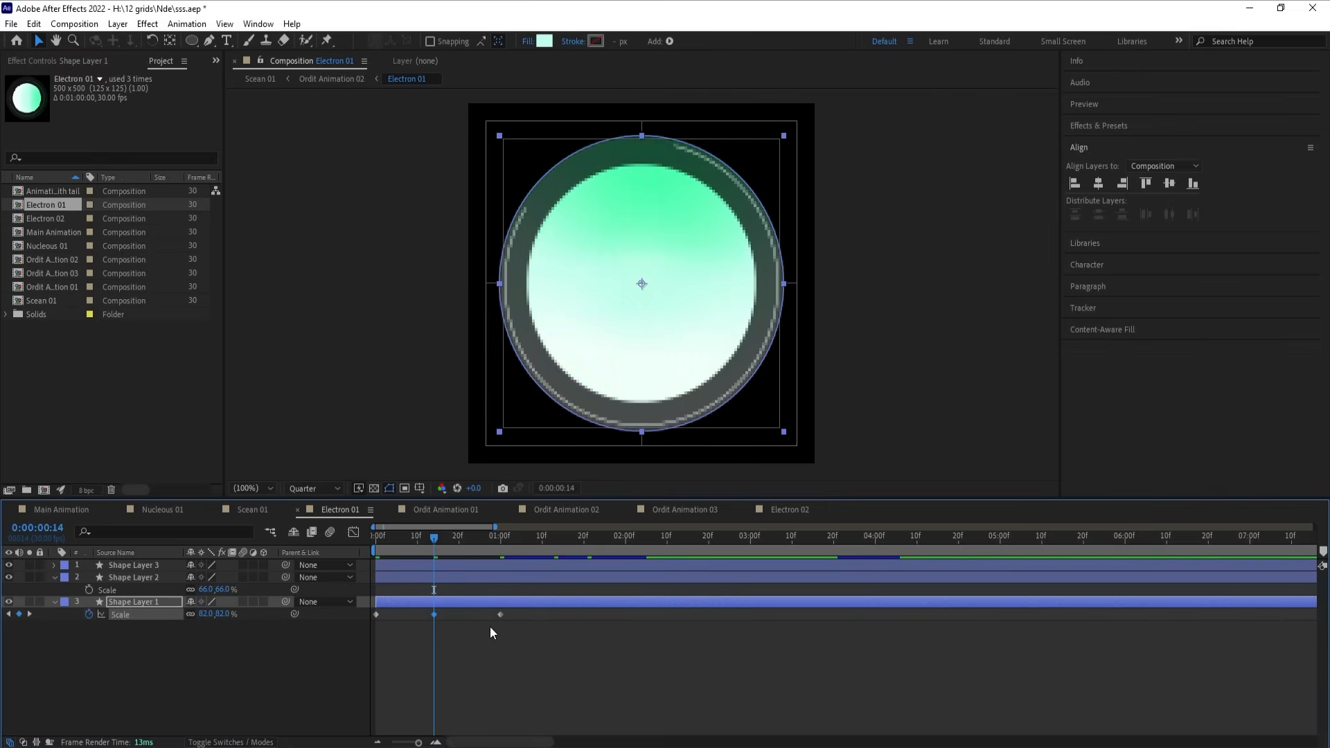
Step: Easy-ease Shape Layer 1's three Scale keyframes and apply a loopOut() expression to the selected Scale properties
drag(489, 626, 247, 563)
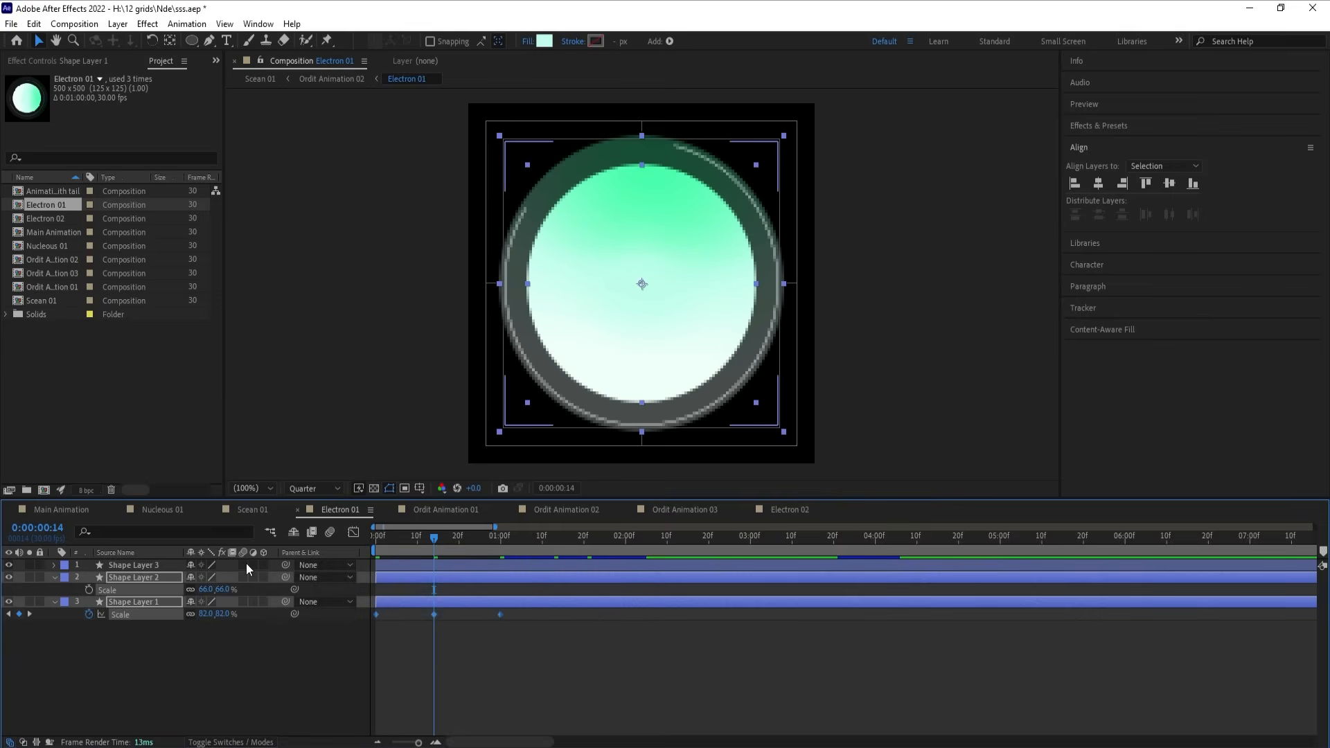
key(F9)
alt+click(89, 614)
text(loo)
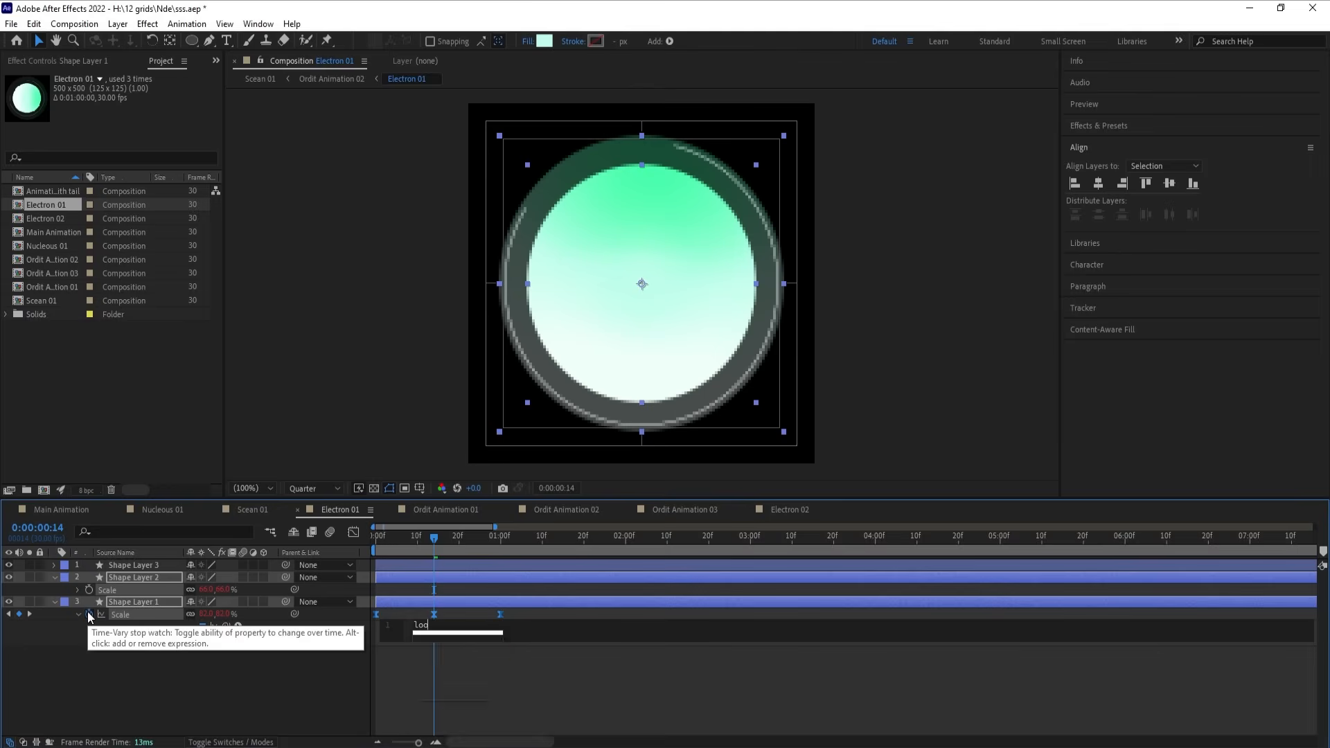
key(Down)
key(Down)
key(Down)
key(Return)
click(401, 675)
Step: Preview the looping scale pulse in the Electron 01 composition
key(space)
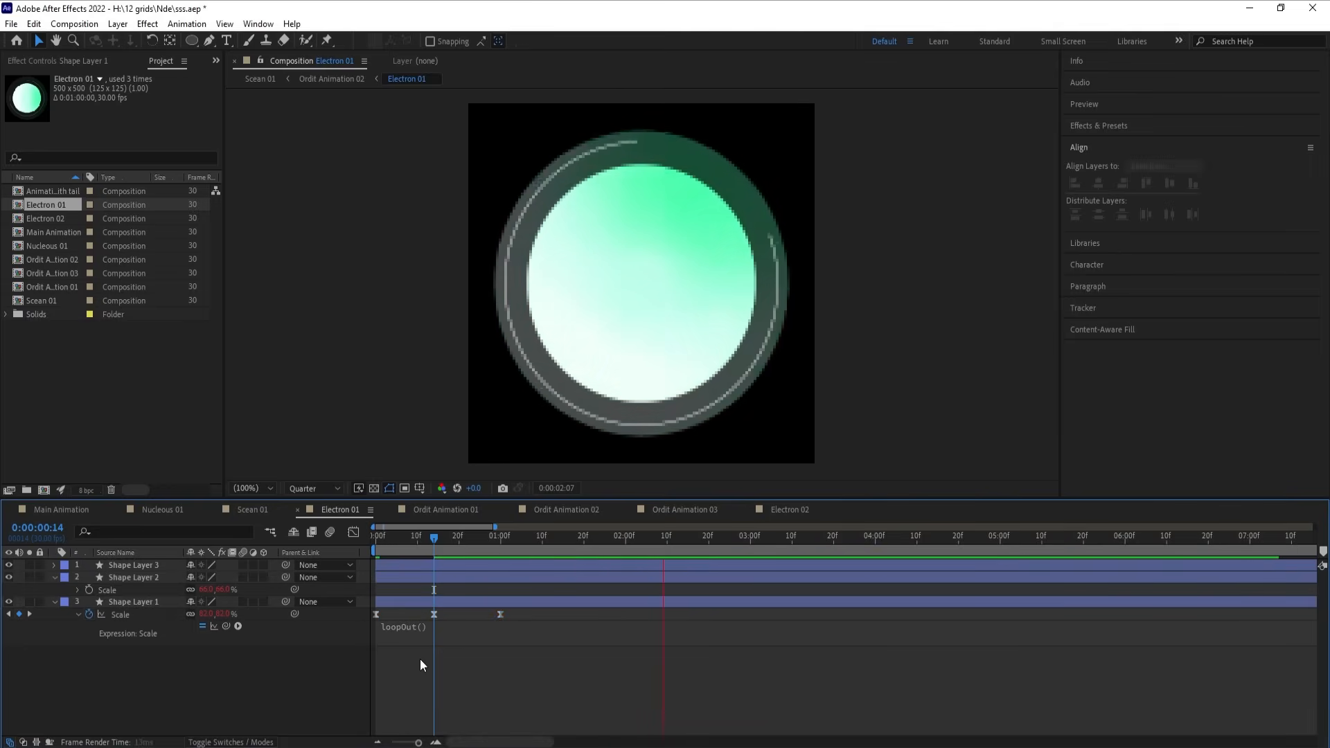
key(space)
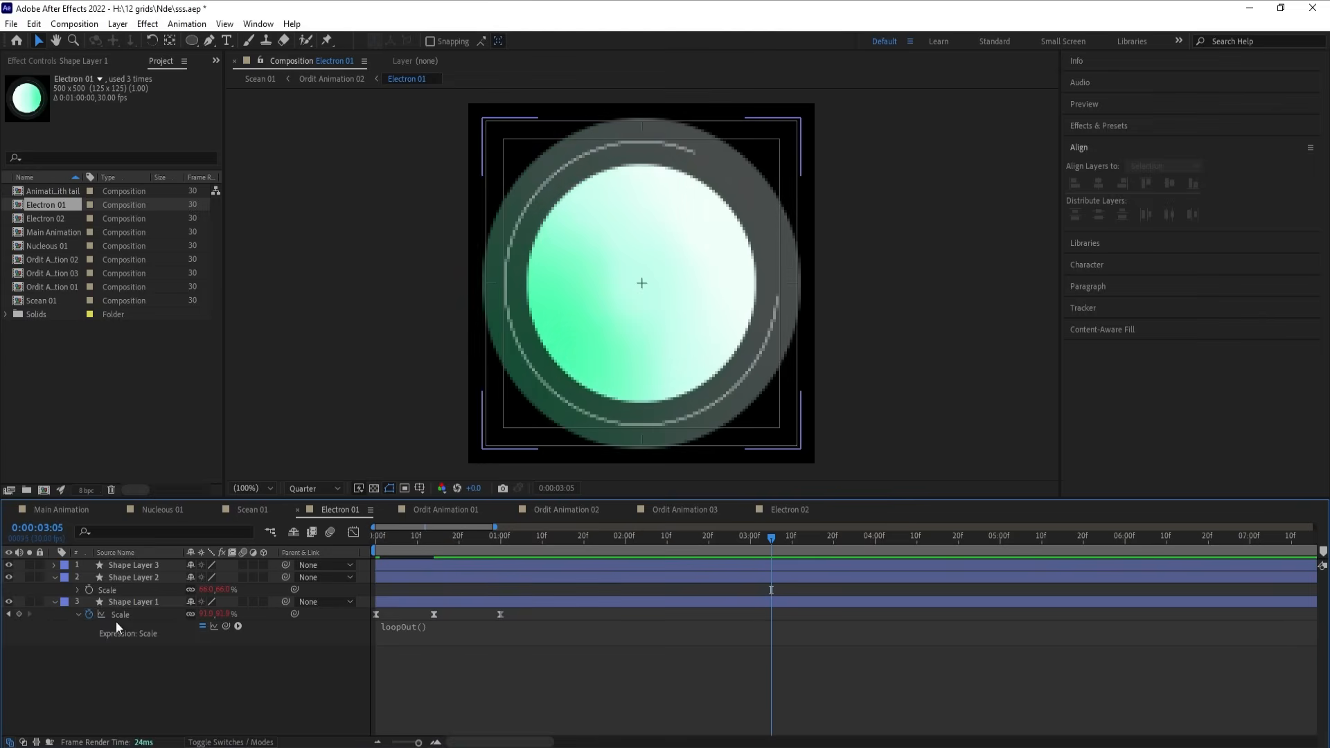
Step: Copy Shape Layer 1's looping Scale animation from Electron 01 to Shape Layer 1 in Electron 02 at 0 seconds and preview it
click(125, 613)
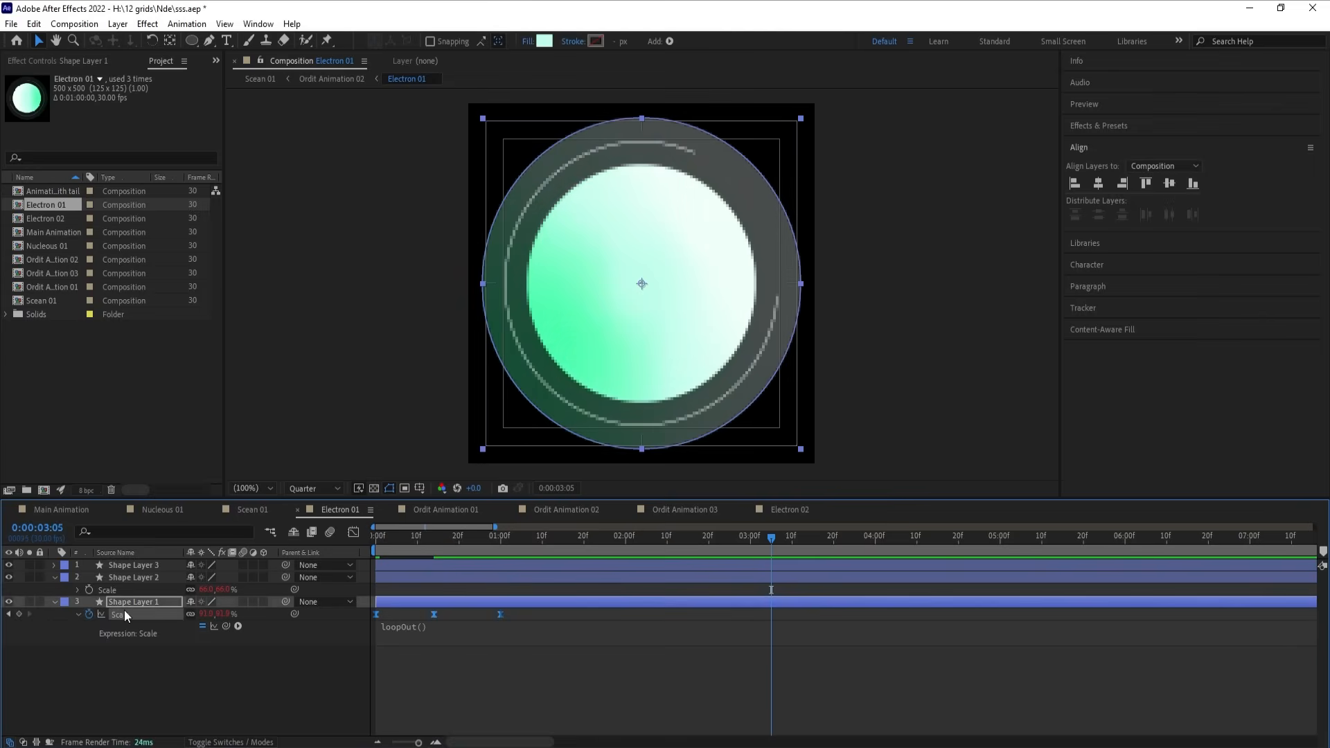
double_click(64, 216)
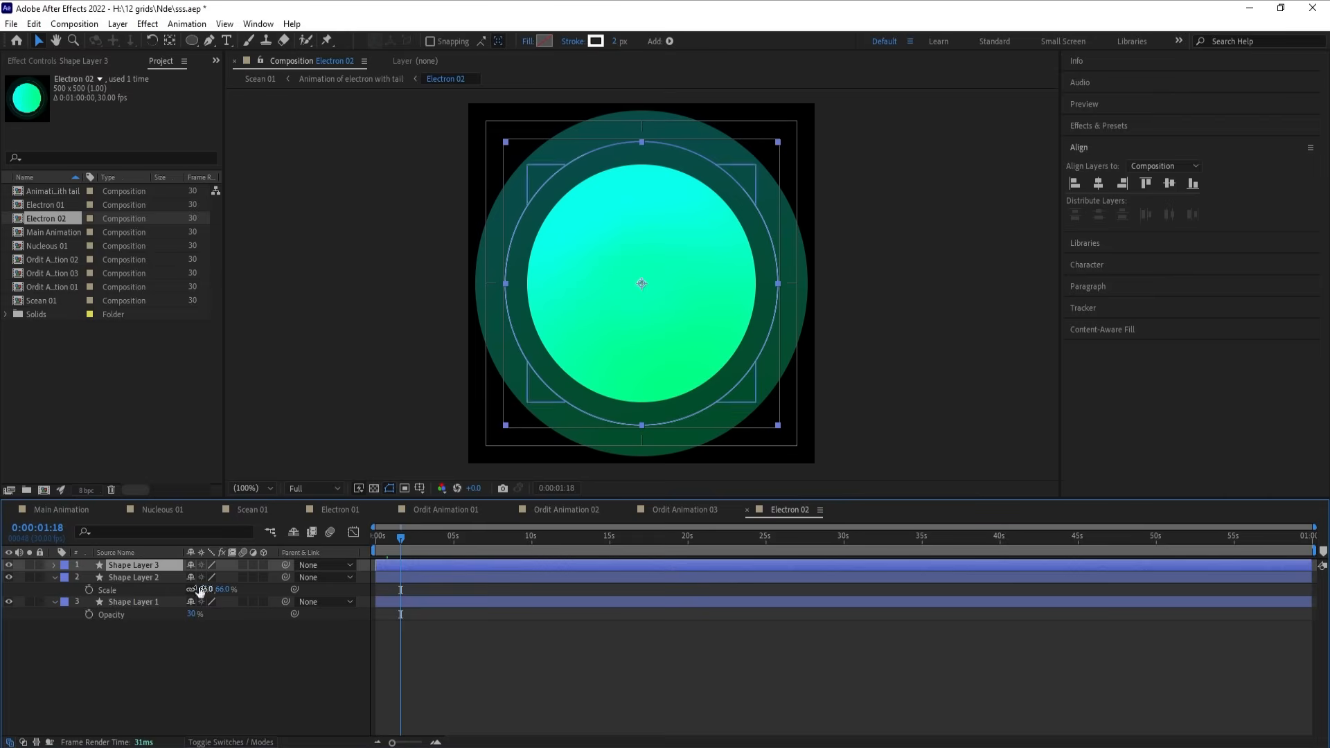
click(134, 601)
click(398, 537)
drag(392, 534, 309, 534)
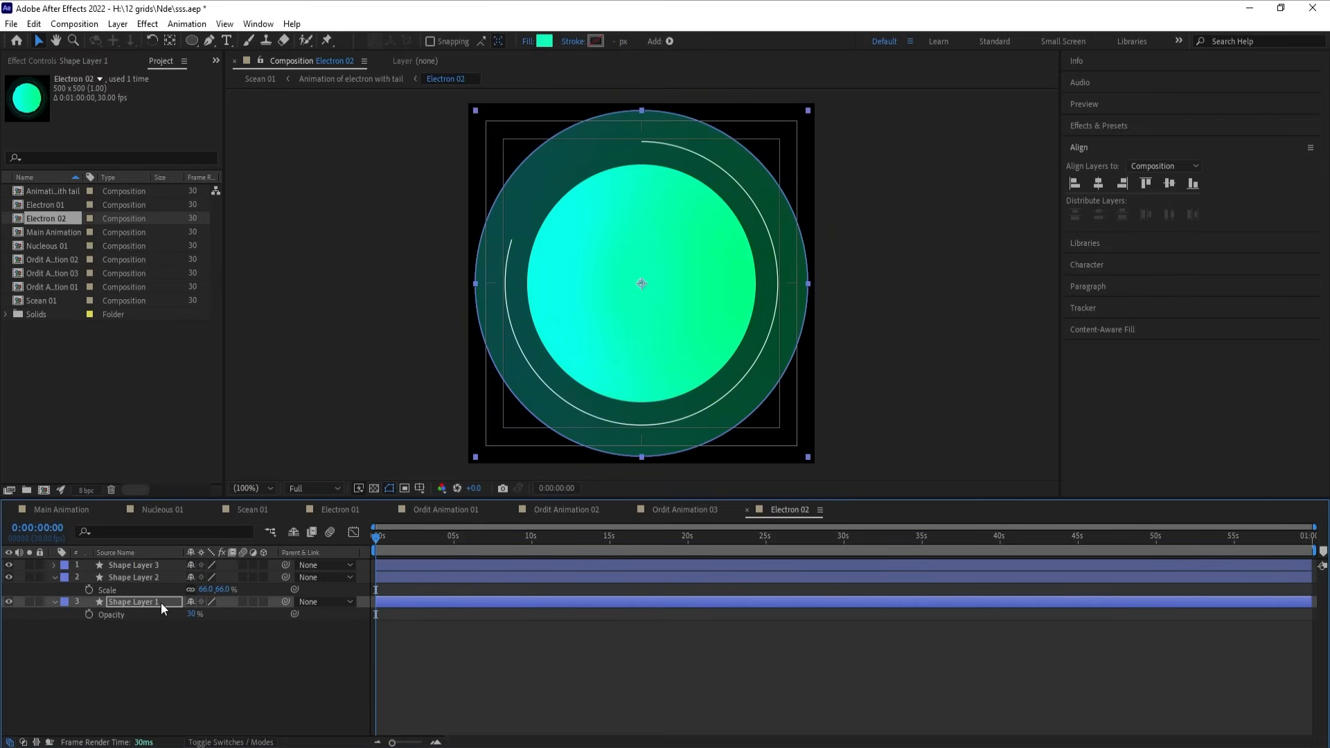
key(s)
key(space)
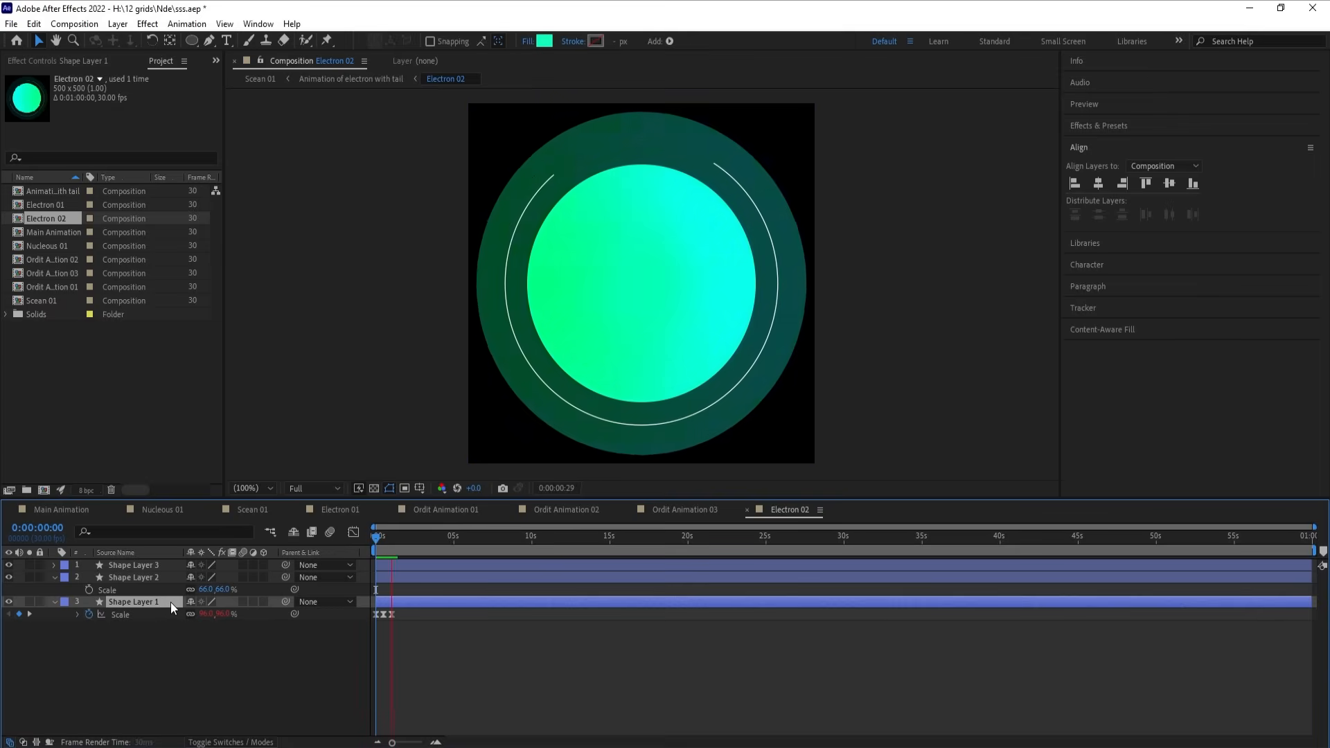
key(space)
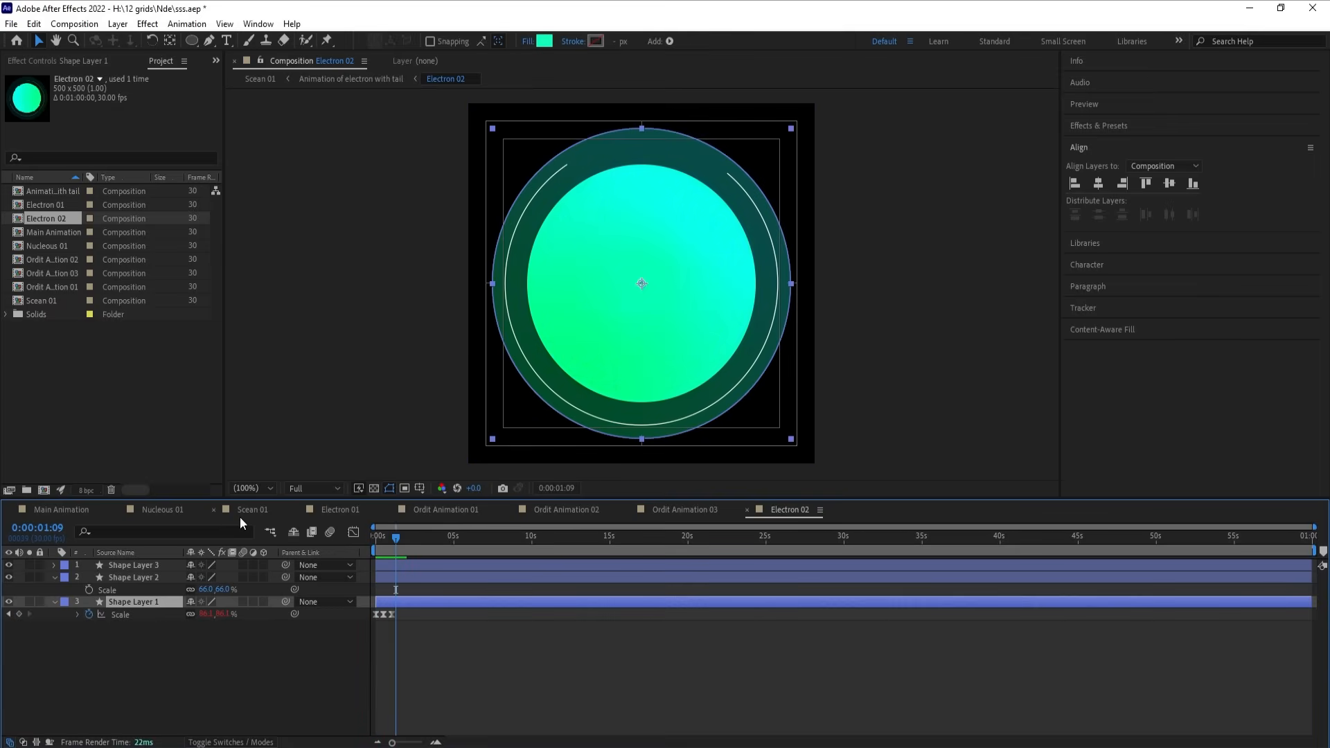
Step: Preview the pulsing electrons in Scean 01 from the start of the timeline
click(240, 515)
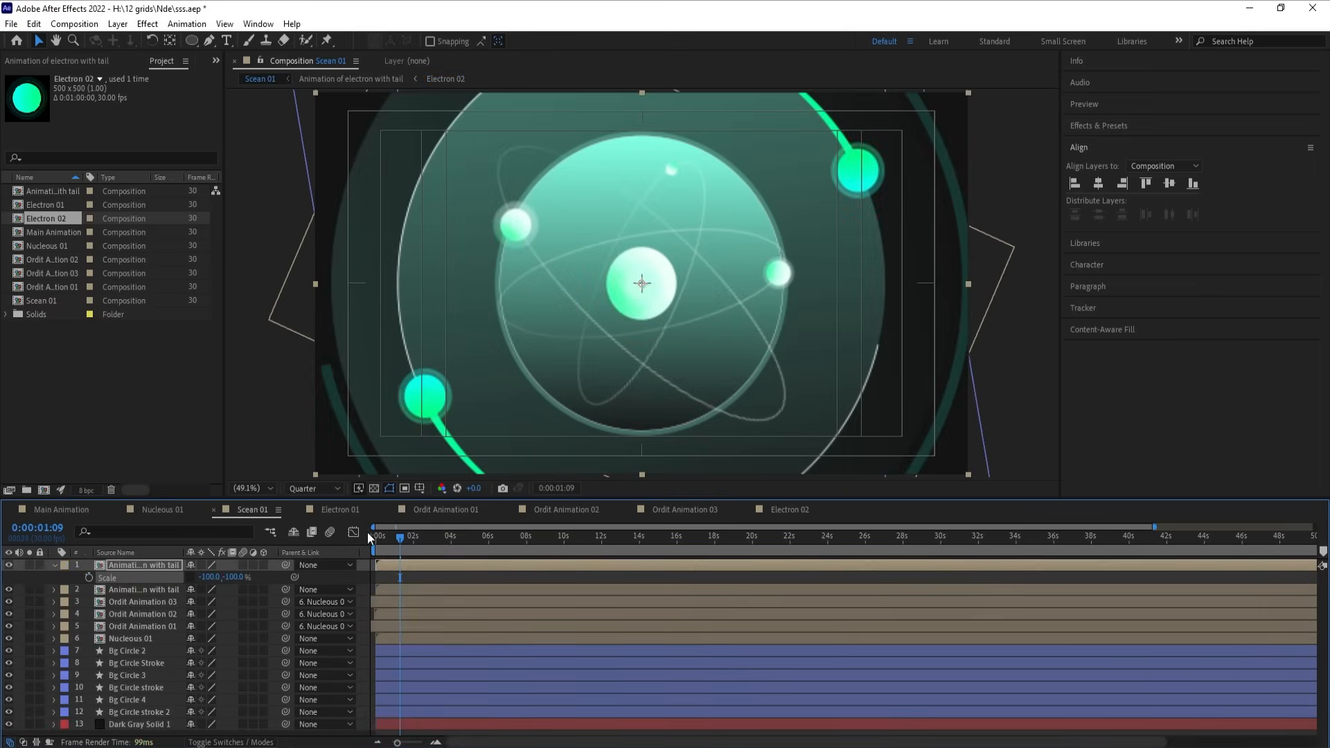
key(Home)
key(space)
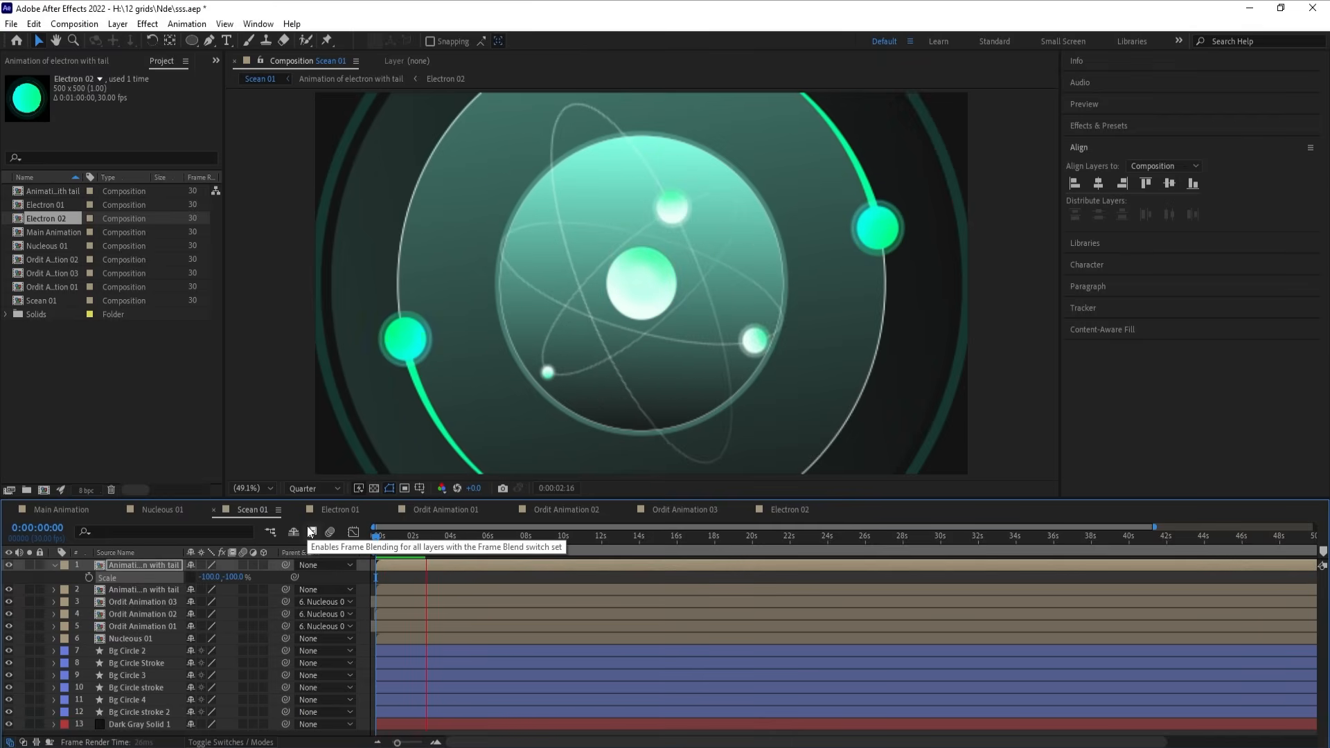
key(space)
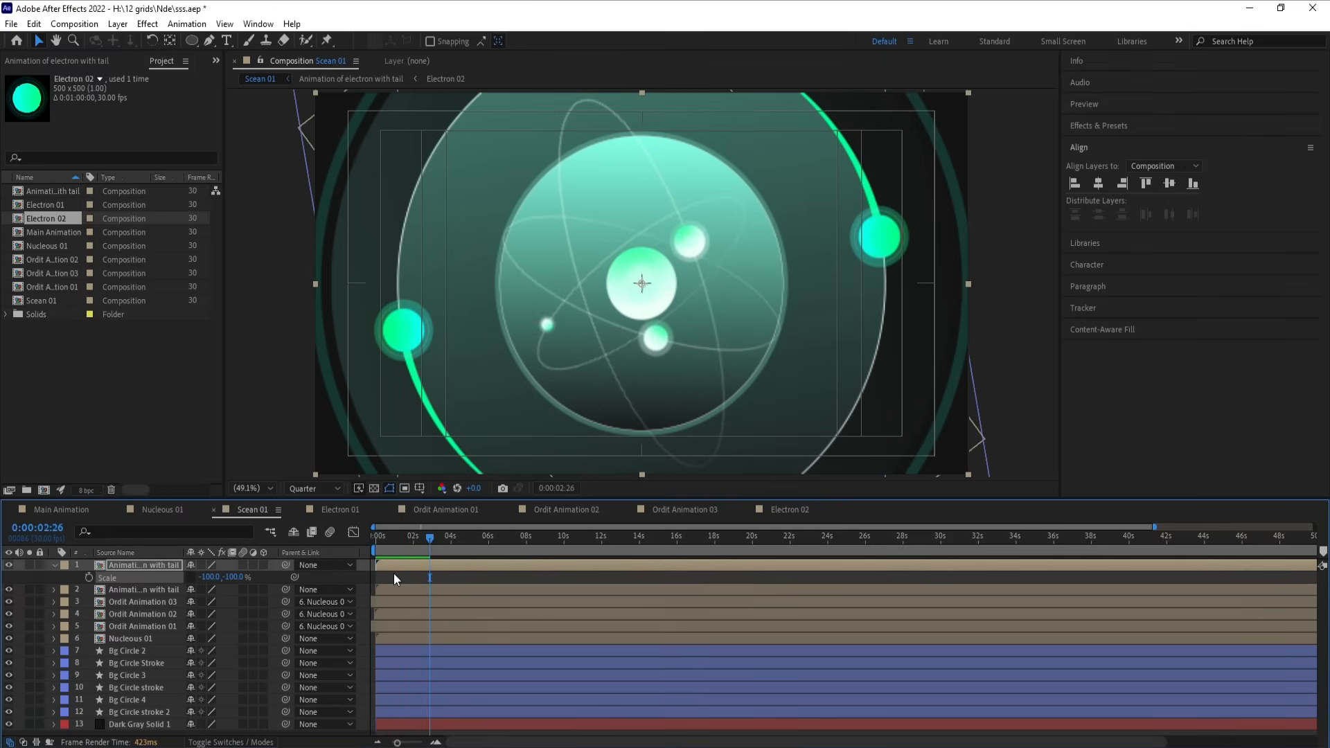
Step: Collapse the revealed layer properties in Scean 01's timeline
click(388, 575)
key(u)
key(u)
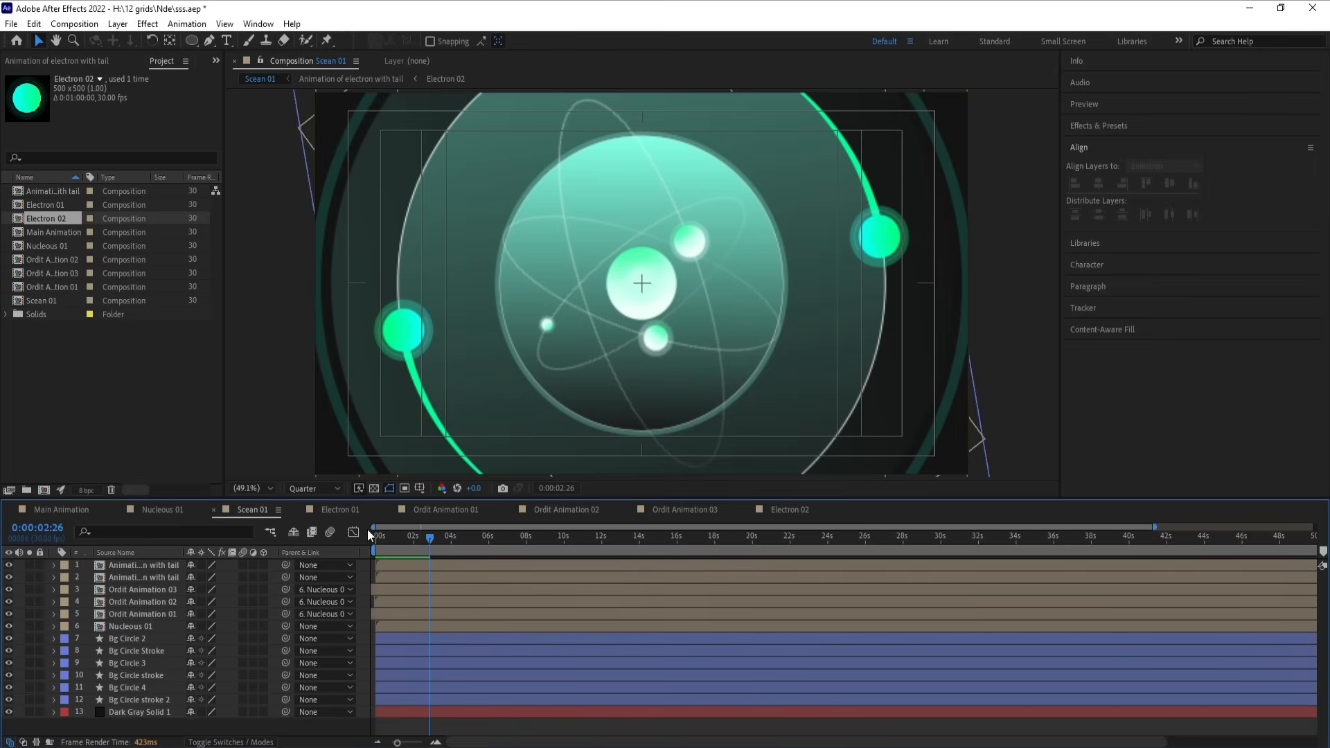
Step: Close the Electron 01, Electron 02 and three Ordit Animation timelines, and save the project
click(296, 510)
click(297, 509)
click(297, 510)
click(296, 510)
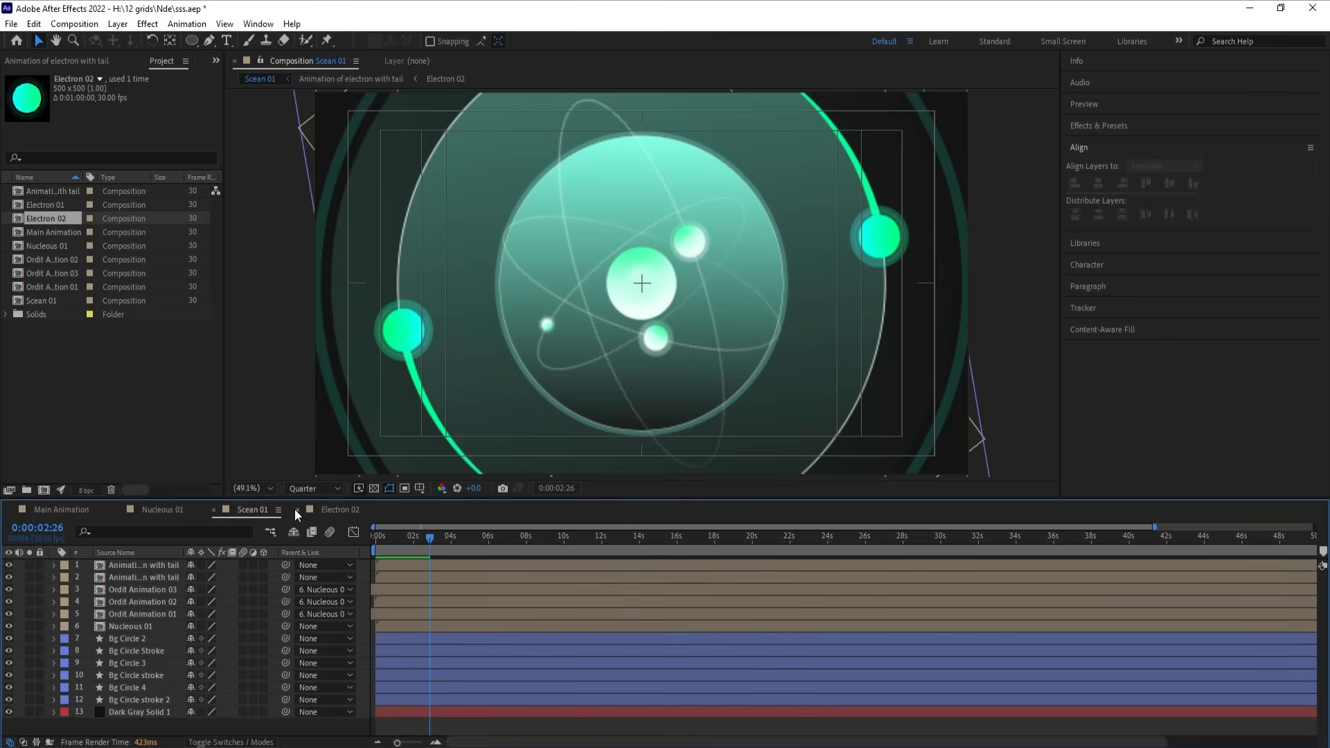
click(296, 510)
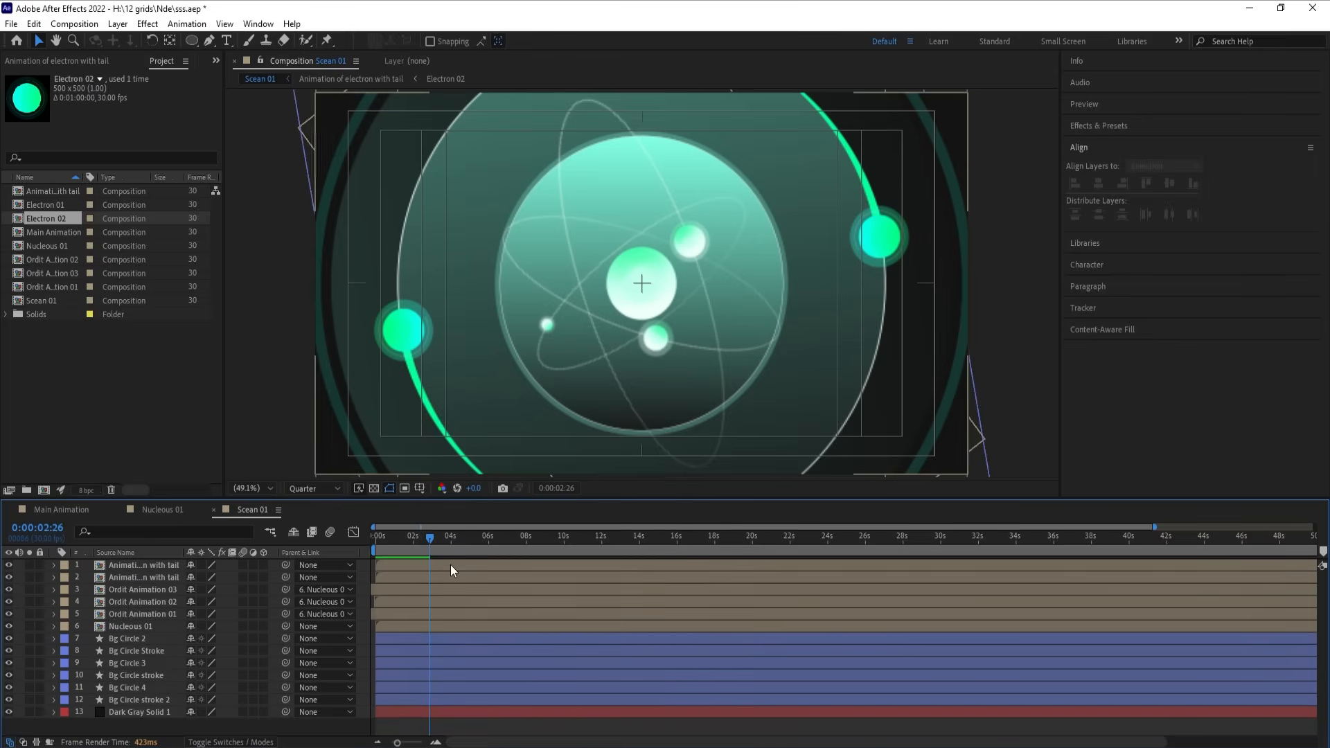
key(ctrl+s)
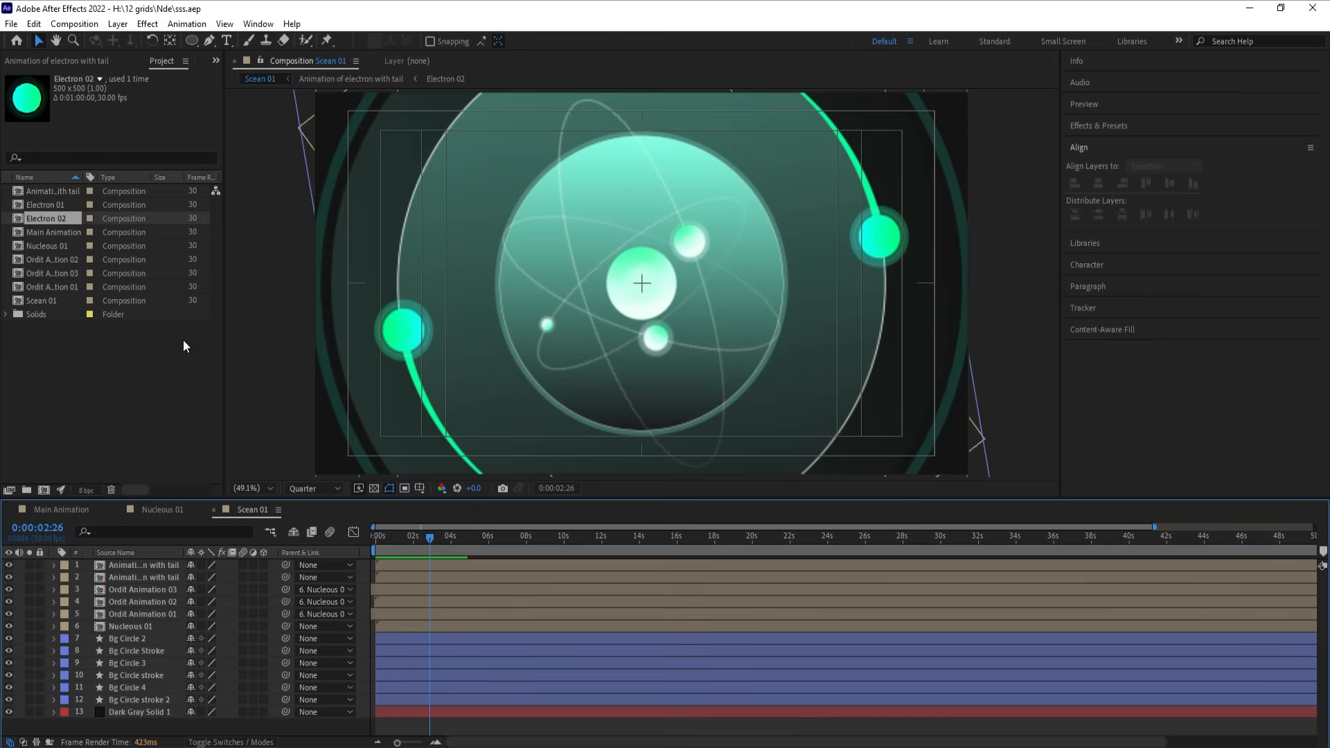
Step: Duplicate the Electron 02 composition and open the duplicate, Electron 03
click(47, 221)
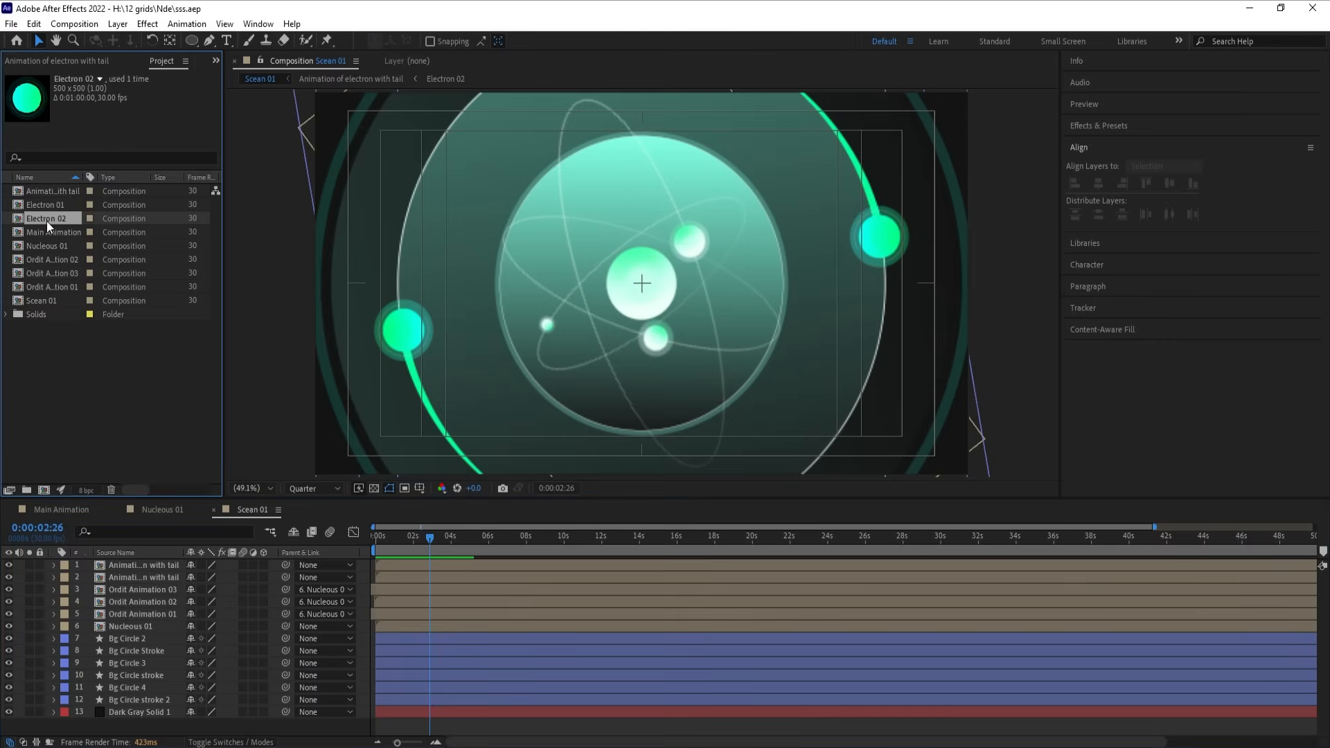
key(ctrl+d)
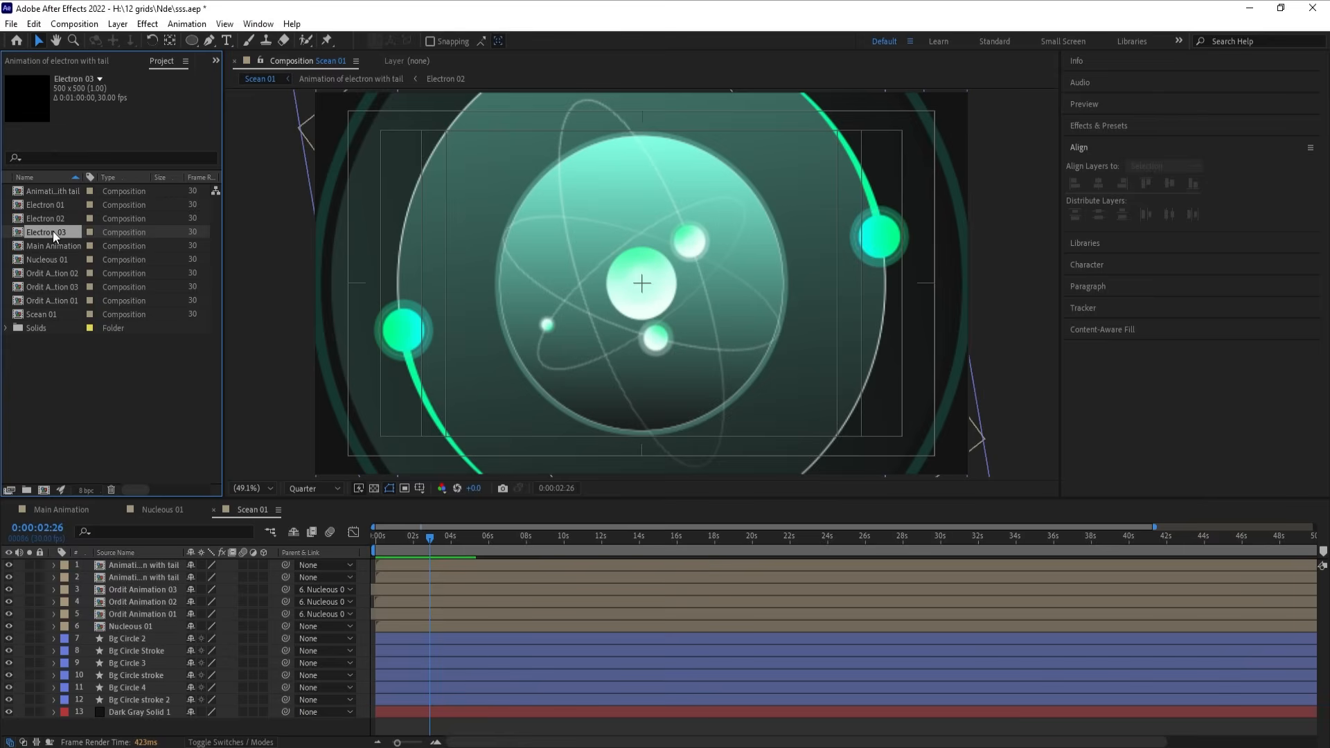
double_click(52, 231)
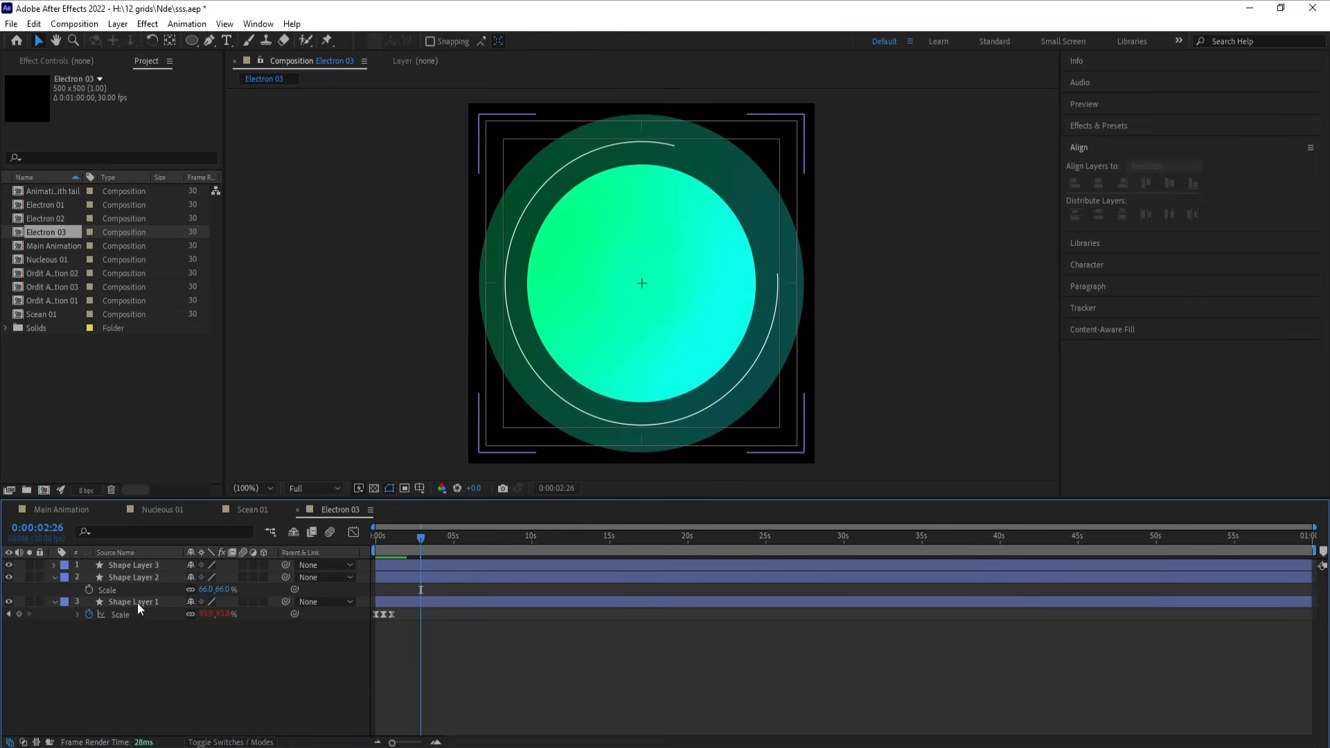
Step: Delete Shape Layer 1 and Shape Layer 3 from Electron 03, keeping only Shape Layer 2
click(138, 603)
key(Delete)
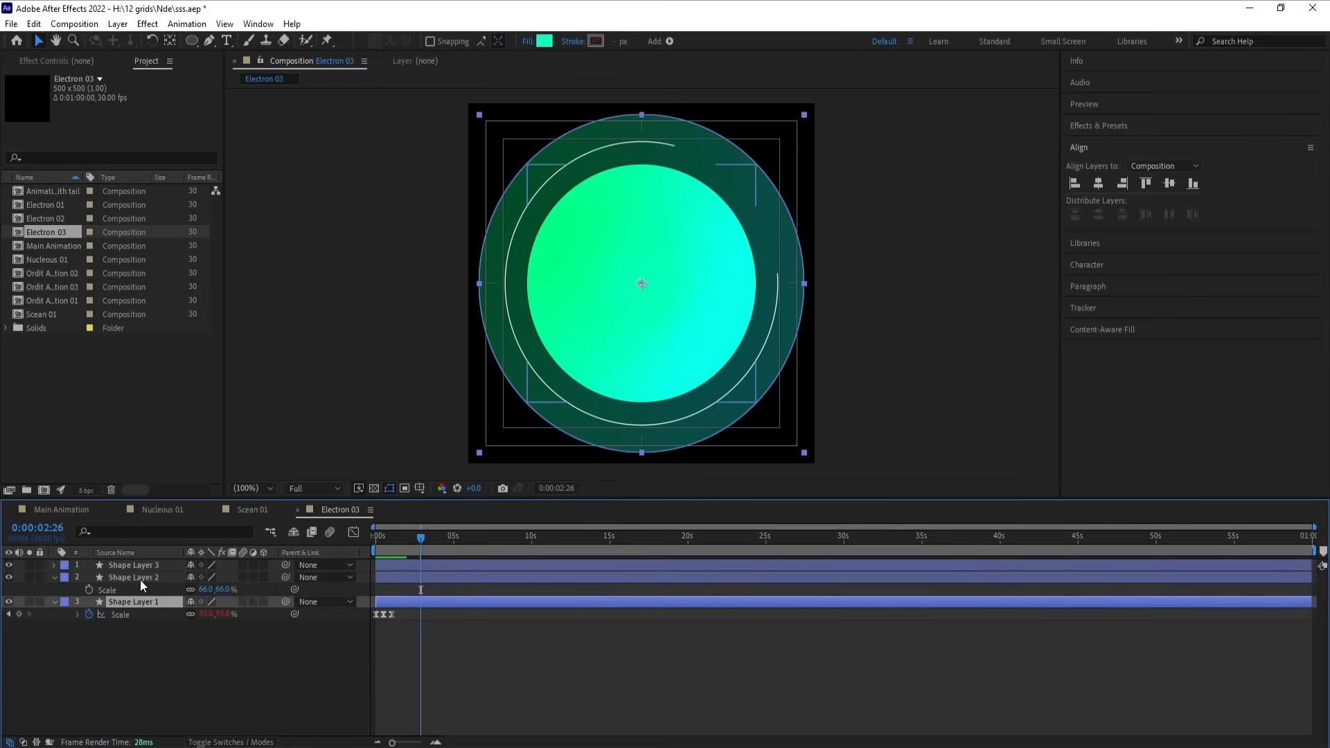
click(139, 577)
key(Delete)
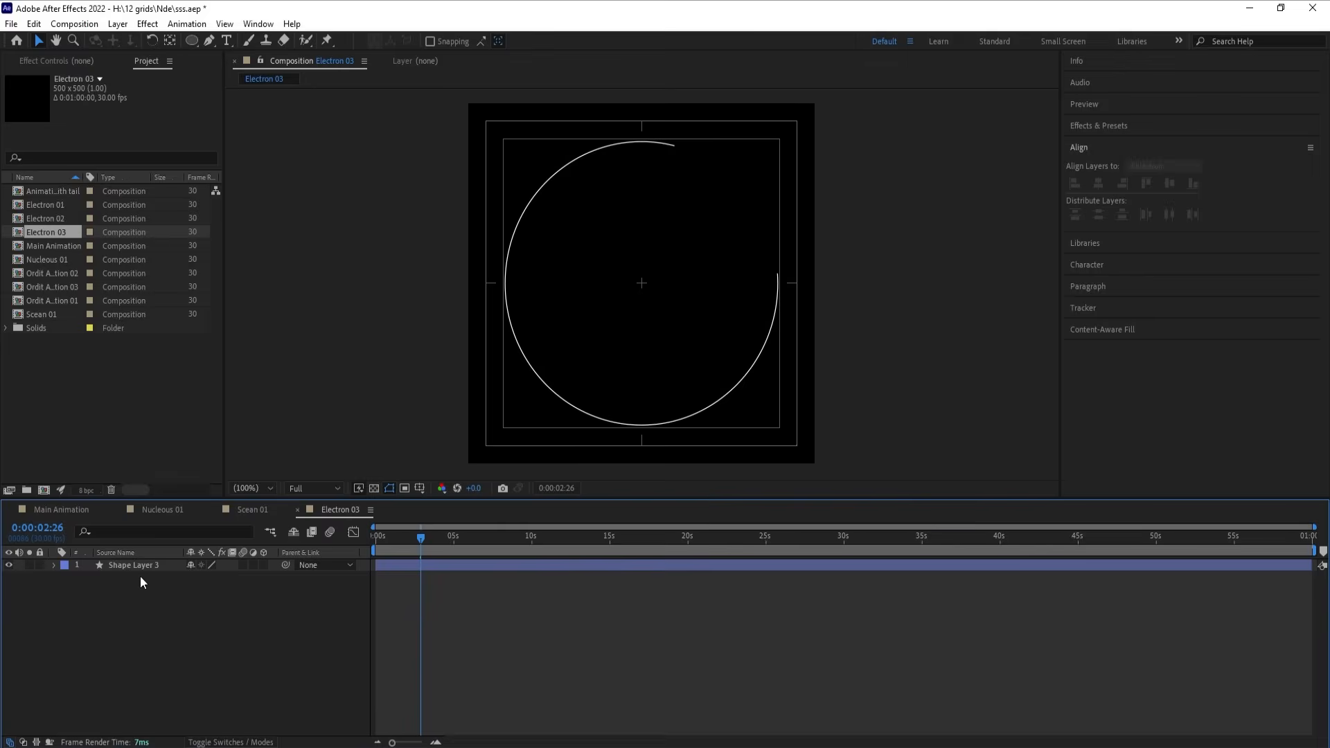
key(ctrl+z)
click(136, 566)
key(Delete)
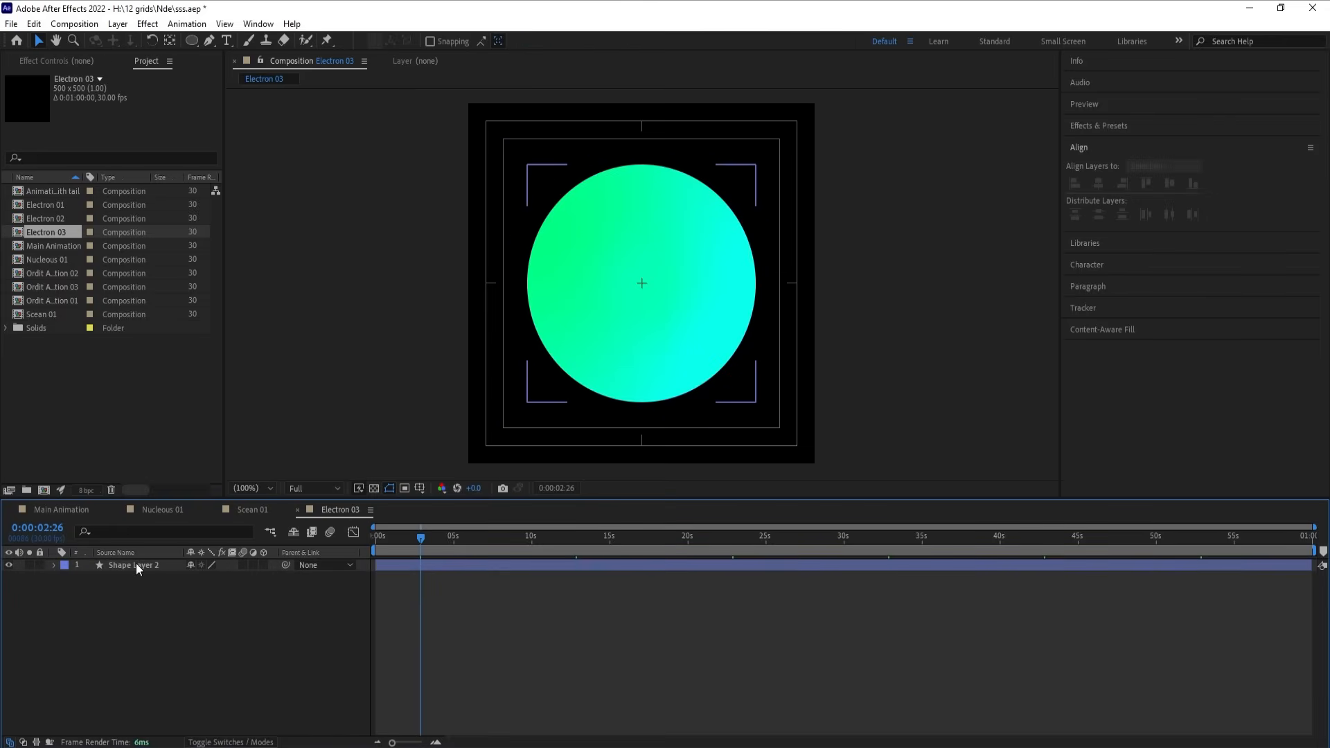
Step: Change Shape Layer 2's fill to a linear gradient running from the circle's top edge to just below its bottom edge
click(689, 246)
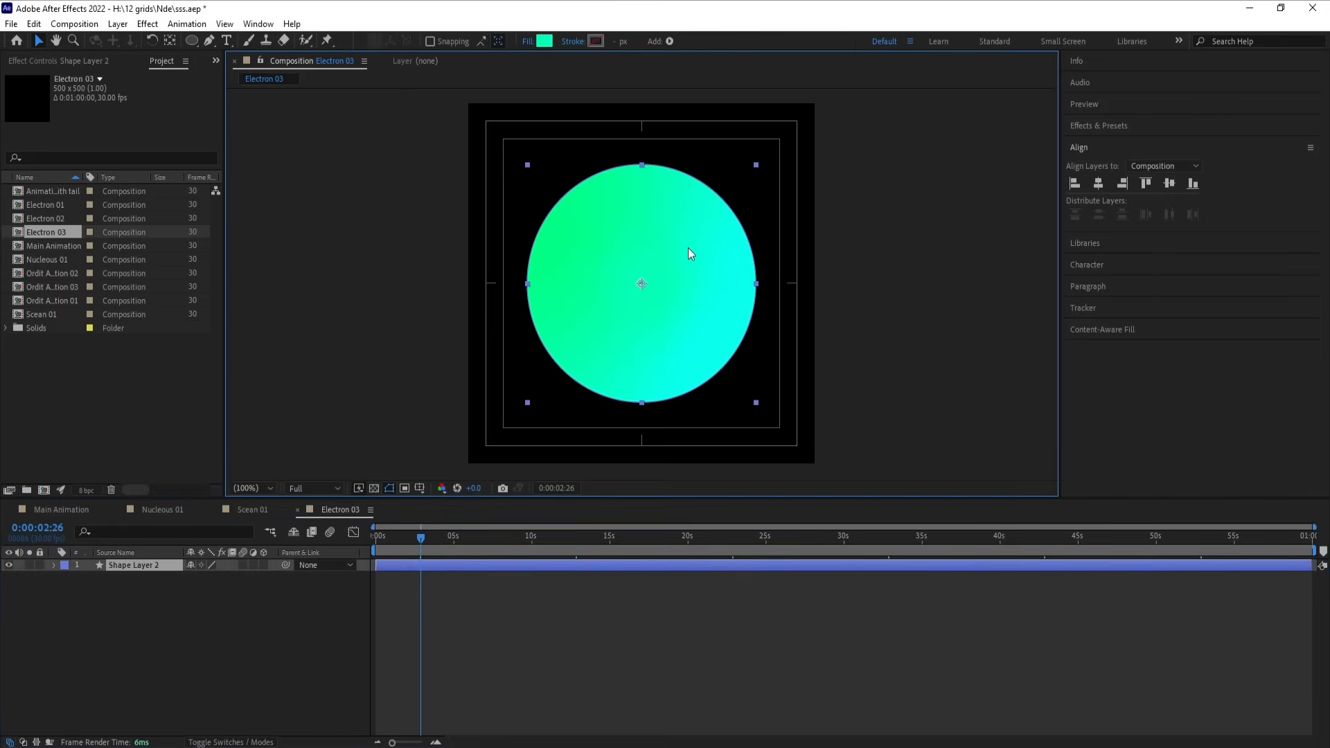
click(545, 41)
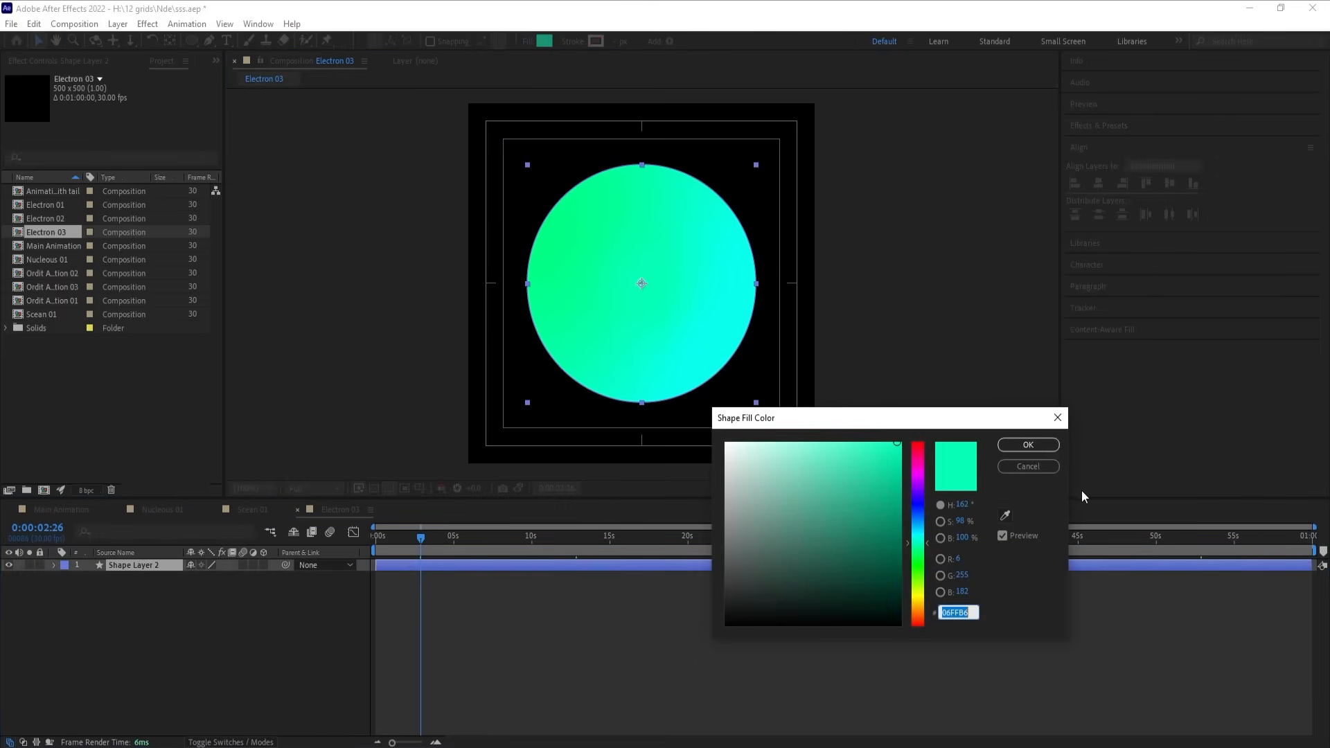
click(1028, 466)
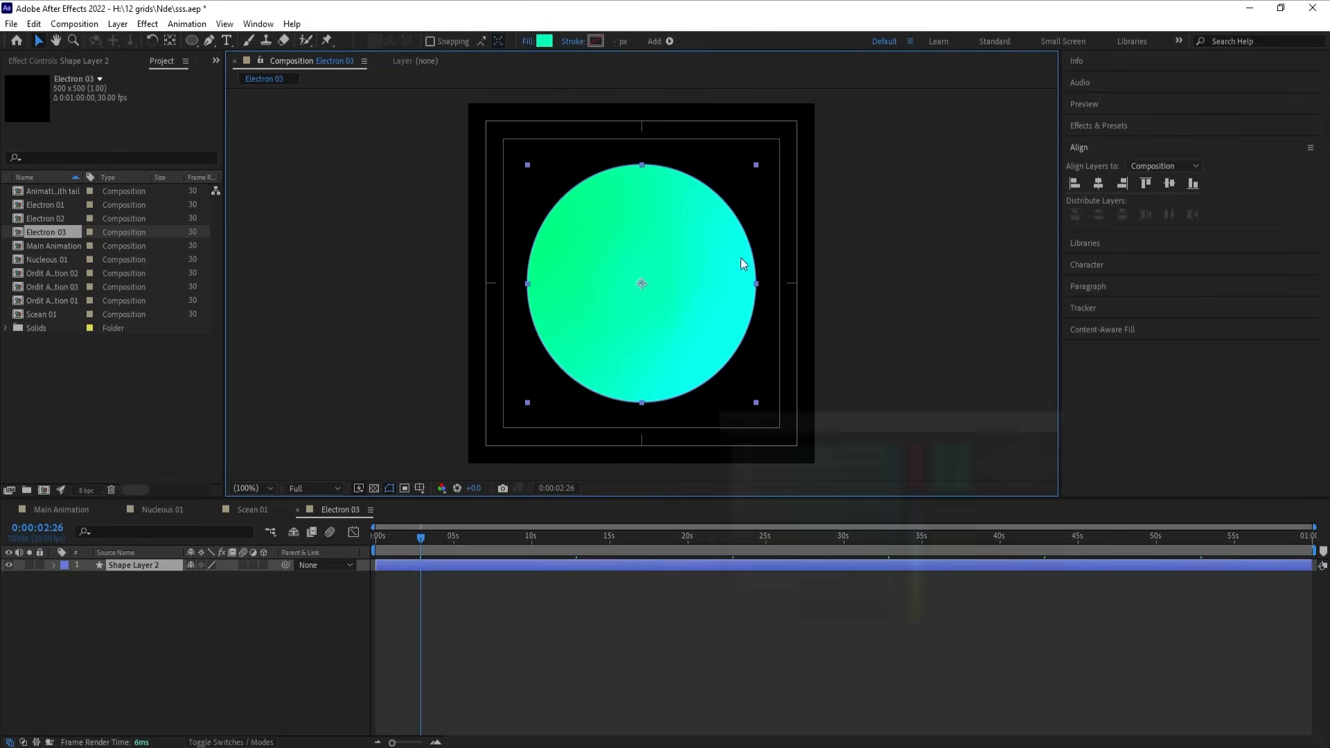
click(527, 41)
click(627, 341)
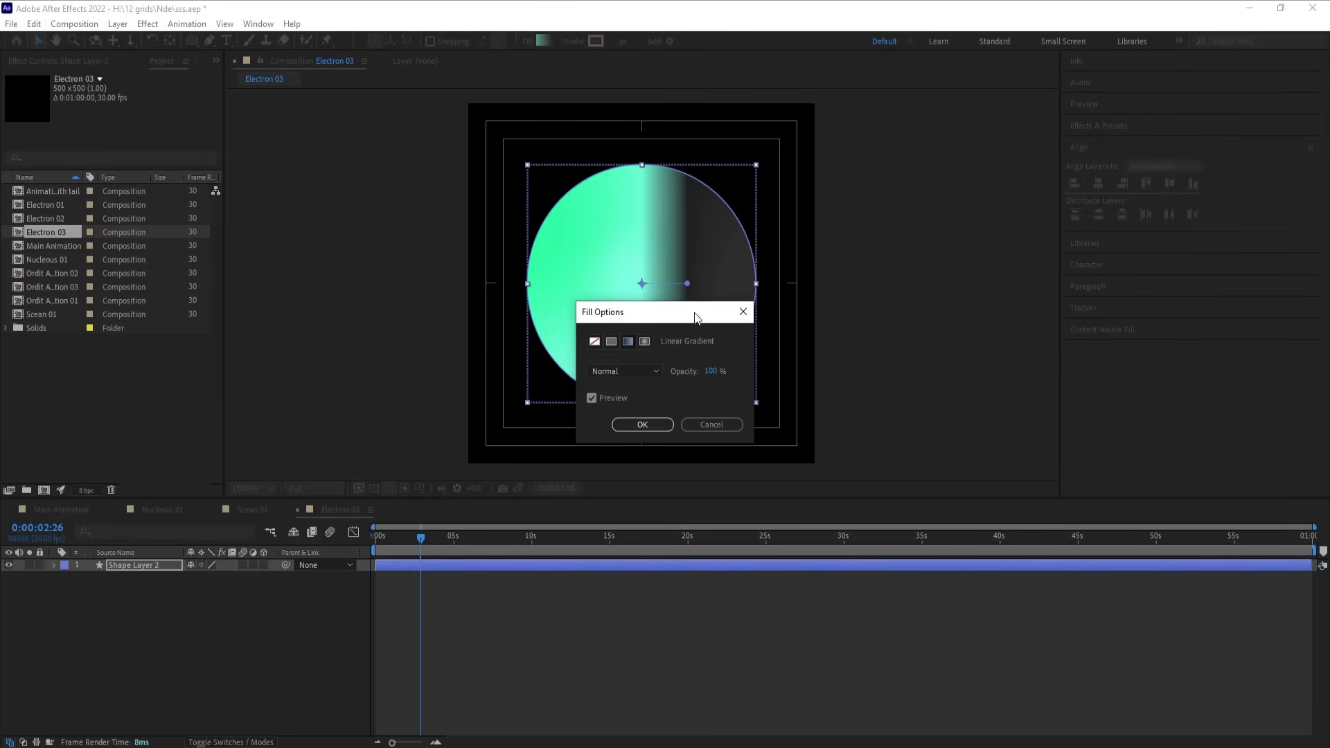
click(642, 425)
drag(687, 284, 674, 419)
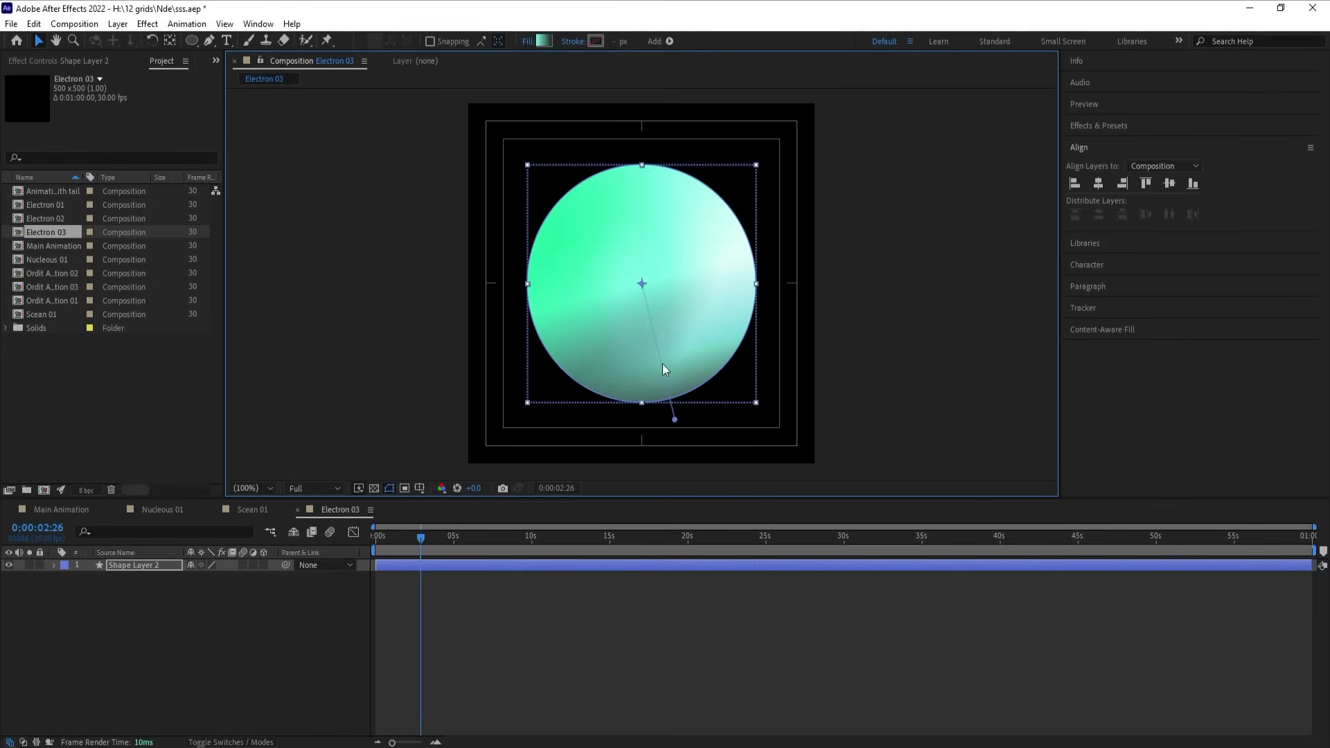
drag(642, 284, 635, 173)
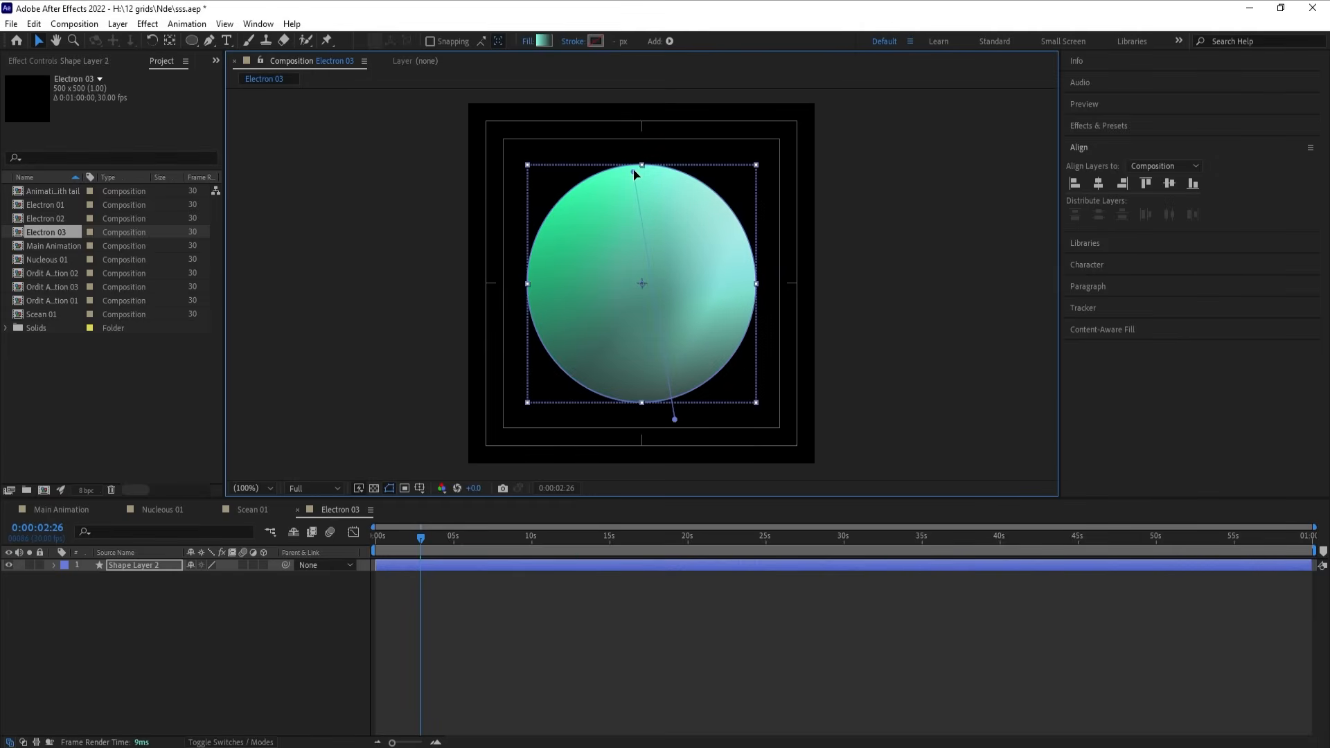
Step: Delete the Layer Styles from Shape Layer 2
click(54, 567)
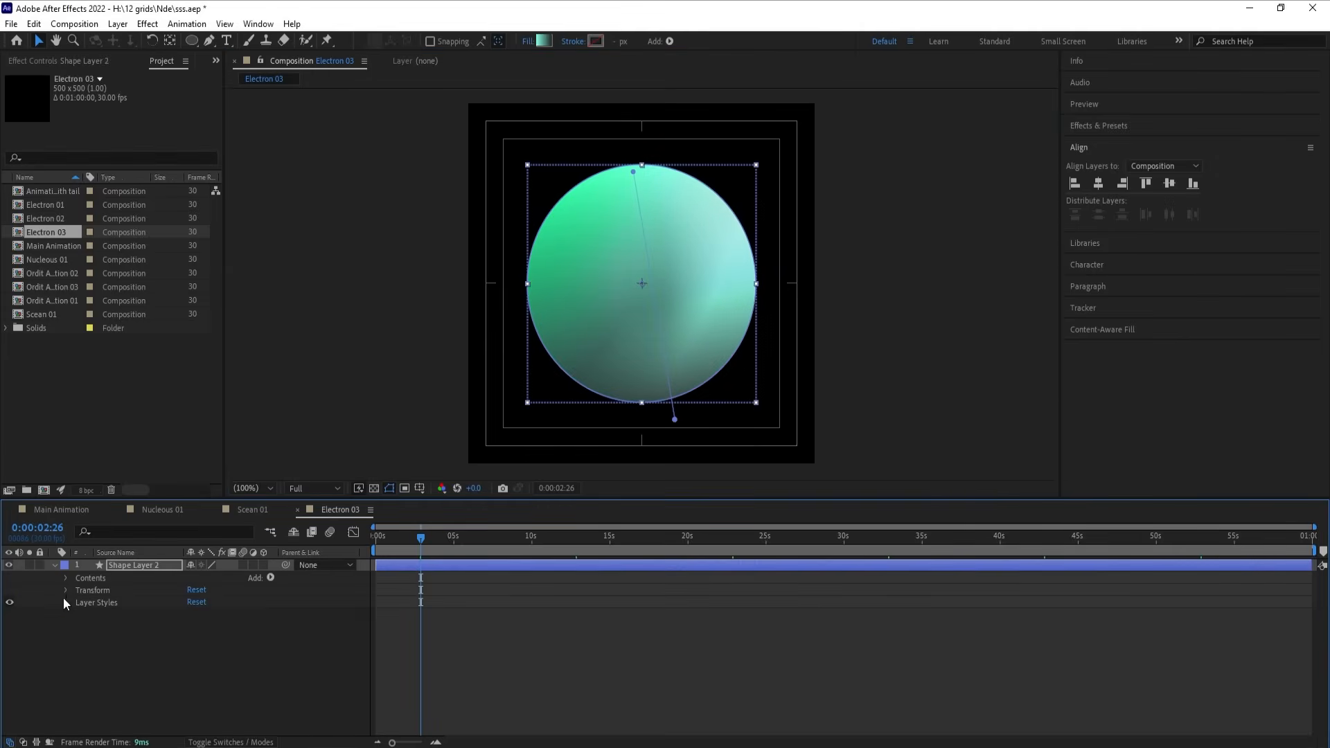
click(86, 601)
key(Delete)
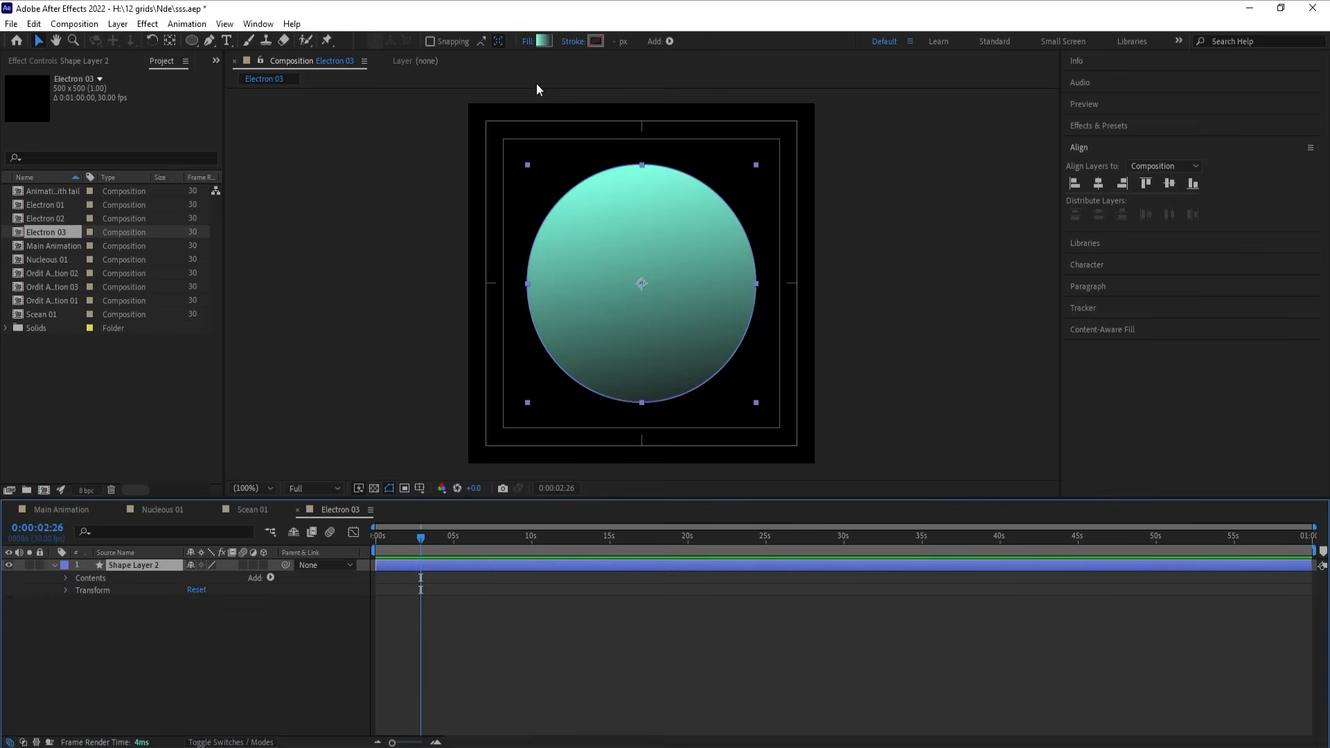
Step: Set Shape Layer 2's gradient start colour to 191919, its end colour to 000000 and its end opacity to 0%
click(542, 42)
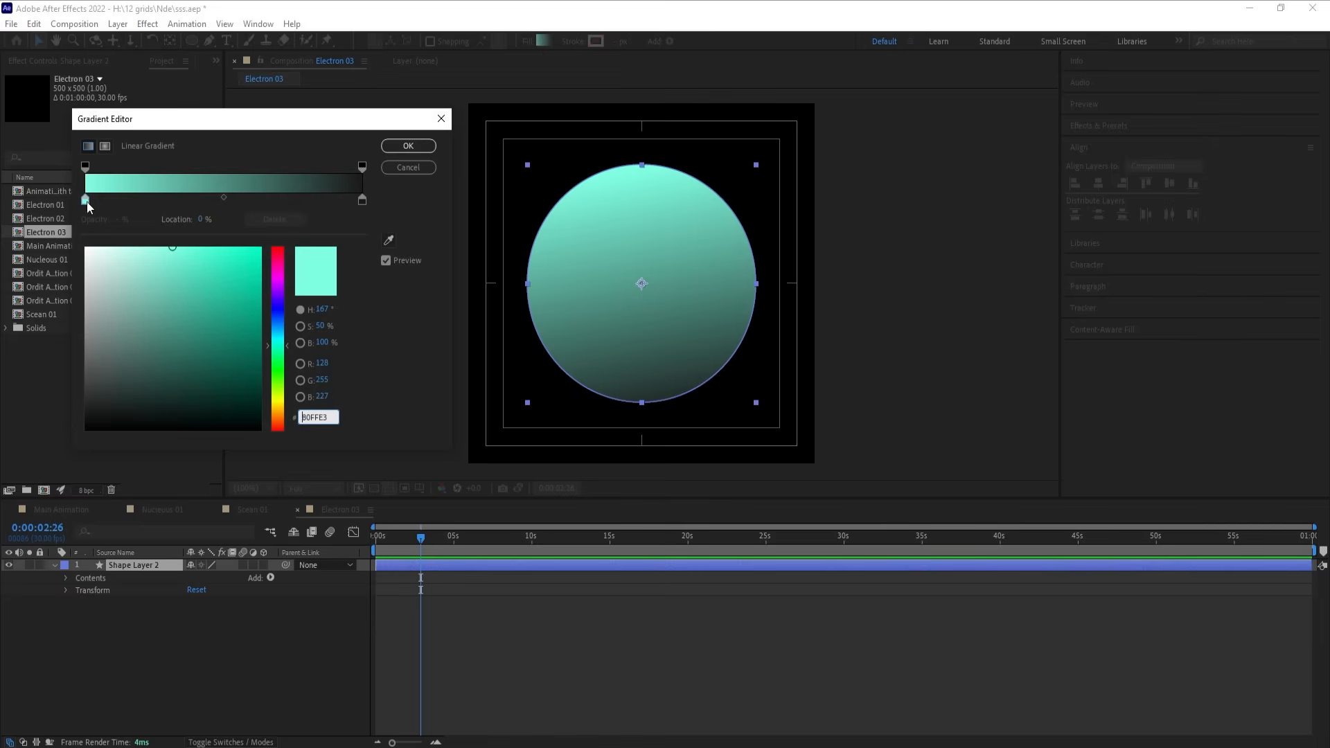
mouse_move(109, 368)
mouse_down()
mouse_move(104, 392)
mouse_move(65, 412)
mouse_move(109, 416)
mouse_move(64, 473)
mouse_up()
click(361, 200)
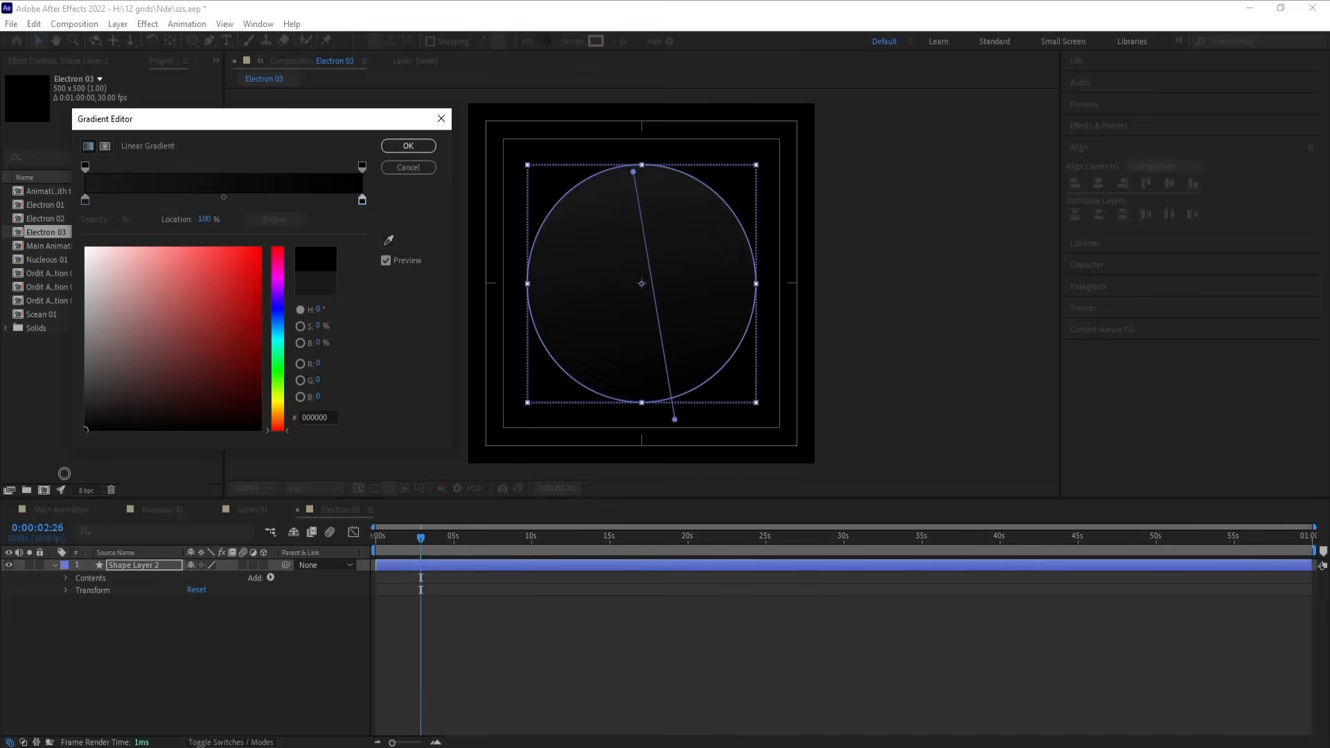
click(361, 167)
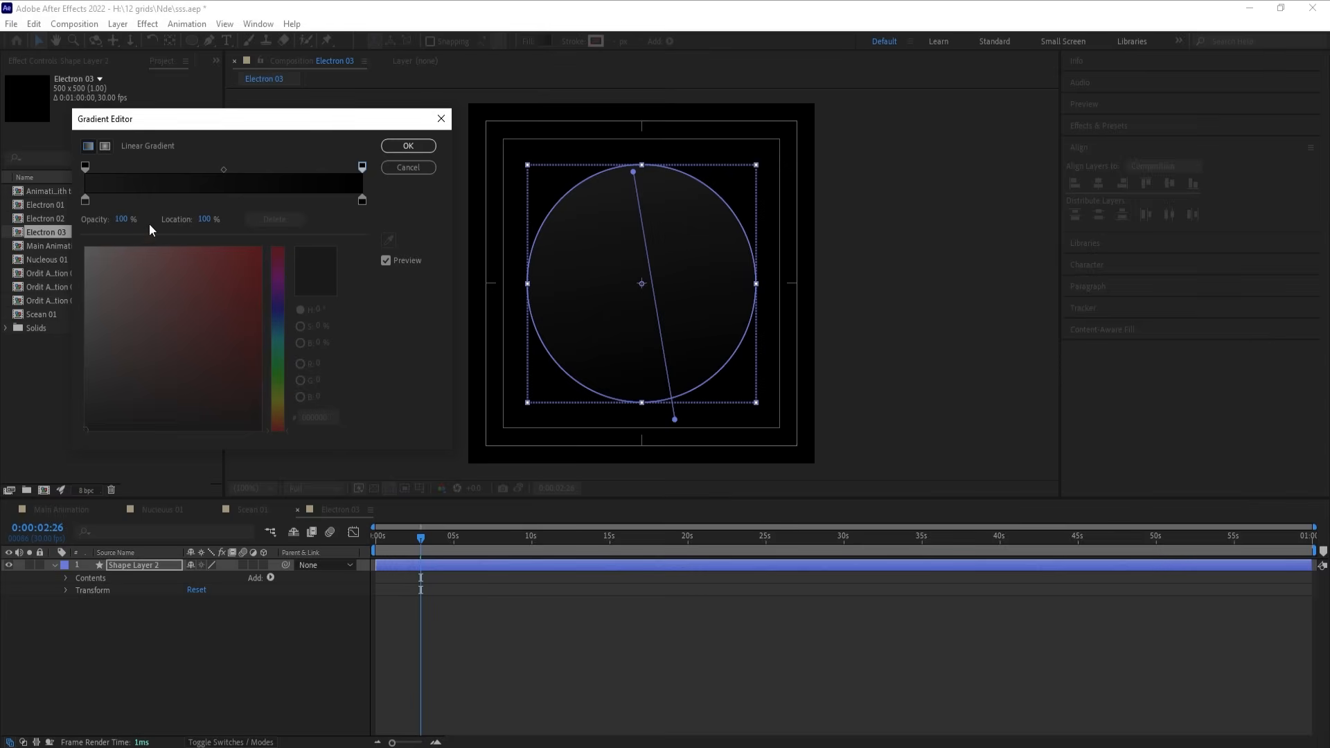
drag(129, 220, 90, 220)
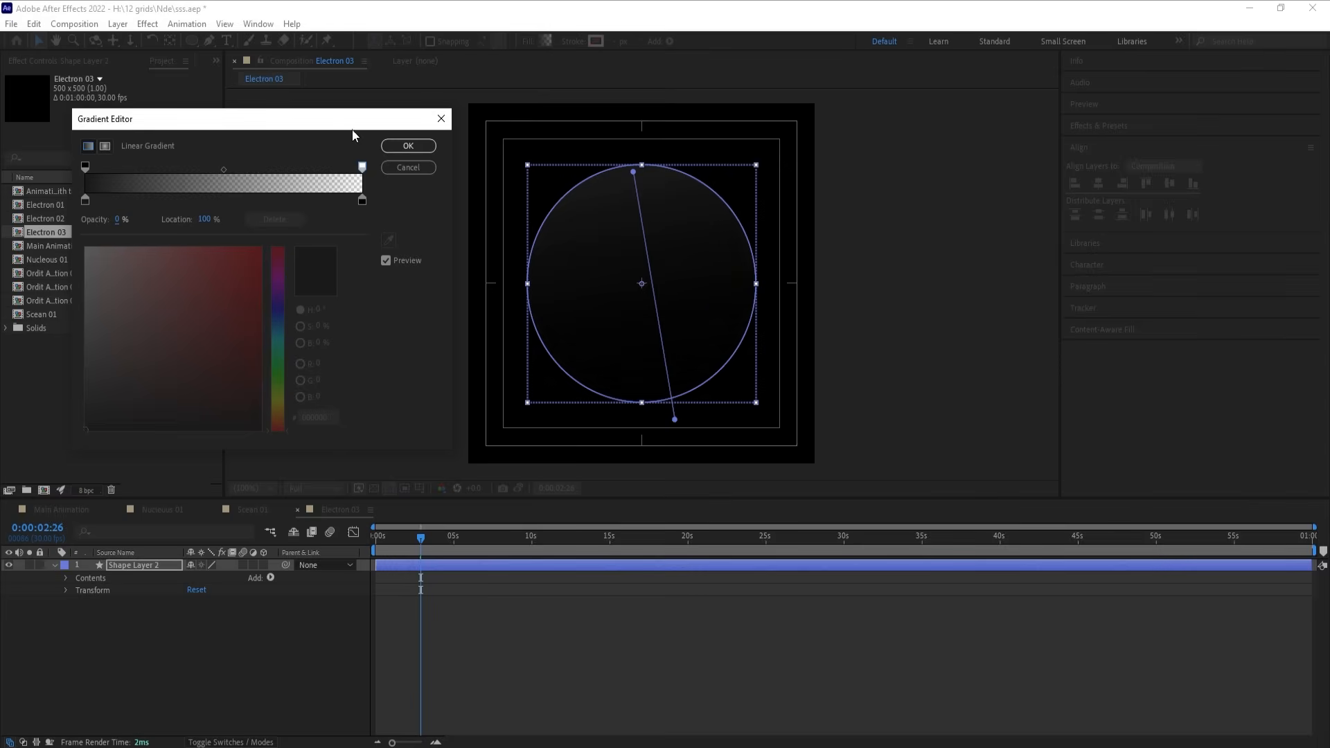
click(397, 147)
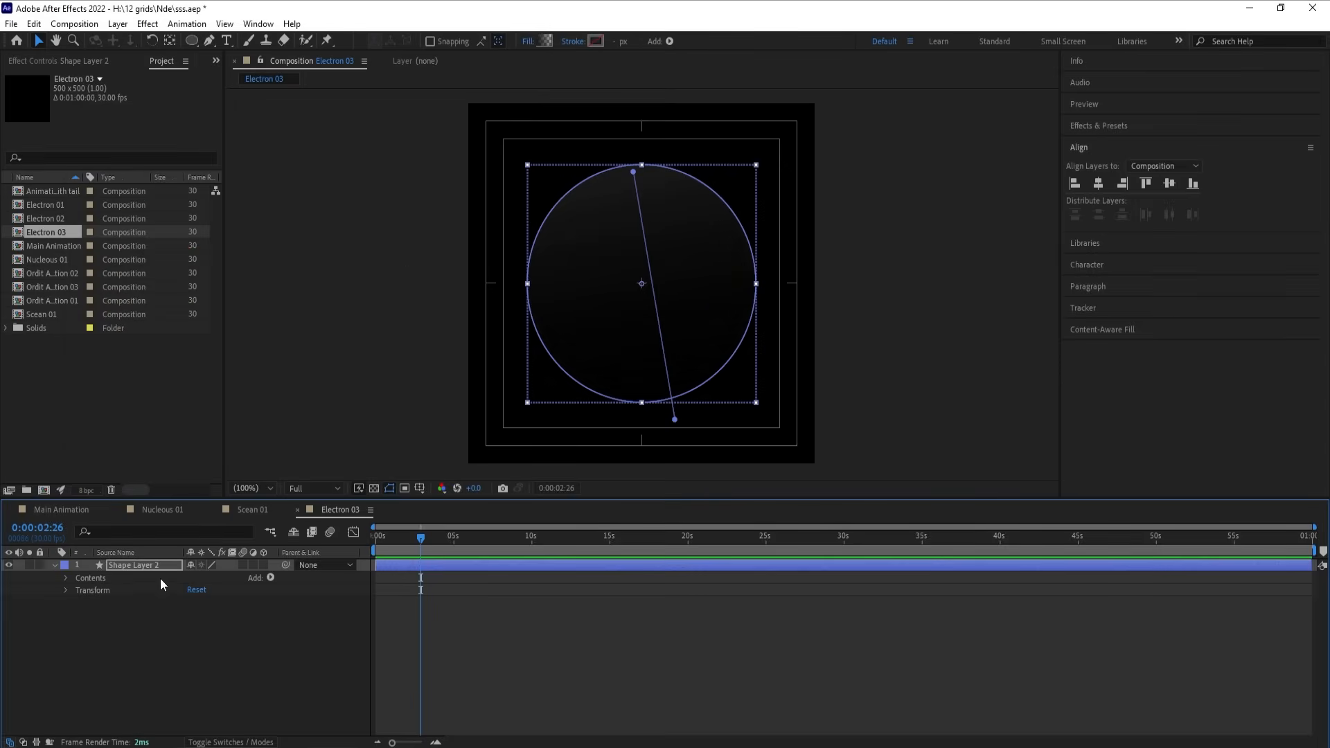
Step: Set Shape Layer 2's gradient start colour to 282828 and align the gradient line vertically through the circle's centre
click(546, 40)
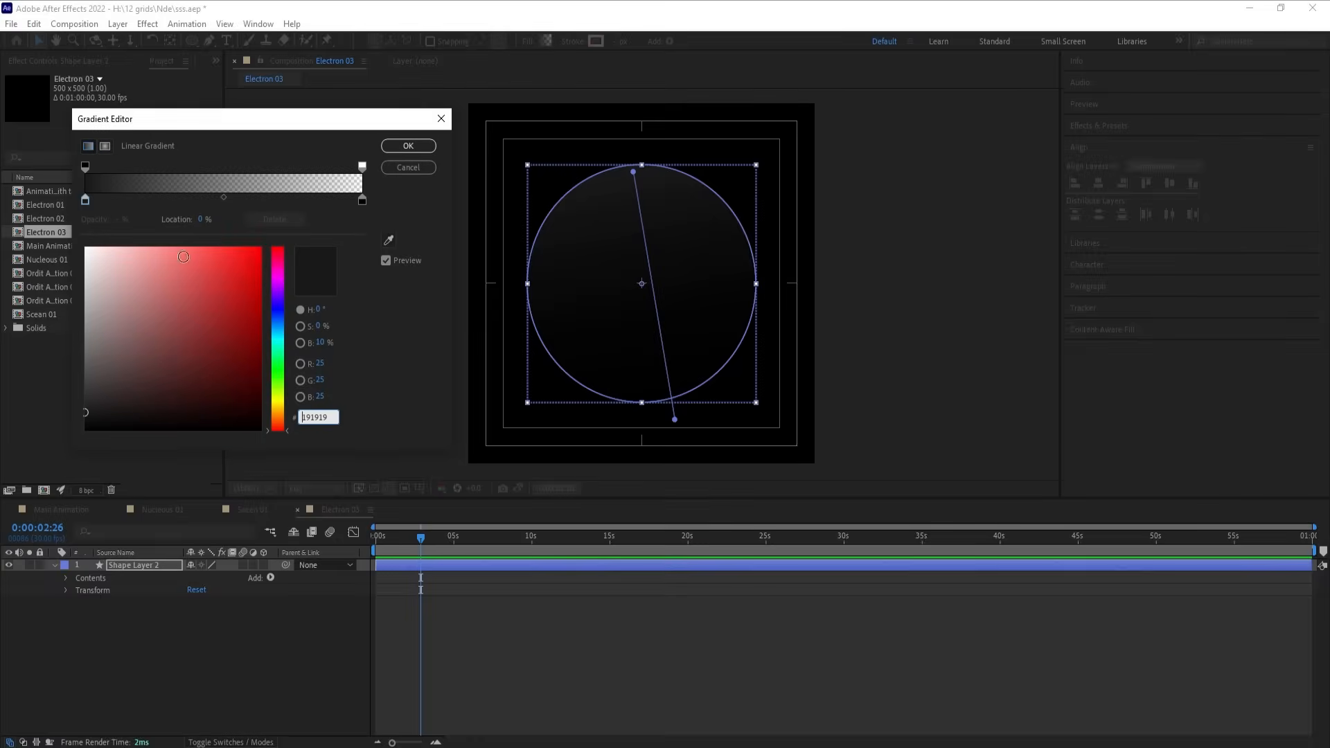
click(84, 203)
drag(92, 414, 67, 402)
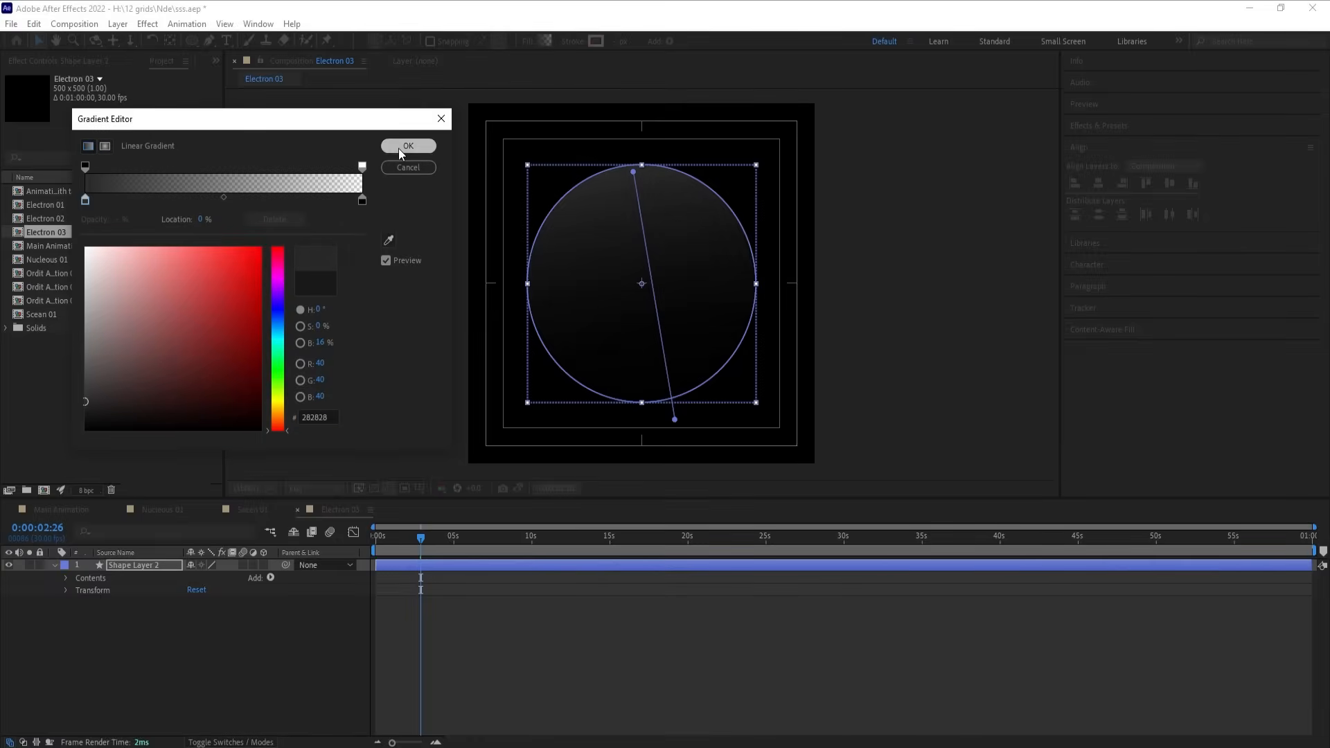
click(407, 168)
drag(635, 170, 639, 167)
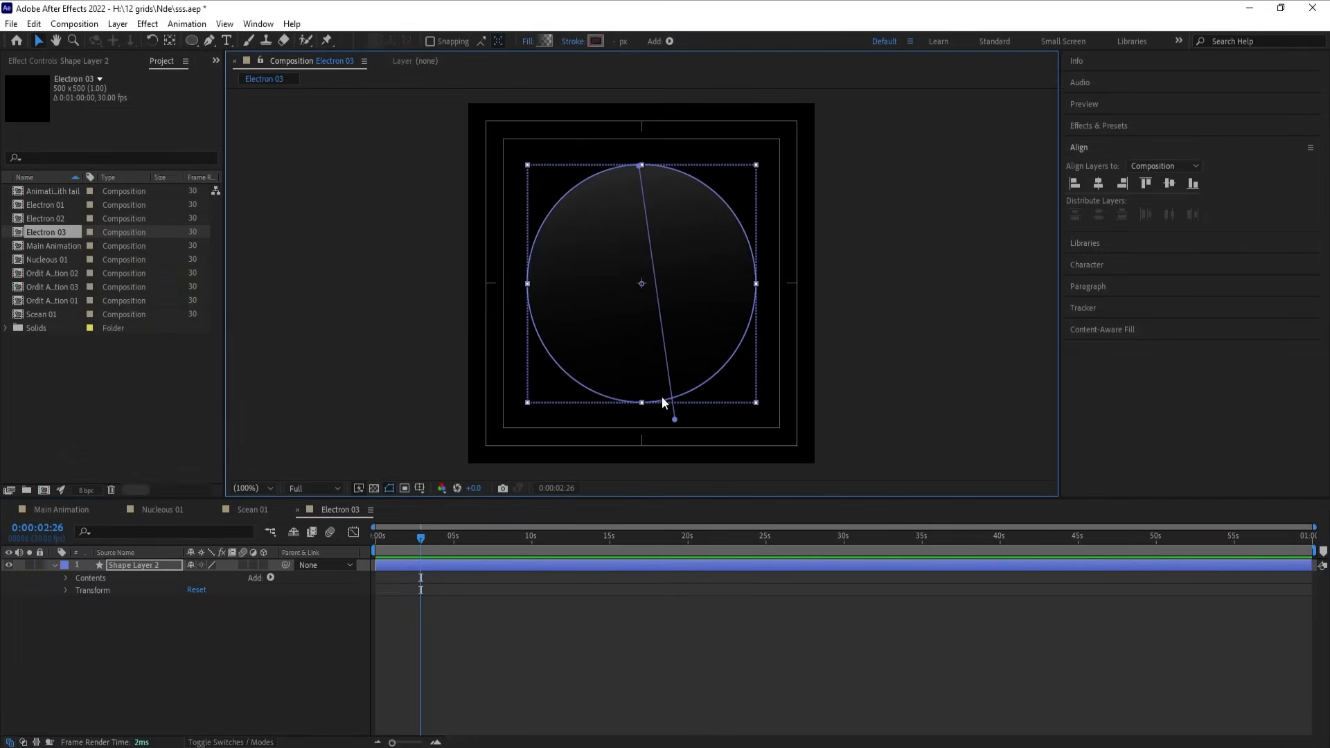
drag(677, 423, 641, 419)
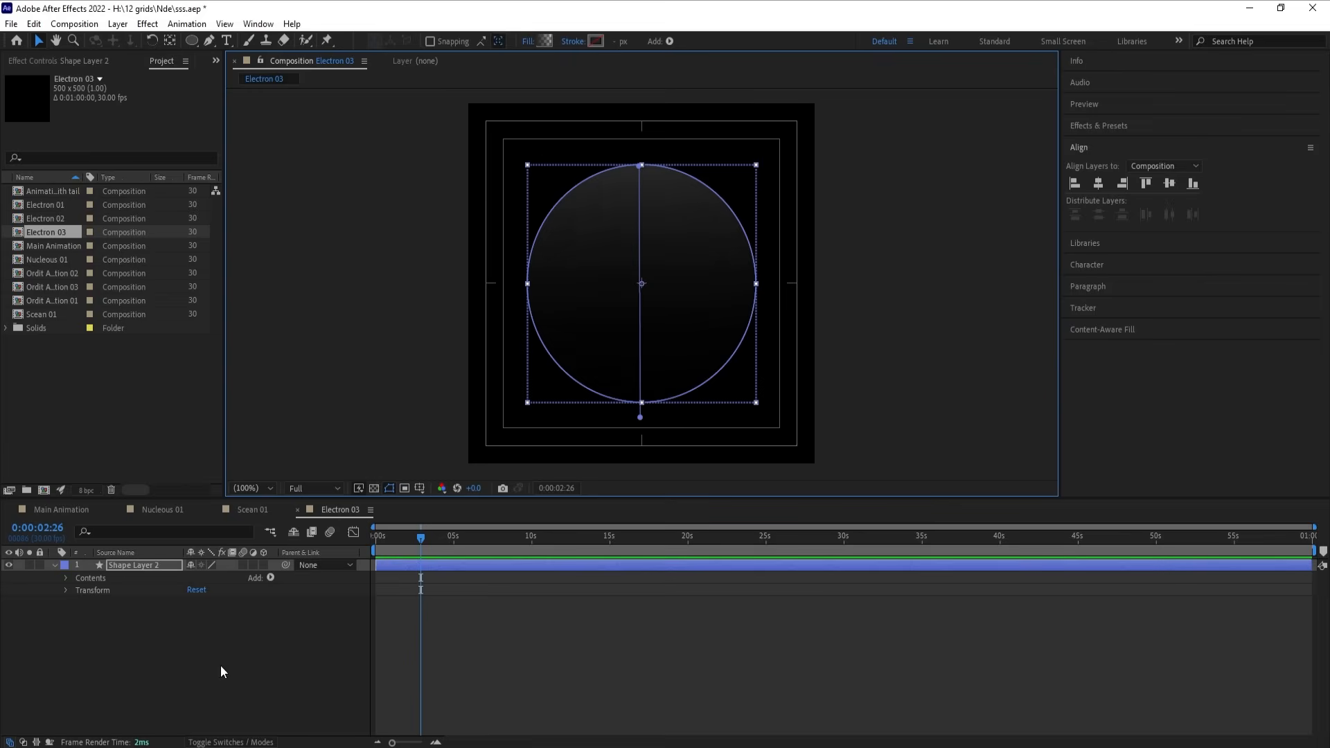
Step: Add Electron 03 as the top layer of Scean 01, place it right of the nucleus and scale it to 52%
click(251, 511)
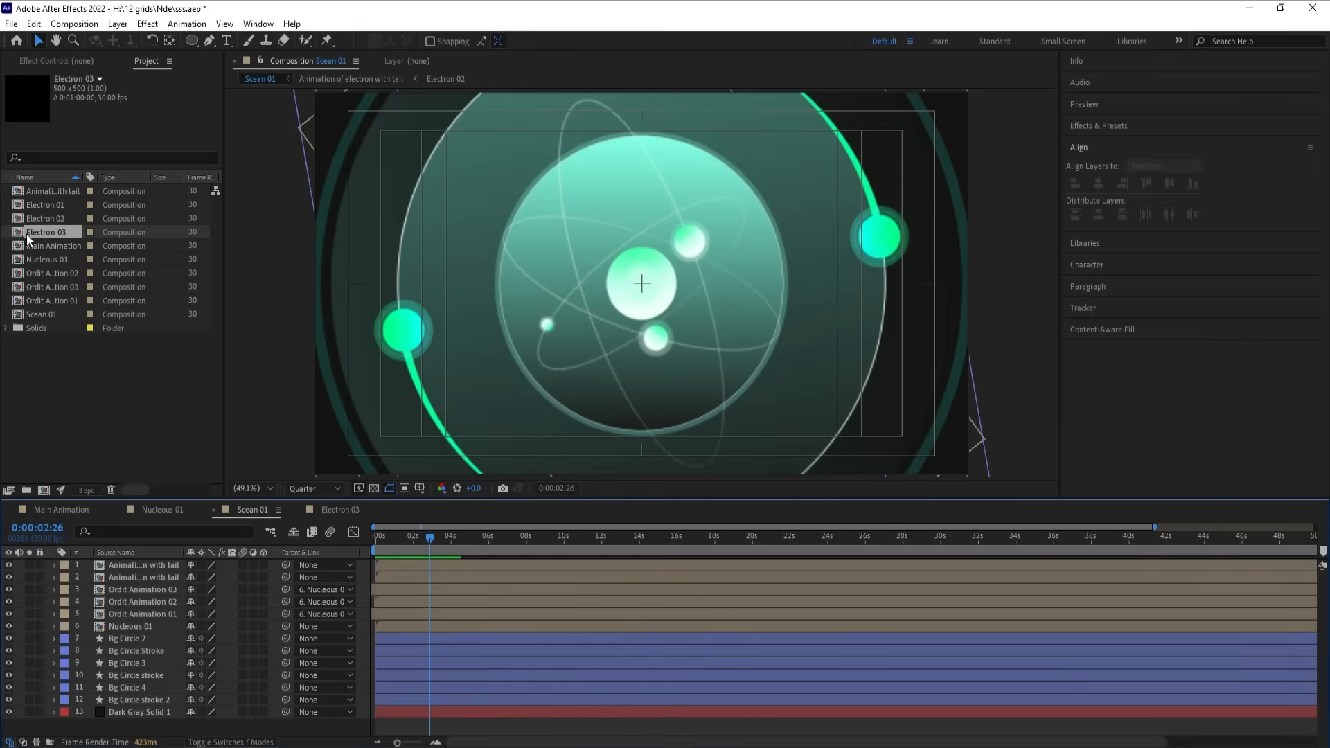
drag(43, 246, 138, 563)
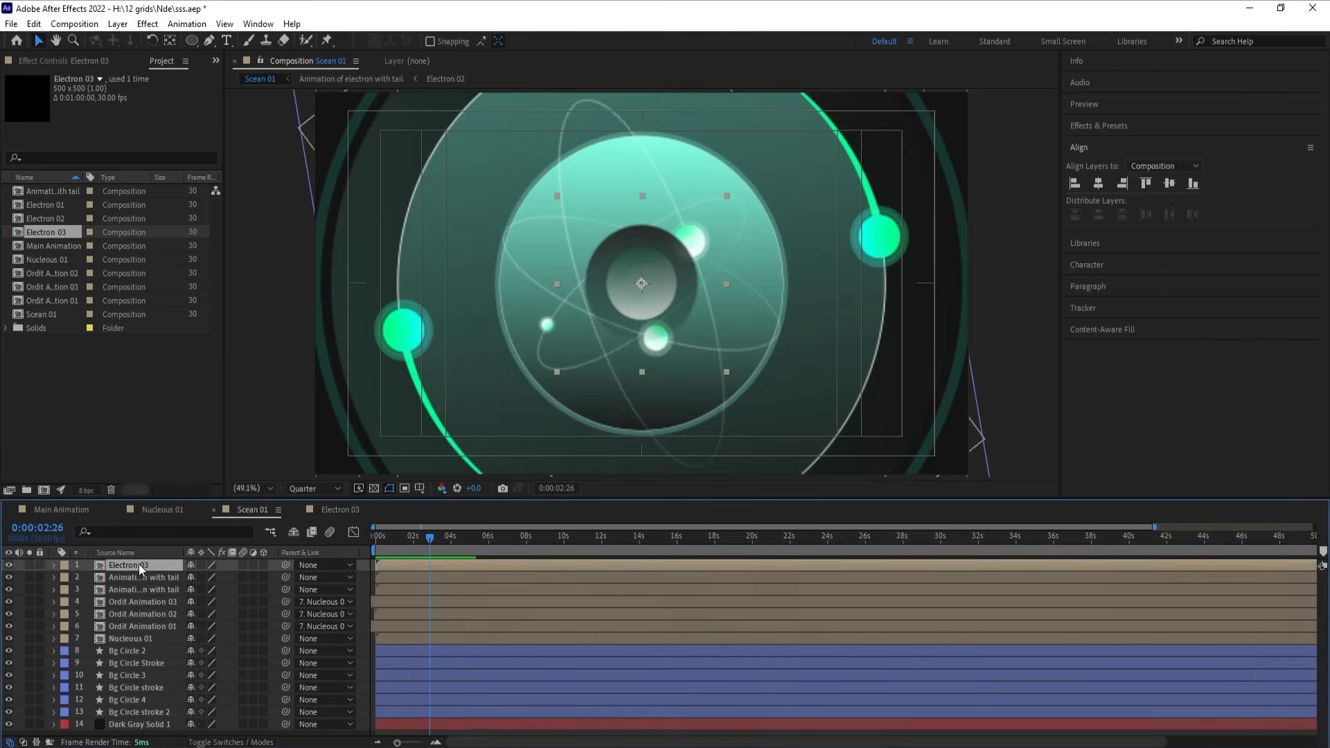
drag(684, 323, 820, 346)
key(s)
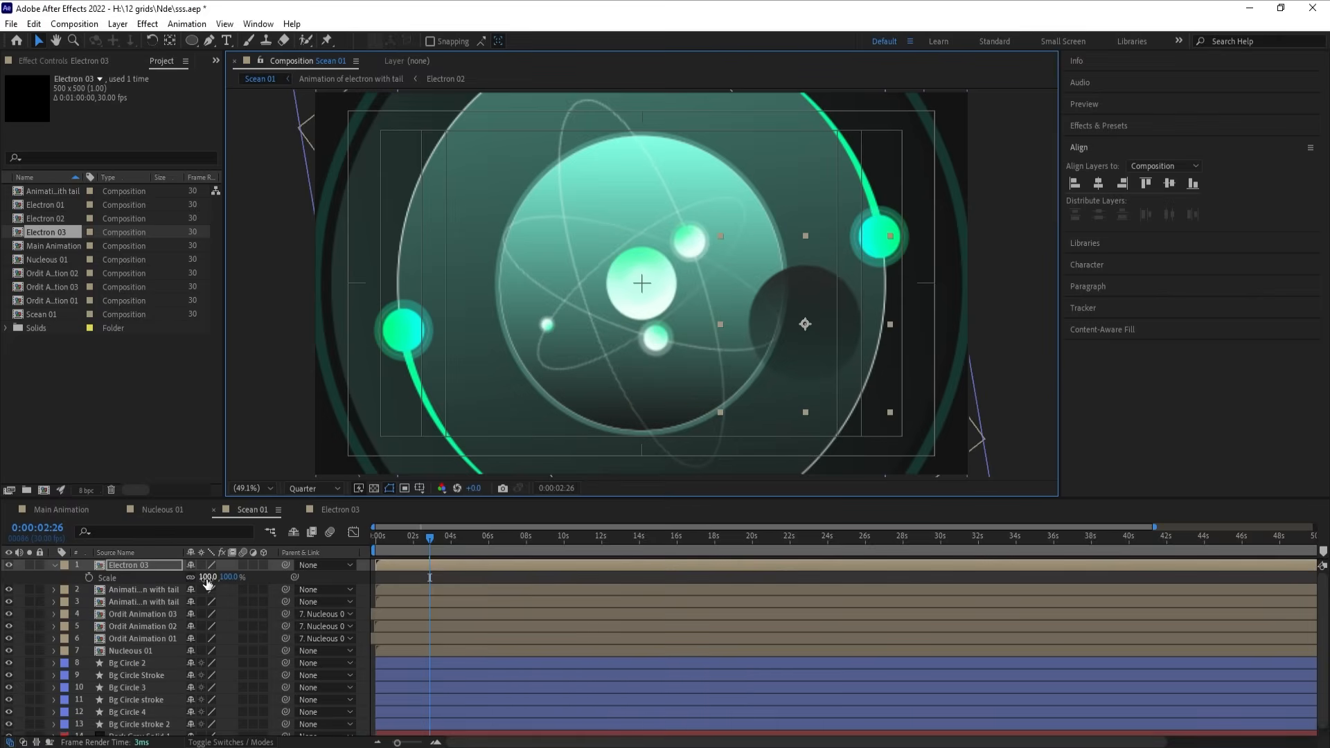
drag(205, 577, 171, 578)
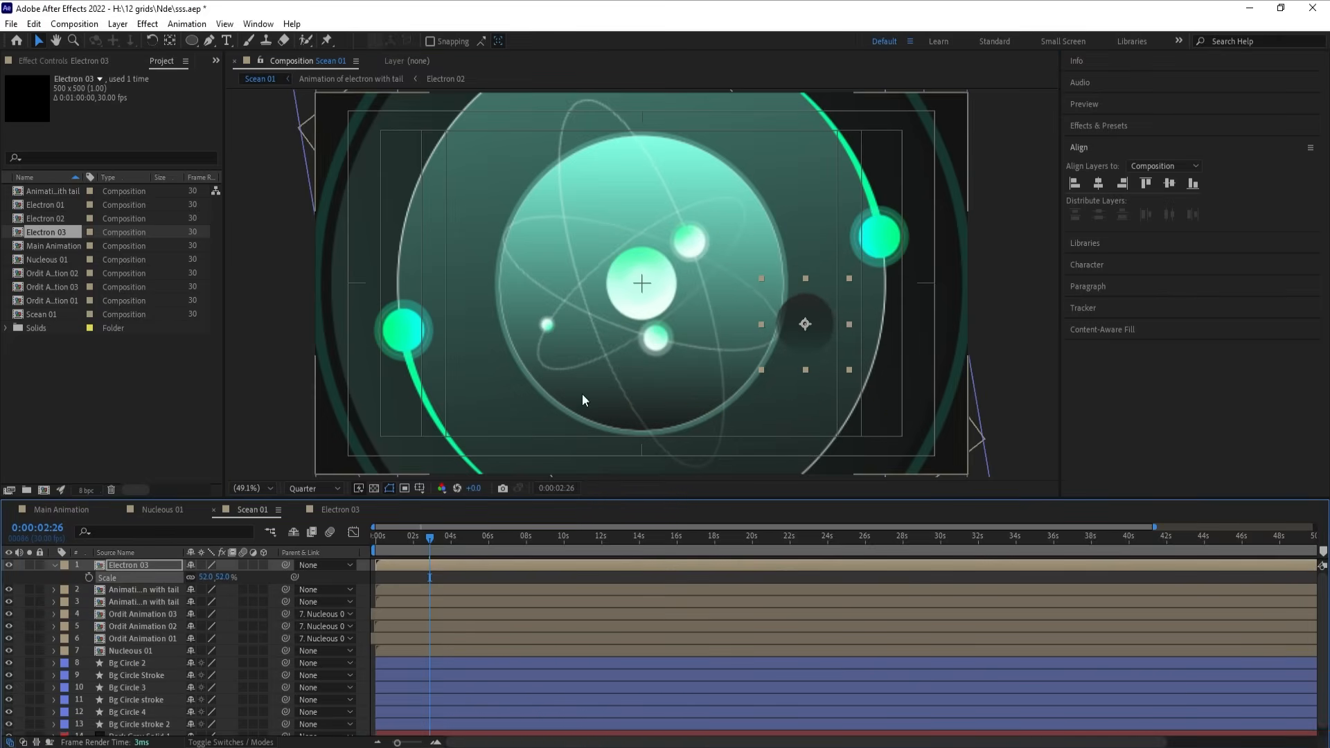
Step: Make three duplicates of Electron 03 and spread them at varied sizes: above left, far left and a larger one below left of the nucleus
drag(775, 354, 390, 223)
key(ctrl+d)
key(ctrl+d)
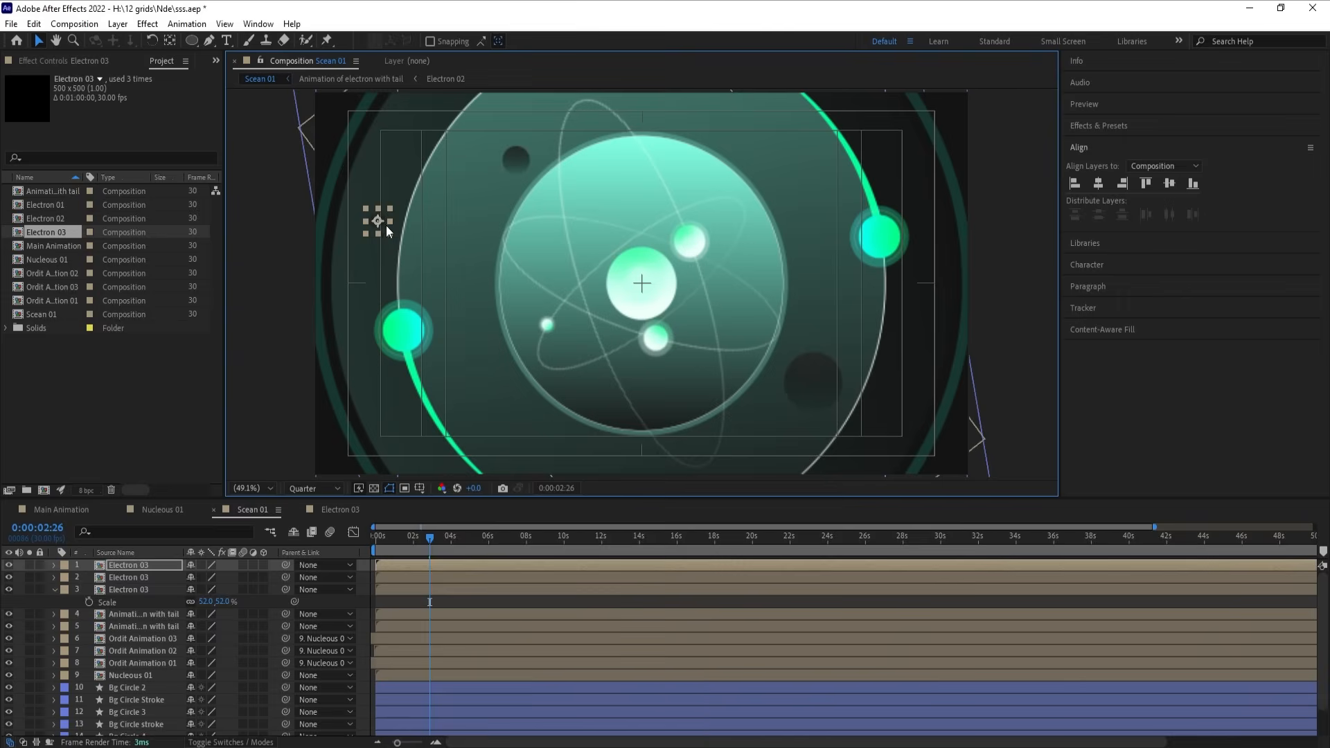
key(ctrl+d)
drag(384, 222, 601, 356)
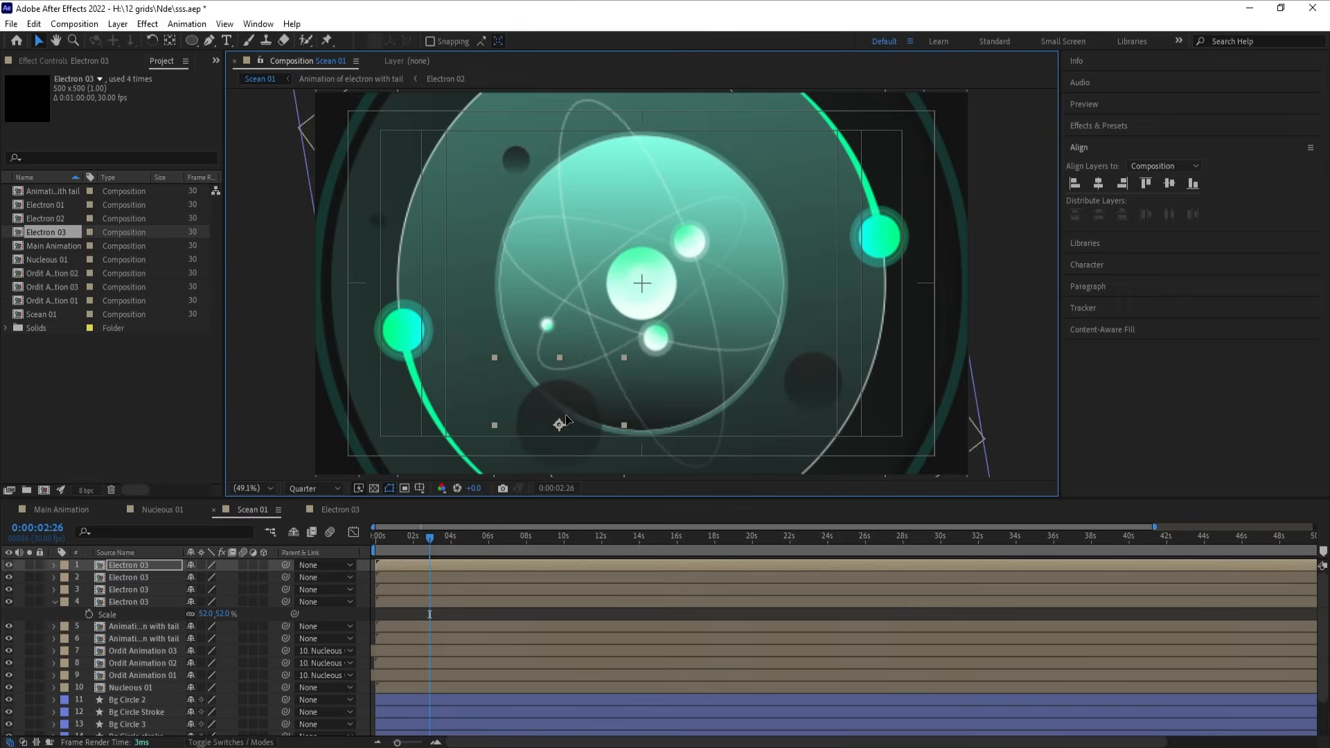
Step: Duplicate the large lower-left Electron 03, move the copy to the scene's upper right and enlarge it further
drag(567, 419, 849, 131)
key(ctrl+d)
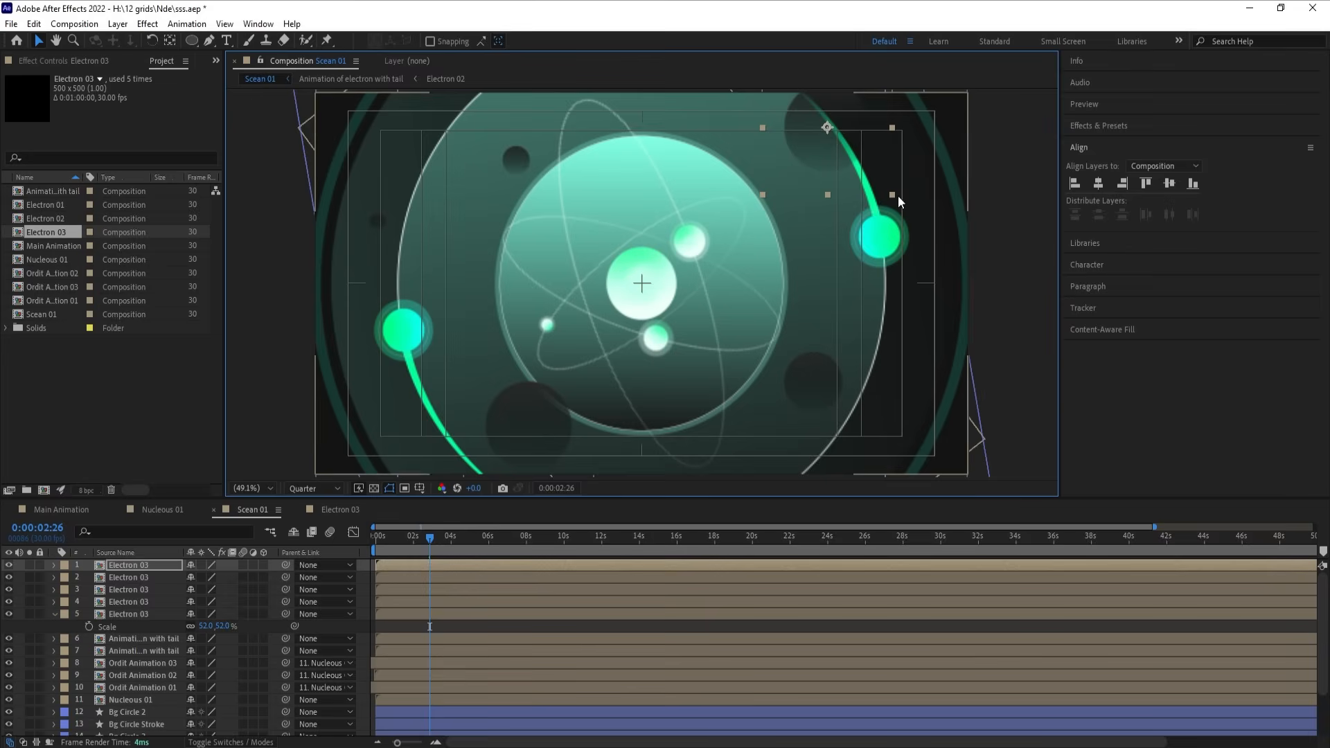
drag(894, 191, 930, 223)
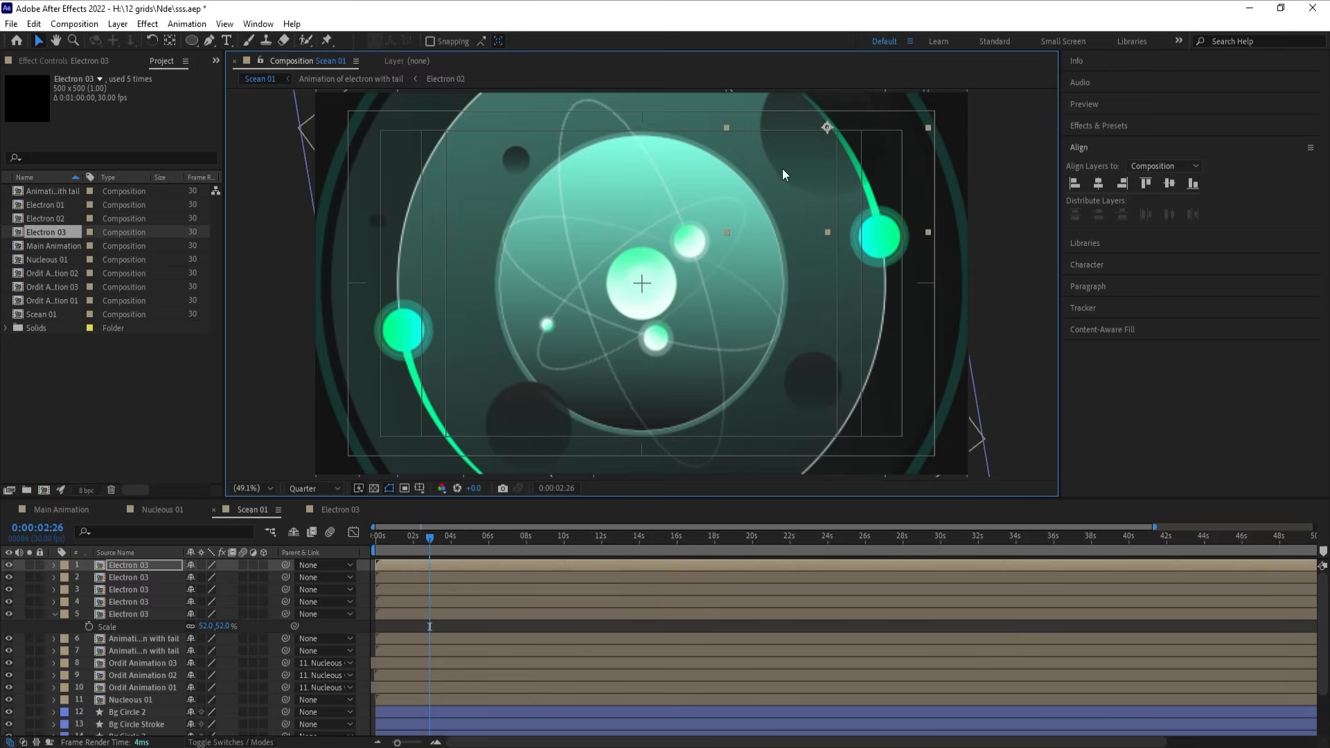
drag(783, 168, 791, 171)
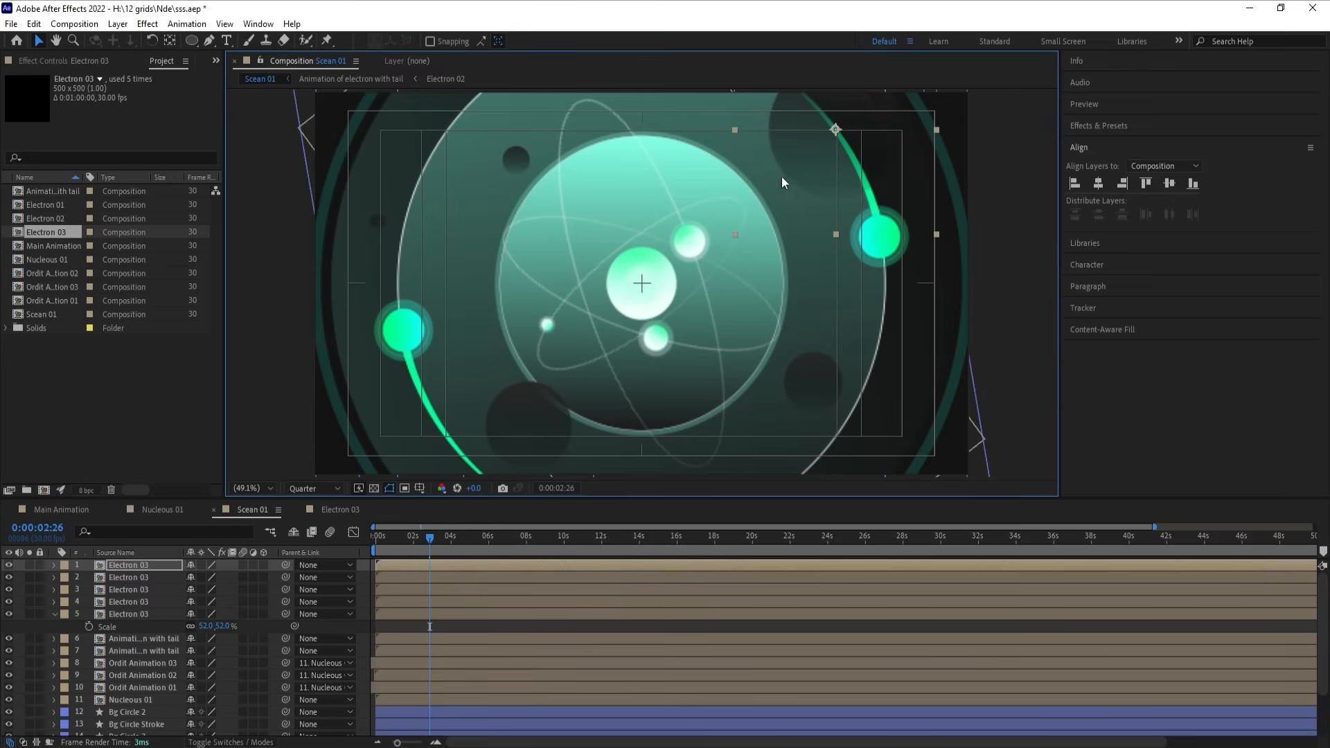
Step: Apply the Wiggle - position preset to all five Electron 03 layers and preview the movement
click(127, 613)
shift+click(115, 566)
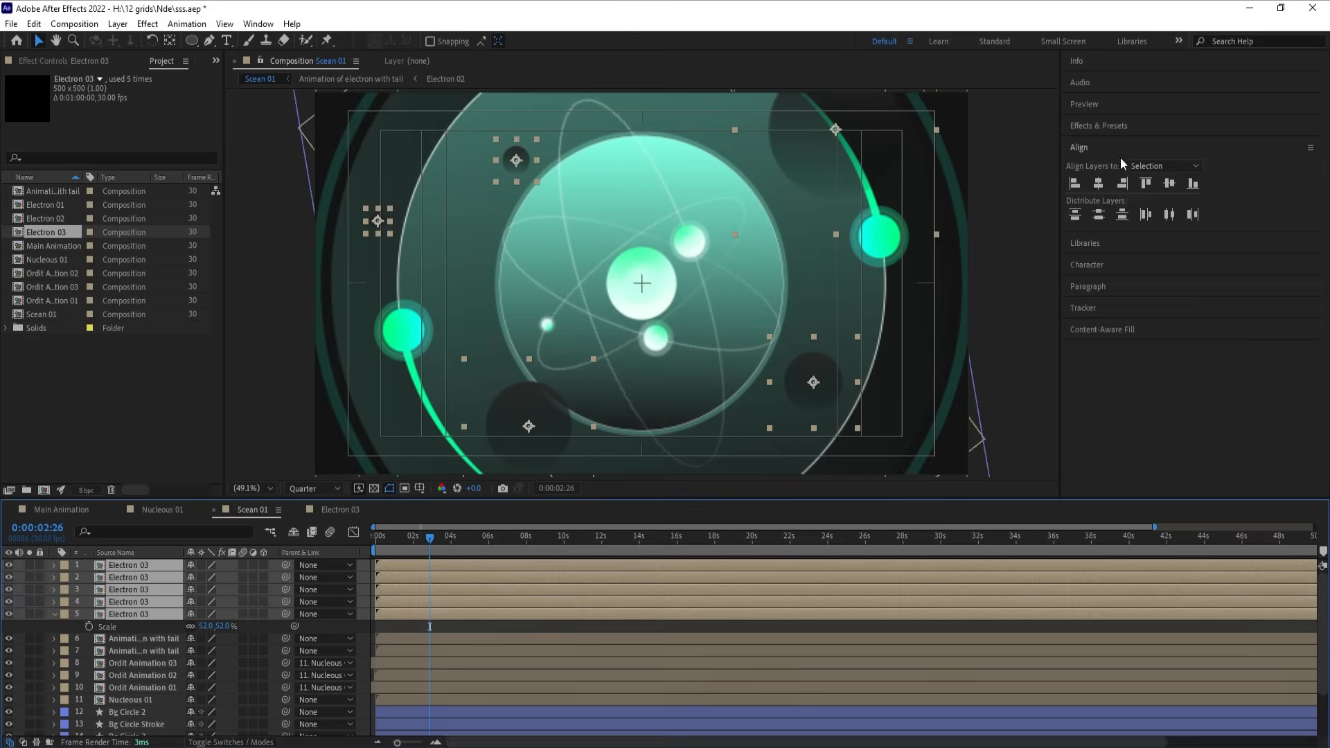
click(1107, 127)
click(1116, 143)
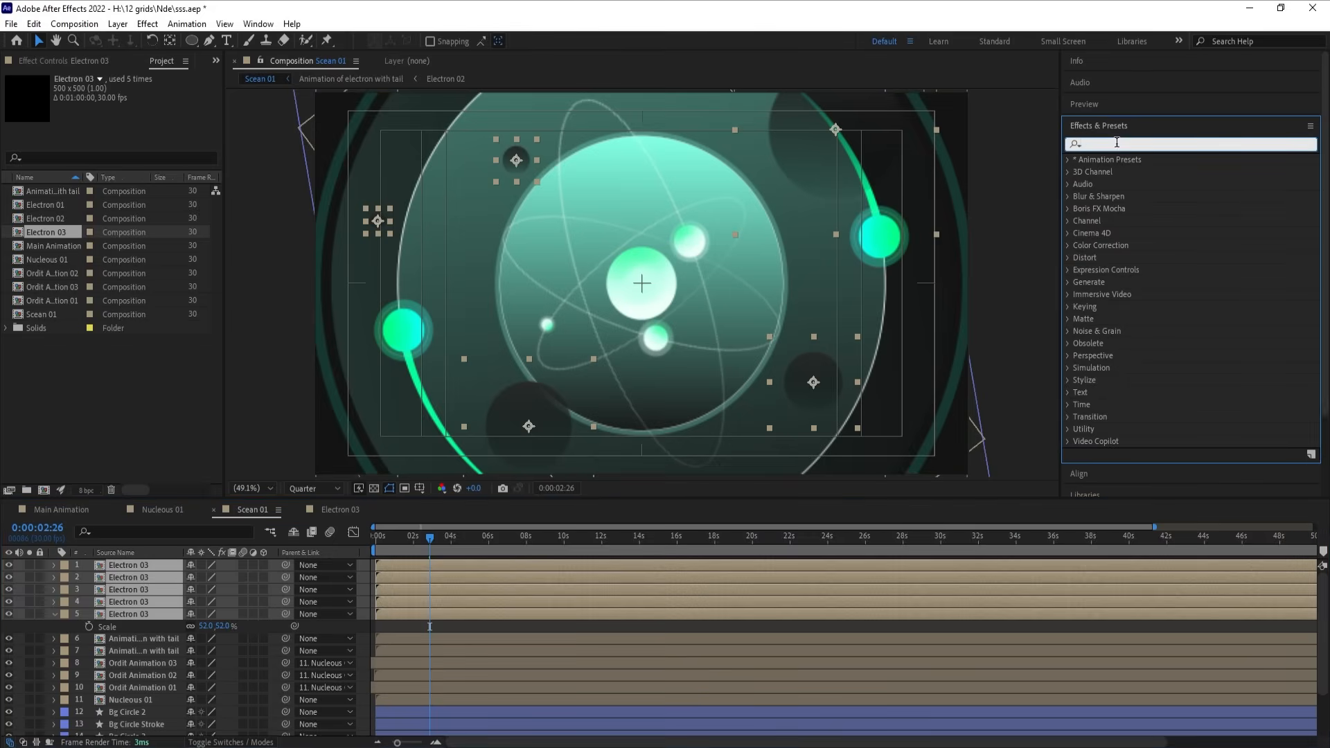
text(wig)
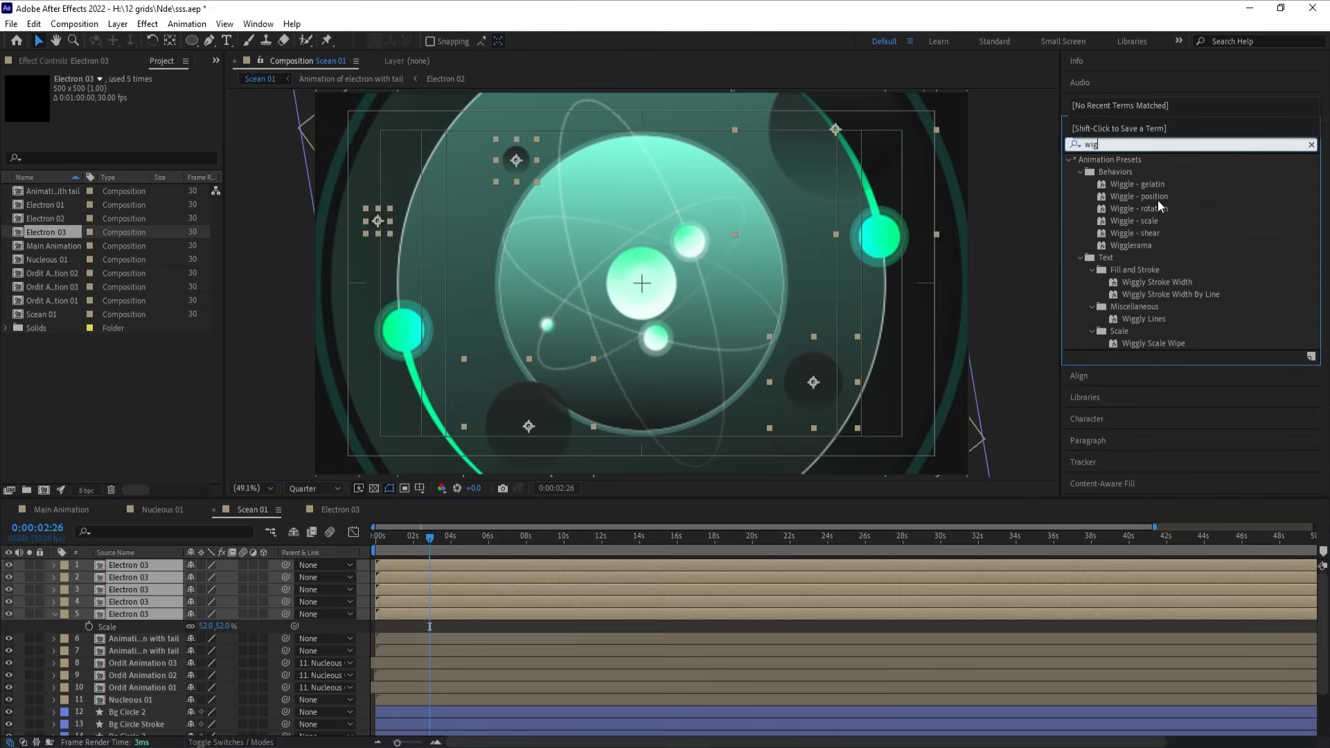
double_click(1157, 197)
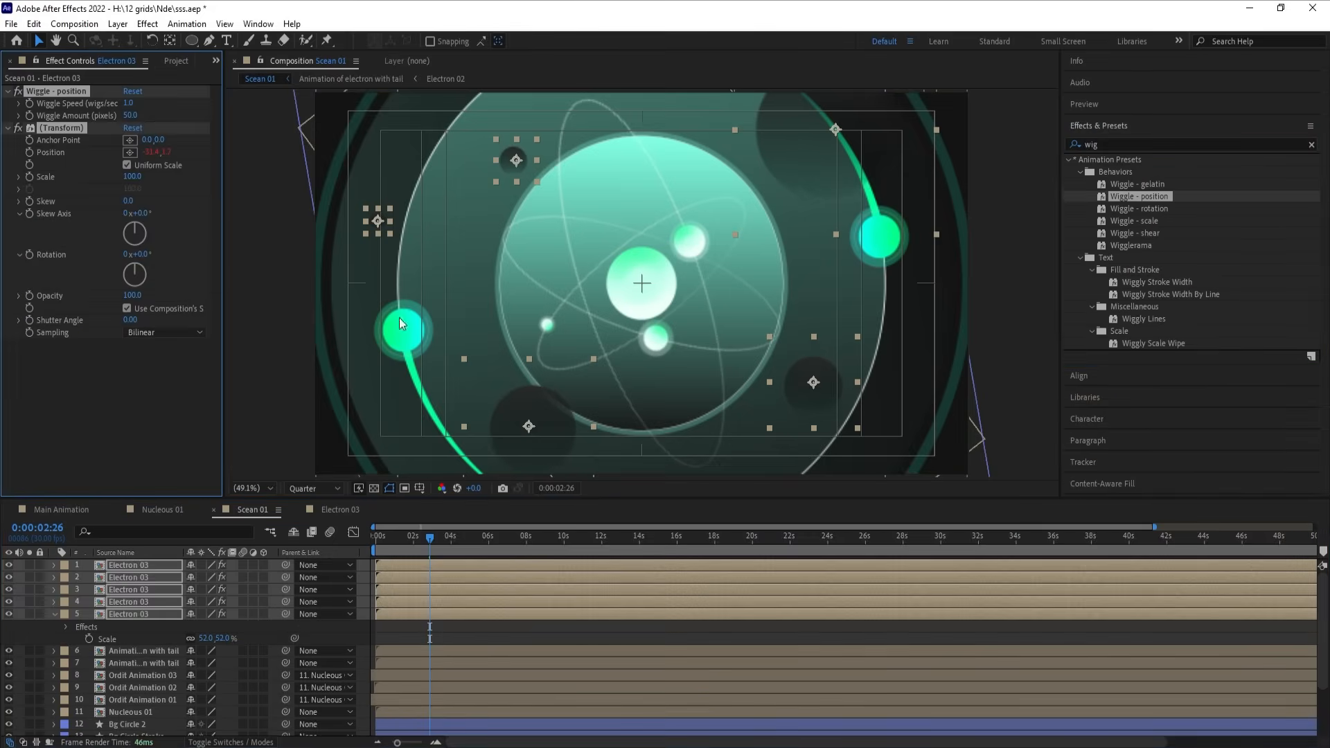
key(space)
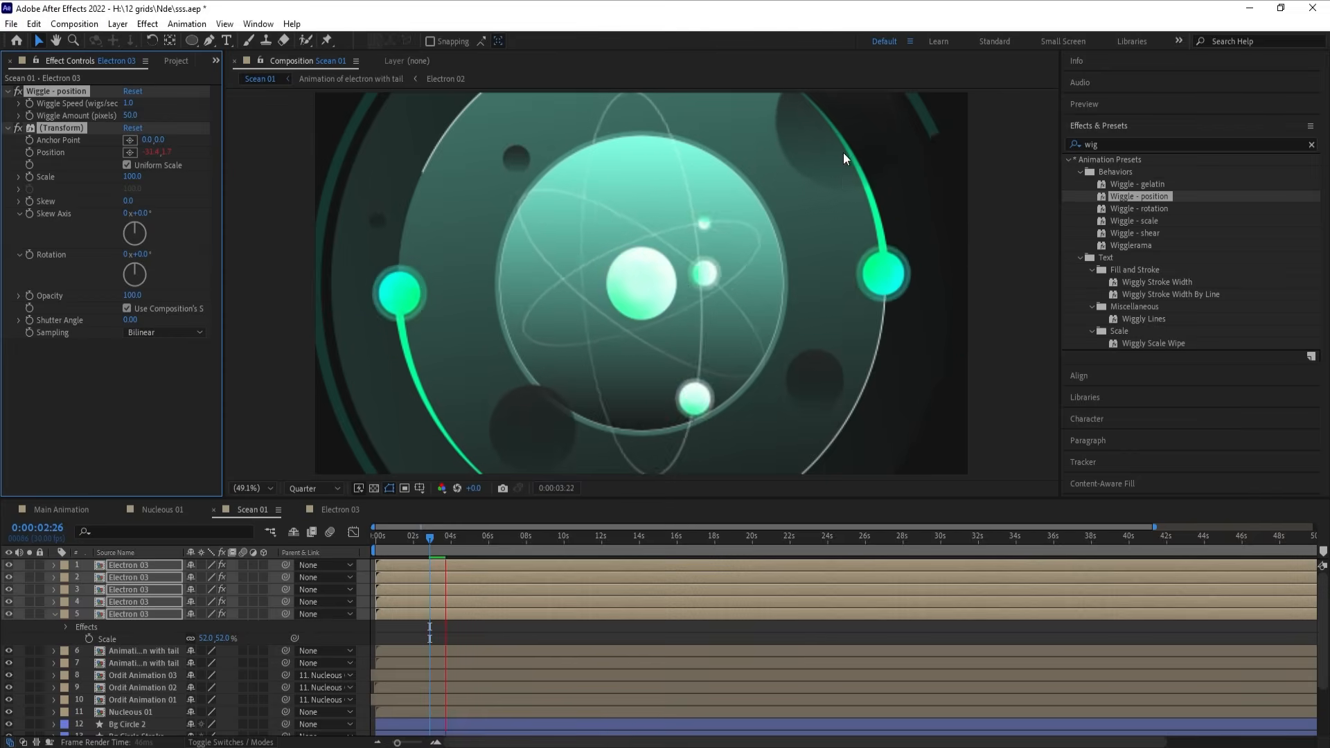
key(space)
Step: Apply Gaussian Blur with a Blurriness of 50 to the Electron 03 on layer 5
click(400, 631)
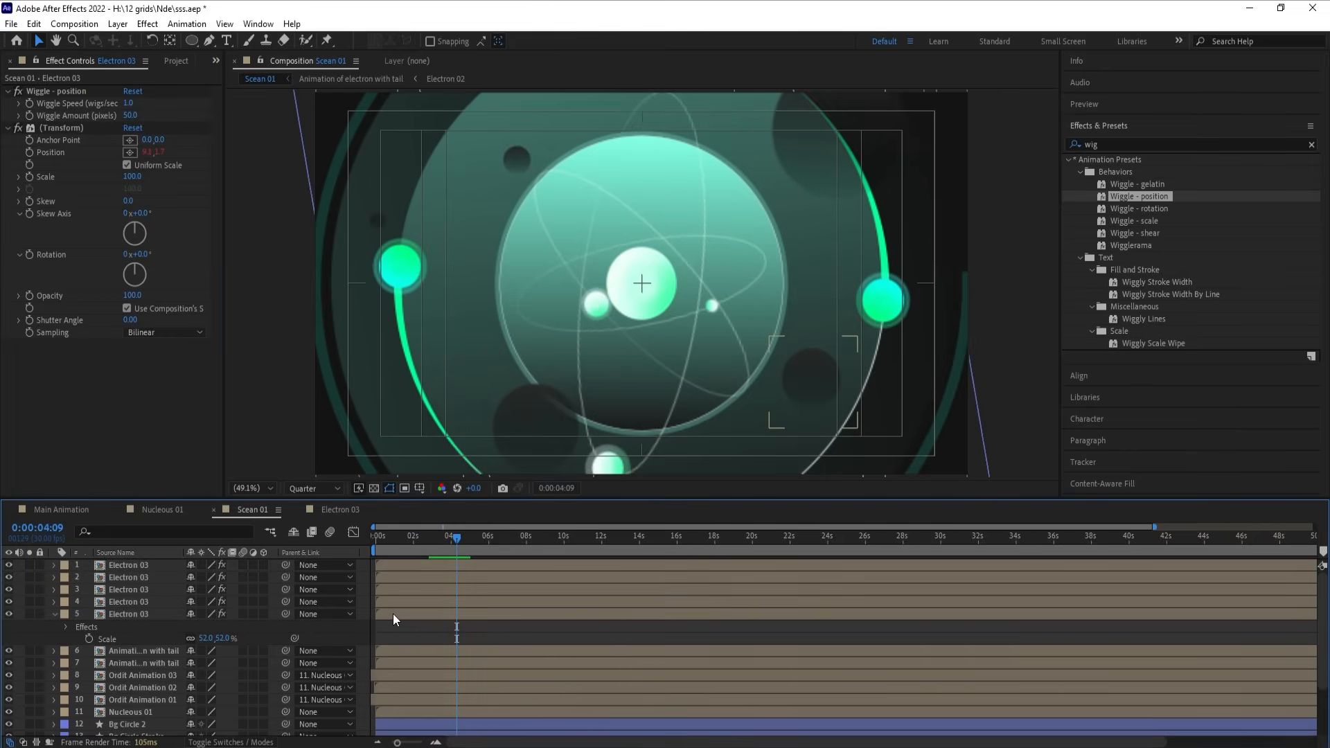
click(392, 613)
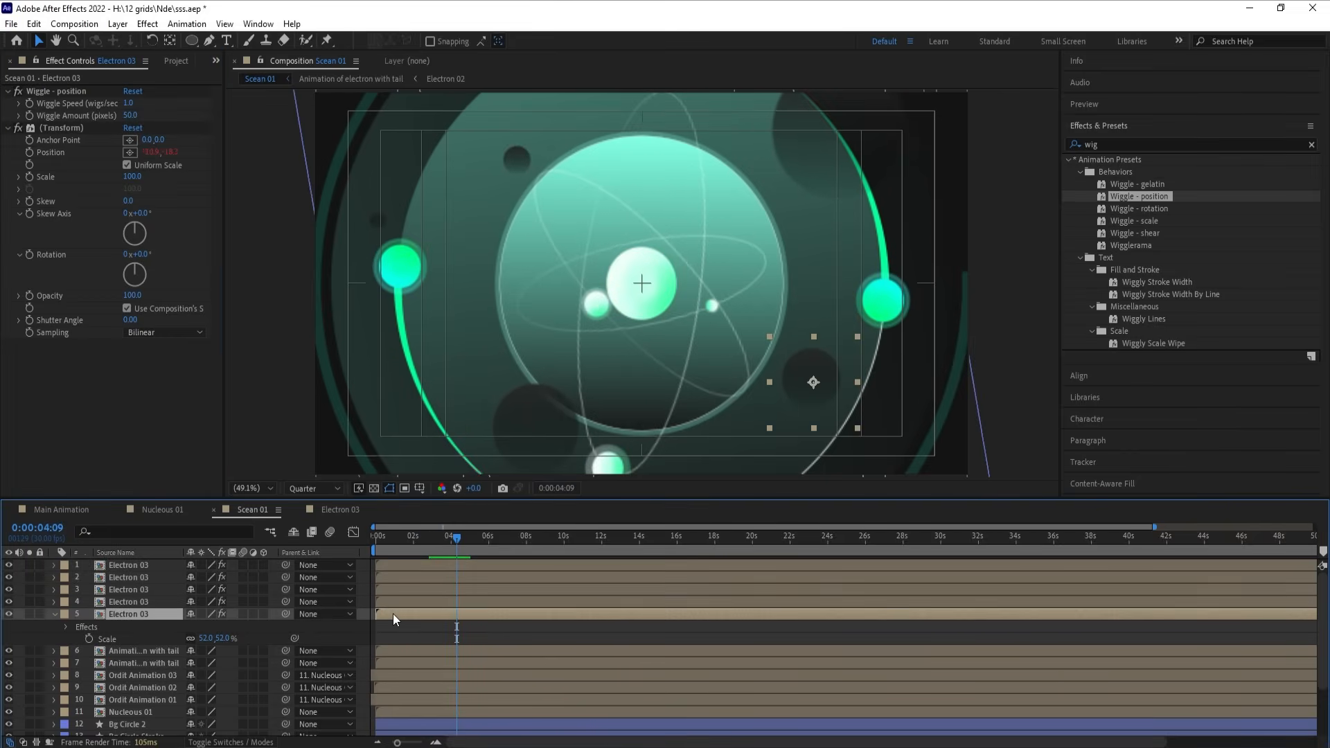
click(1110, 143)
text(gau)
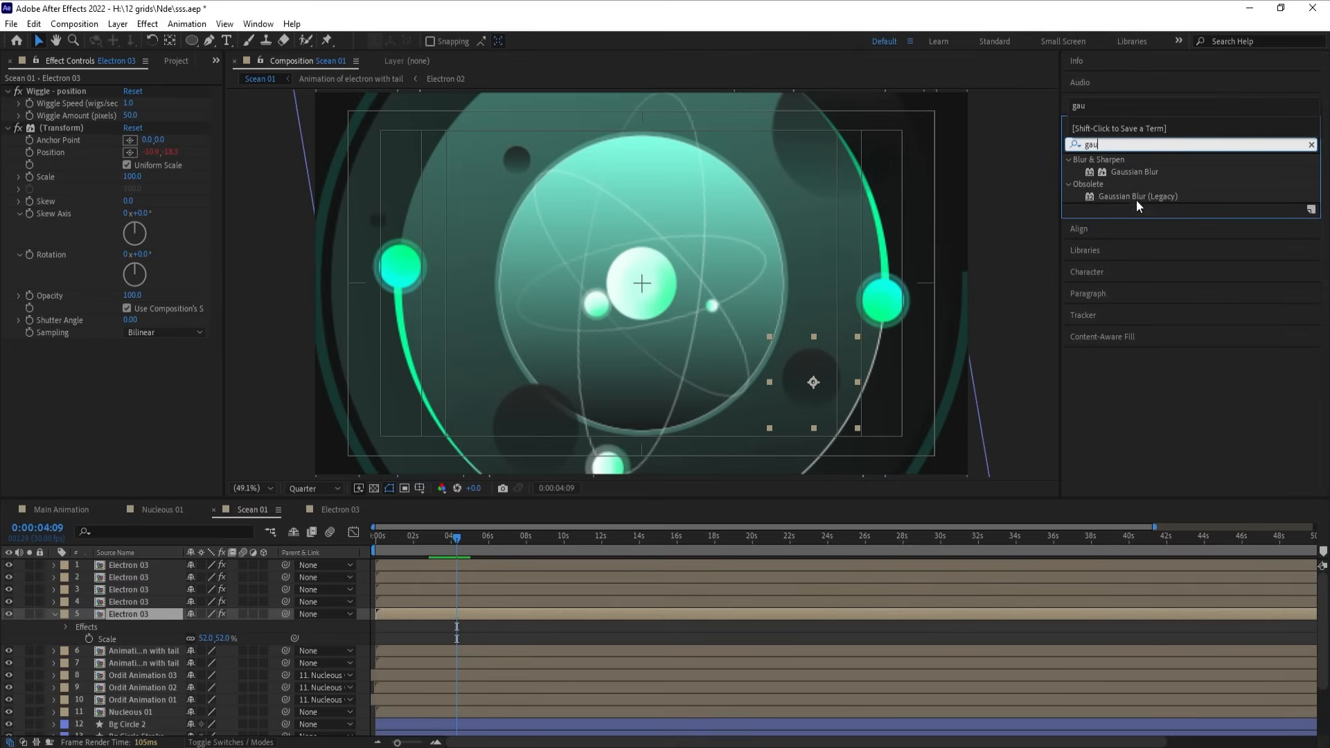
double_click(1127, 173)
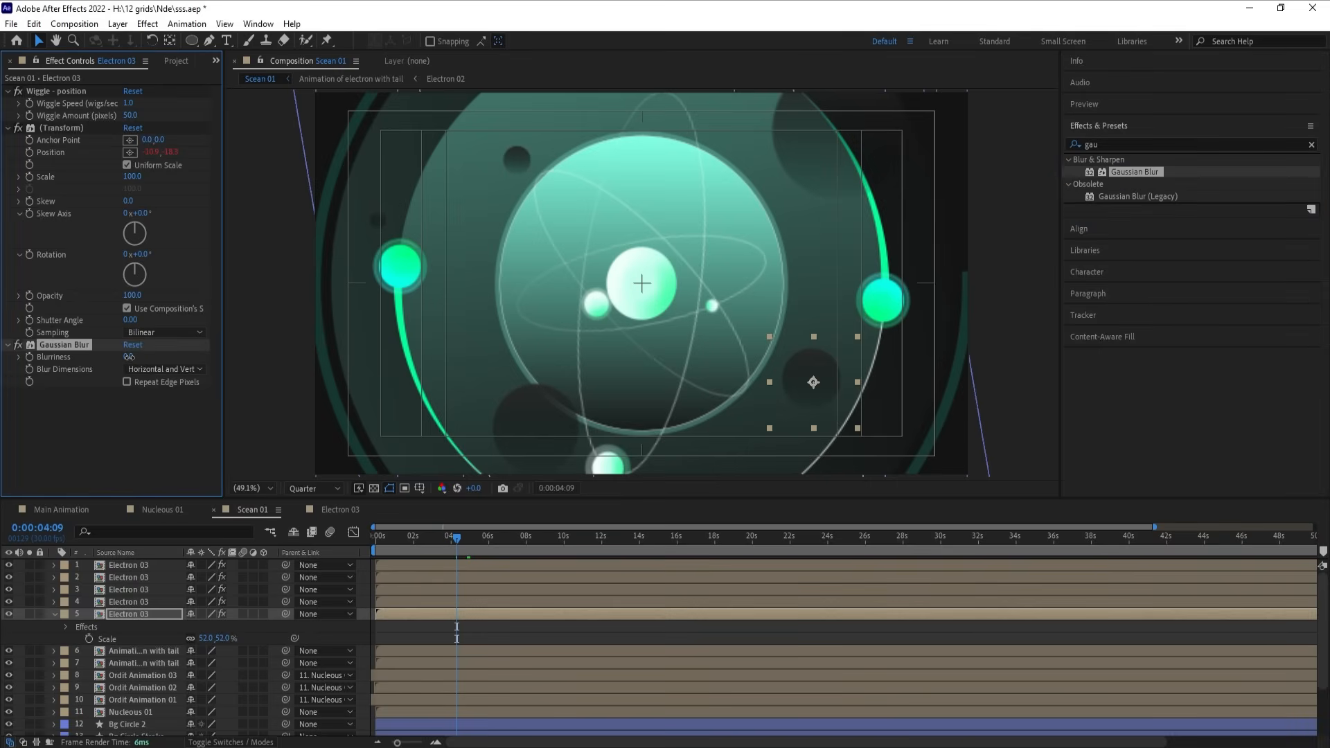
click(128, 357)
text(2)
key(Return)
click(134, 359)
text(50)
key(Return)
key(Return)
key(Return)
Step: Copy layer 5's Gaussian Blur onto the Electron 03 copies on layers 1 and 3 and preview the scene
click(56, 346)
click(120, 591)
ctrl+click(123, 561)
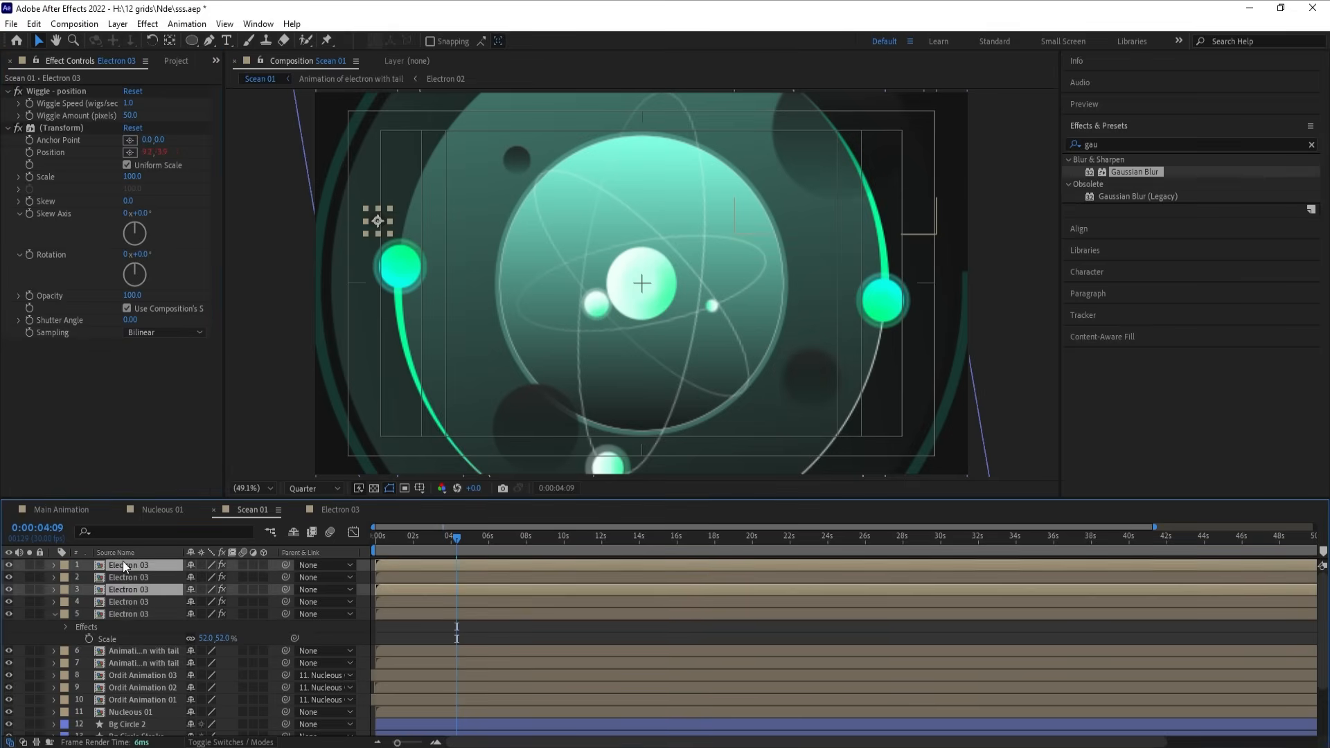
key(space)
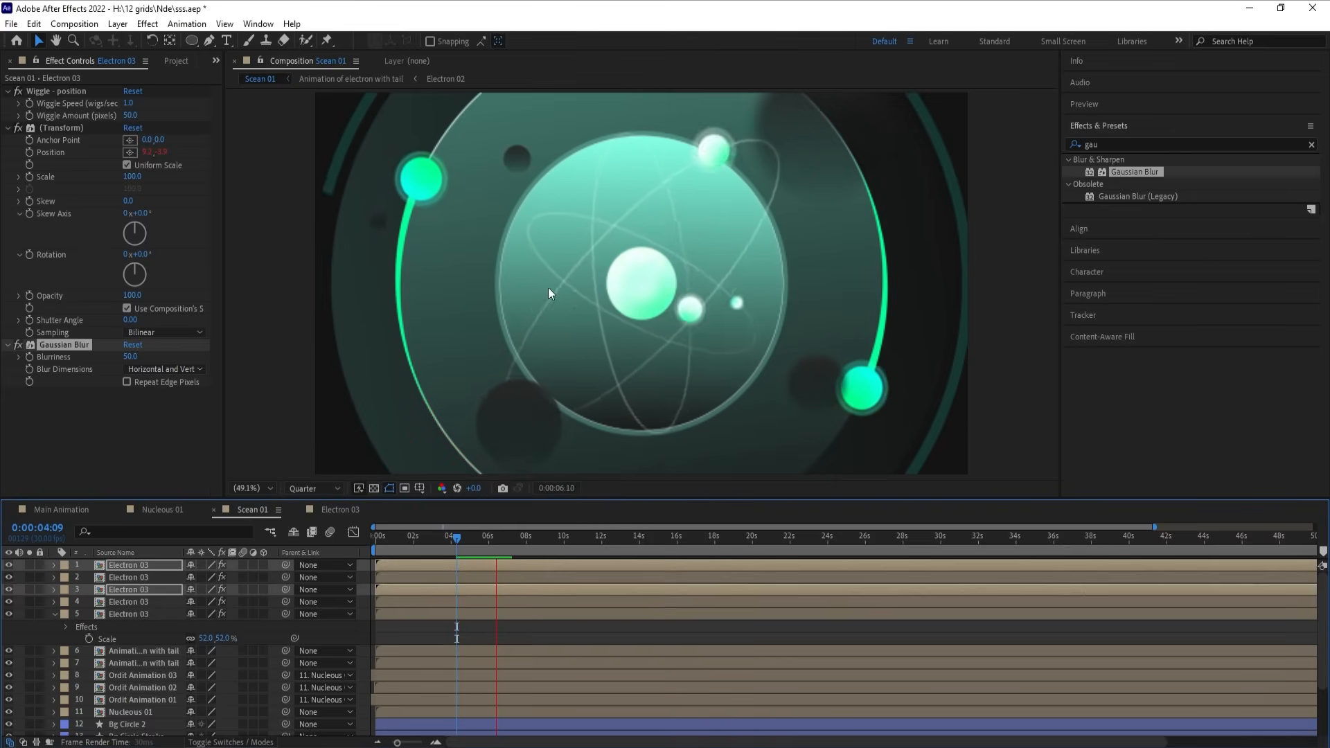
key(space)
Step: Check the scene at Full preview resolution and restore the resolution to Quarter
click(320, 488)
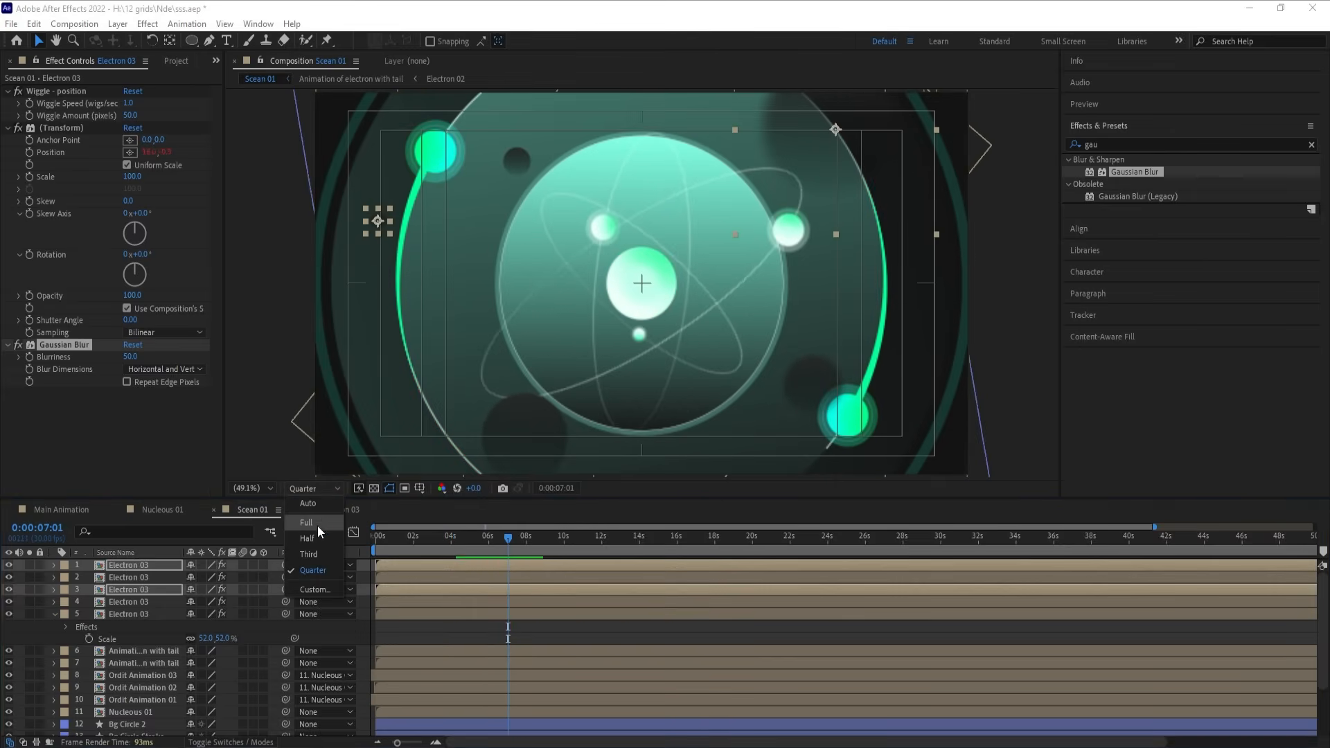
click(318, 525)
click(367, 564)
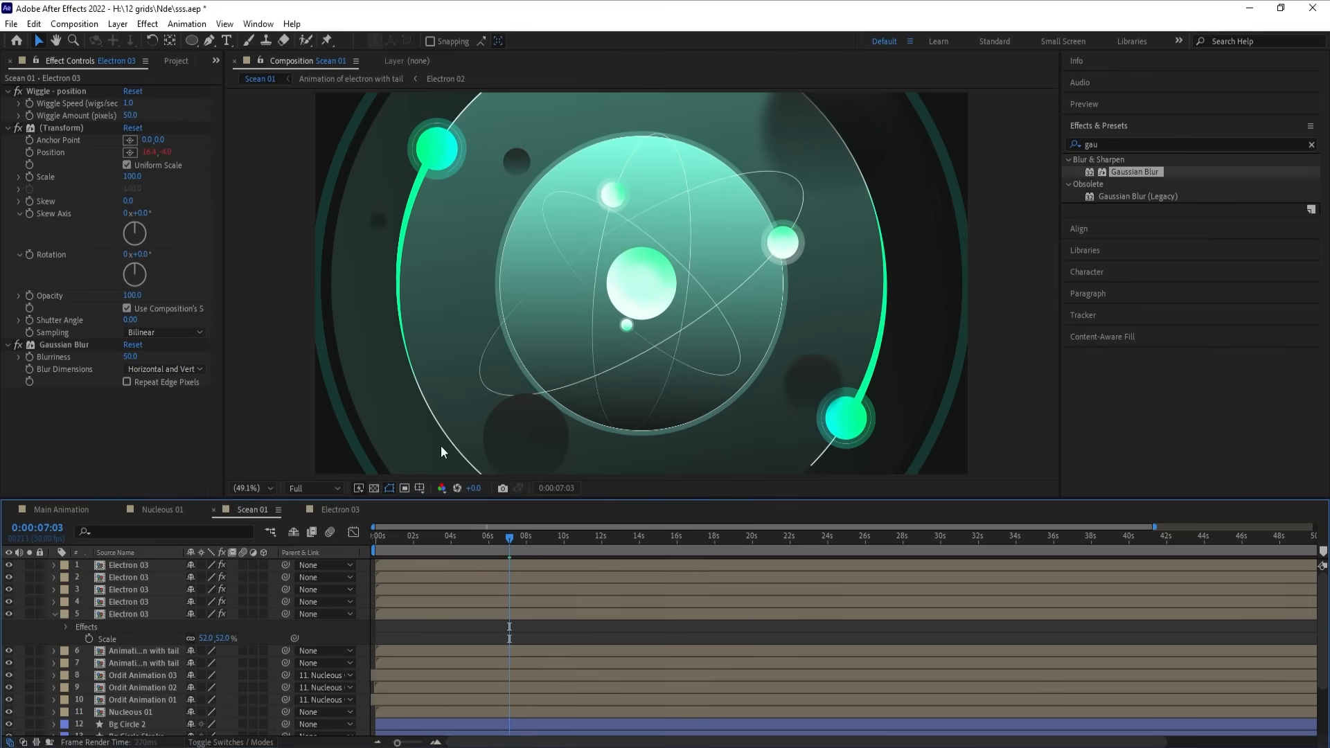
key(space)
click(326, 488)
click(314, 567)
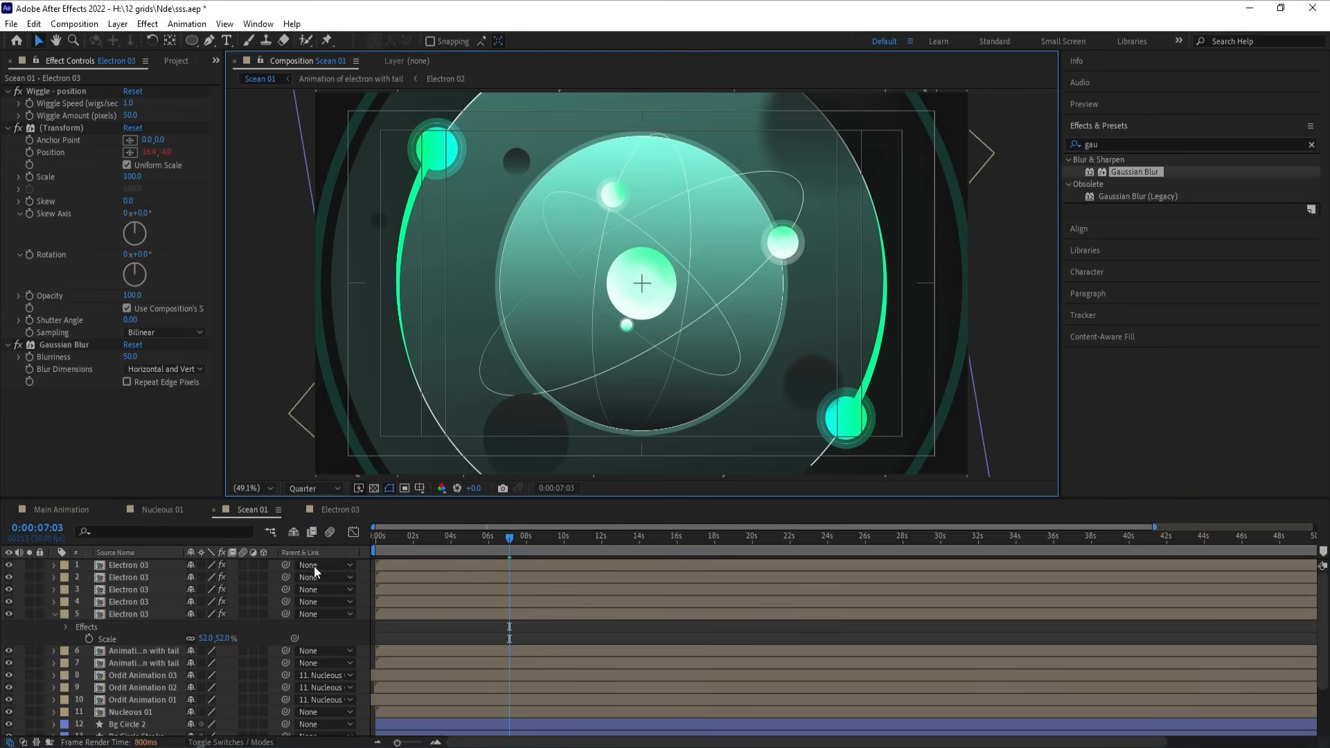
key(space)
Step: Return the playhead to 0:00:00:00 and save the project, collapsing the expanded layer properties
drag(351, 546, 347, 546)
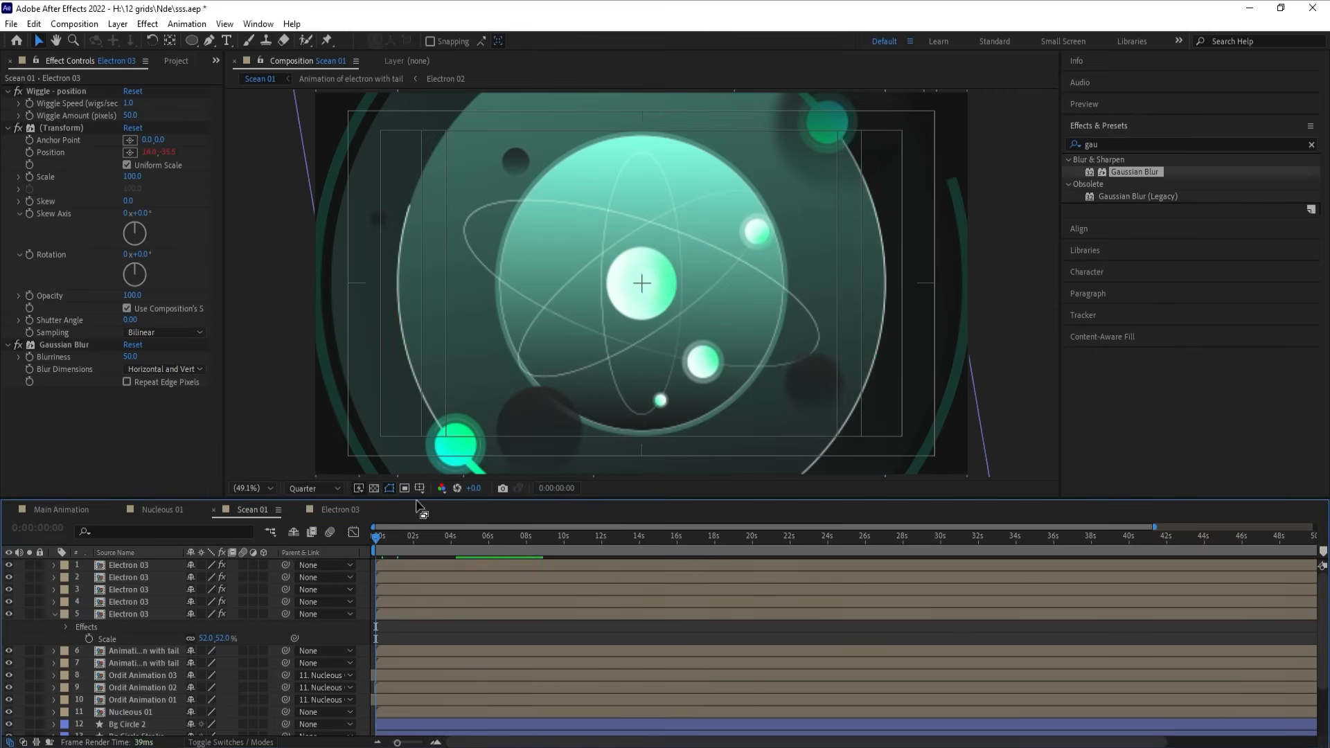
key(ctrl+s)
key(u)
key(u)
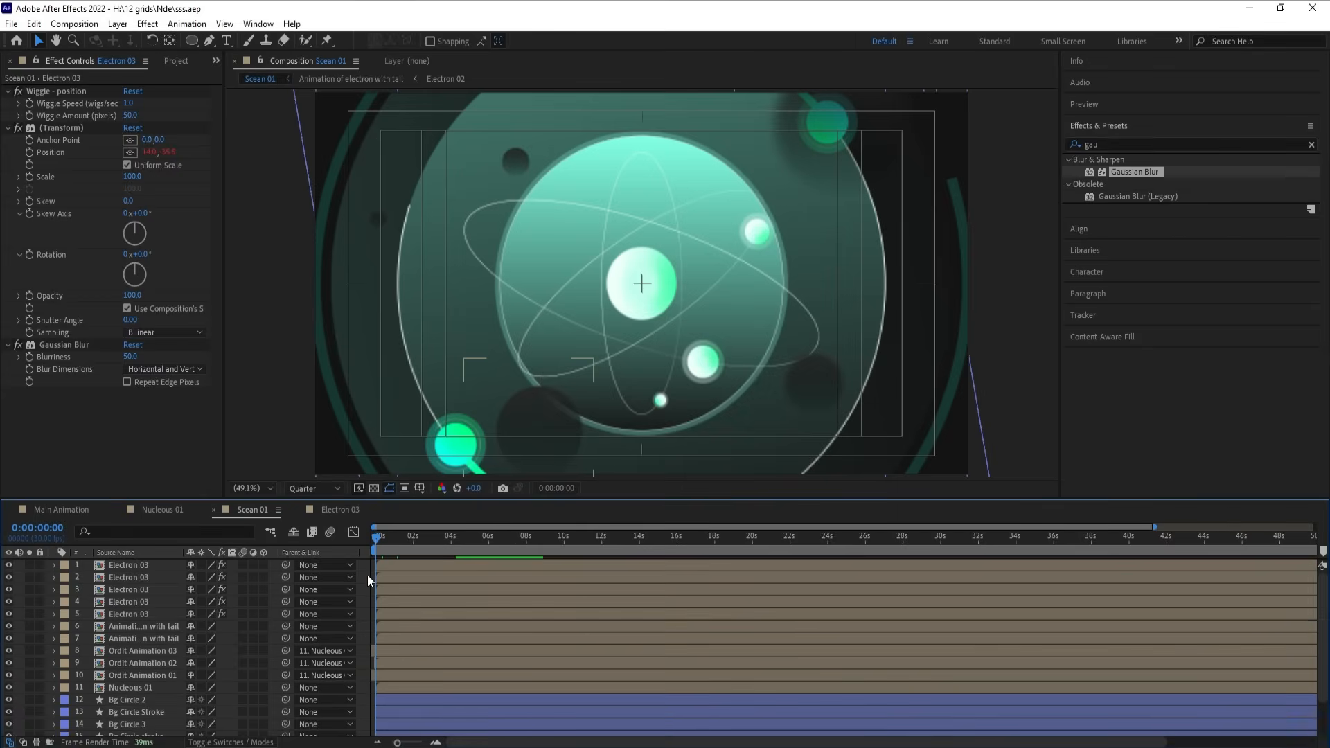
Step: Draw a horizontal Pen line from the scene's centre to the thin white ring, with the fill turned off and a 1 px stroke
click(207, 41)
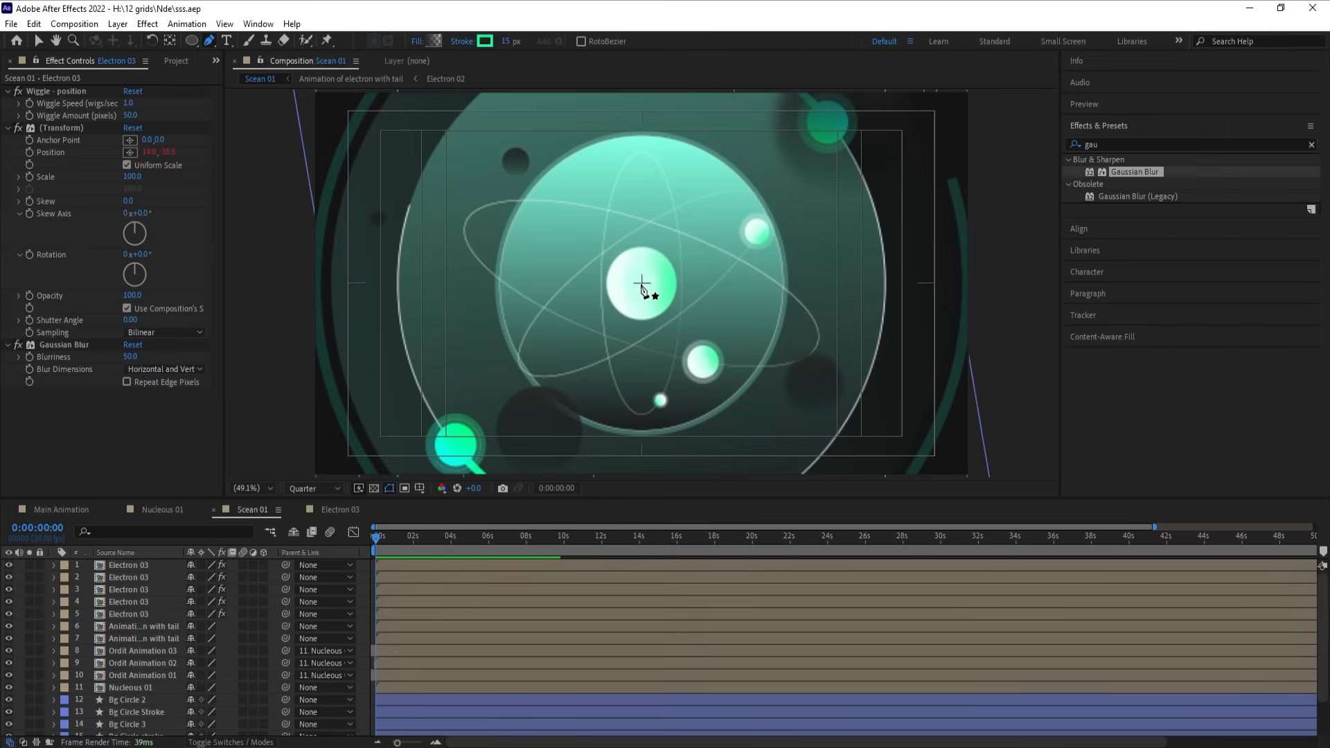
click(642, 284)
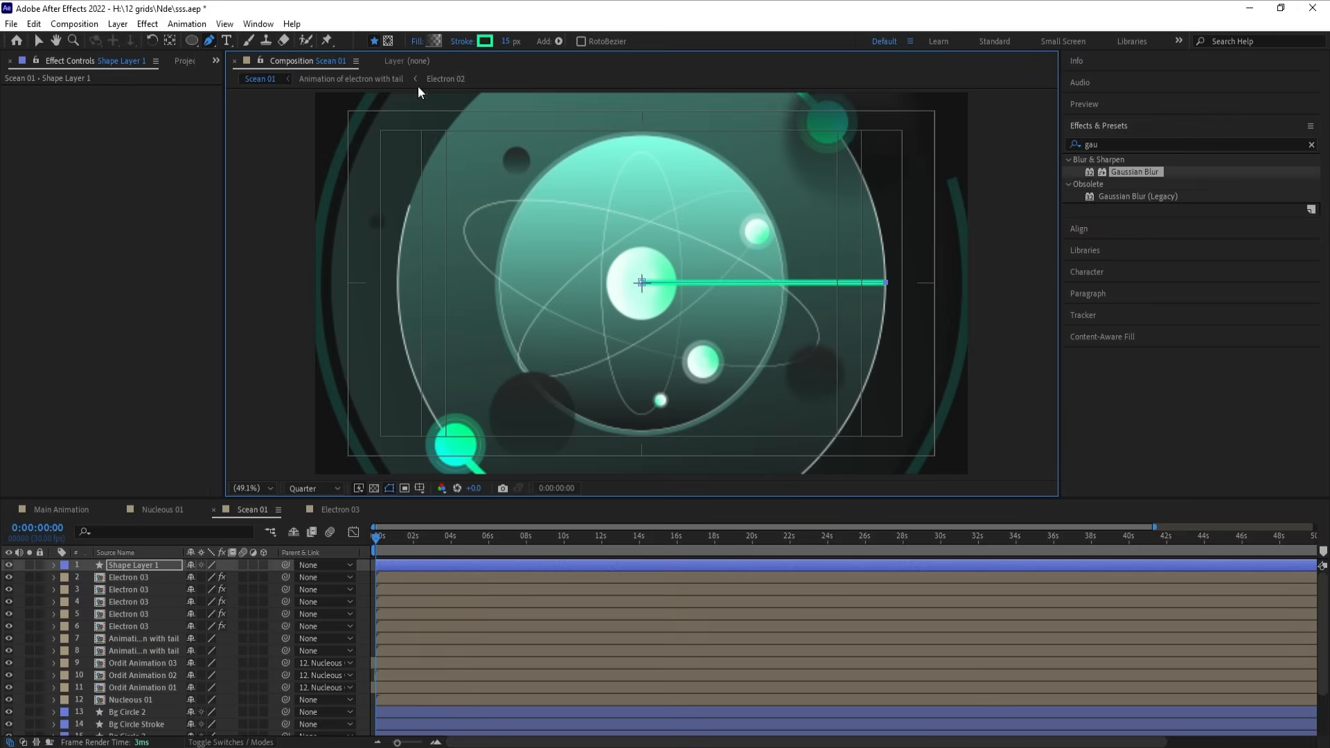
click(416, 41)
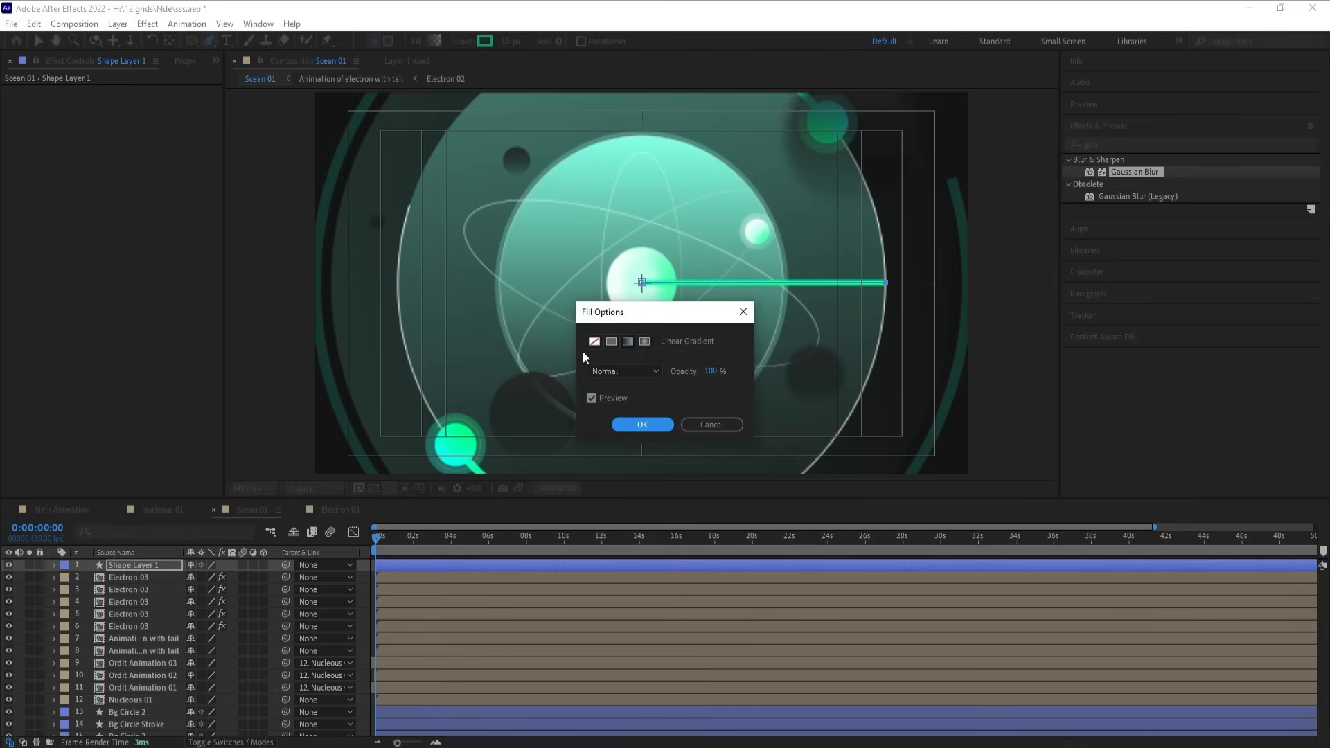
click(633, 426)
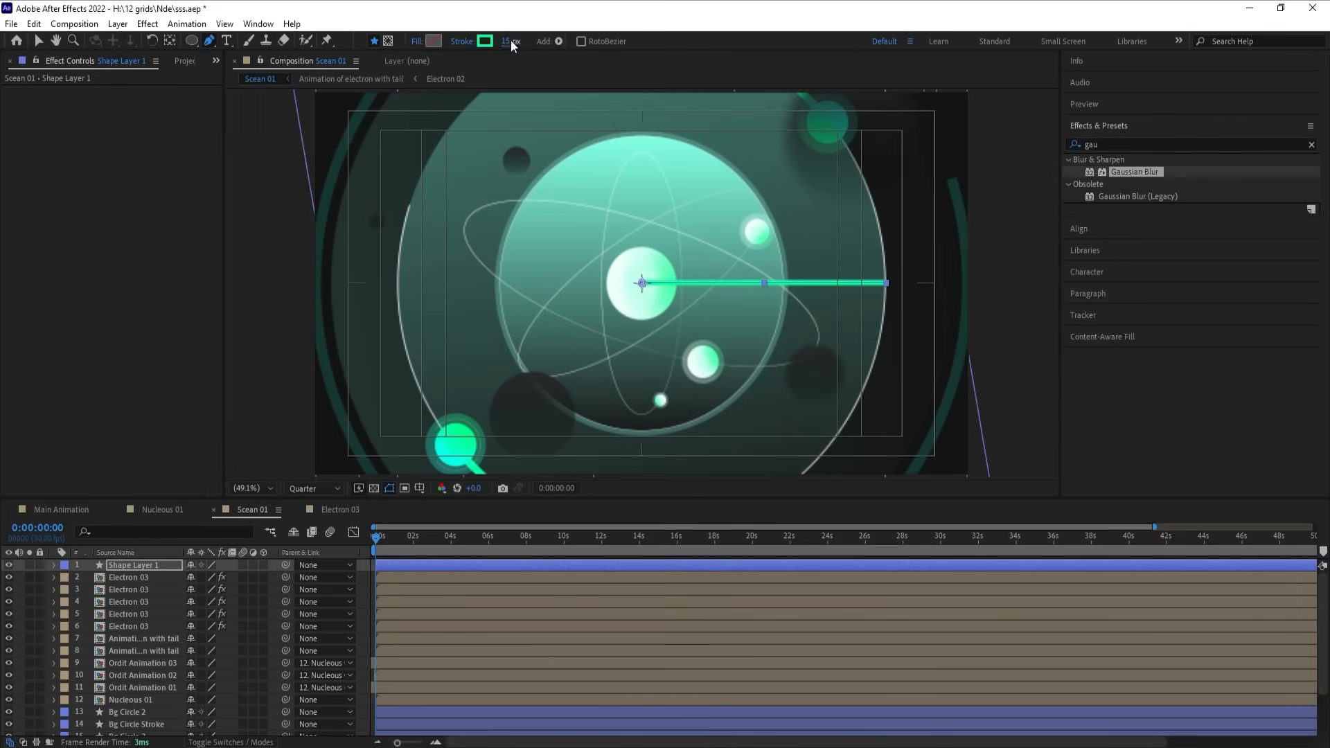
text(100)
key(Return)
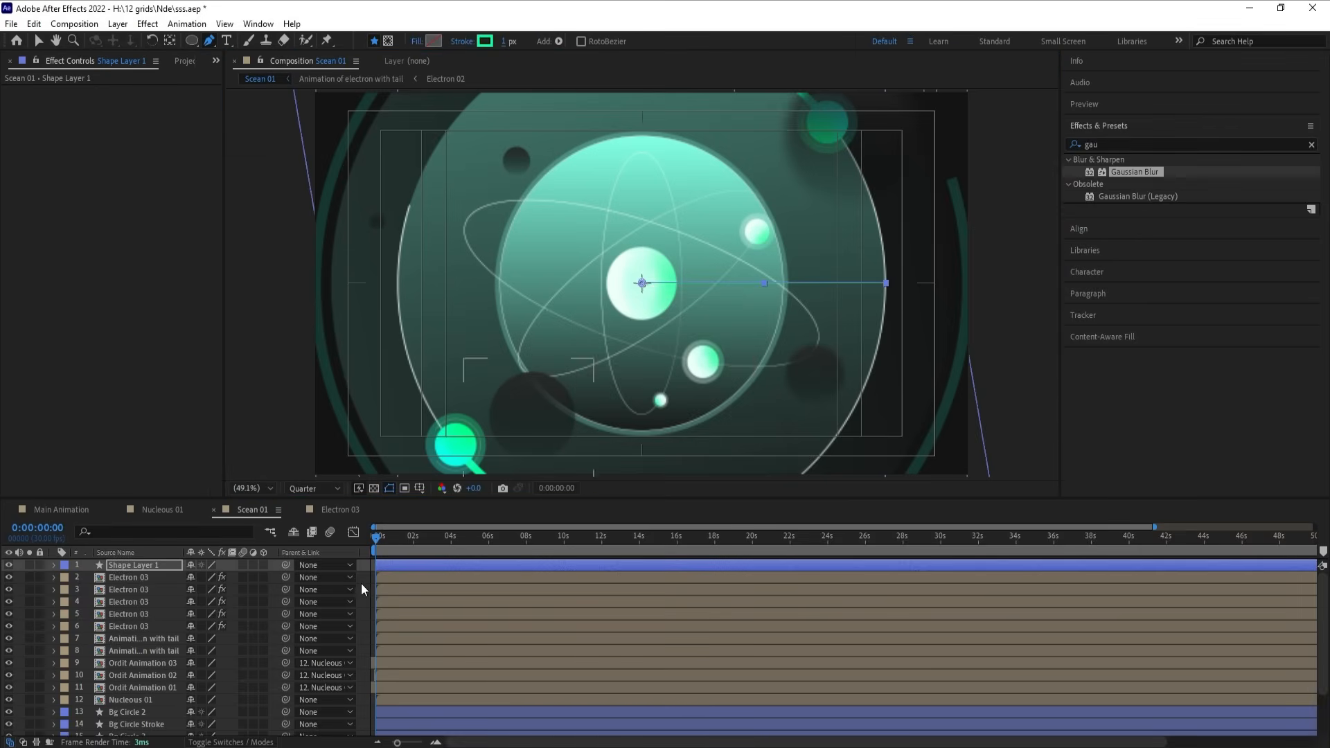
click(360, 584)
click(139, 565)
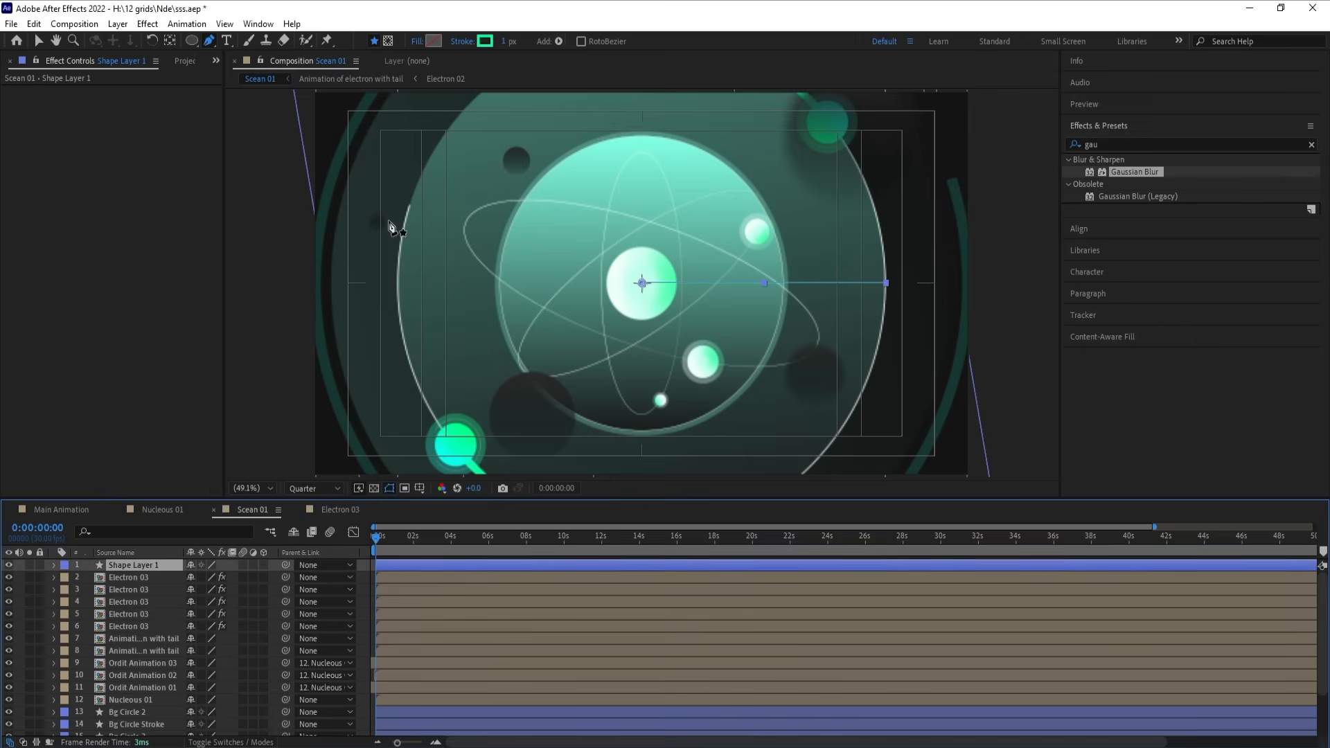
Step: Set the line's stroke colour to white (FFFFFF)
click(485, 41)
click(725, 442)
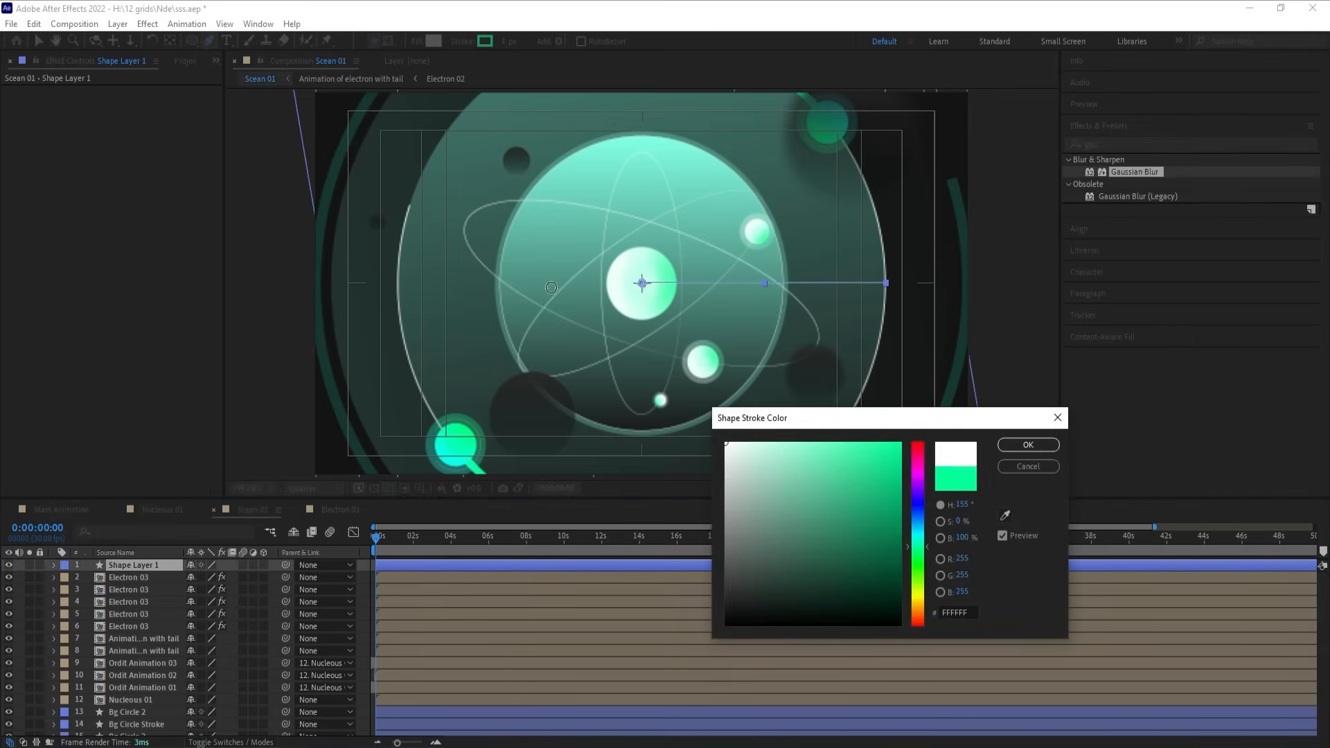
key(Return)
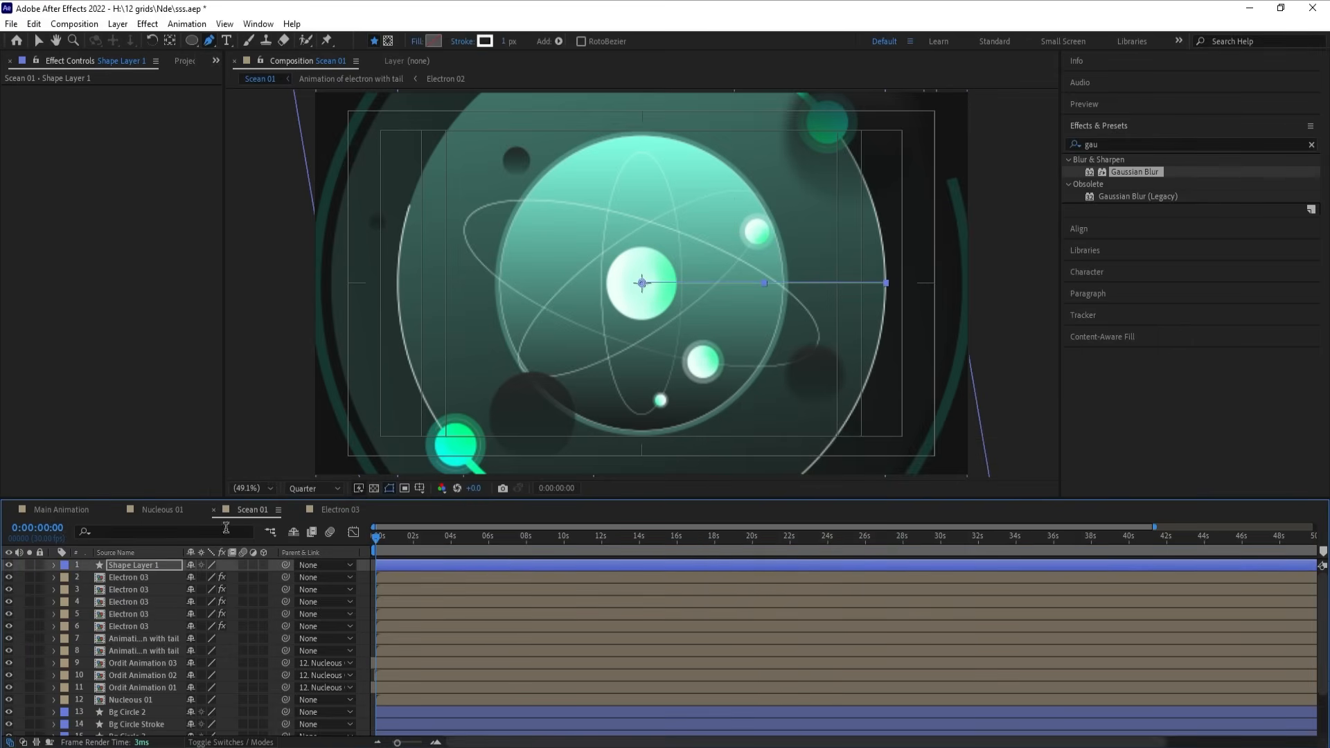
Step: Add Trim Paths to the line shape and keyframe both Start and End at 0% at 0:00:00:00
click(53, 565)
click(269, 577)
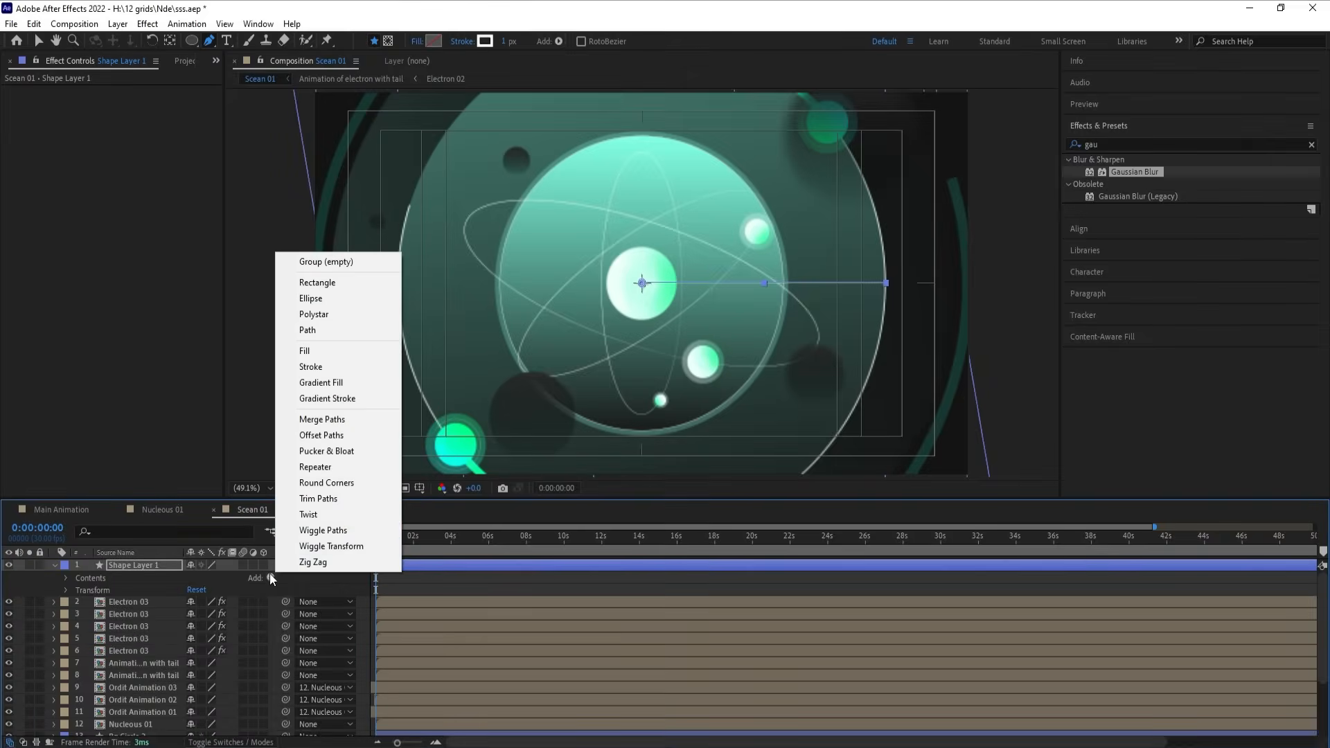
click(318, 498)
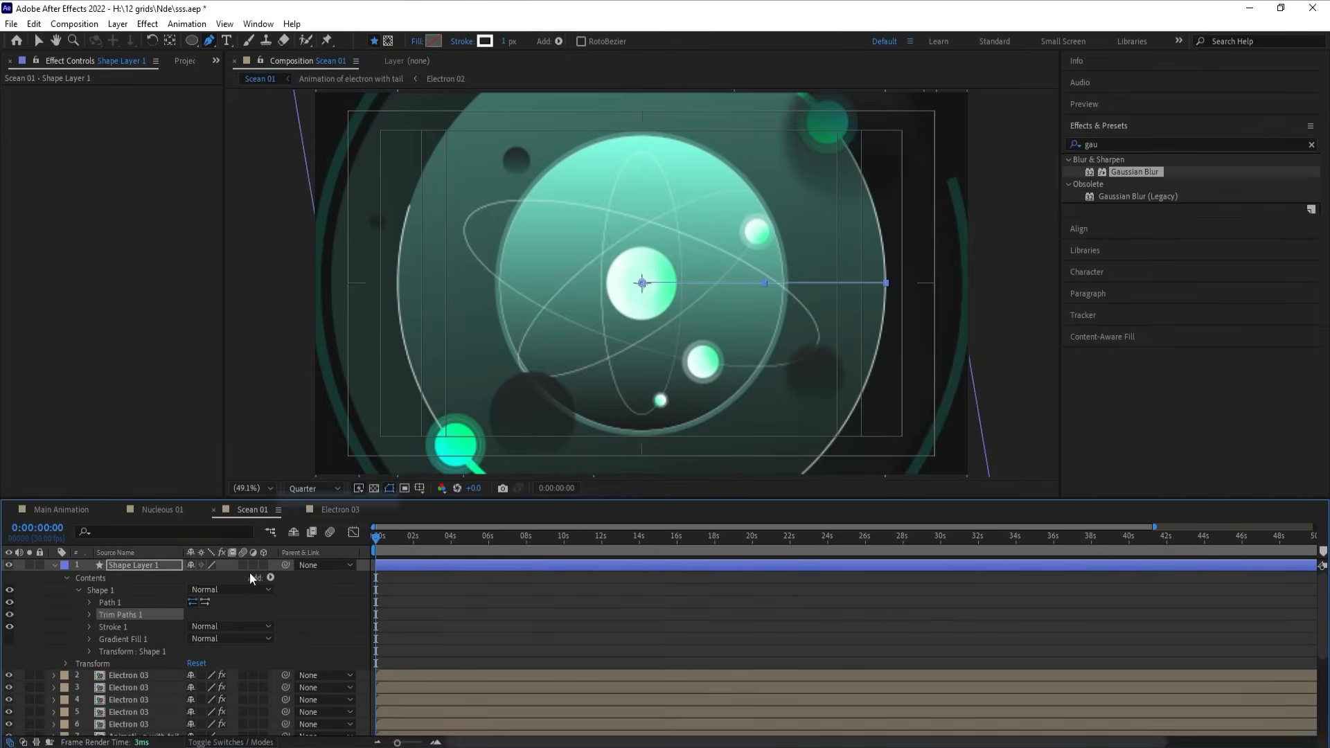
click(91, 614)
click(200, 637)
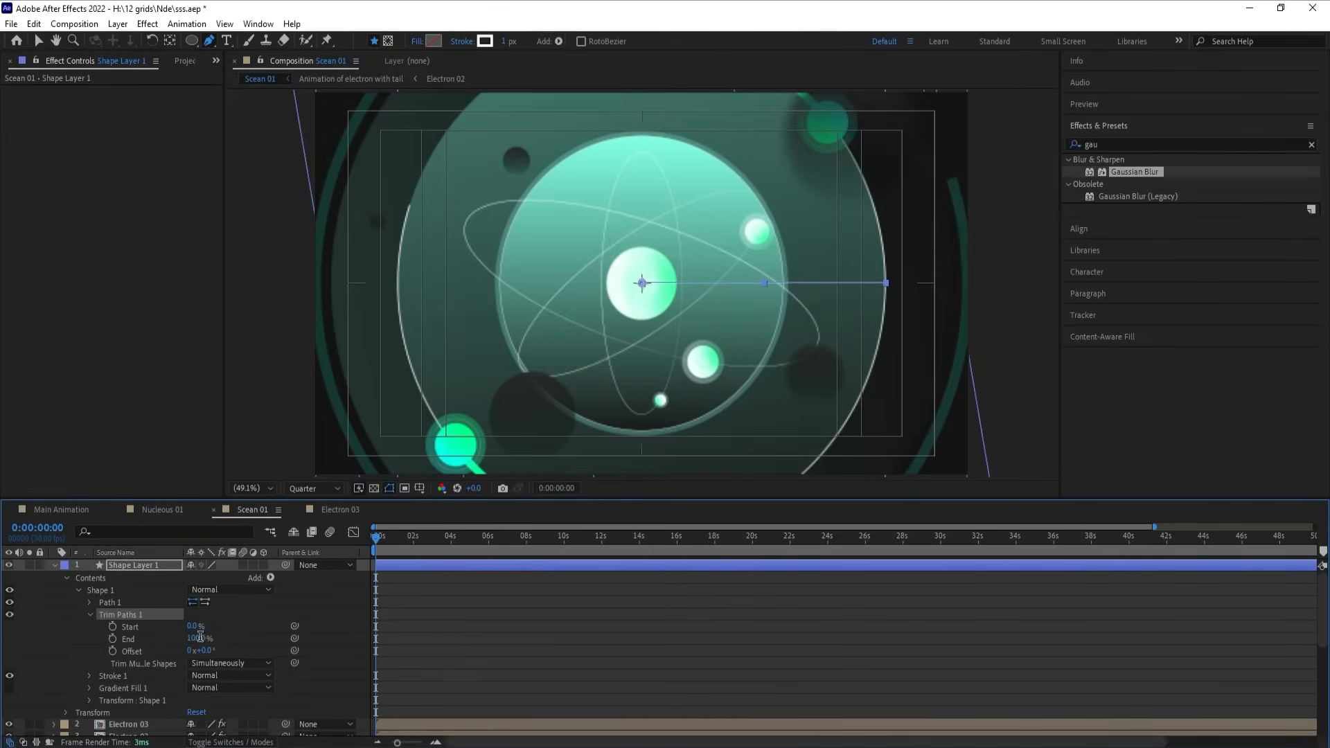
text(0)
click(134, 640)
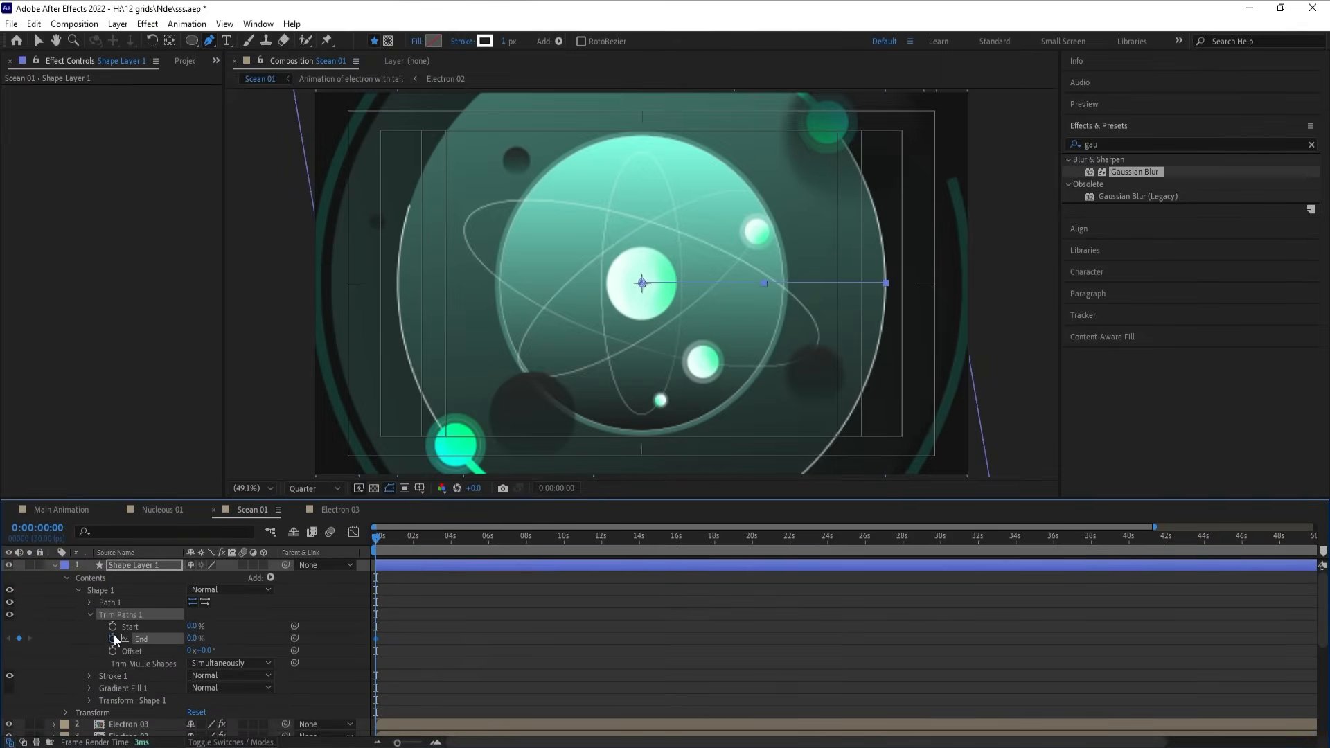
click(112, 627)
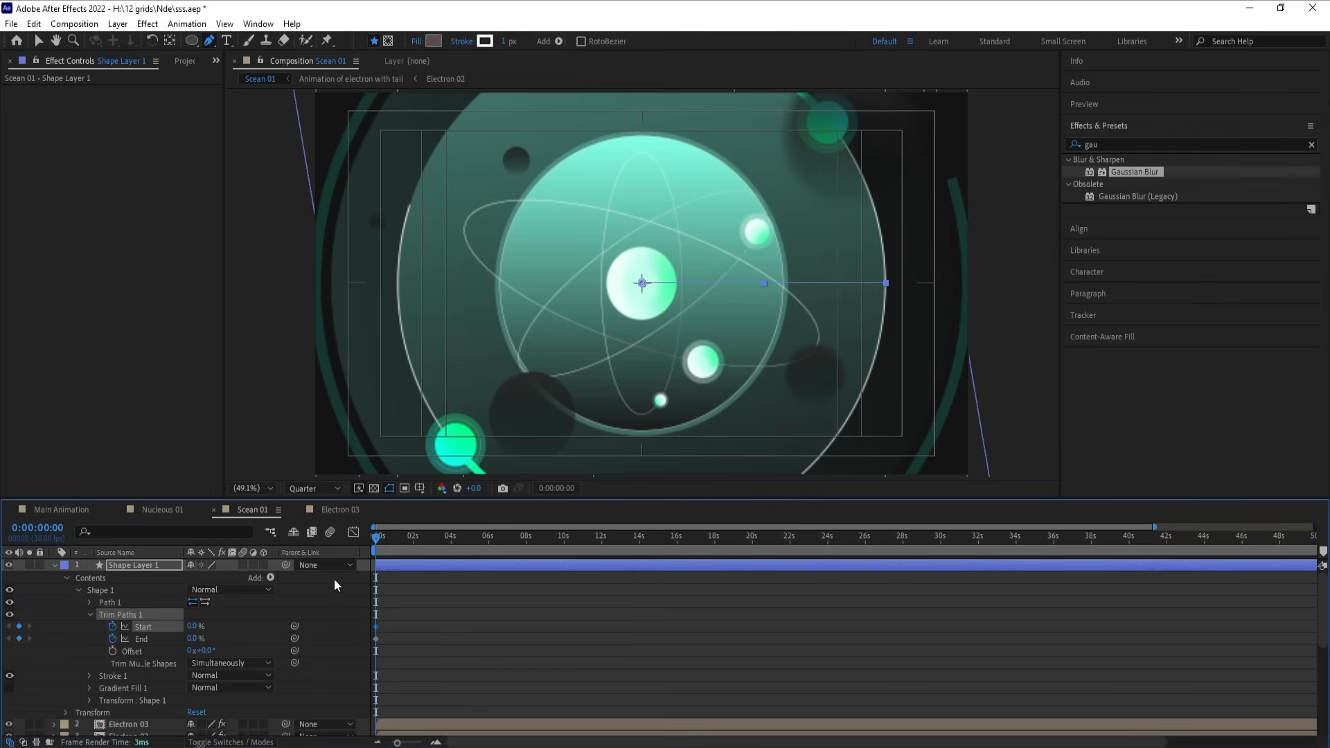
Step: Keyframe the line's Trim Paths Start and End at 100% at 0:00:01:15
key(equal)
key(equal)
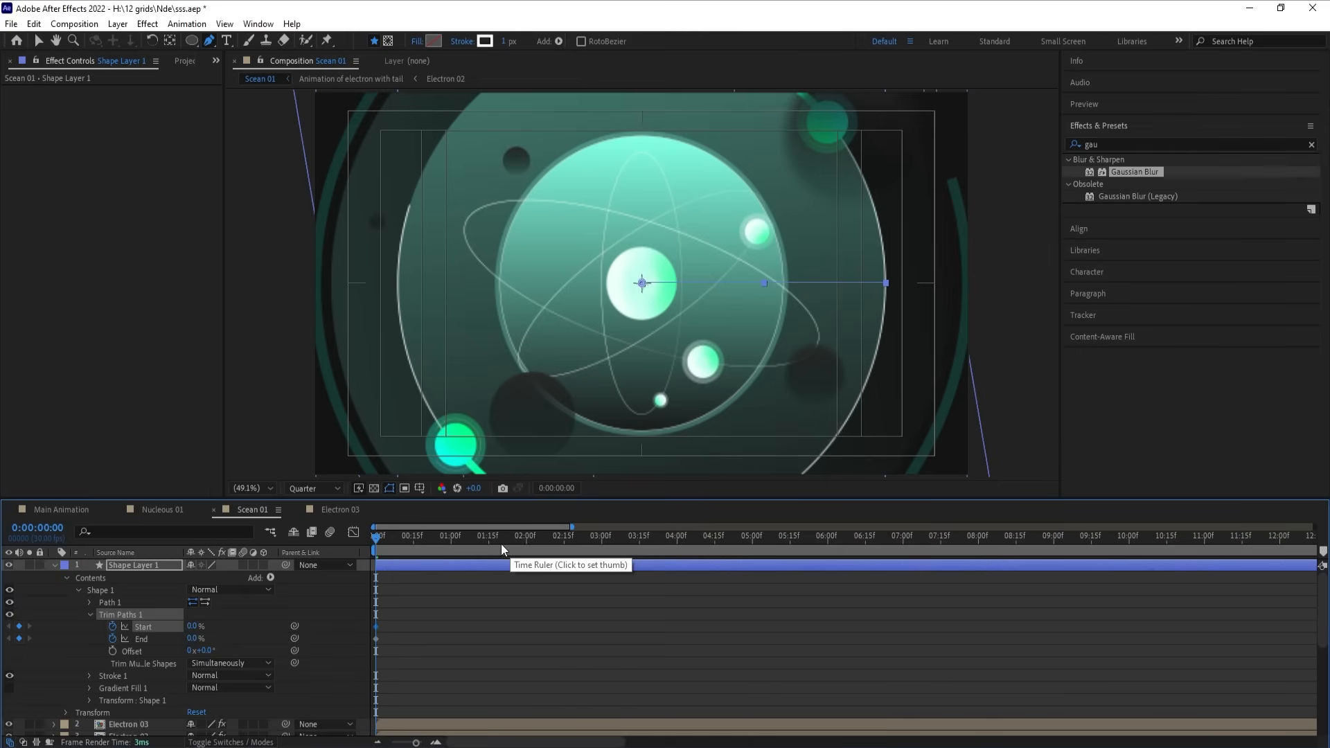
click(489, 538)
click(194, 638)
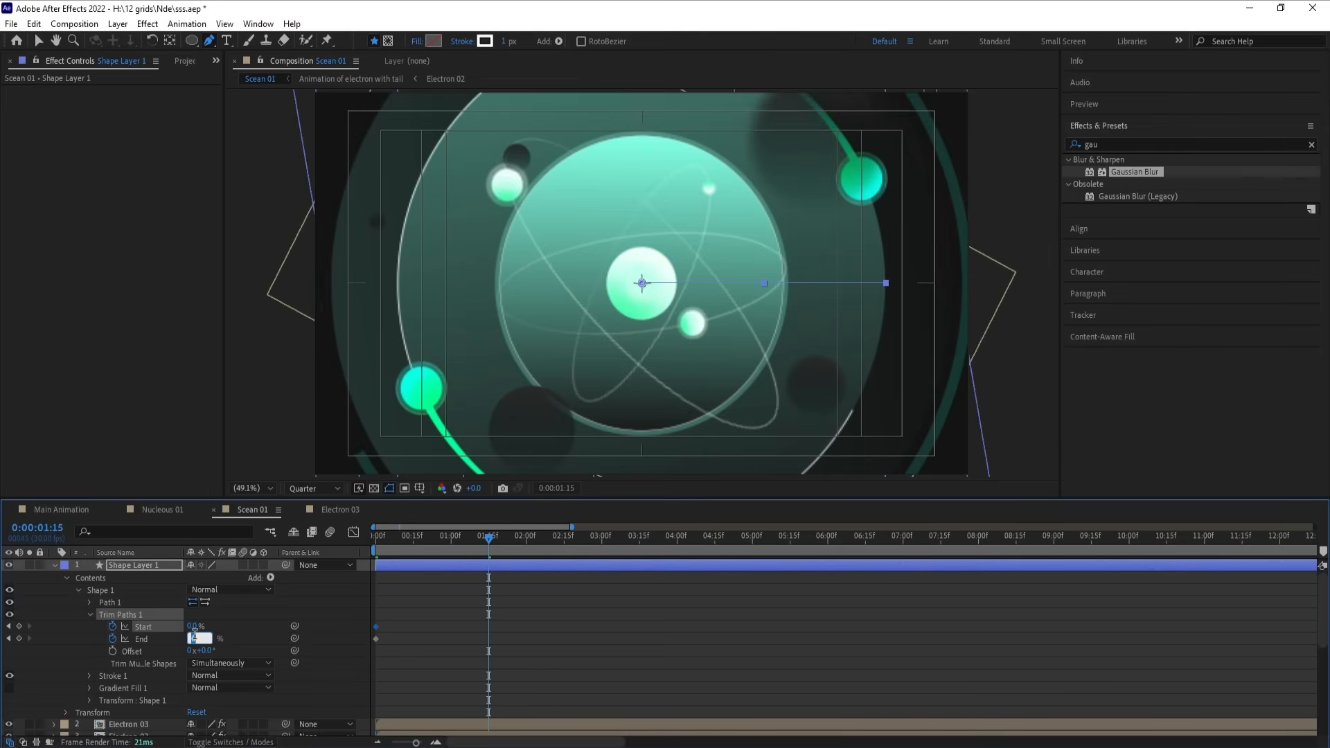
click(195, 626)
text(100)
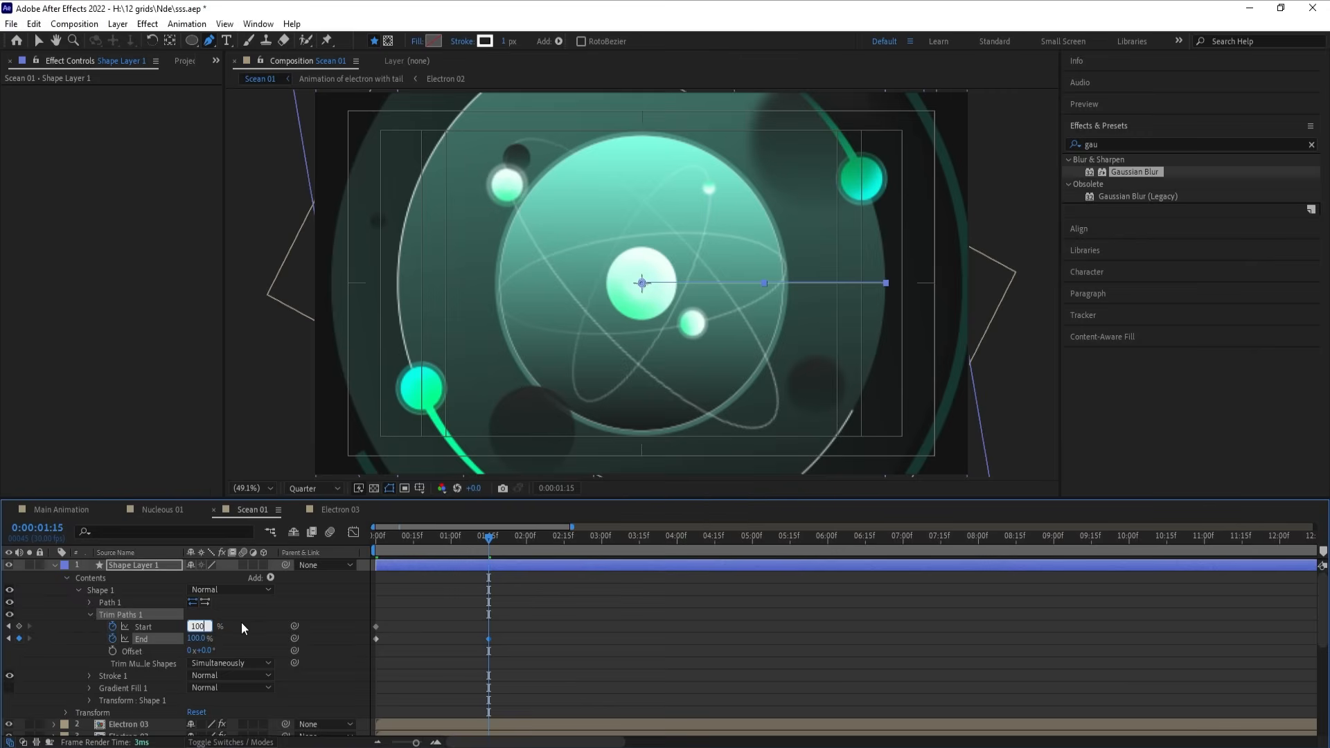
Step: Delay both Start keyframes by 15 frames and ease the Start and End keyframes into peaked speed curves with about 68% influence
click(454, 621)
drag(511, 630, 413, 626)
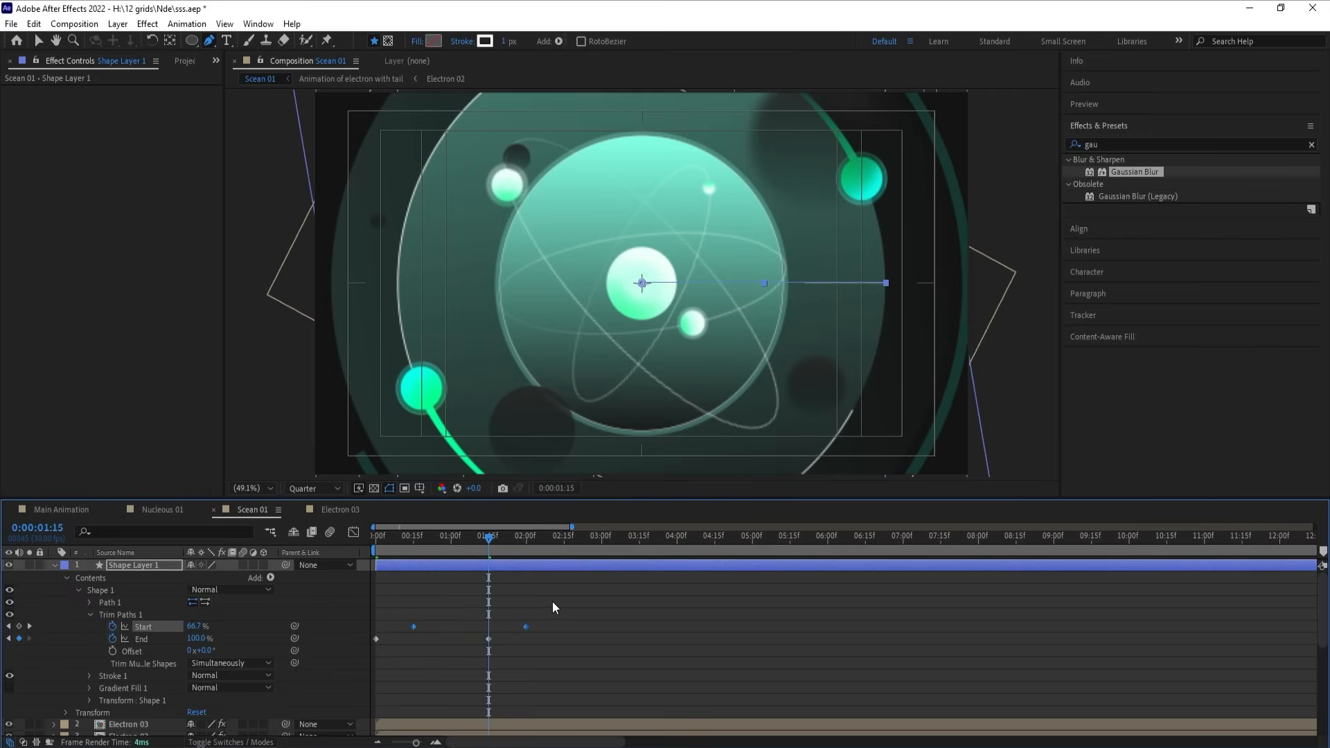
drag(552, 601, 350, 669)
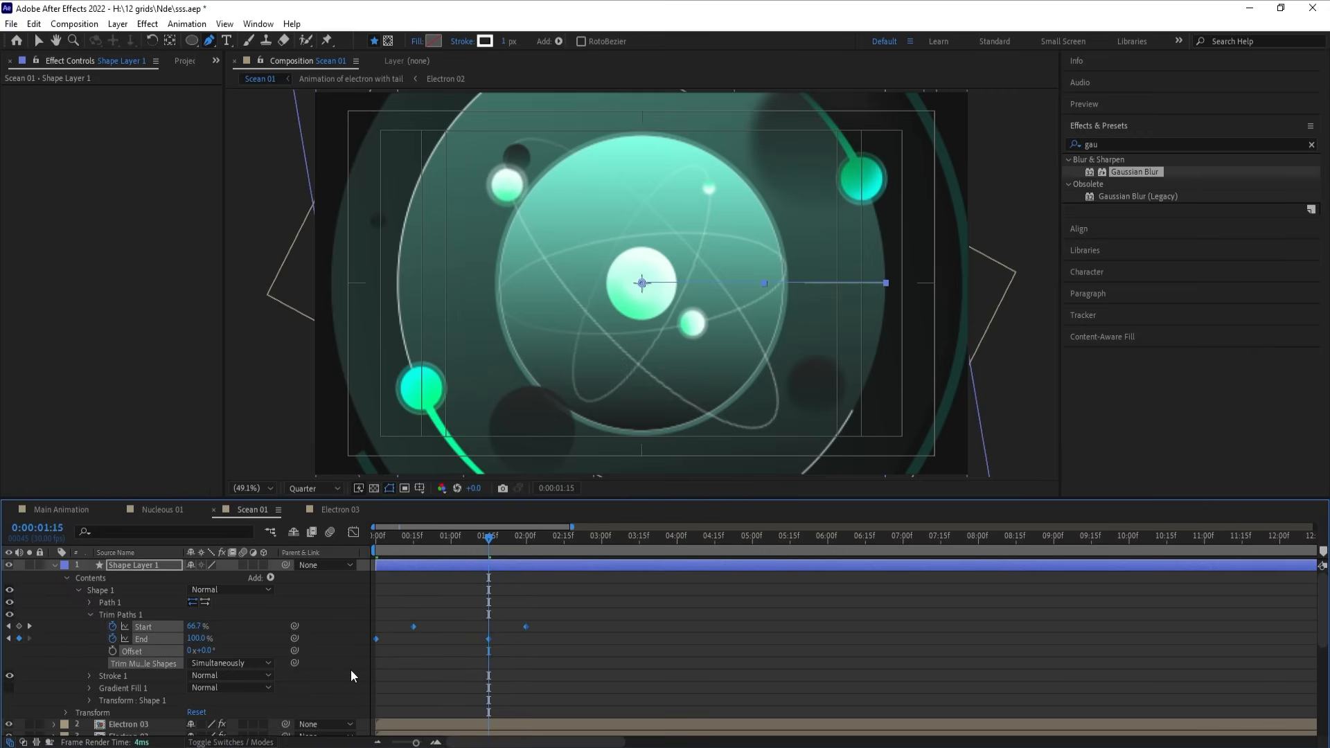
click(353, 532)
drag(610, 643, 452, 698)
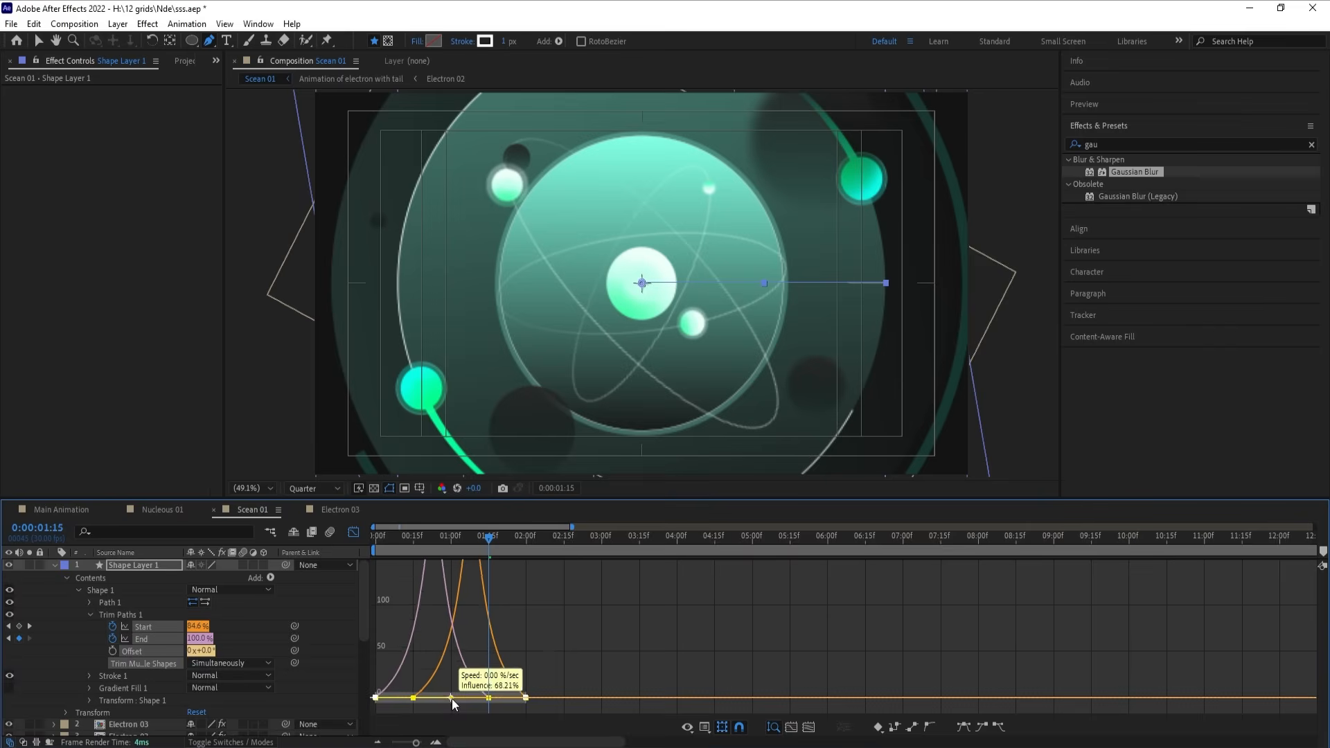
Step: Preview the line's trim animation from the beginning and leave the graph editor
drag(392, 541, 338, 539)
key(space)
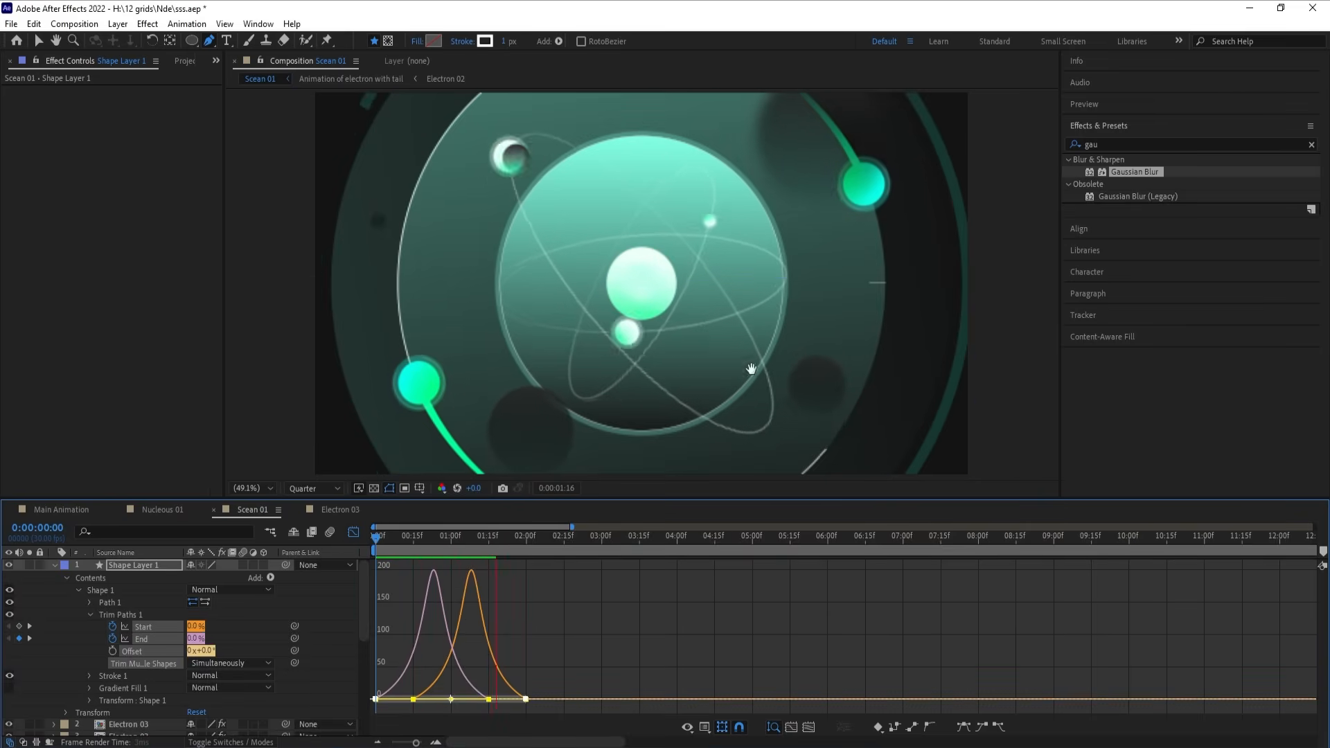
key(space)
click(353, 532)
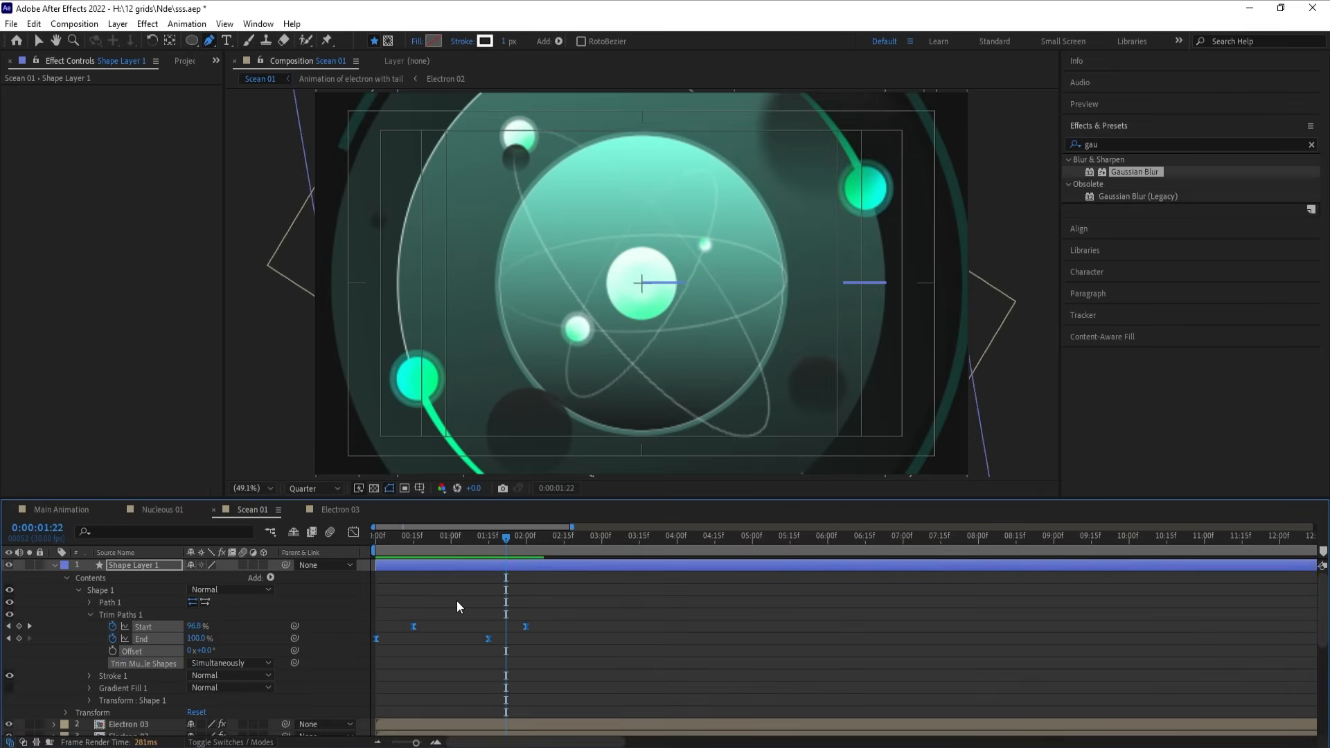
key(space)
key(space)
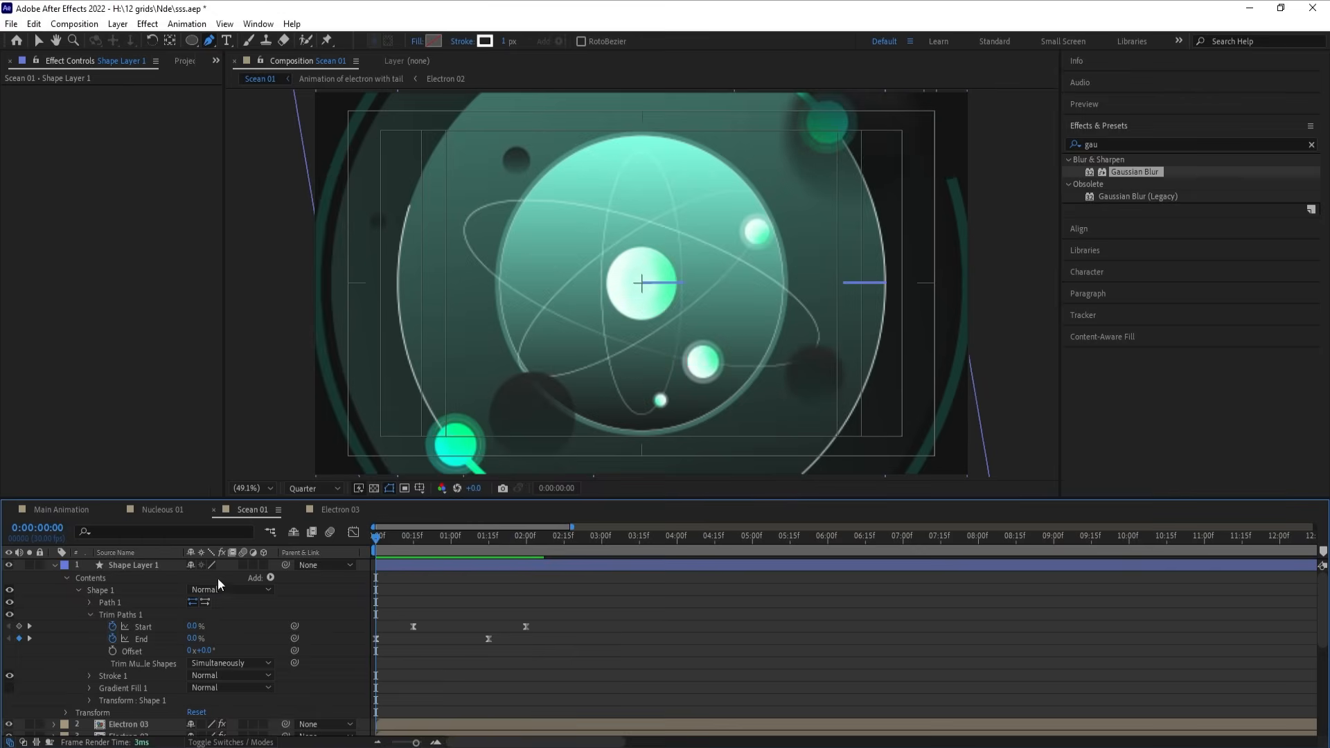
Step: Add a Start keyframe at 0:00:00:00 and hold keyframes for both Start and End at 0:00:03:00
click(20, 626)
drag(546, 549, 601, 557)
click(19, 626)
click(20, 638)
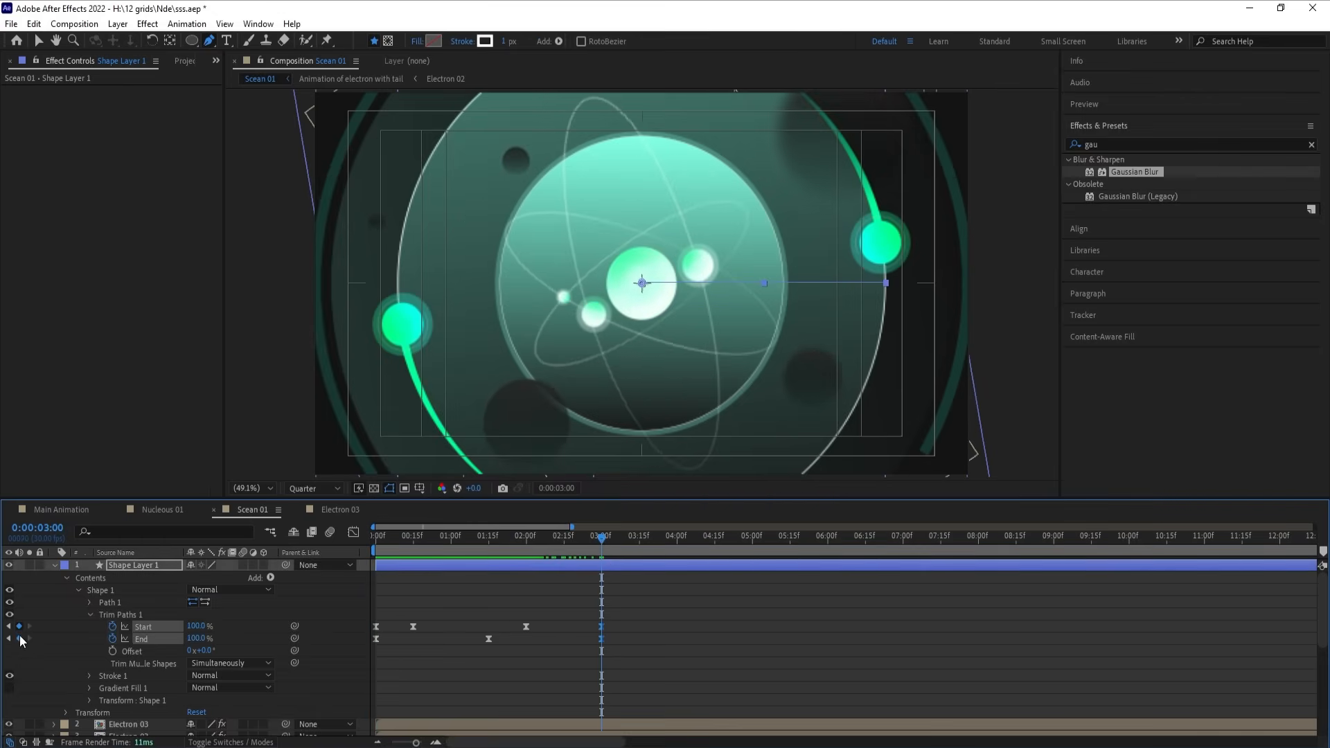
click(426, 598)
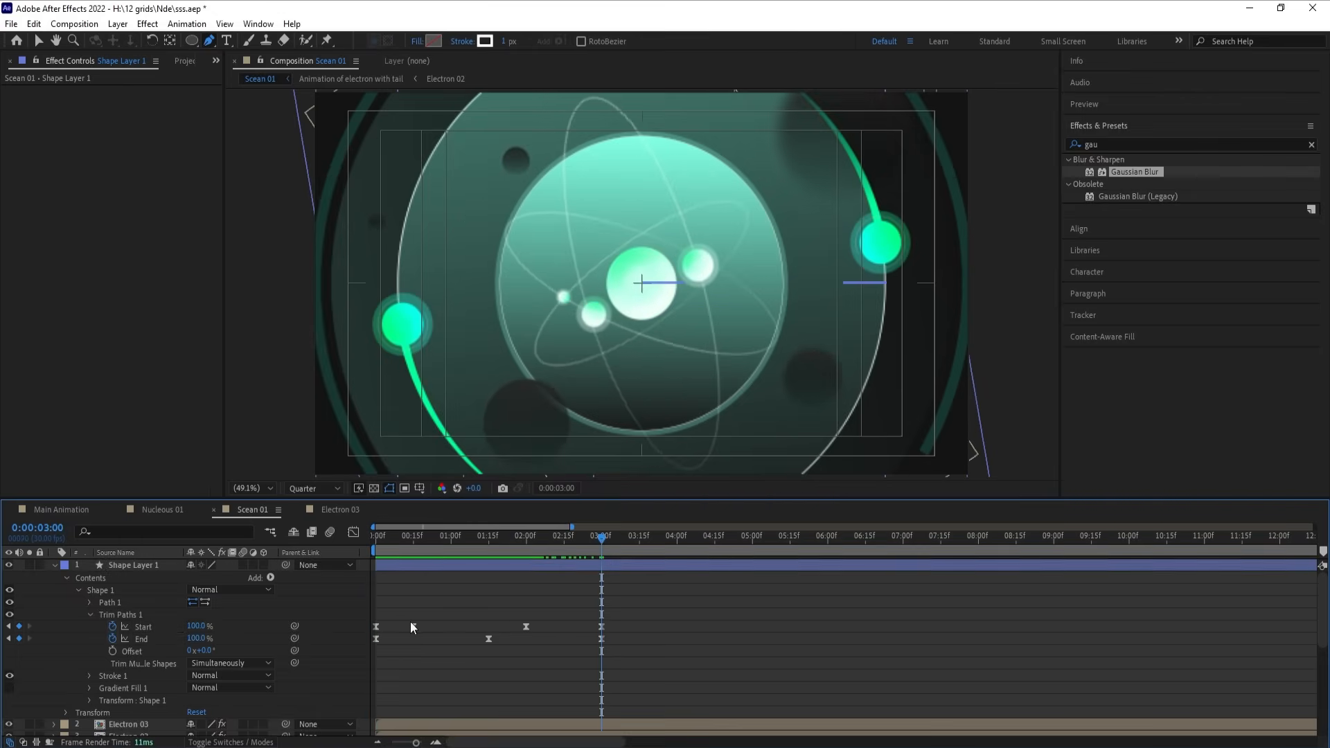
Step: Add the expression loopOut() to the line's Trim Paths End property
alt+click(114, 638)
text(lo)
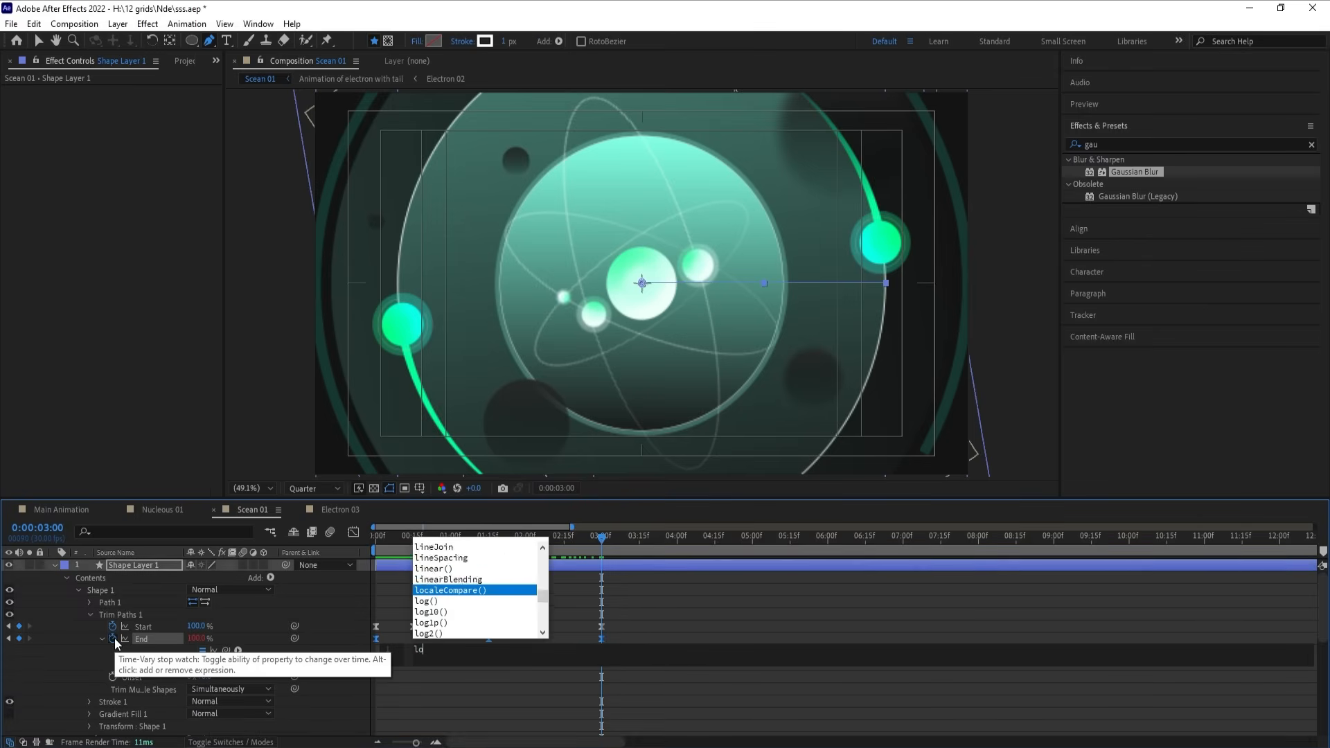
key(Down)
key(Down)
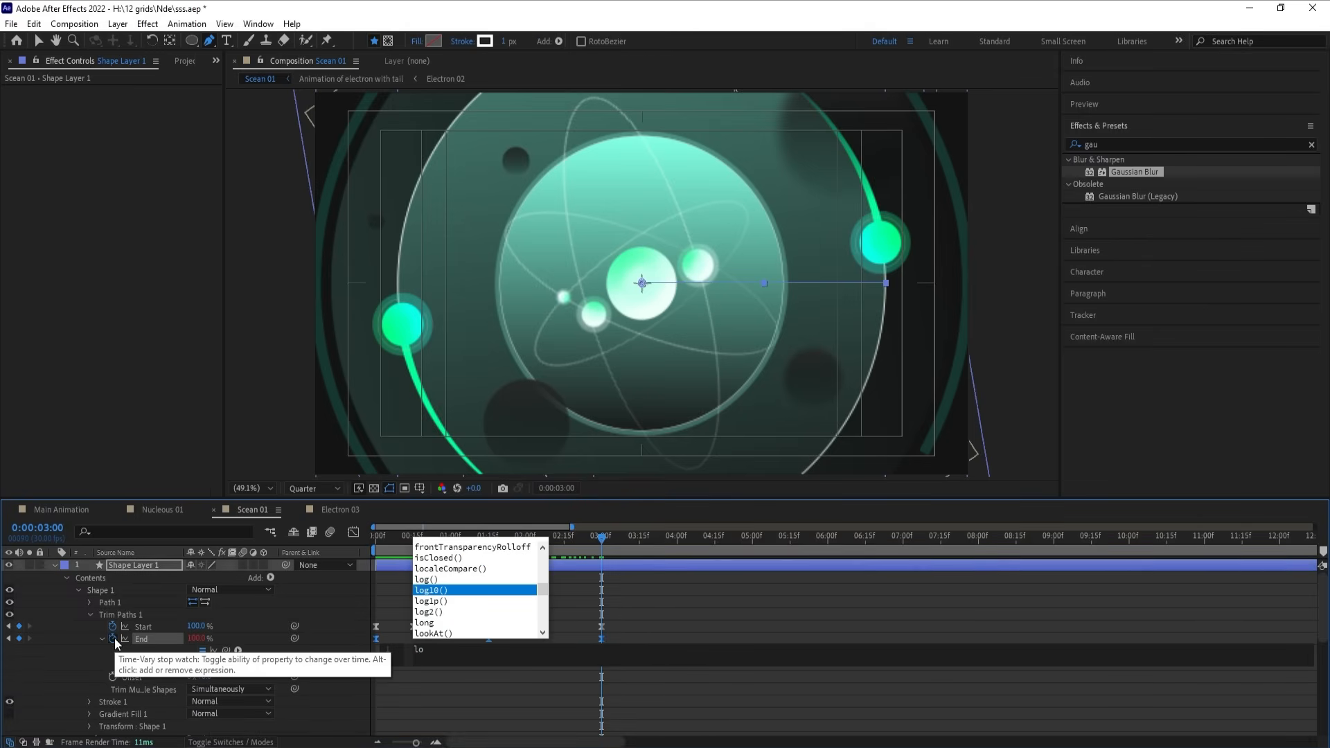
key(Down)
key(Down)
text(op)
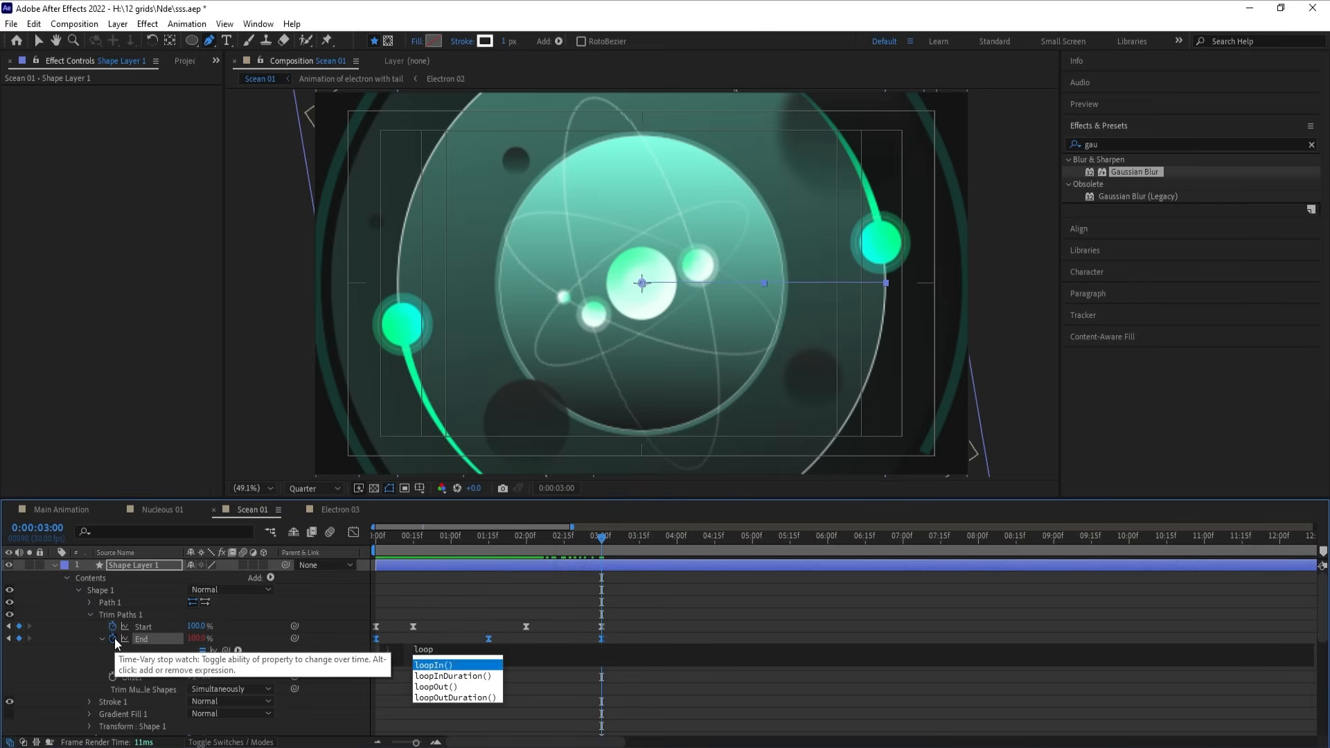
key(Down)
key(Down)
key(Return)
click(439, 607)
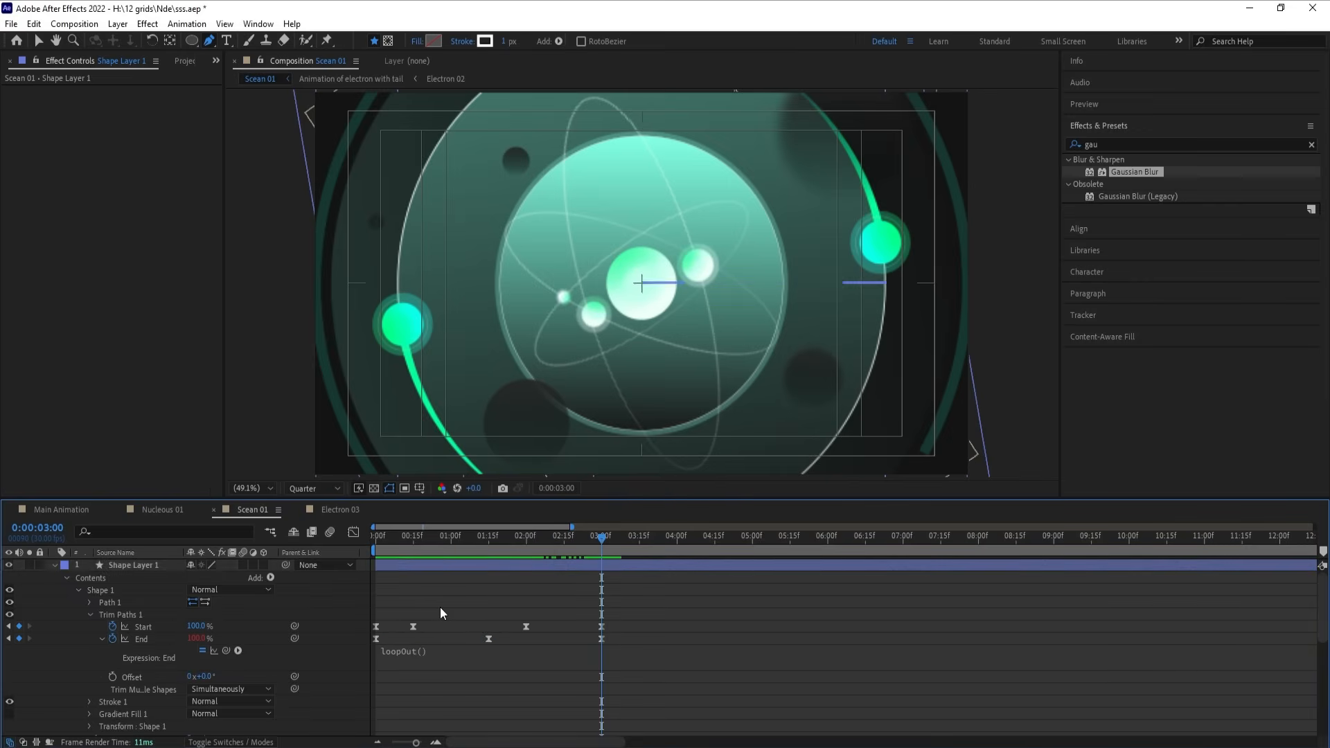
Step: Solo the line layer and preview its looping End animation from the beginning
key(space)
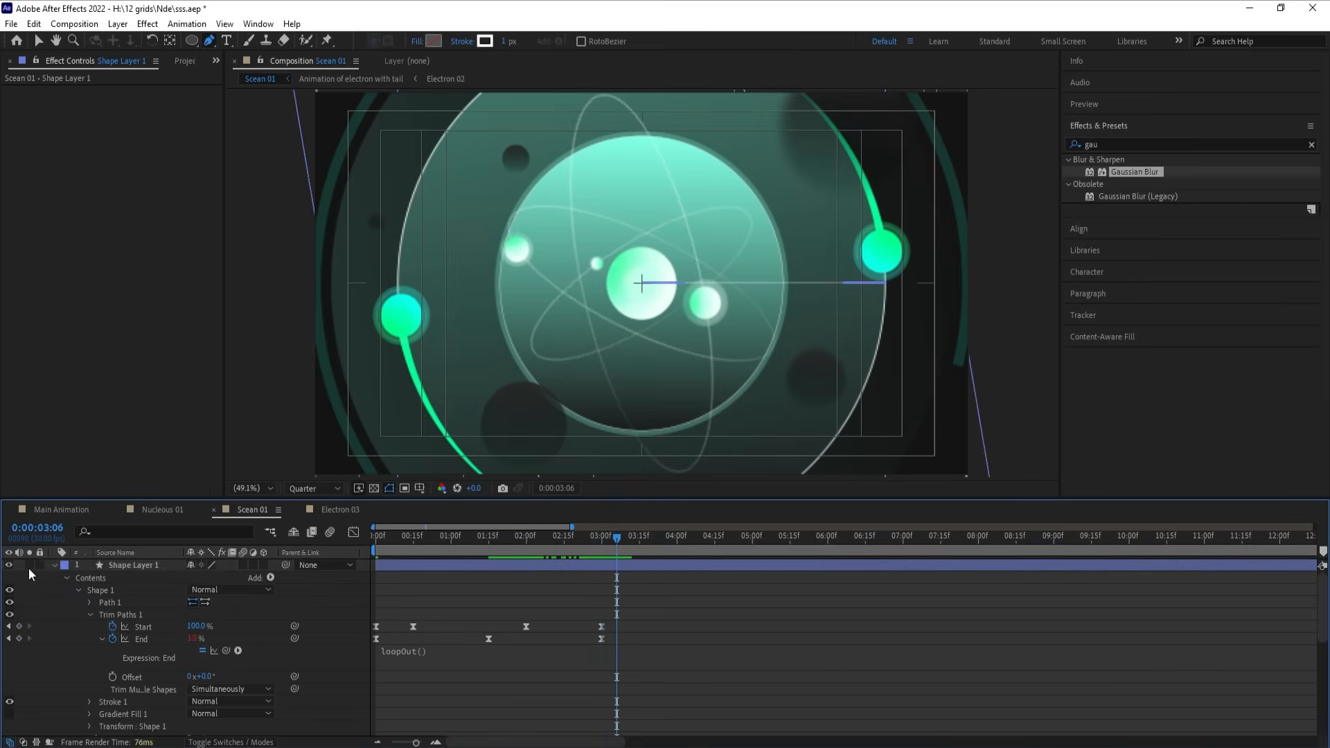
key(space)
key(Home)
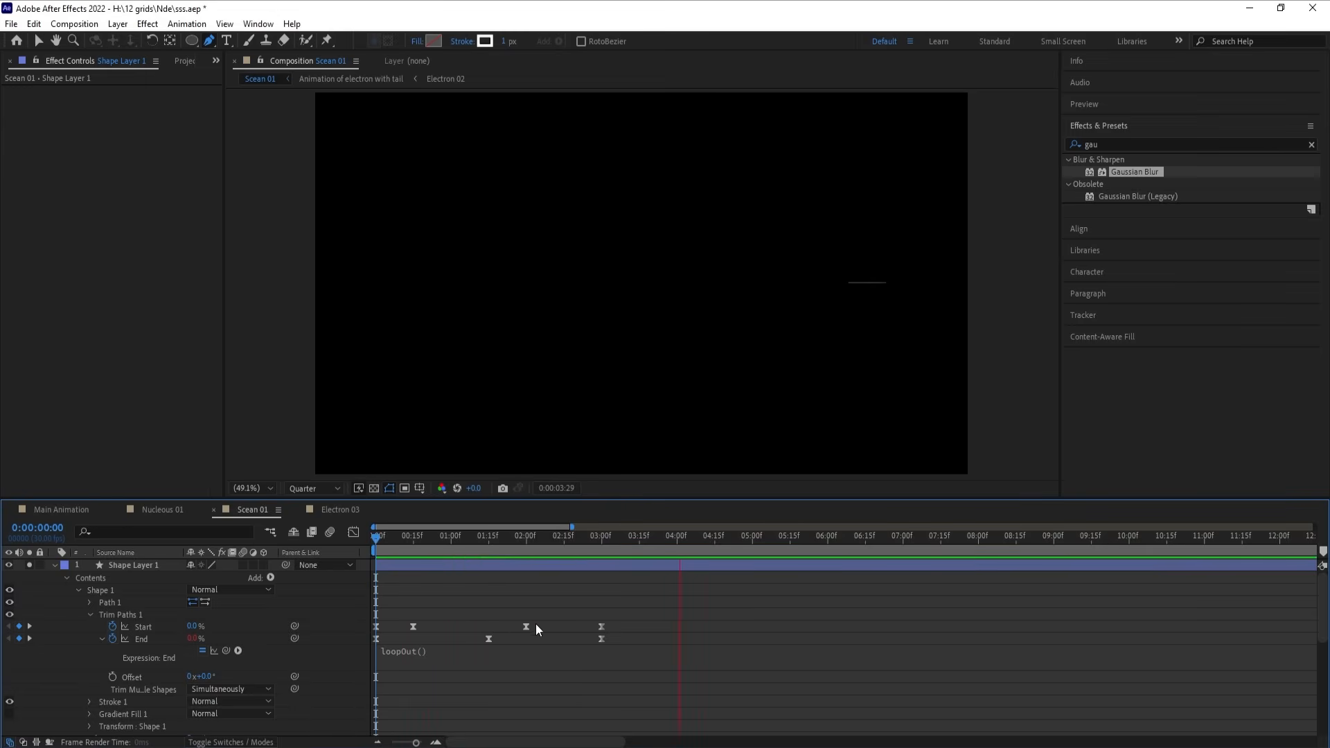
key(space)
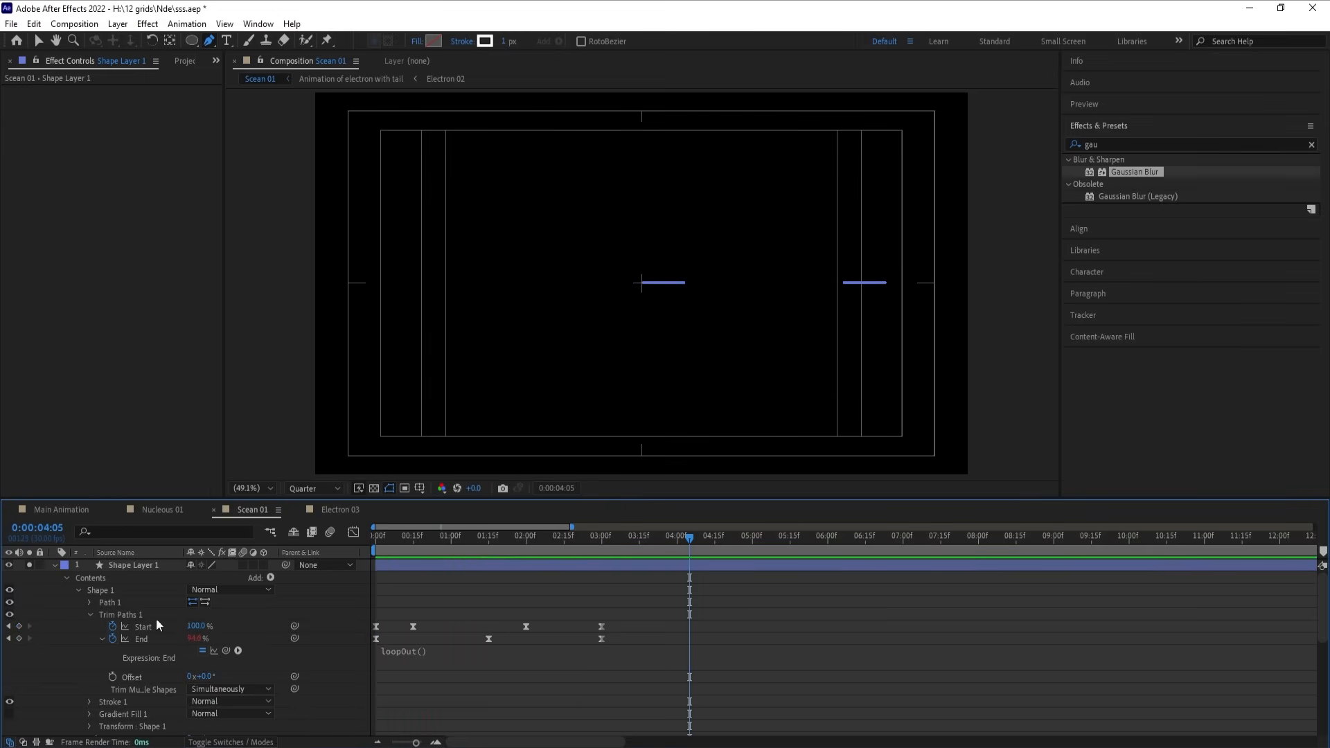
Step: Add the expression loopOut() to the line's Trim Paths Start property, replacing the wrongly pasted keyframe data
alt+click(112, 626)
key(ctrl+v)
click(429, 591)
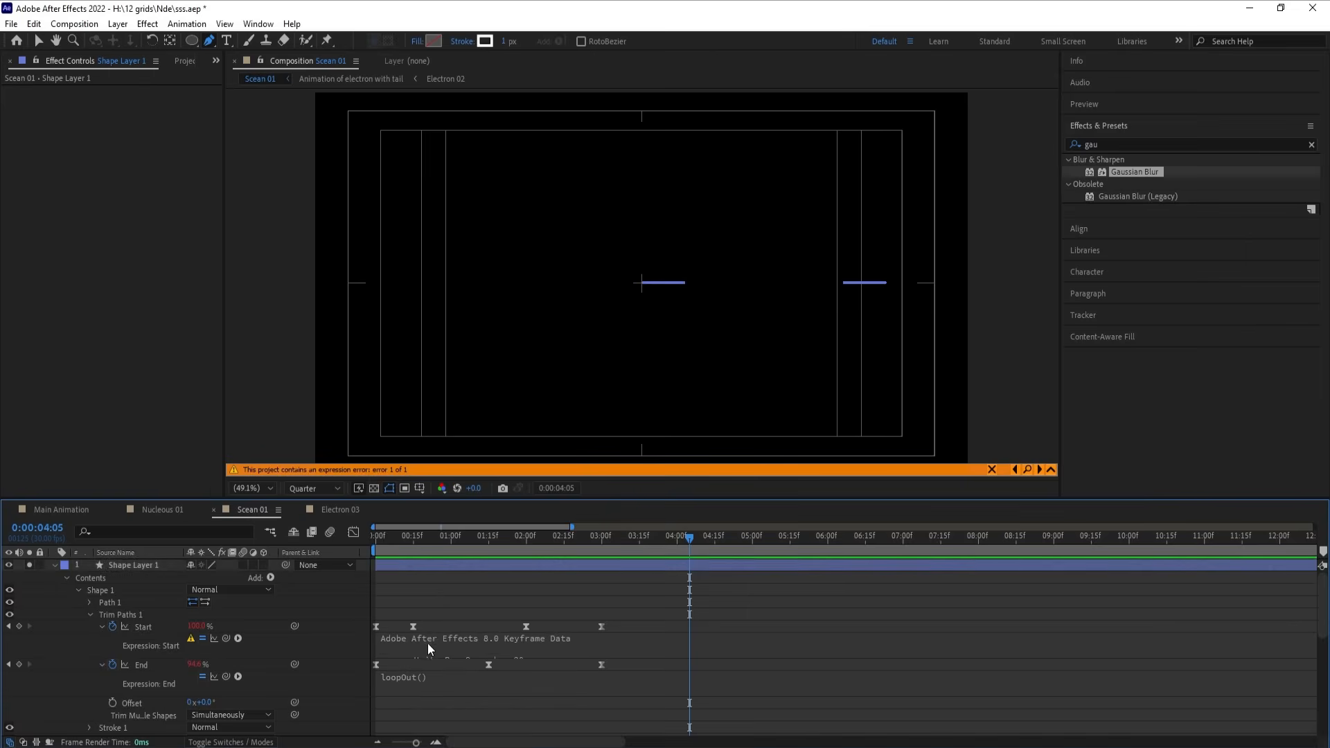
click(426, 643)
text(loop)
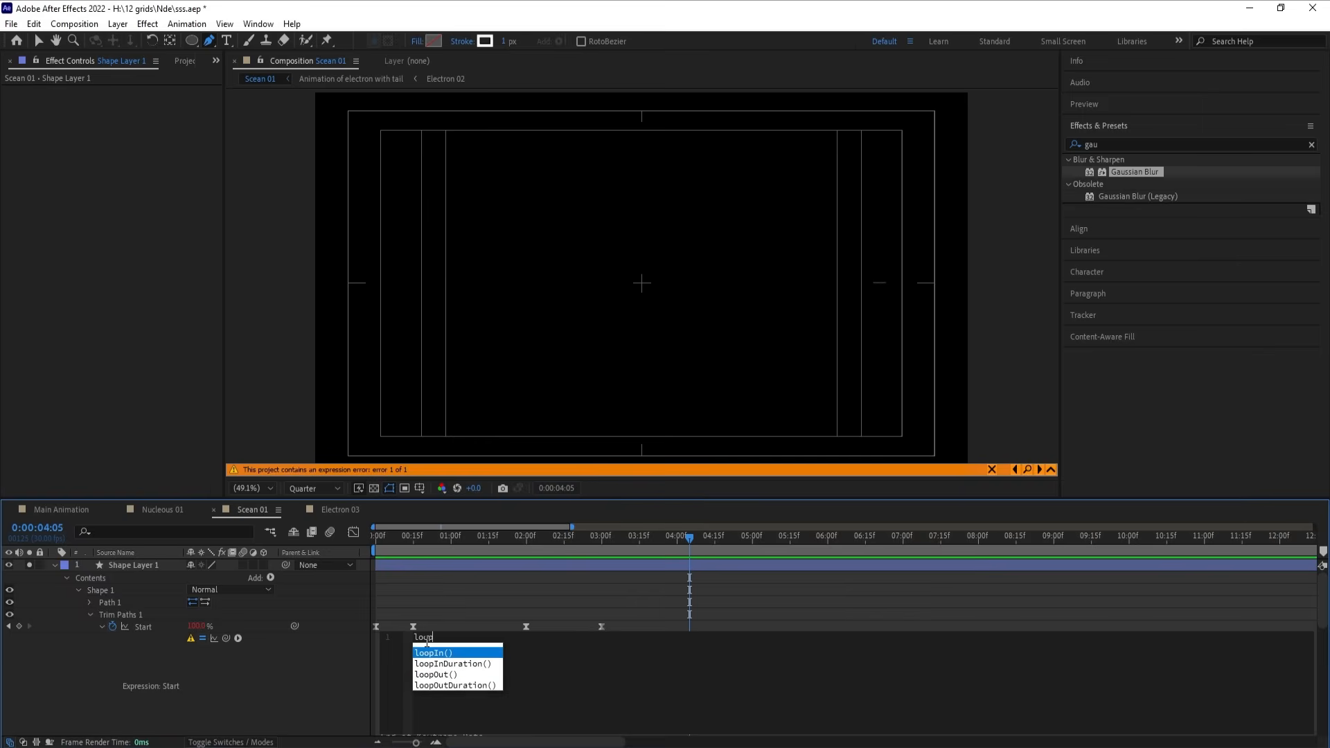
key(Down)
key(Down)
key(Return)
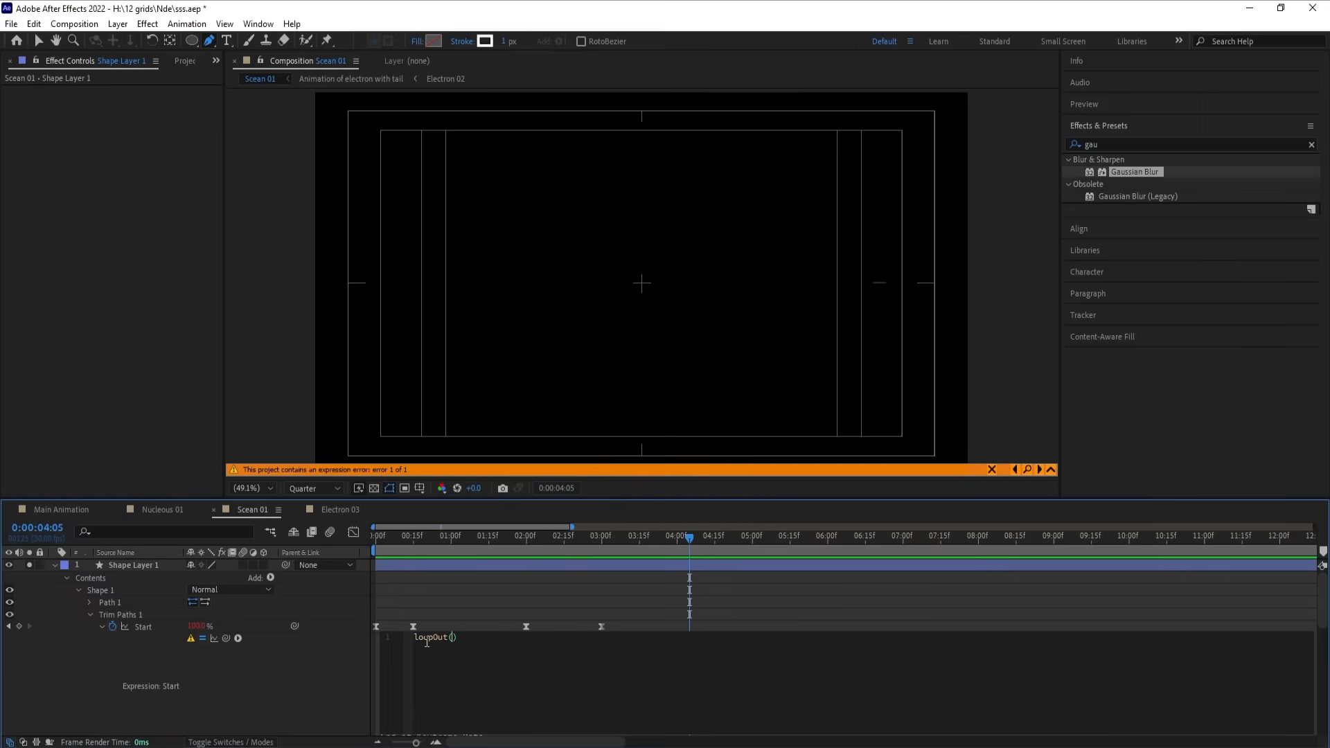
click(505, 593)
Step: Show only the line layer's keyframed properties and preview the looping trim animation past 0:00:03:00 and near the beginning
key(apostrophe)
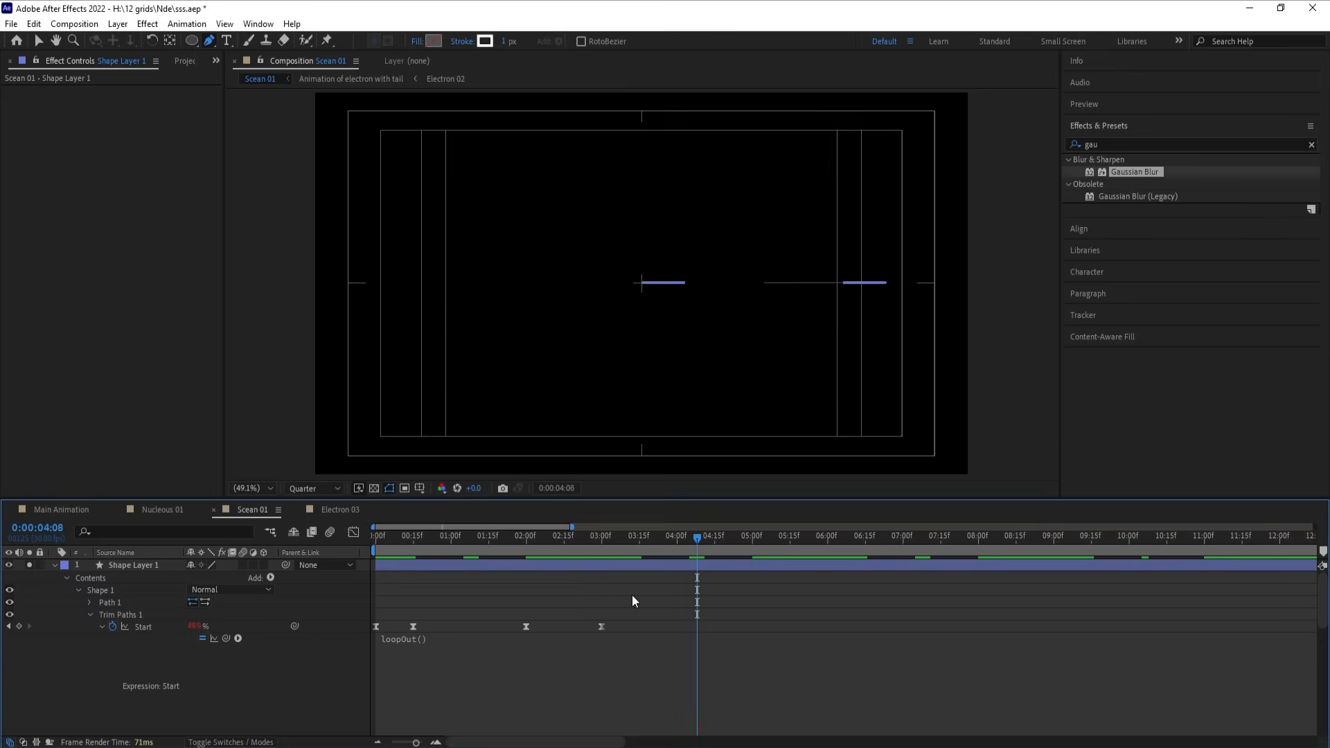
click(597, 565)
key(u)
click(603, 554)
key(apostrophe)
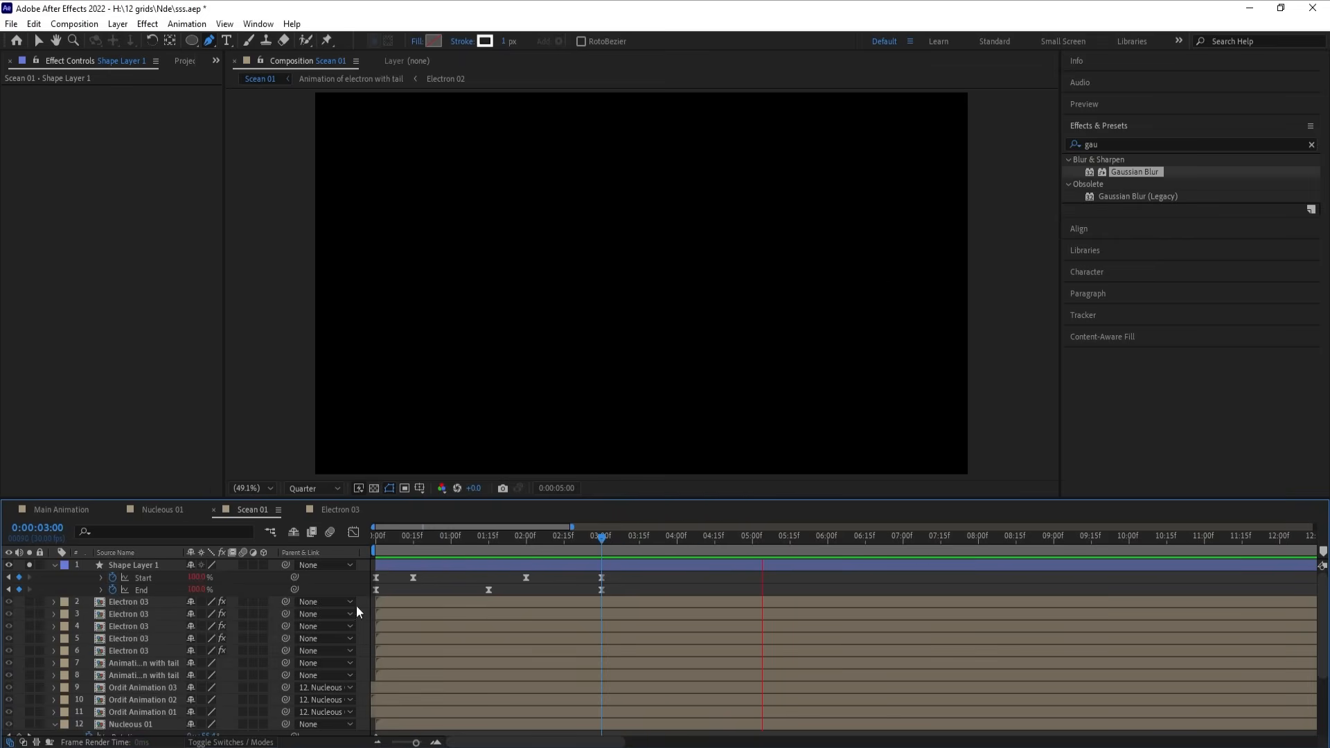
key(space)
click(427, 535)
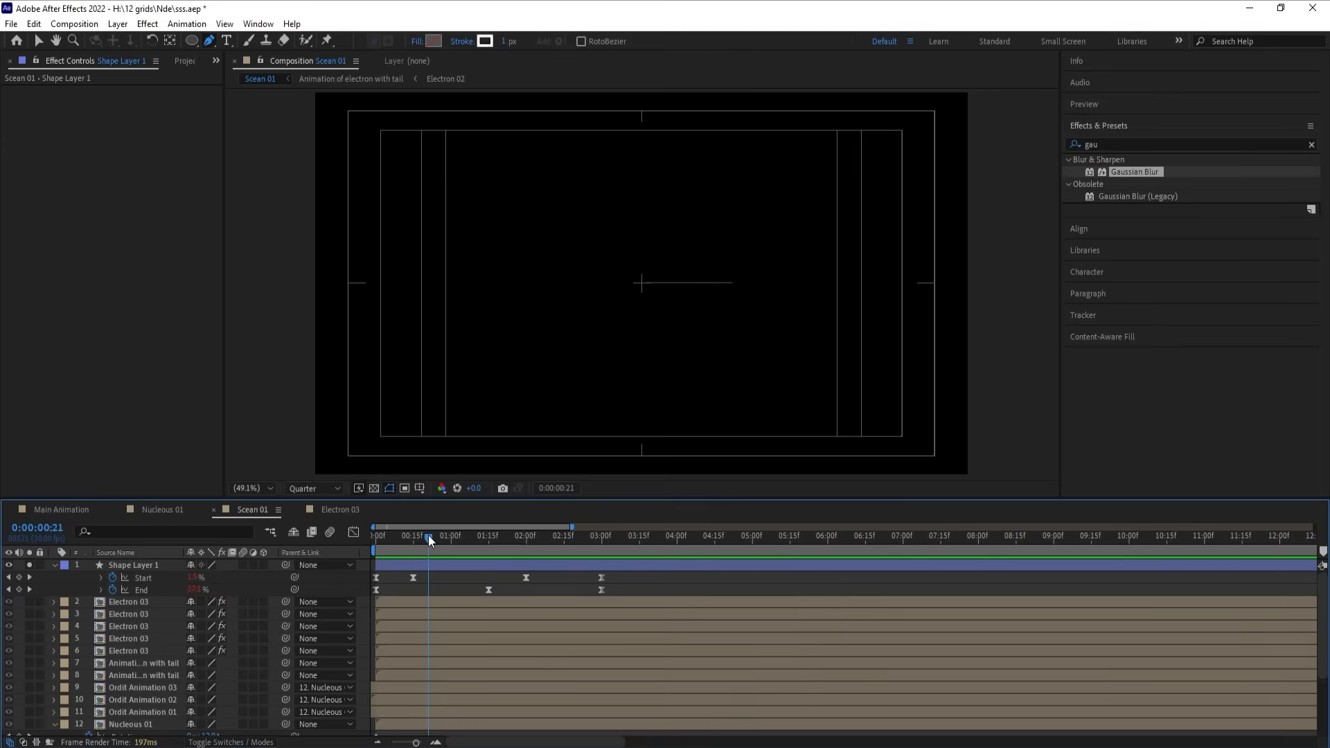
key(space)
key(space)
Step: Duplicate the line layer Shape Layer 1 and set the copy's rotation to 22°
click(417, 564)
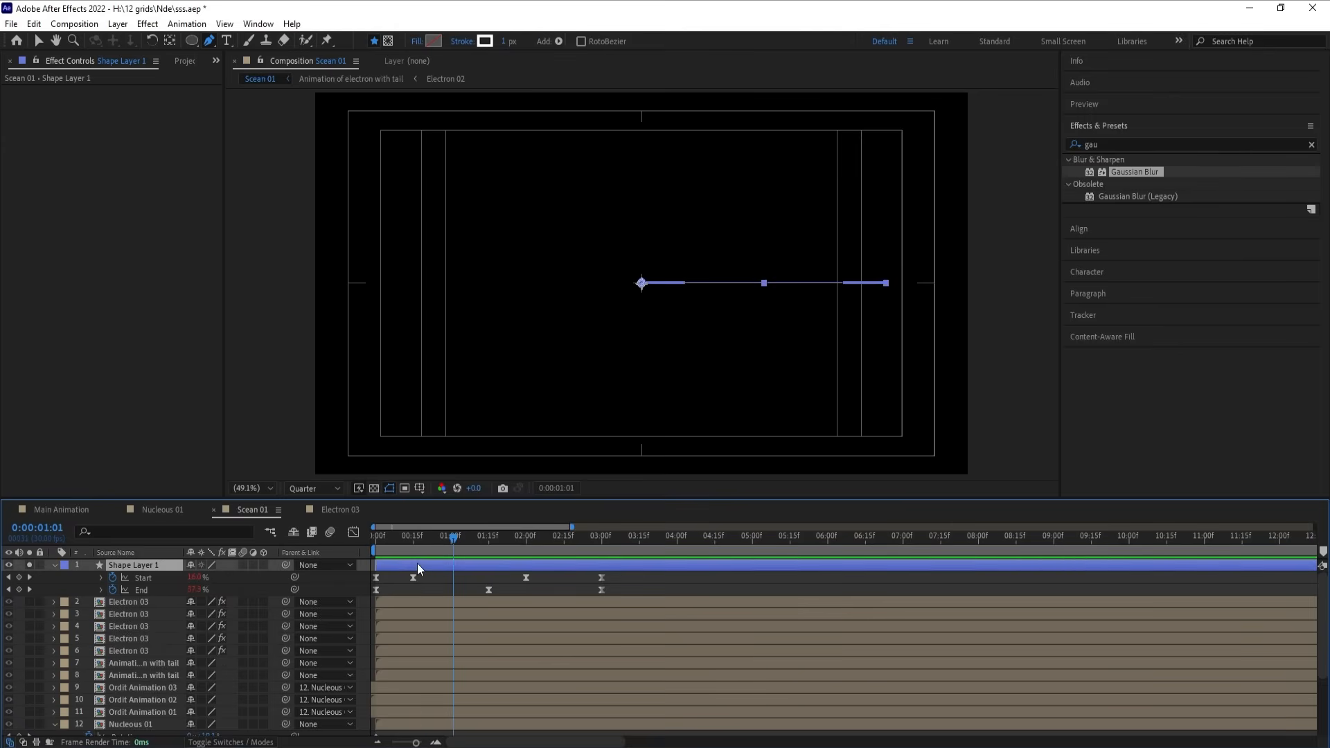
key(ctrl+d)
key(r)
click(201, 577)
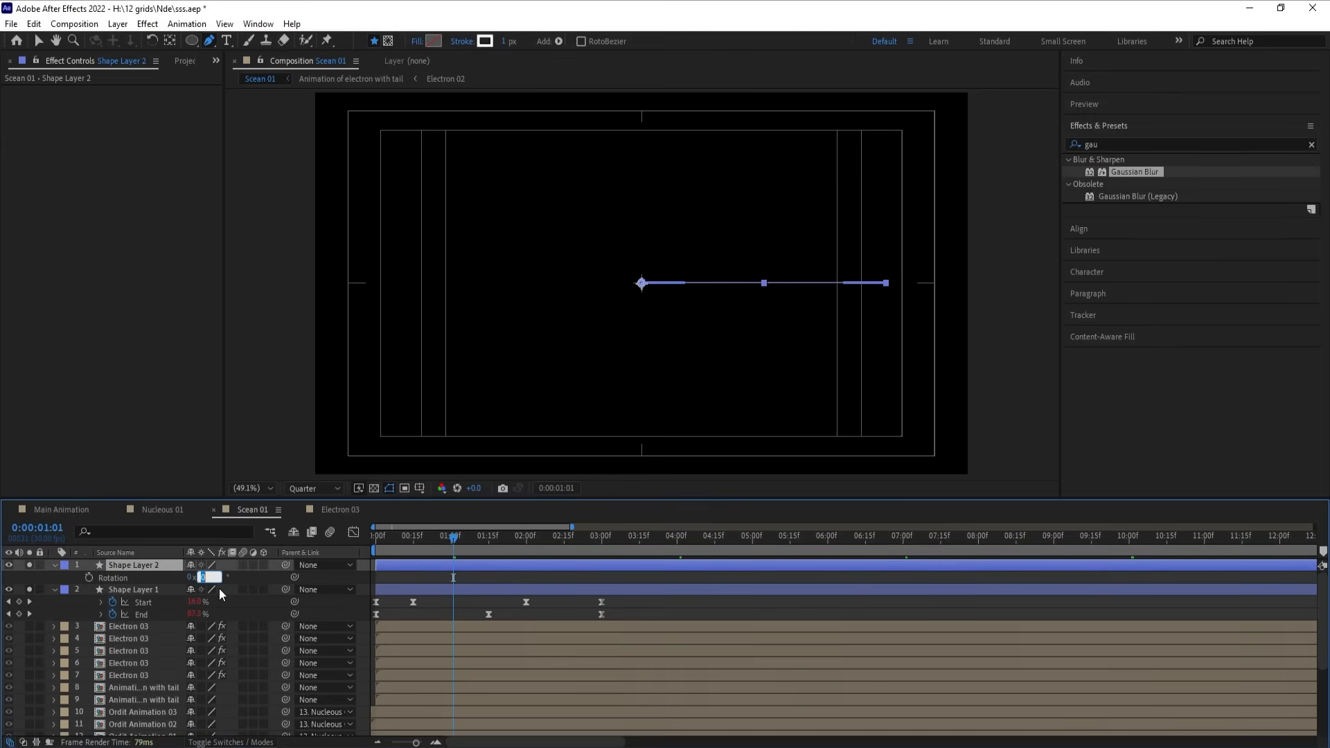
text(22)
key(Return)
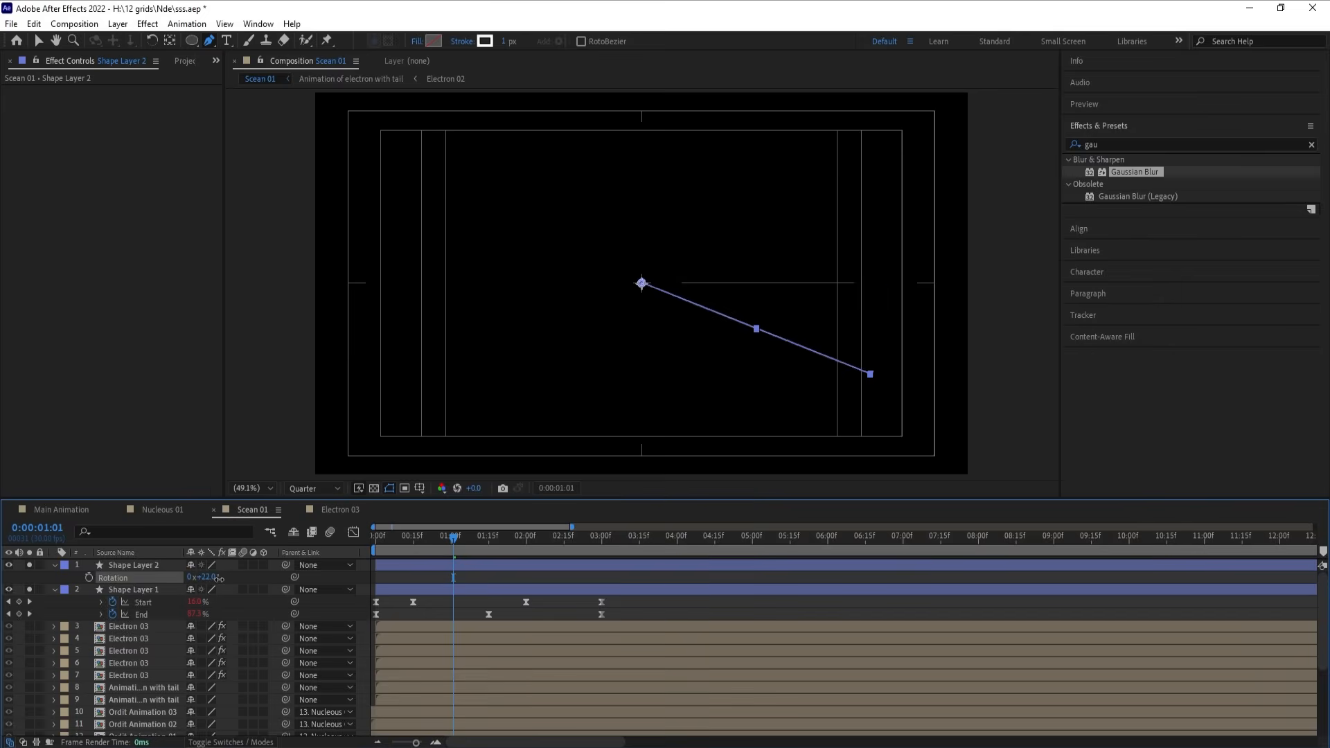
Step: Duplicate the newest line layer twice, setting the rotations of the copies to 68° and 133°
key(ctrl+d)
key(r)
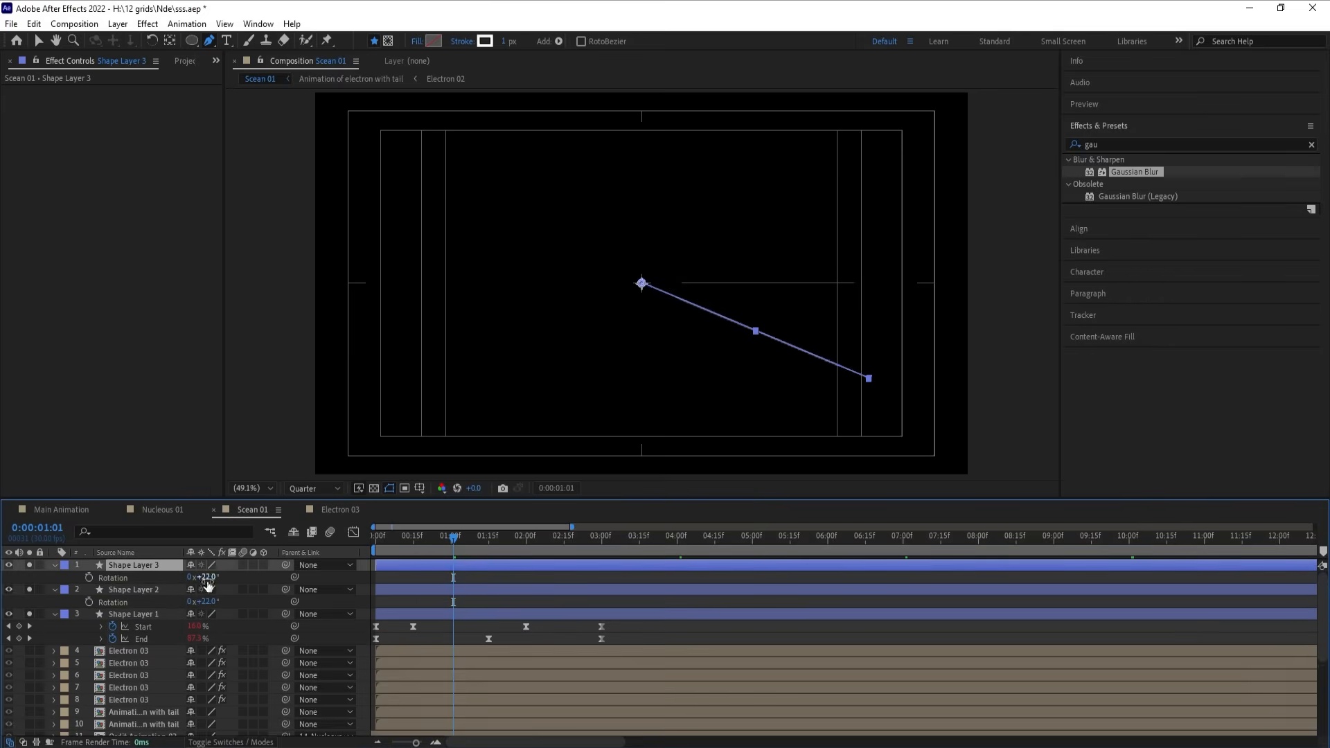
drag(206, 577, 238, 574)
click(122, 562)
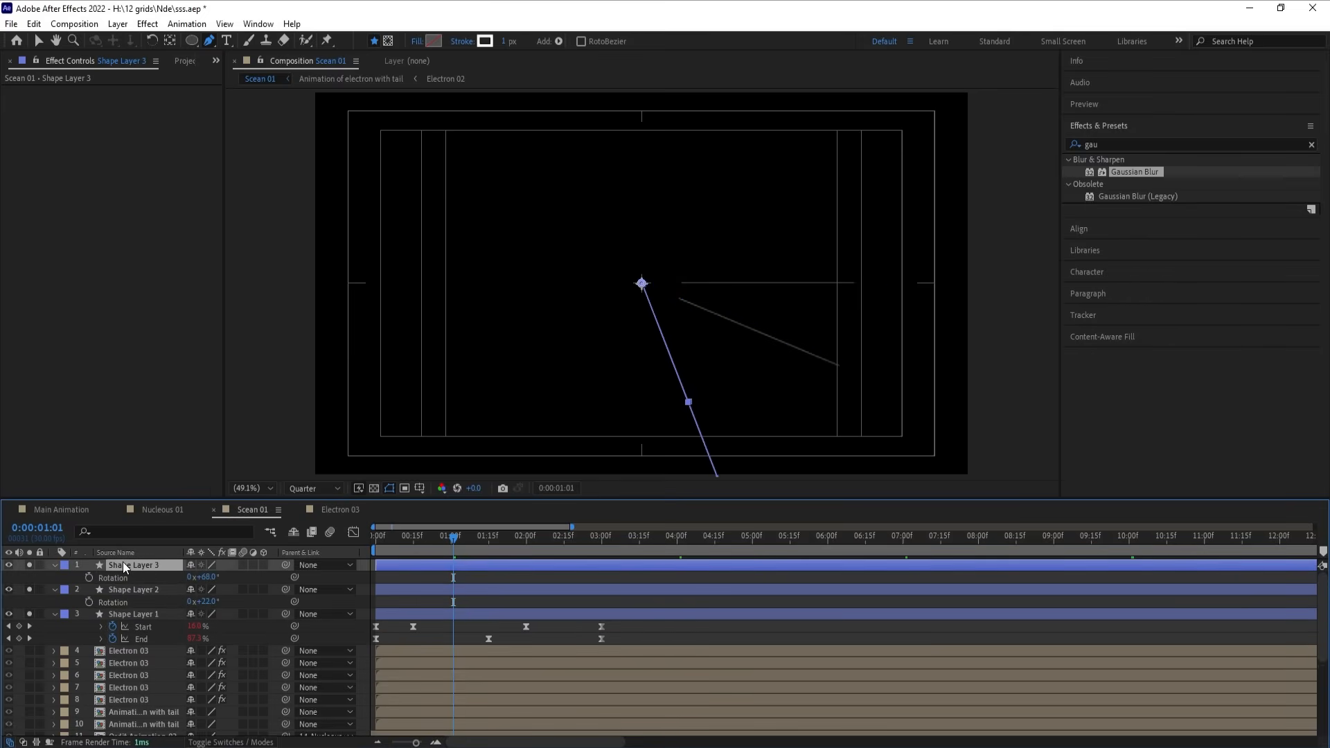
key(ctrl+d)
key(r)
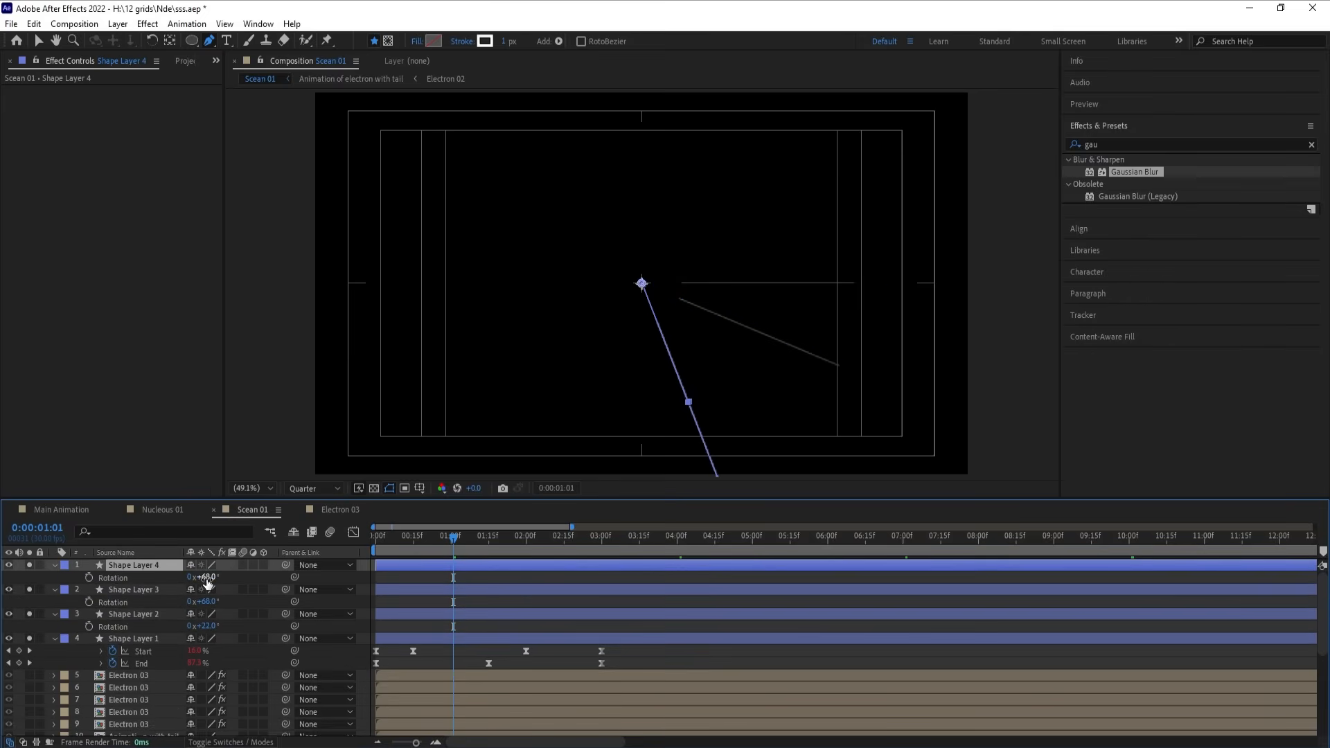
drag(204, 577, 238, 577)
key(Return)
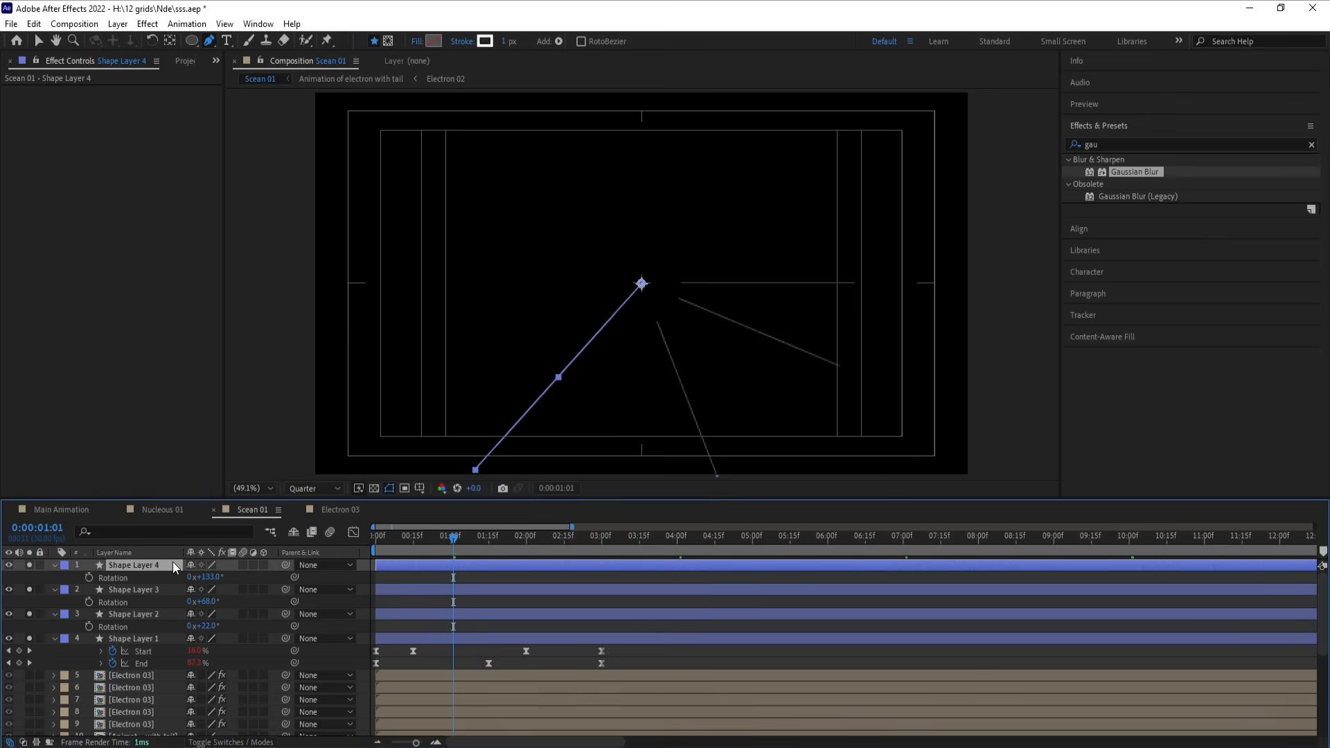
Step: Add three more copies of the line, Shape Layers 5 to 7, rotated to 117°, 161° and 196°
key(ctrl+d)
drag(208, 577, 246, 582)
key(ctrl+d)
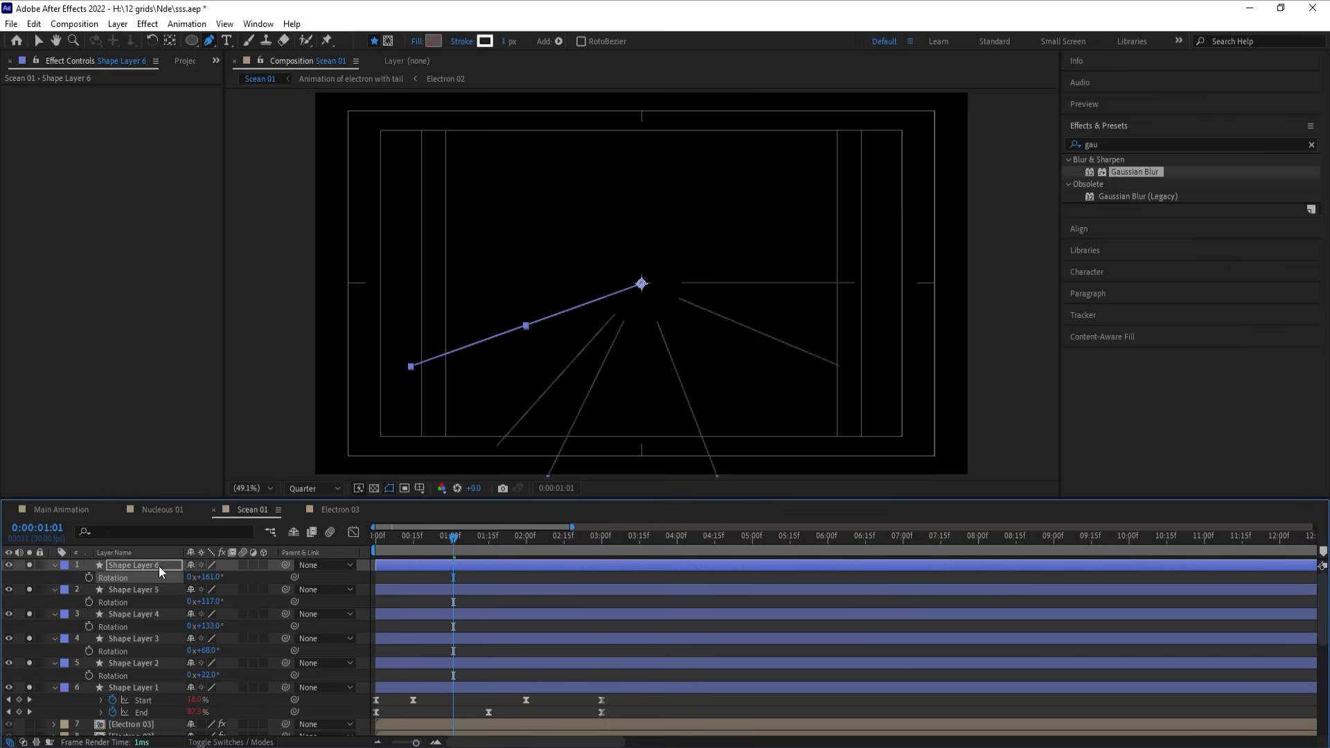
click(158, 566)
key(ctrl+d)
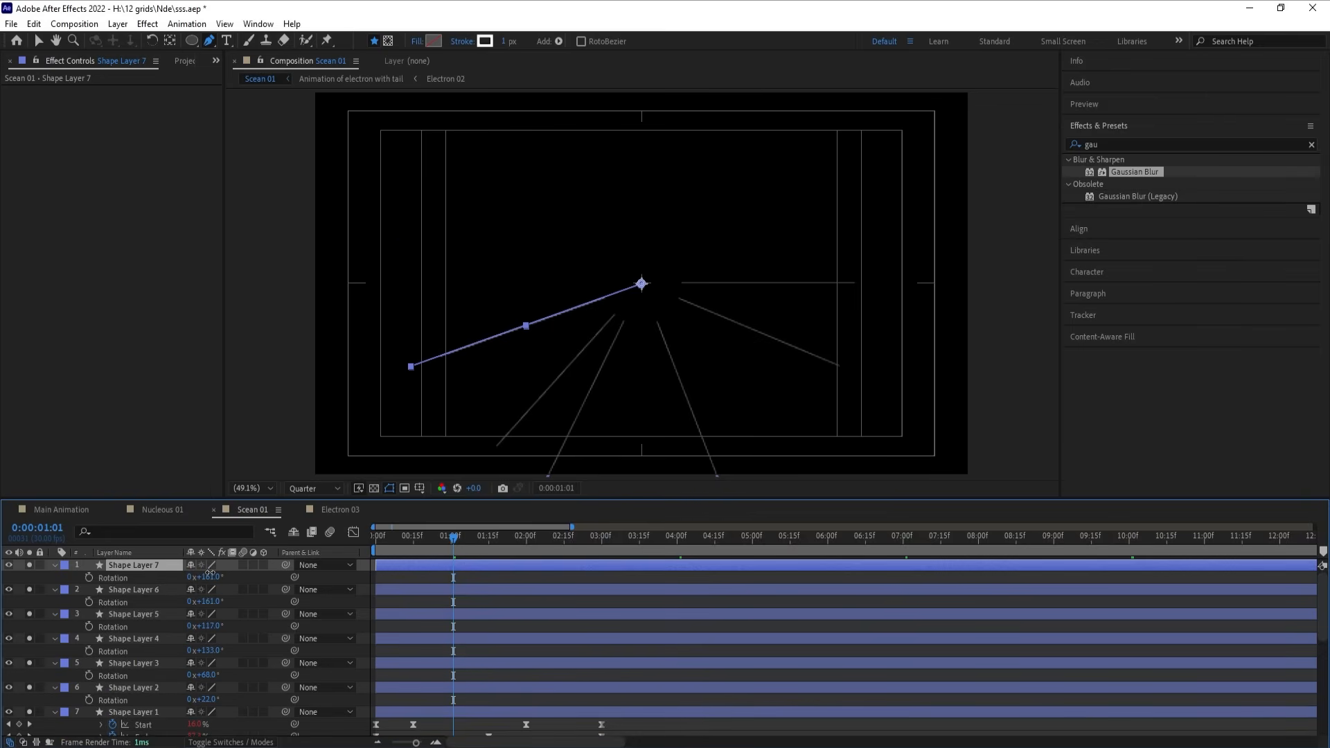
drag(204, 577, 237, 577)
Step: Complete the ring with four more line copies, Shape Layers 8 to 11, rotated to 244°, 276°, 314° and 338°
key(ctrl+d)
click(151, 563)
key(ctrl+d)
click(169, 563)
key(ctrl+d)
key(ctrl+d)
click(364, 579)
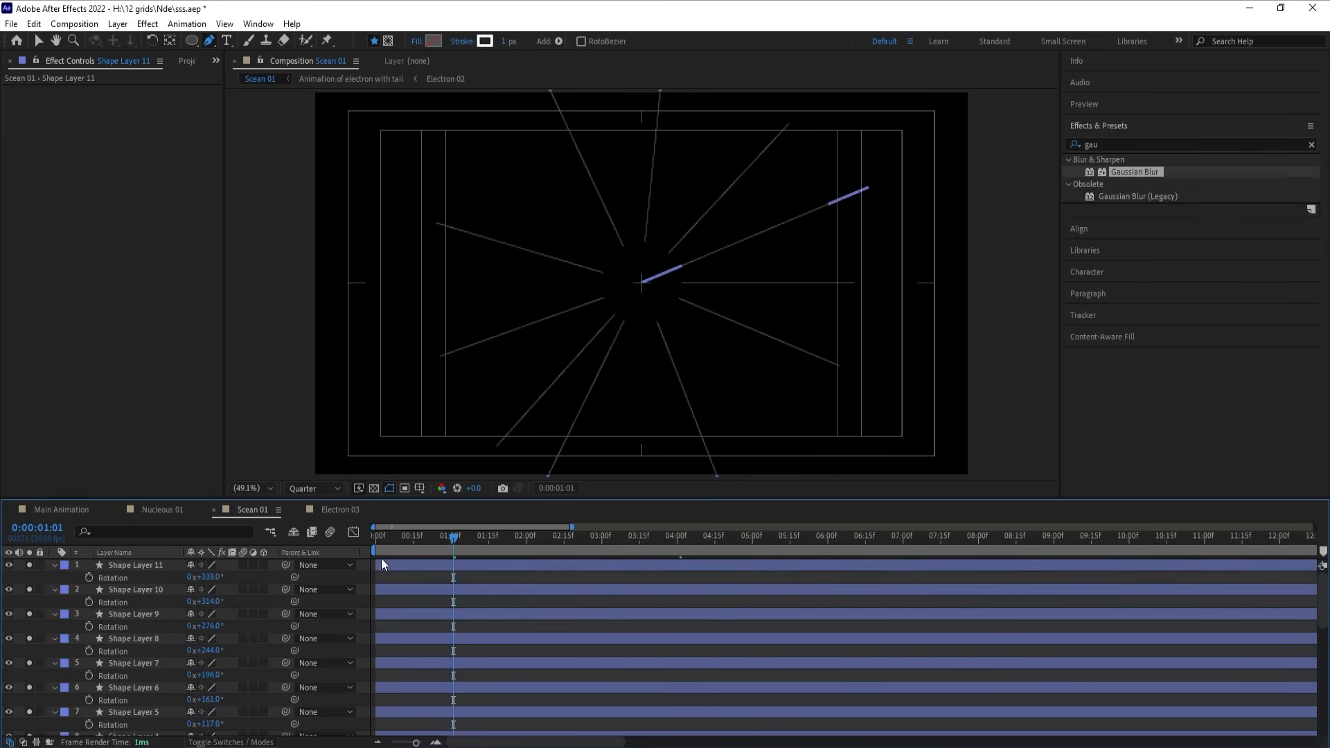
Step: Preview the radiating line animation from the beginning
click(376, 537)
key(space)
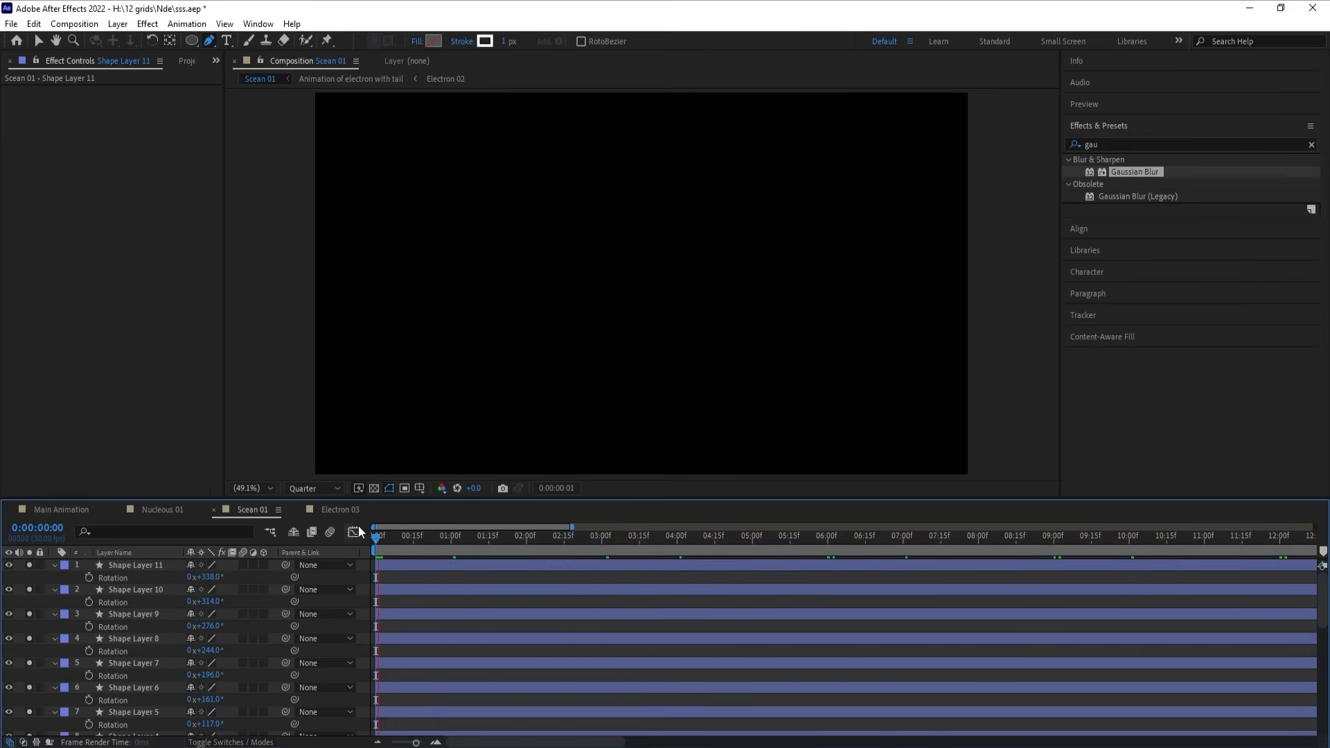
key(space)
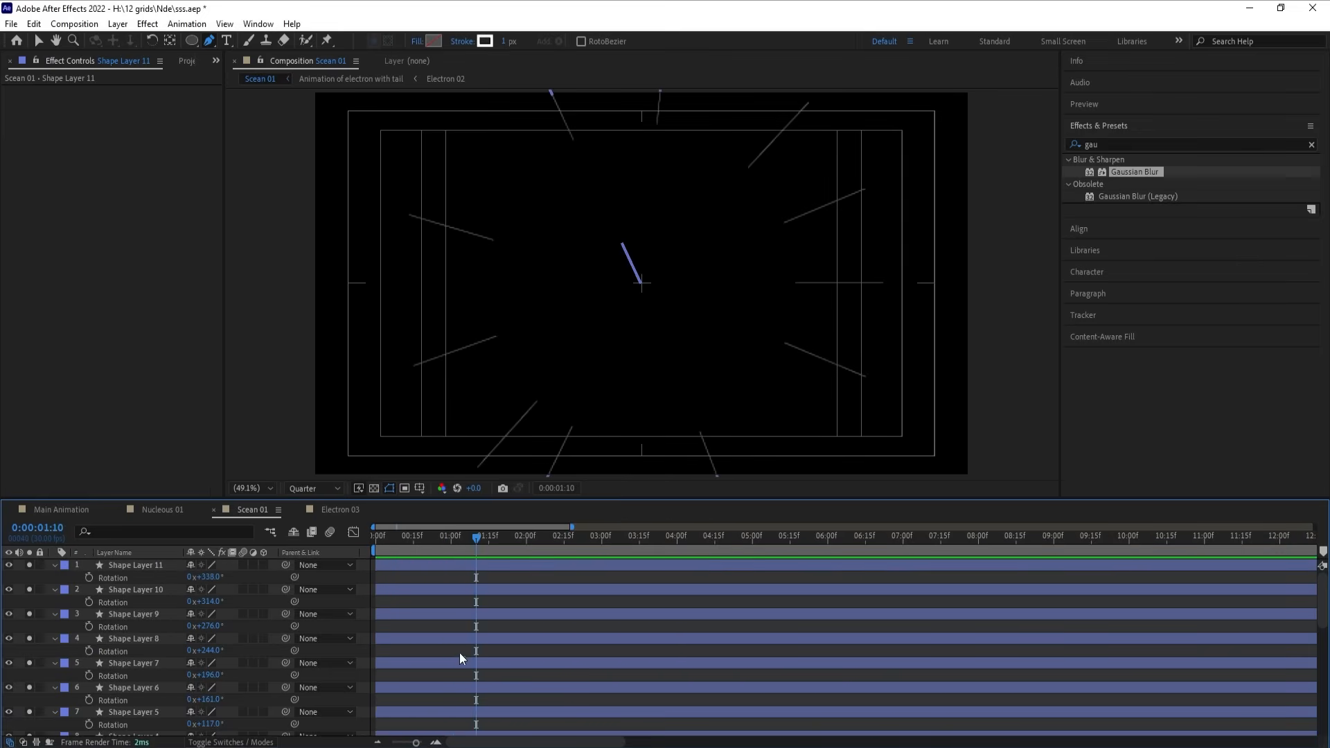
Step: Stagger Shape Layers 2 to 11 to varied start times within about the first second and preview the result
click(392, 537)
scroll(400, 622, down, 5)
scroll(404, 625, up, 2)
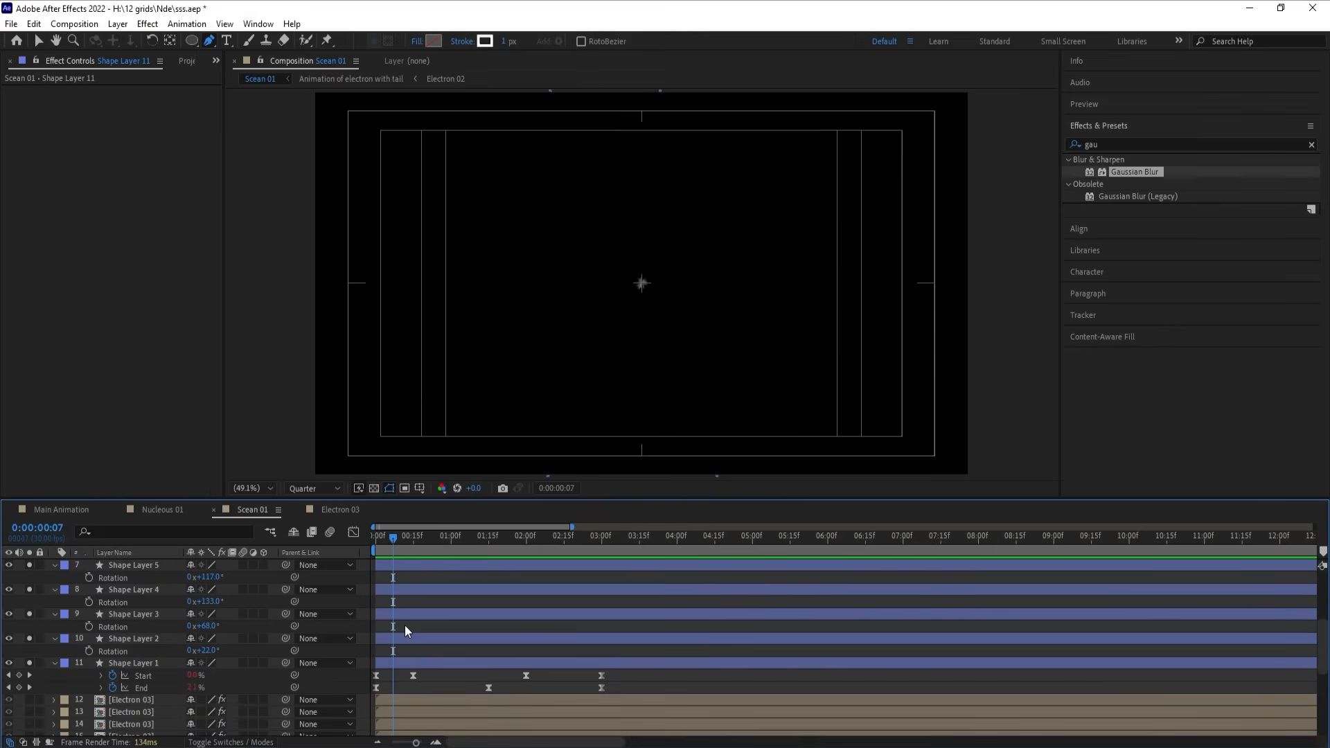
drag(395, 636, 438, 582)
scroll(422, 596, up, 1)
scroll(422, 594, up, 1)
drag(392, 626, 462, 604)
scroll(428, 627, up, 1)
drag(373, 565, 408, 564)
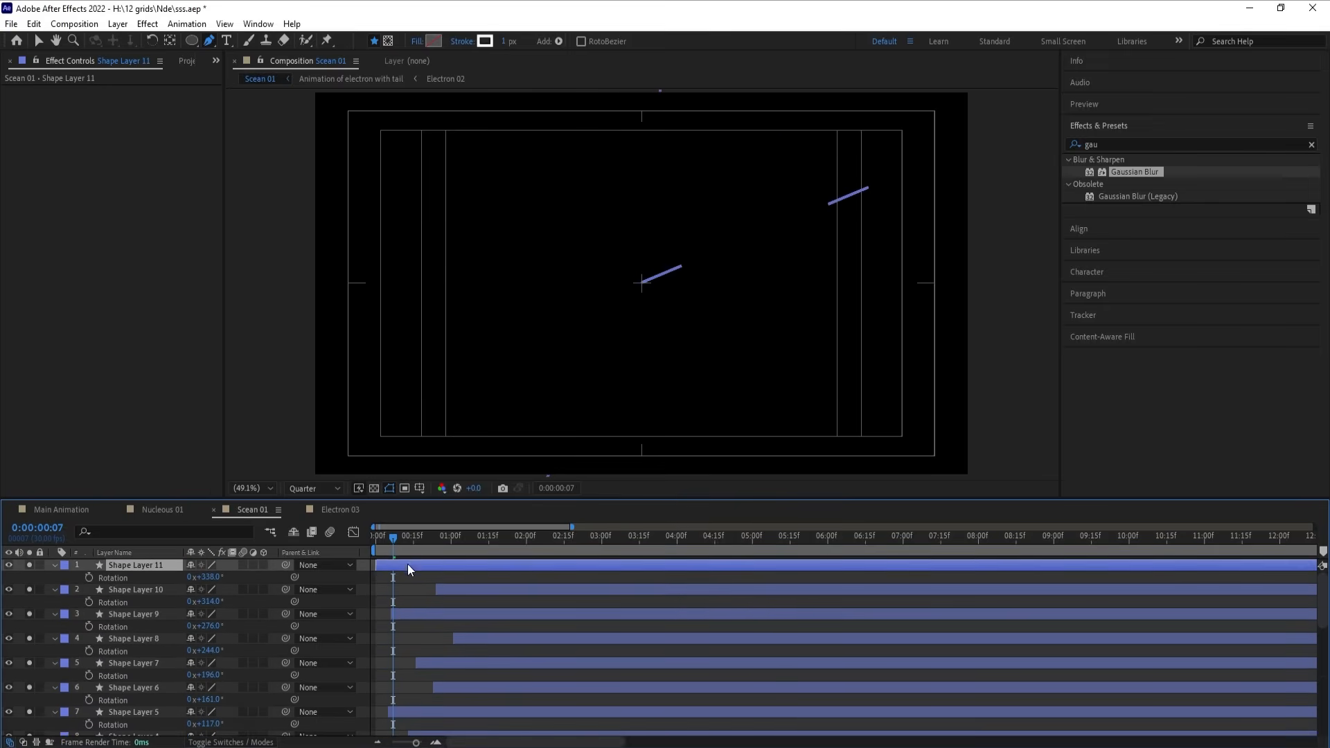
key(space)
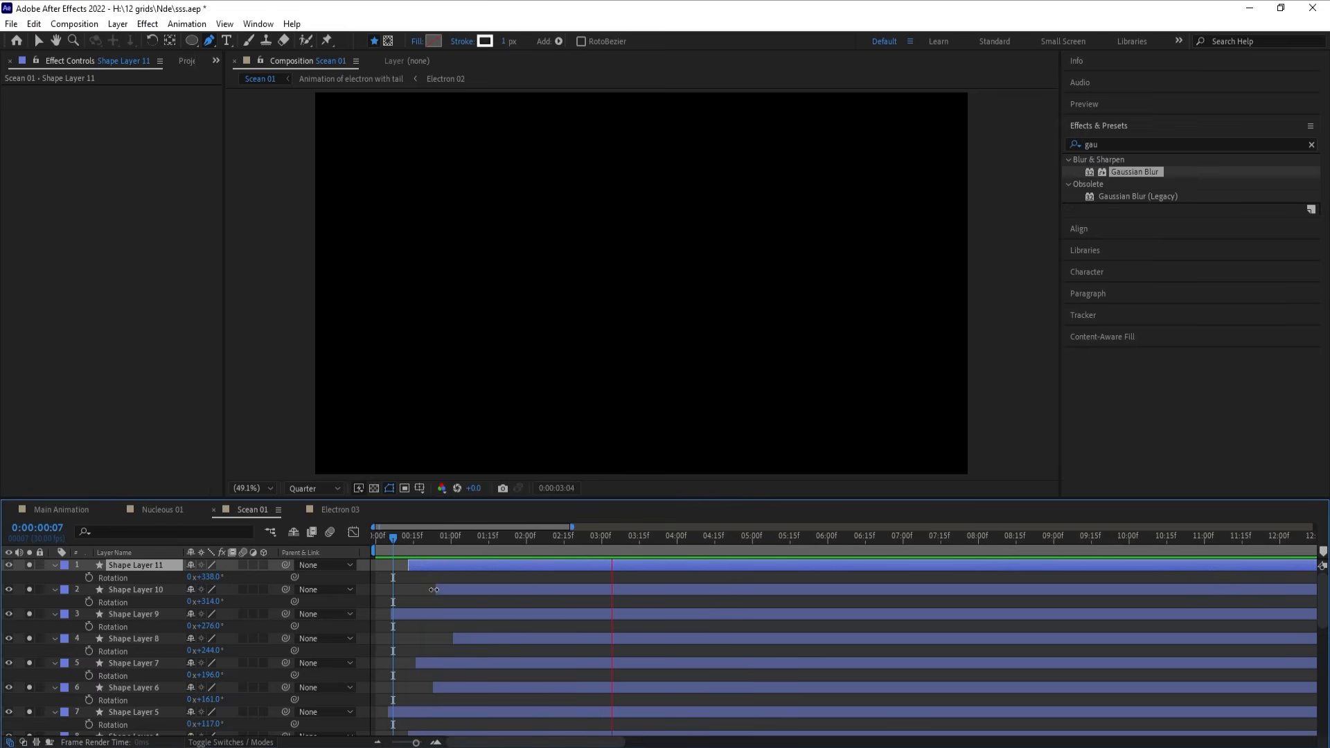
key(space)
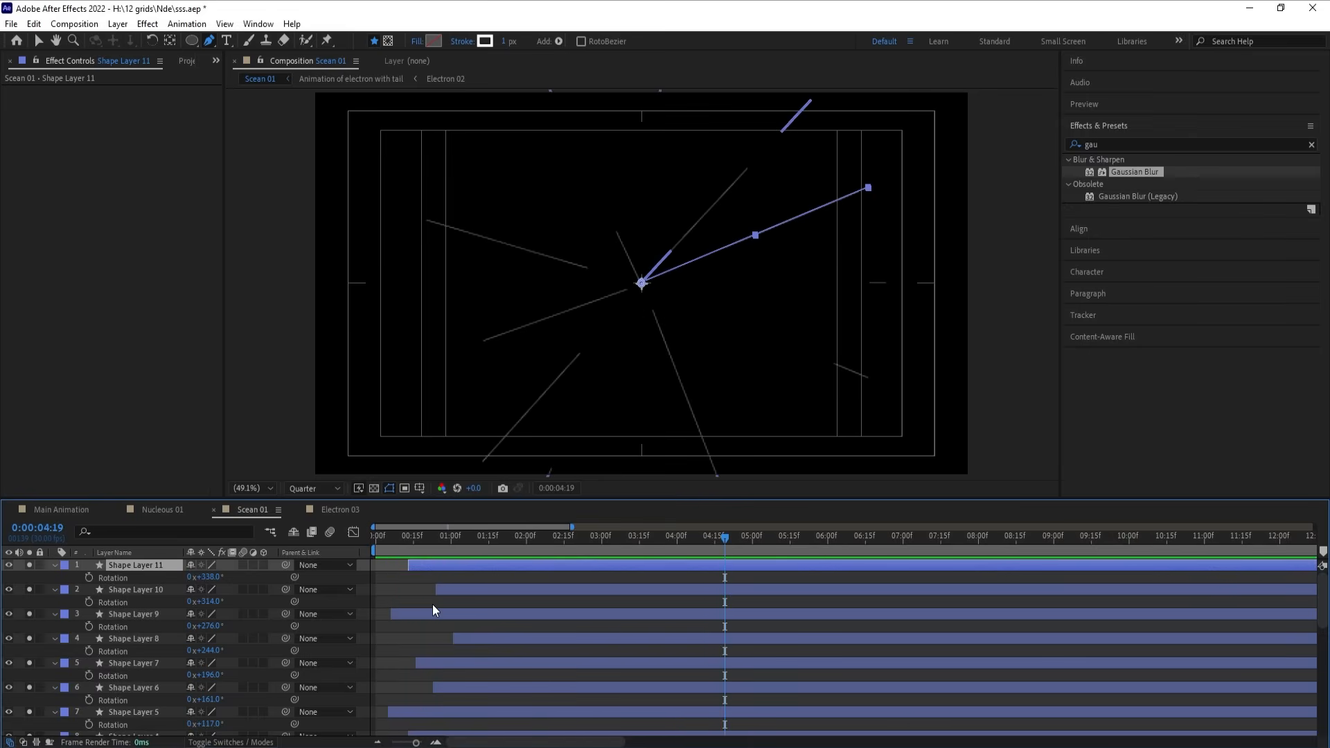
Step: Delay Shape Layers 2 to 8 further, spreading their starts irregularly up to about 0:00:02:26
scroll(440, 584, down, 5)
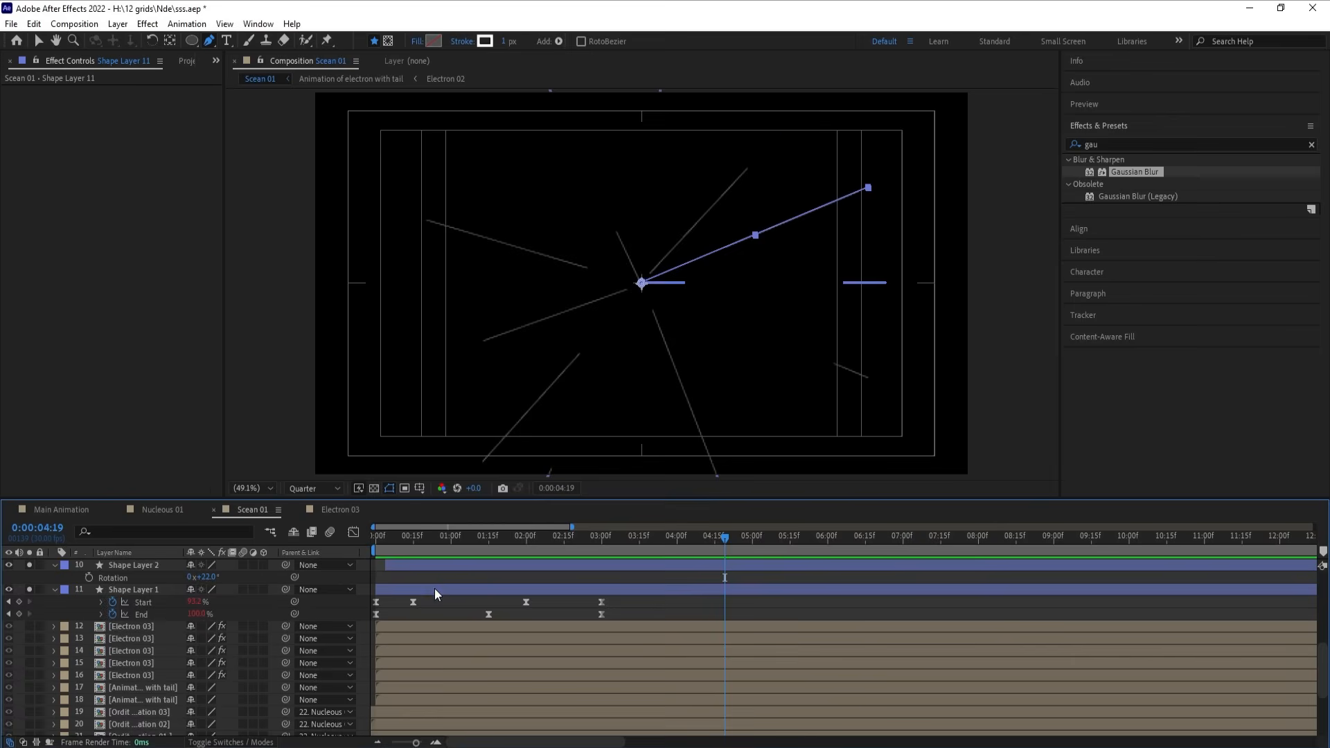
click(435, 590)
scroll(435, 588, up, 5)
scroll(435, 588, down, 2)
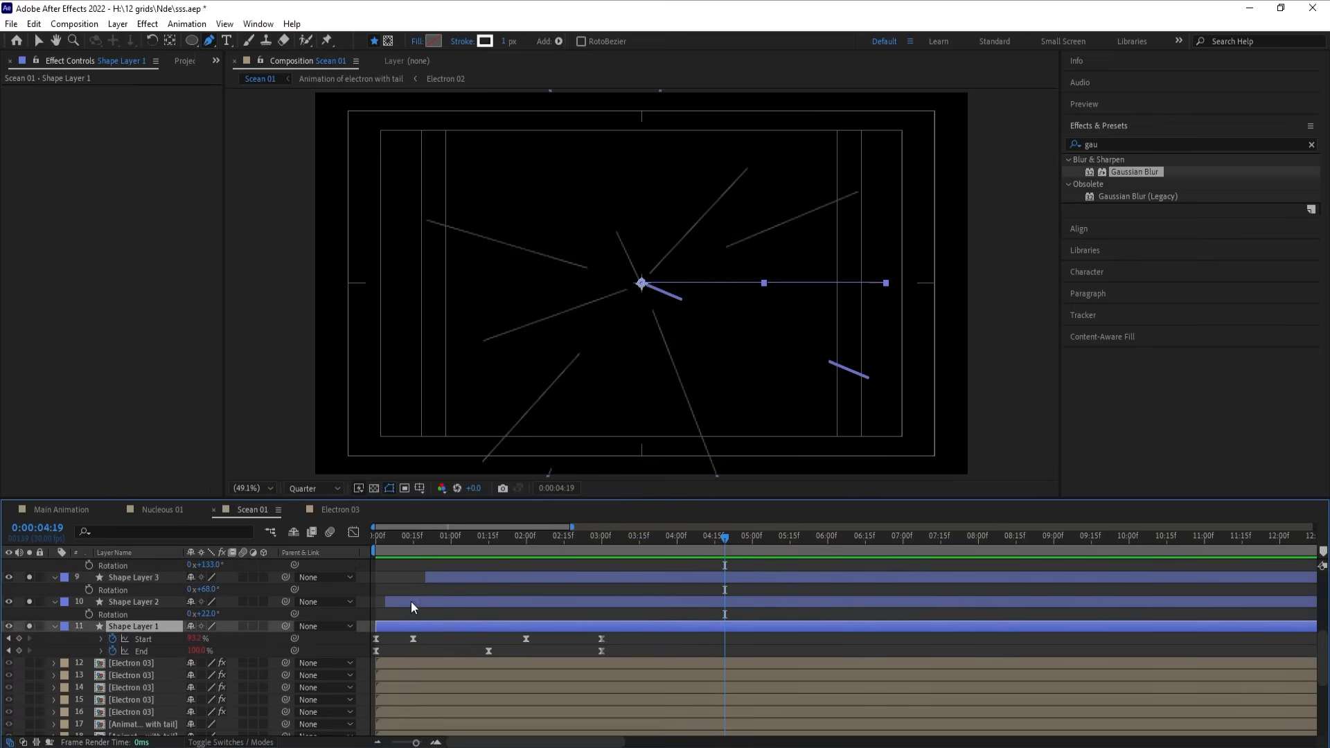
drag(410, 601, 500, 601)
scroll(478, 624, up, 3)
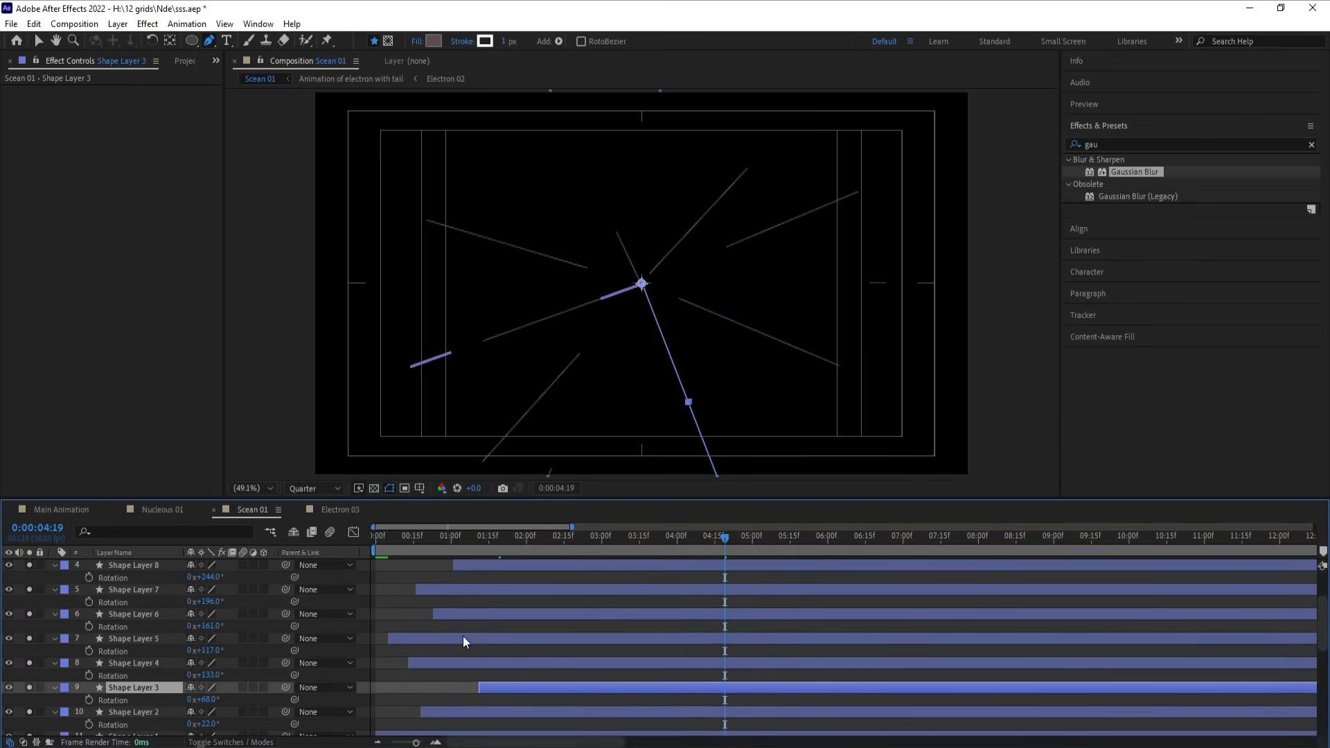
drag(440, 660, 532, 616)
drag(459, 587, 634, 593)
drag(520, 568, 599, 580)
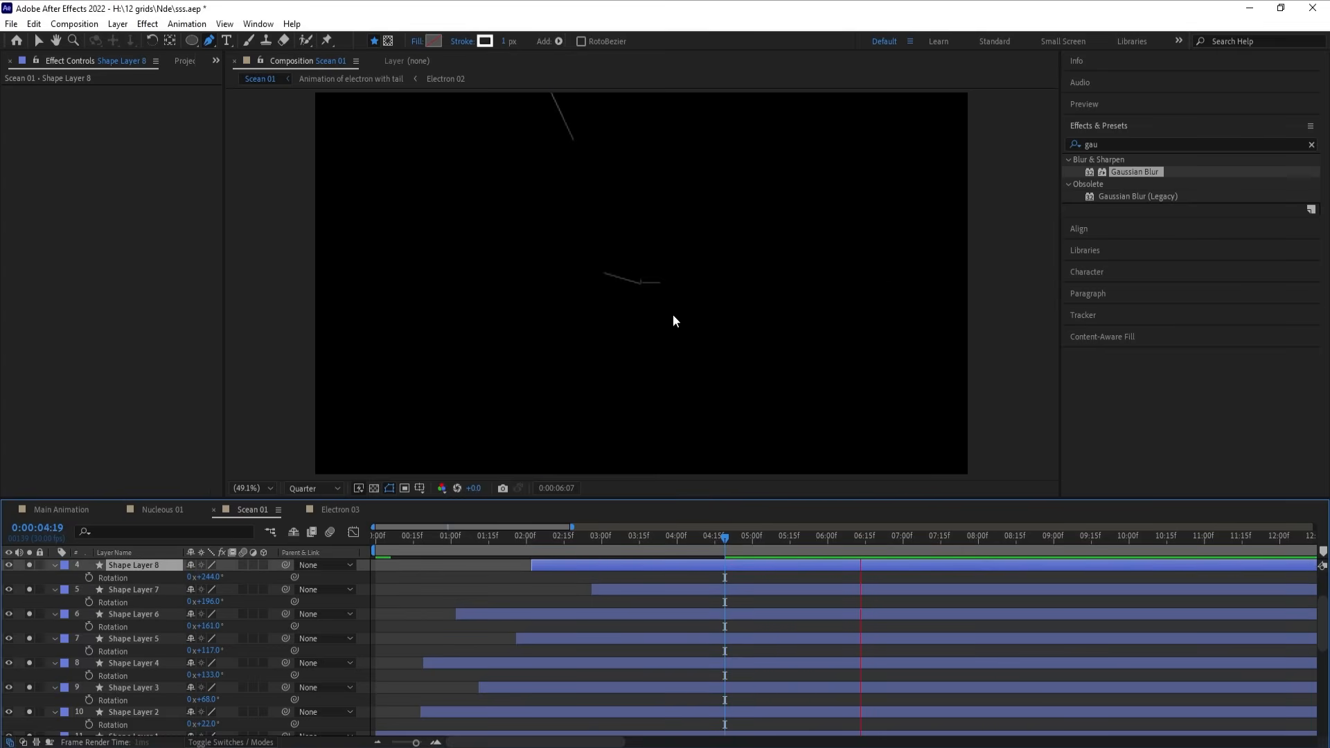
Step: Trim the starts of all eleven line layers at 0:00:02:26 and move the trimmed layers to begin at 0:00:00:00
drag(600, 551, 592, 549)
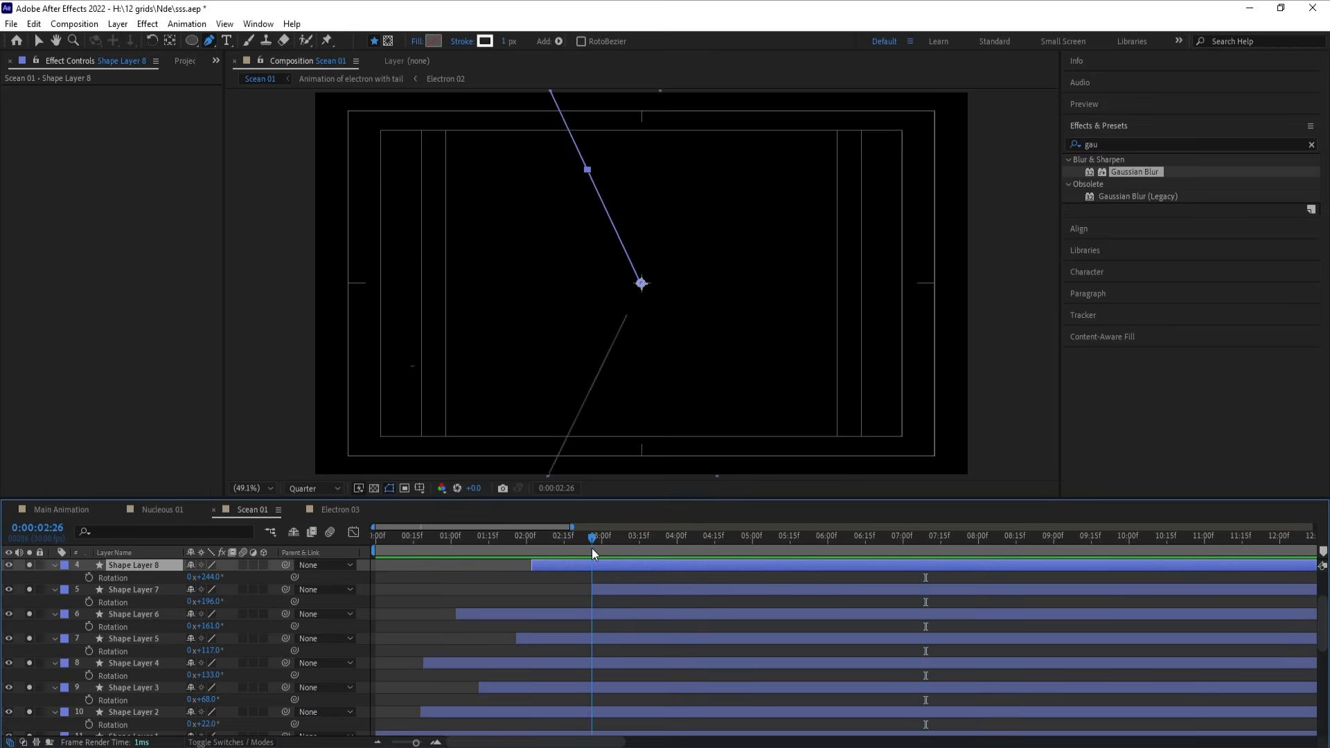
scroll(602, 592, down, 6)
scroll(602, 592, up, 2)
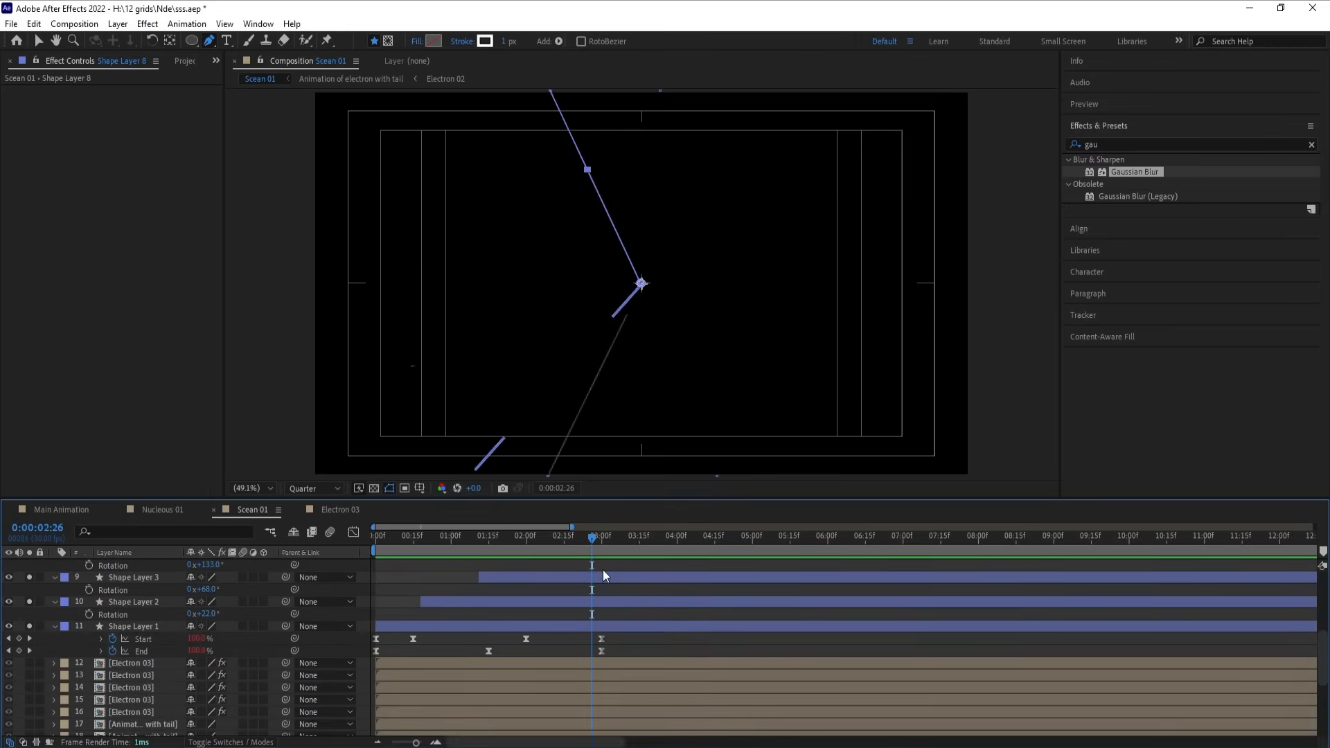
scroll(604, 576, up, 5)
scroll(604, 576, down, 2)
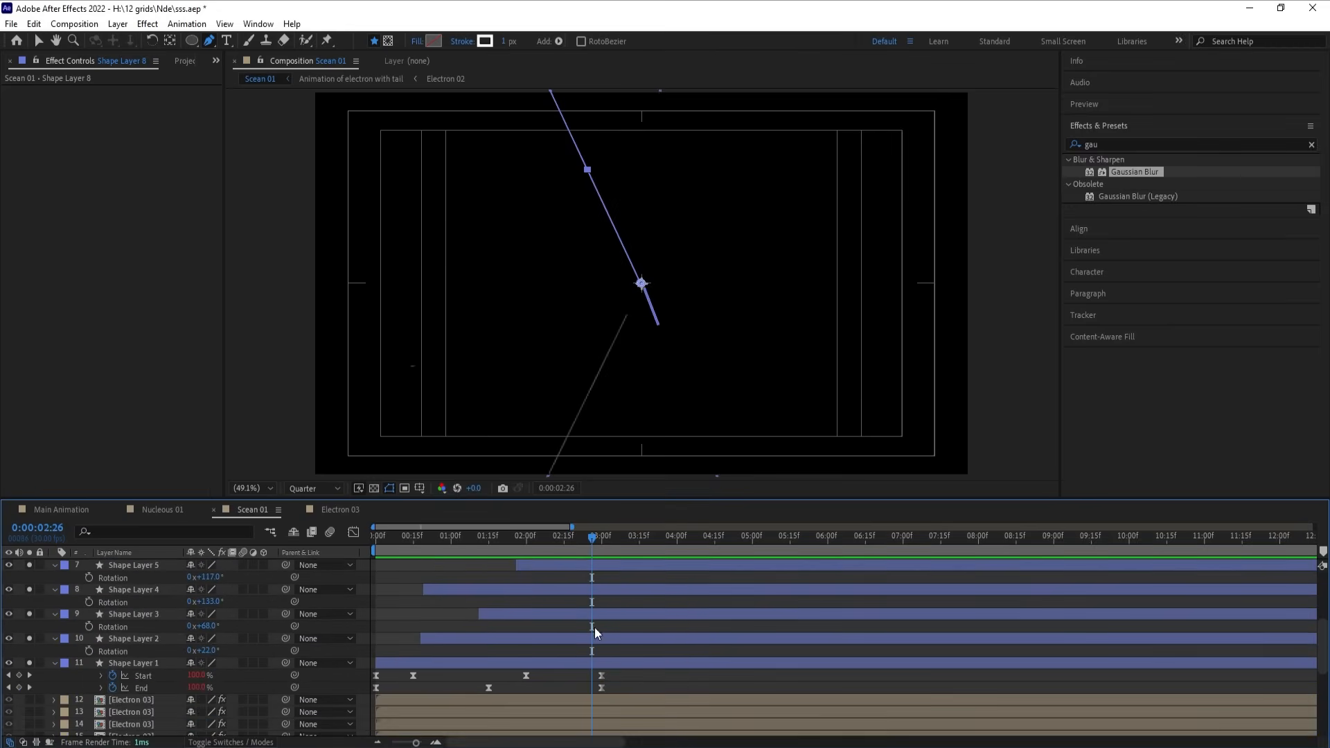
click(588, 667)
scroll(588, 666, up, 5)
shift+click(589, 564)
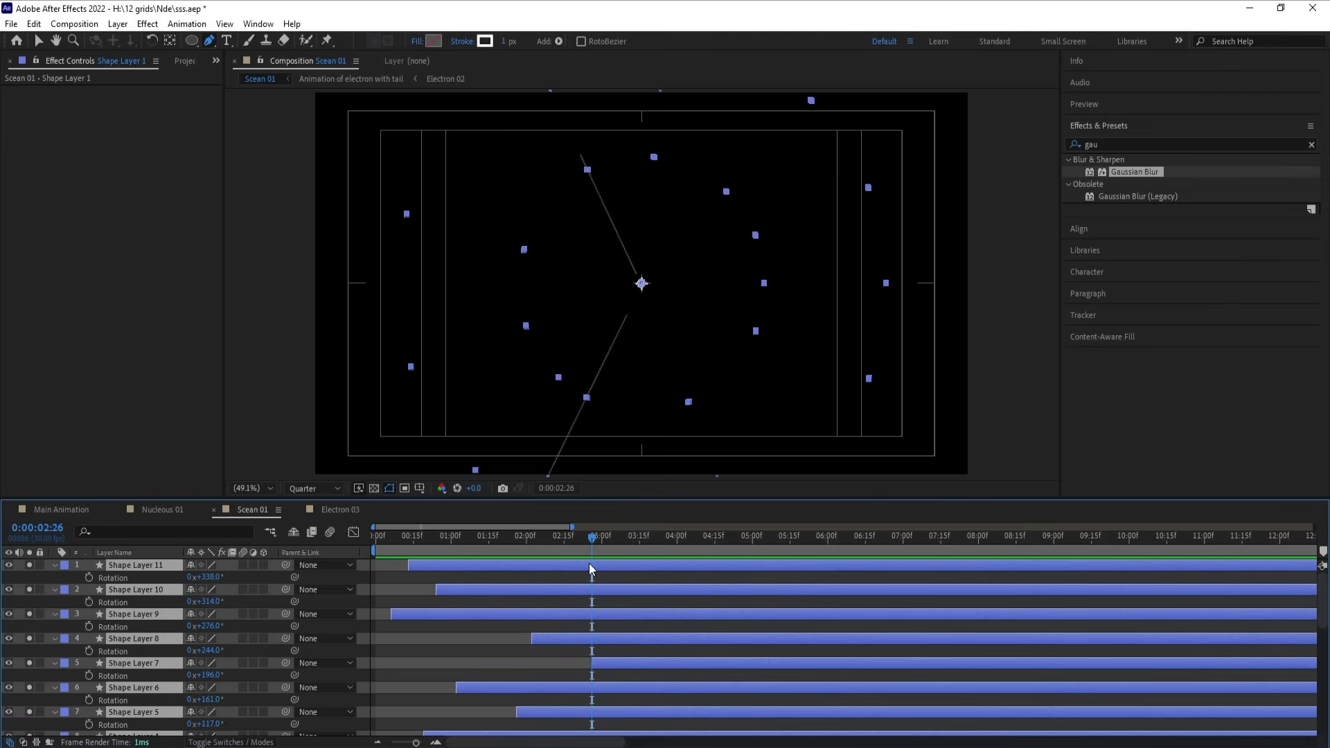
key(alt+bracketleft)
key(Home)
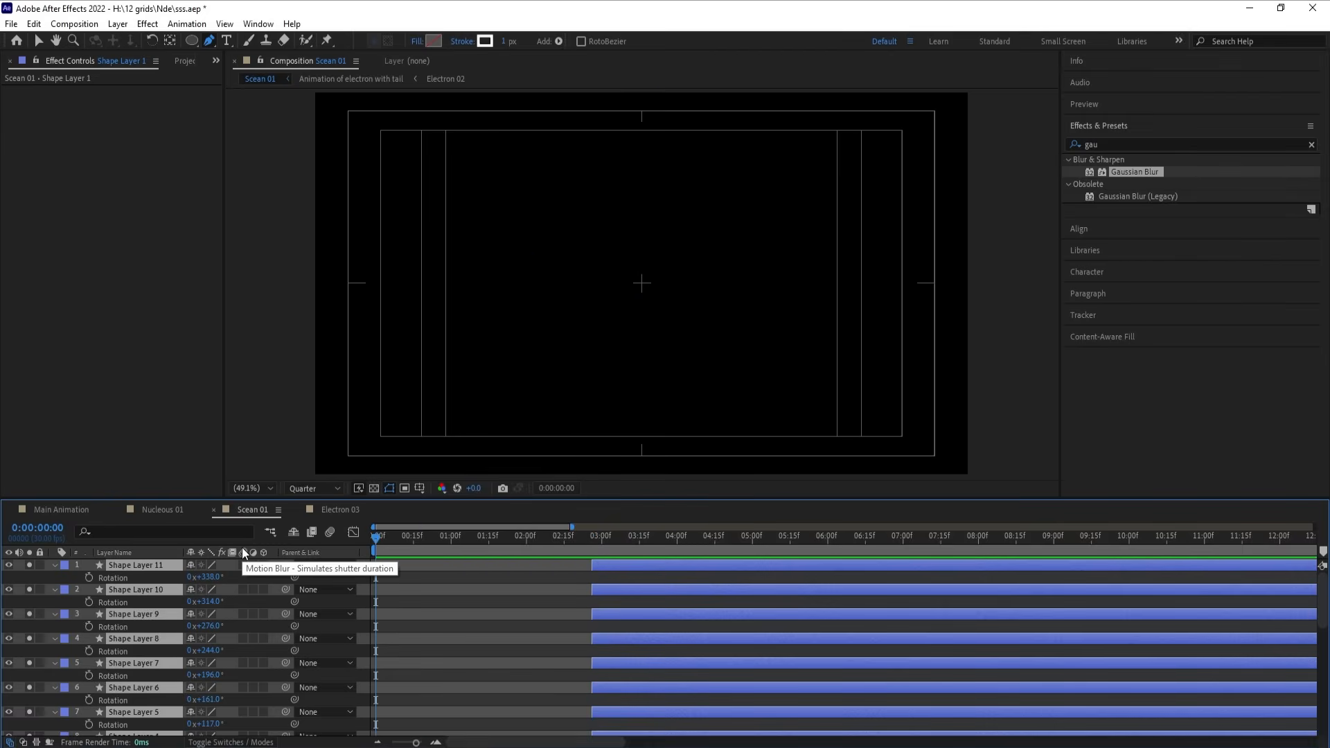
key(ctrl+z)
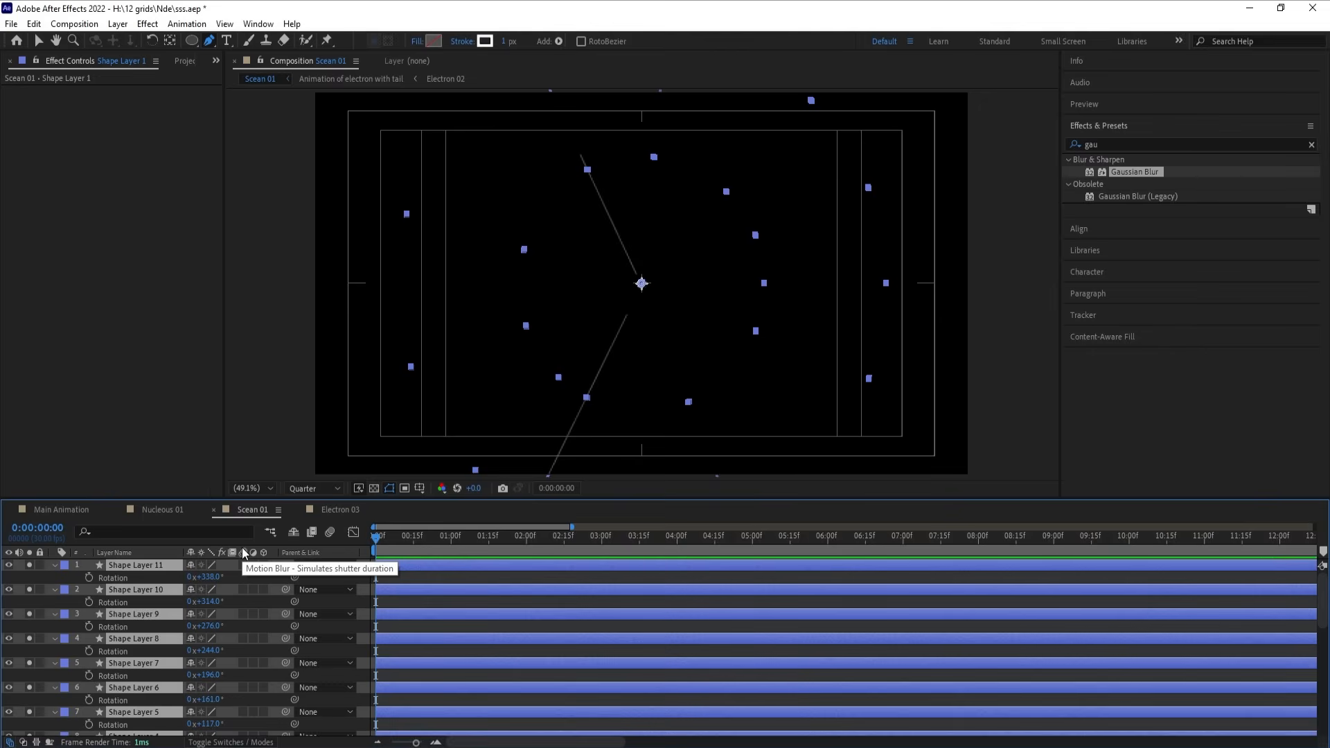
Step: Pre-compose the selected line layers as Animation of Lines and save the project
key(ctrl+shift+c)
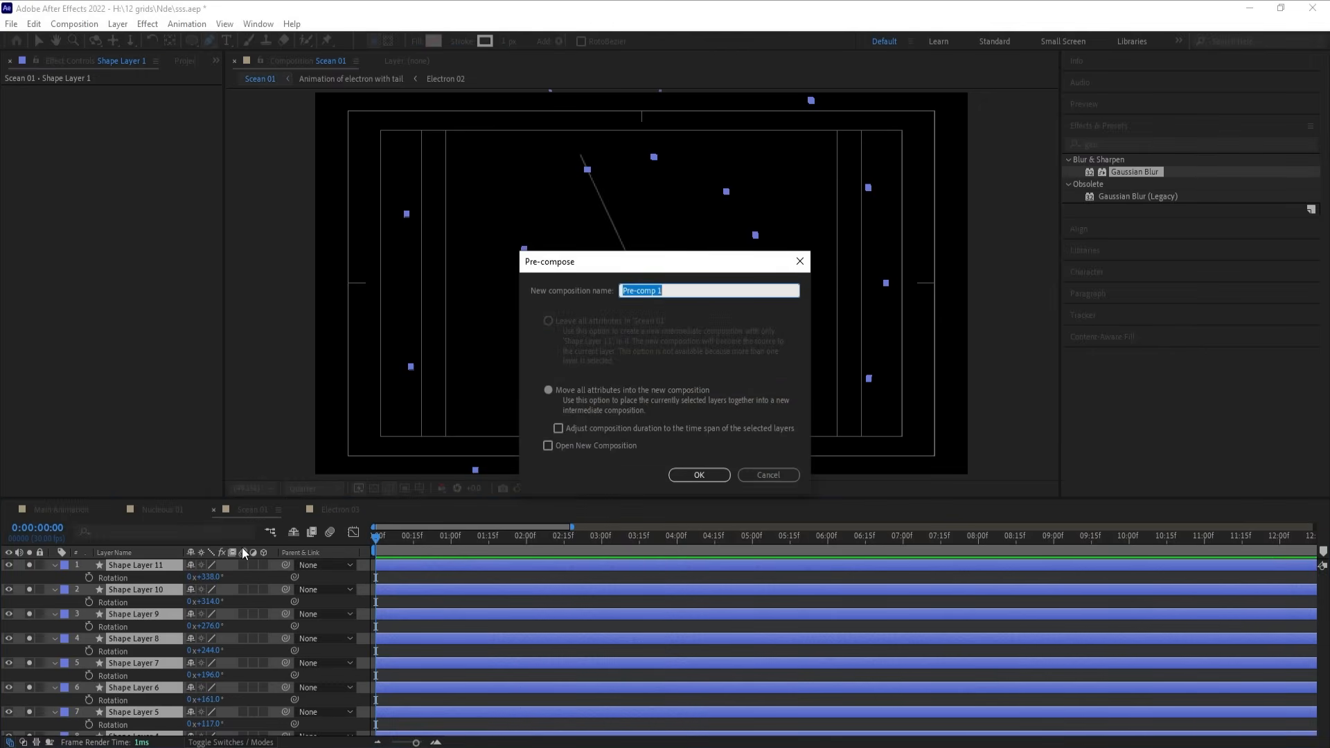
text(Animation of Lines)
key(Return)
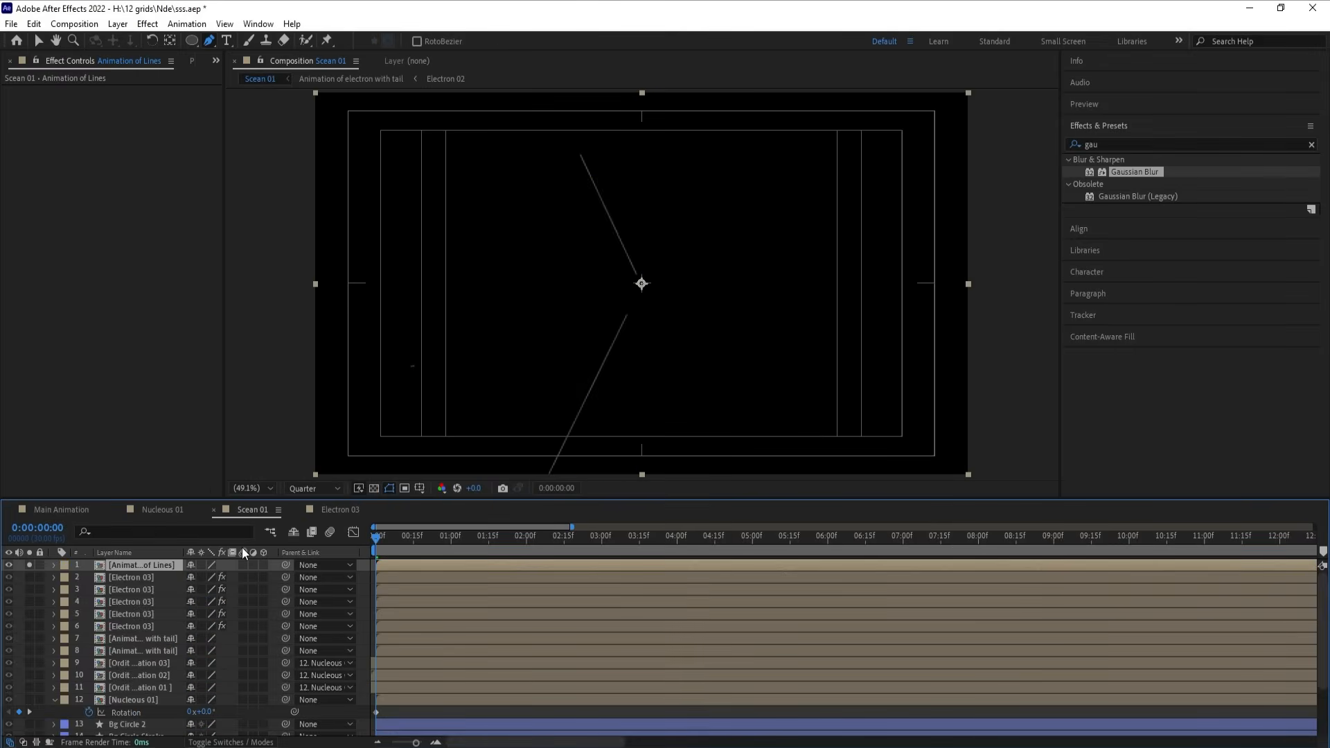
key(ctrl+s)
Step: Preview the whole atom scene with the lines and set the preview resolution to Full
key(space)
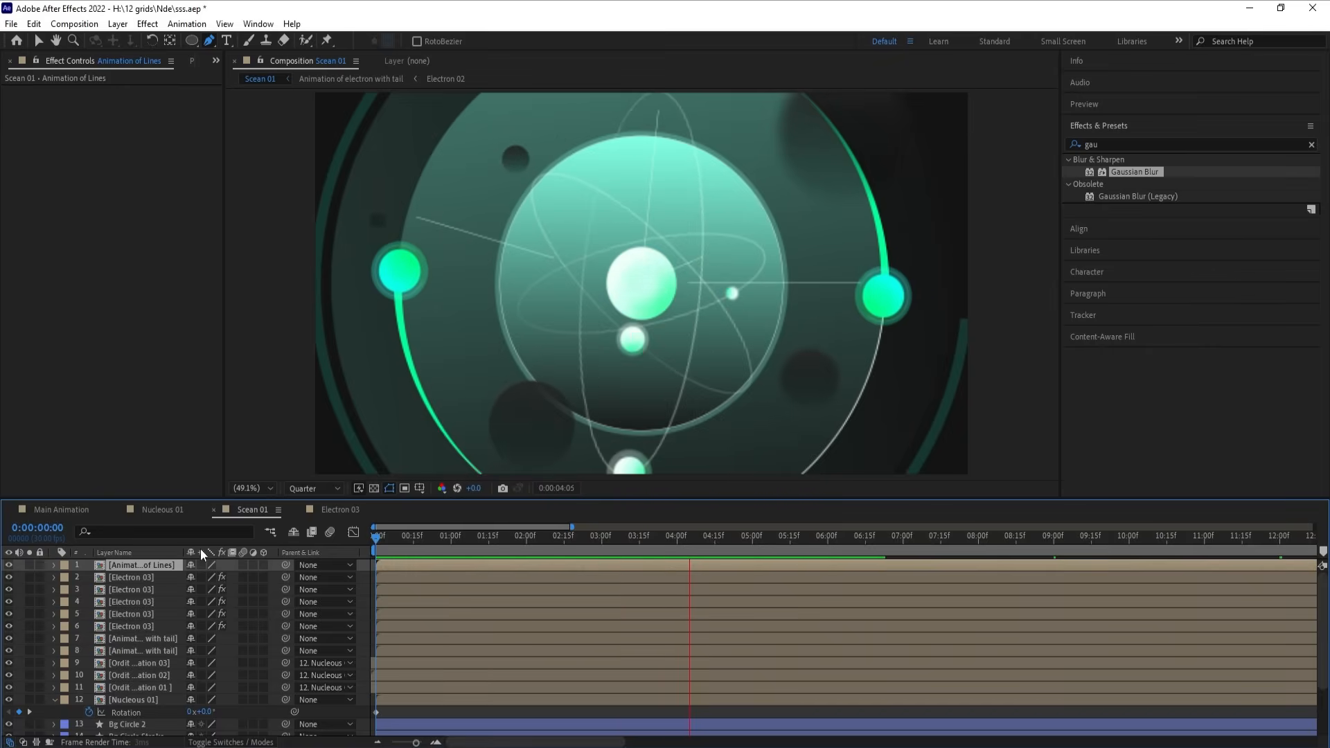
key(space)
click(309, 491)
click(310, 523)
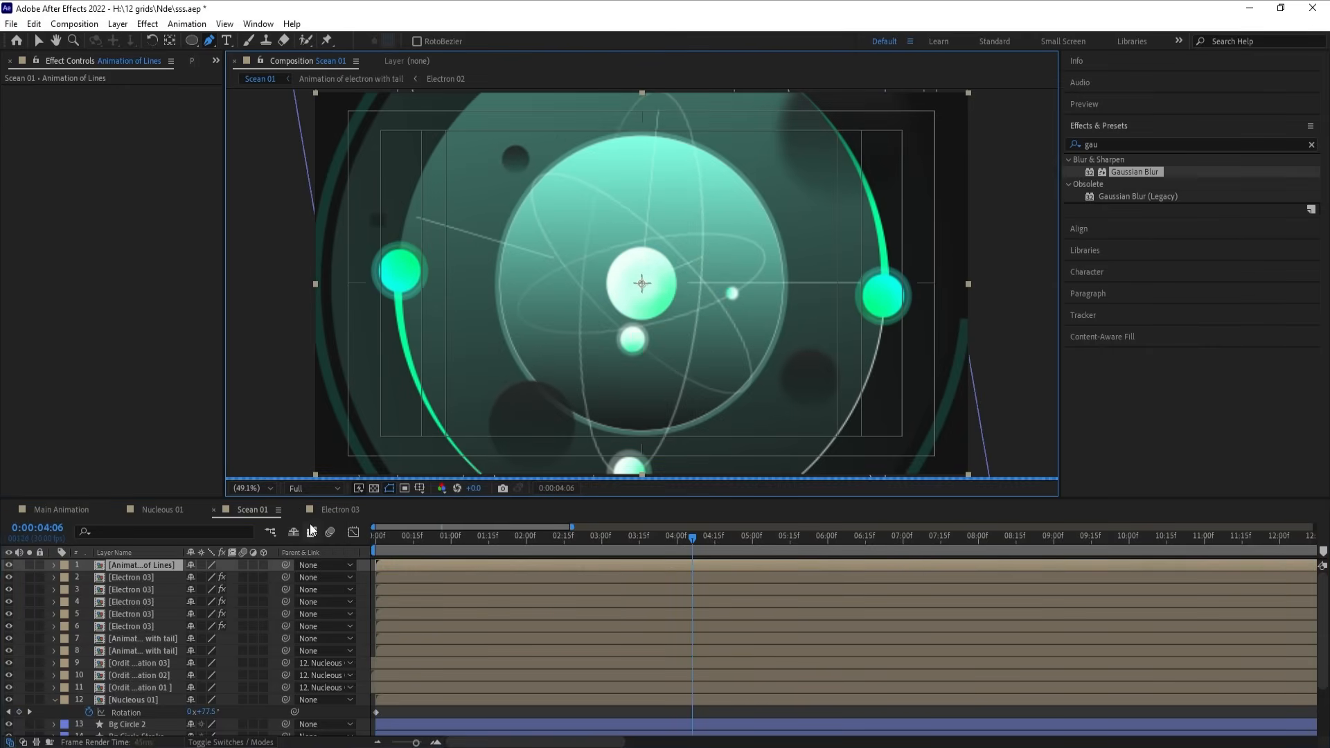
Step: Preview the scene in the maximized composition view, then restore the layout at 0:00:00:00 and save the project
key(grave)
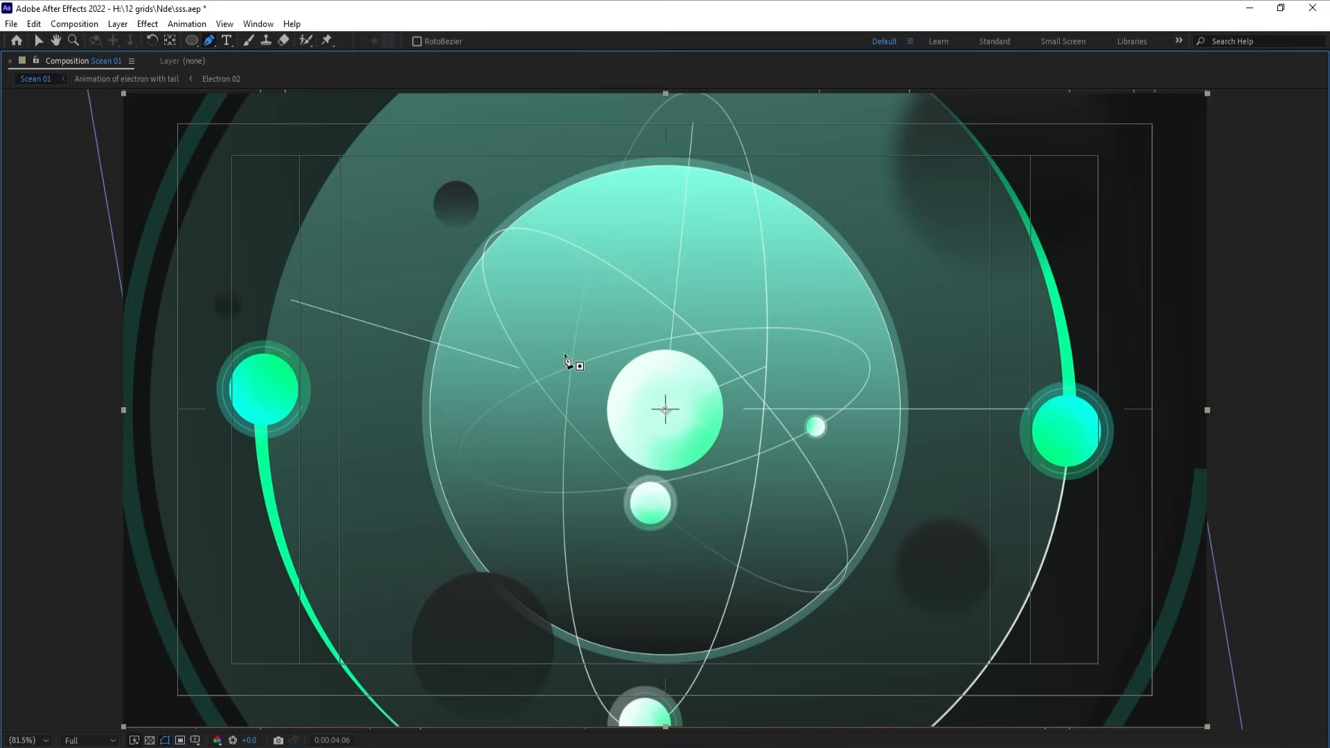
key(space)
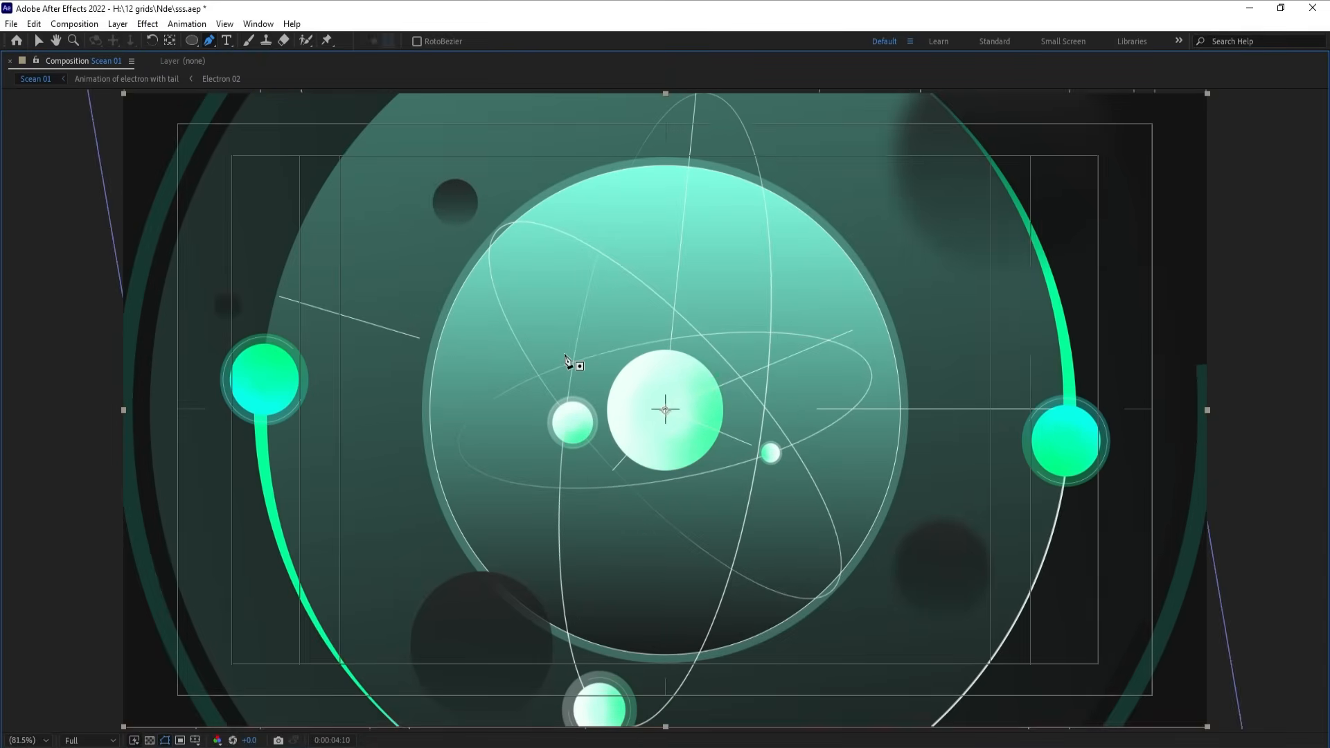
key(grave)
key(Home)
key(ctrl+s)
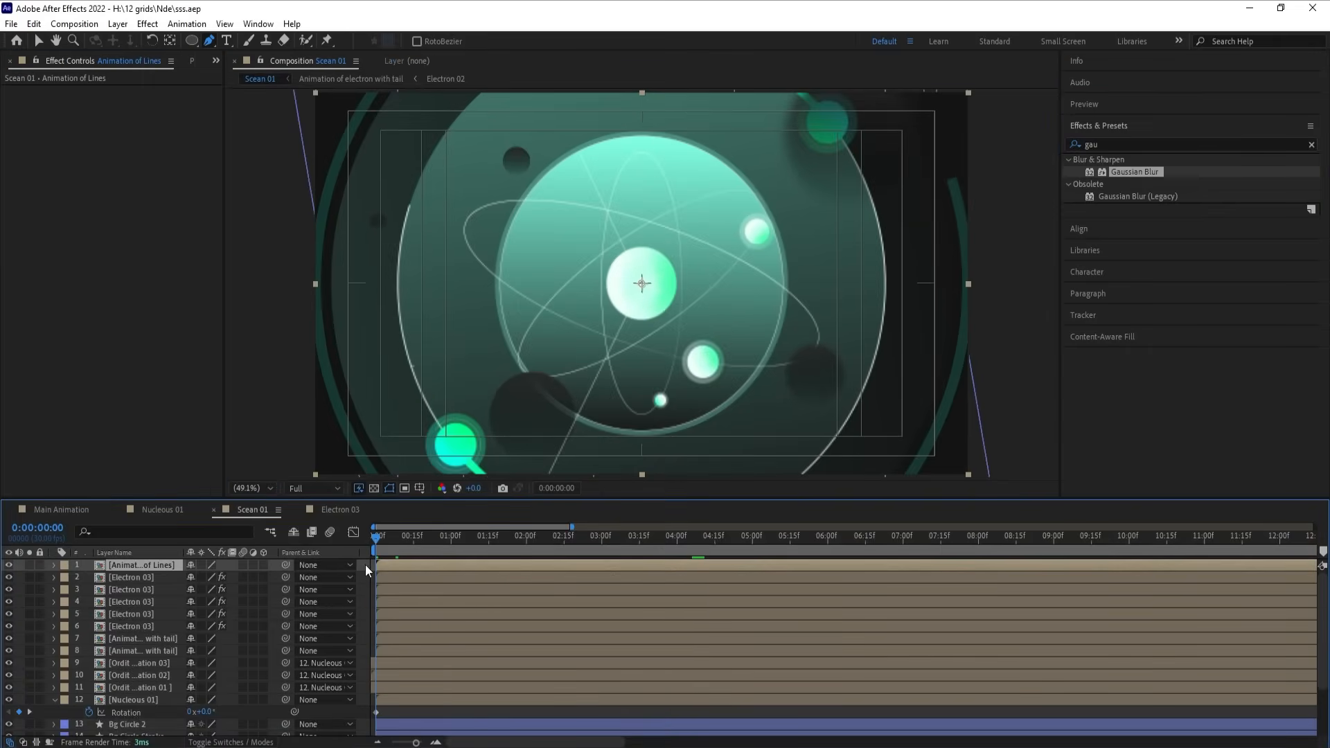
Step: Add a null object to Scean 01 and rename it Cam controller
key(F2)
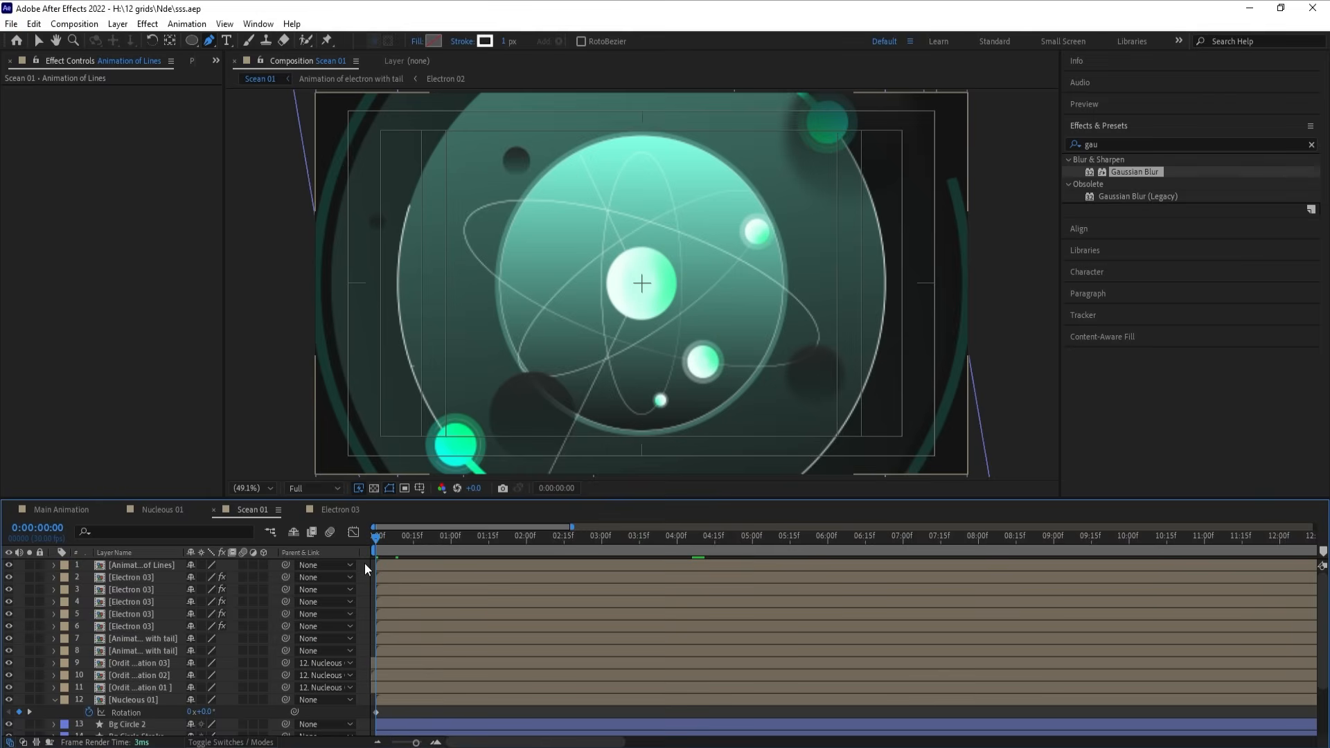
key(u)
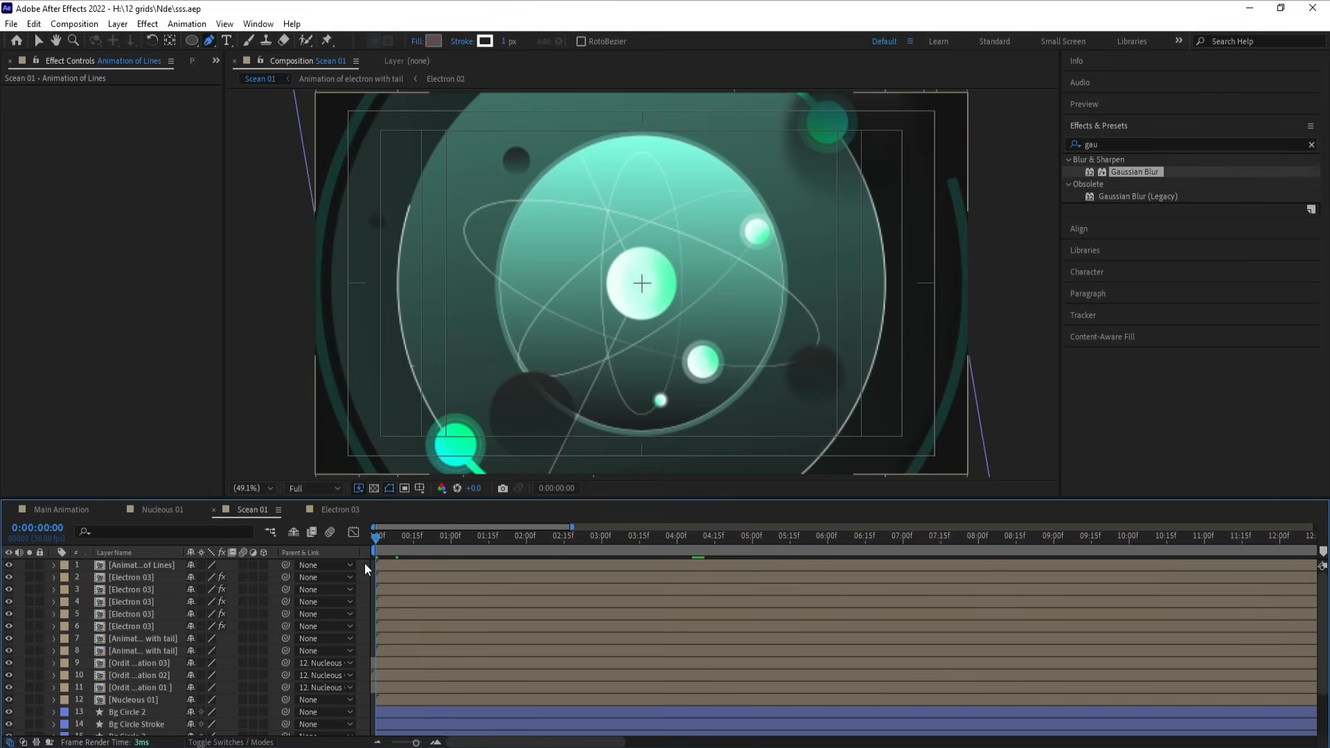
right_click(364, 564)
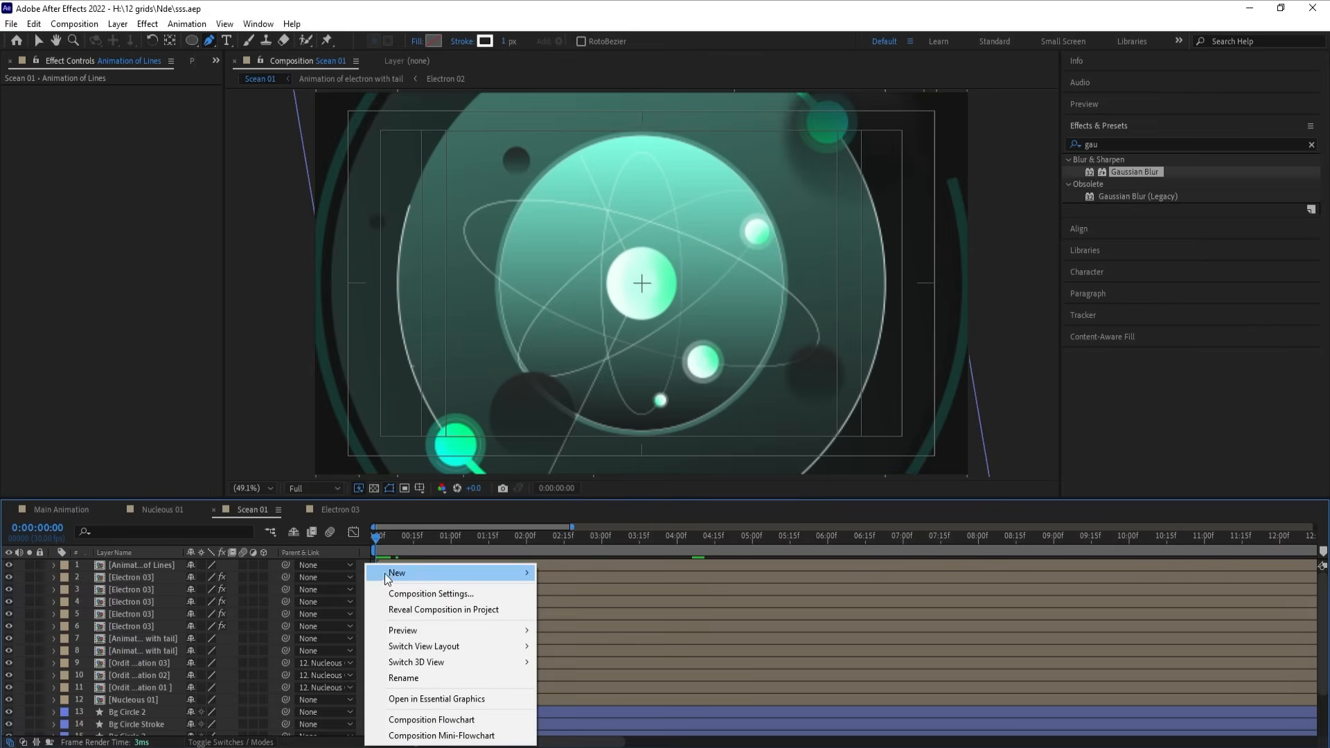
mouse_move(385, 572)
click(588, 659)
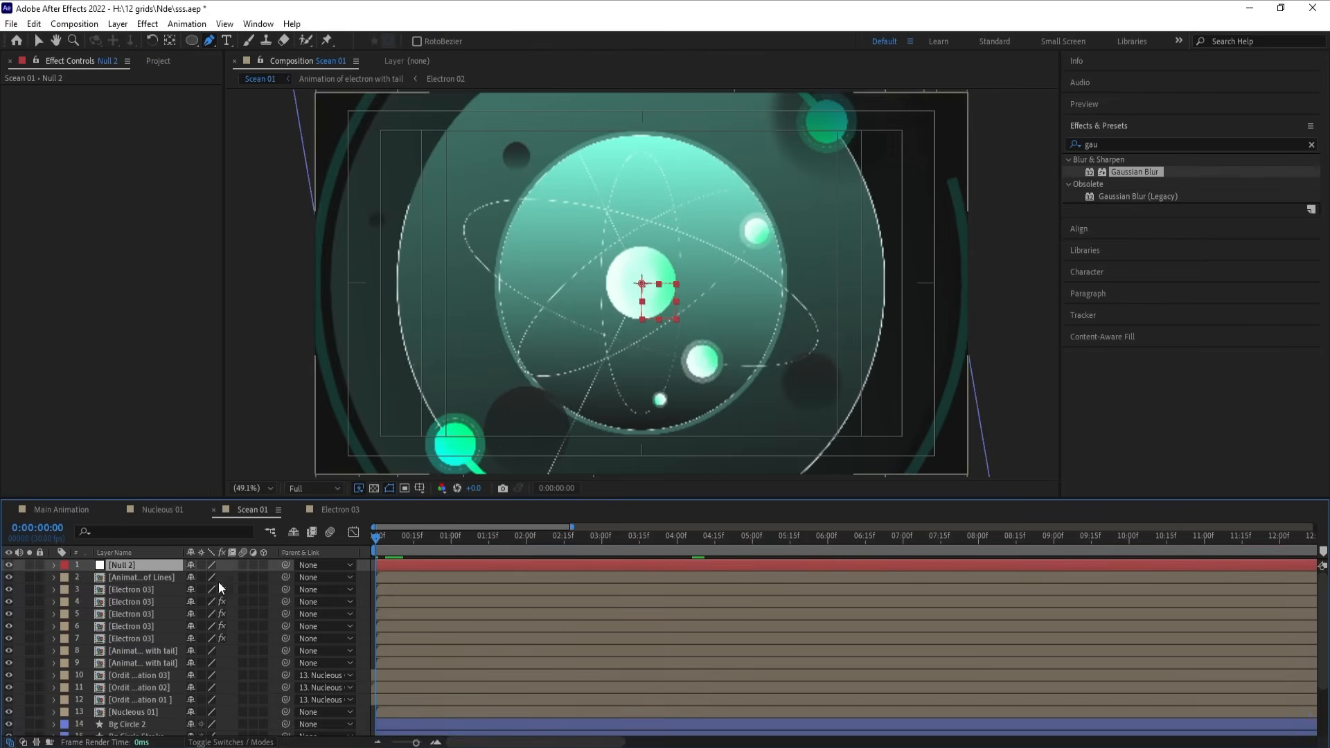
key(Return)
text(Cam controller)
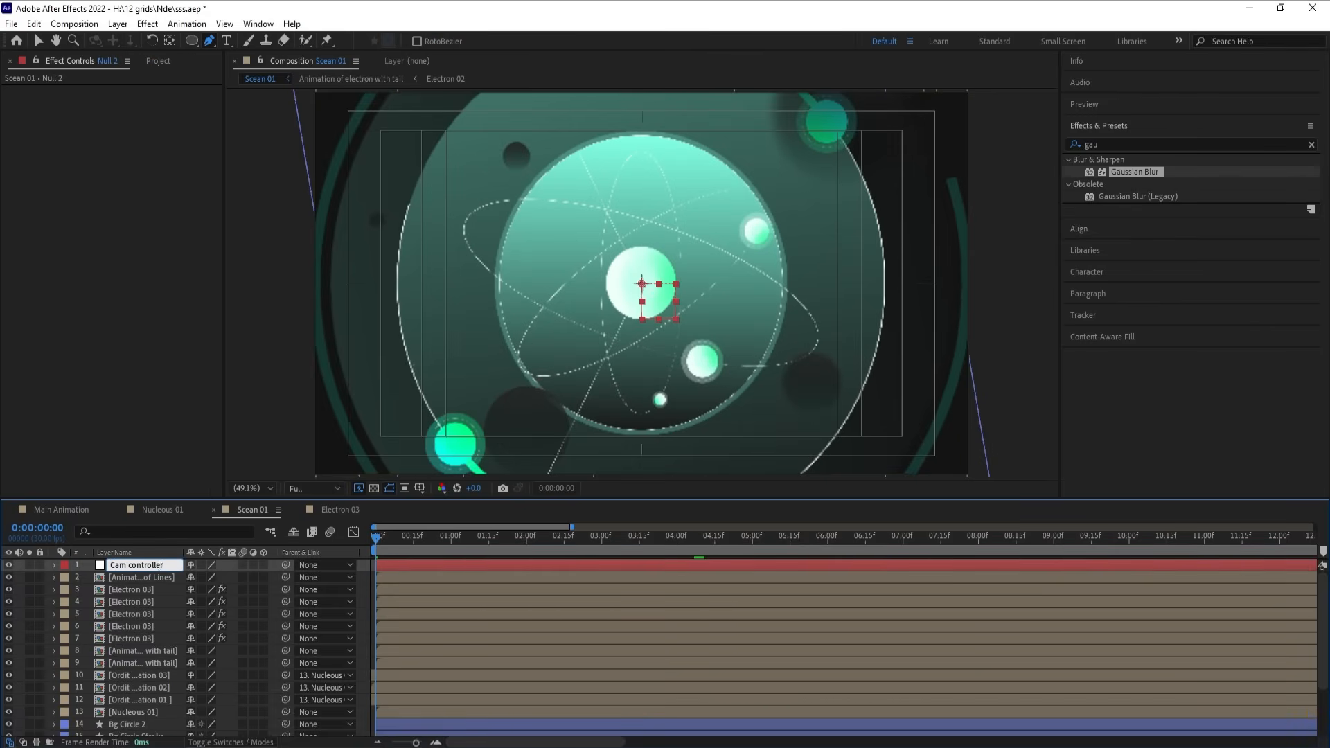
key(Return)
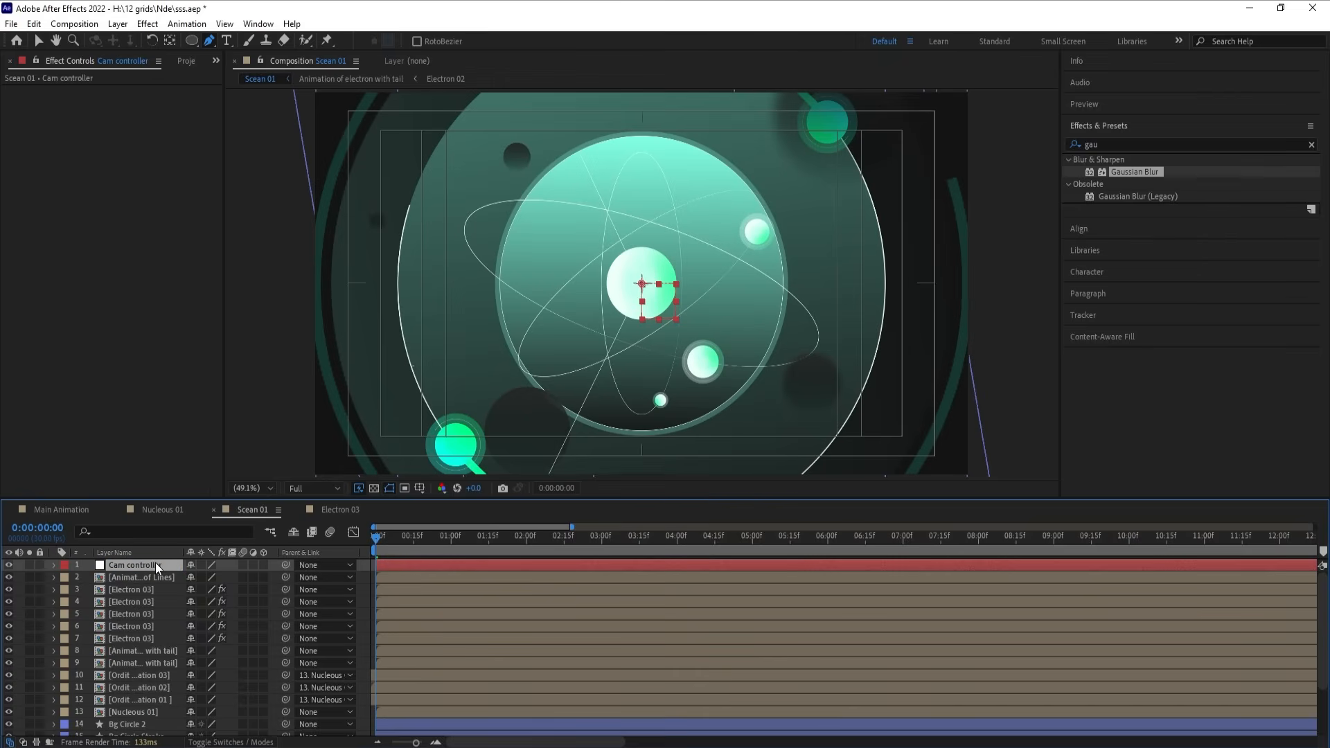
Step: Parent all layers below the null, except the three orbit animation layers, to Cam controller
click(143, 577)
scroll(142, 630, down, 3)
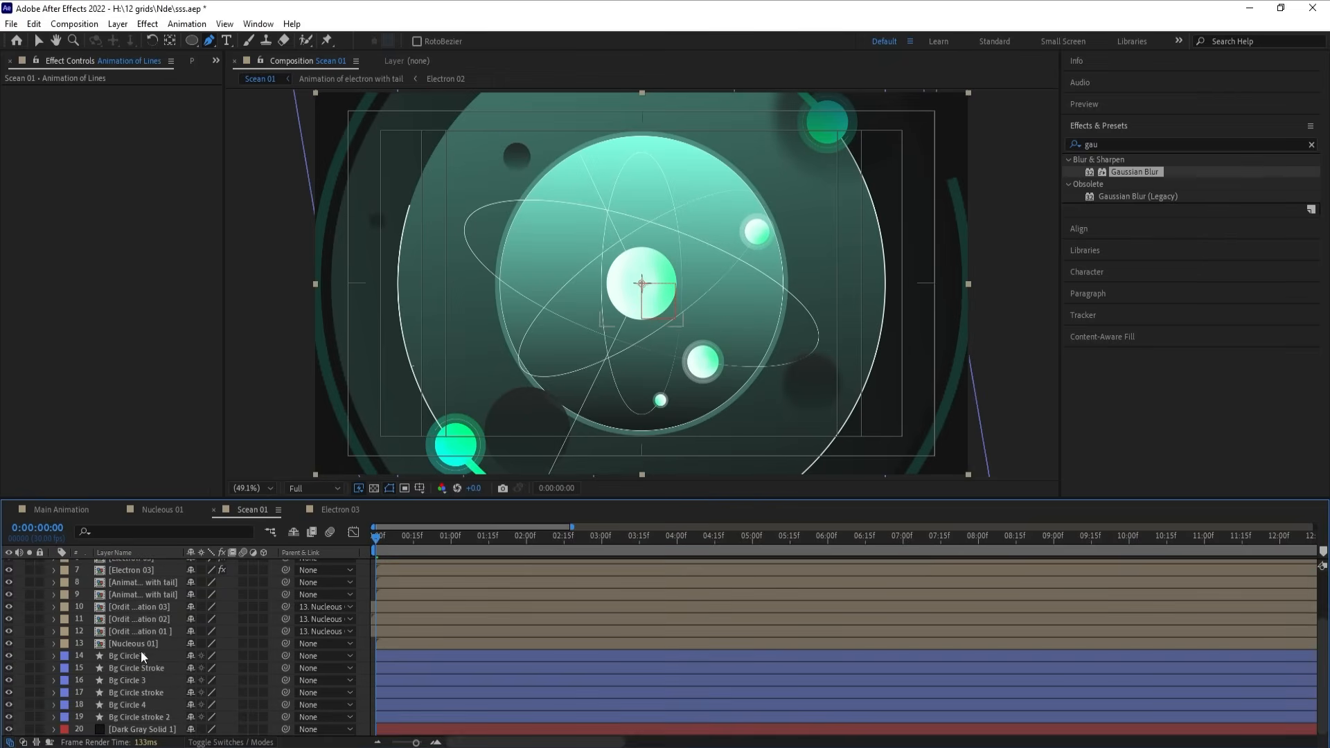
shift+click(119, 729)
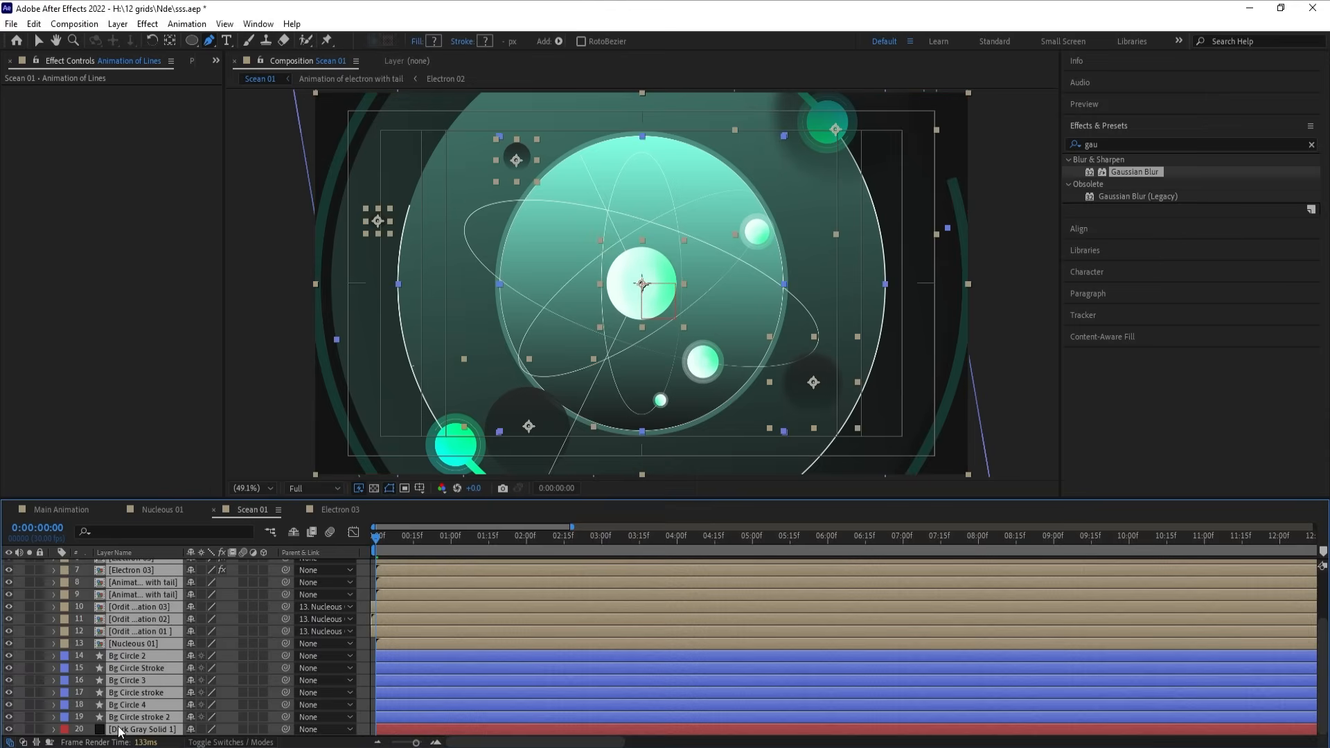
ctrl+click(134, 629)
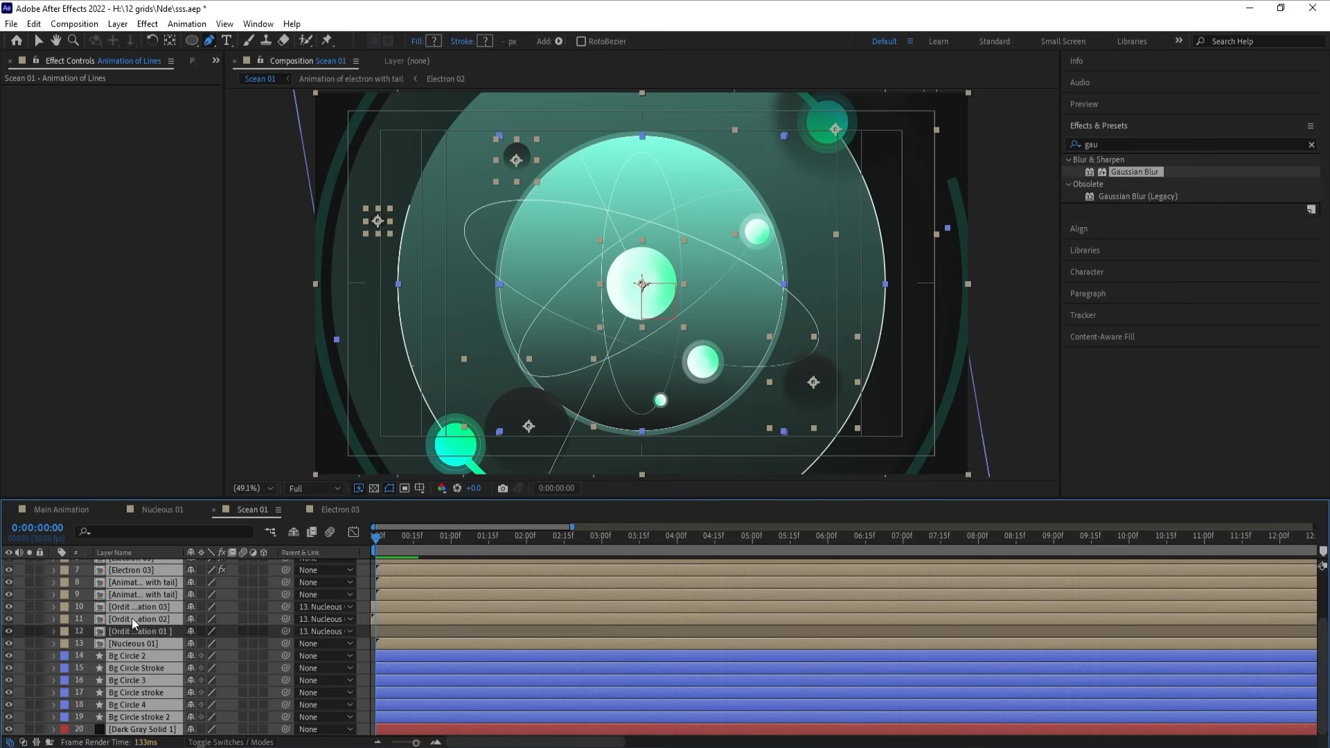
ctrl+click(131, 618)
ctrl+click(131, 608)
scroll(182, 730, up, 3)
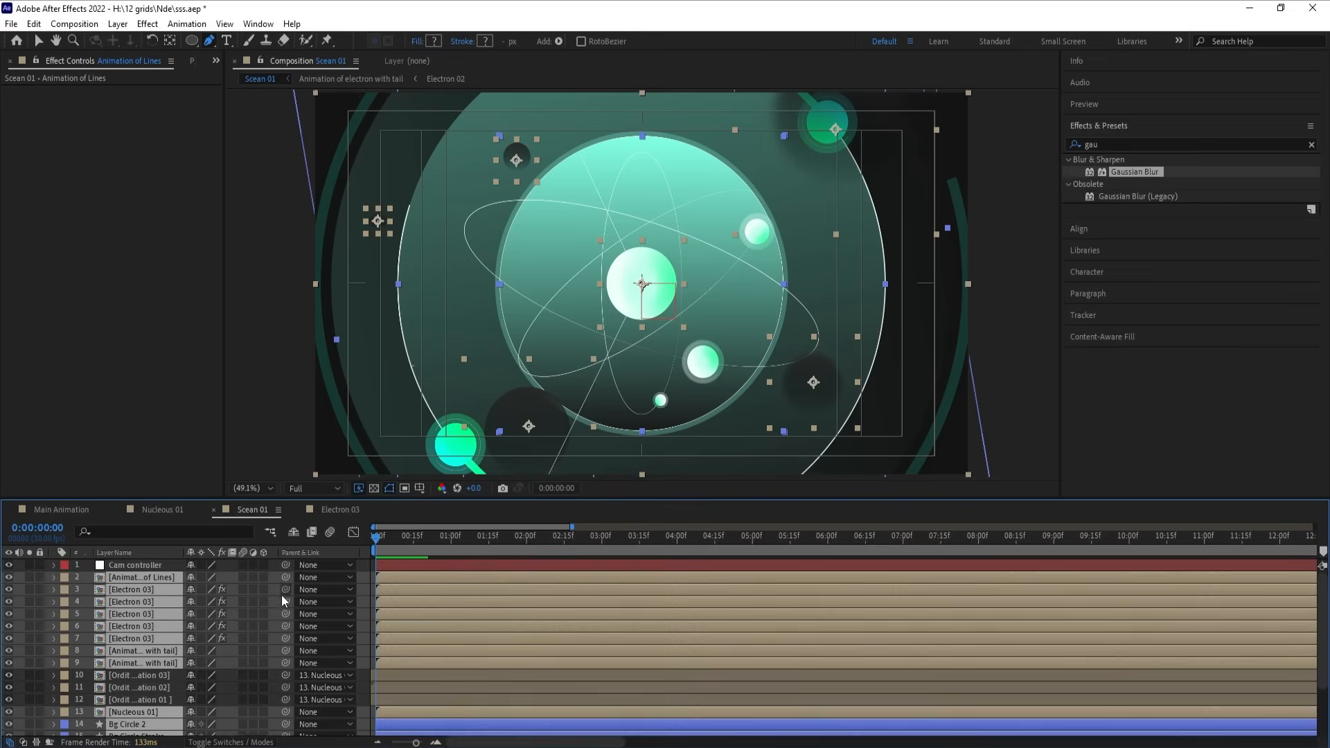
drag(285, 577, 172, 565)
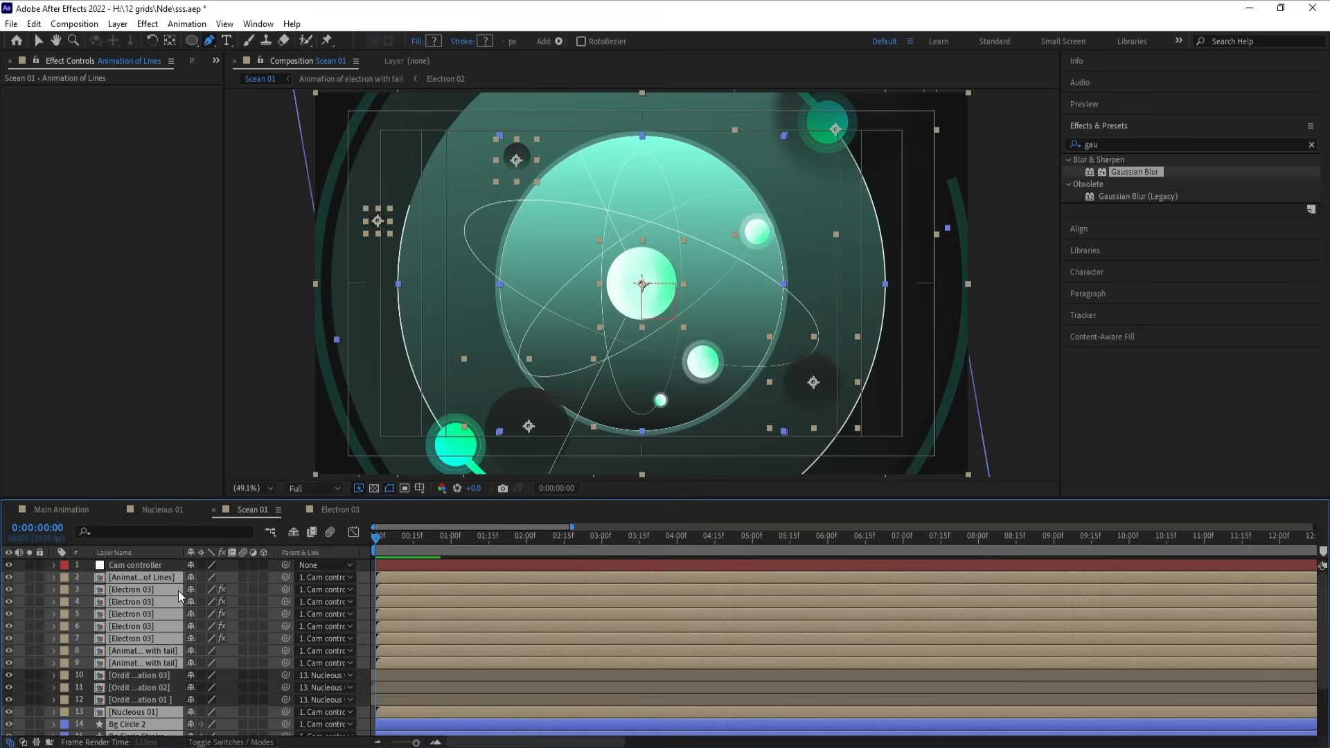
Step: Keyframe Cam controller's Scale from 150% at 0:00:00:00 to 100% at 0:00:01:15
click(146, 563)
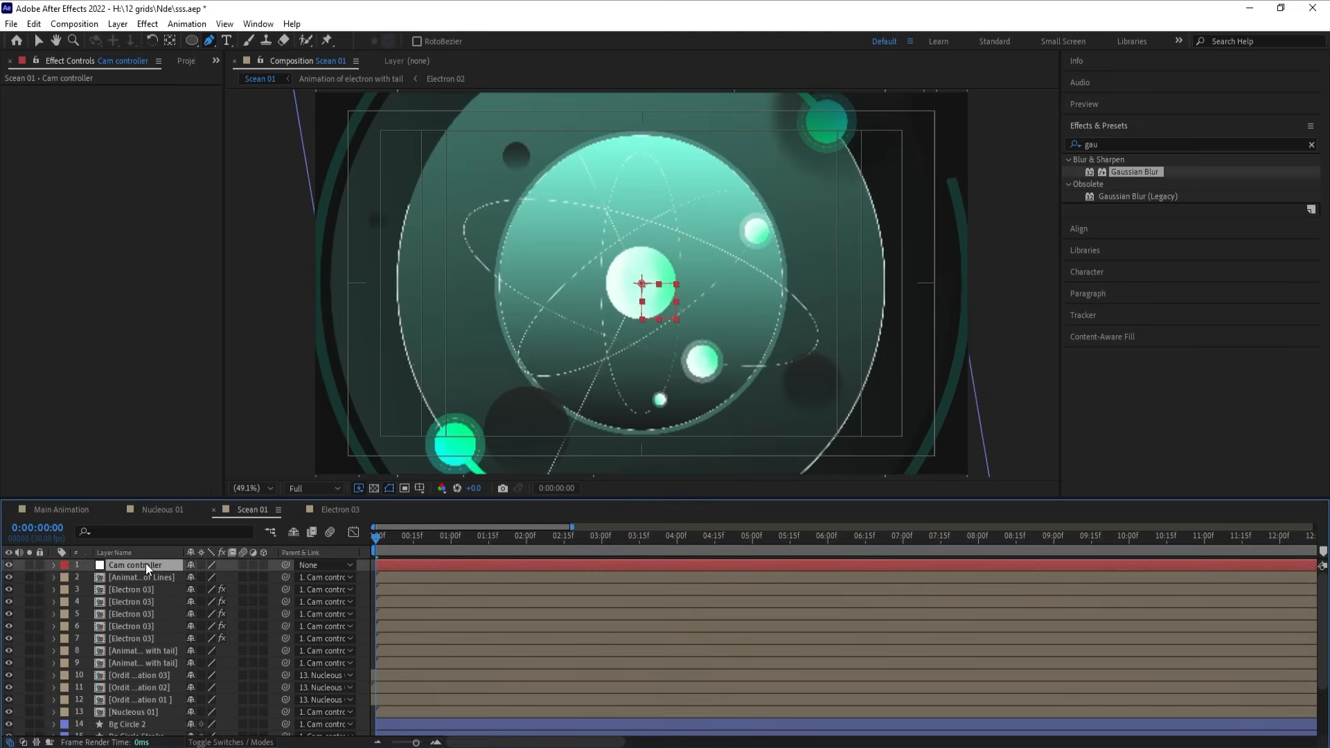
key(s)
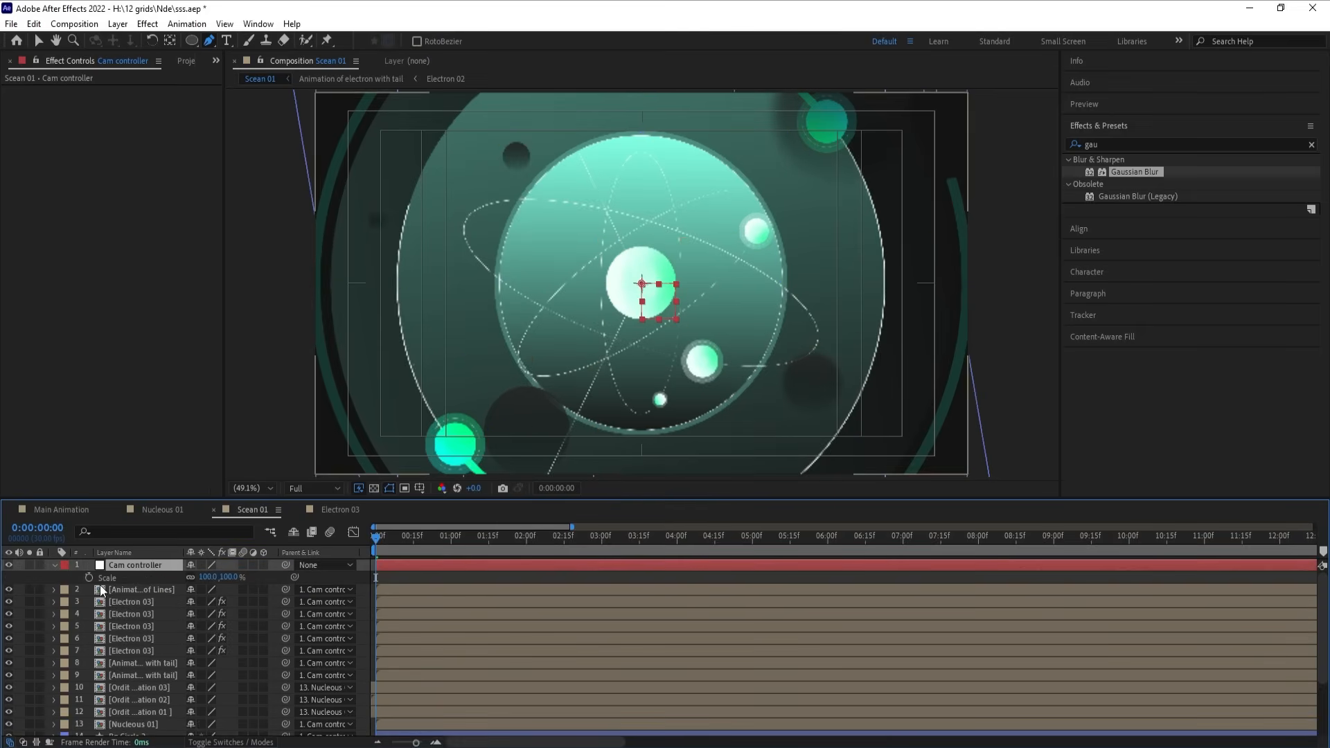
click(92, 576)
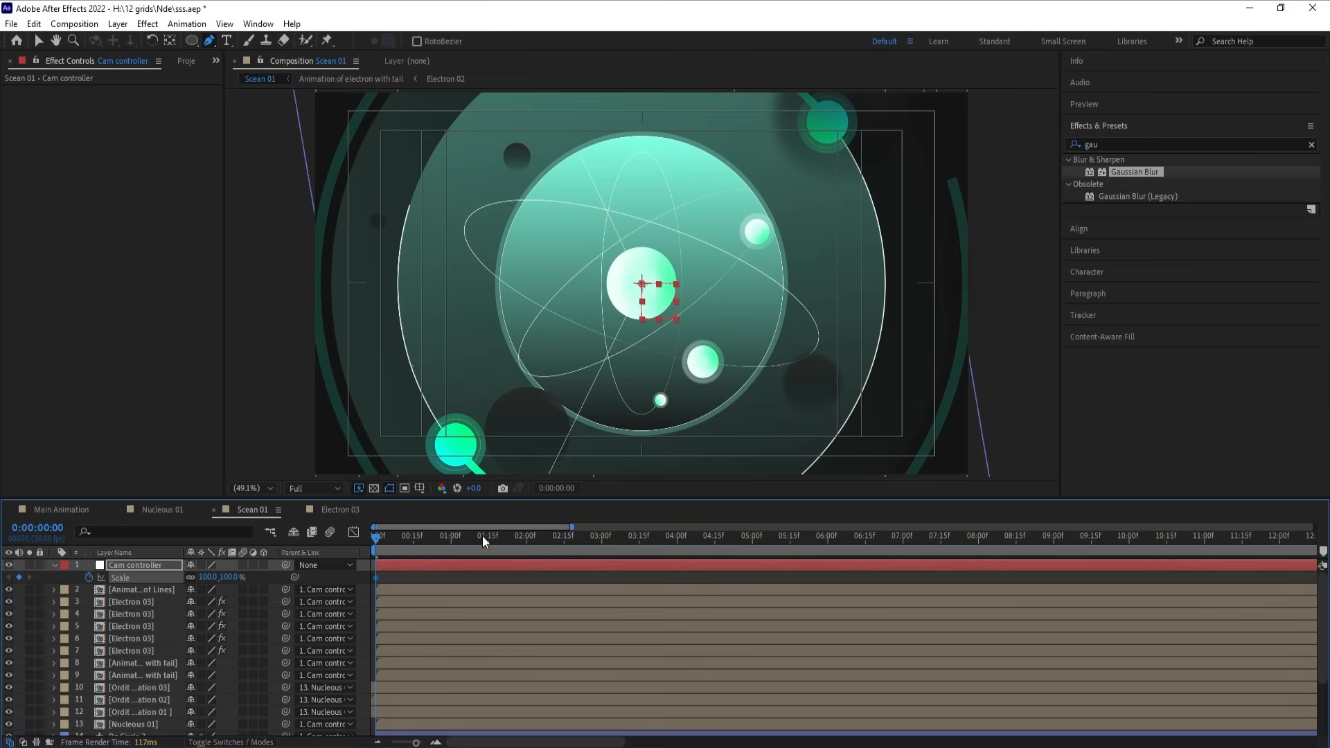
drag(488, 534, 489, 535)
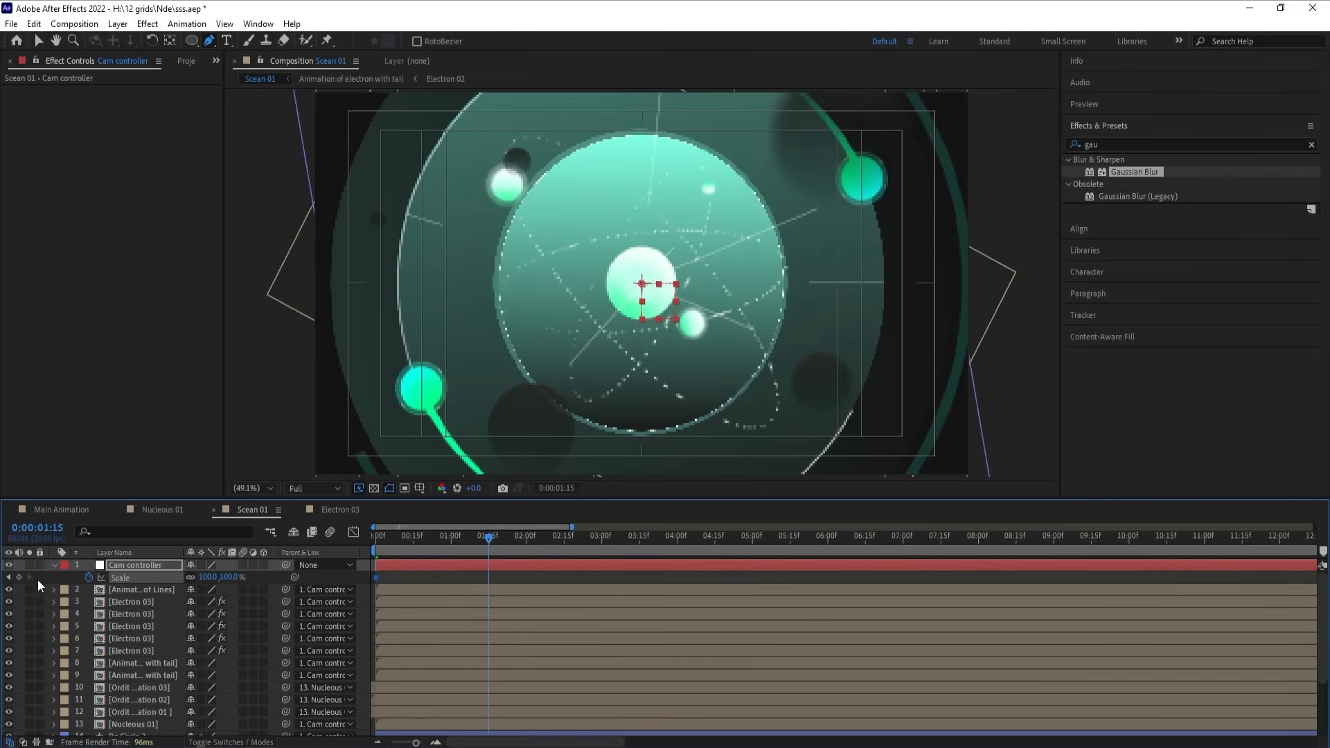
click(19, 577)
click(8, 577)
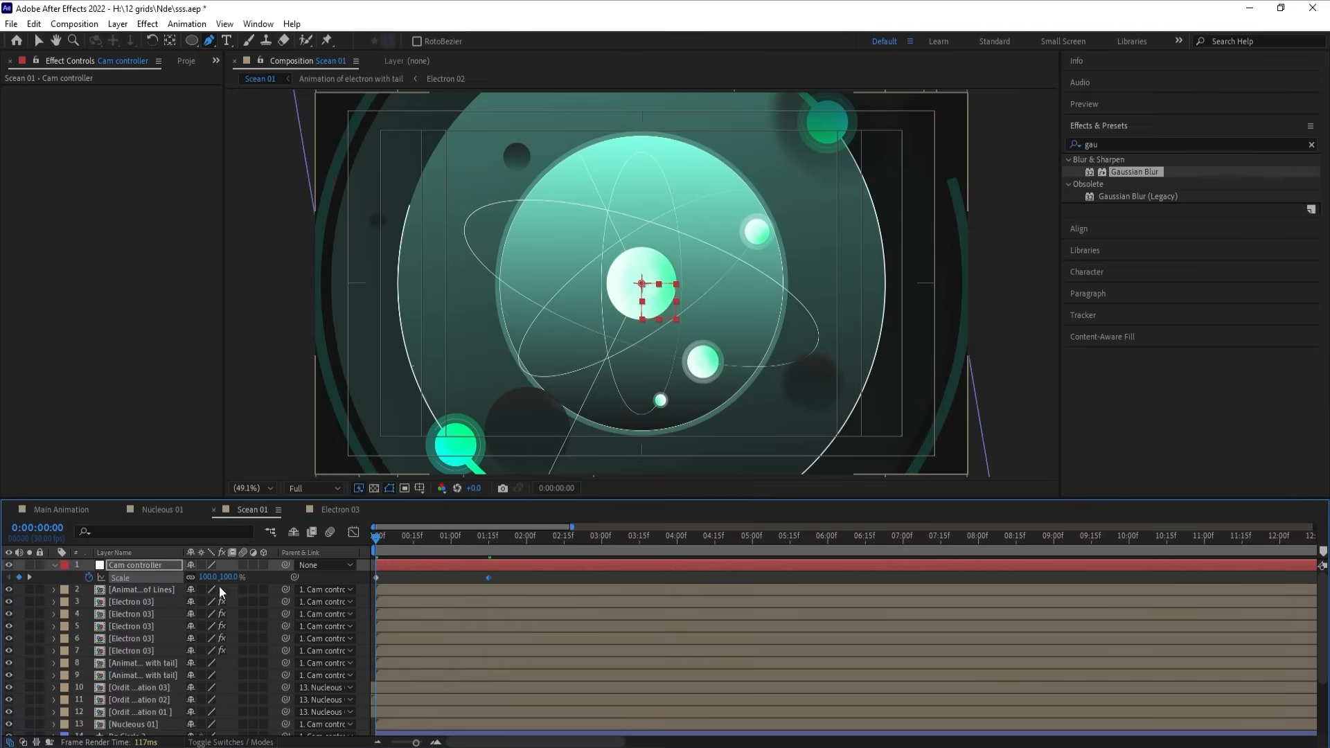
click(210, 577)
text(150)
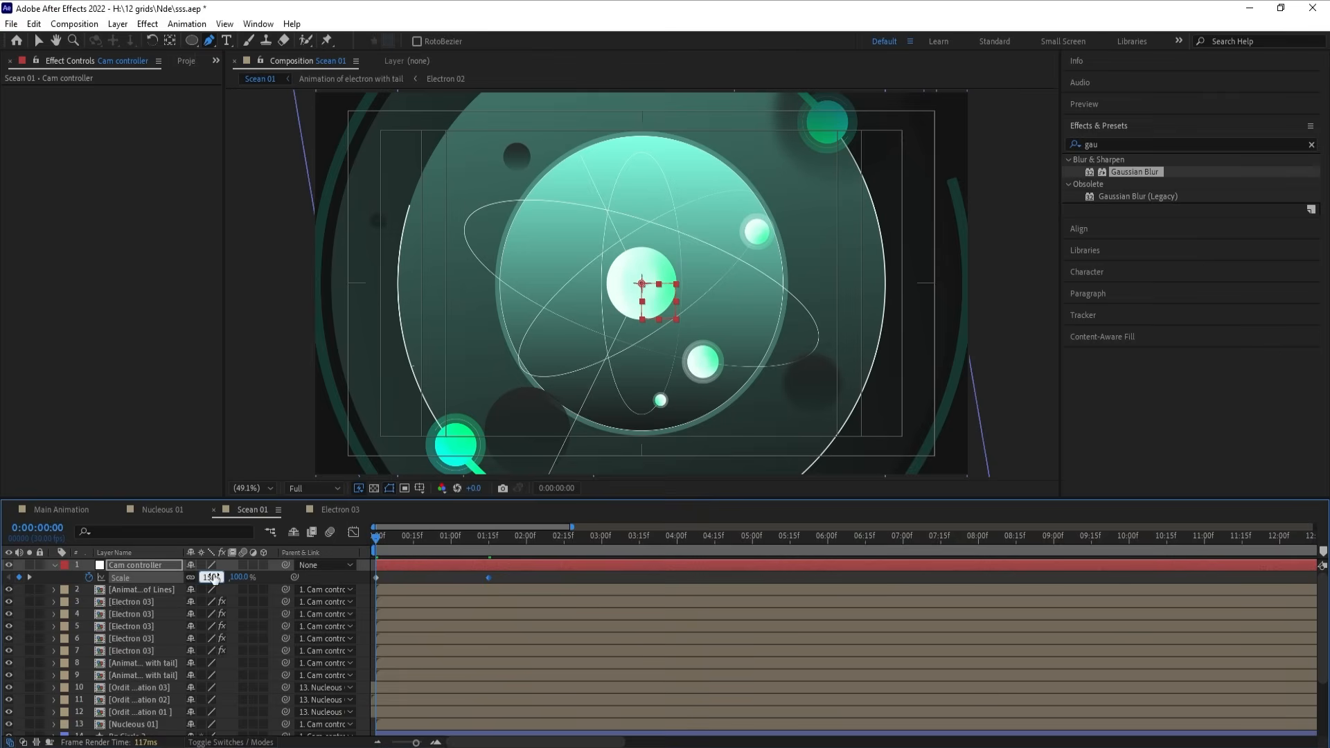
key(Return)
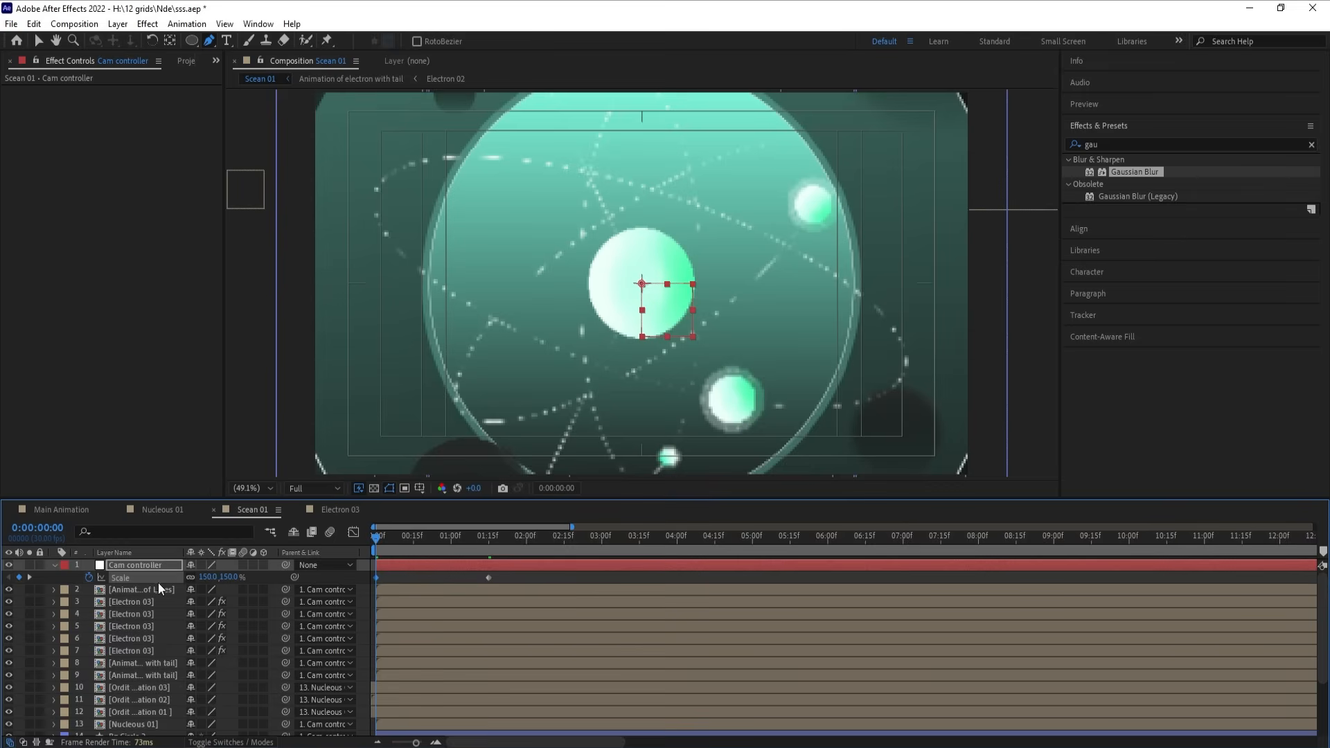
Step: Create an adjustment layer above Cam controller and apply the CC Lens effect to it
right_click(308, 575)
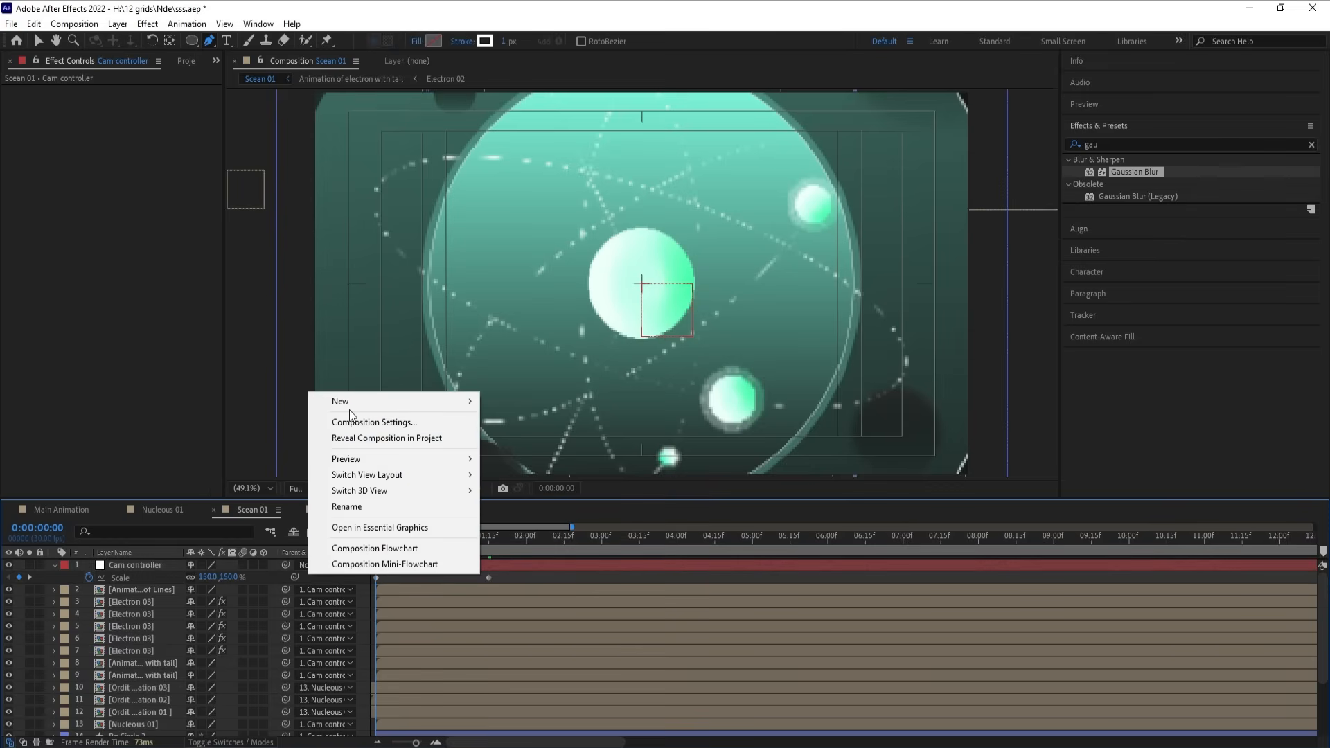
mouse_move(349, 404)
click(576, 516)
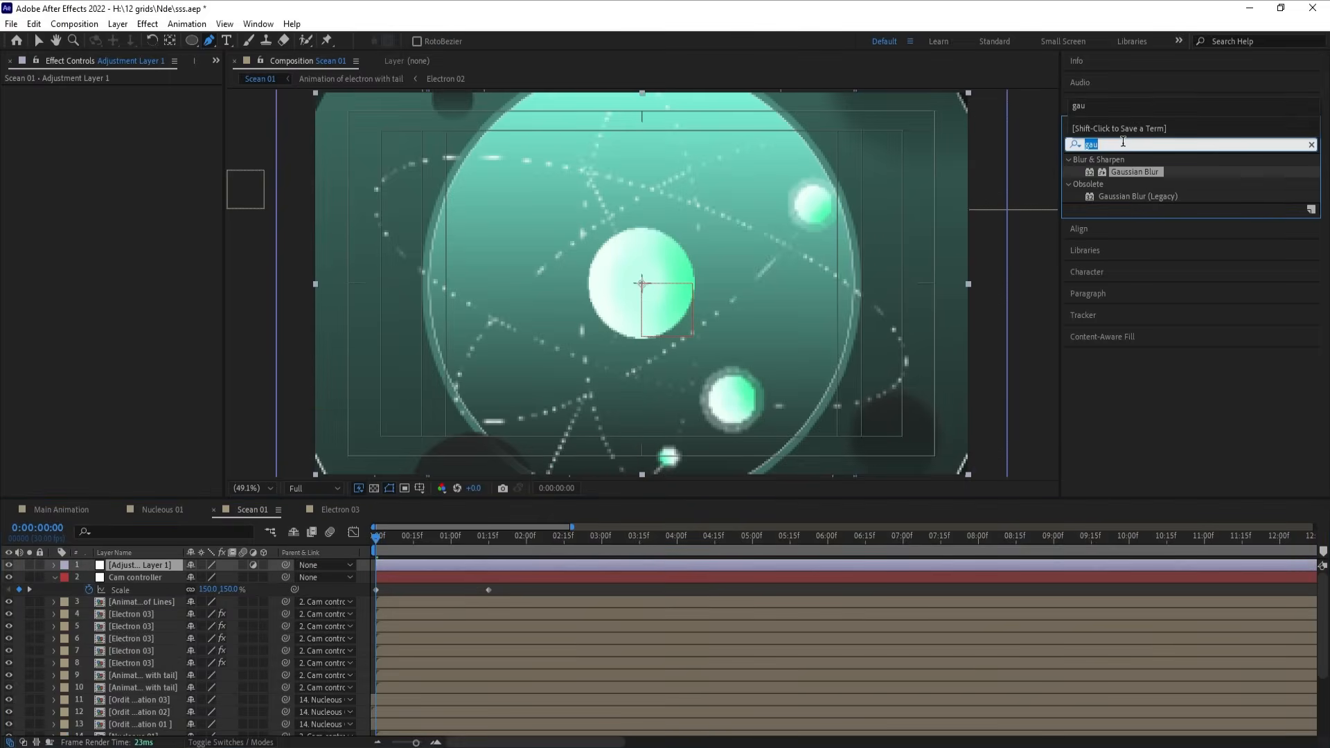
text(cc)
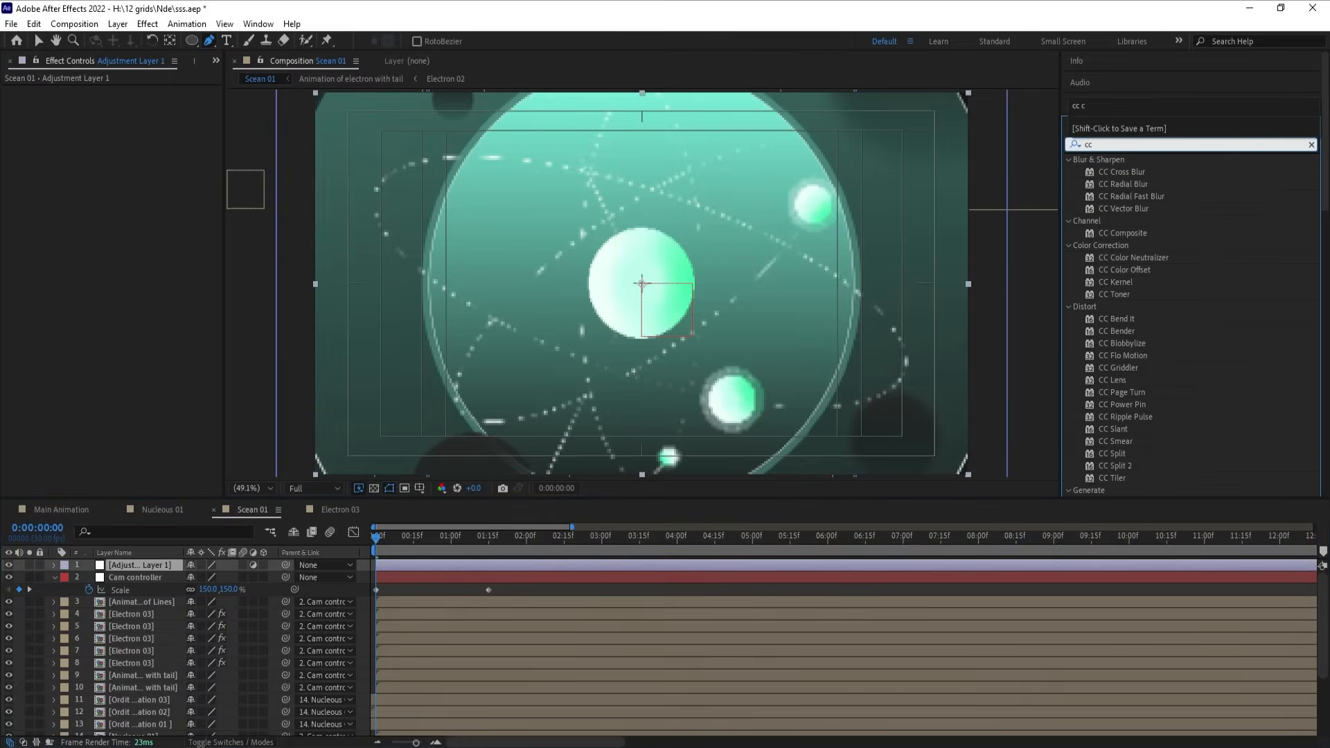
text( len)
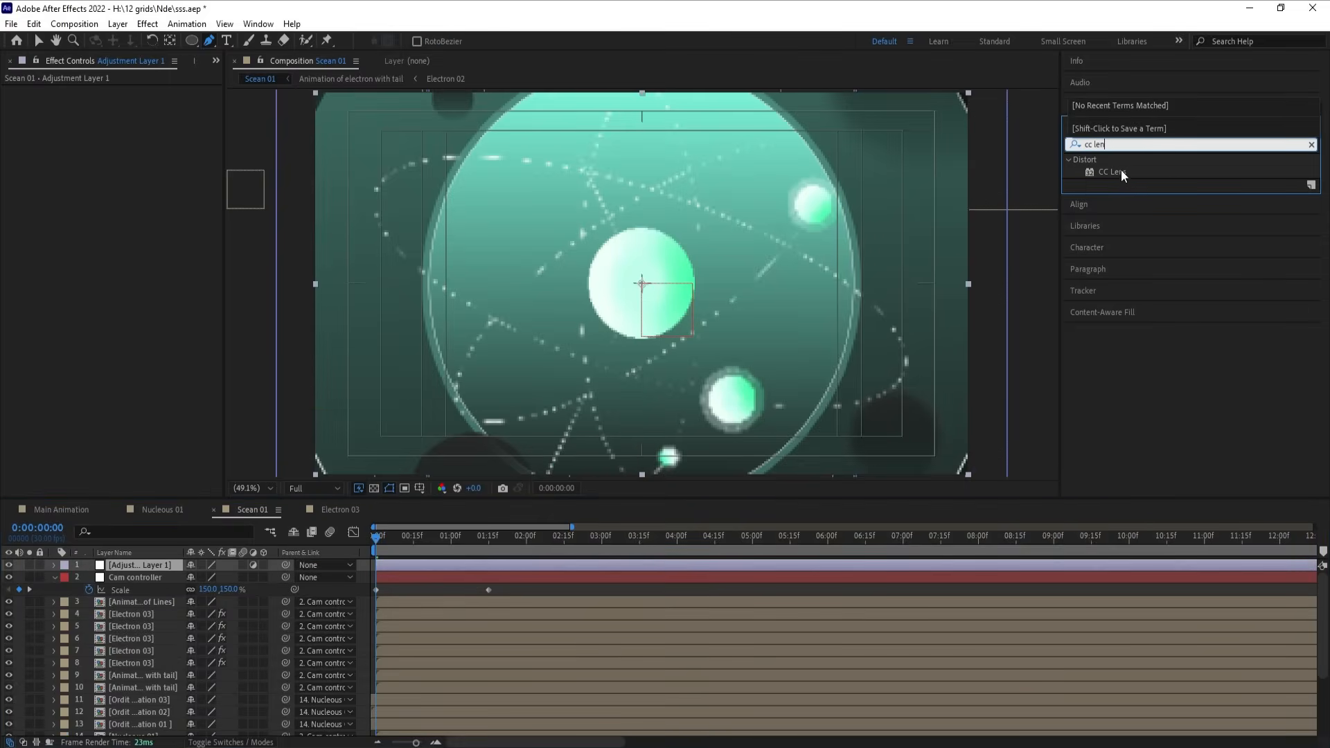
double_click(1116, 169)
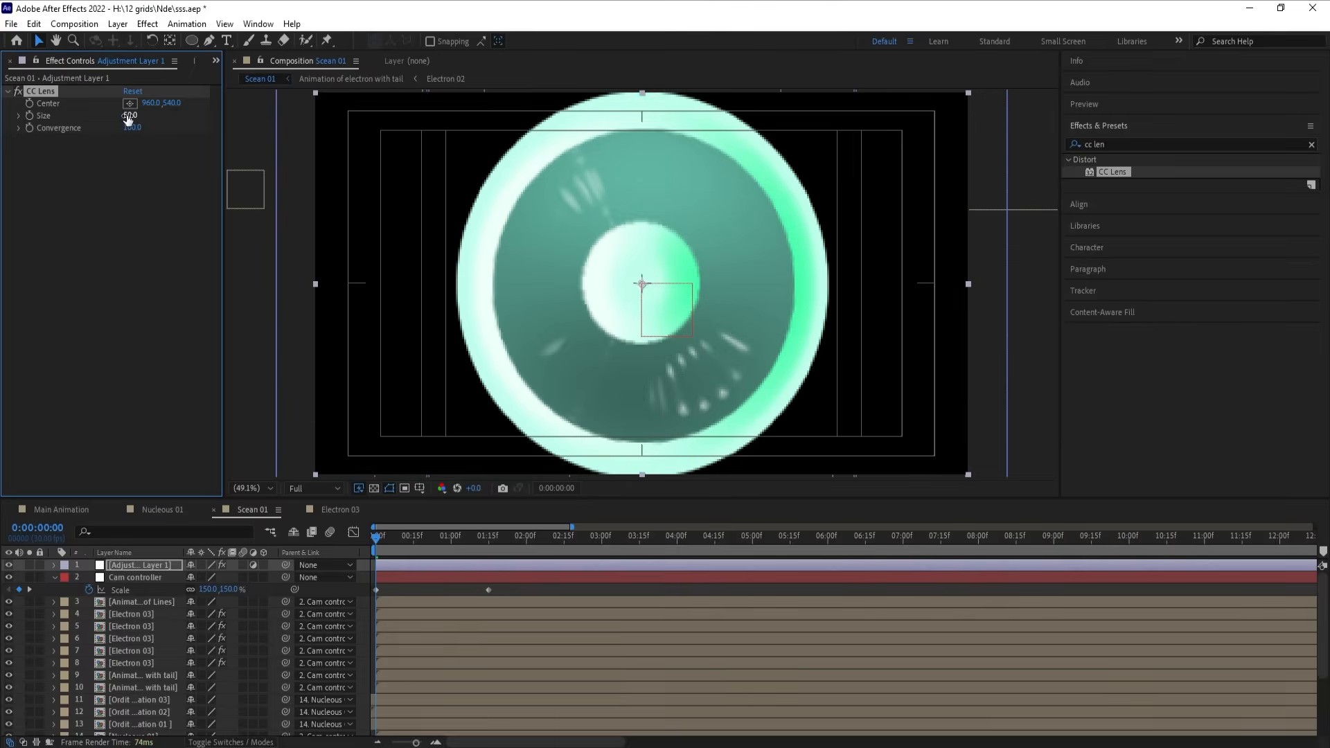
Step: Keyframe the CC Lens Size from 123 at 0:00:00:00 to 283 at 0:00:01:15
drag(129, 116, 172, 115)
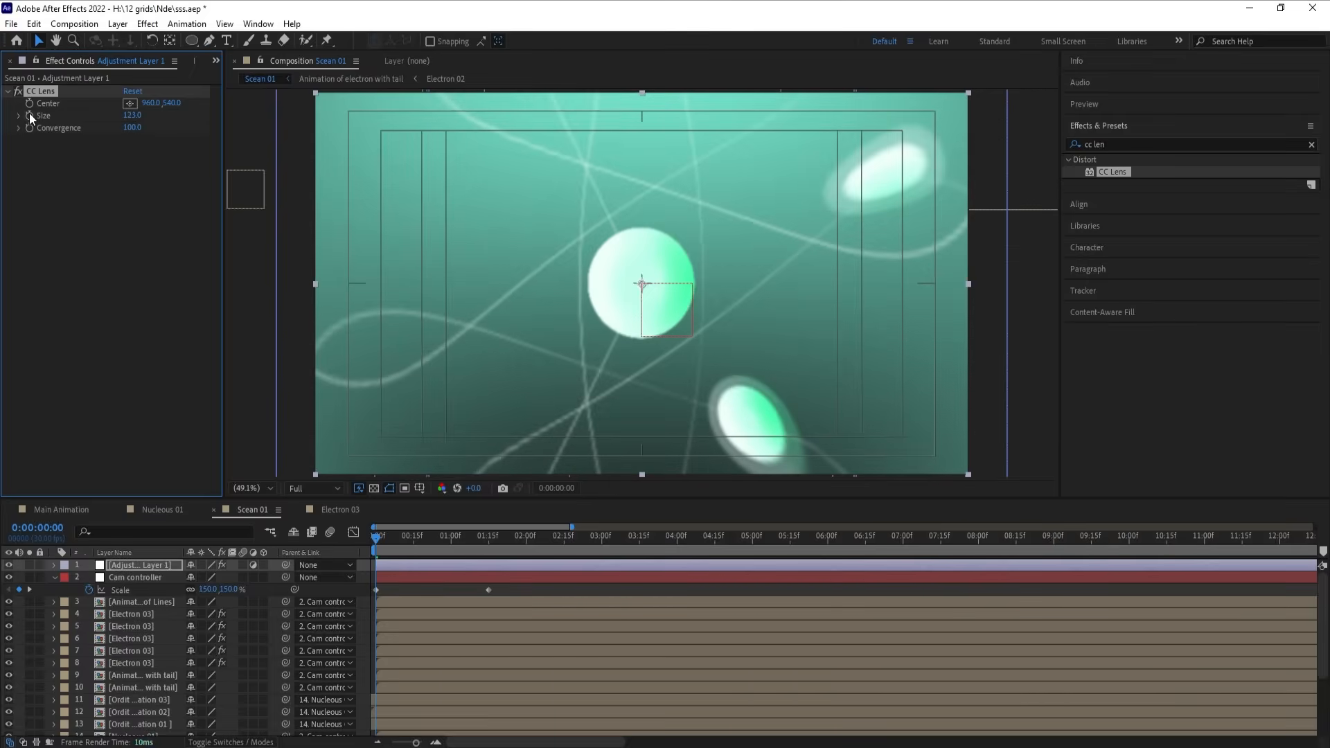
key(u)
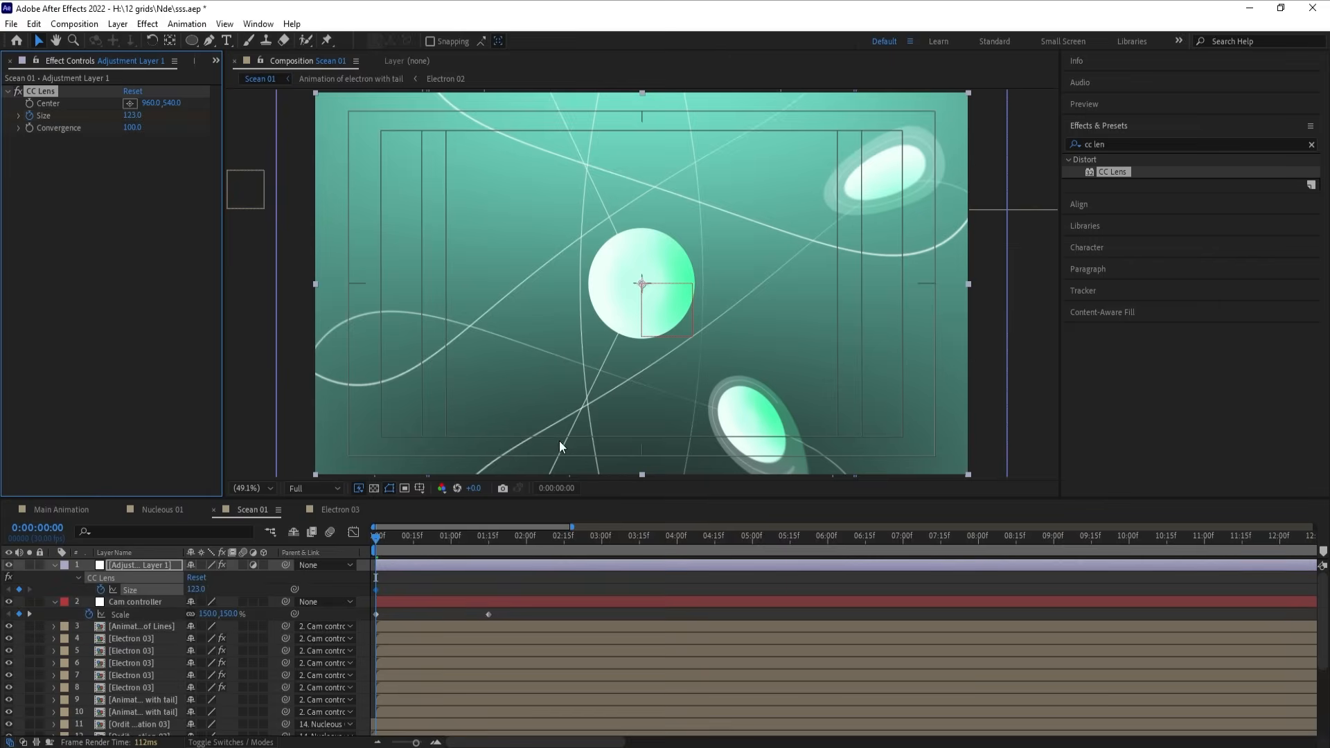
key(k)
click(197, 589)
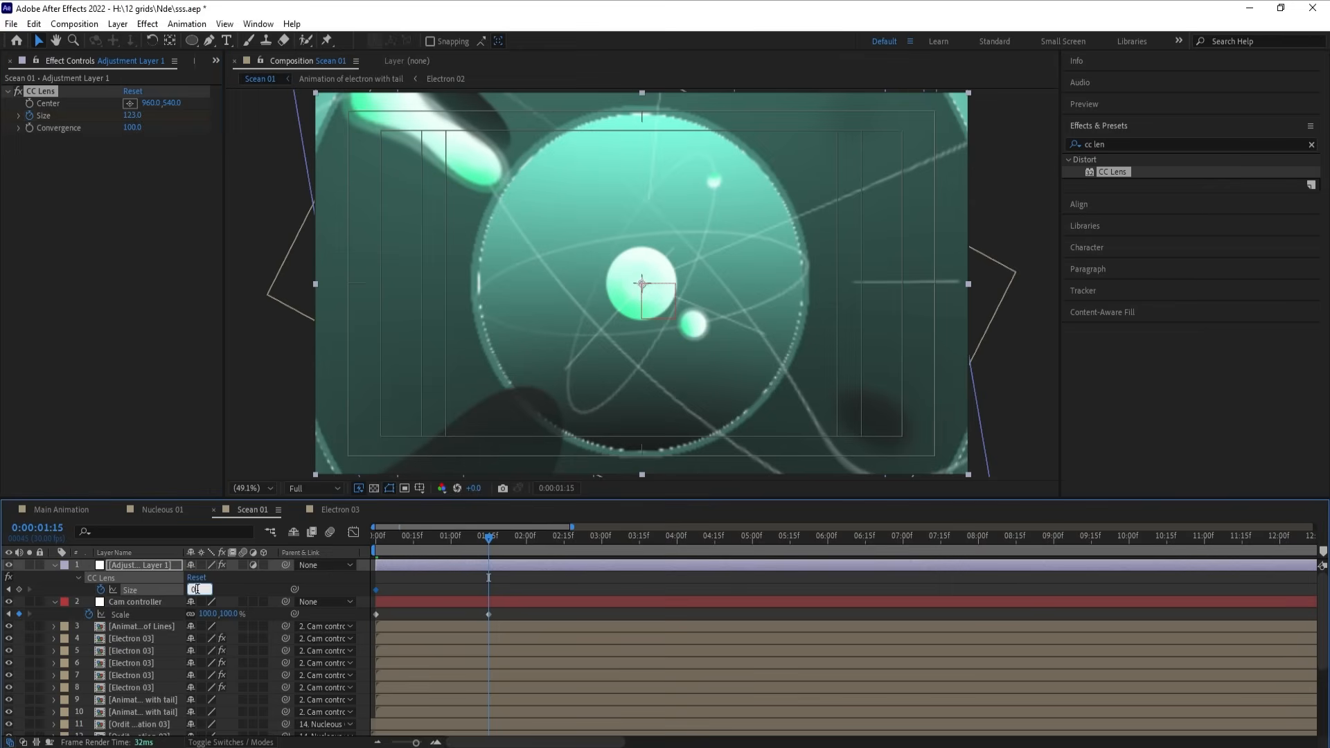
text(0)
key(Return)
drag(195, 590, 380, 577)
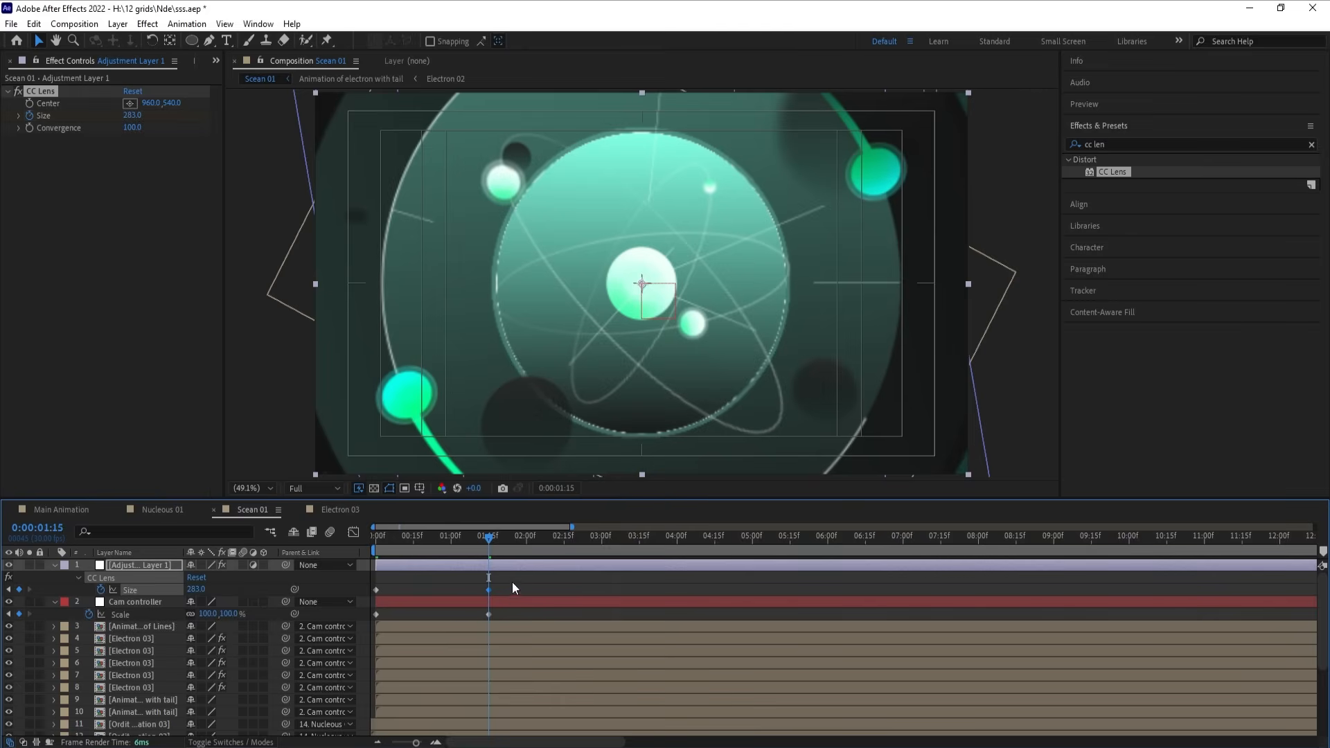
Step: Easy-ease the lens Size and Cam controller Scale keyframes and shape their speed curves to peak near the start with a long ease-out
drag(513, 581, 355, 628)
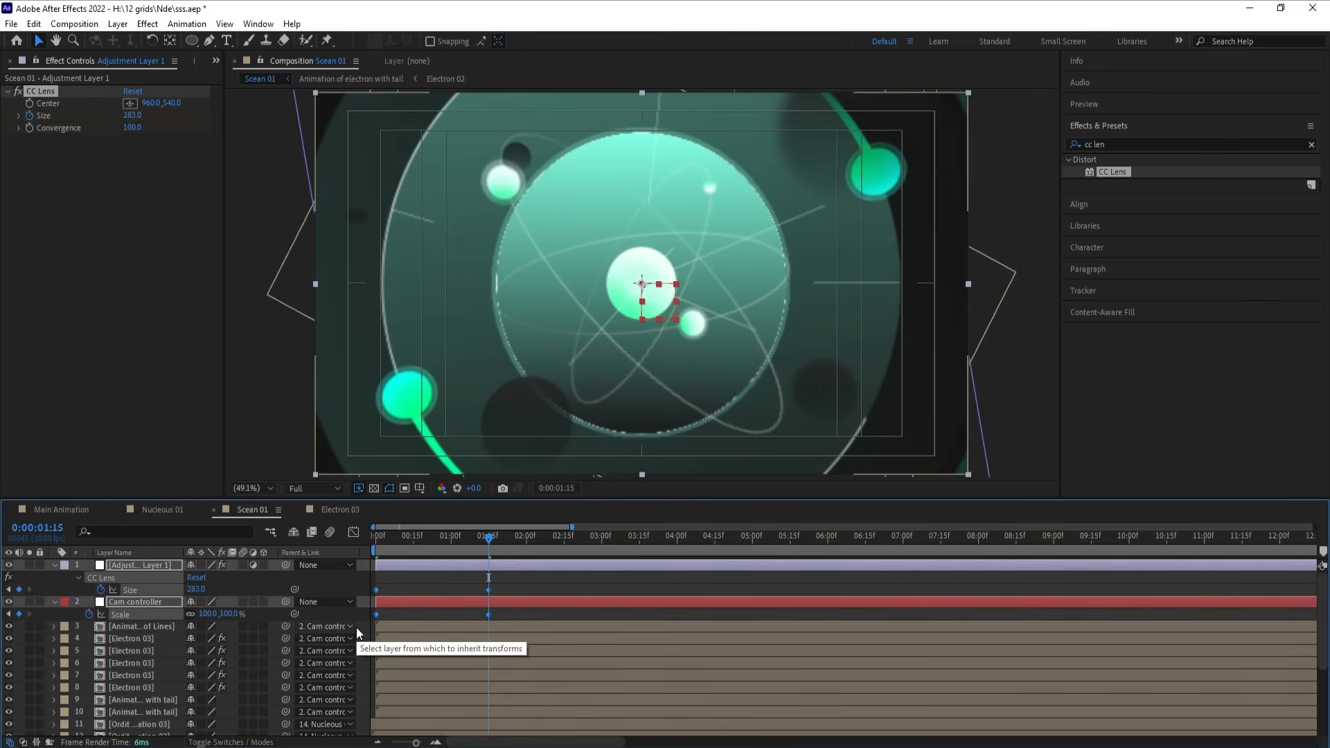
key(F9)
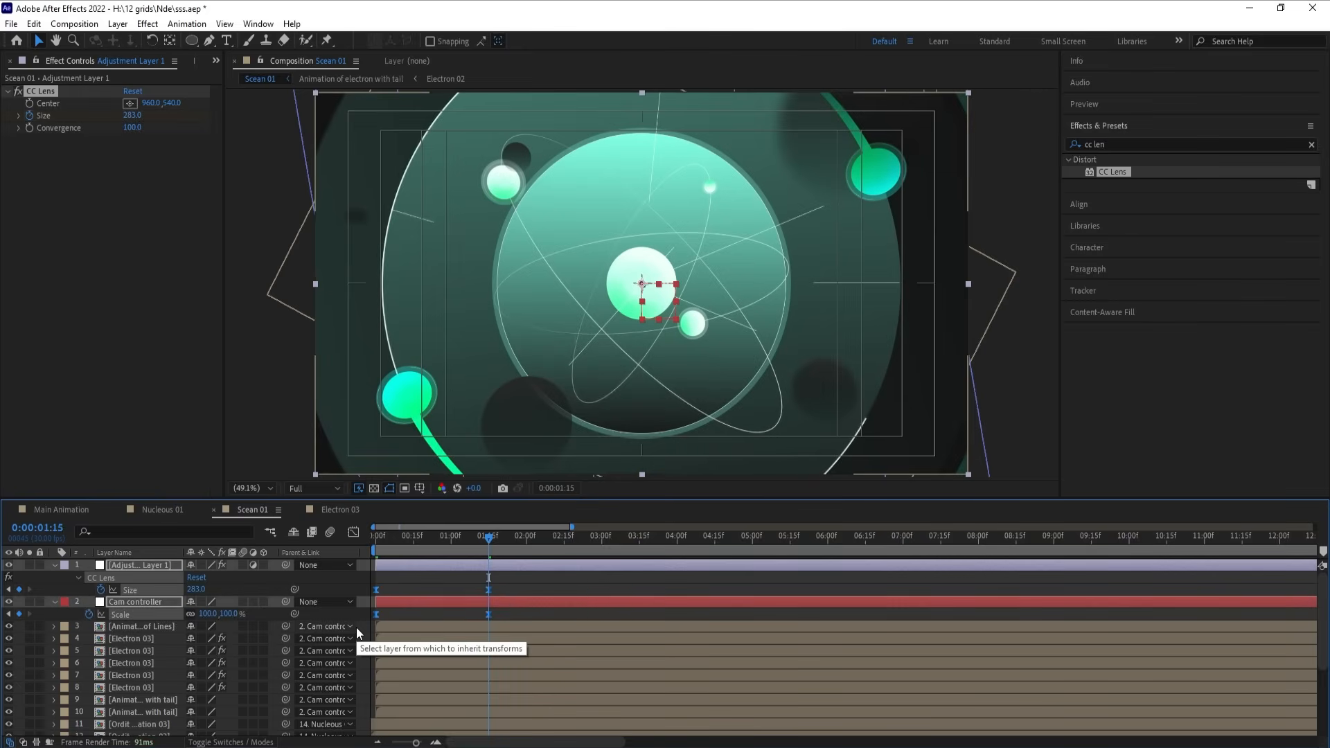
click(352, 532)
drag(540, 629, 386, 677)
drag(386, 541, 326, 533)
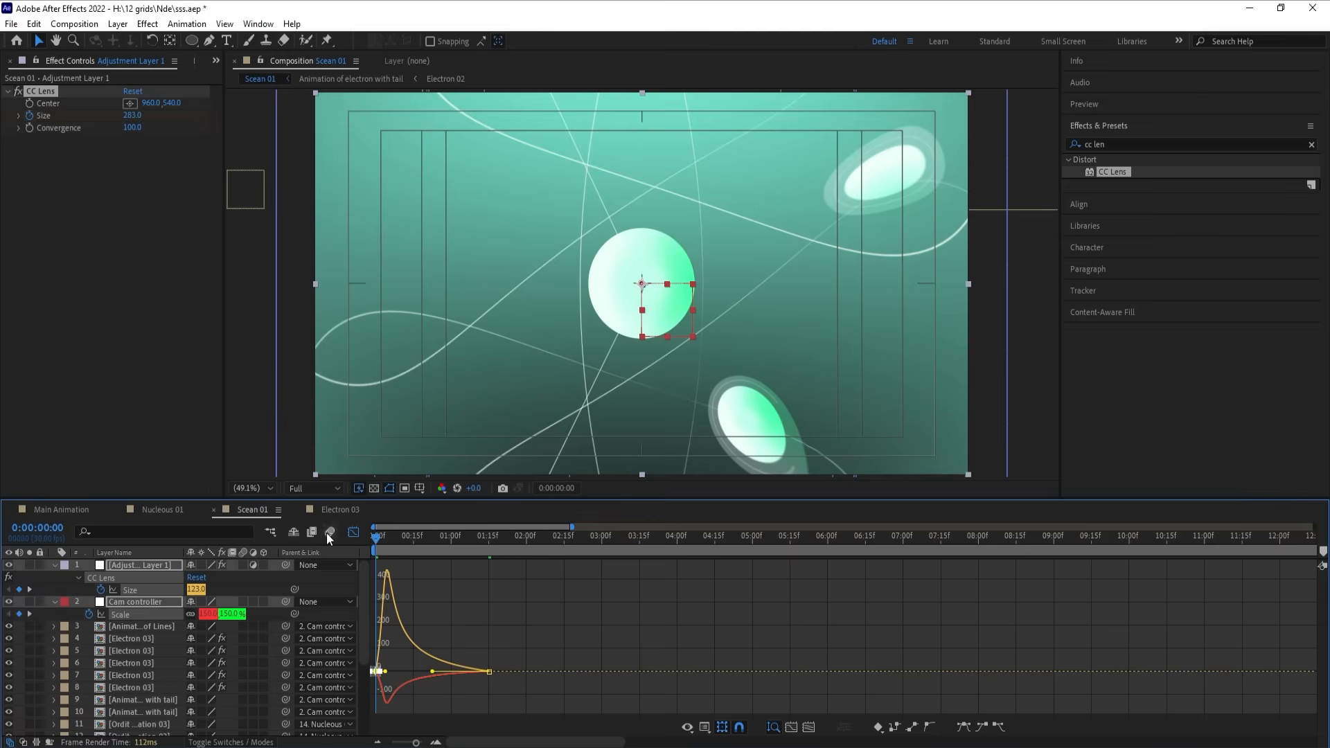
Step: Set the preview resolution to Quarter, close the Graph Editor and preview the camera move from 0:00:00:00
click(329, 486)
click(319, 568)
key(space)
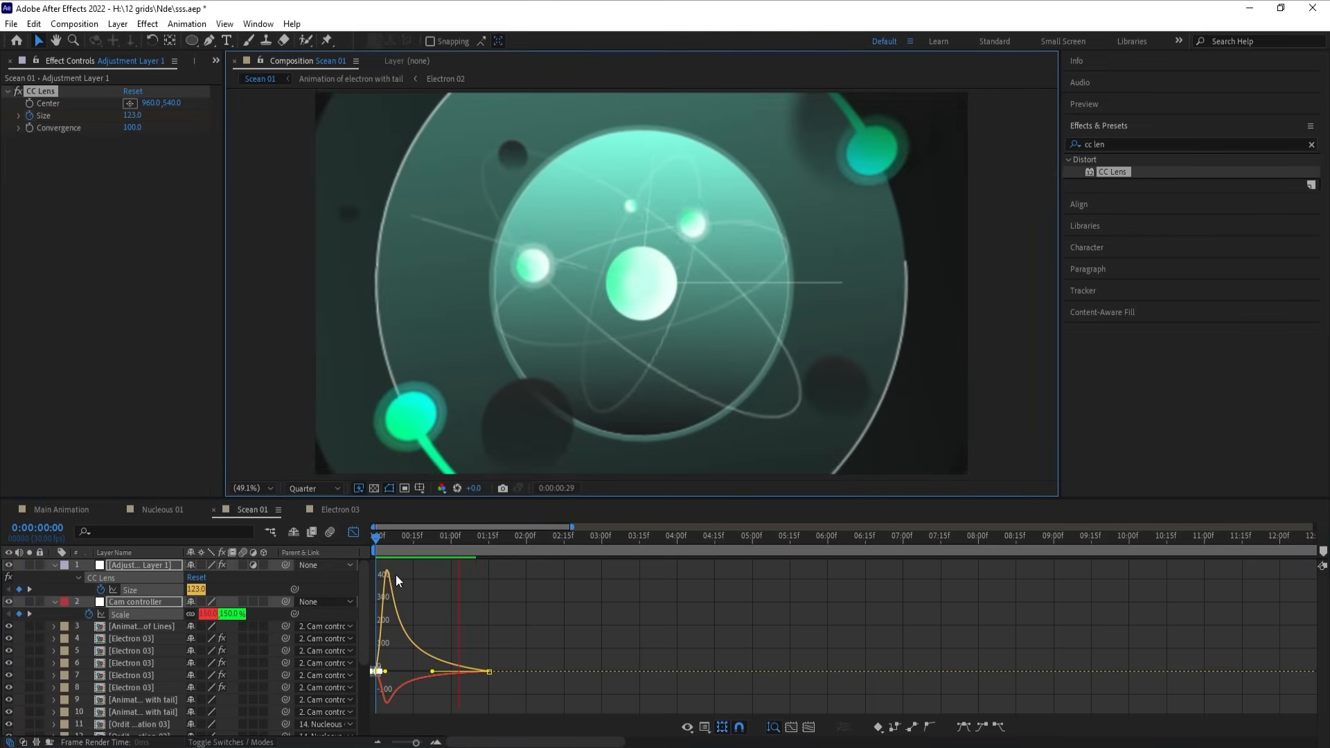
key(space)
click(352, 533)
key(space)
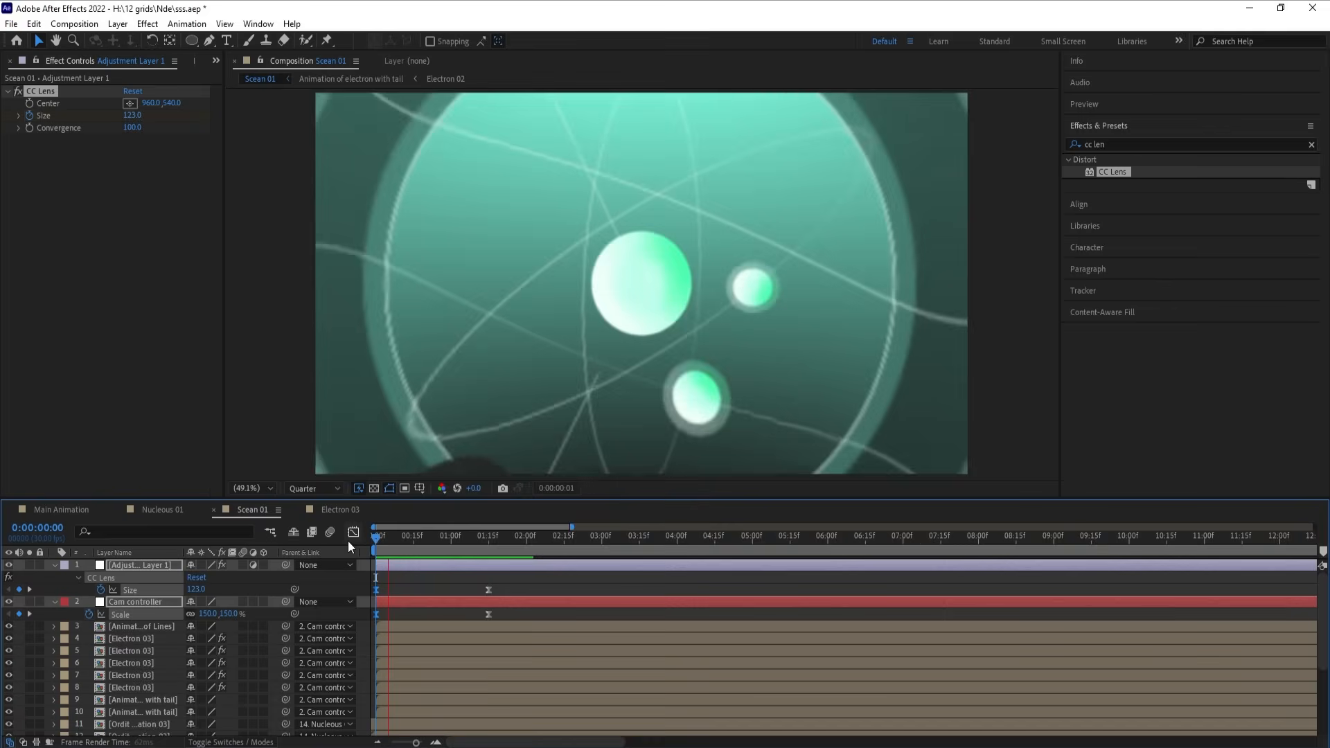
click(373, 542)
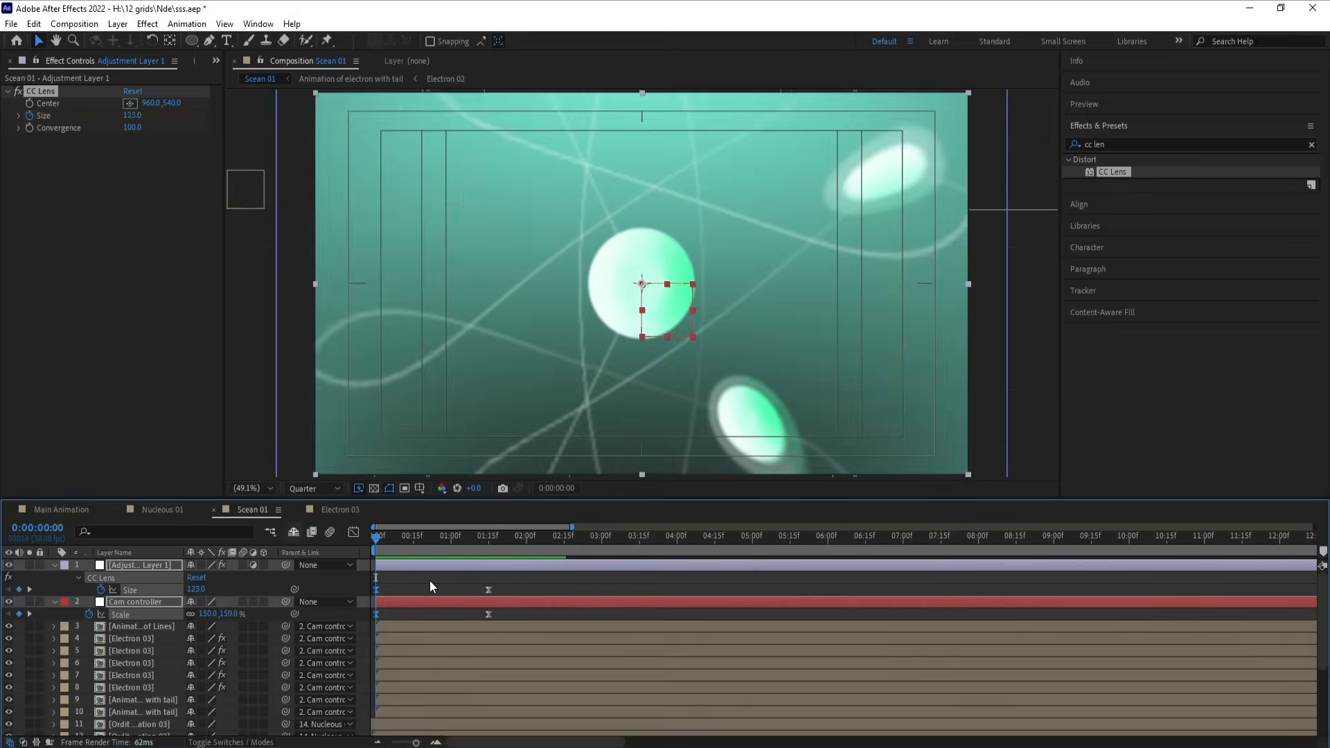
Step: Set Cam controller's Scale to 587% at 0:00:00:00 and preview the stronger camera move
click(429, 580)
drag(214, 614, 465, 563)
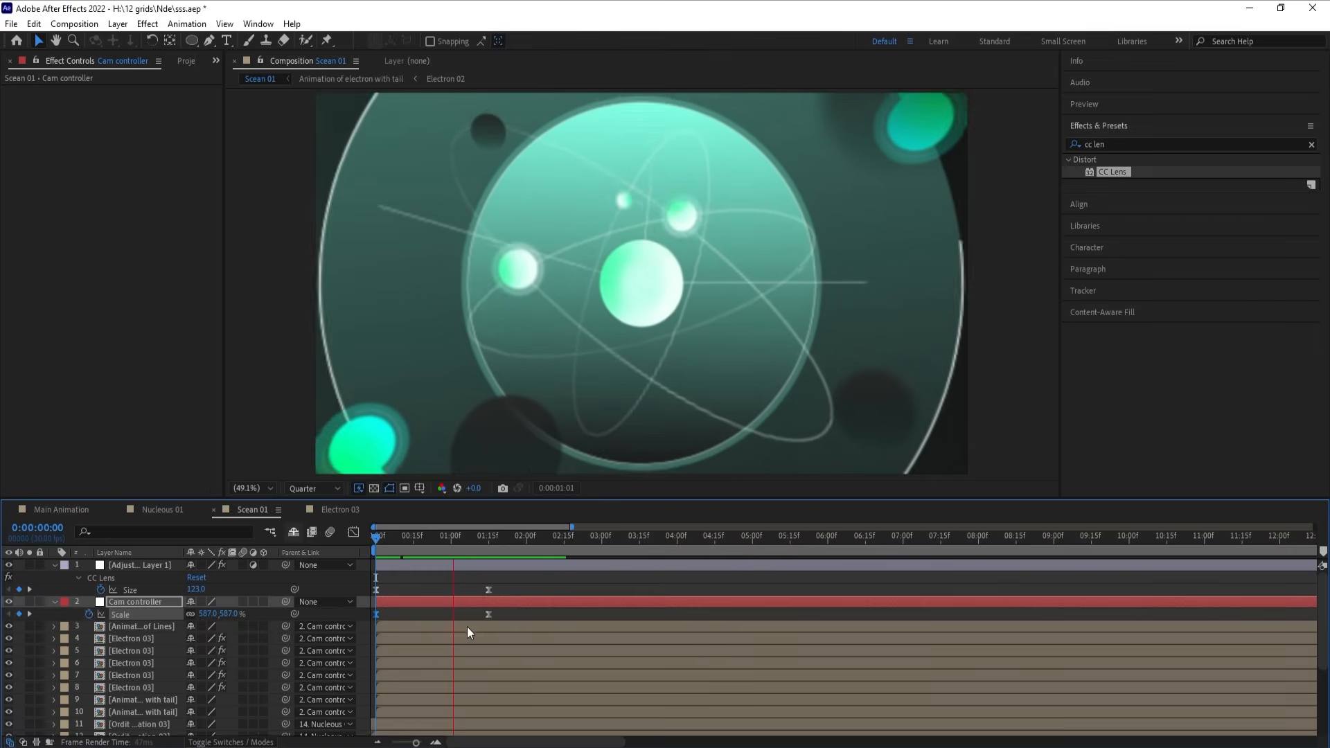
key(space)
key(Home)
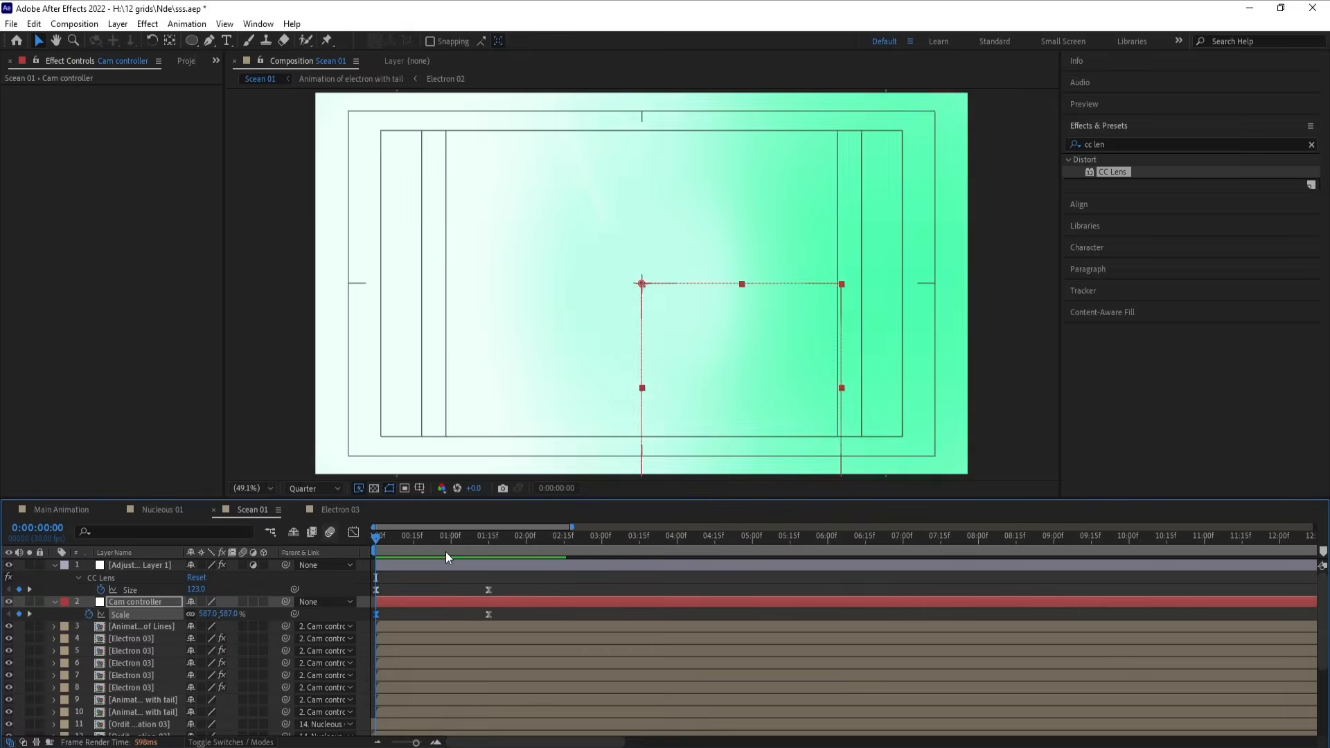
Step: Preview the camera move and shift the ending lens Size and Cam controller Scale keyframes to 0:00:01:28
key(space)
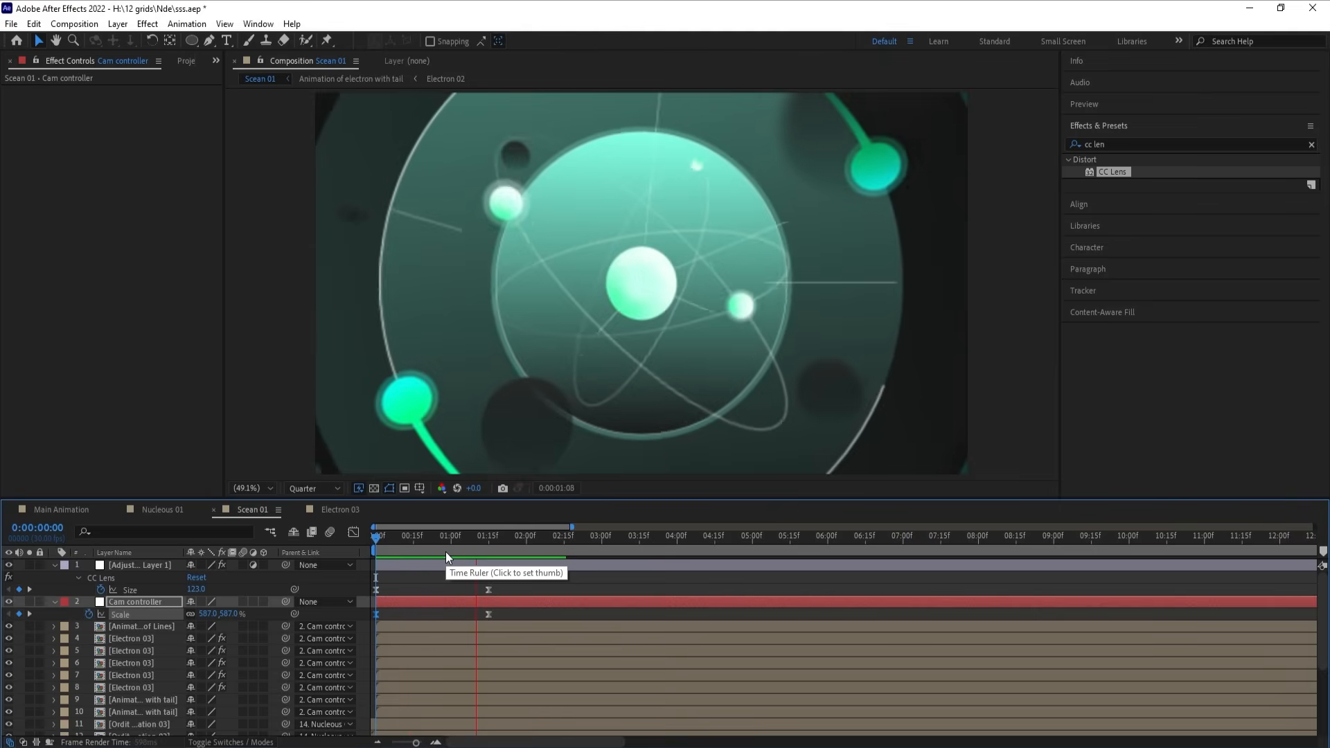
key(space)
key(space)
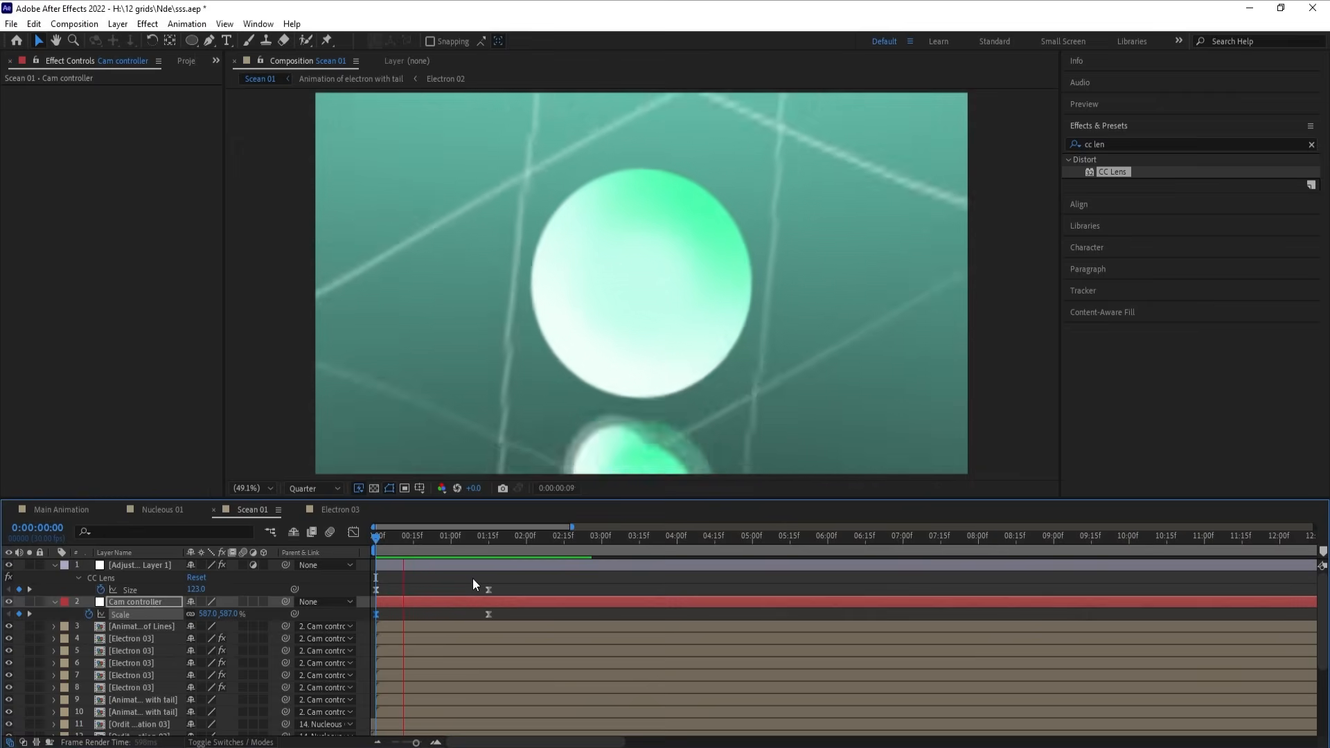
drag(471, 579, 518, 595)
key(space)
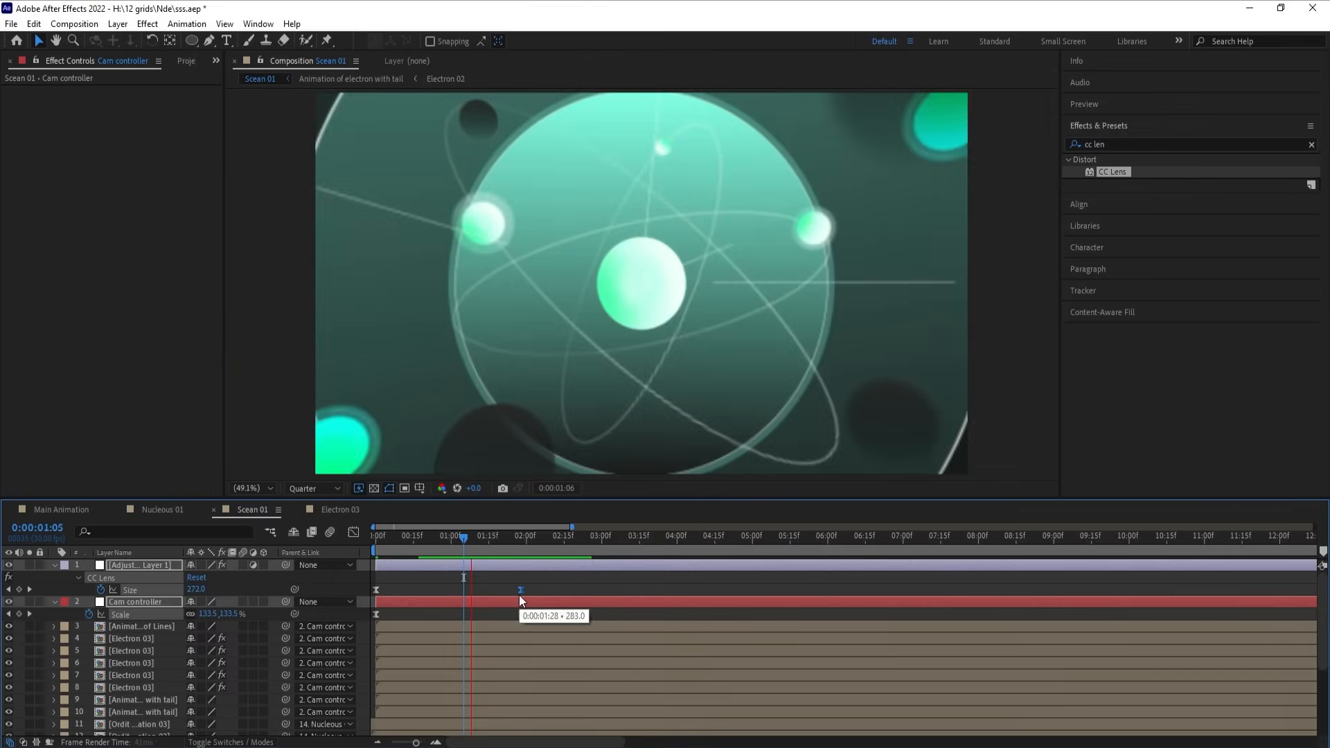
key(space)
Step: Inspect the retimed Size and Scale speed curves in the Graph Editor, close it and preview the slower camera move from 0:00:00:00
click(354, 532)
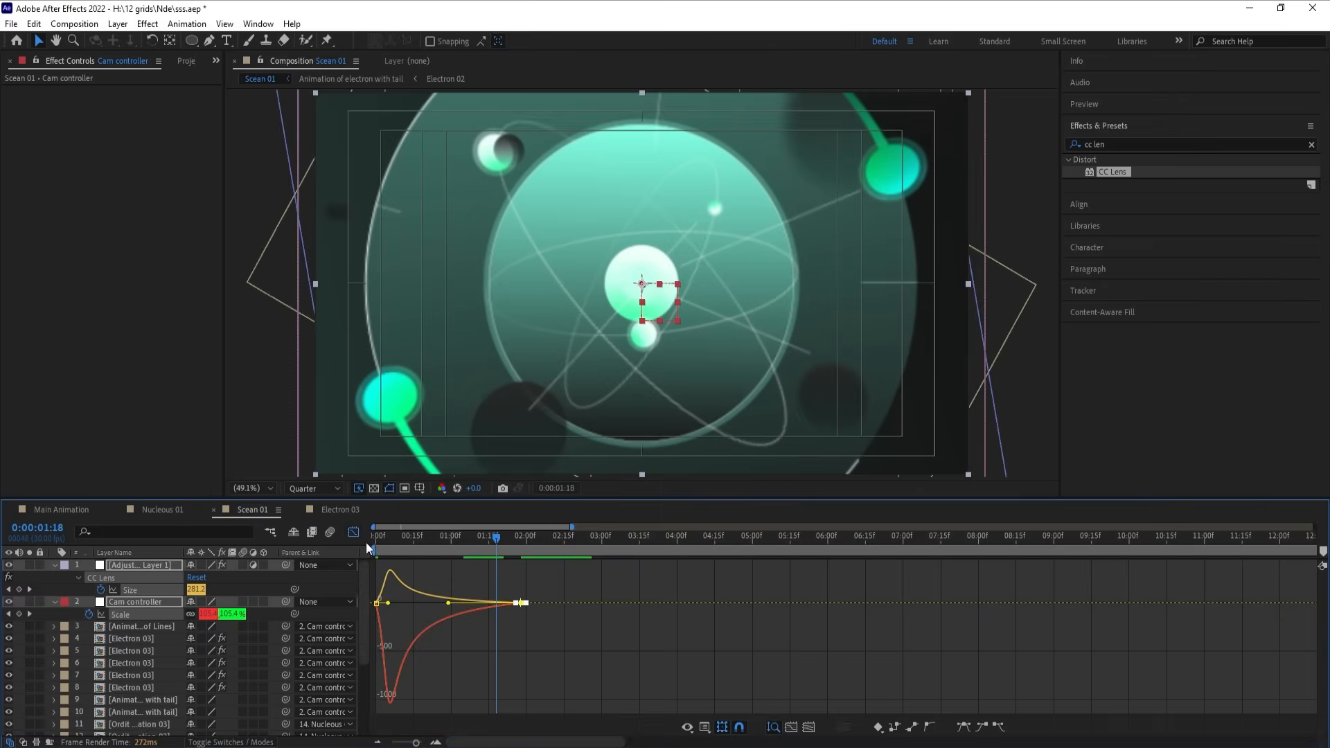
click(377, 602)
key(Home)
click(354, 532)
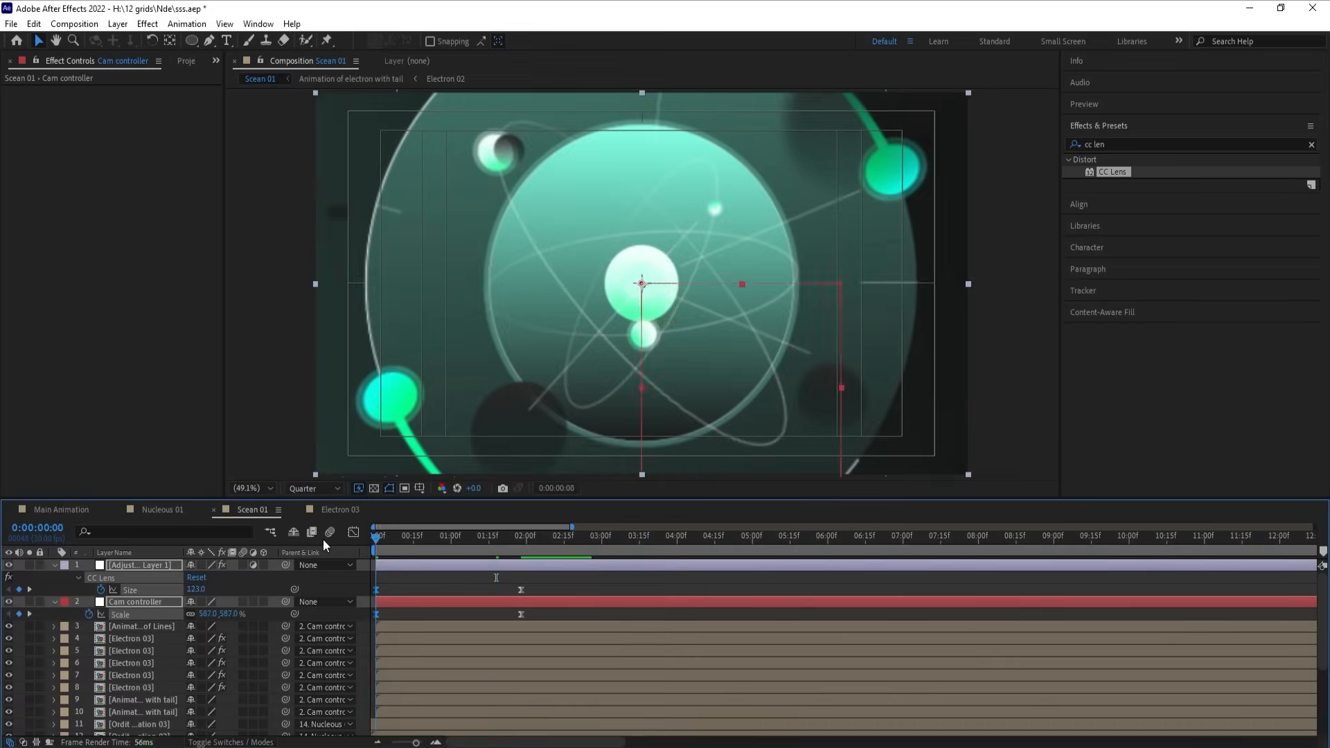
key(space)
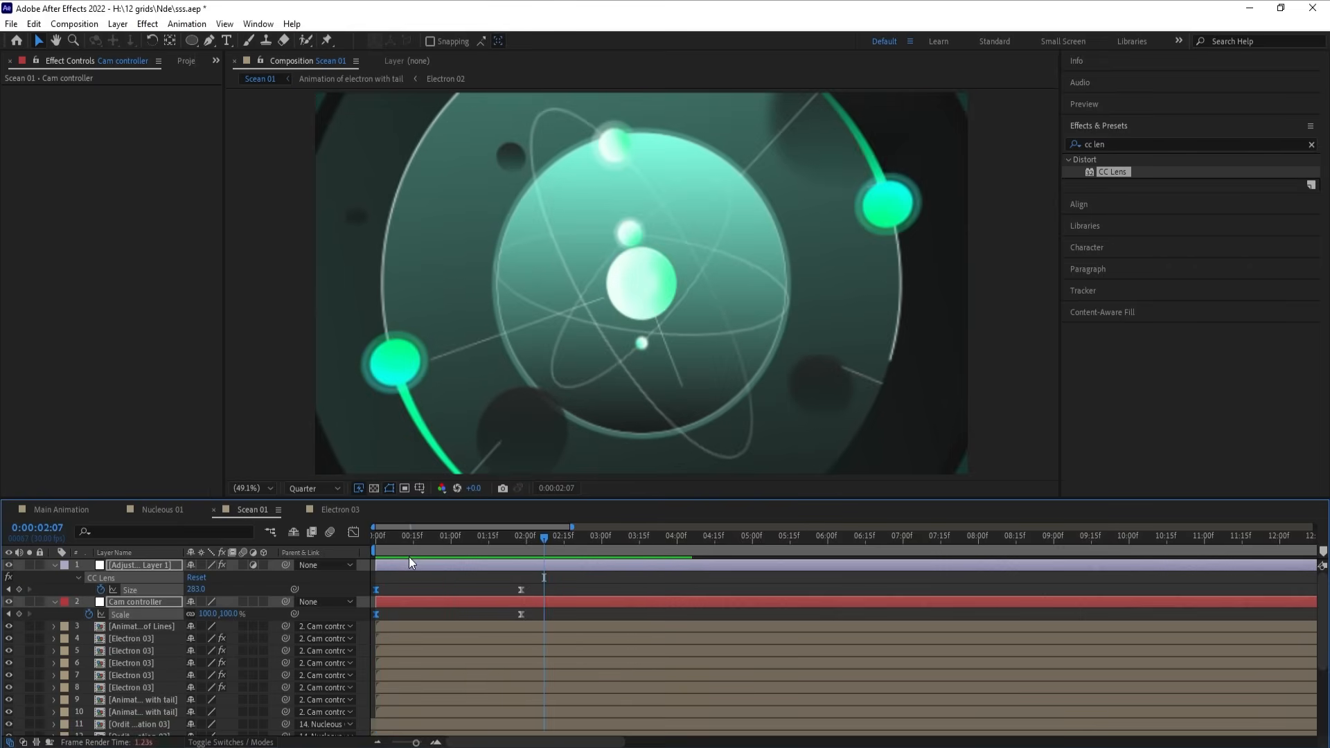
Step: Collapse the keyframed properties and add the expression wiggle(3,3) to Cam controller's Position
click(550, 583)
key(u)
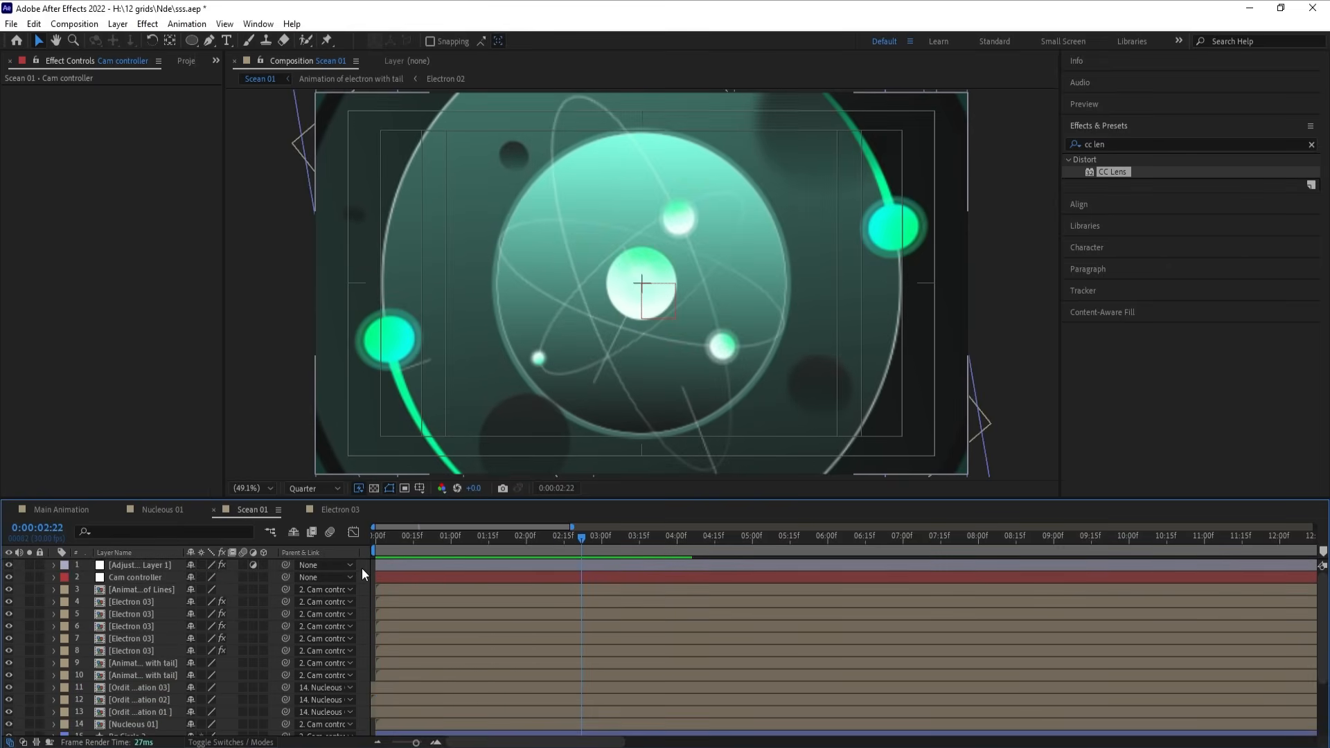
click(162, 577)
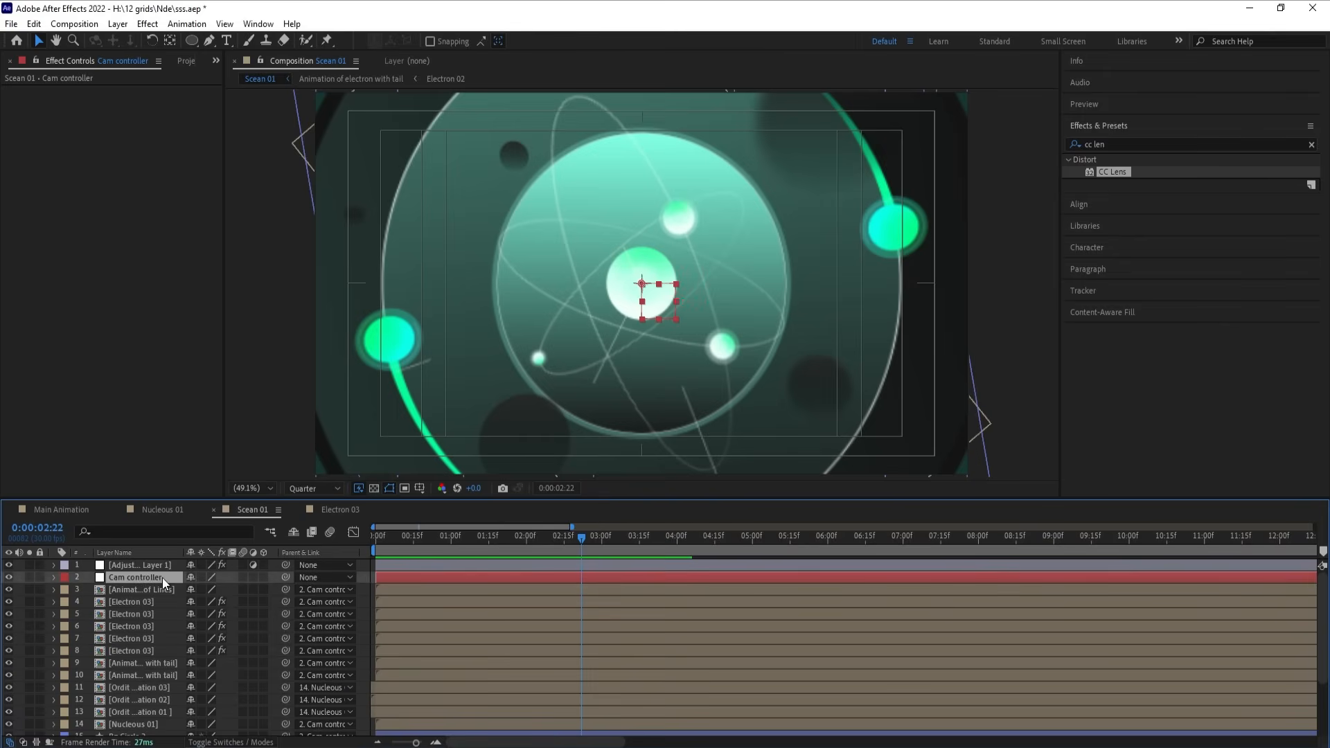
key(p)
alt+click(90, 589)
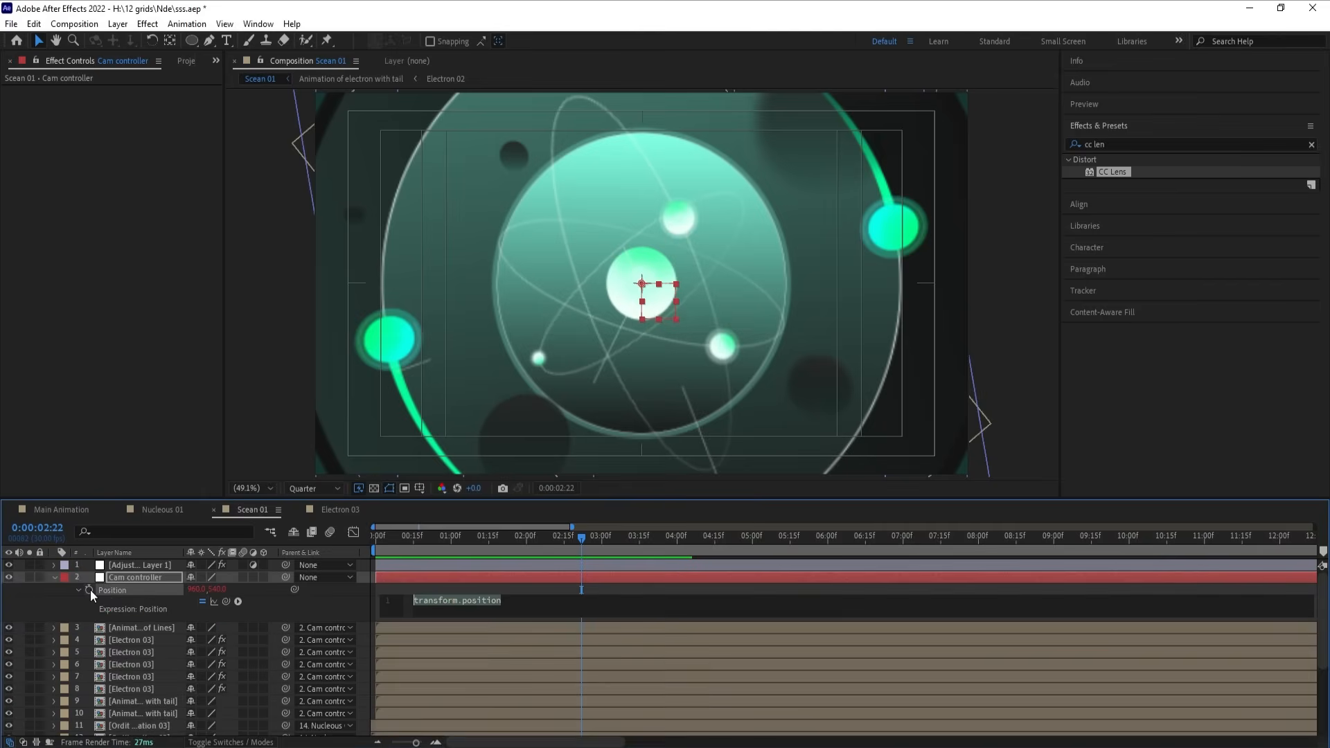
text(wiggle(3,3)
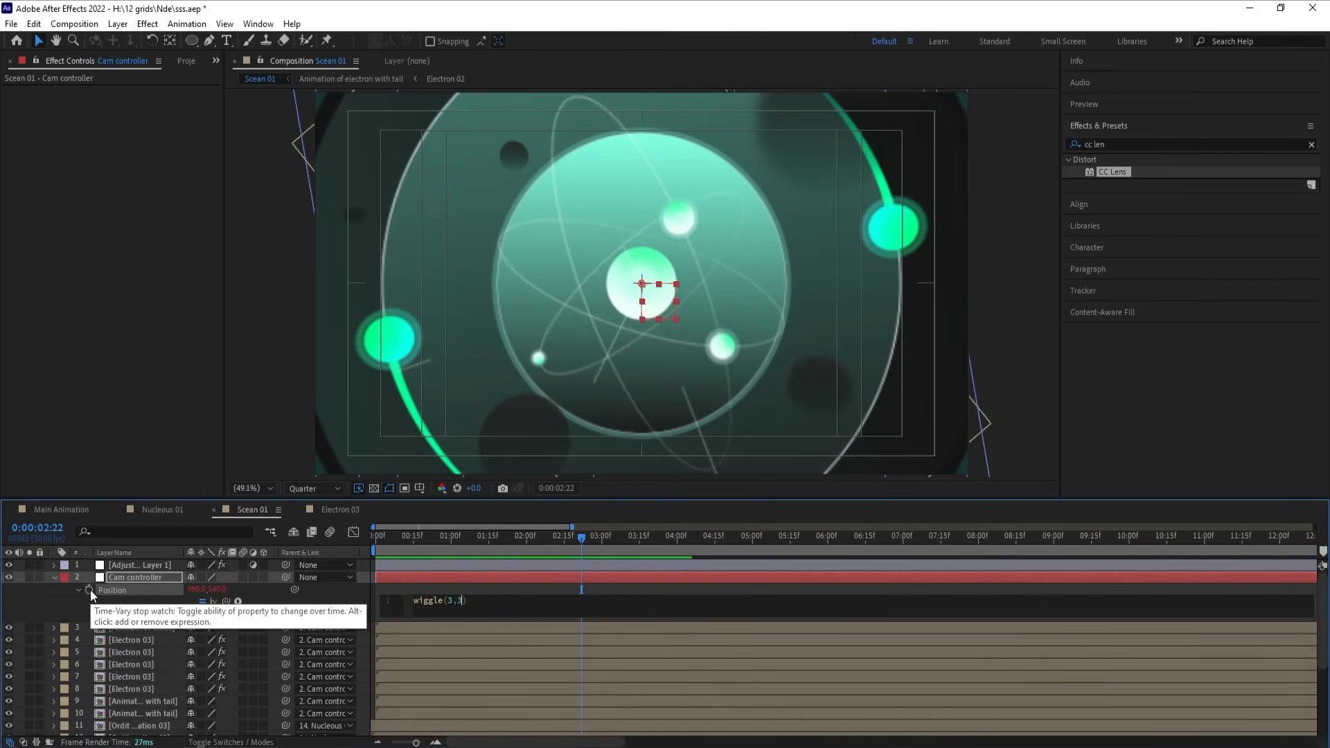
click(393, 590)
Step: Preview the Scean 01 animation with the wiggle applied to the camera null
key(space)
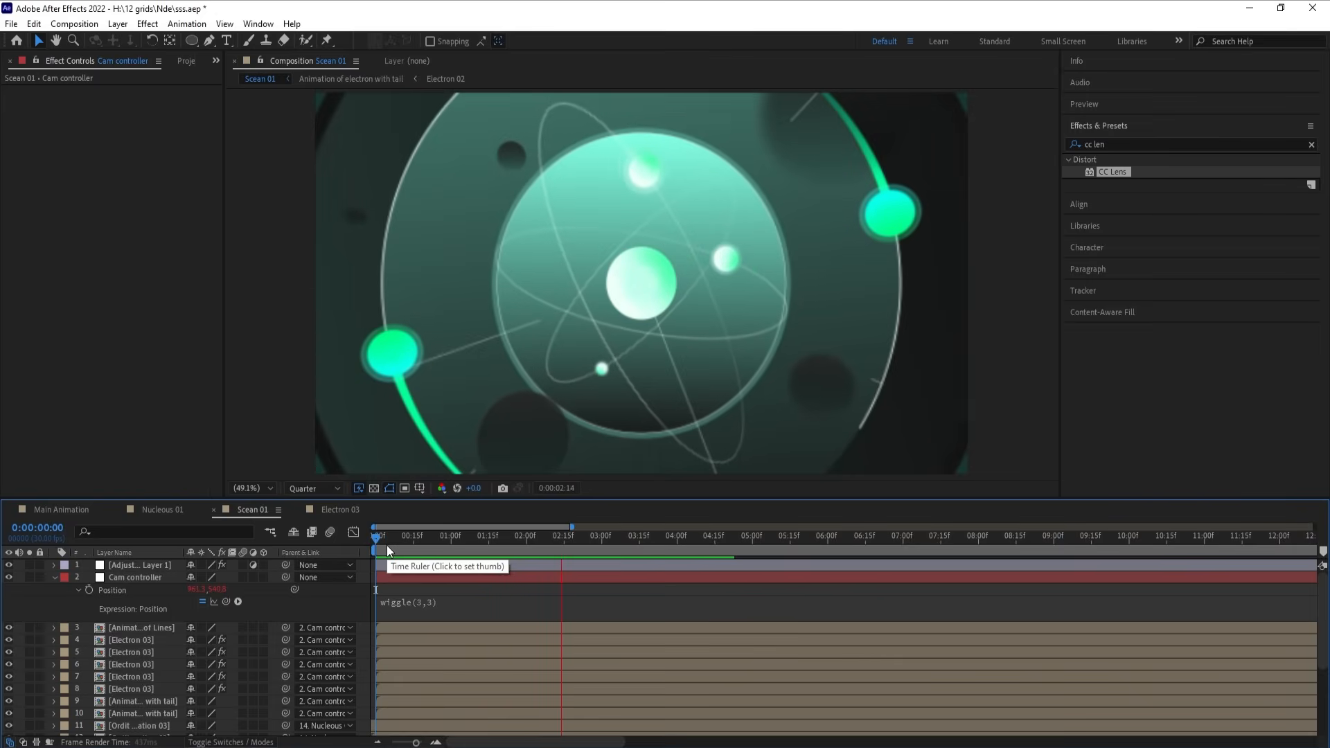
key(space)
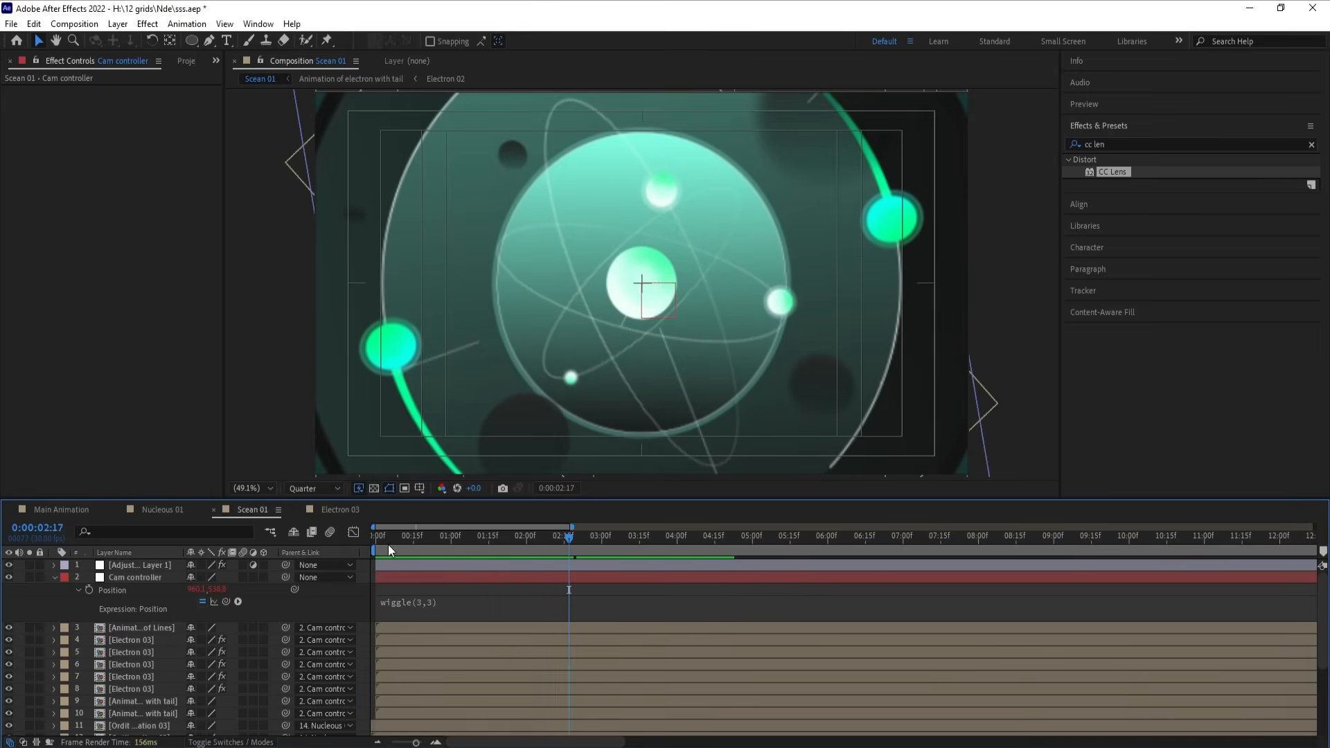
key(space)
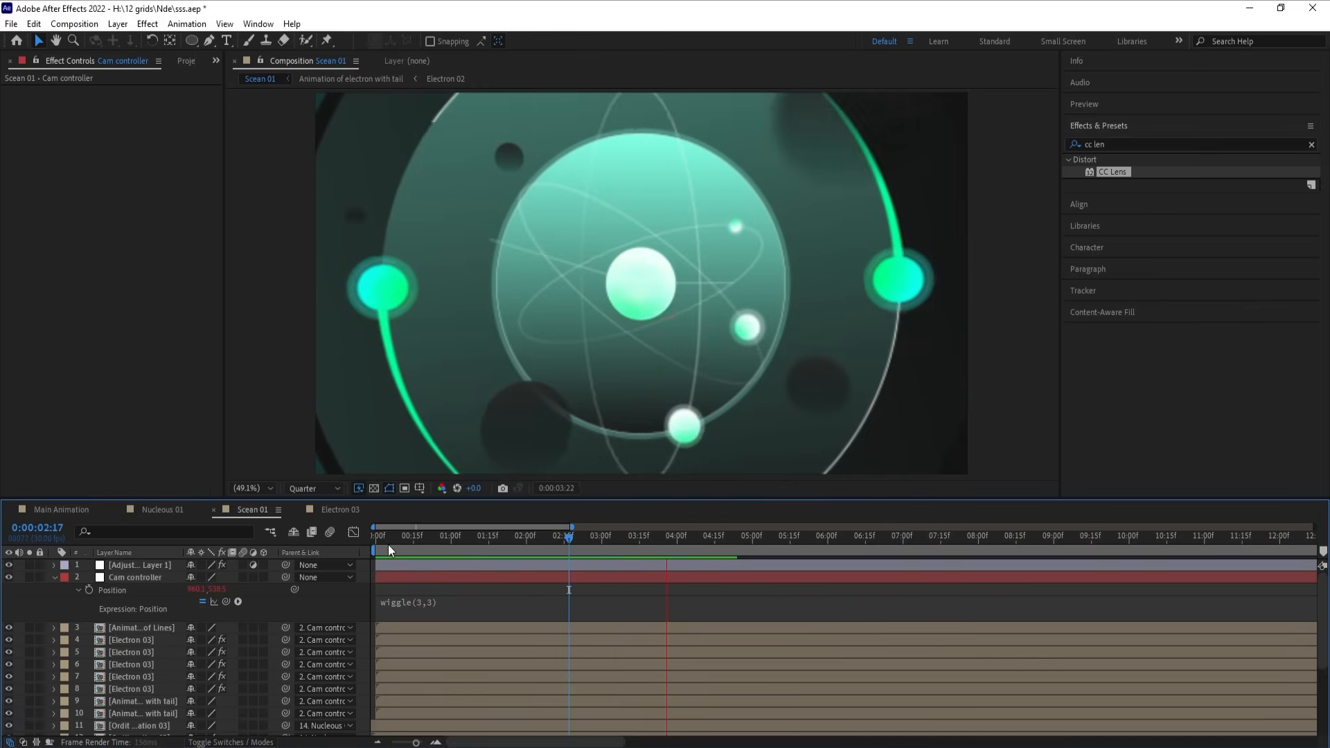
key(space)
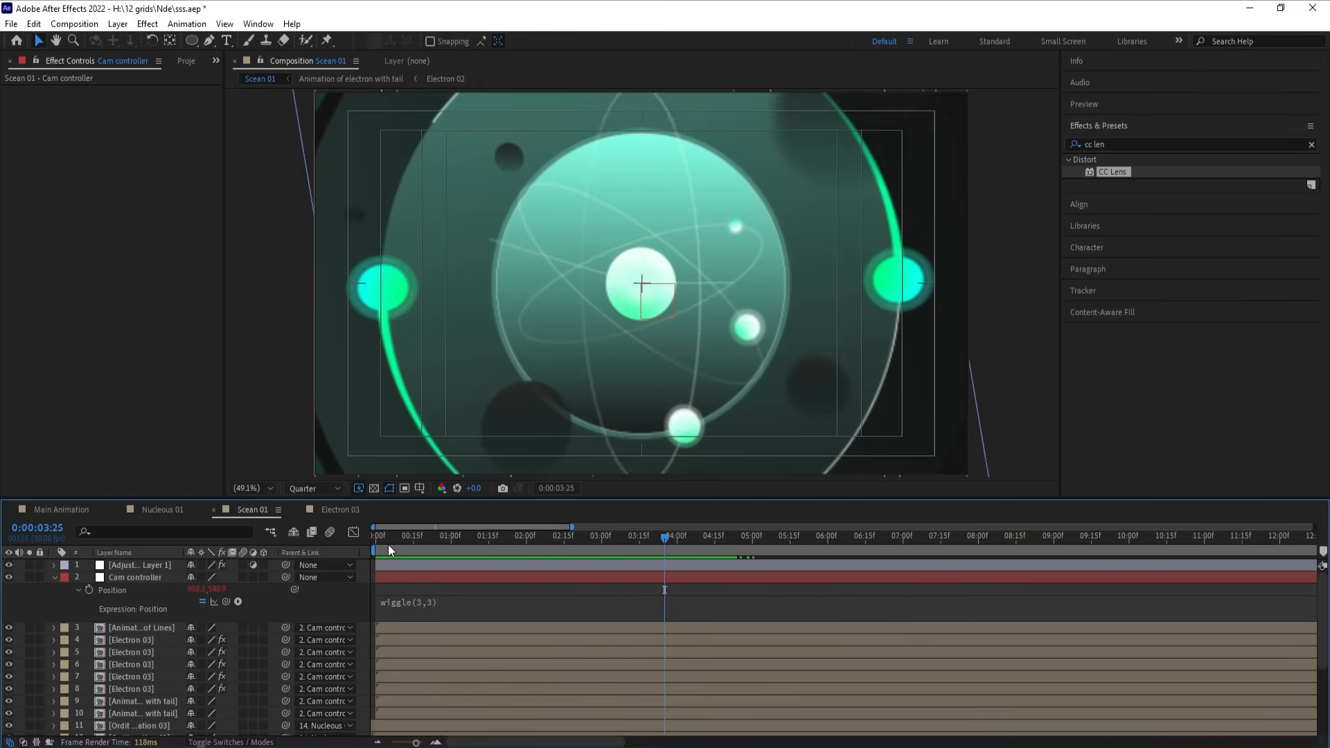